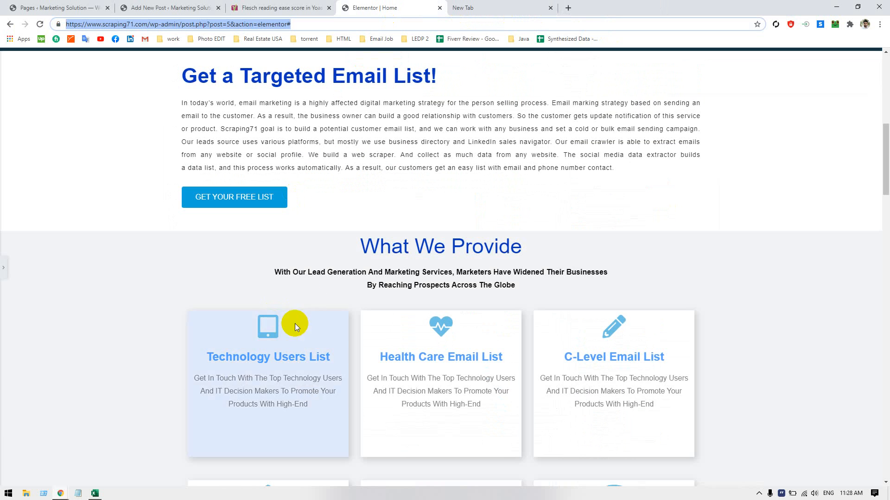
- Review the home page from the hero banner through the service cards to the Frequently Asked Questions
{"action": "scroll", "coordinate": [295, 324], "scroll_direction": "up", "scroll_amount": 7}
{"action": "scroll", "coordinate": [309, 297], "scroll_direction": "up", "scroll_amount": 1}
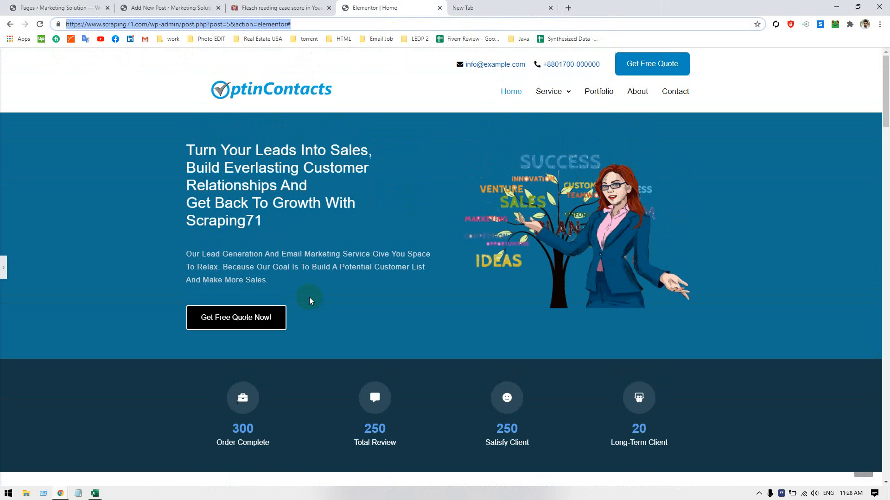
{"action": "scroll", "coordinate": [310, 296], "scroll_direction": "down", "scroll_amount": 13}
{"action": "scroll", "coordinate": [313, 295], "scroll_direction": "up", "scroll_amount": 3}
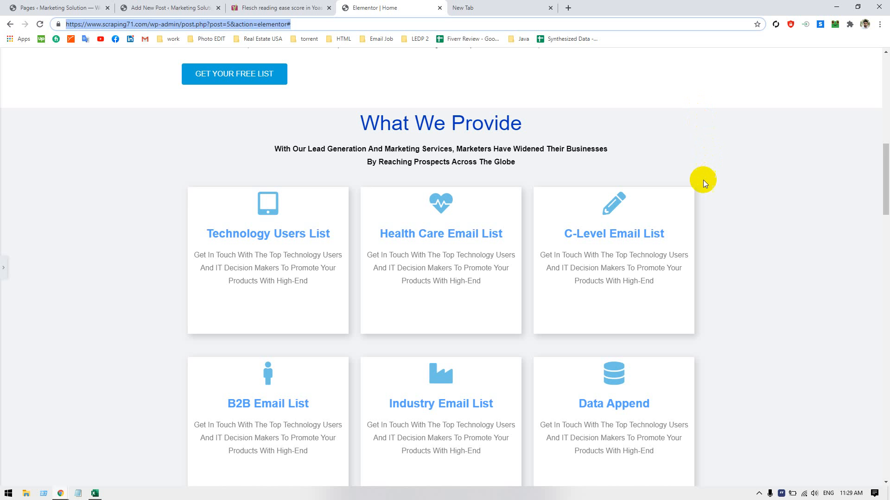
{"action": "scroll", "coordinate": [779, 211], "scroll_direction": "down", "scroll_amount": 7}
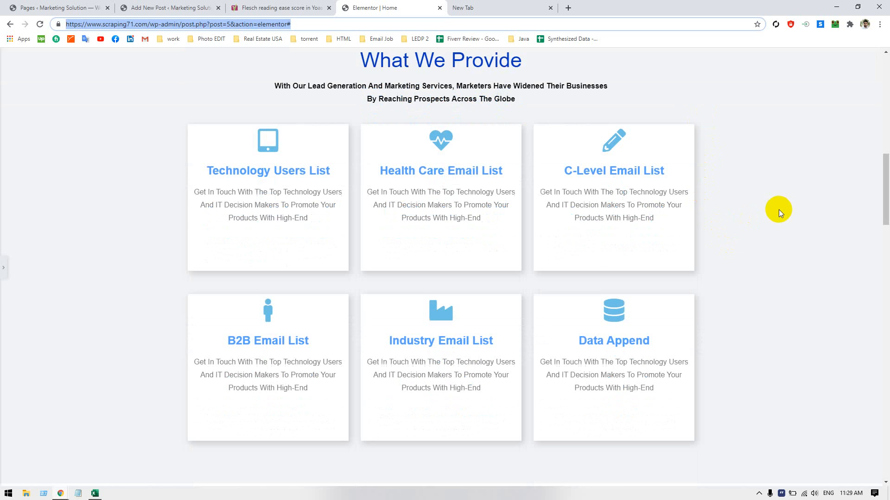
{"action": "scroll", "coordinate": [778, 212], "scroll_direction": "down", "scroll_amount": 15}
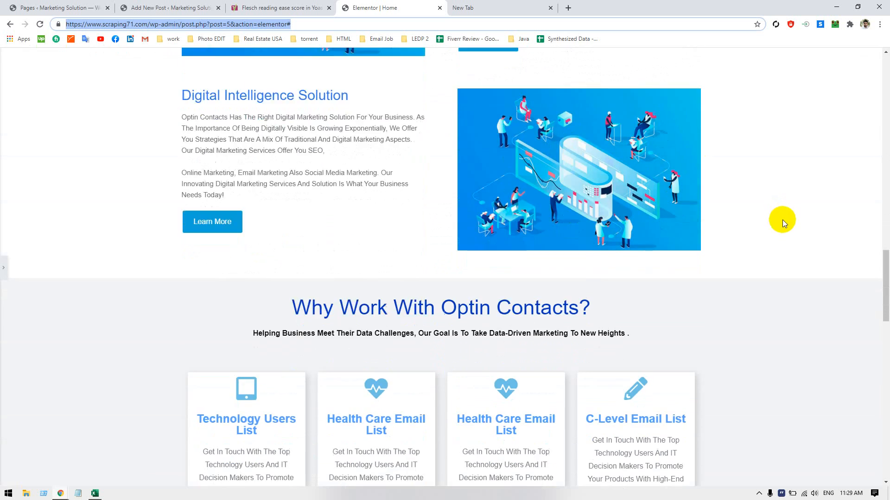
{"action": "scroll", "coordinate": [787, 222], "scroll_direction": "down", "scroll_amount": 11}
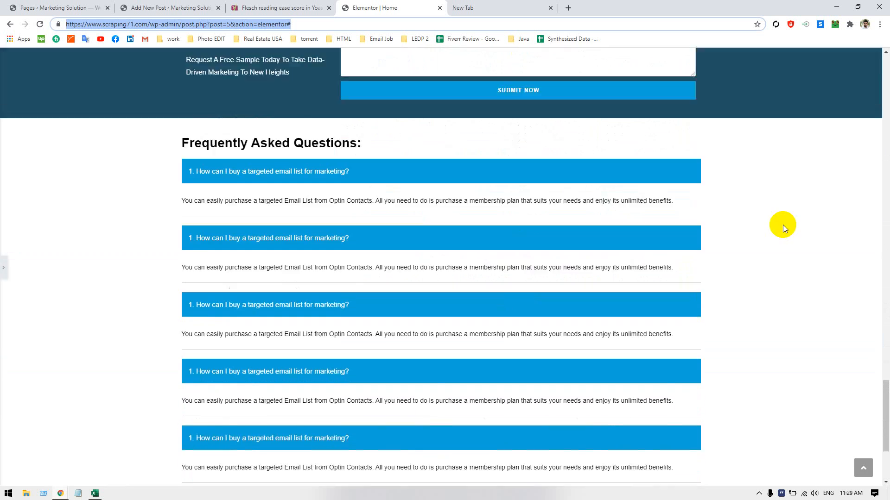
{"action": "scroll", "coordinate": [782, 227], "scroll_direction": "up", "scroll_amount": 12}
{"action": "scroll", "coordinate": [782, 228], "scroll_direction": "up", "scroll_amount": 17}
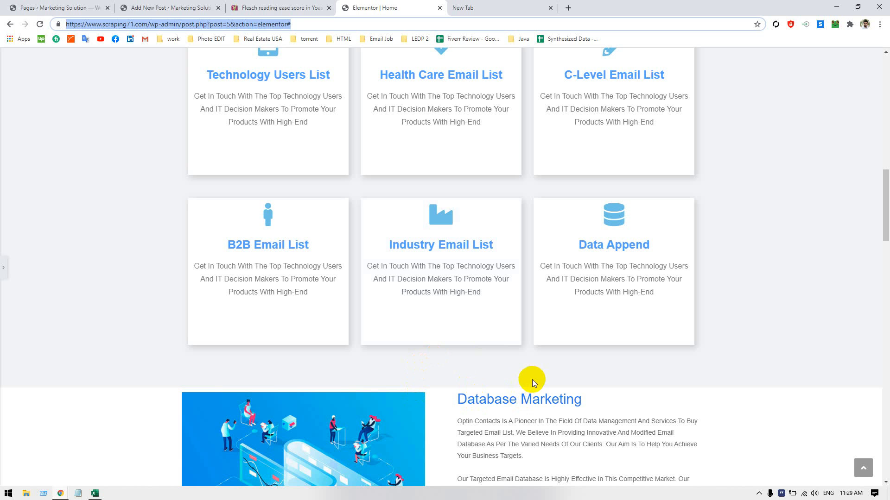
{"action": "scroll", "coordinate": [523, 366], "scroll_direction": "up", "scroll_amount": 8}
{"action": "scroll", "coordinate": [556, 315], "scroll_direction": "down", "scroll_amount": 6}
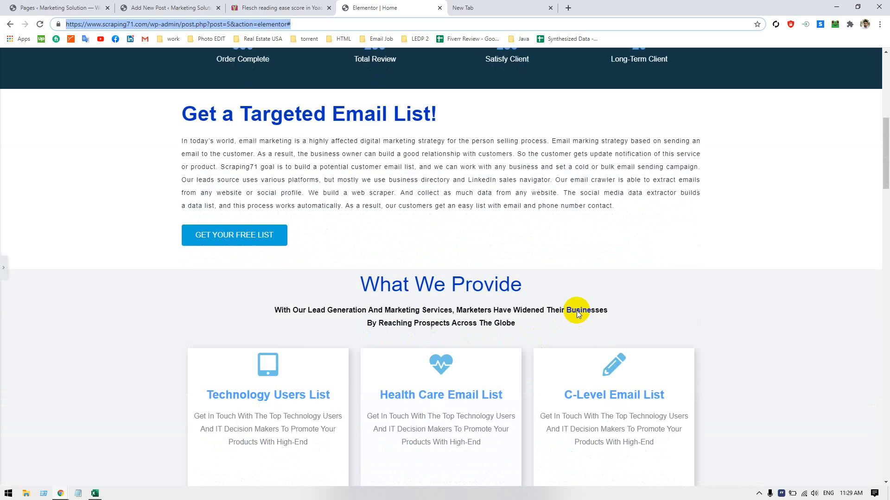
- Examine the What We Provide cards and the Database Marketing and Digital Intelligence Solution sections of the page
{"action": "left_click", "coordinate": [746, 307]}
{"action": "scroll", "coordinate": [747, 307], "scroll_direction": "down", "scroll_amount": 4}
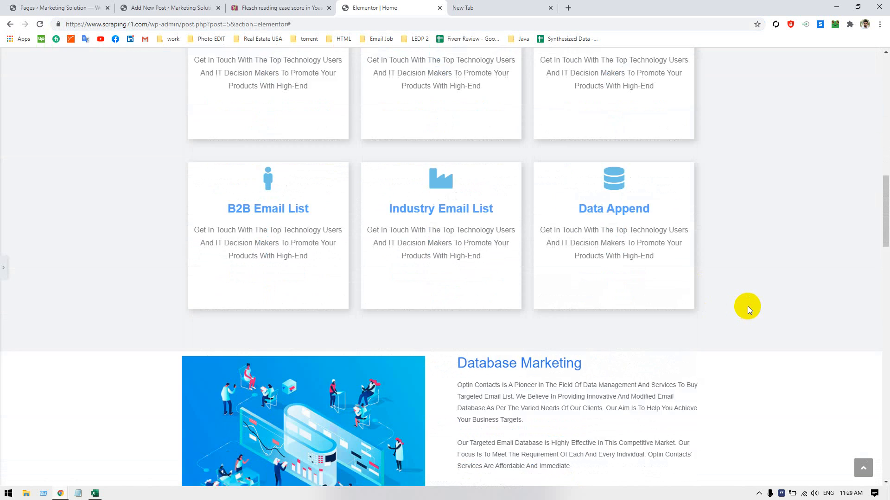
{"action": "scroll", "coordinate": [747, 307], "scroll_direction": "up", "scroll_amount": 10}
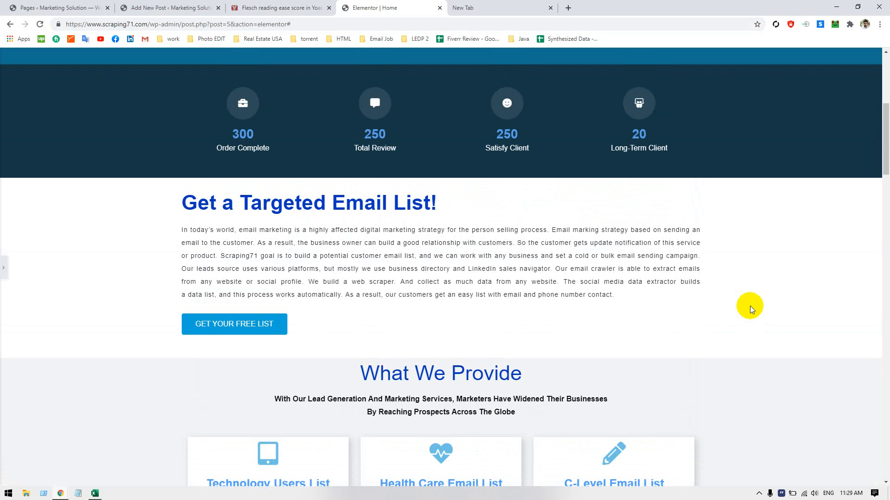
{"action": "scroll", "coordinate": [762, 310], "scroll_direction": "down", "scroll_amount": 12}
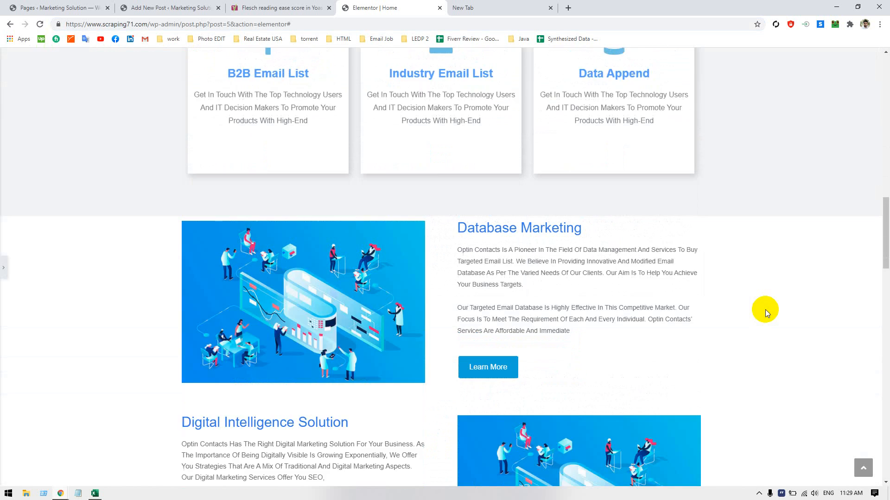
{"action": "scroll", "coordinate": [767, 308], "scroll_direction": "down", "scroll_amount": 2}
{"action": "scroll", "coordinate": [768, 304], "scroll_direction": "up", "scroll_amount": 5}
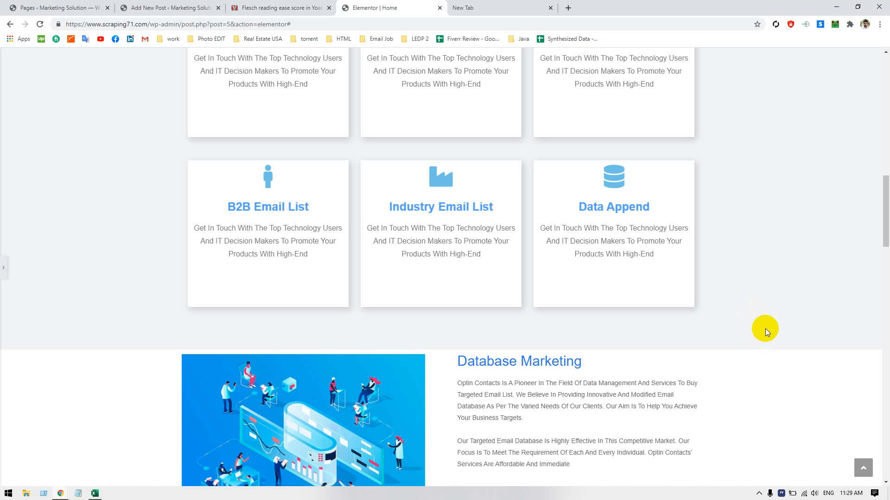
{"action": "scroll", "coordinate": [763, 326], "scroll_direction": "down", "scroll_amount": 2}
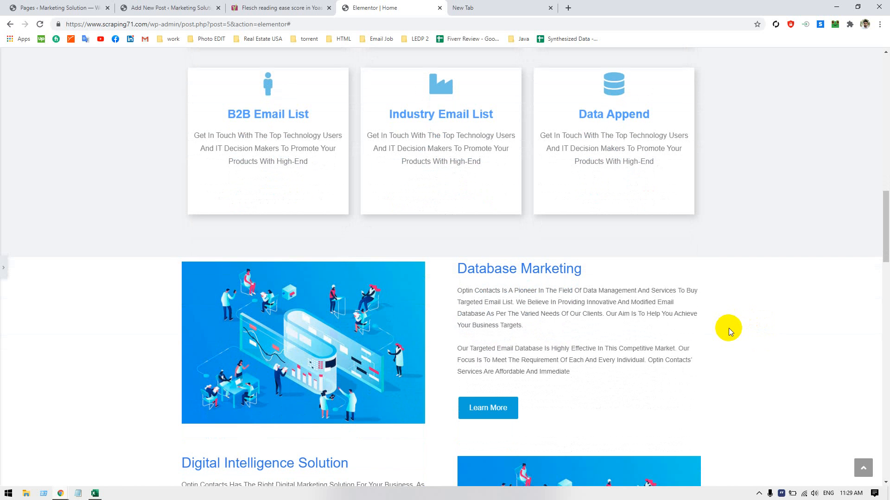
{"action": "scroll", "coordinate": [731, 320], "scroll_direction": "down", "scroll_amount": 3}
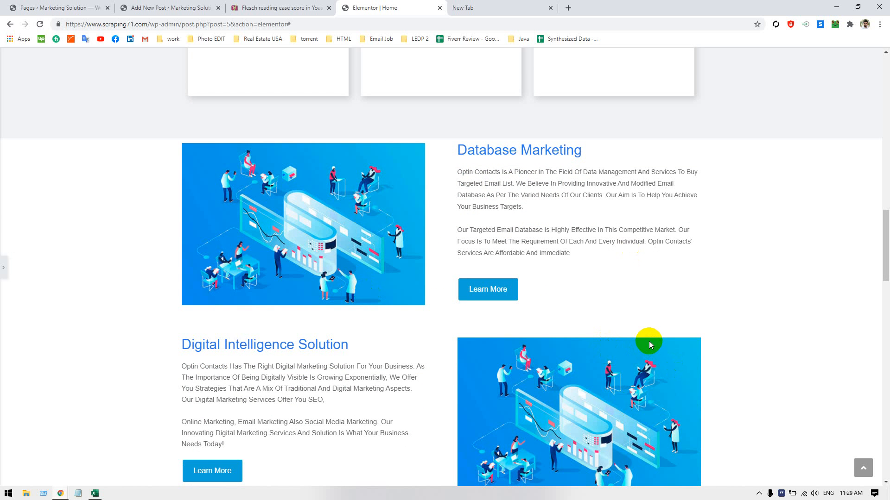
{"action": "scroll", "coordinate": [532, 297], "scroll_direction": "down", "scroll_amount": 3}
{"action": "scroll", "coordinate": [532, 297], "scroll_direction": "down", "scroll_amount": 9}
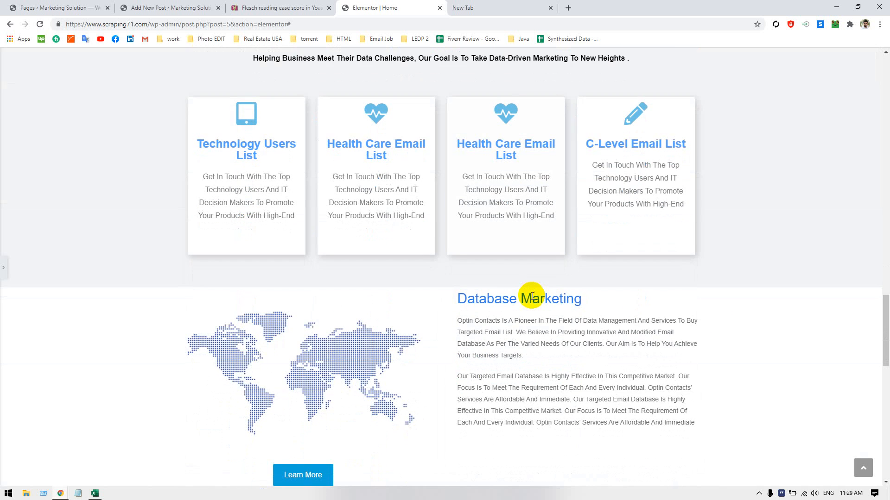
{"action": "scroll", "coordinate": [532, 296], "scroll_direction": "up", "scroll_amount": 6}
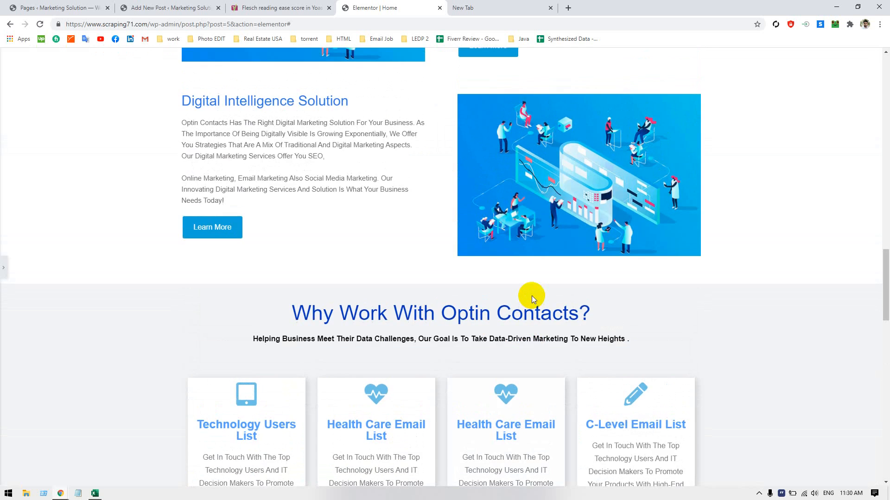
- Inspect the Why Work With Optin Contacts heading and the text of both Database Marketing sections
{"action": "double_click", "coordinate": [310, 308]}
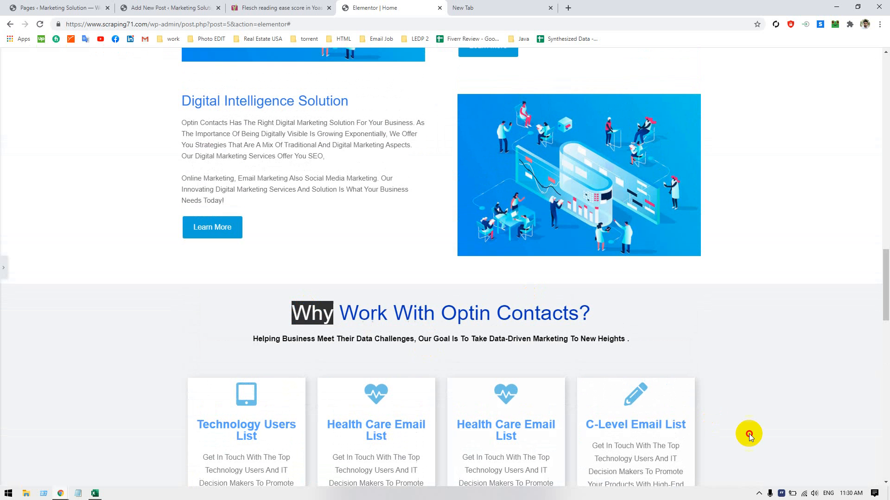
{"action": "scroll", "coordinate": [757, 410], "scroll_direction": "up", "scroll_amount": 4}
{"action": "scroll", "coordinate": [757, 411], "scroll_direction": "down", "scroll_amount": 12}
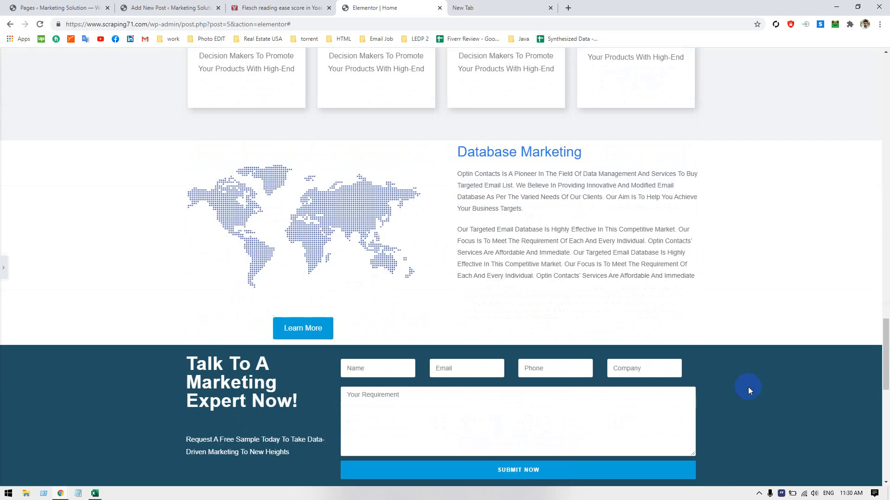
{"action": "triple_click", "coordinate": [521, 235]}
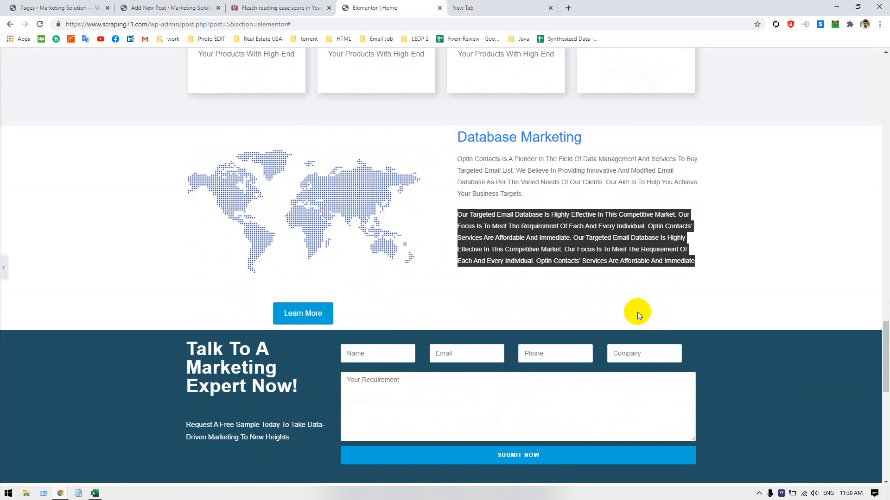
{"action": "scroll", "coordinate": [632, 311], "scroll_direction": "up", "scroll_amount": 2}
{"action": "scroll", "coordinate": [628, 309], "scroll_direction": "up", "scroll_amount": 7}
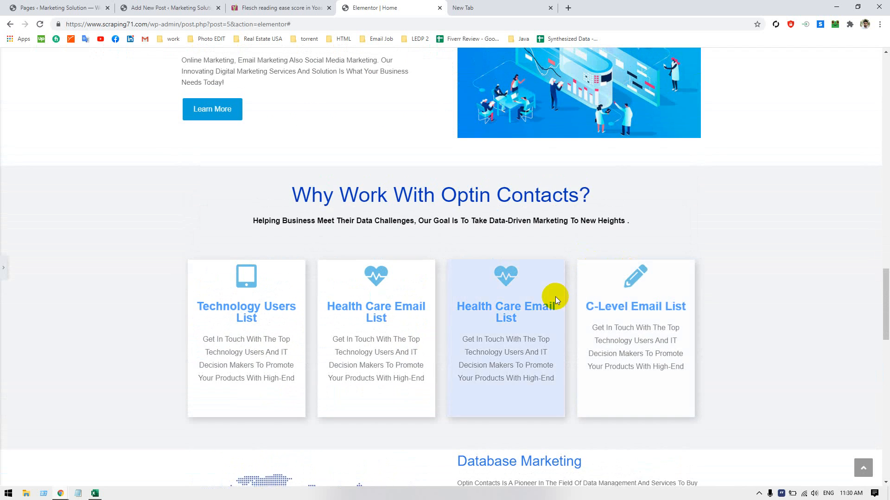
{"action": "scroll", "coordinate": [550, 242], "scroll_direction": "up", "scroll_amount": 16}
{"action": "scroll", "coordinate": [551, 251], "scroll_direction": "down", "scroll_amount": 8}
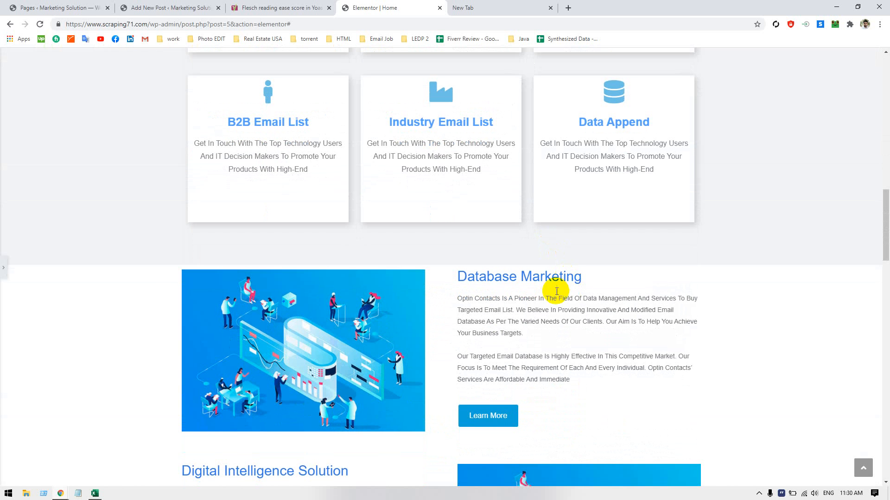
{"action": "scroll", "coordinate": [537, 304], "scroll_direction": "down", "scroll_amount": 3}
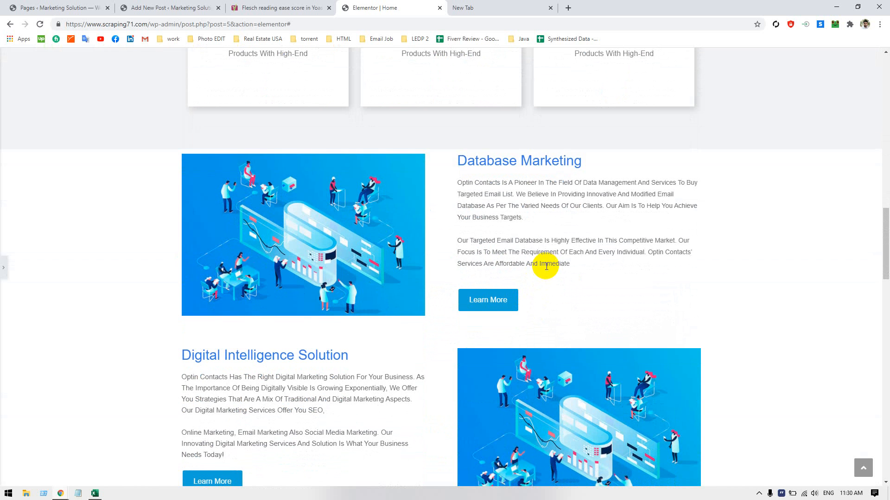
{"action": "left_click_drag", "start_coordinate": [458, 160], "coordinate": [577, 280]}
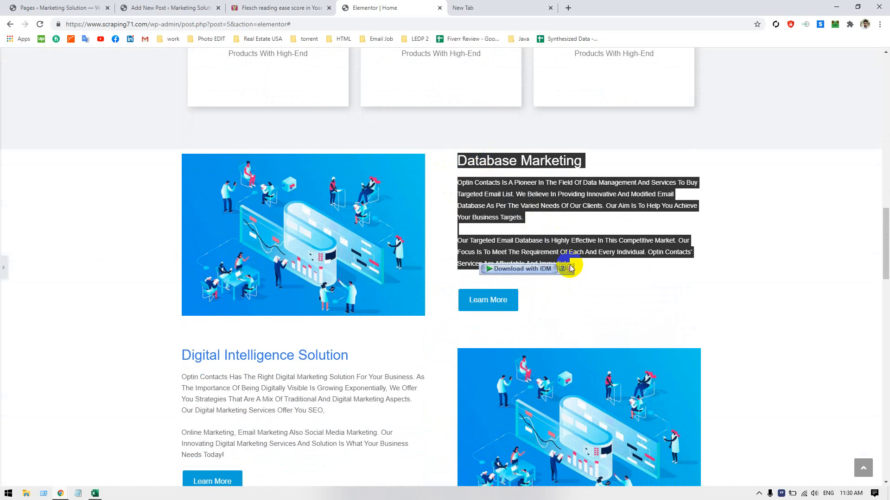
{"action": "left_click", "coordinate": [593, 248]}
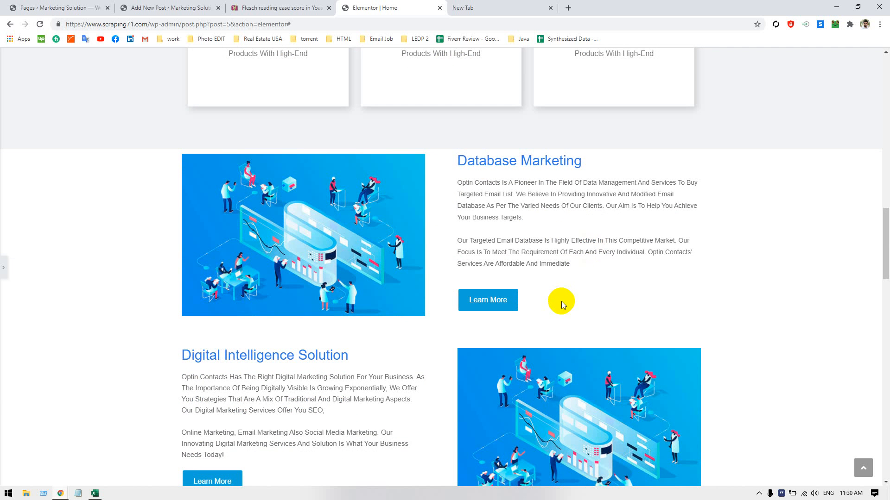
- Recheck the hero banner, the Get a Targeted Email List text and the What We Provide heading
{"action": "scroll", "coordinate": [561, 301], "scroll_direction": "up", "scroll_amount": 12}
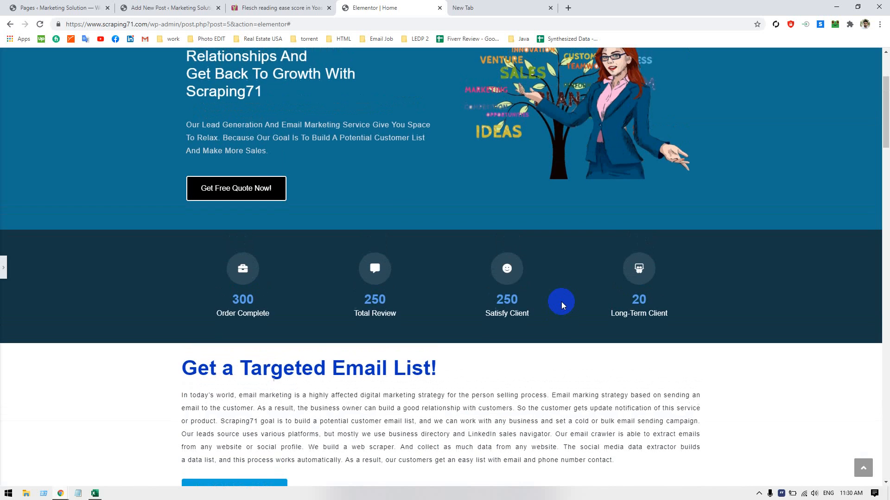
{"action": "scroll", "coordinate": [558, 309], "scroll_direction": "down", "scroll_amount": 1}
{"action": "scroll", "coordinate": [547, 293], "scroll_direction": "up", "scroll_amount": 7}
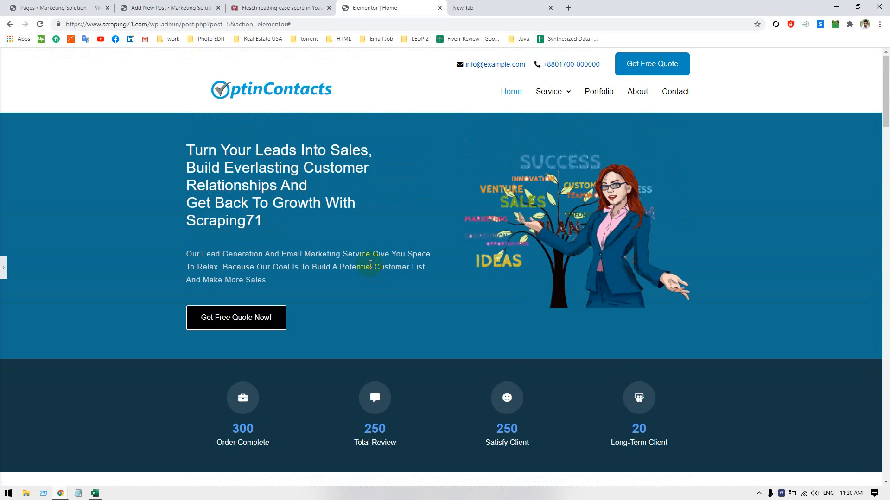
{"action": "scroll", "coordinate": [369, 264], "scroll_direction": "down", "scroll_amount": 7}
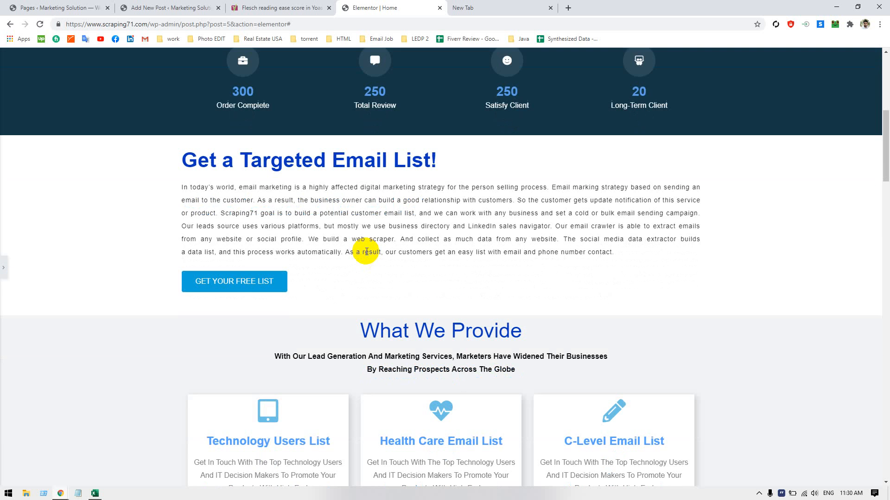
{"action": "scroll", "coordinate": [366, 251], "scroll_direction": "down", "scroll_amount": 2}
{"action": "scroll", "coordinate": [366, 251], "scroll_direction": "down", "scroll_amount": 1}
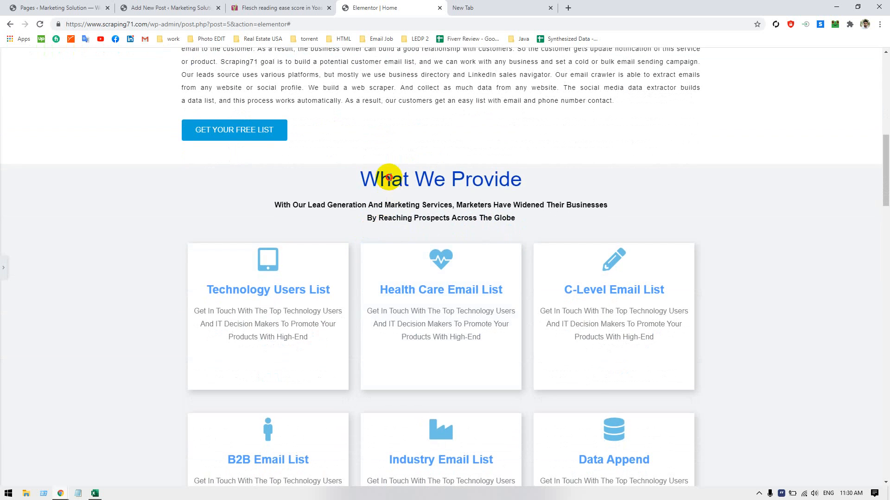
{"action": "left_click_drag", "start_coordinate": [361, 179], "coordinate": [448, 181]}
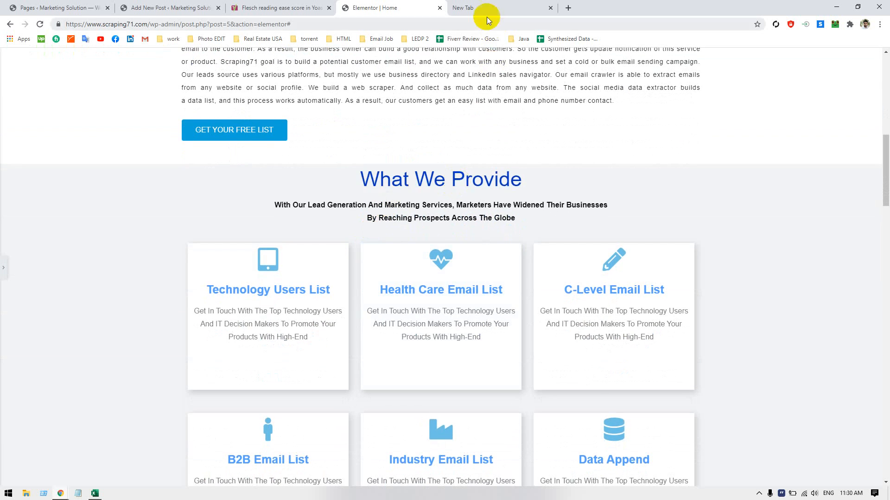
- Search Google for semrush in the empty browser tab
{"action": "left_click", "coordinate": [477, 10]}
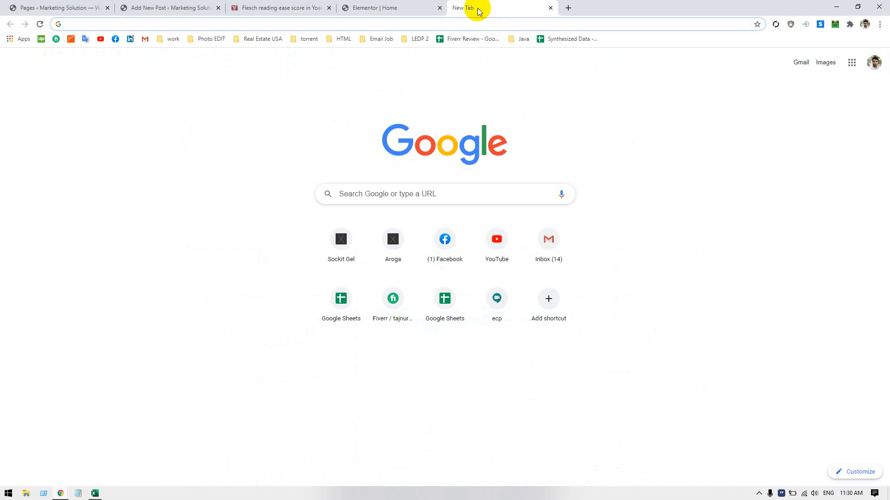
{"action": "type", "text": "Se"}
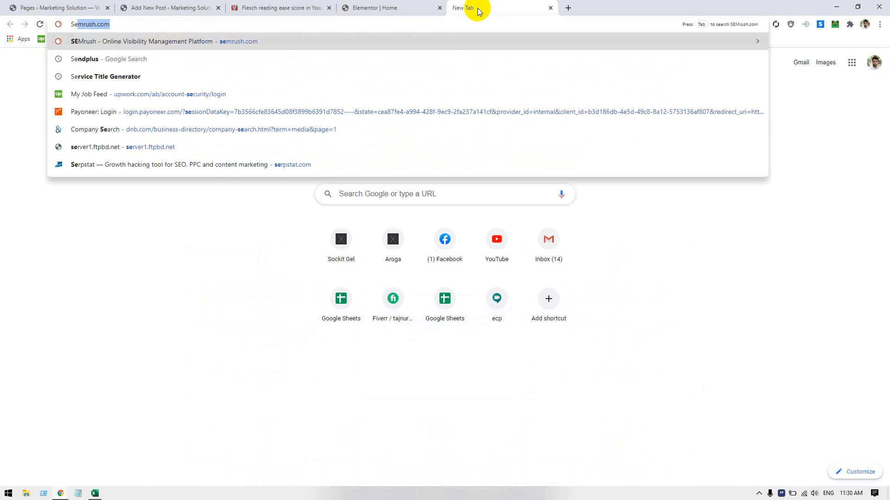
{"action": "key", "text": "BackSpace"}
{"action": "key", "text": "BackSpace"}
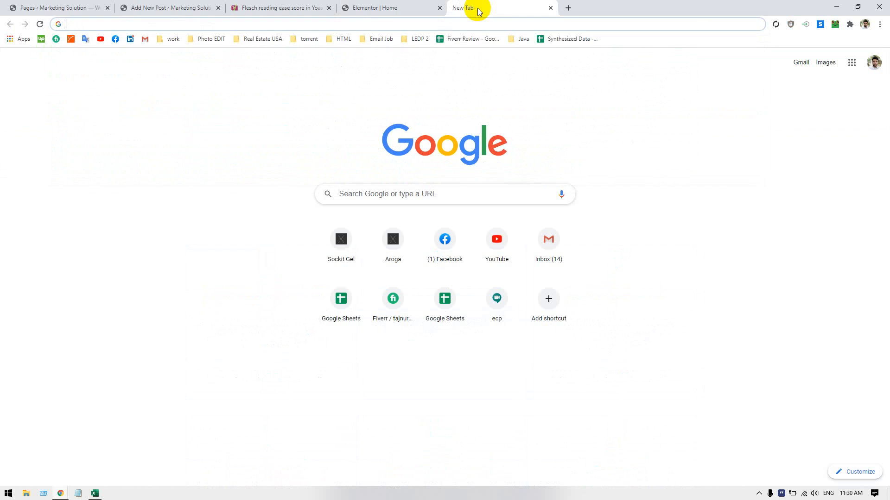
{"action": "type", "text": "Ser"}
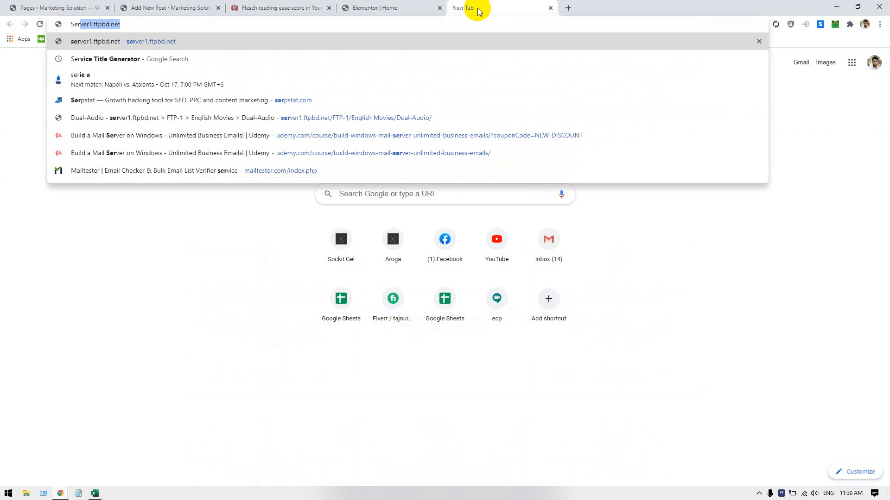
{"action": "type", "text": "m"}
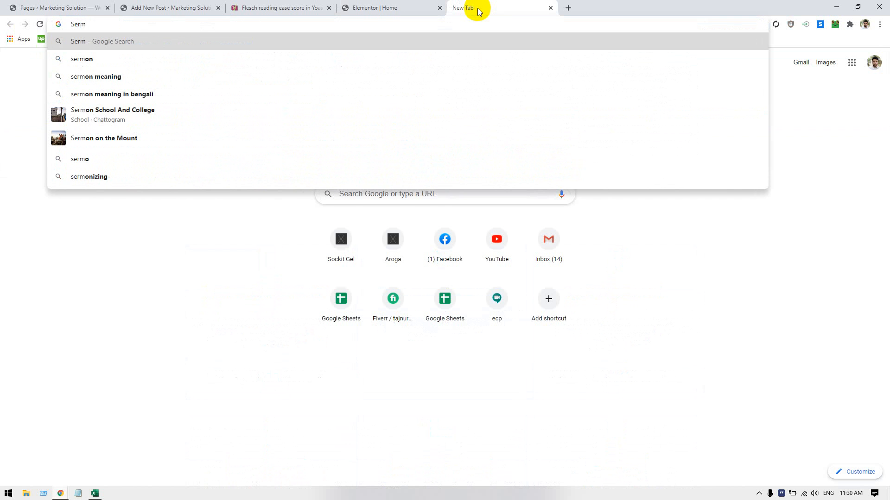
{"action": "type", "text": "rus"}
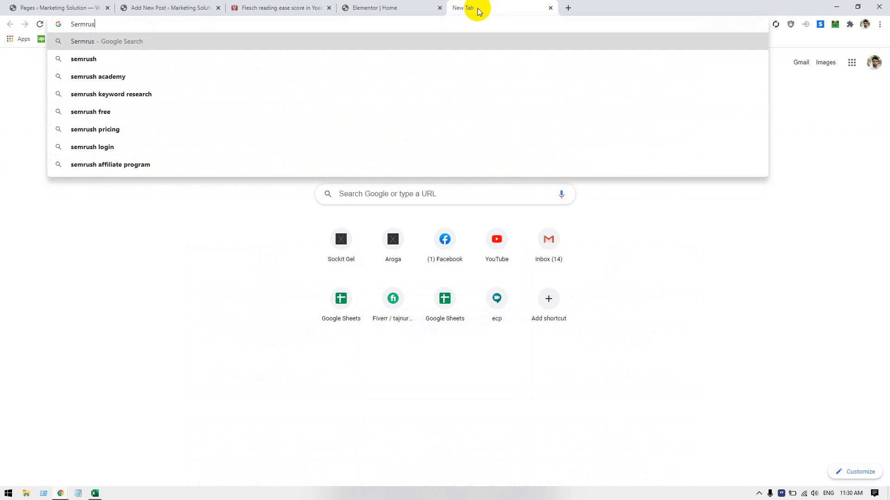
{"action": "key", "text": "Down"}
{"action": "key", "text": "Return"}
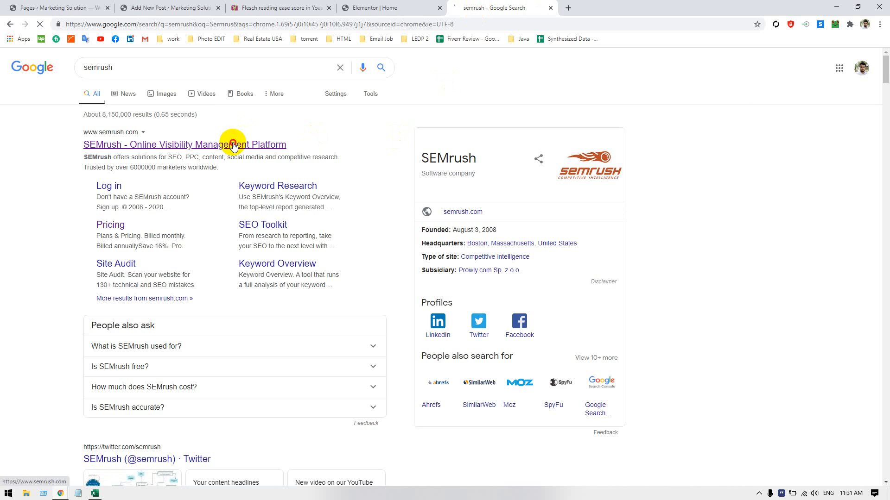
- Open the SEMrush website from the search results and load ahrefs.com in a new browser tab
{"action": "left_click", "coordinate": [231, 144]}
{"action": "left_click", "coordinate": [568, 8]}
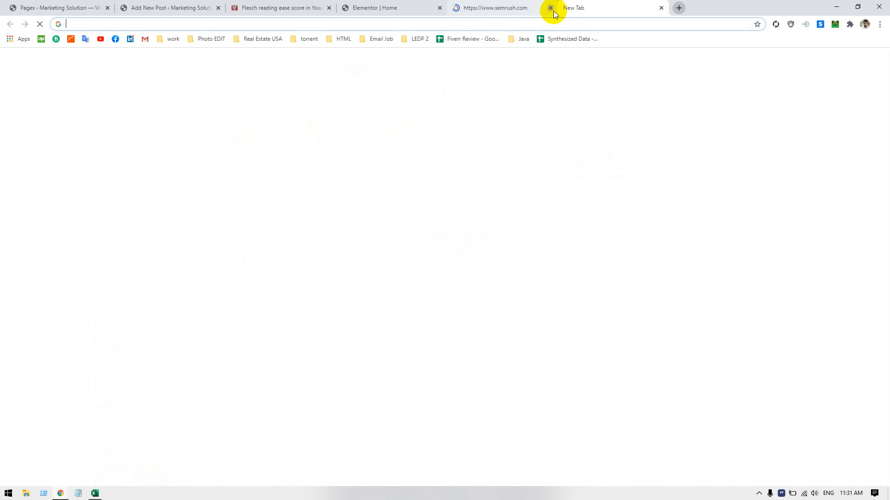
{"action": "type", "text": "A"}
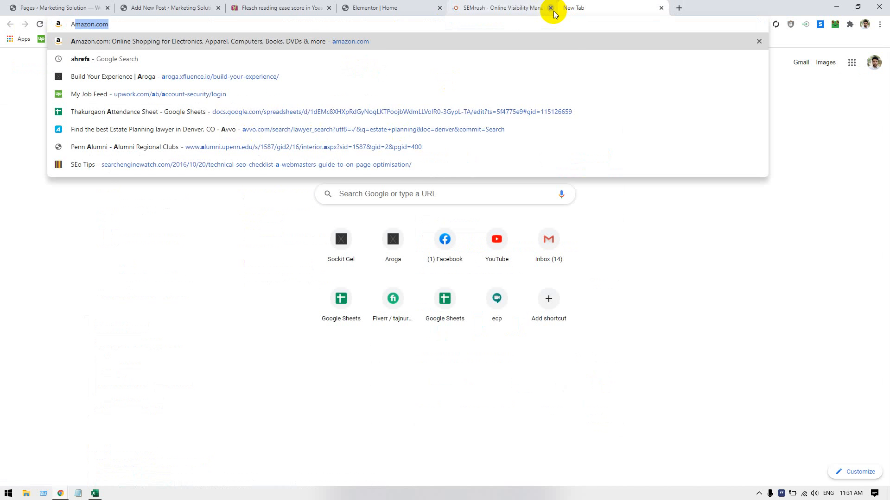
{"action": "type", "text": "hr"}
{"action": "key", "text": "Return"}
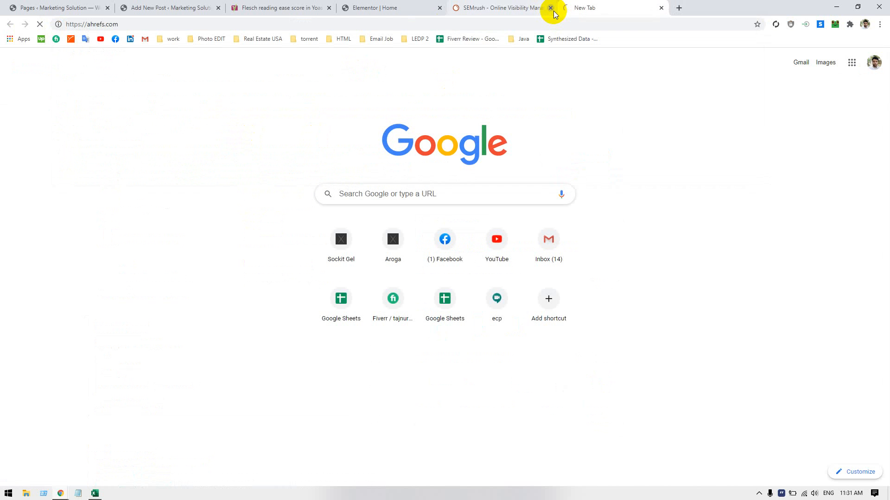
- Load hubspot.com in another new browser tab and open one more empty tab
{"action": "left_click", "coordinate": [678, 8]}
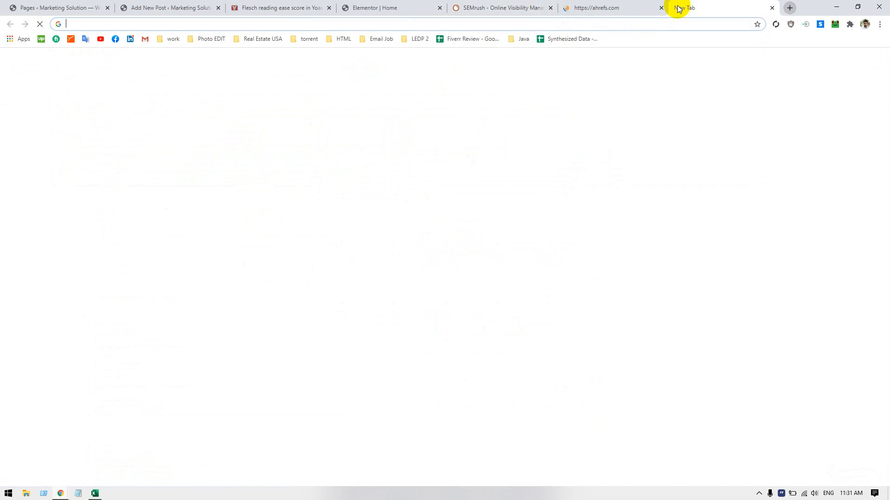
{"action": "type", "text": "hub"}
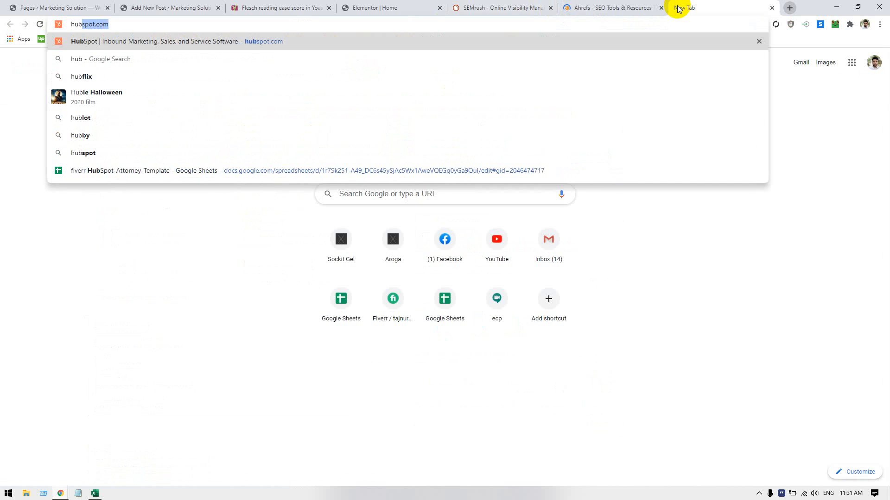
{"action": "key", "text": "Return"}
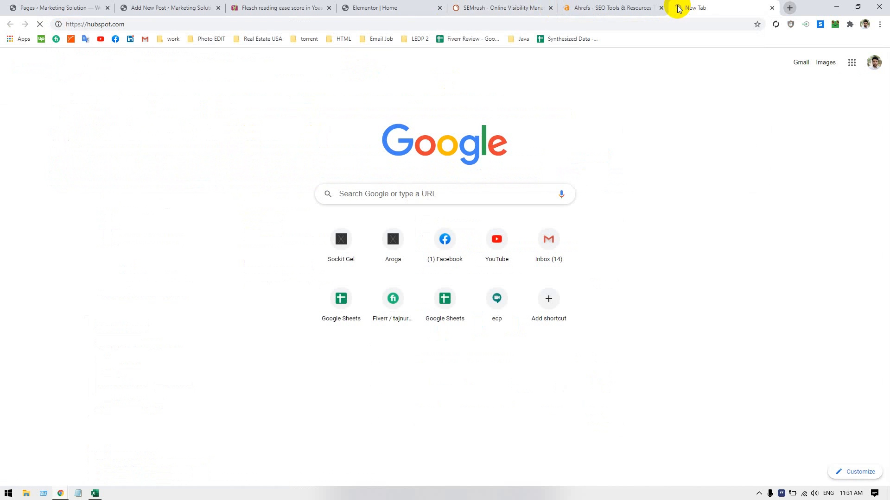
{"action": "left_click", "coordinate": [788, 8]}
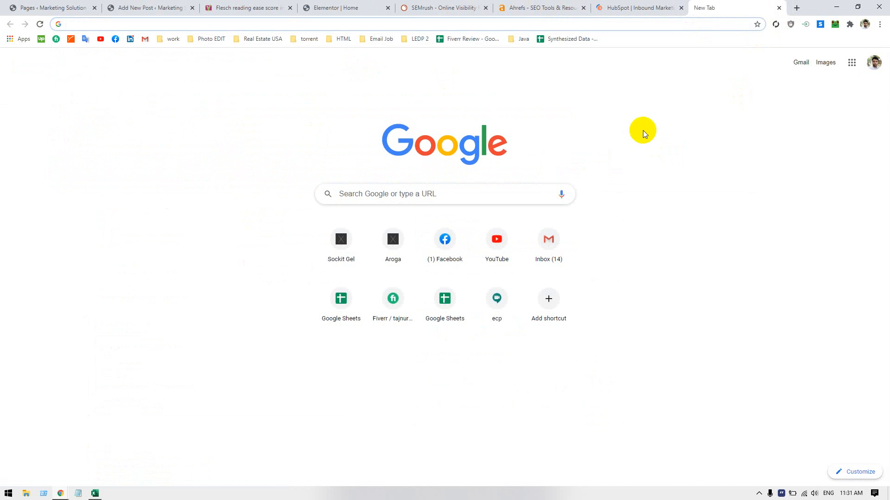
{"action": "left_click", "coordinate": [646, 129]}
- Examine the hero banner and the See what's inside heading on the SEMrush home page
{"action": "left_click", "coordinate": [420, 8]}
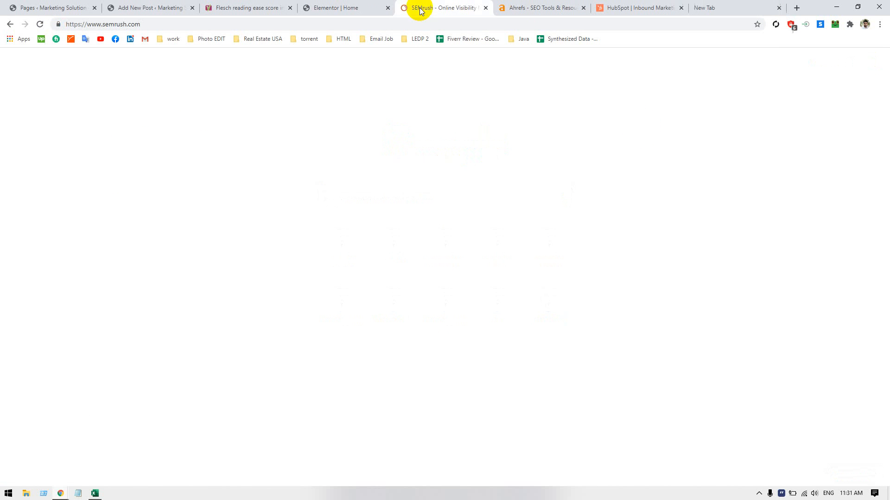
{"action": "scroll", "coordinate": [202, 250], "scroll_direction": "down", "scroll_amount": 4}
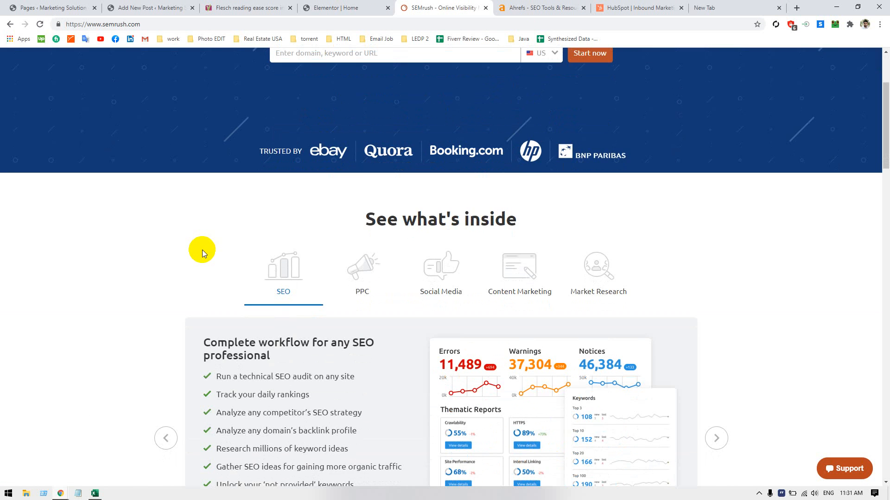
{"action": "scroll", "coordinate": [201, 249], "scroll_direction": "up", "scroll_amount": 4}
{"action": "scroll", "coordinate": [201, 249], "scroll_direction": "down", "scroll_amount": 2}
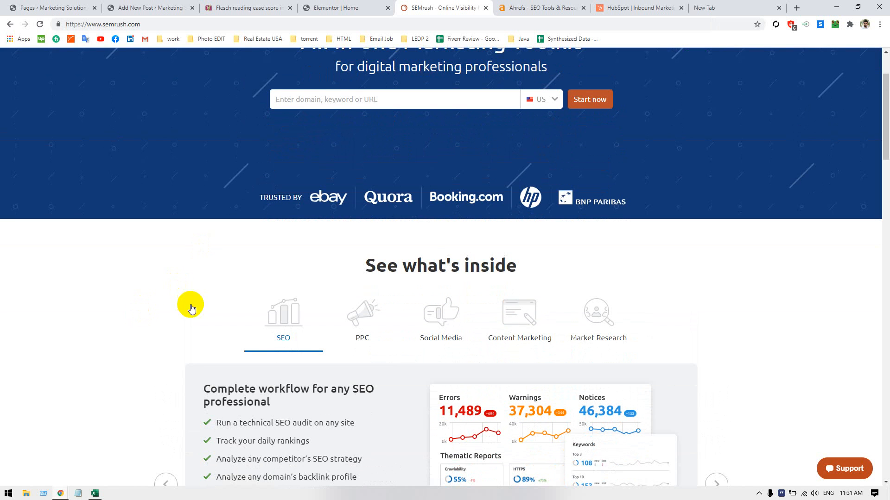
{"action": "double_click", "coordinate": [395, 260]}
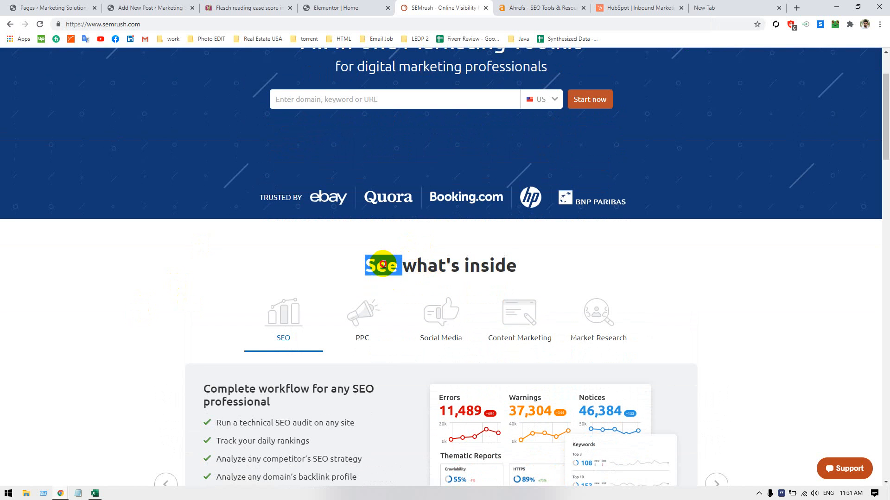
{"action": "left_click_drag", "start_coordinate": [394, 260], "coordinate": [508, 264]}
{"action": "left_click", "coordinate": [508, 263]}
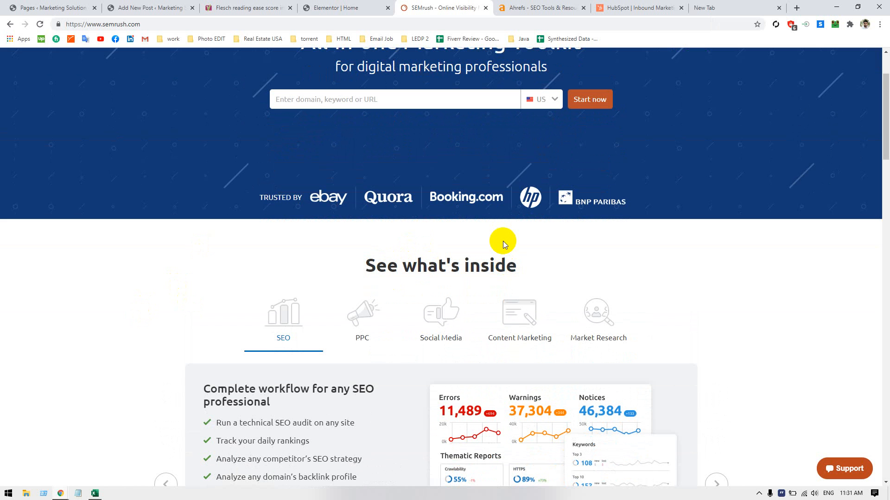
- Review the SEO, PPC, Social Media, Content Marketing and Market Research descriptions under See what's inside
{"action": "scroll", "coordinate": [297, 364], "scroll_direction": "down", "scroll_amount": 2}
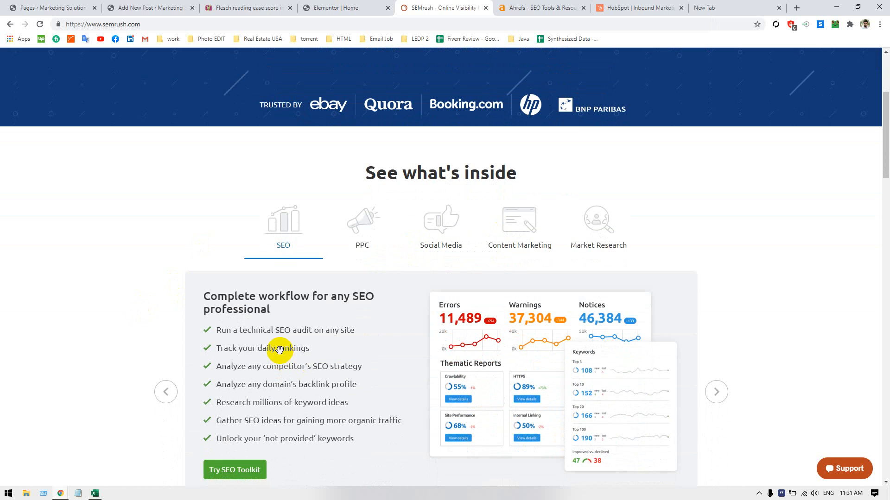
{"action": "left_click", "coordinate": [361, 241]}
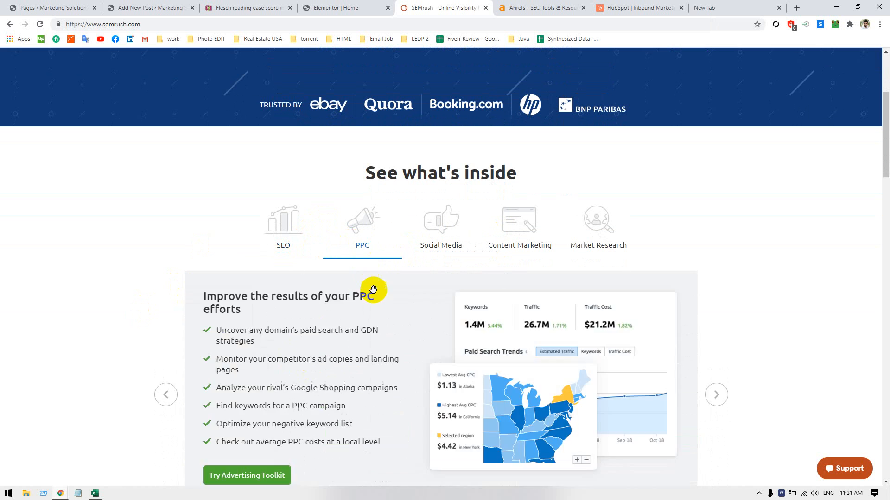
{"action": "left_click", "coordinate": [453, 245]}
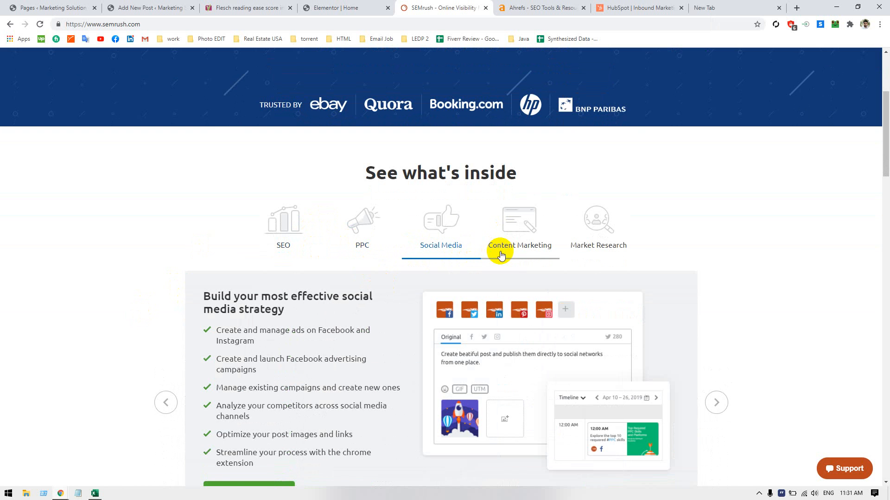
{"action": "left_click", "coordinate": [516, 242]}
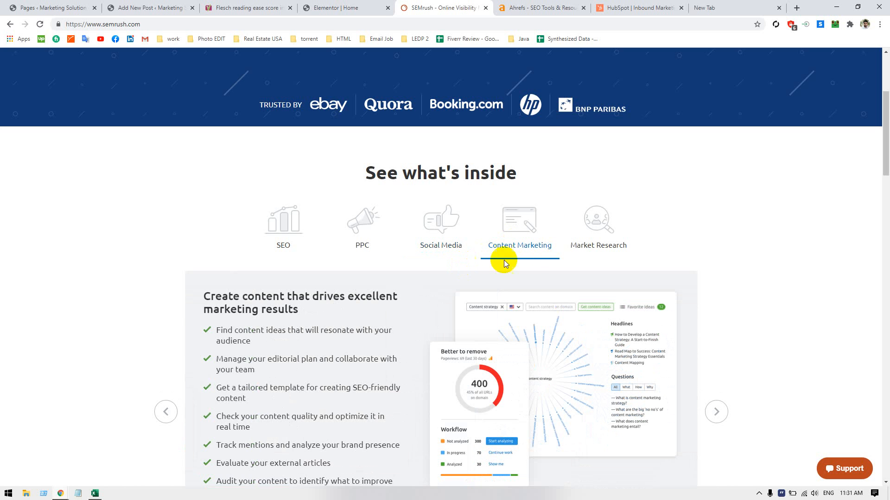
{"action": "left_click", "coordinate": [592, 235]}
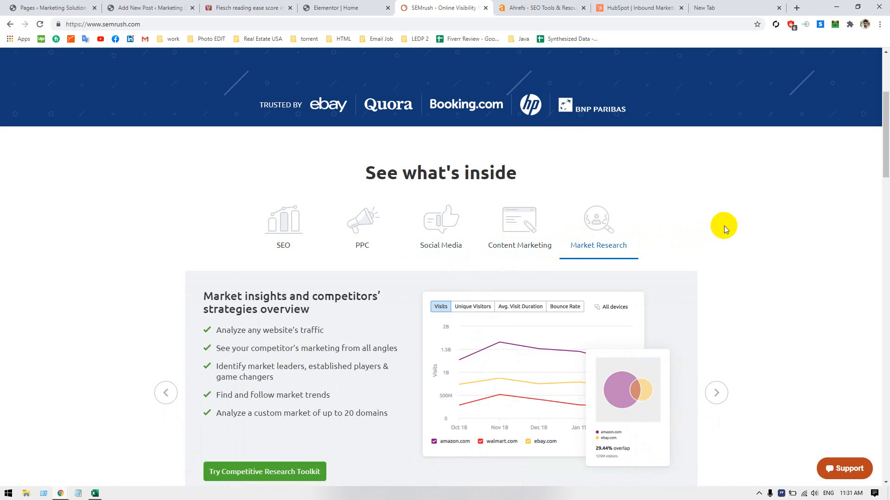
{"action": "scroll", "coordinate": [723, 226], "scroll_direction": "down", "scroll_amount": 2}
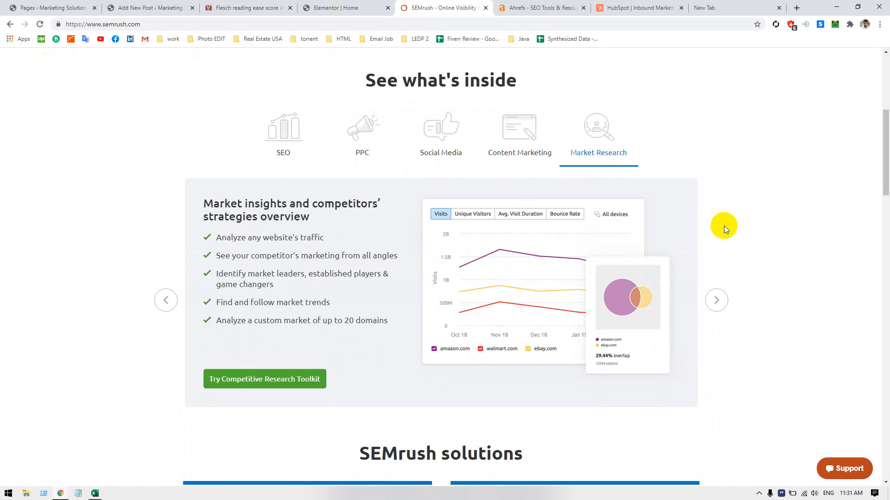
{"action": "scroll", "coordinate": [723, 226], "scroll_direction": "down", "scroll_amount": 1}
{"action": "scroll", "coordinate": [724, 226], "scroll_direction": "up", "scroll_amount": 3}
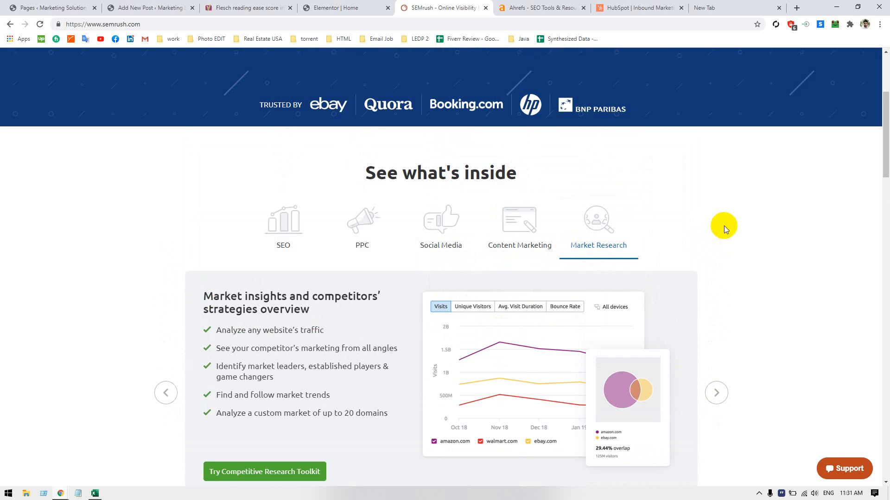
- Look through the Ahrefs home page from the hero text to the learning materials and return to the All-in-one SEO toolset section
{"action": "left_click", "coordinate": [547, 8]}
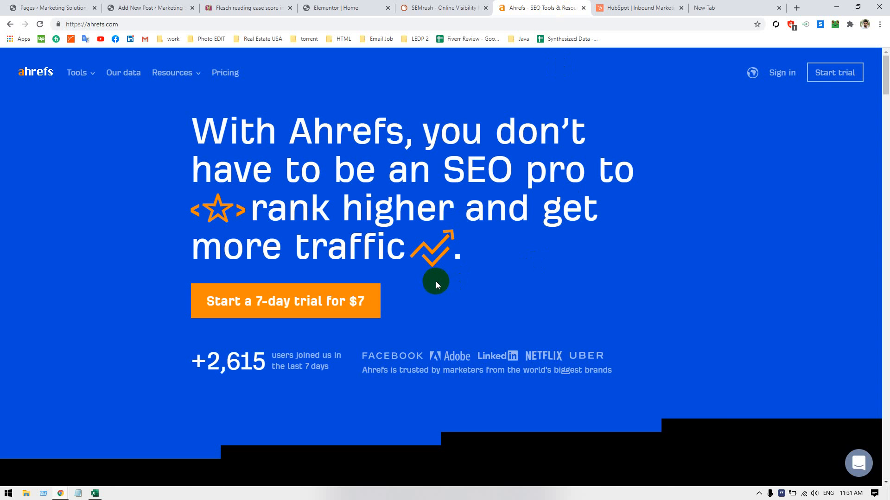
{"action": "scroll", "coordinate": [436, 282], "scroll_direction": "down", "scroll_amount": 10}
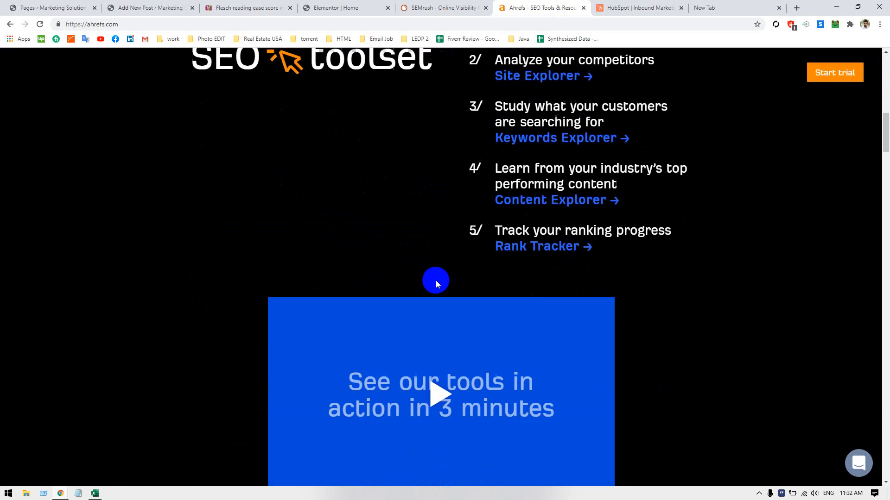
{"action": "scroll", "coordinate": [436, 282], "scroll_direction": "up", "scroll_amount": 4}
{"action": "scroll", "coordinate": [436, 282], "scroll_direction": "down", "scroll_amount": 1}
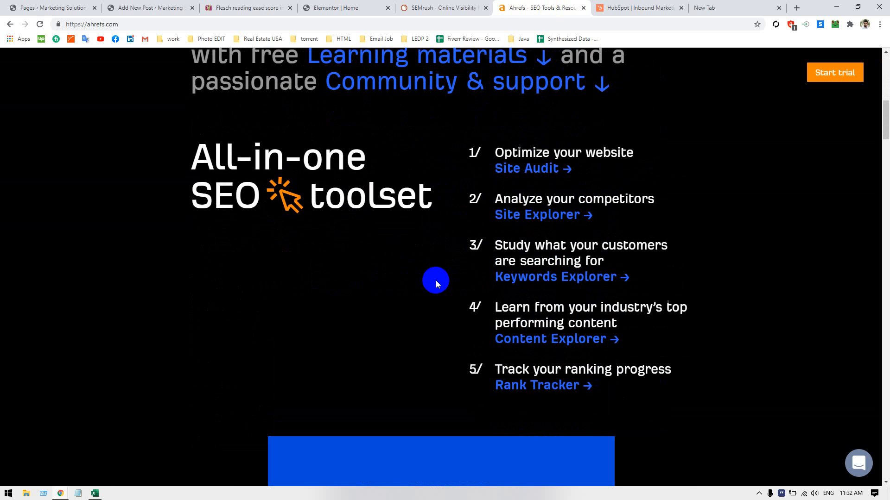
{"action": "scroll", "coordinate": [436, 280], "scroll_direction": "down", "scroll_amount": 15}
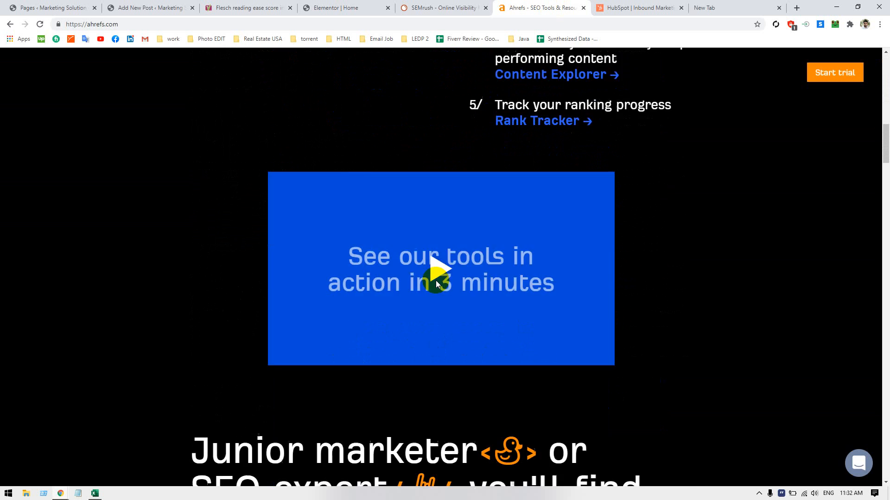
{"action": "scroll", "coordinate": [436, 280], "scroll_direction": "down", "scroll_amount": 20}
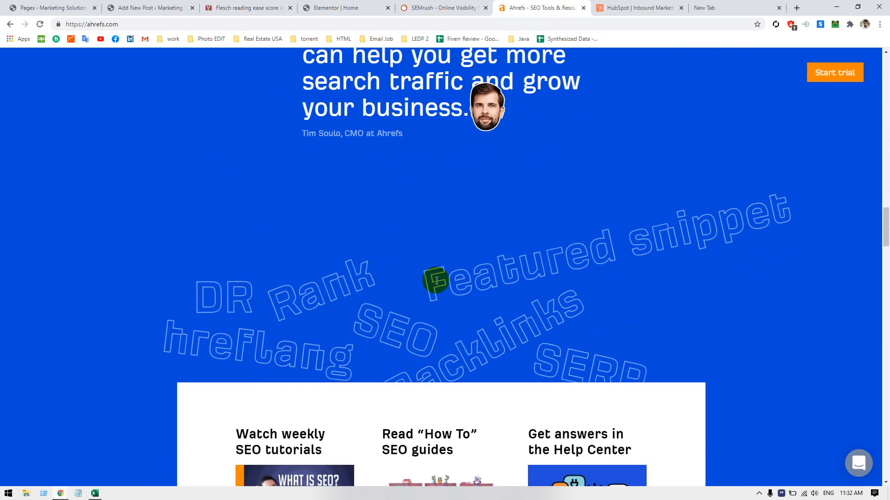
{"action": "scroll", "coordinate": [434, 281], "scroll_direction": "up", "scroll_amount": 18}
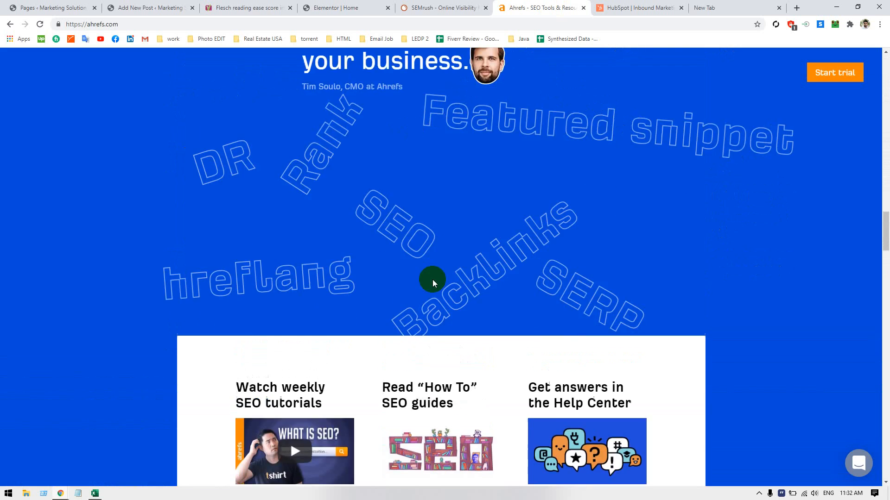
{"action": "scroll", "coordinate": [433, 279], "scroll_direction": "up", "scroll_amount": 10}
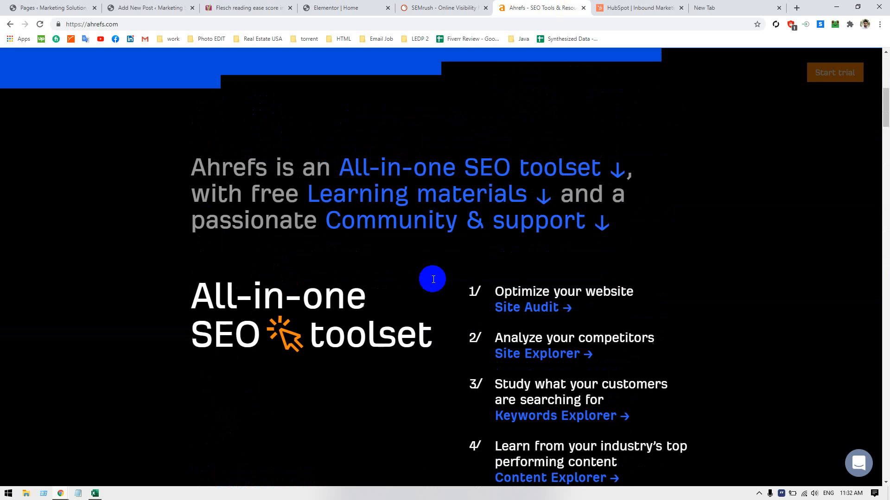
{"action": "scroll", "coordinate": [433, 279], "scroll_direction": "down", "scroll_amount": 3}
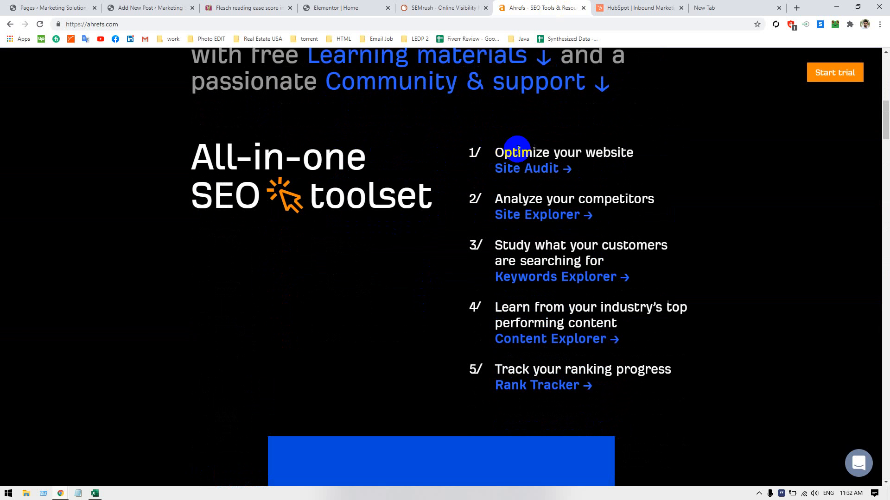
- Read the five All-in-one SEO toolset lines, highlighting each from Optimize your website to Track your ranking progress
{"action": "left_click_drag", "start_coordinate": [495, 153], "coordinate": [634, 153]}
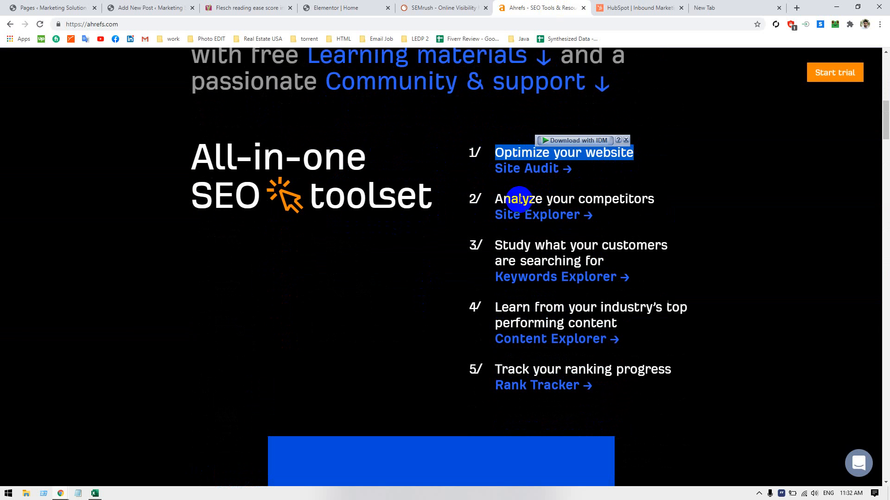
{"action": "left_click_drag", "start_coordinate": [495, 199], "coordinate": [653, 199]}
{"action": "left_click_drag", "start_coordinate": [495, 246], "coordinate": [646, 259]}
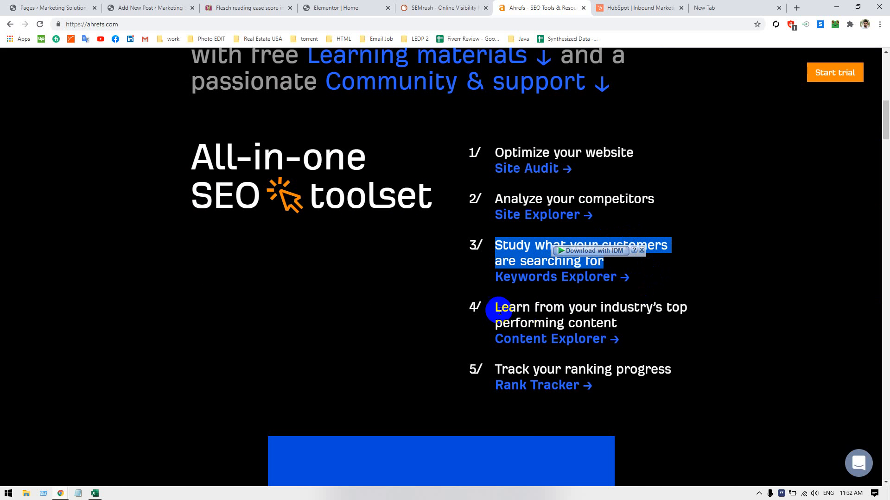
{"action": "left_click_drag", "start_coordinate": [495, 307], "coordinate": [677, 316]}
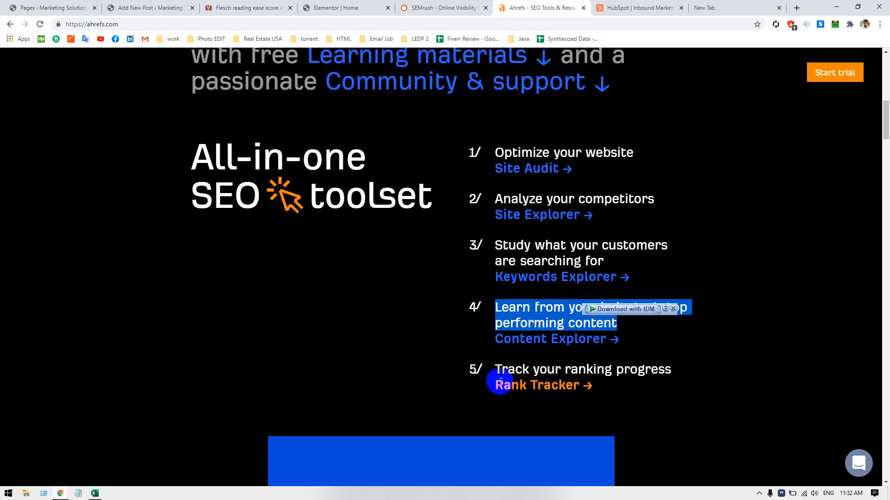
{"action": "left_click_drag", "start_coordinate": [498, 368], "coordinate": [661, 369]}
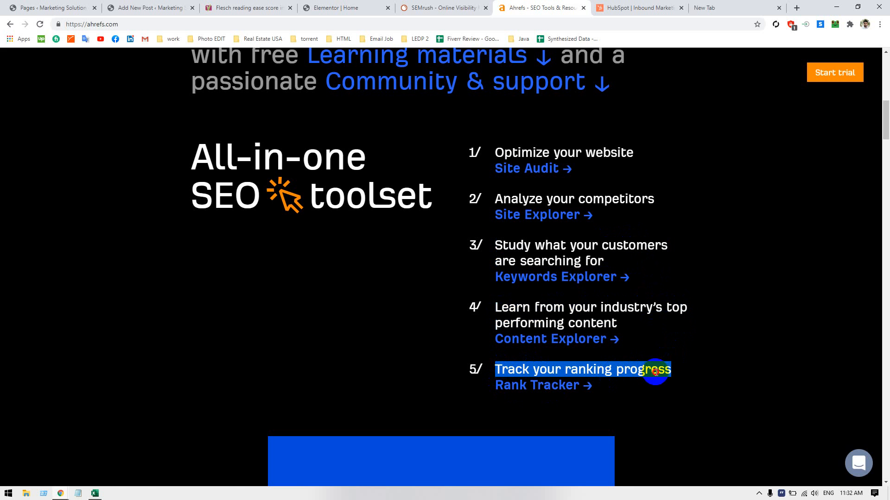
{"action": "left_click", "coordinate": [703, 358]}
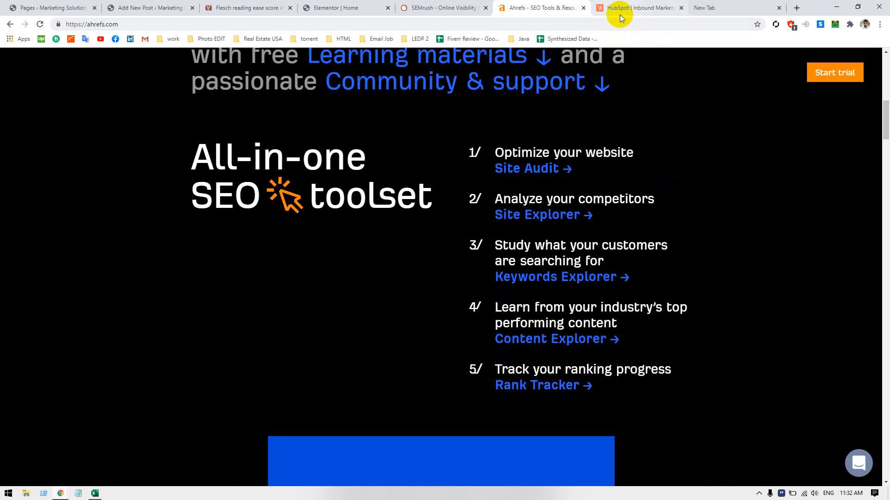
- Inspect the There's a better way to grow hero section on the HubSpot home page
{"action": "left_click", "coordinate": [636, 8]}
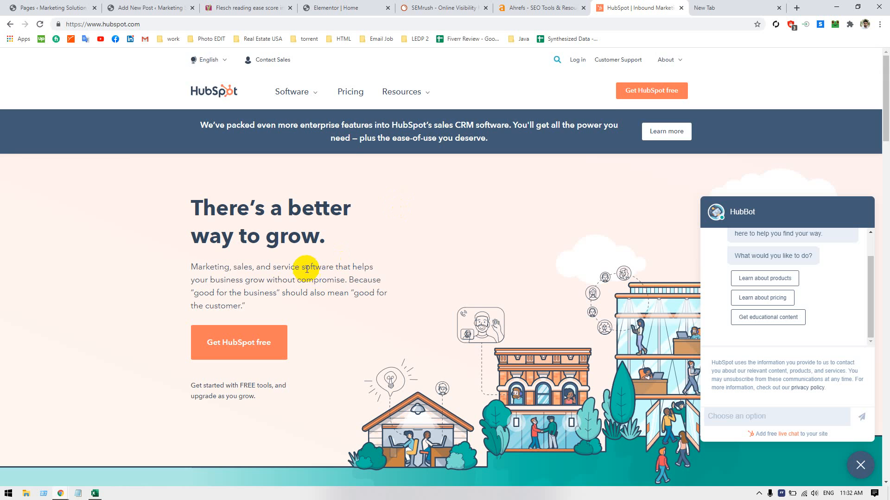
{"action": "scroll", "coordinate": [287, 260], "scroll_direction": "down", "scroll_amount": 1}
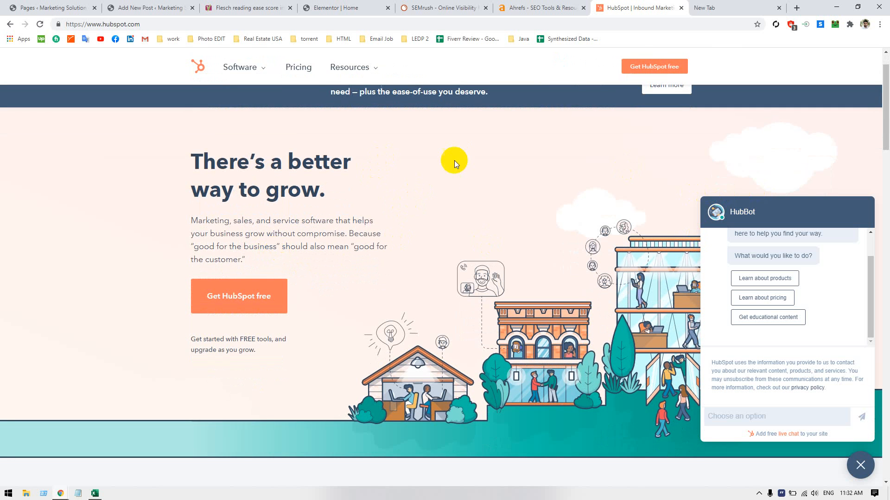
{"action": "scroll", "coordinate": [466, 172], "scroll_direction": "up", "scroll_amount": 1}
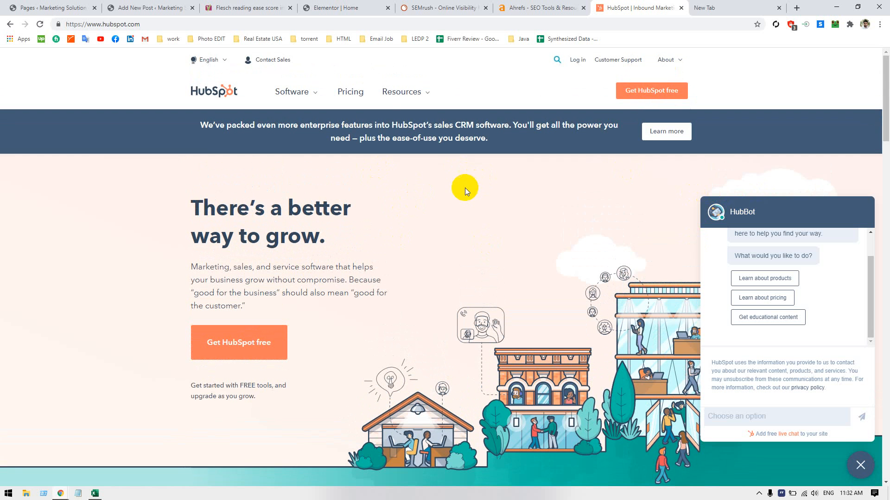
- Move on to the Powerful alone. Better together. section of the HubSpot home page and close the HubBot chat window
{"action": "scroll", "coordinate": [387, 240], "scroll_direction": "down", "scroll_amount": 6}
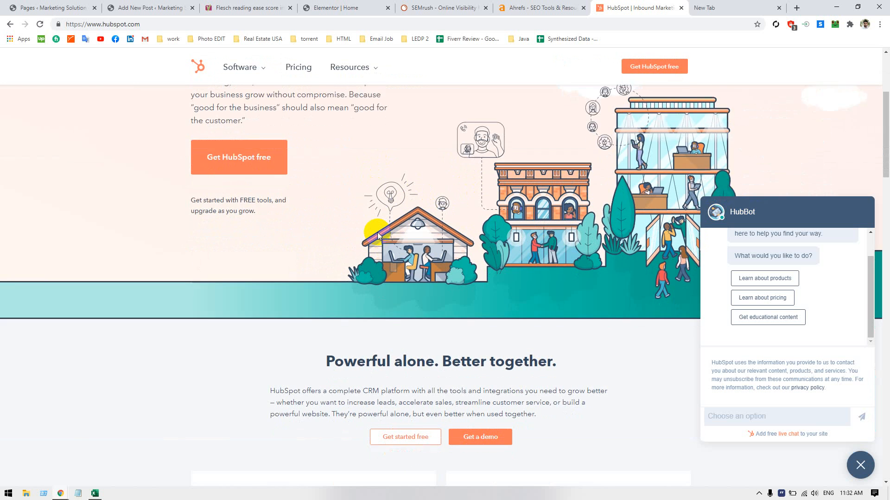
{"action": "scroll", "coordinate": [824, 432], "scroll_direction": "down", "scroll_amount": 2}
{"action": "scroll", "coordinate": [857, 482], "scroll_direction": "up", "scroll_amount": 1}
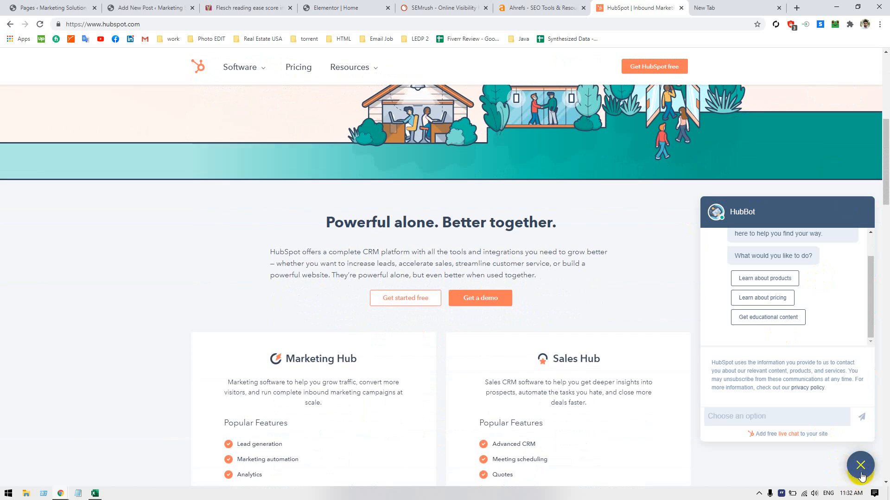
{"action": "left_click", "coordinate": [862, 467]}
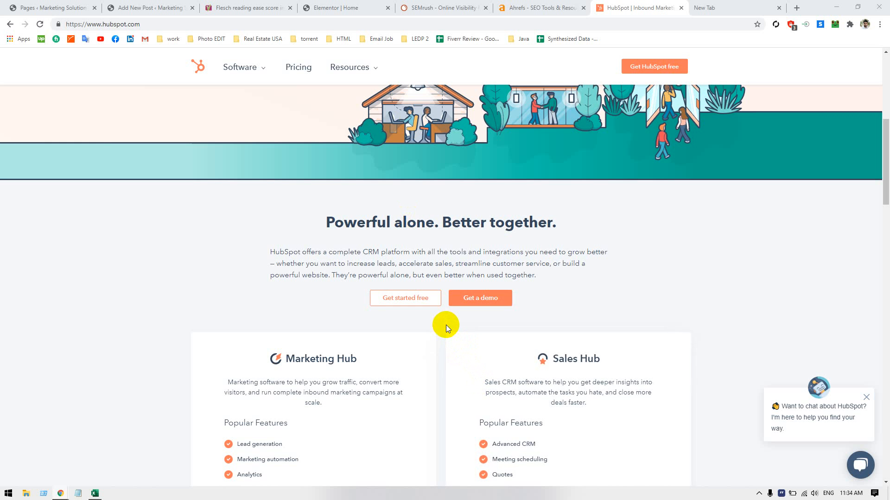
- Review the Powerful alone. Better together. introduction and the Marketing, Sales, Service and CMS Hub cards with their popular features
{"action": "scroll", "coordinate": [446, 326], "scroll_direction": "down", "scroll_amount": 7}
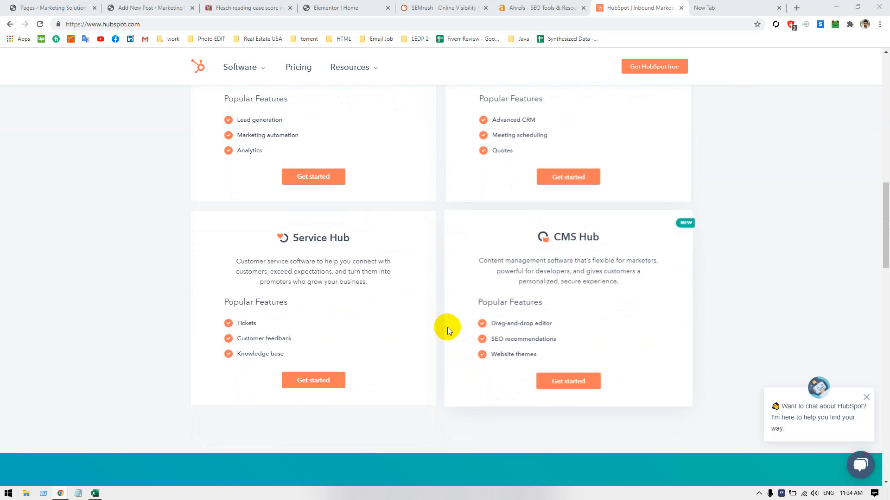
{"action": "scroll", "coordinate": [435, 306], "scroll_direction": "up", "scroll_amount": 7}
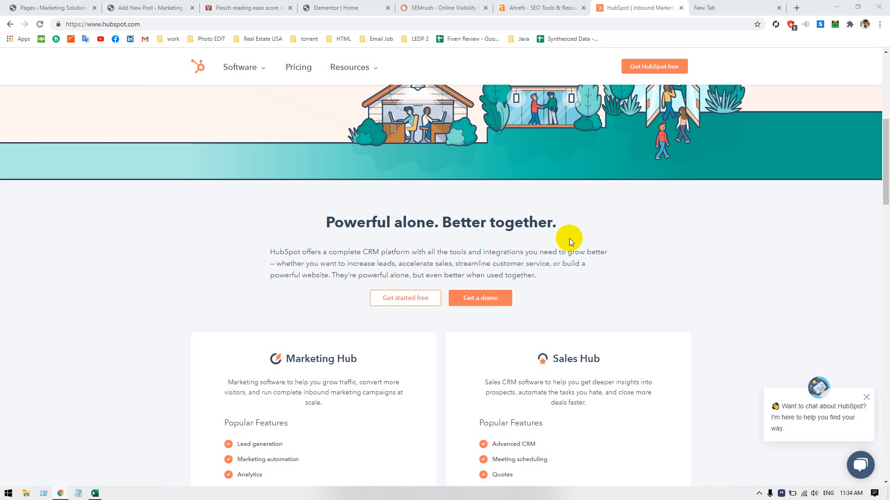
{"action": "scroll", "coordinate": [569, 238], "scroll_direction": "down", "scroll_amount": 1}
{"action": "scroll", "coordinate": [569, 239], "scroll_direction": "up", "scroll_amount": 1}
{"action": "scroll", "coordinate": [569, 238], "scroll_direction": "down", "scroll_amount": 1}
{"action": "scroll", "coordinate": [569, 238], "scroll_direction": "up", "scroll_amount": 1}
{"action": "scroll", "coordinate": [433, 287], "scroll_direction": "down", "scroll_amount": 1}
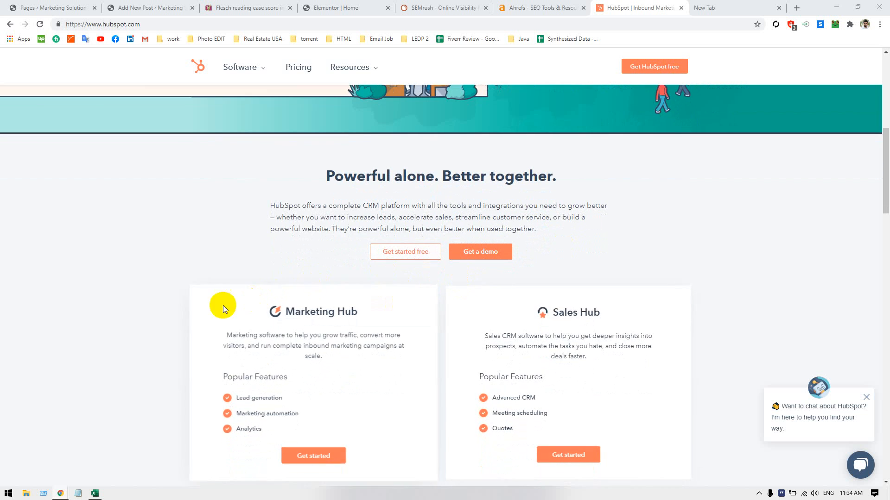
{"action": "scroll", "coordinate": [224, 307], "scroll_direction": "down", "scroll_amount": 2}
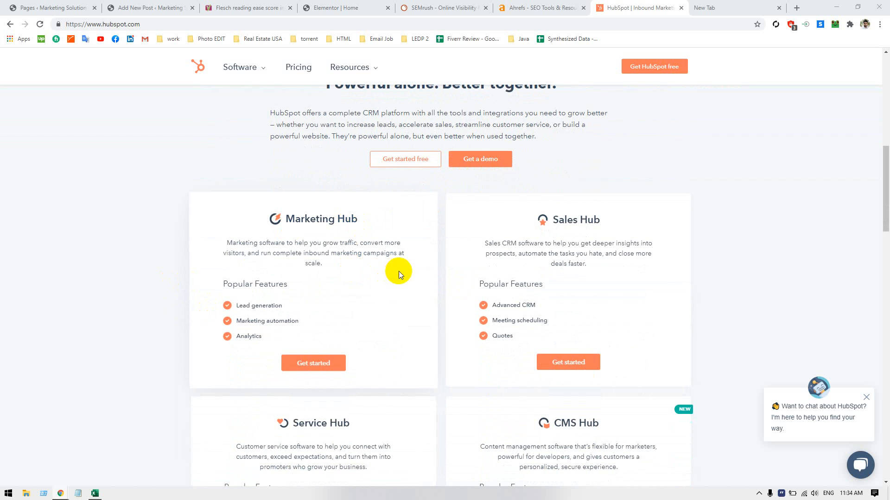
- Look through the Service Hub and CMS Hub cards and the Learn and grow section, returning to the section introduction
{"action": "scroll", "coordinate": [395, 275], "scroll_direction": "down", "scroll_amount": 5}
{"action": "scroll", "coordinate": [389, 276], "scroll_direction": "down", "scroll_amount": 1}
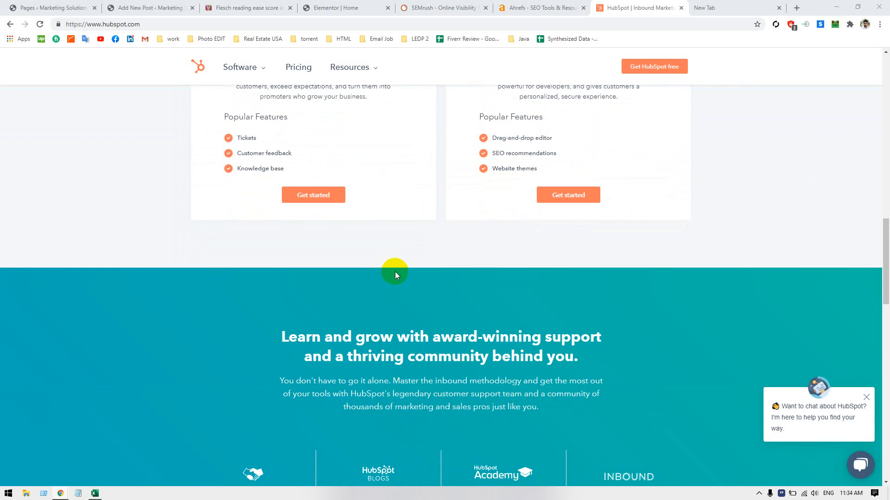
{"action": "scroll", "coordinate": [396, 273], "scroll_direction": "up", "scroll_amount": 4}
{"action": "scroll", "coordinate": [393, 277], "scroll_direction": "down", "scroll_amount": 9}
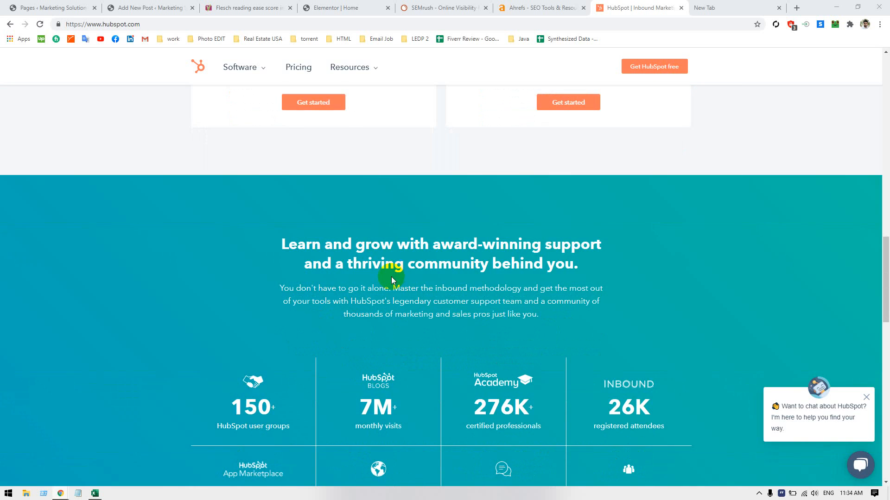
{"action": "scroll", "coordinate": [388, 261], "scroll_direction": "up", "scroll_amount": 5}
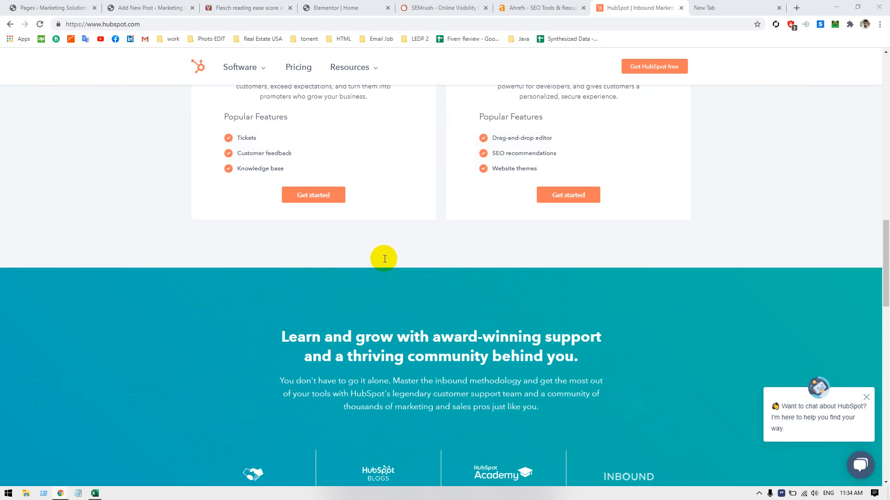
{"action": "scroll", "coordinate": [385, 258], "scroll_direction": "up", "scroll_amount": 7}
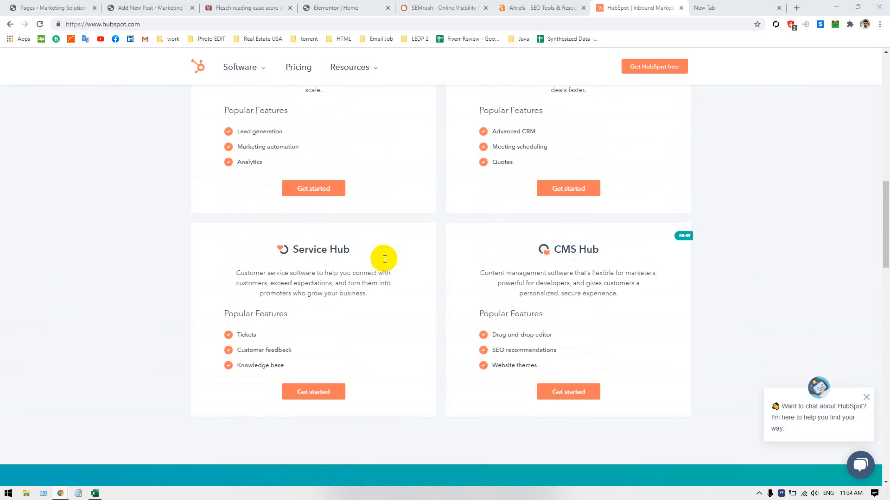
{"action": "scroll", "coordinate": [385, 259], "scroll_direction": "up", "scroll_amount": 3}
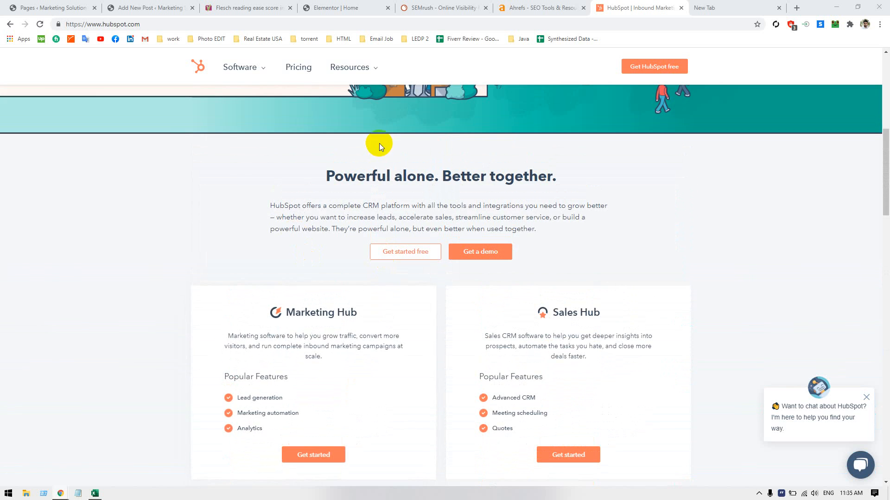
- Highlight the Powerful alone. Better together. heading and look over the hub cards beneath it once more
{"action": "left_click_drag", "start_coordinate": [356, 185], "coordinate": [523, 176]}
{"action": "left_click", "coordinate": [523, 176]}
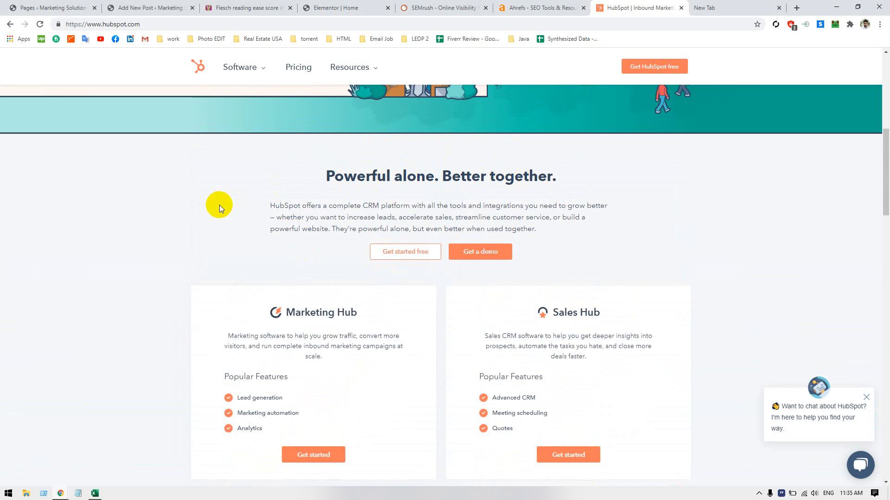
{"action": "scroll", "coordinate": [218, 208], "scroll_direction": "down", "scroll_amount": 12}
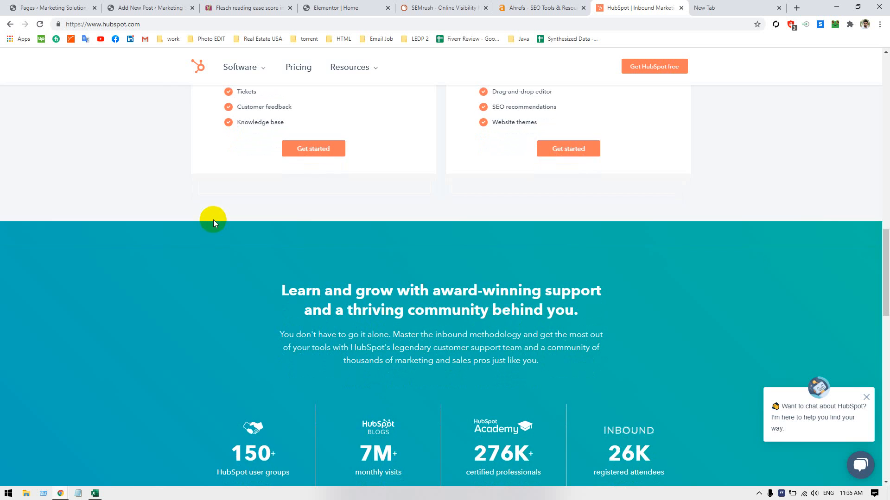
{"action": "scroll", "coordinate": [213, 219], "scroll_direction": "up", "scroll_amount": 12}
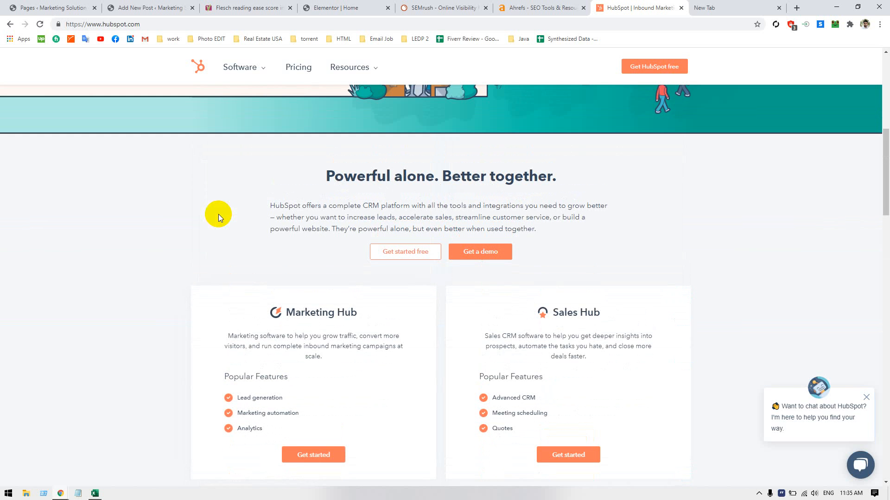
- Compare the service section headings on the Ahrefs, SEMrush and HubSpot home pages, highlighting All-in-one on Ahrefs
{"action": "left_click", "coordinate": [522, 9]}
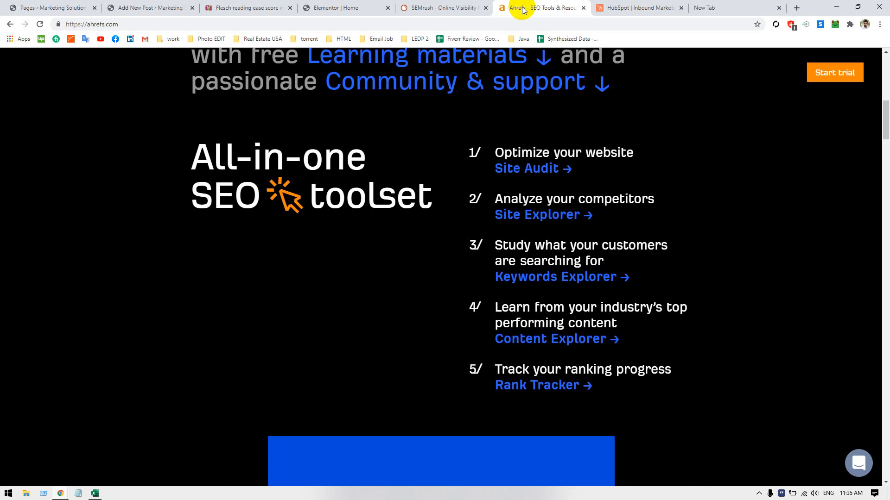
{"action": "left_click", "coordinate": [448, 9]}
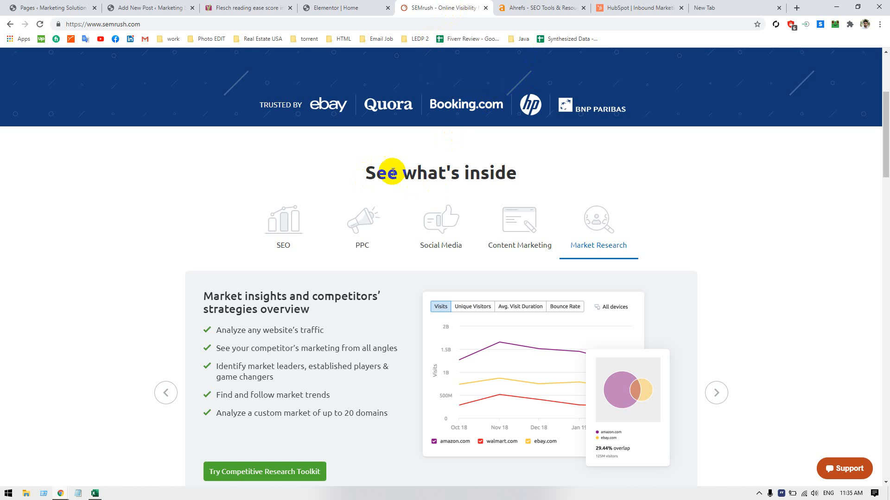
{"action": "left_click", "coordinate": [542, 14]}
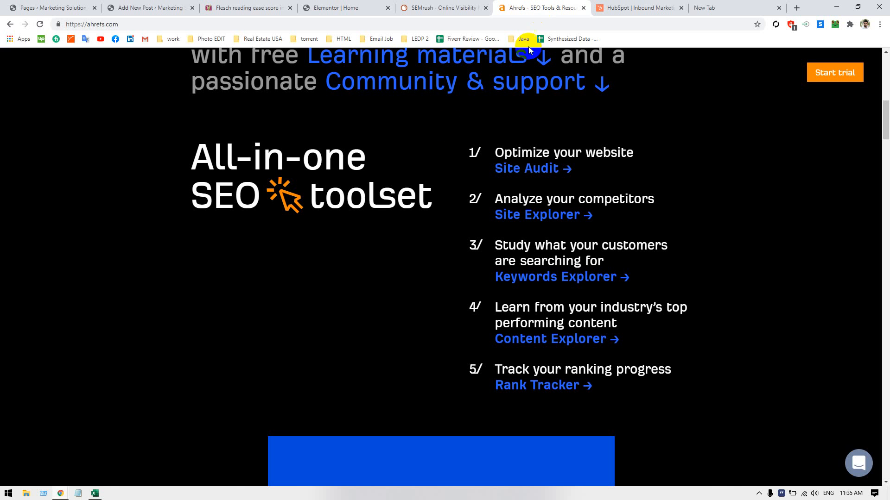
{"action": "left_click_drag", "start_coordinate": [219, 158], "coordinate": [366, 156]}
{"action": "left_click", "coordinate": [420, 11]}
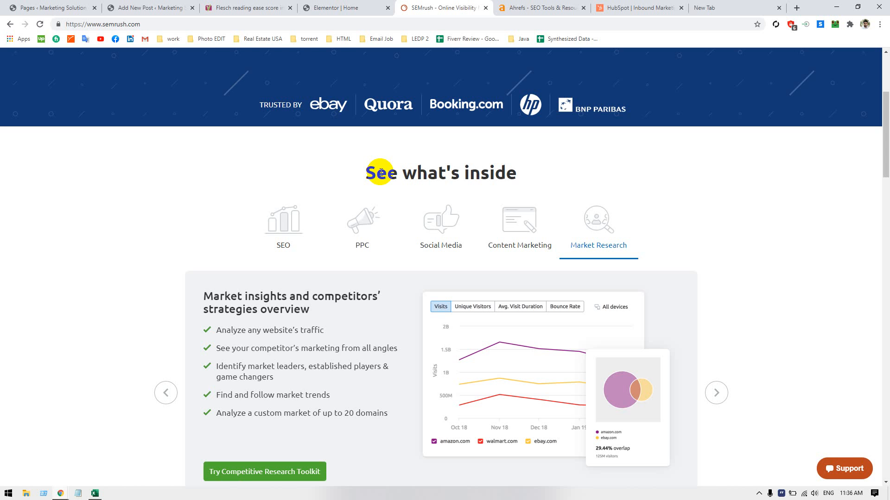
{"action": "key", "text": "ctrl+Tab"}
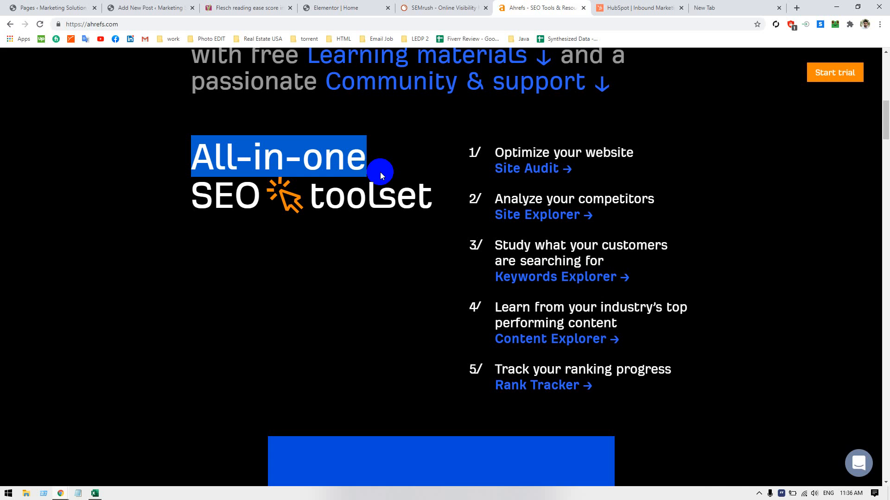
{"action": "key", "text": "ctrl+Tab"}
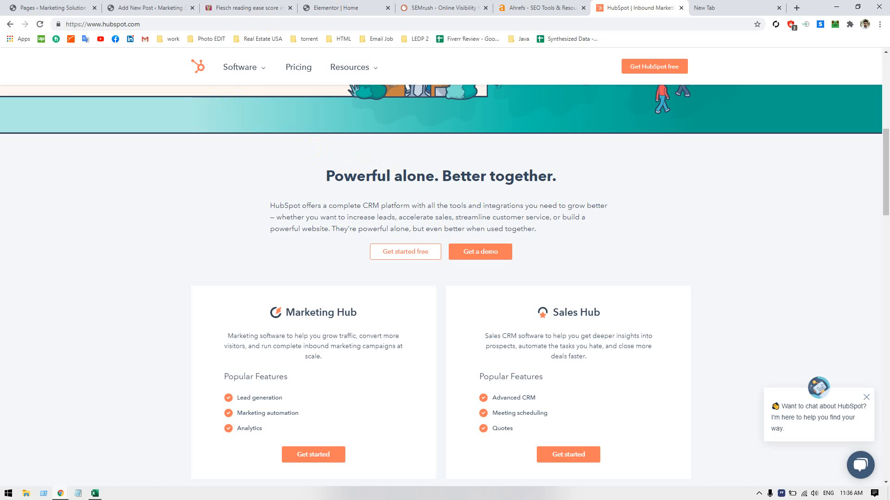
- Return to the home page in the Elementor editor, highlight the What We Provide heading and show the widget library
{"action": "left_click", "coordinate": [314, 10]}
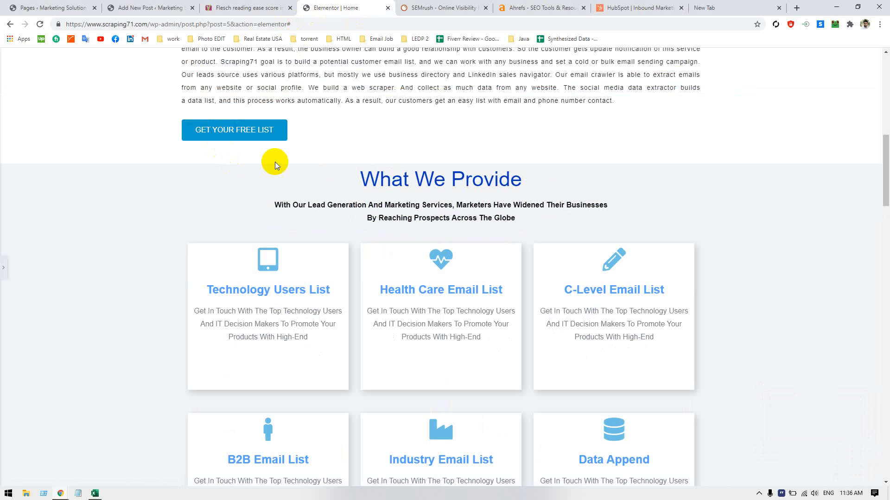
{"action": "left_click_drag", "start_coordinate": [394, 176], "coordinate": [590, 179]}
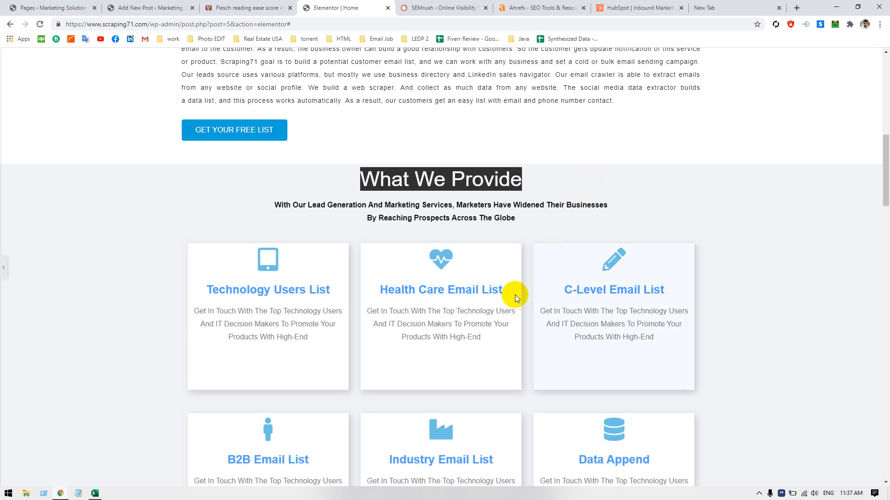
{"action": "left_click", "coordinate": [10, 276]}
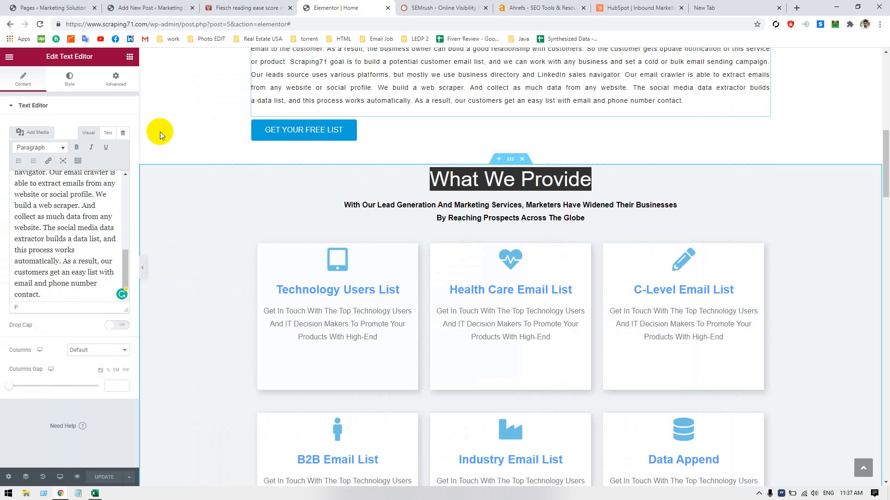
{"action": "left_click", "coordinate": [129, 56]}
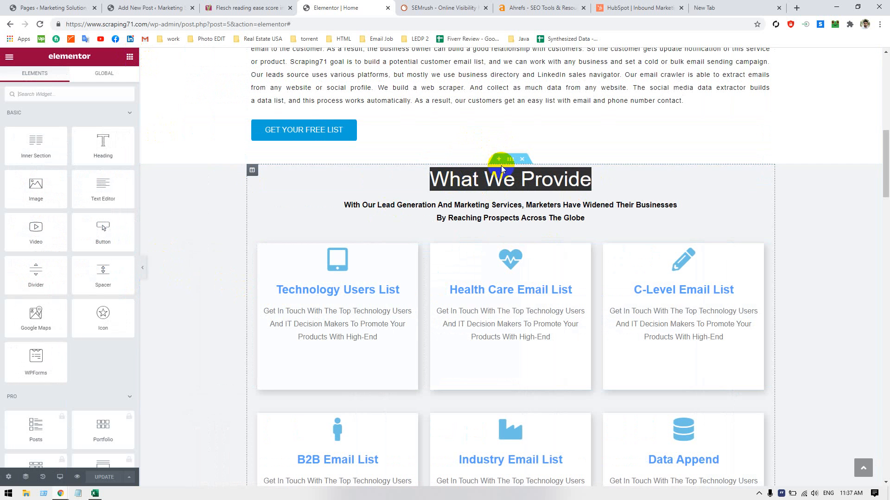
- Find the Tabs widget by searching for "tab" and place it above the What We Provide heading
{"action": "scroll", "coordinate": [483, 265], "scroll_direction": "down", "scroll_amount": 3}
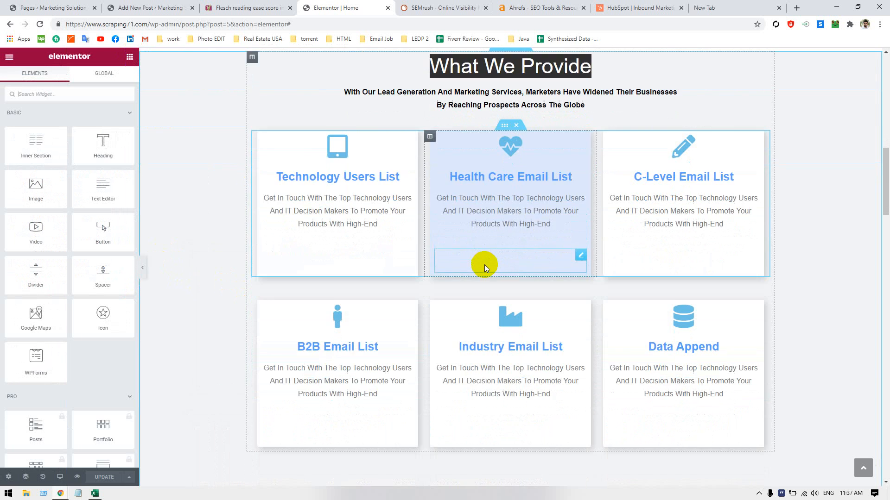
{"action": "scroll", "coordinate": [484, 265], "scroll_direction": "up", "scroll_amount": 2}
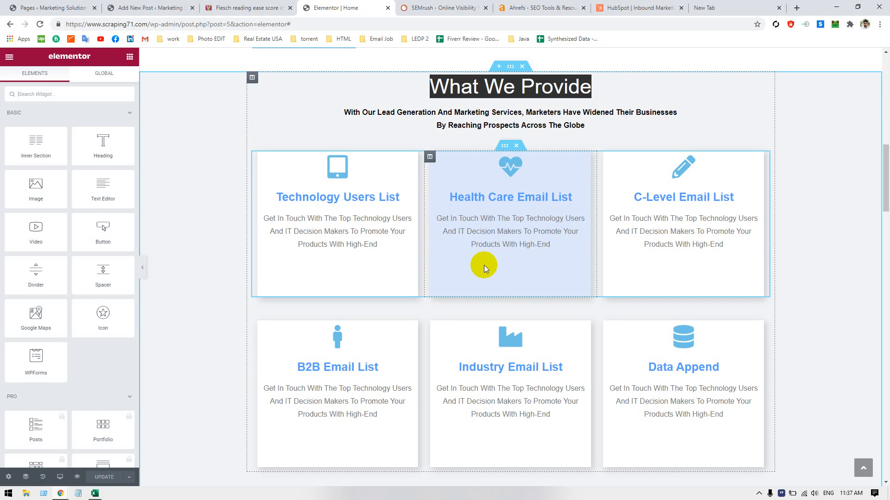
{"action": "scroll", "coordinate": [484, 265], "scroll_direction": "up", "scroll_amount": 1}
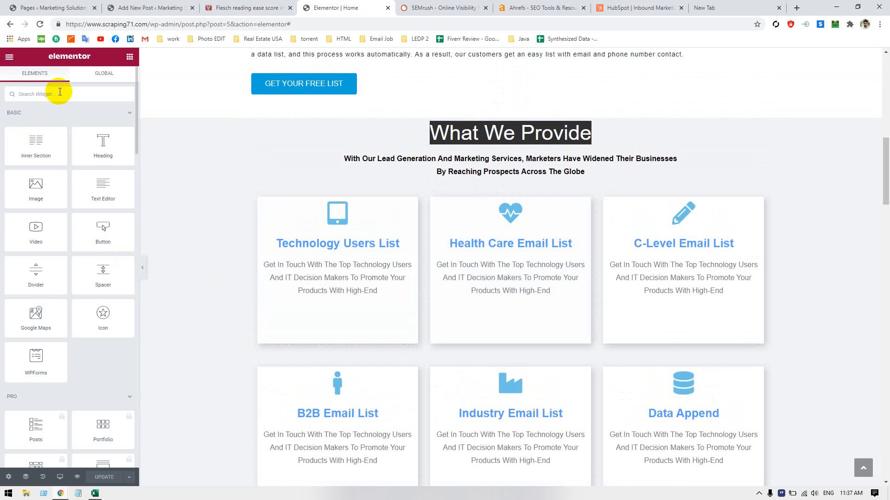
{"action": "type", "text": "tab"}
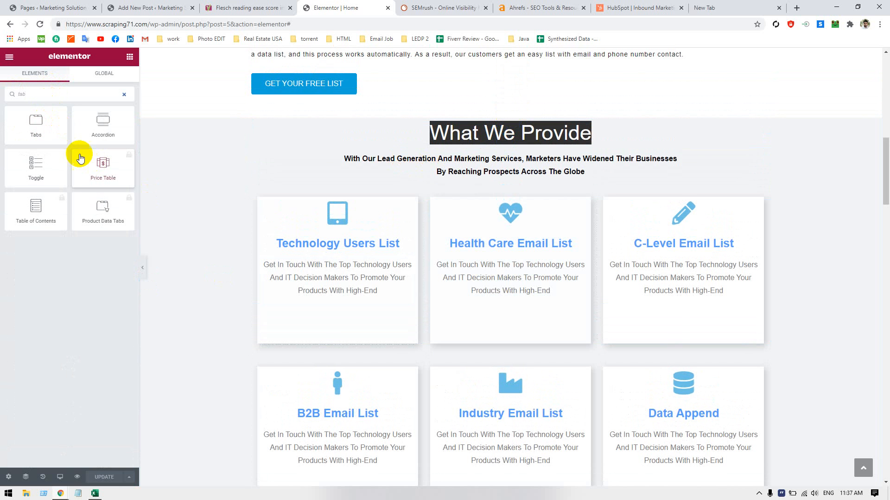
{"action": "left_click_drag", "start_coordinate": [31, 123], "coordinate": [505, 125]}
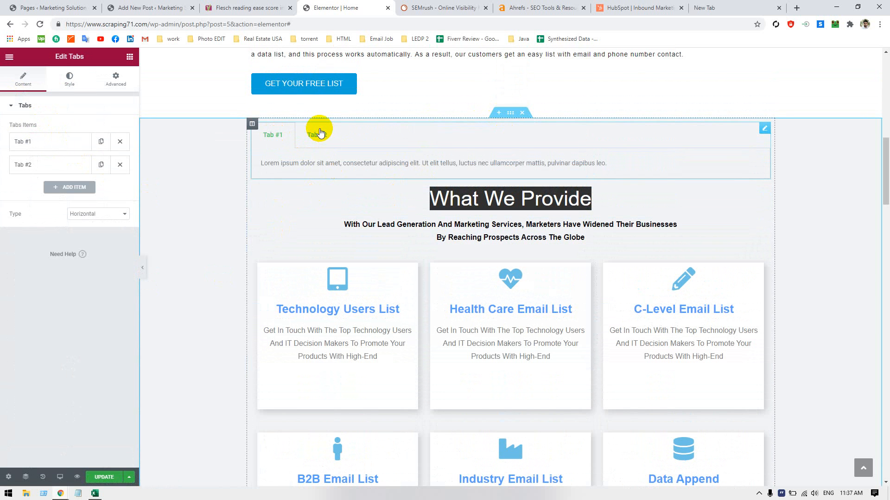
- Expand the Tab #1 item of the Tabs widget and highlight its Lorem ipsum description text
{"action": "left_click", "coordinate": [69, 147]}
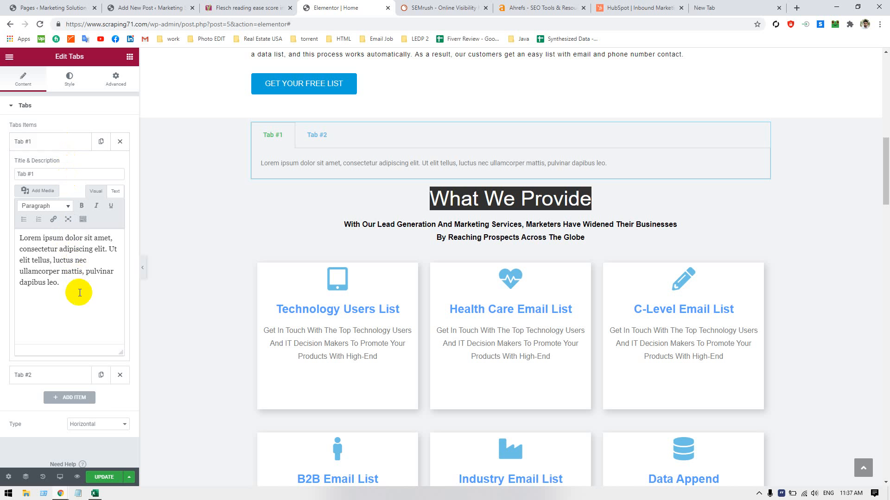
{"action": "left_click_drag", "start_coordinate": [76, 302], "coordinate": [10, 235]}
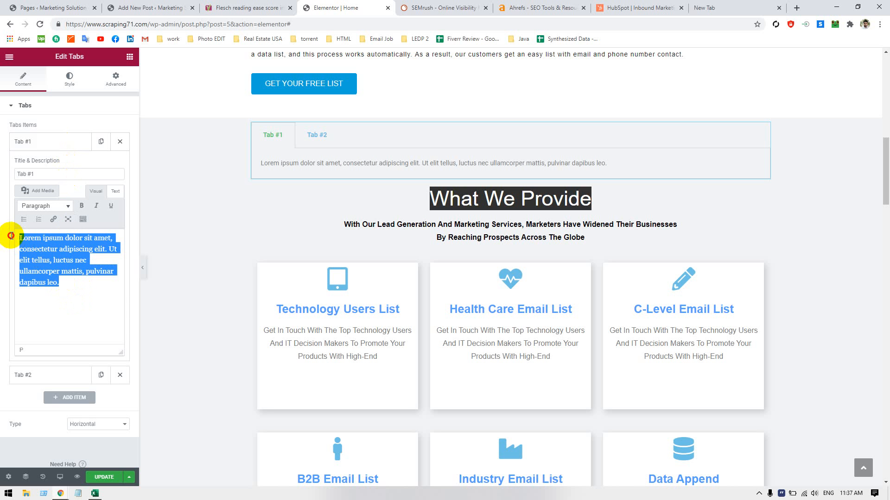
{"action": "left_click", "coordinate": [66, 284]}
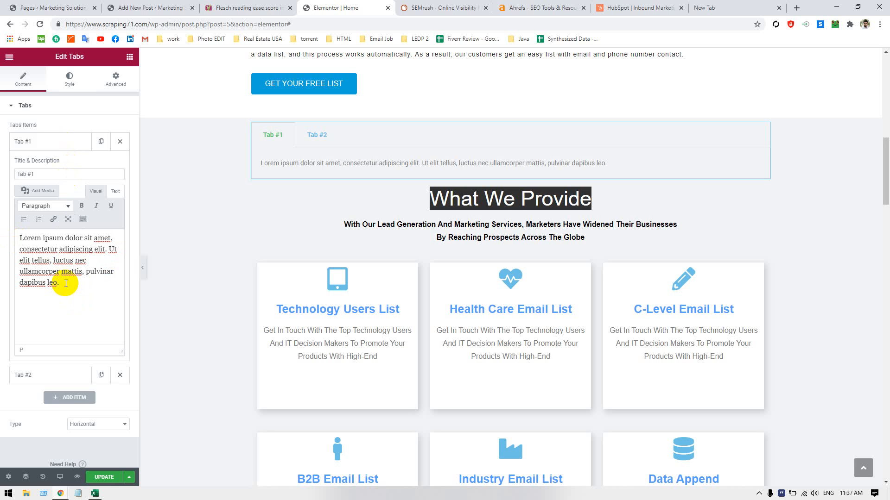
{"action": "triple_click", "coordinate": [66, 283]}
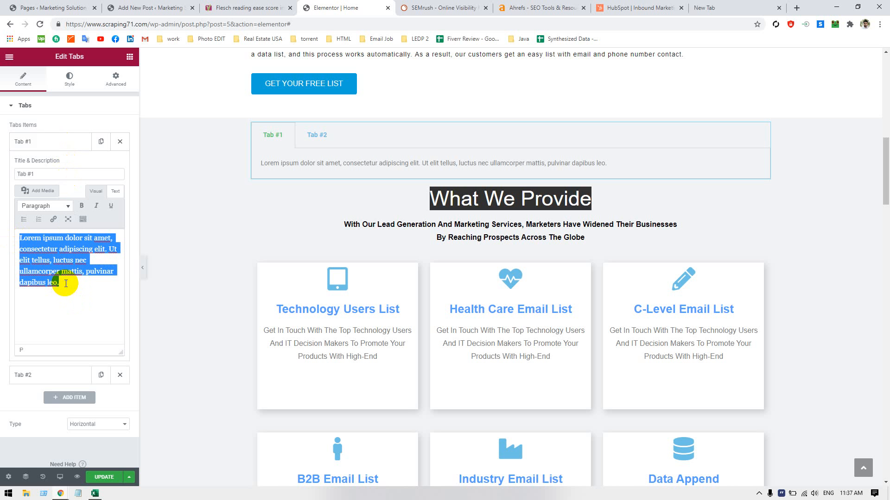
{"action": "left_click", "coordinate": [65, 284]}
{"action": "triple_click", "coordinate": [65, 283]}
{"action": "left_click", "coordinate": [65, 284]}
{"action": "triple_click", "coordinate": [65, 284]}
{"action": "left_click", "coordinate": [65, 283]}
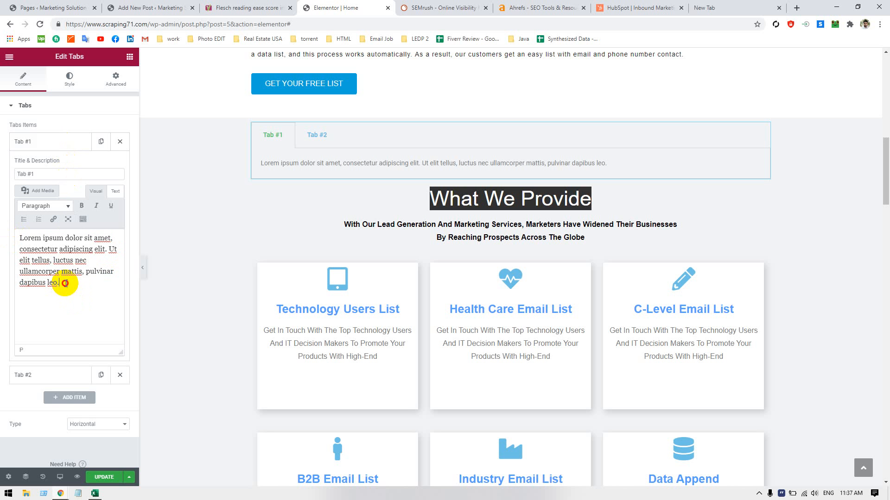
- Delete the Tabs widget above the What We Provide heading
{"action": "triple_click", "coordinate": [66, 283]}
{"action": "left_click", "coordinate": [65, 284]}
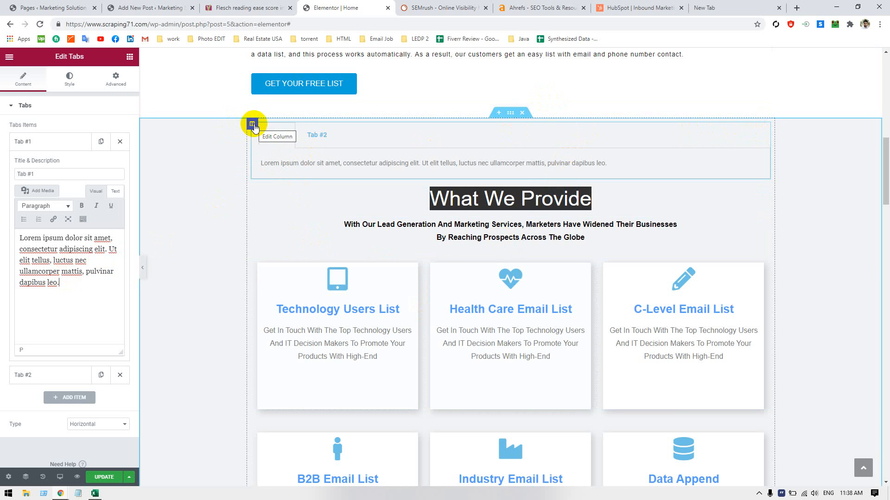
{"action": "right_click", "coordinate": [765, 128]}
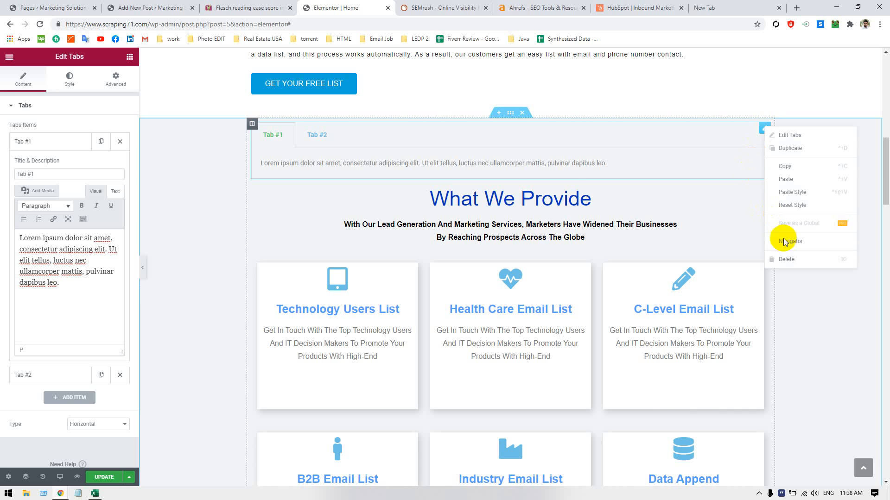
{"action": "left_click", "coordinate": [786, 259]}
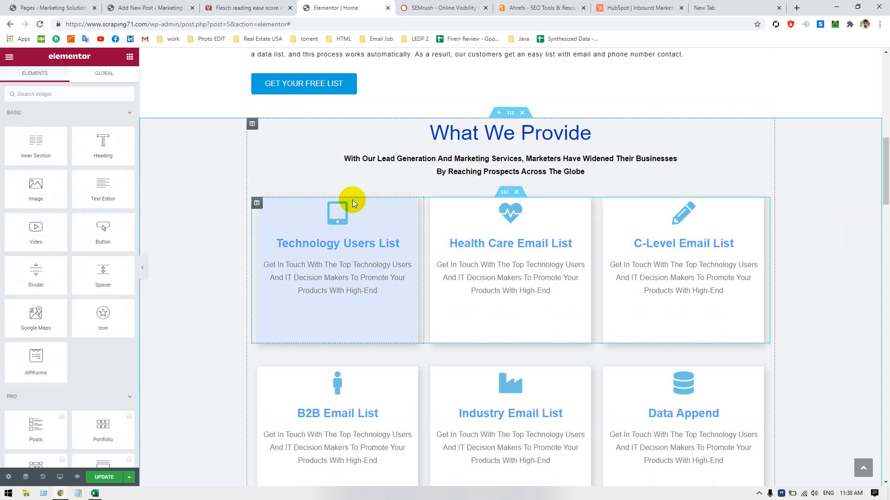
- Look again at the service sections on the HubSpot and SEMrush home pages
{"action": "left_click", "coordinate": [632, 8]}
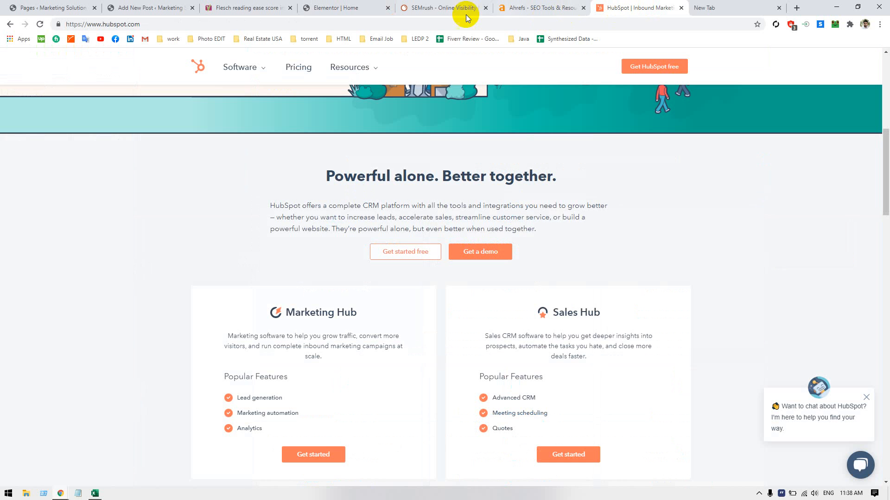
{"action": "left_click", "coordinate": [510, 10]}
{"action": "left_click", "coordinate": [453, 9]}
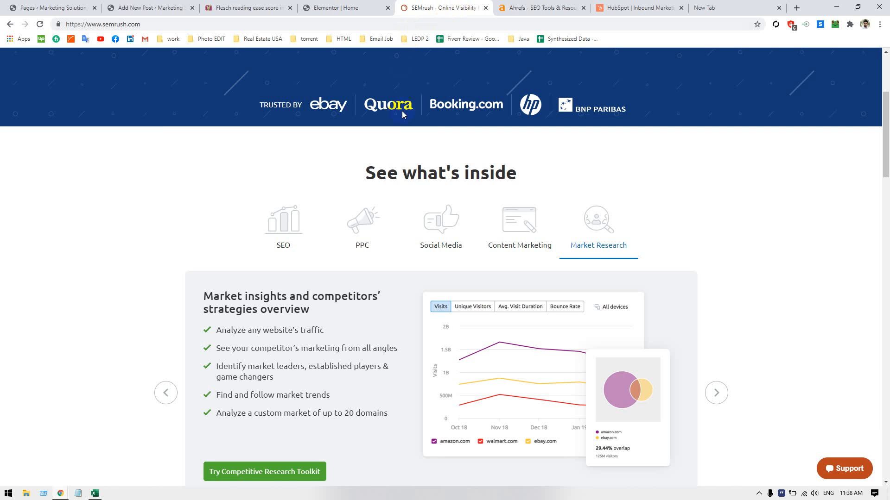
- Search Google for "title generator" from the blank browser tab
{"action": "left_click", "coordinate": [712, 13]}
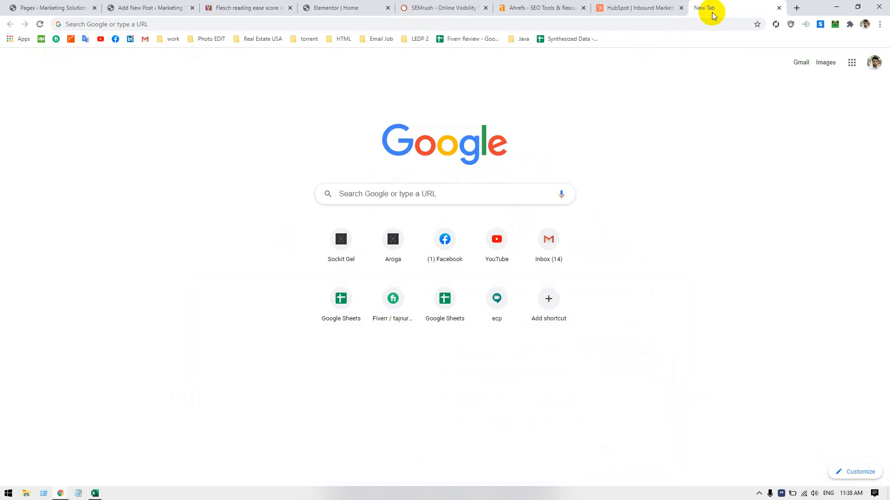
{"action": "left_click", "coordinate": [581, 26]}
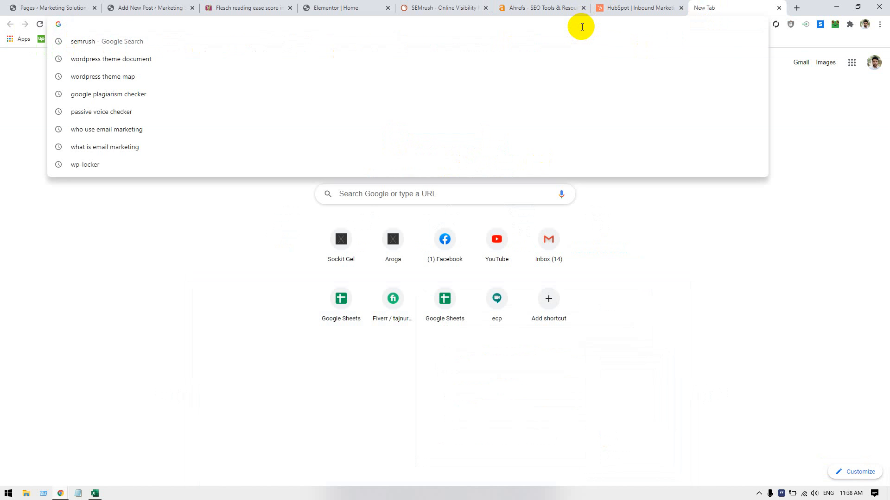
{"action": "type", "text": "Tit"}
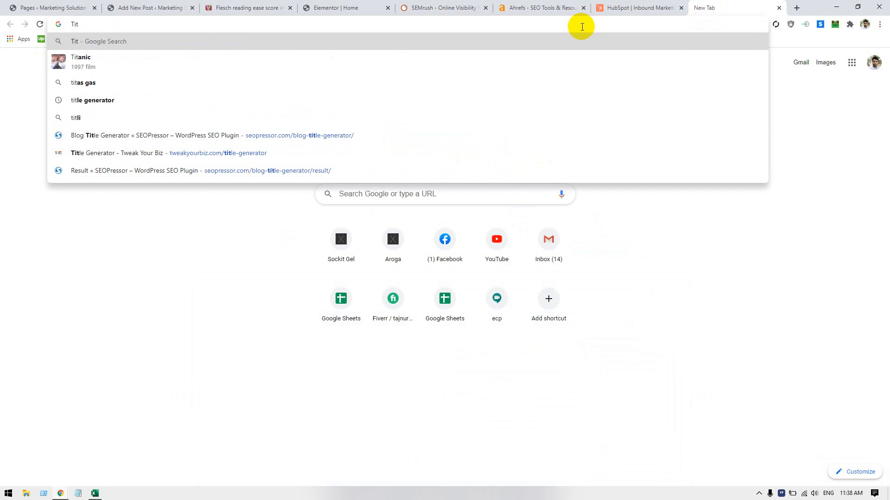
{"action": "key", "text": "BackSpace"}
{"action": "key", "text": "BackSpace"}
{"action": "key", "text": "BackSpace"}
{"action": "type", "text": "Title"}
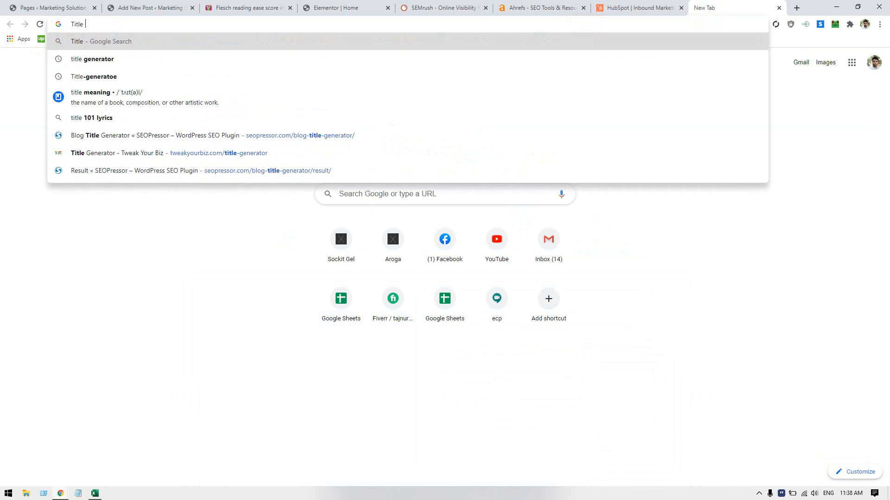
{"action": "left_click", "coordinate": [432, 59]}
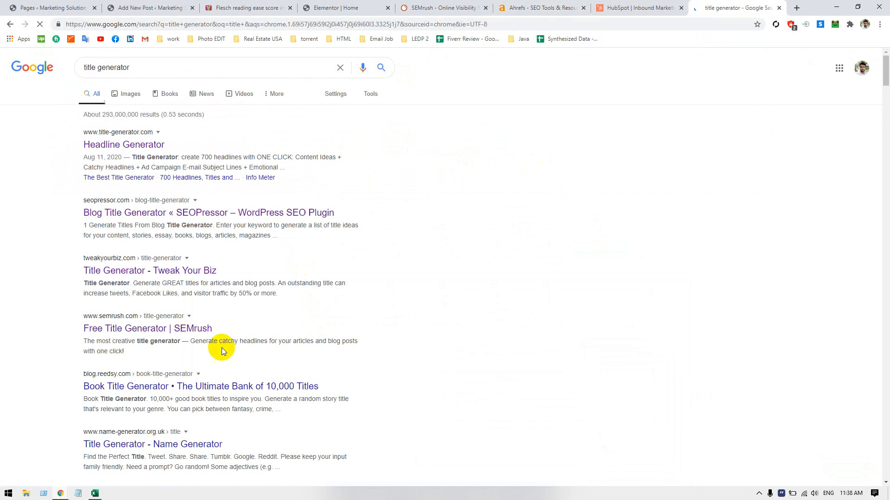
- Open SEMrush's Free Title Generator result separately, bring it into the main browser window and accept its cookies
{"action": "right_click", "coordinate": [153, 332]}
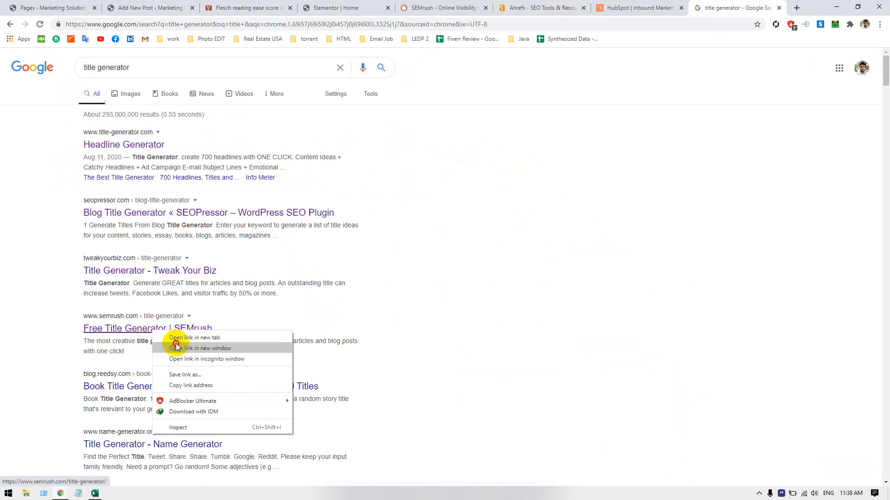
{"action": "left_click", "coordinate": [186, 349]}
{"action": "left_click_drag", "start_coordinate": [51, 8], "coordinate": [750, 24]}
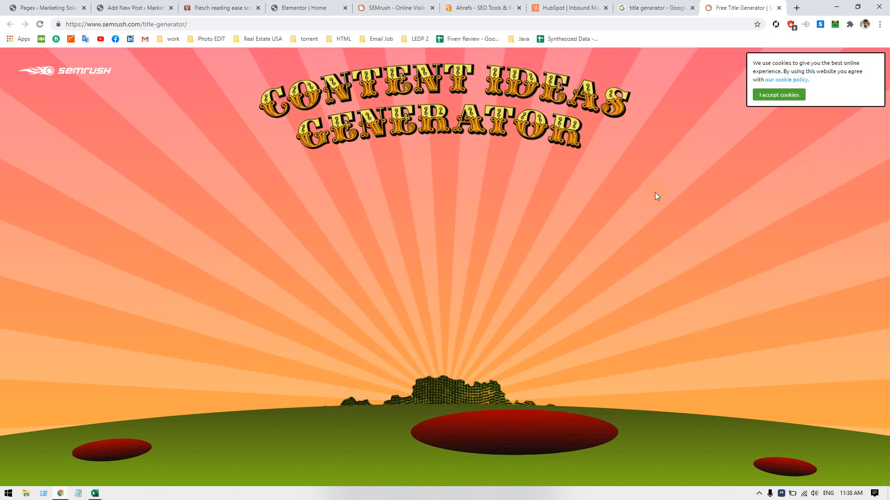
{"action": "left_click", "coordinate": [786, 95]}
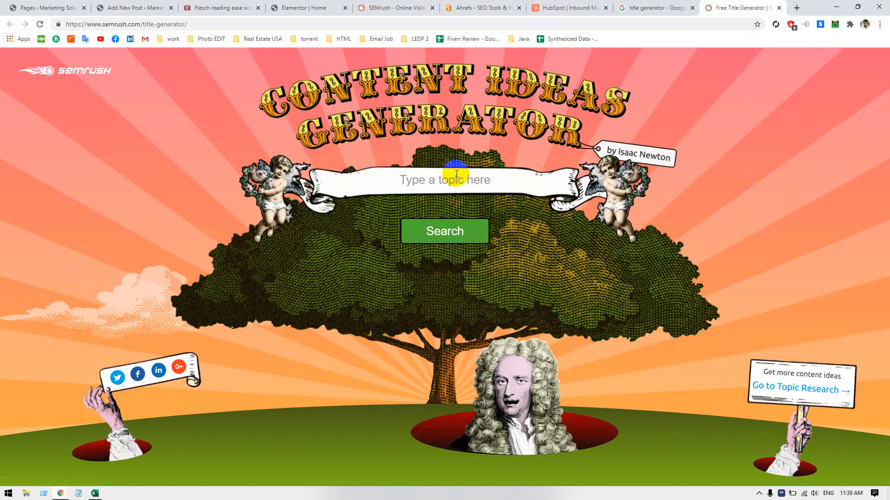
- Generate content ideas for "See what's inside", copied from the SEMrush home page heading, and close the generator after reviewing them
{"action": "type", "text": "and phone number contact."}
{"action": "key", "text": "ctrl+z"}
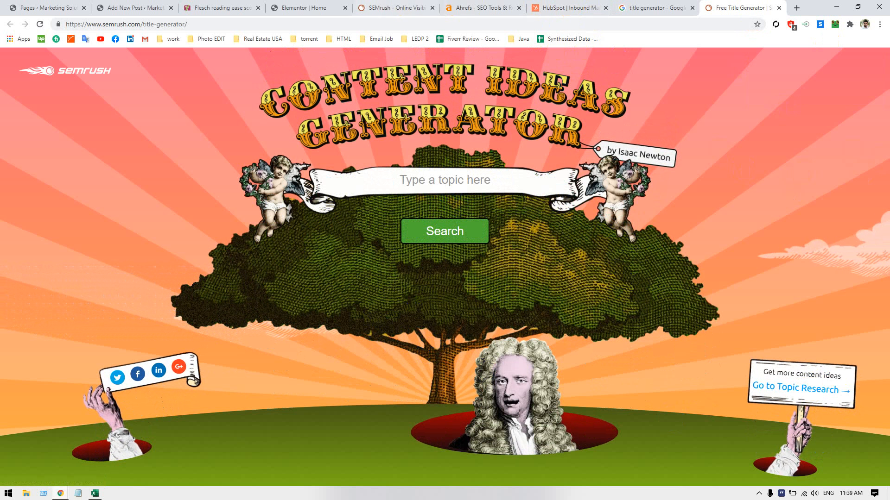
{"action": "left_click", "coordinate": [370, 9]}
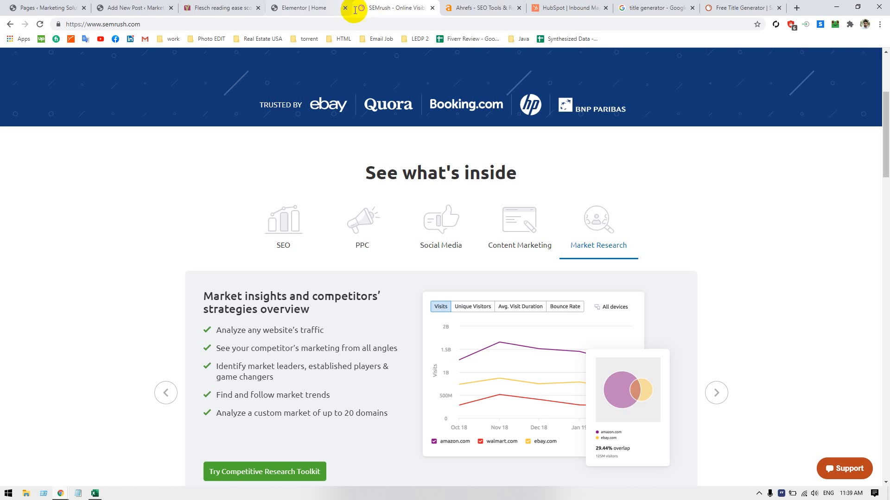
{"action": "left_click_drag", "start_coordinate": [366, 172], "coordinate": [487, 160]}
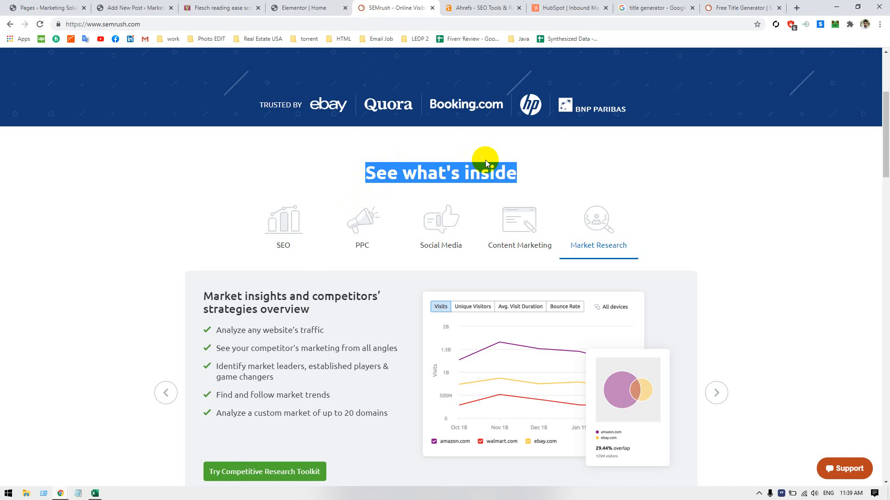
{"action": "key", "text": "ctrl+c"}
{"action": "left_click", "coordinate": [732, 8]}
{"action": "key", "text": "ctrl+v"}
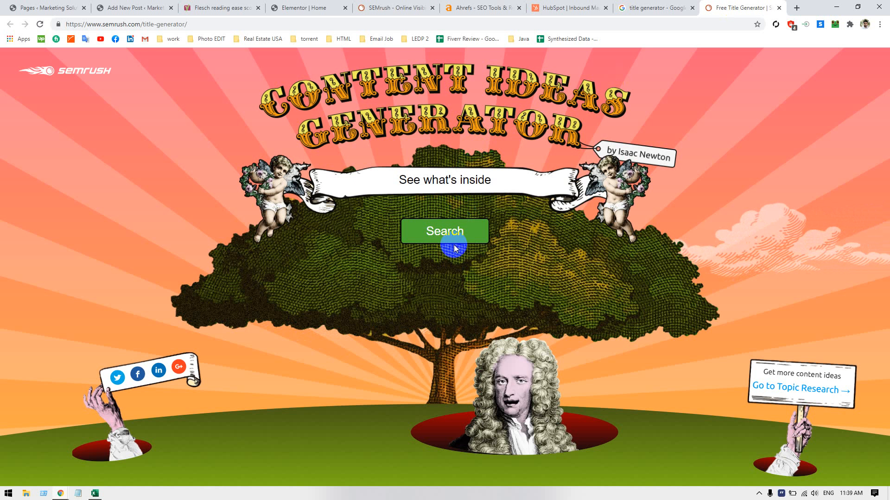
{"action": "left_click", "coordinate": [451, 230]}
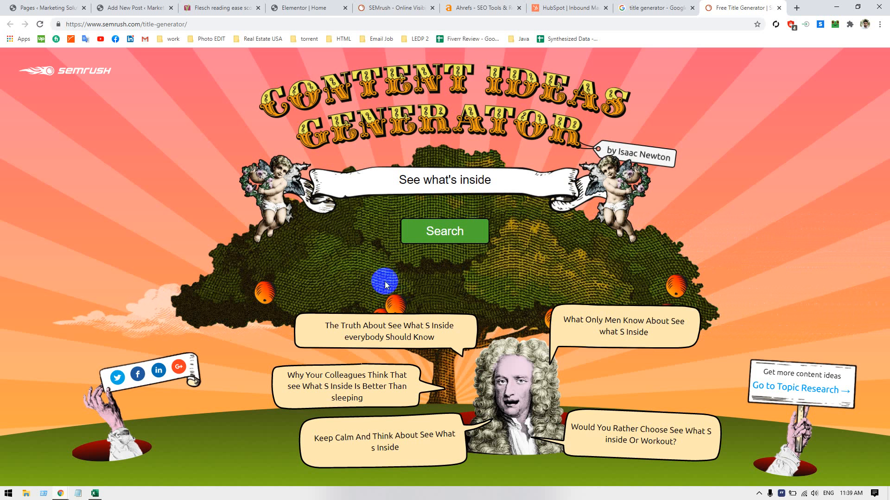
{"action": "left_click", "coordinate": [779, 8]}
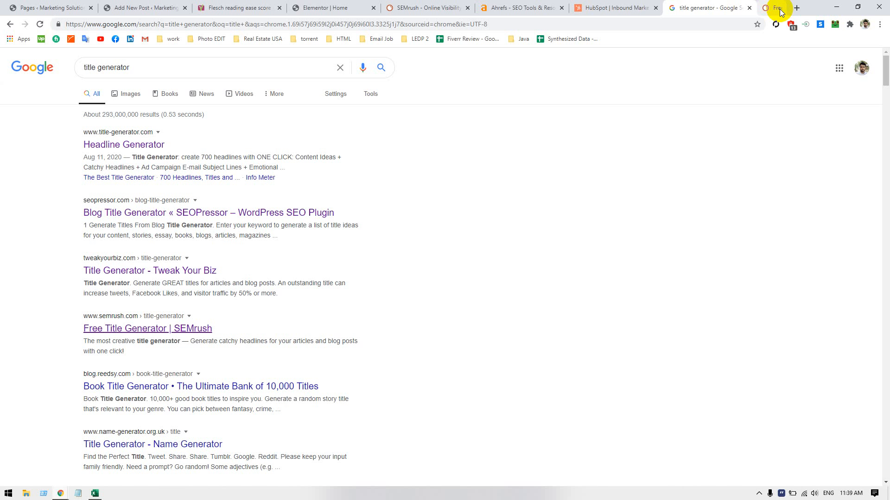
- Switch to Notepad and write the draft heading "Watch inside and reach deeper"
{"action": "left_click", "coordinate": [76, 494]}
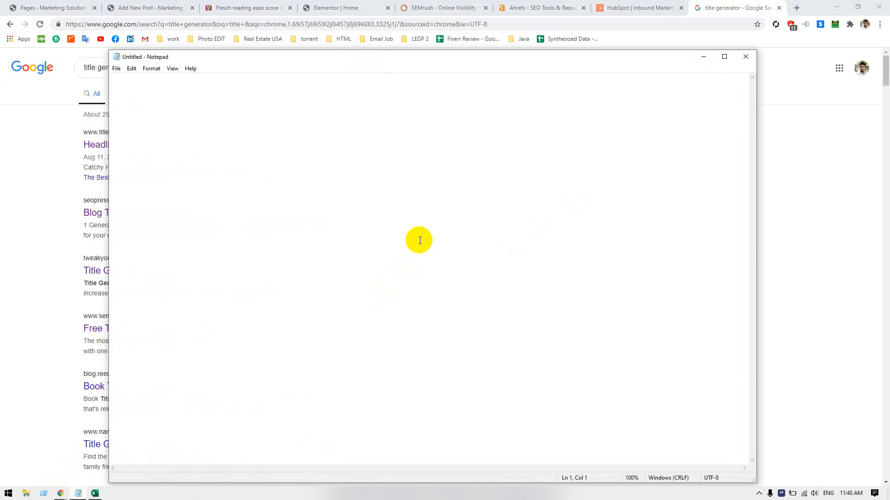
{"action": "type", "text": "Watch"}
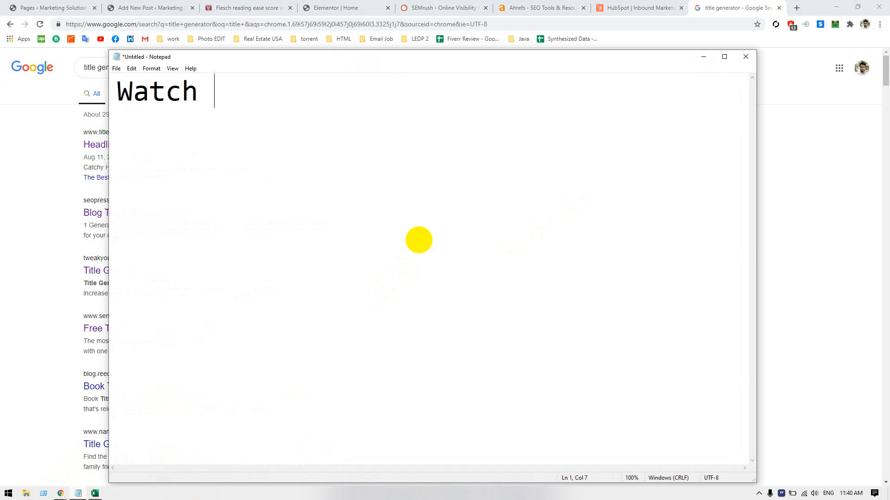
{"action": "type", "text": " in"}
{"action": "type", "text": "site"}
{"action": "key", "text": "BackSpace"}
{"action": "key", "text": "BackSpace"}
{"action": "type", "text": "d"}
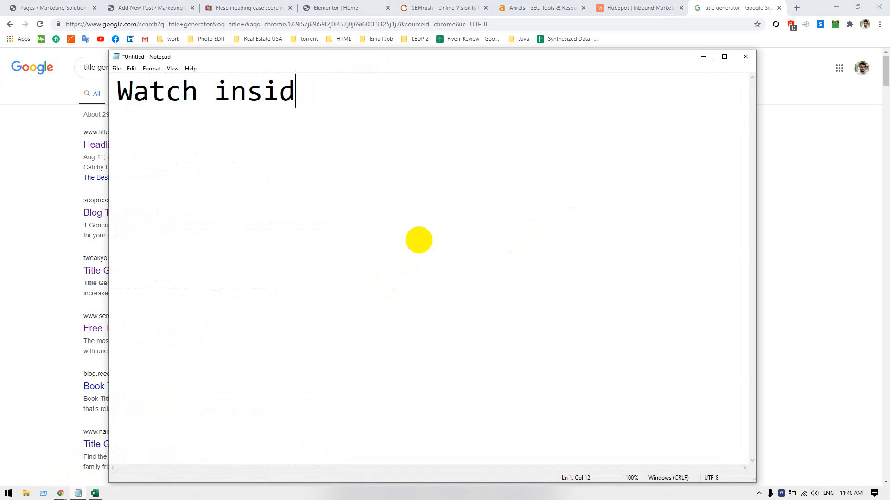
{"action": "type", "text": "e and "}
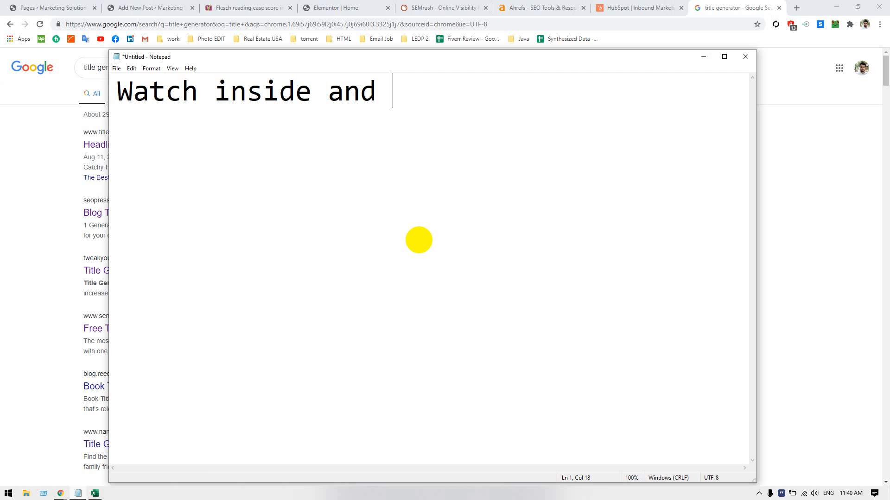
{"action": "type", "text": "reach"}
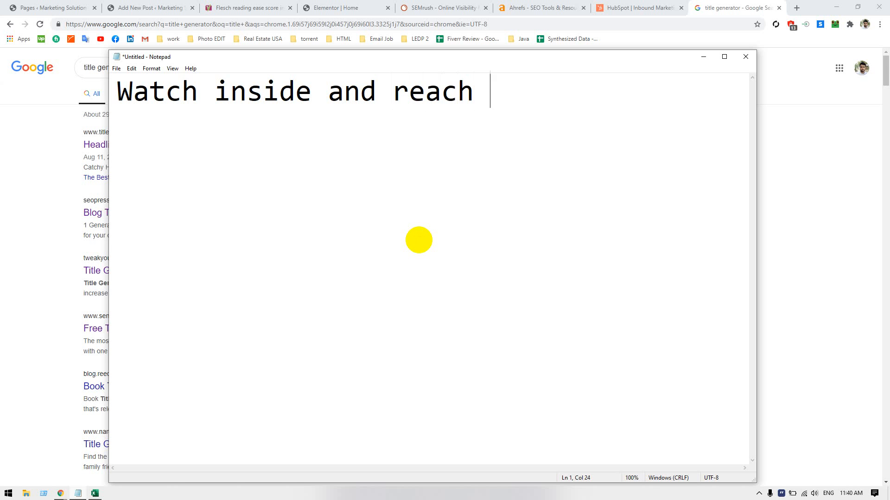
{"action": "type", "text": " deeper"}
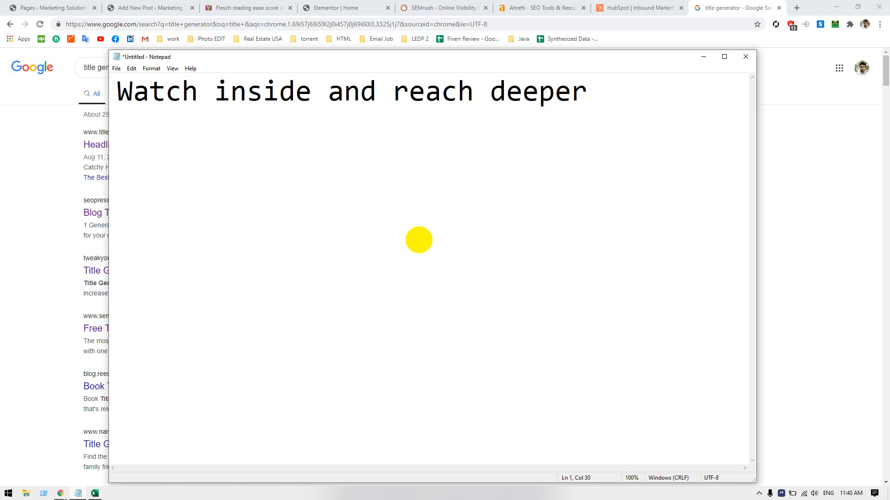
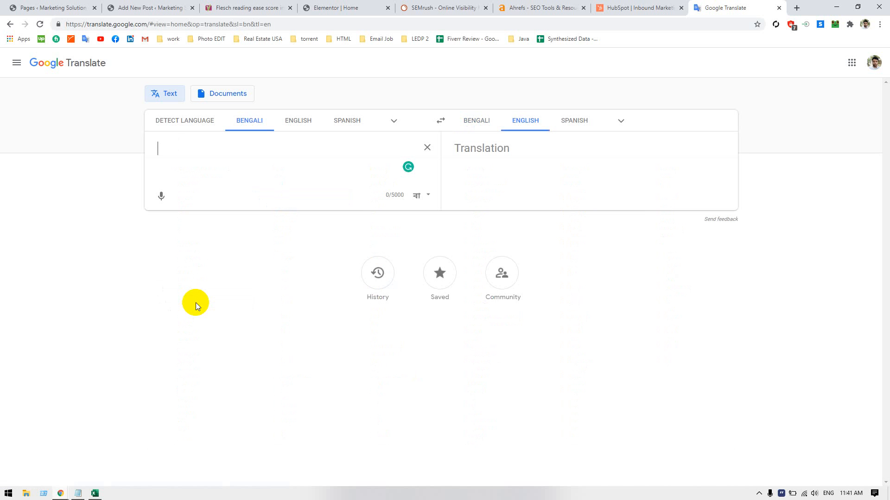
- Translate the Bengali phrase "আমাদের কি সেবা আছে" into English in Google Translate
{"action": "type", "text": "Amaderta"}
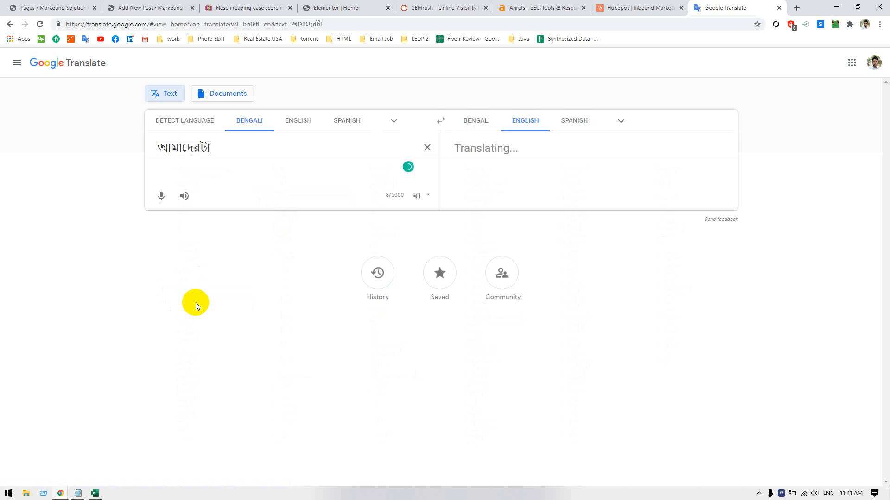
{"action": "key", "text": "BackSpace"}
{"action": "key", "text": "BackSpace"}
{"action": "key", "text": "BackSpace"}
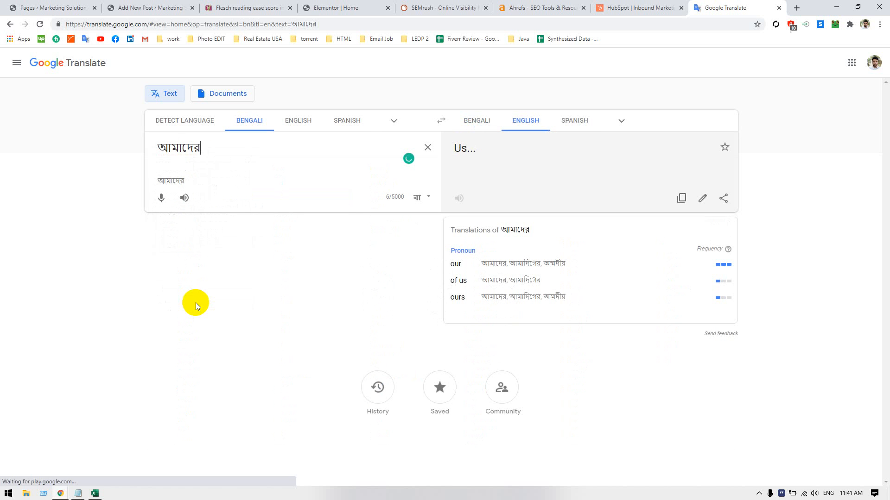
{"action": "type", "text": "ki "}
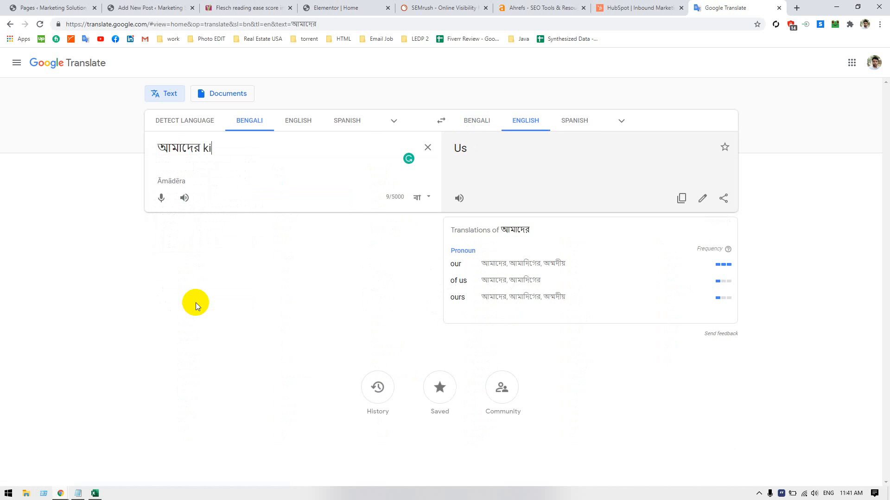
{"action": "key", "text": "BackSpace"}
{"action": "key", "text": "BackSpace"}
{"action": "key", "text": "BackSpace"}
{"action": "type", "text": "কি se"}
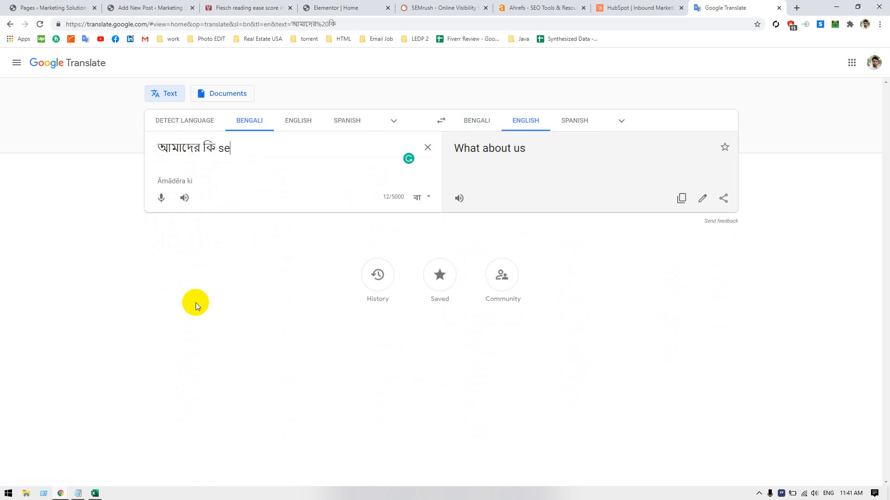
{"action": "type", "text": "ba ase"}
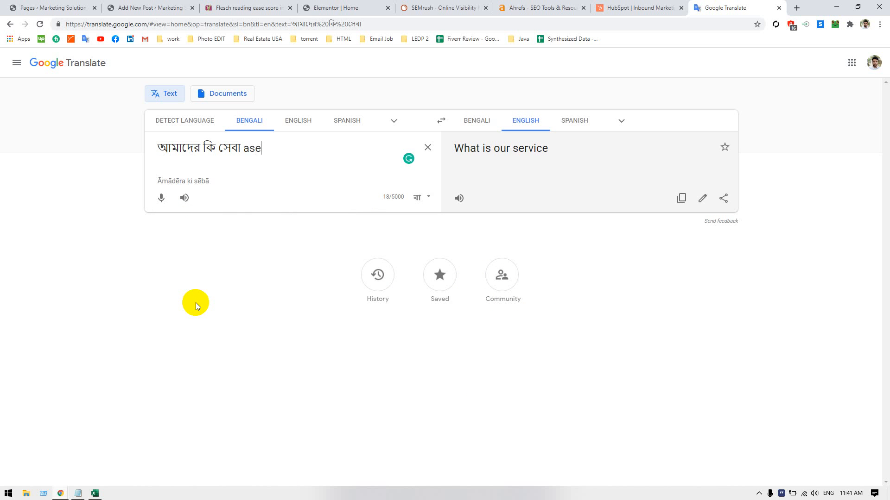
{"action": "key", "text": "BackSpace"}
{"action": "key", "text": "BackSpace"}
{"action": "type", "text": "cher"}
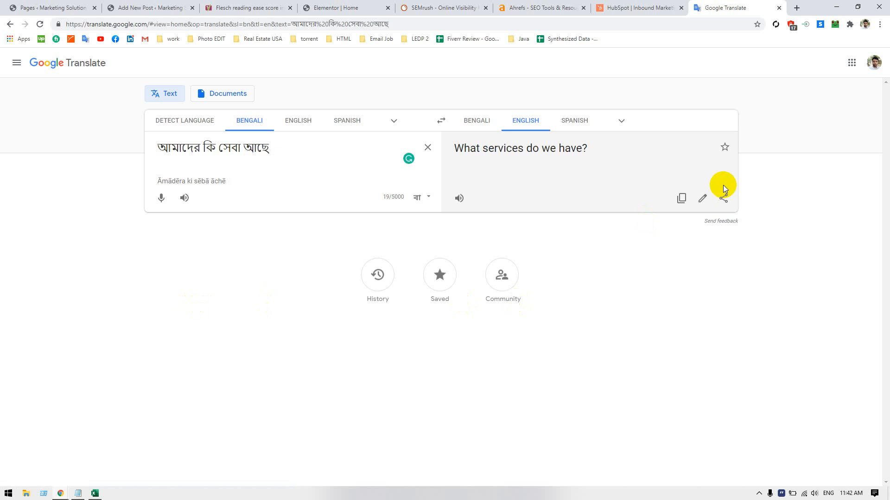
- Copy the English translation and highlight its words "do we have?"
{"action": "left_click", "coordinate": [681, 200]}
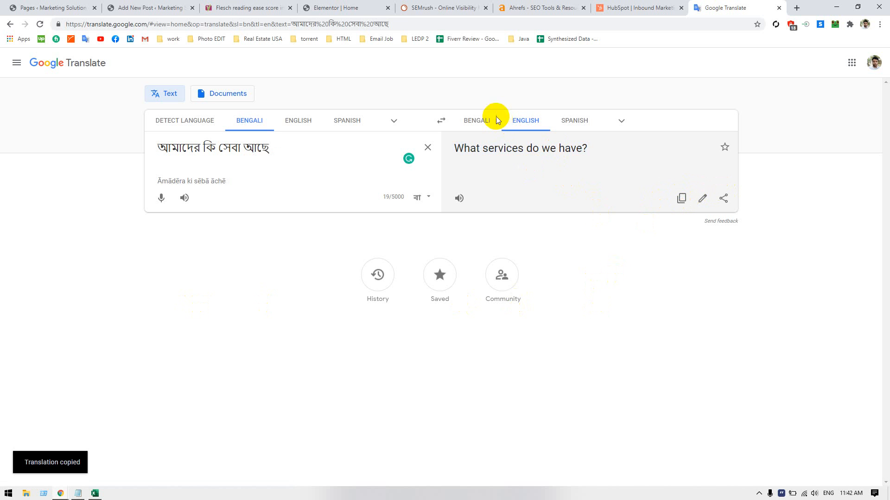
{"action": "left_click", "coordinate": [510, 149]}
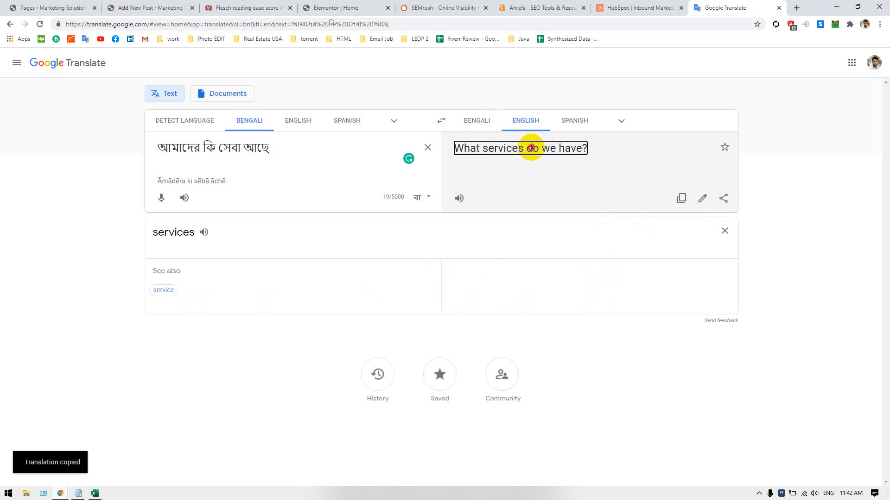
{"action": "left_click_drag", "start_coordinate": [531, 147], "coordinate": [588, 147]}
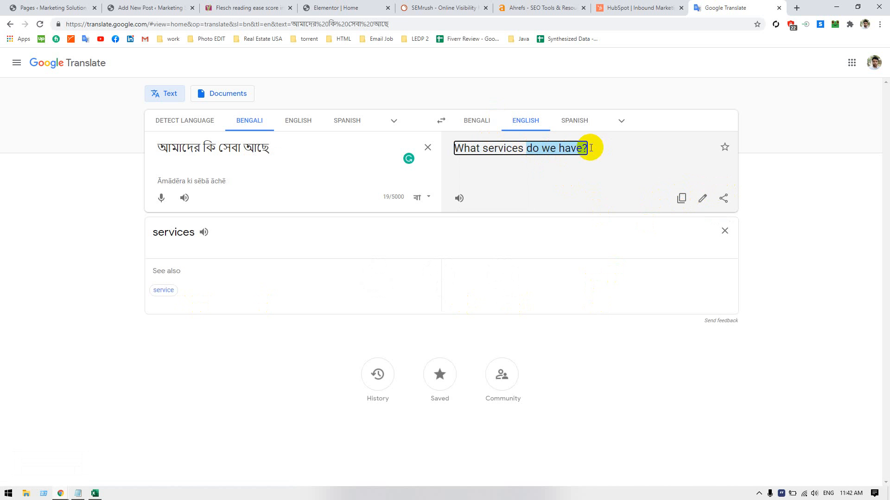
- Translate the phrase "What services do we have?" from English into Bengali in Google Translate
{"action": "triple_click", "coordinate": [477, 149]}
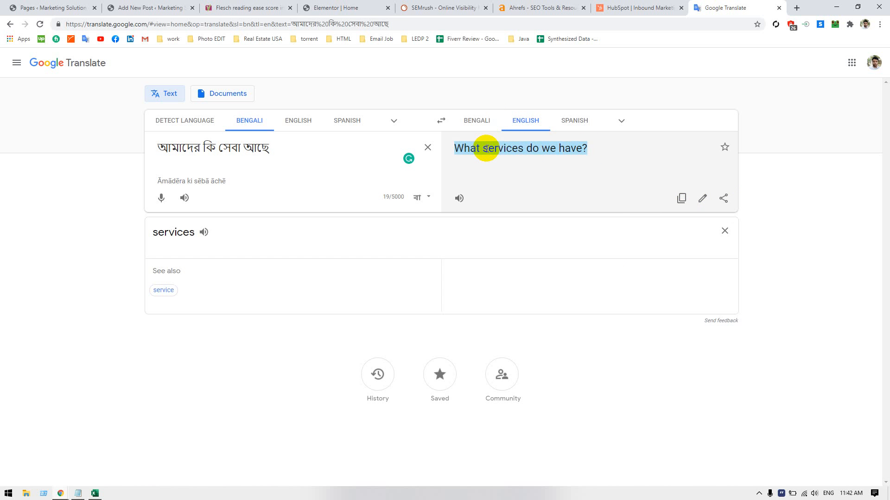
{"action": "left_click", "coordinate": [297, 120]}
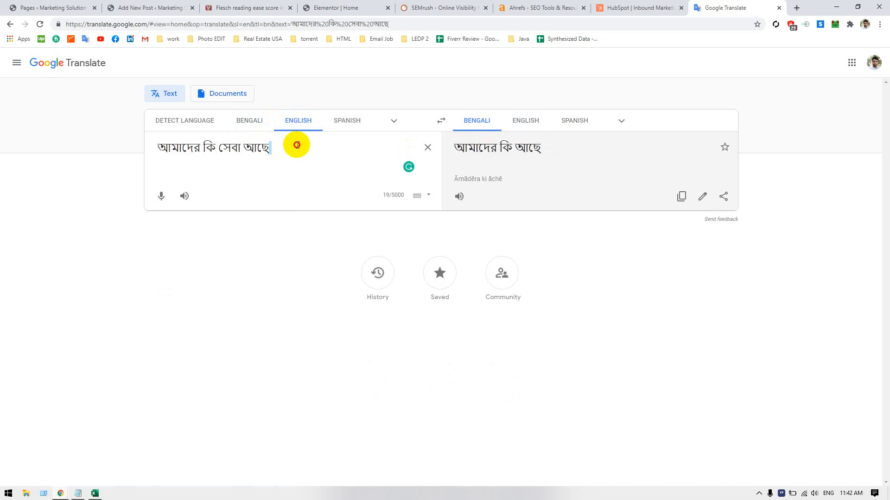
{"action": "key", "text": "ctrl+a"}
{"action": "key", "text": "ctrl+v"}
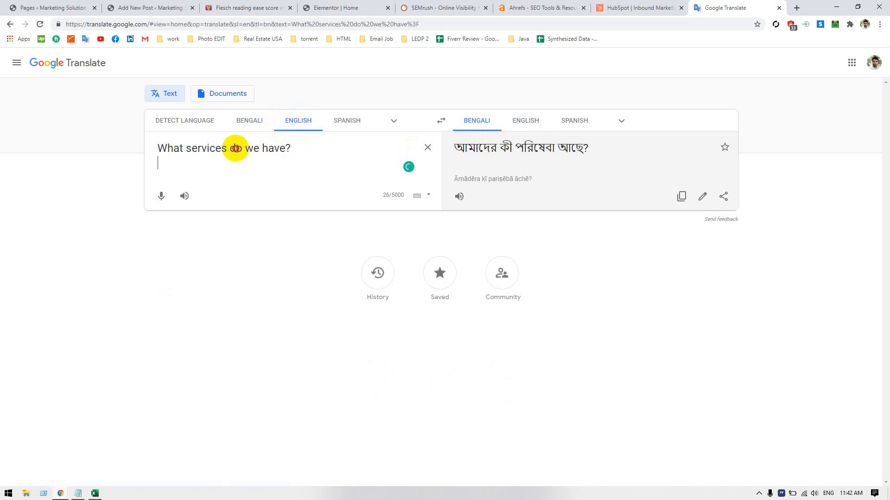
- Shorten the source text to "services" and look up the related word "service", reviewing its definitions, synonyms and translations
{"action": "left_click_drag", "start_coordinate": [235, 147], "coordinate": [323, 145]}
{"action": "key", "text": "BackSpace"}
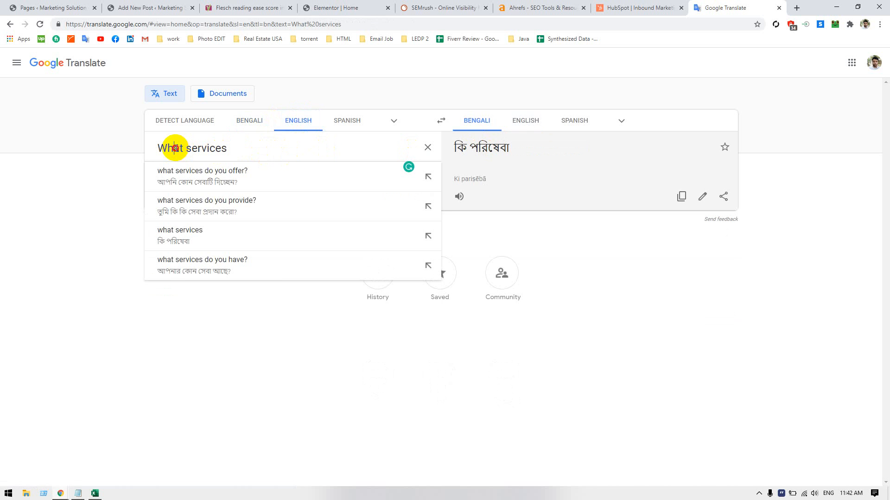
{"action": "double_click", "coordinate": [174, 147]}
{"action": "key", "text": "BackSpace"}
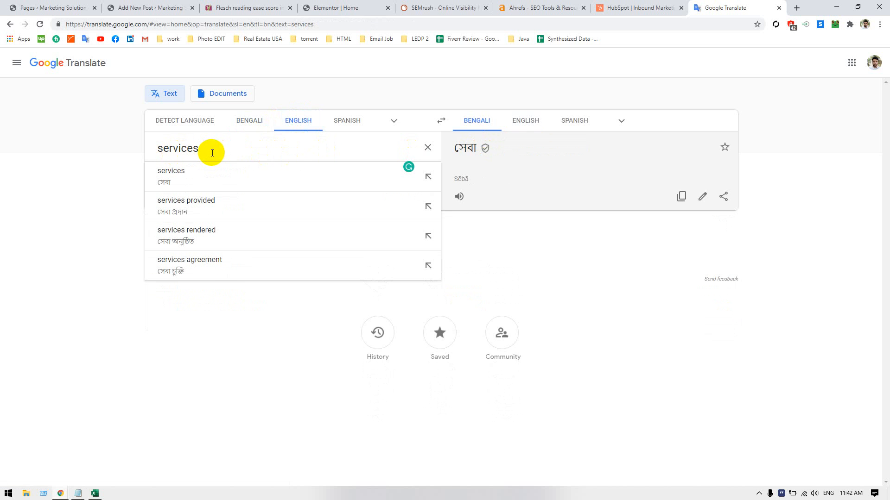
{"action": "key", "text": "Return"}
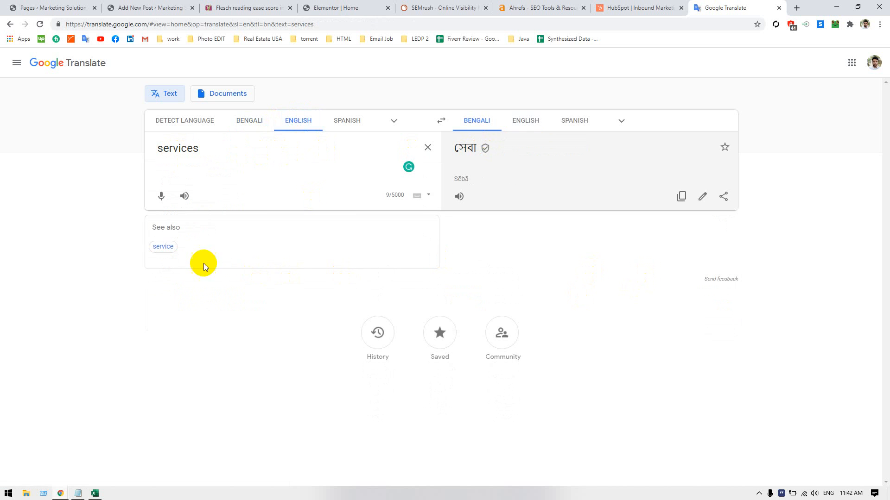
{"action": "left_click", "coordinate": [164, 247]}
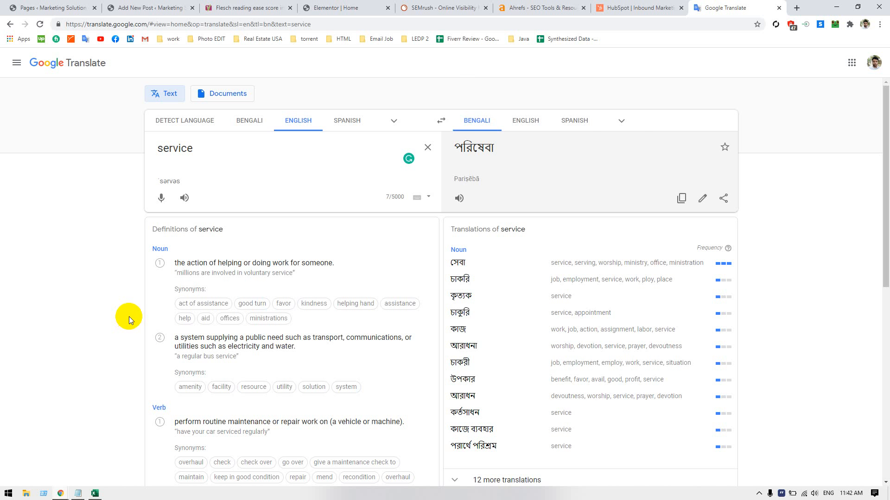
{"action": "scroll", "coordinate": [129, 317], "scroll_direction": "down", "scroll_amount": 3}
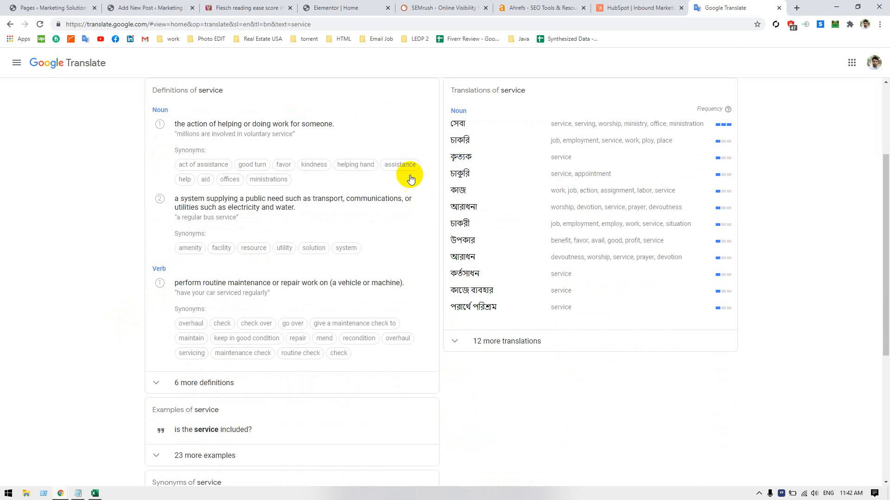
- Search Google for "title generator" in a new browser tab and open SEOPressor's Blog Title Generator
{"action": "left_click", "coordinate": [796, 8]}
{"action": "type", "text": "title"}
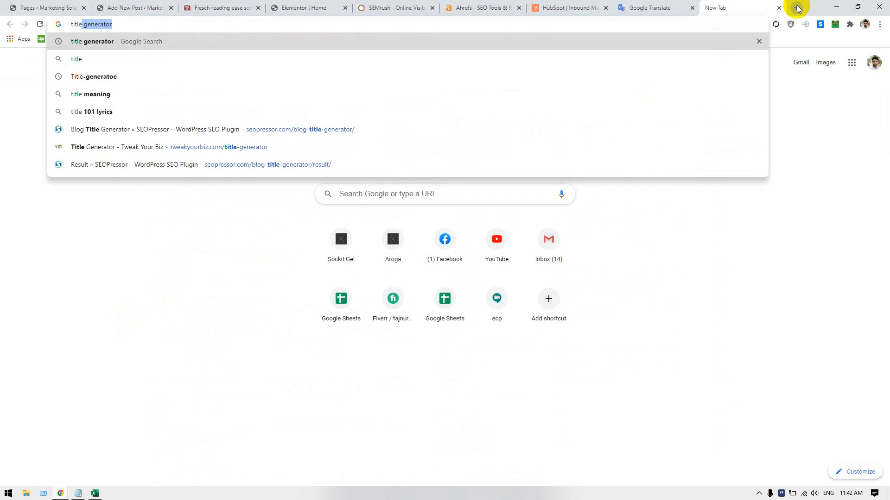
{"action": "key", "text": "Return"}
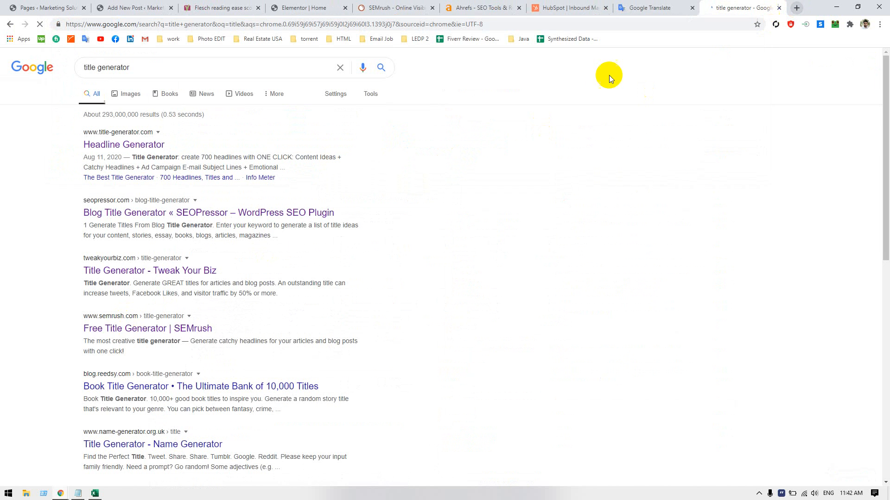
{"action": "left_click", "coordinate": [194, 214]}
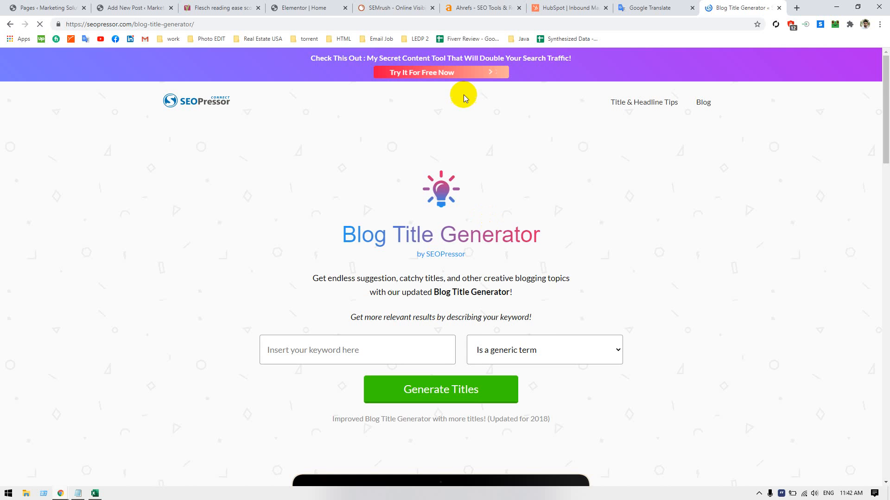
- Revisit the SEMrush home page and show the SEO content under its "See what's inside" heading
{"action": "left_click", "coordinate": [404, 7]}
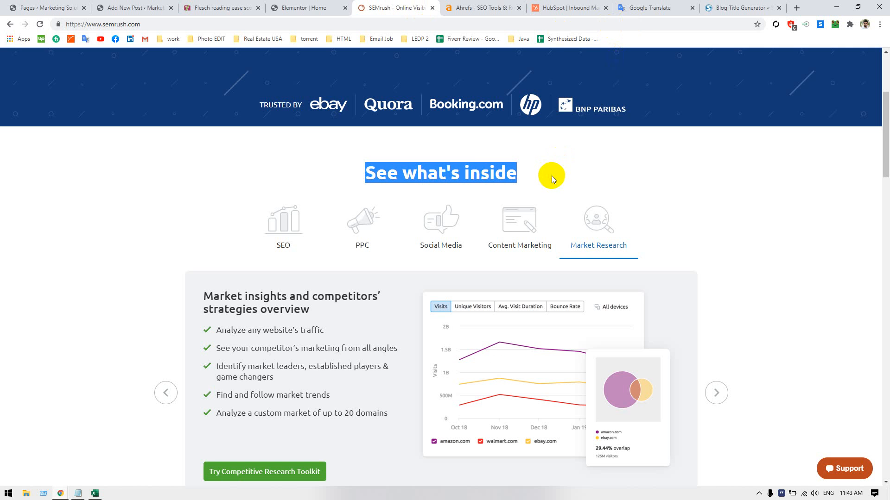
{"action": "left_click", "coordinate": [467, 171]}
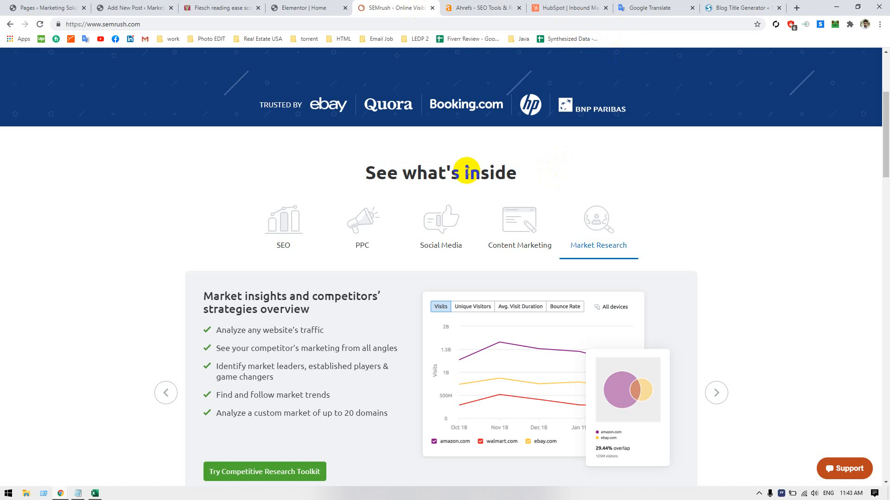
{"action": "left_click", "coordinate": [280, 222]}
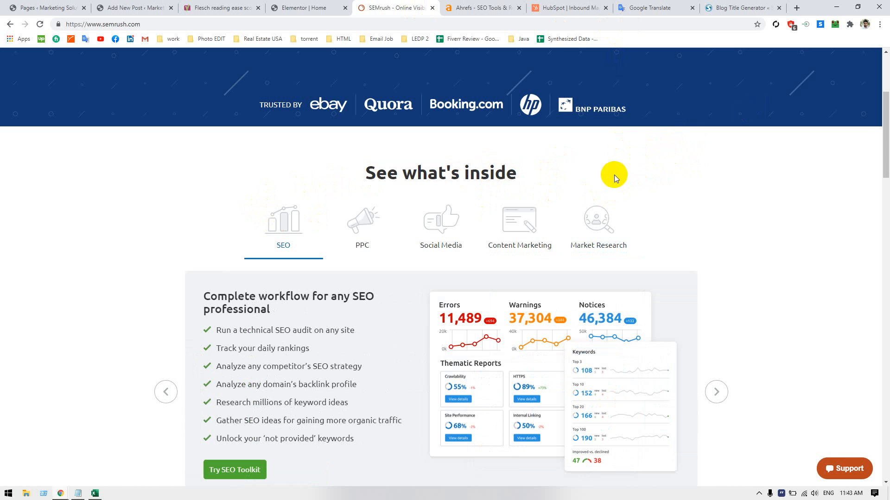
- Generate titles in the Blog Title Generator for the keyword "Service" described as "Is an event", and refresh the suggestions twice
{"action": "left_click", "coordinate": [747, 8]}
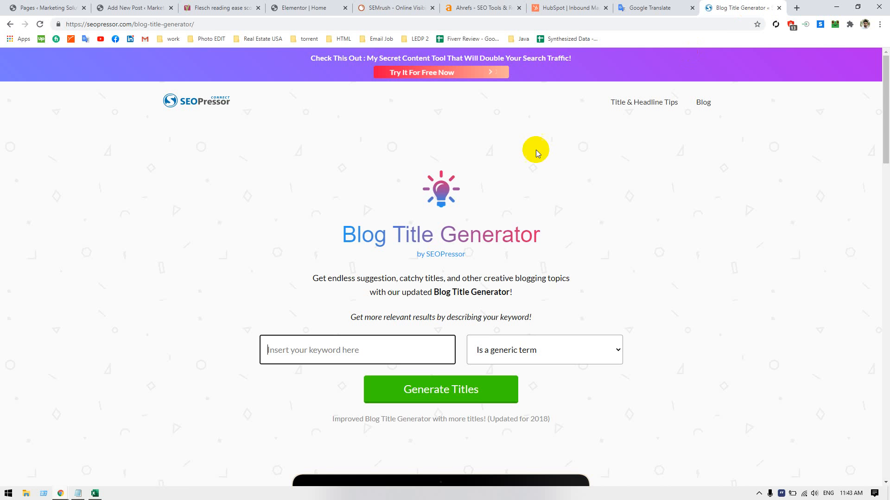
{"action": "scroll", "coordinate": [254, 245], "scroll_direction": "down", "scroll_amount": 2}
{"action": "left_click", "coordinate": [289, 250]}
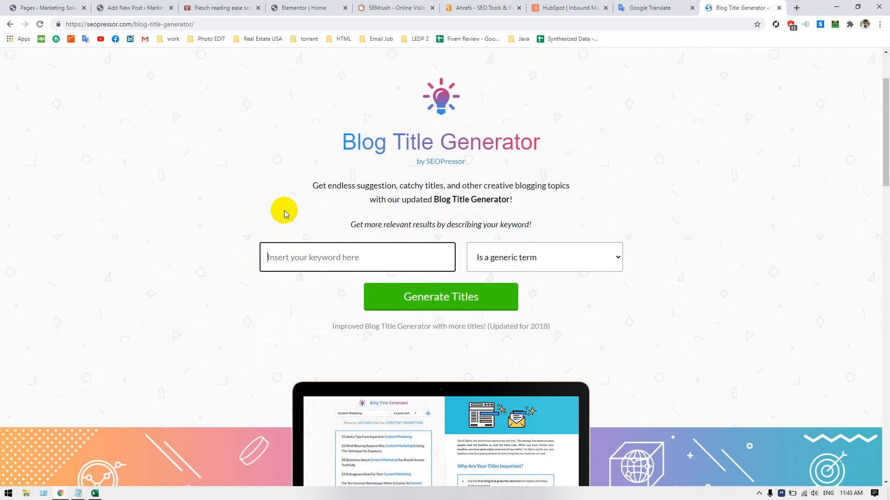
{"action": "type", "text": "Ser"}
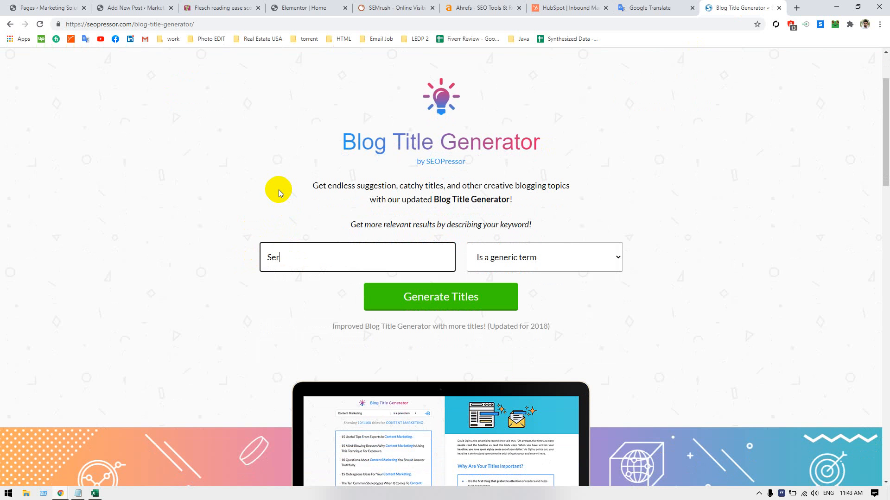
{"action": "type", "text": "vice"}
{"action": "left_click", "coordinate": [553, 256]}
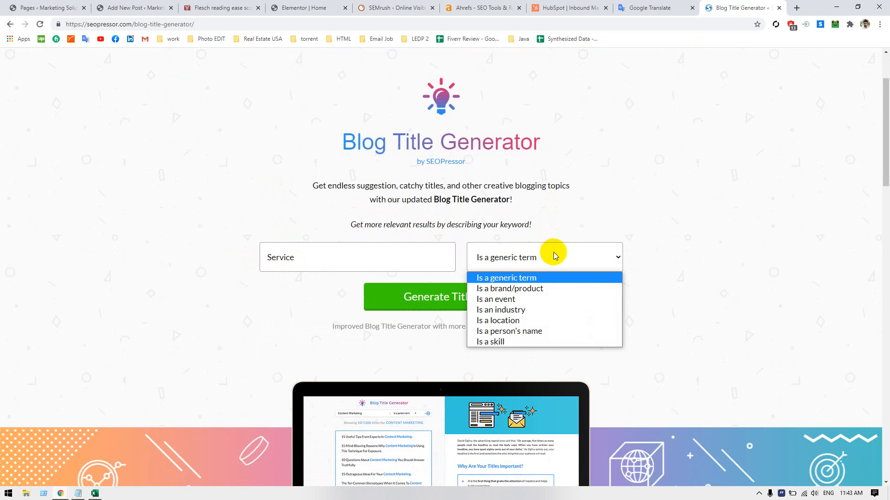
{"action": "left_click", "coordinate": [565, 302]}
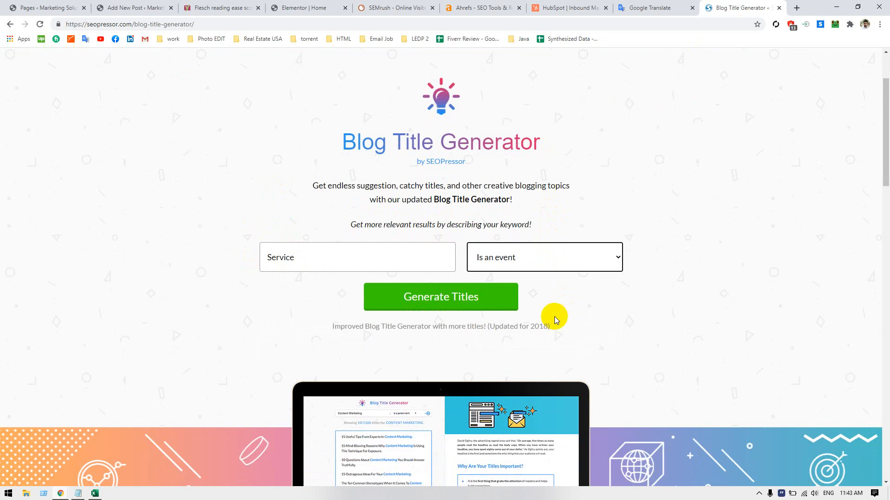
{"action": "left_click", "coordinate": [463, 297]}
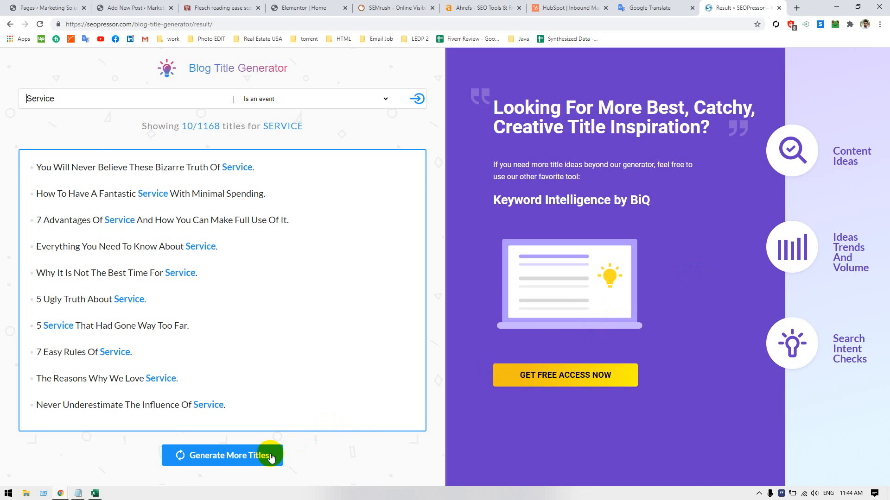
{"action": "left_click", "coordinate": [230, 457]}
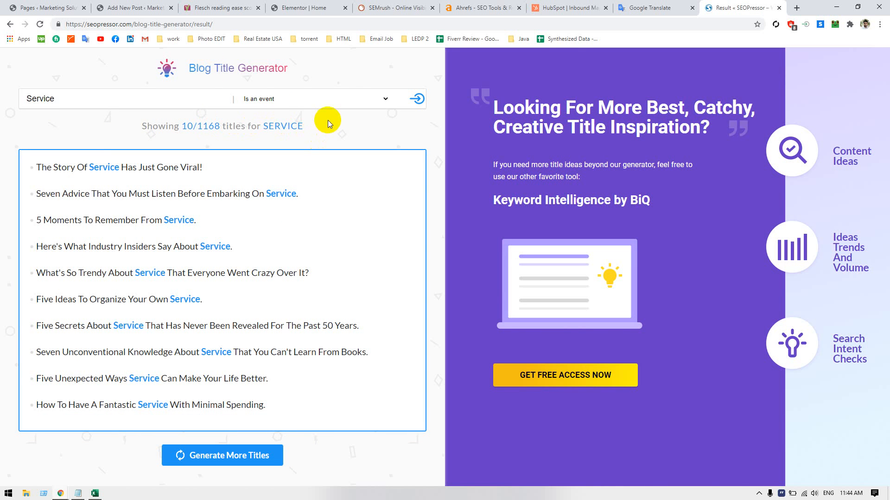
{"action": "left_click", "coordinate": [416, 98]}
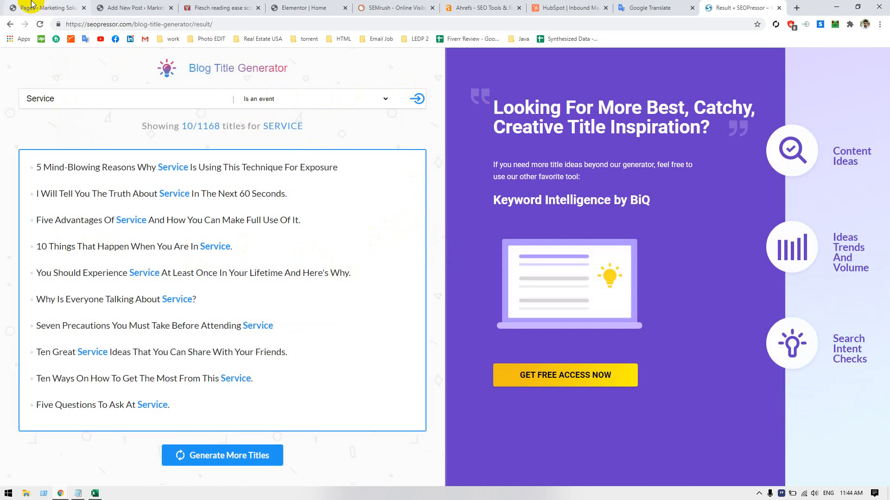
- Go back to the generator form and generate titles for "Service" described as "Is a generic term"
{"action": "left_click", "coordinate": [8, 26]}
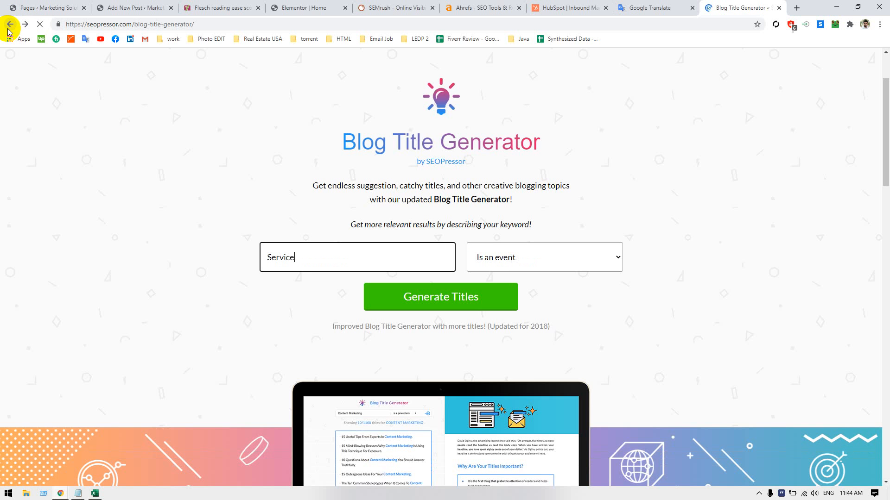
{"action": "left_click", "coordinate": [494, 267]}
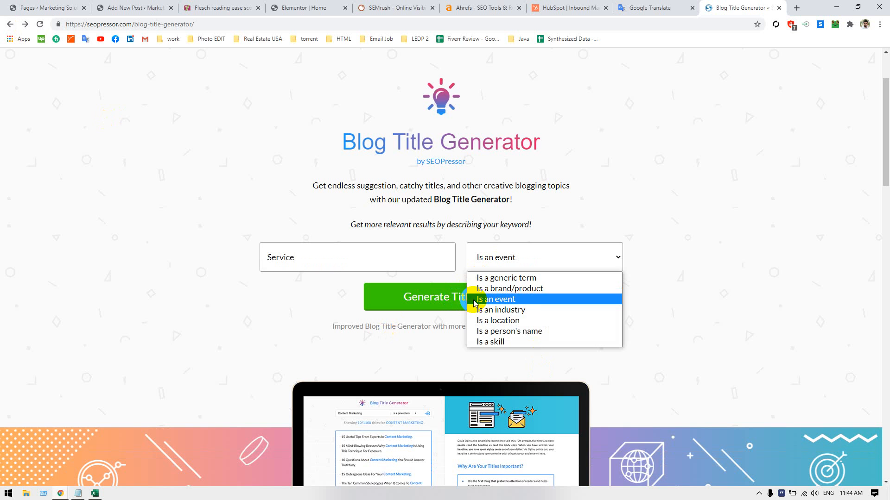
{"action": "left_click", "coordinate": [460, 291]}
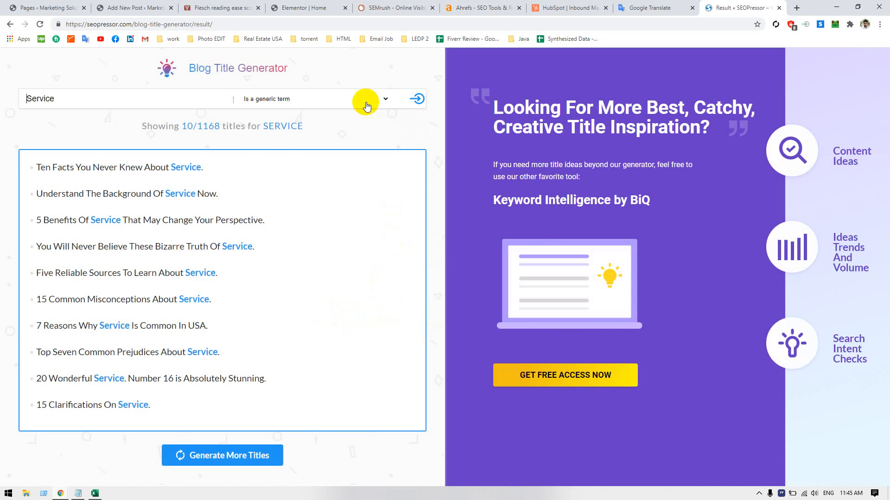
- Set the keyword description to "Is an event" and repeatedly generate more titles for "Service", reviewing each set
{"action": "left_click", "coordinate": [314, 101]}
{"action": "left_click", "coordinate": [310, 128]}
{"action": "left_click", "coordinate": [205, 461]}
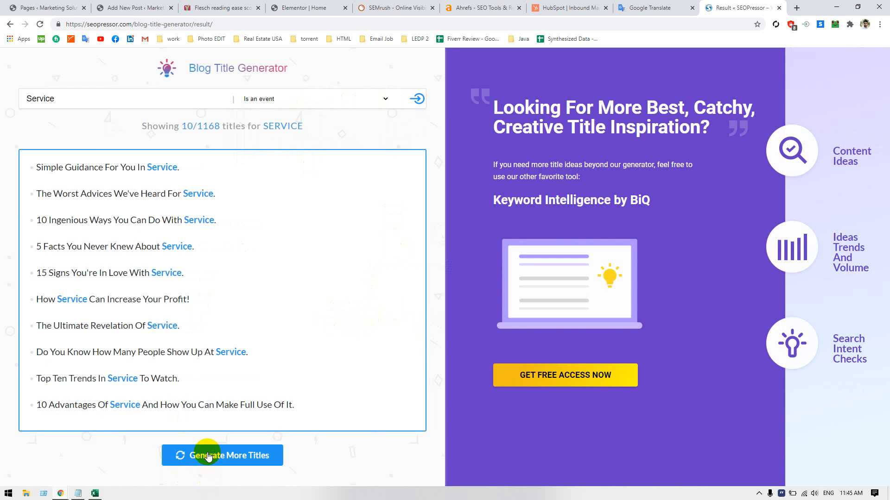
{"action": "left_click", "coordinate": [208, 456]}
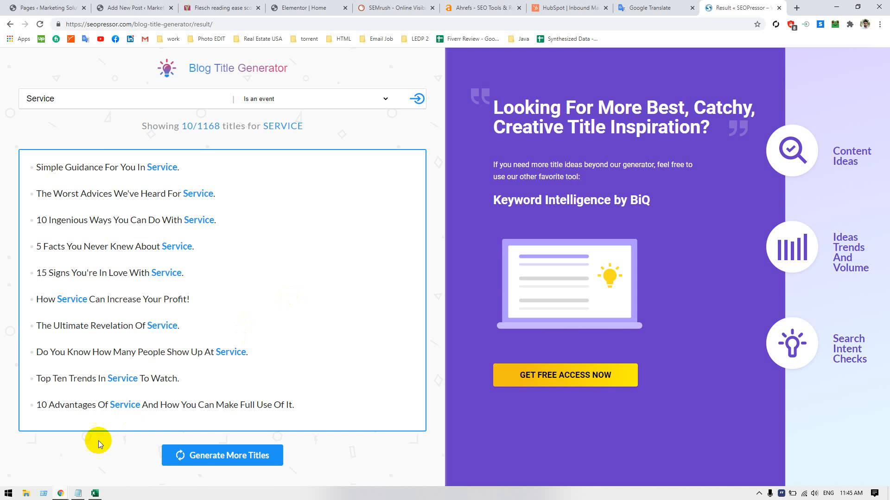
{"action": "left_click", "coordinate": [197, 468]}
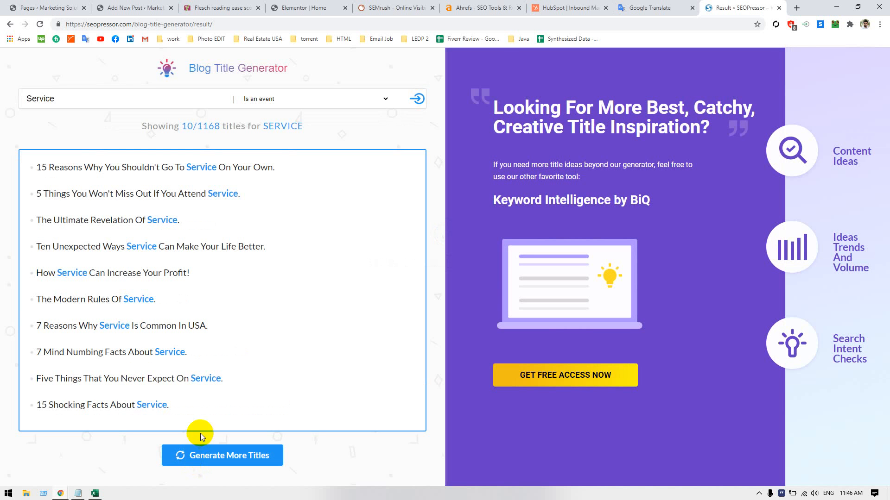
{"action": "left_click", "coordinate": [194, 454]}
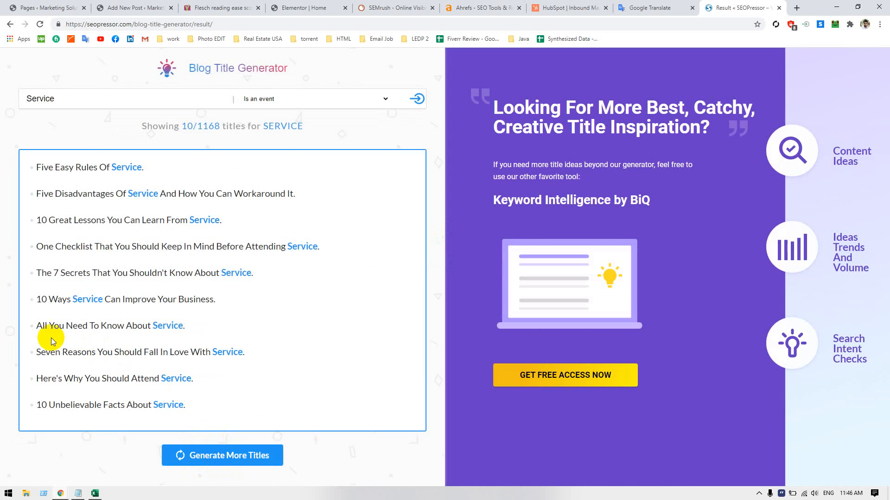
- Copy the suggested title "All You Need To Know About Service" into Notepad, one blank line below the existing draft heading
{"action": "left_click_drag", "start_coordinate": [42, 329], "coordinate": [163, 323]}
{"action": "key", "text": "ctrl+c"}
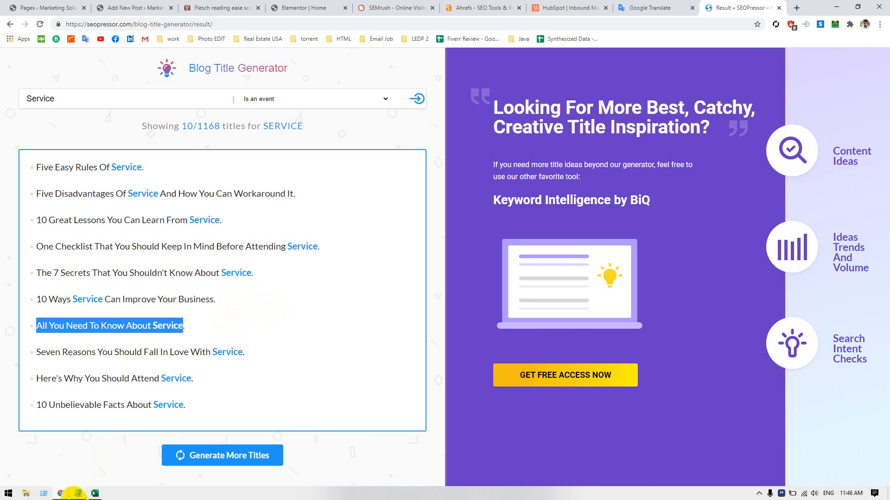
{"action": "left_click", "coordinate": [78, 494]}
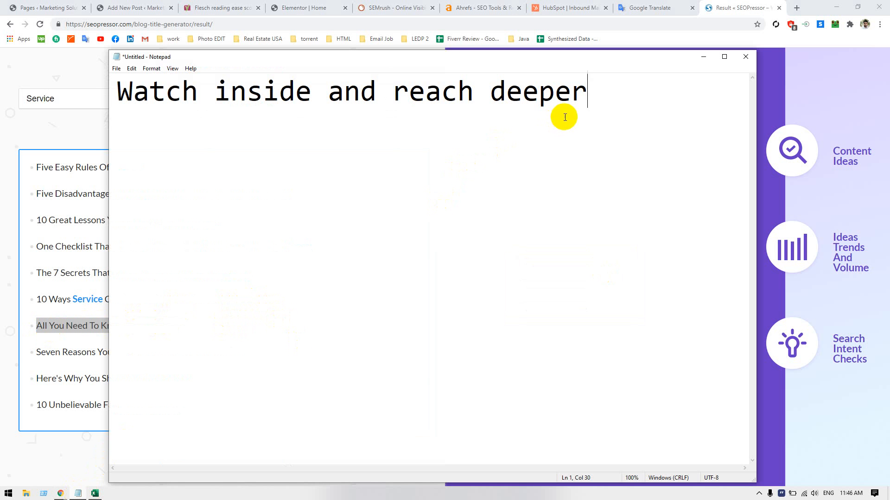
{"action": "key", "text": "Return"}
{"action": "key", "text": "Return"}
{"action": "key", "text": "ctrl+v"}
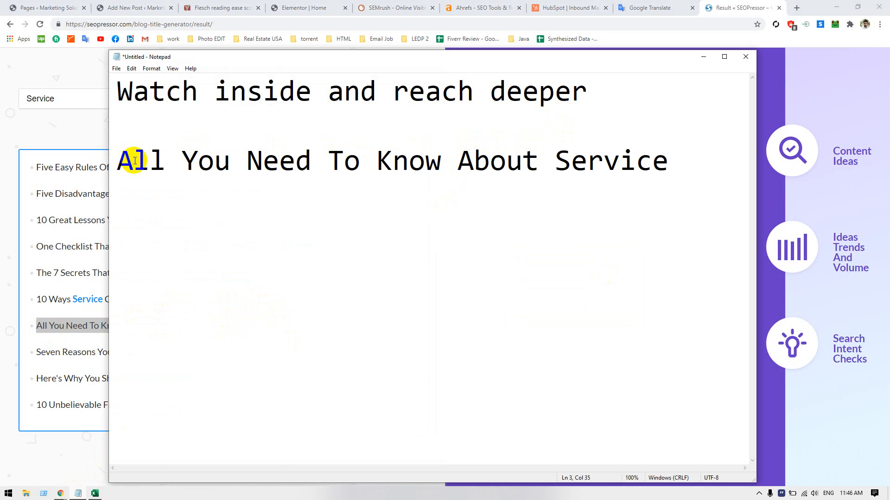
{"action": "left_click_drag", "start_coordinate": [117, 160], "coordinate": [632, 159]}
{"action": "left_click", "coordinate": [524, 252]}
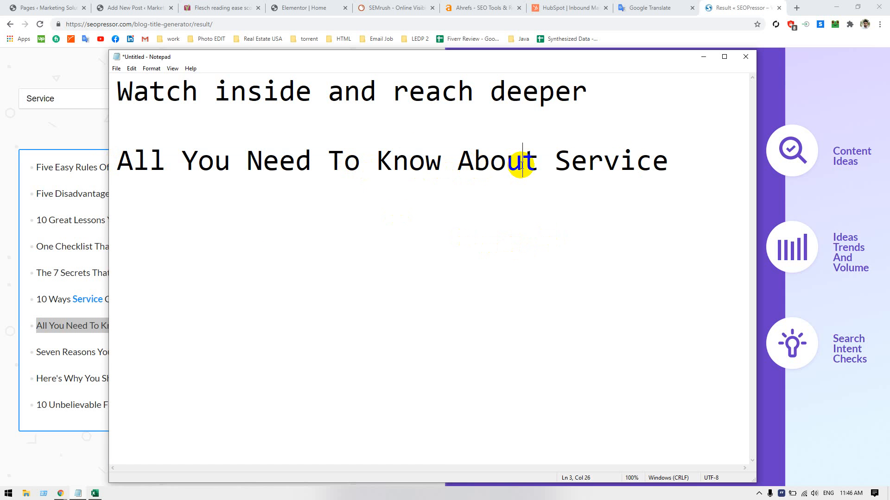
{"action": "left_click", "coordinate": [566, 160]}
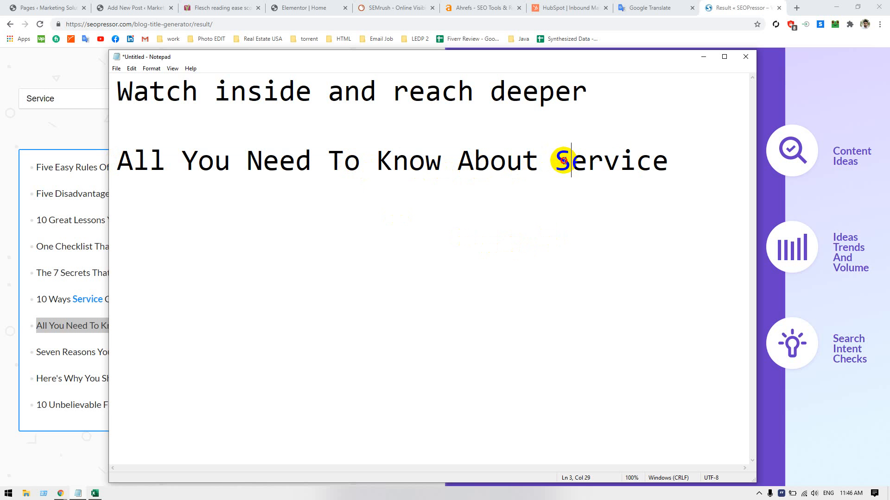
{"action": "left_click", "coordinate": [562, 161]}
{"action": "left_click", "coordinate": [674, 158]}
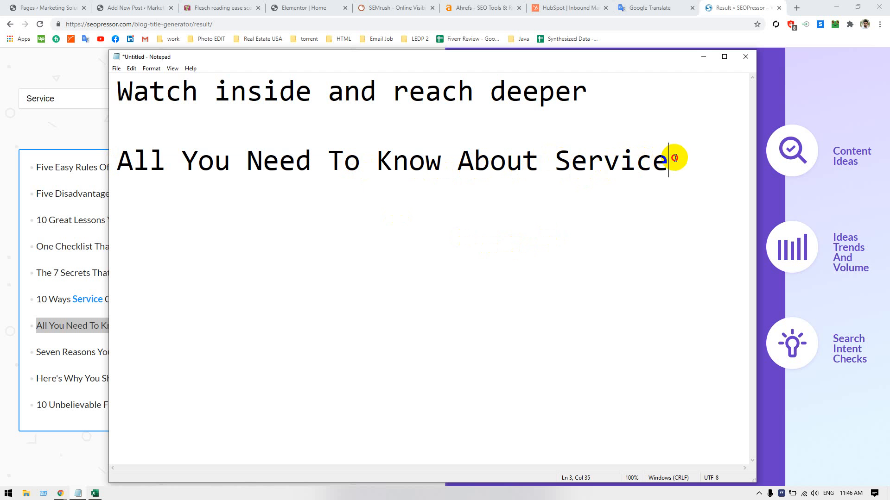
- Replace the "What We Provide" heading on the Elementor home page with "All You Need To Know About Service" copied from Notepad
{"action": "left_click_drag", "start_coordinate": [673, 158], "coordinate": [125, 167]}
{"action": "key", "text": "ctrl+c"}
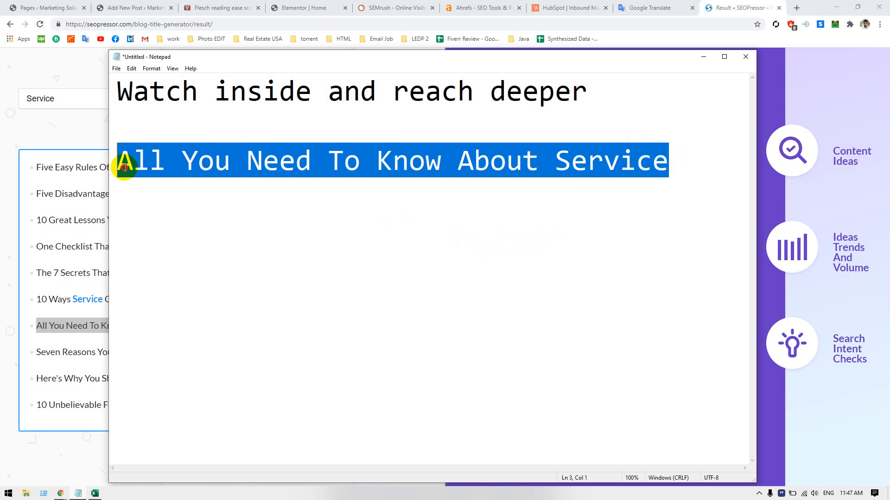
{"action": "left_click", "coordinate": [45, 113]}
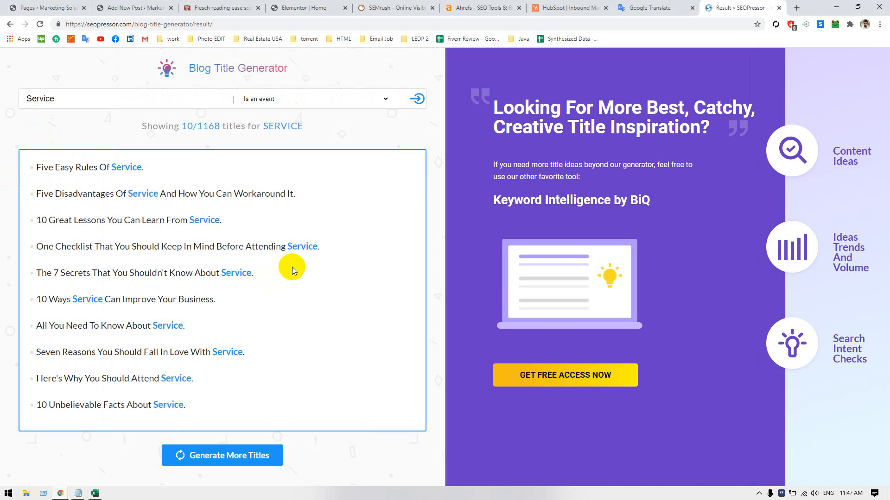
{"action": "left_click", "coordinate": [297, 7]}
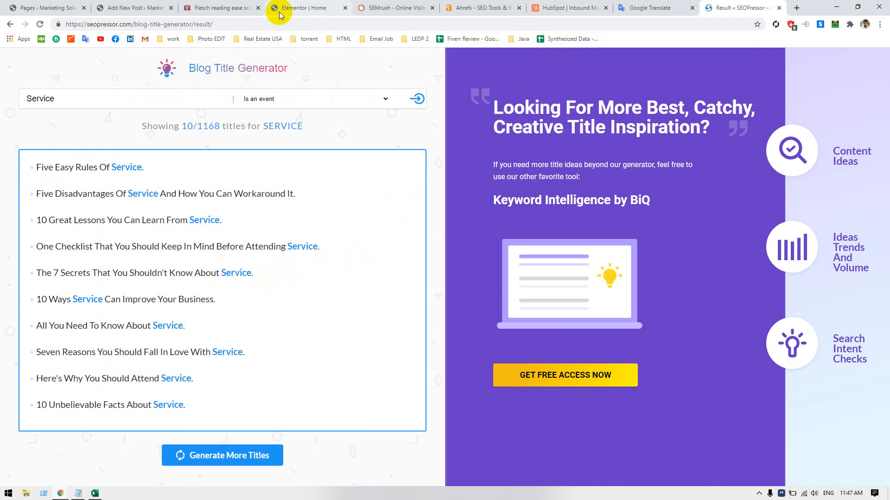
{"action": "left_click", "coordinate": [438, 132]}
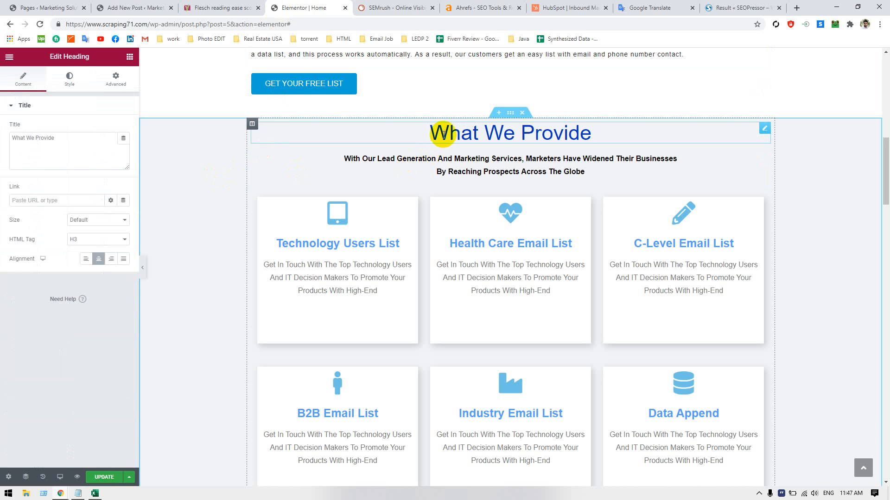
{"action": "triple_click", "coordinate": [39, 137]}
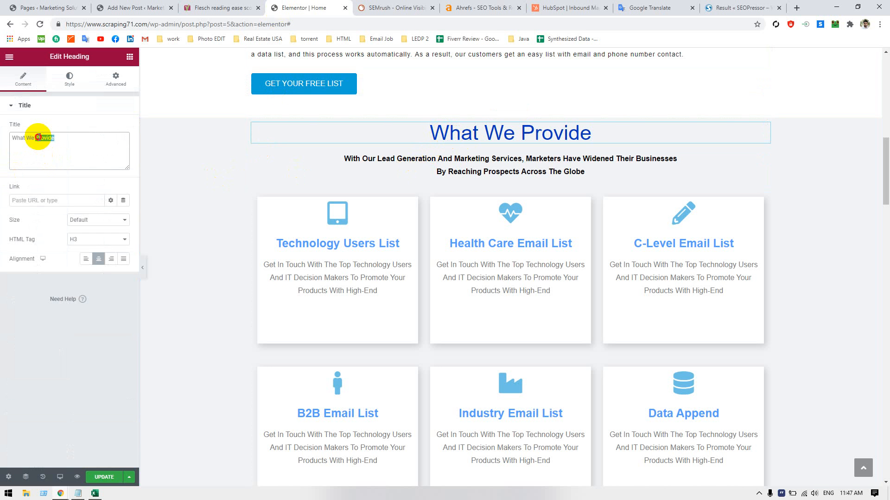
{"action": "key", "text": "ctrl+v"}
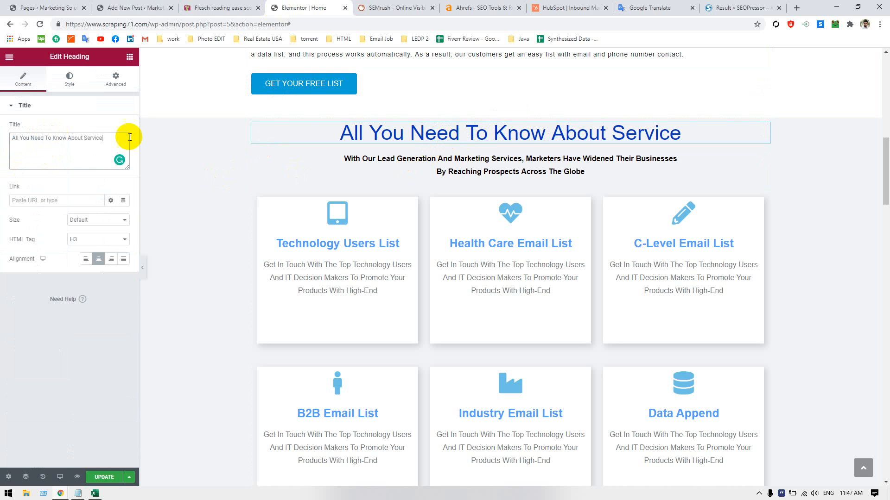
- Compare the home page's service cards, subtitle and icons with the product cards on HubSpot's homepage, and return to the page editor
{"action": "left_click", "coordinate": [468, 173]}
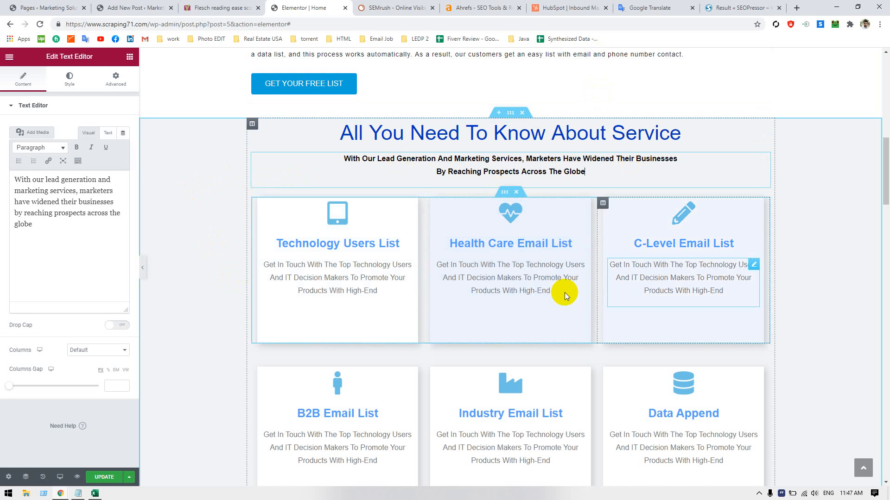
{"action": "scroll", "coordinate": [385, 251], "scroll_direction": "down", "scroll_amount": 1}
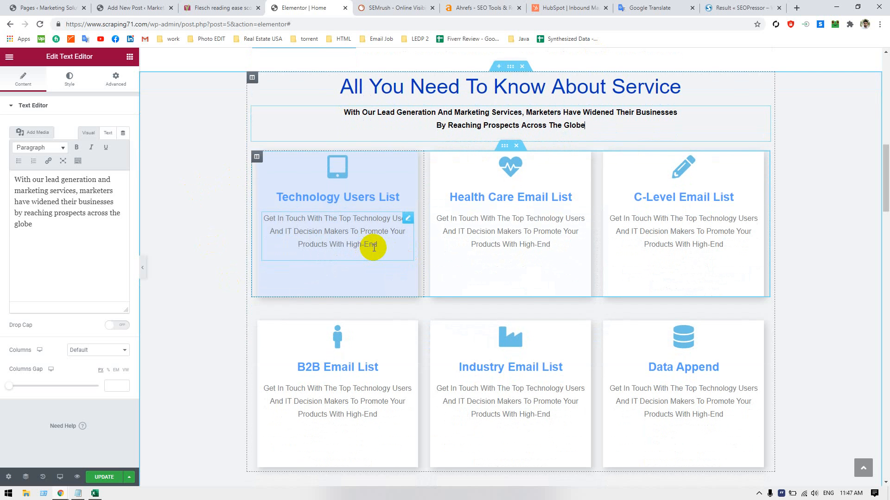
{"action": "left_click", "coordinate": [338, 171]}
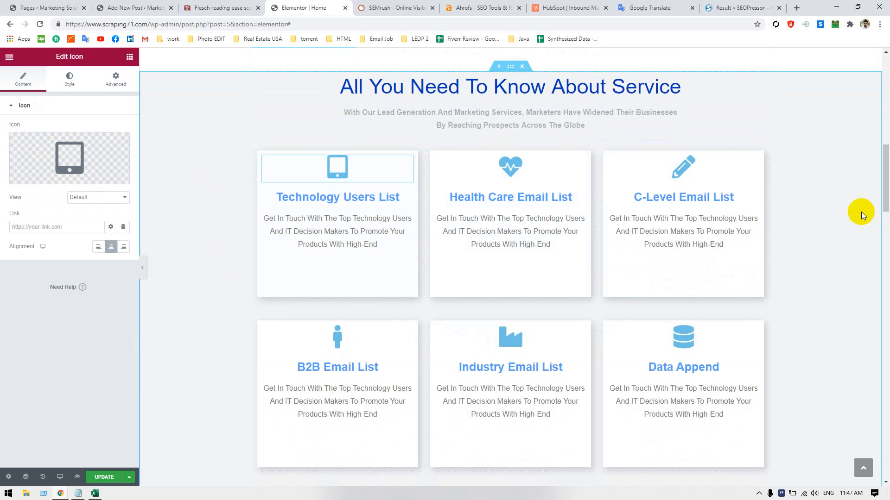
{"action": "scroll", "coordinate": [821, 198], "scroll_direction": "up", "scroll_amount": 7}
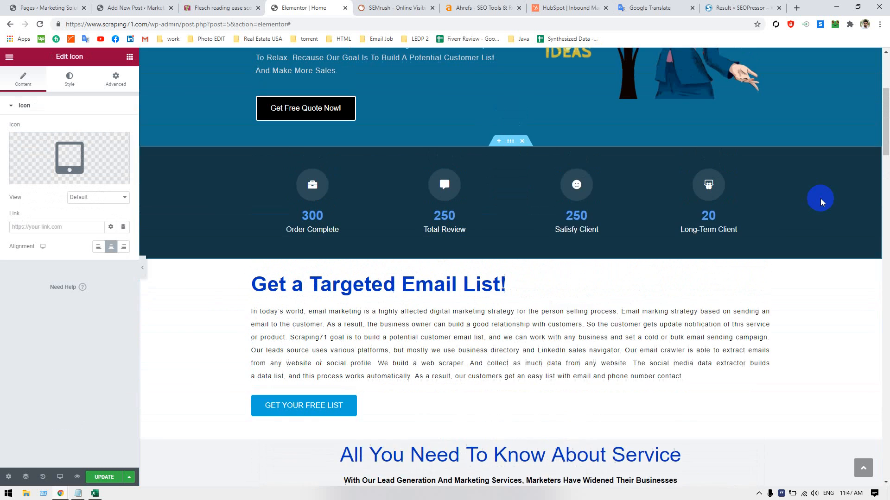
{"action": "scroll", "coordinate": [820, 199], "scroll_direction": "down", "scroll_amount": 1}
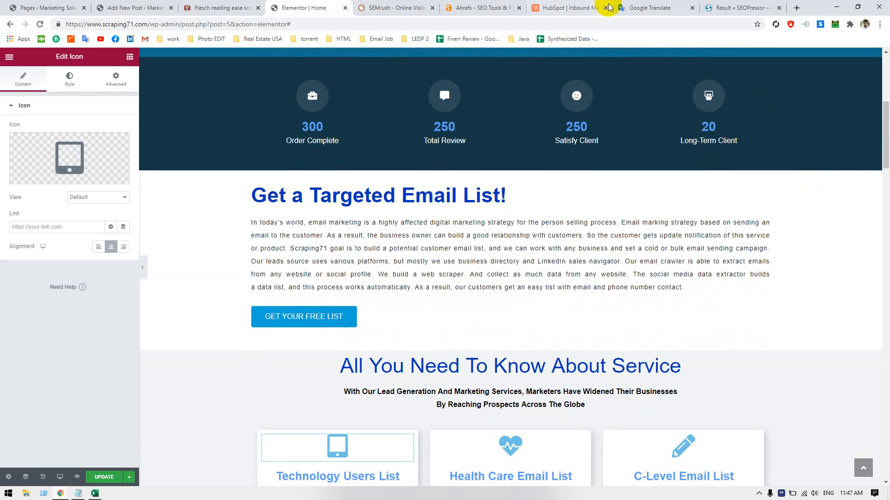
{"action": "left_click", "coordinate": [545, 8]}
{"action": "scroll", "coordinate": [272, 315], "scroll_direction": "down", "scroll_amount": 6}
{"action": "scroll", "coordinate": [52, 281], "scroll_direction": "up", "scroll_amount": 5}
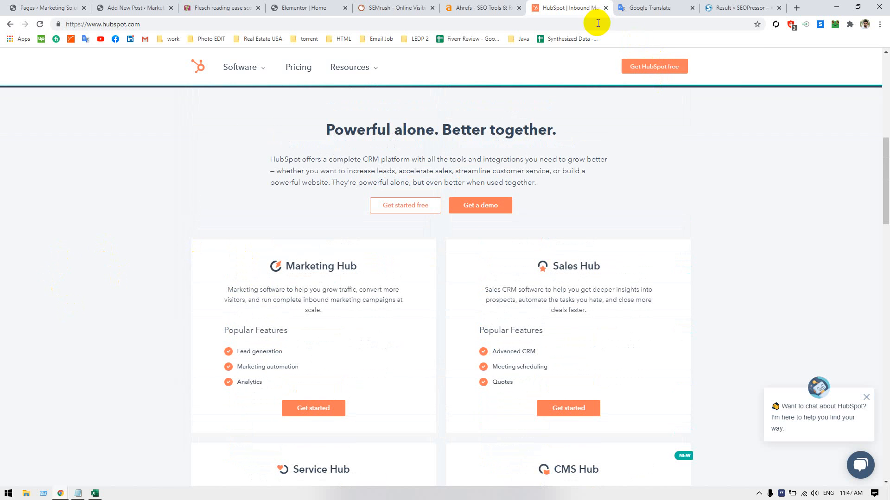
{"action": "left_click", "coordinate": [308, 9]}
{"action": "scroll", "coordinate": [218, 265], "scroll_direction": "down", "scroll_amount": 1}
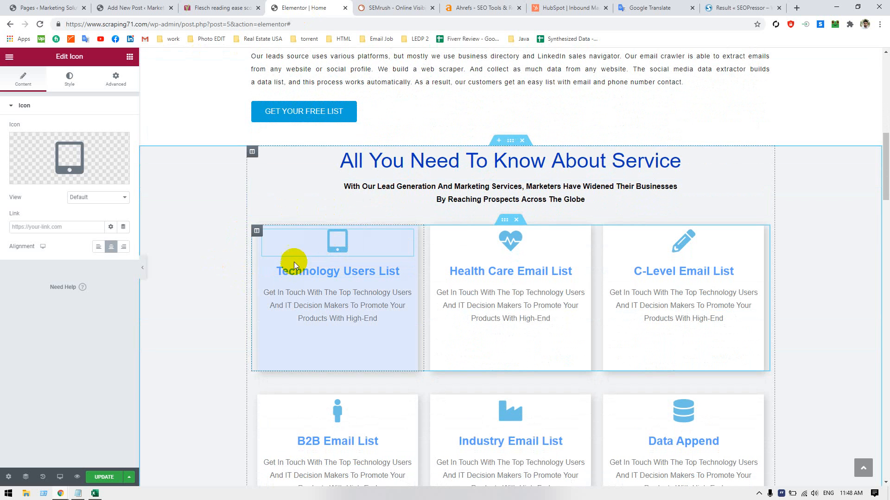
- Undo the accidental icon move and replace the Technology Users List card's icon with the square LinkedIn icon found by searching "Linkedin"
{"action": "left_click_drag", "start_coordinate": [343, 240], "coordinate": [360, 254]}
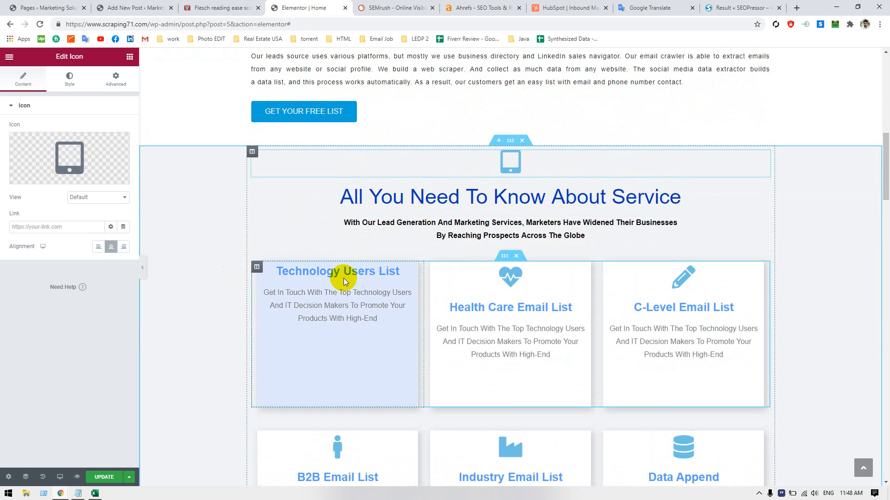
{"action": "key", "text": "ctrl+z"}
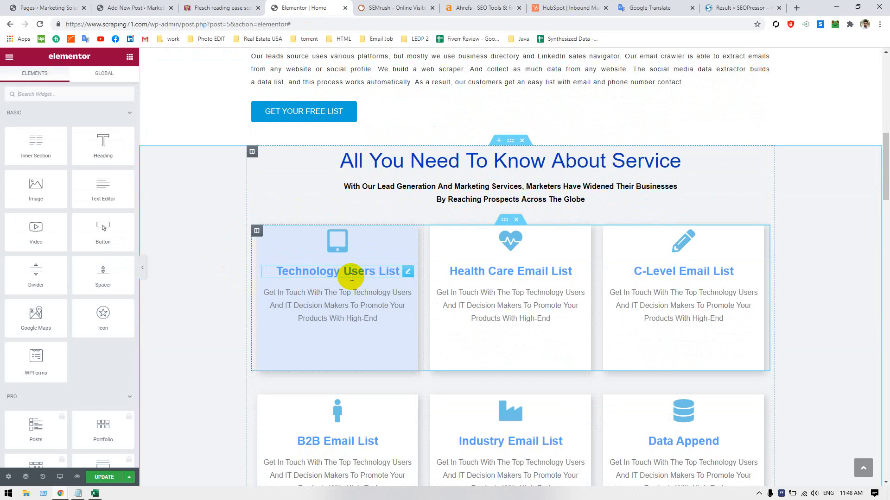
{"action": "left_click", "coordinate": [346, 237]}
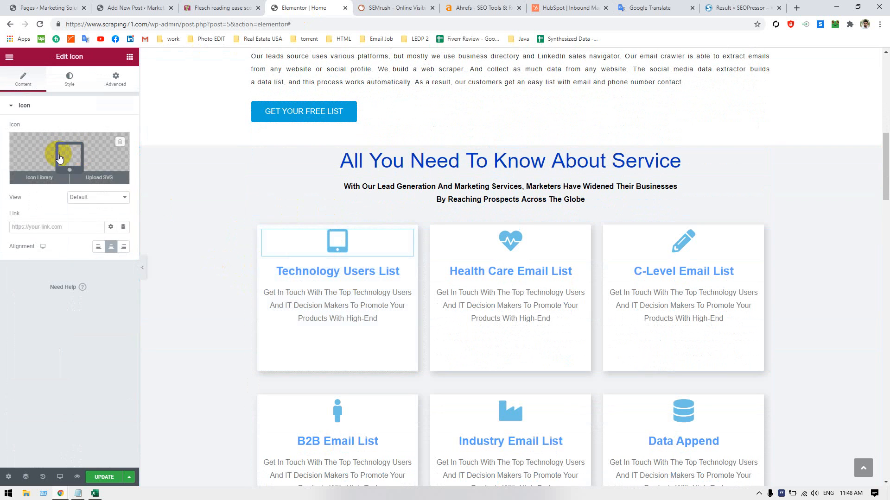
{"action": "left_click", "coordinate": [65, 159]}
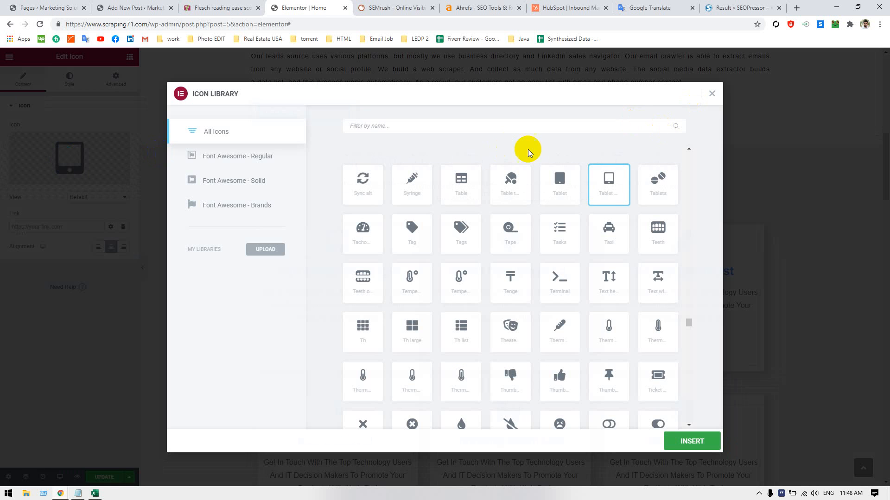
{"action": "left_click", "coordinate": [508, 125]}
{"action": "type", "text": "Linde"}
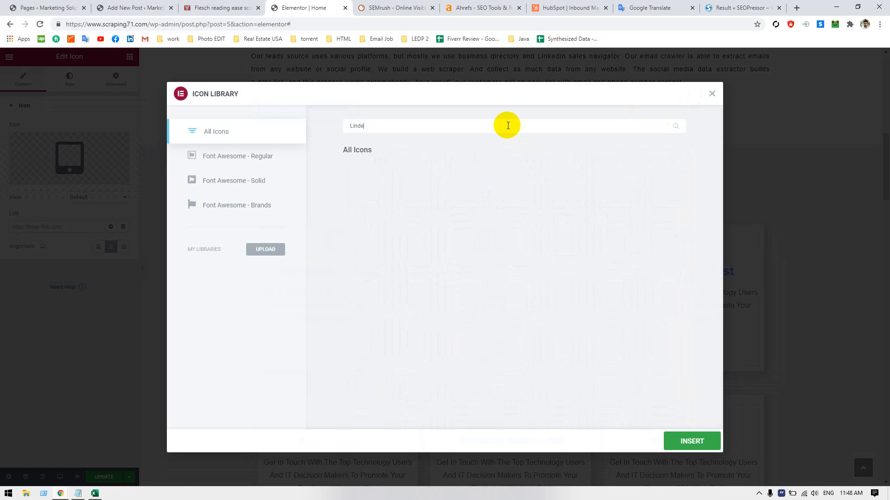
{"action": "key", "text": "BackSpace"}
{"action": "key", "text": "BackSpace"}
{"action": "key", "text": "BackSpace"}
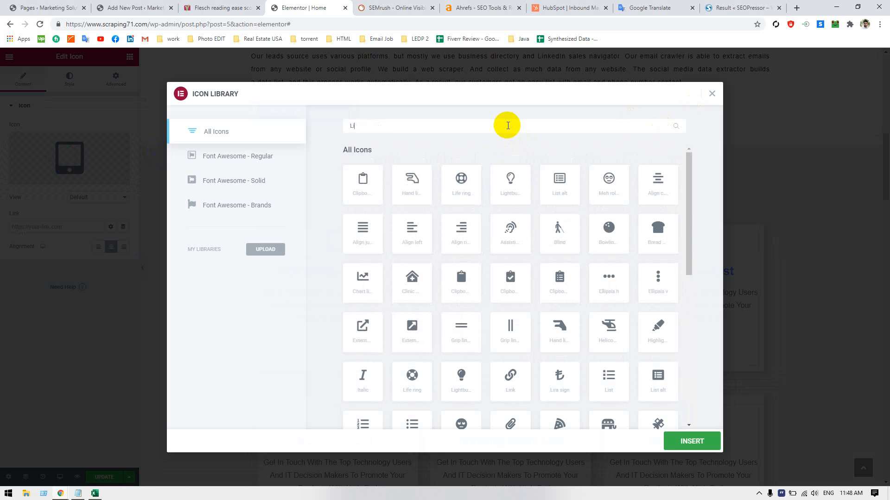
{"action": "type", "text": "nkedi"}
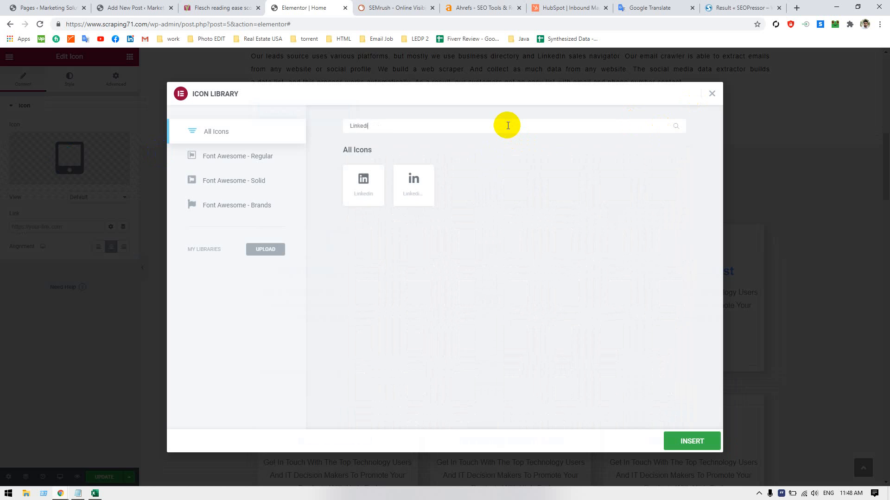
{"action": "type", "text": "n"}
{"action": "left_click", "coordinate": [363, 181]}
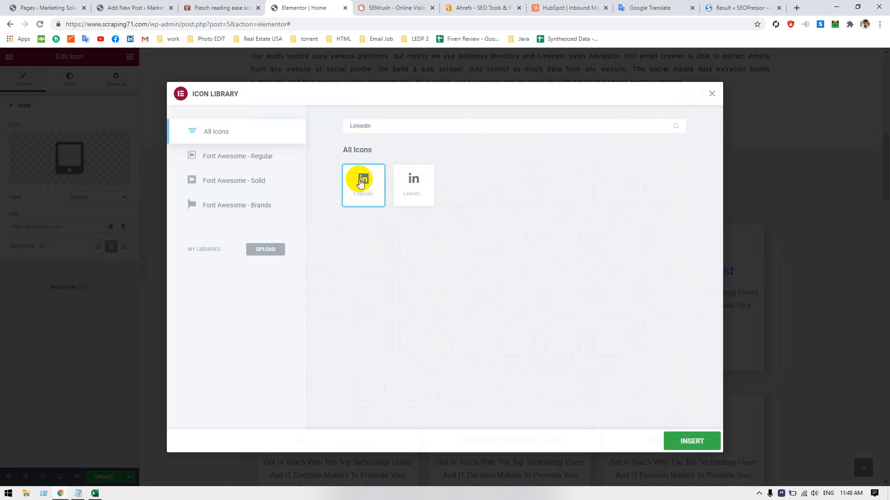
{"action": "left_click", "coordinate": [695, 442]}
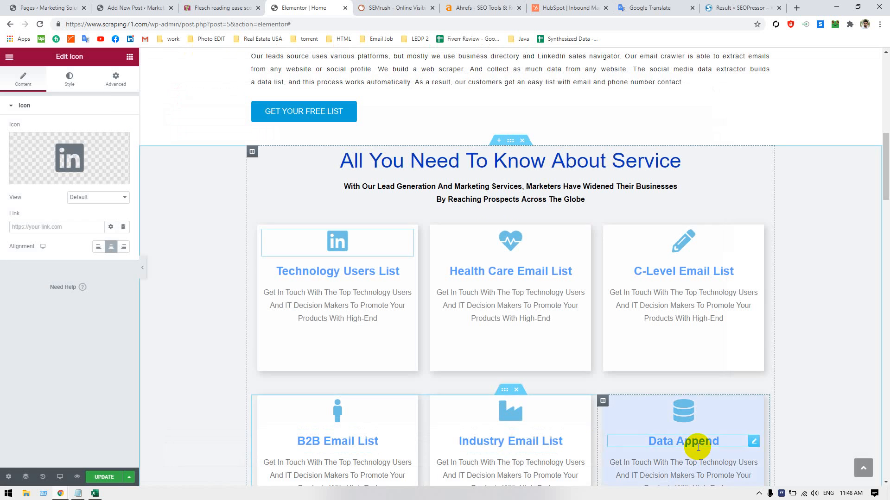
- Open the LinkedIn icon's primary color for editing and search Google in a new tab for "Linkedin color code"
{"action": "left_click", "coordinate": [99, 198]}
{"action": "left_click", "coordinate": [99, 198]}
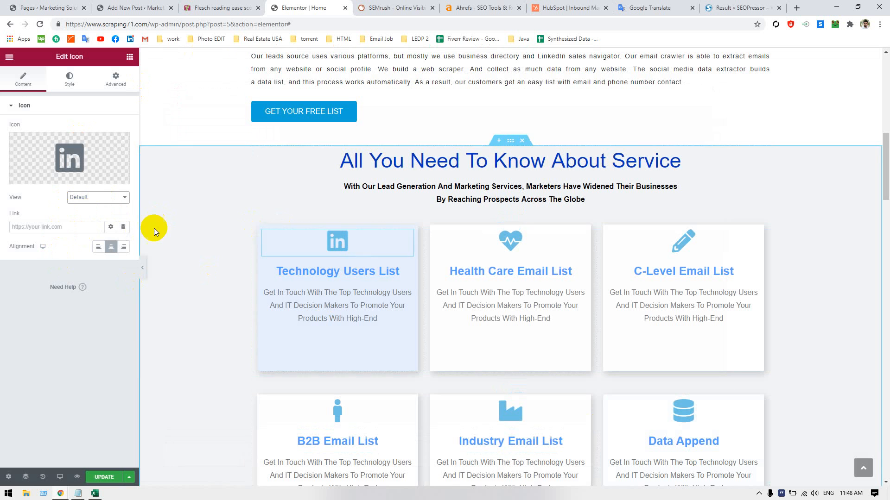
{"action": "left_click", "coordinate": [70, 78]}
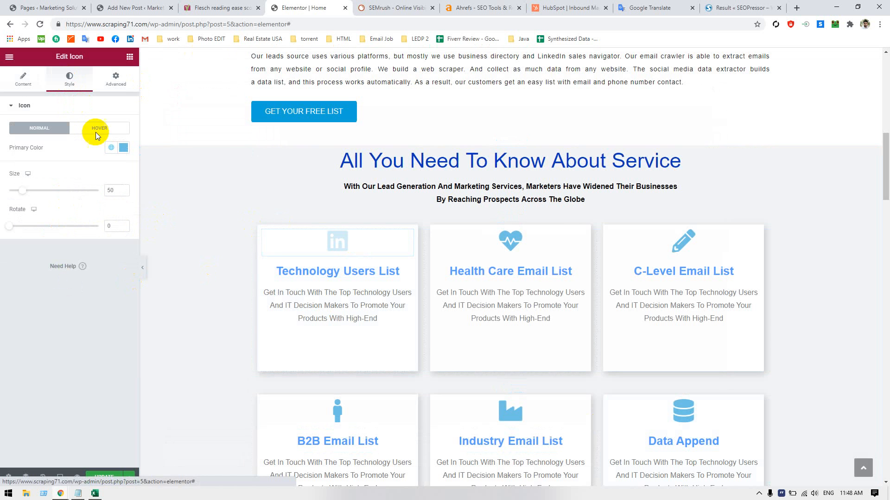
{"action": "left_click", "coordinate": [124, 147]}
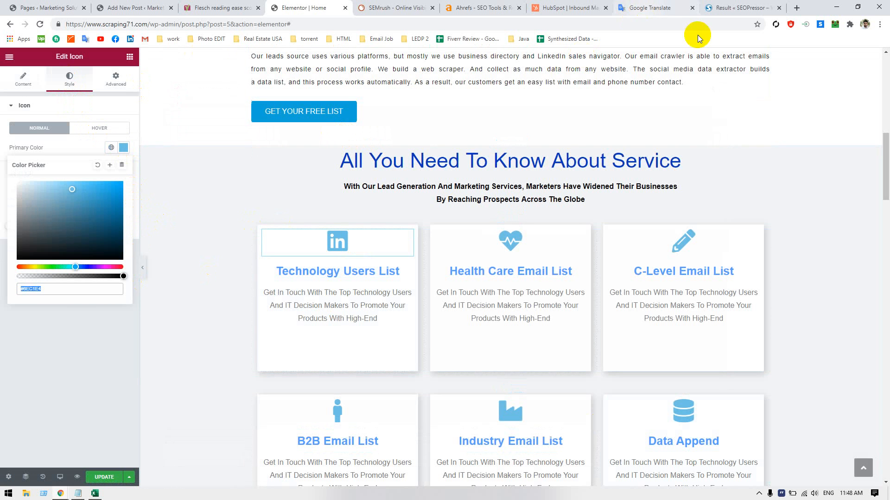
{"action": "left_click", "coordinate": [797, 8]}
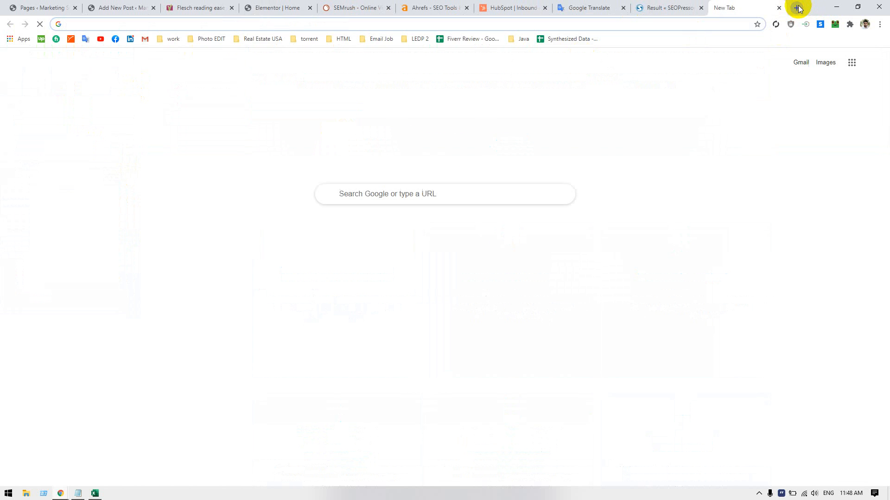
{"action": "type", "text": "Linkedin "}
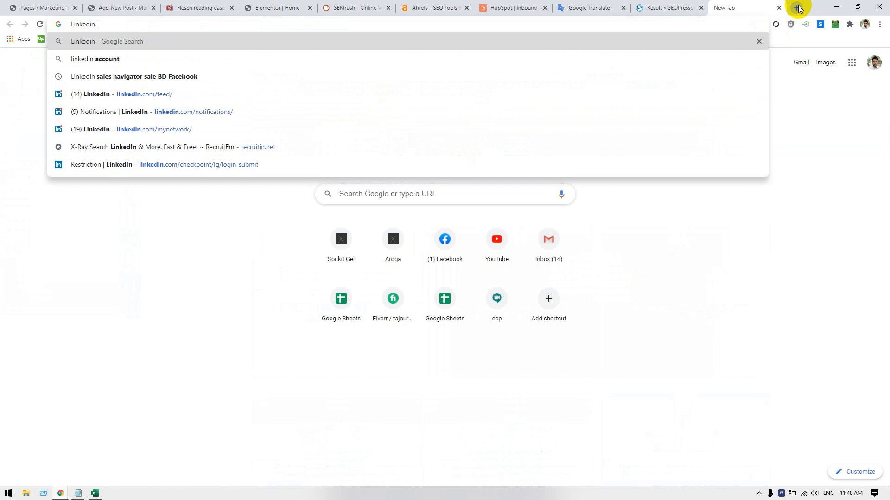
{"action": "type", "text": "color code"}
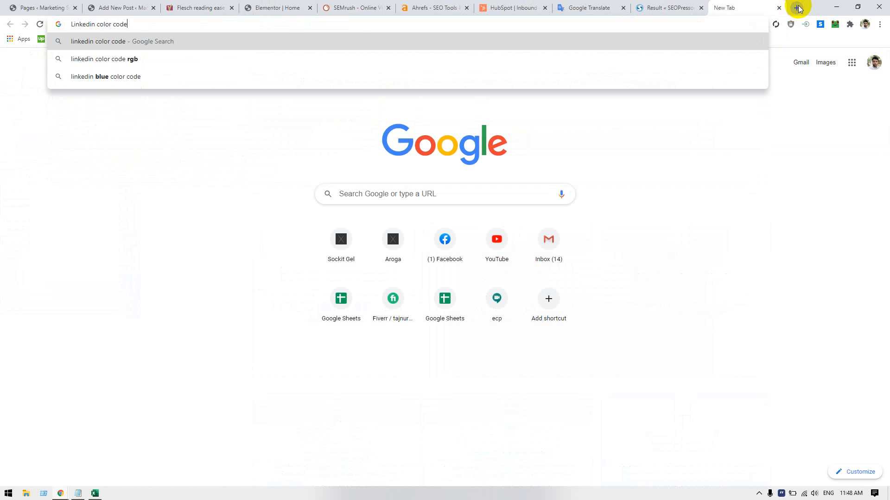
{"action": "key", "text": "Return"}
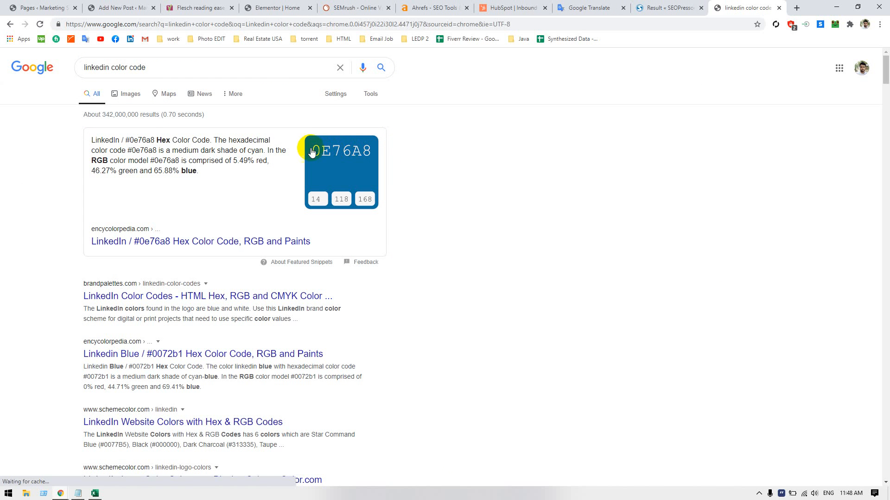
- Copy the hex code #0e76a8 from the search result and set it as the LinkedIn icon's primary color in Elementor
{"action": "double_click", "coordinate": [147, 139]}
{"action": "left_click_drag", "start_coordinate": [147, 139], "coordinate": [125, 138]}
{"action": "key", "text": "ctrl+c"}
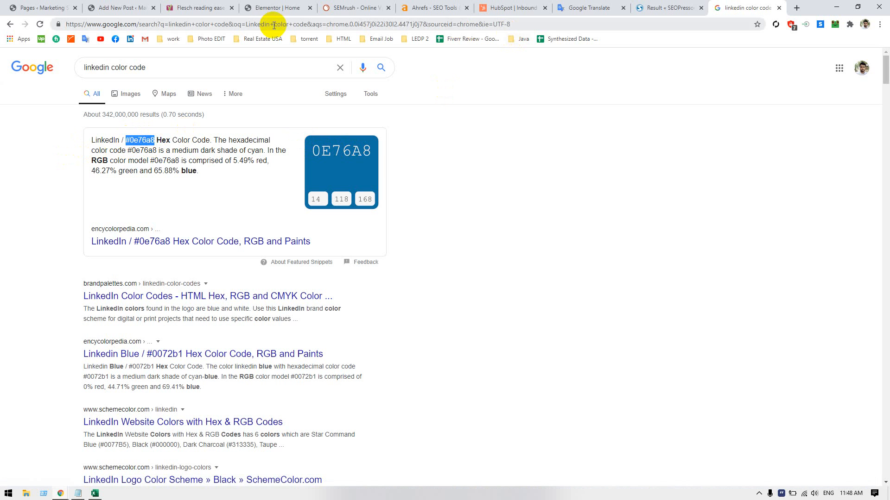
{"action": "left_click", "coordinate": [258, 7]}
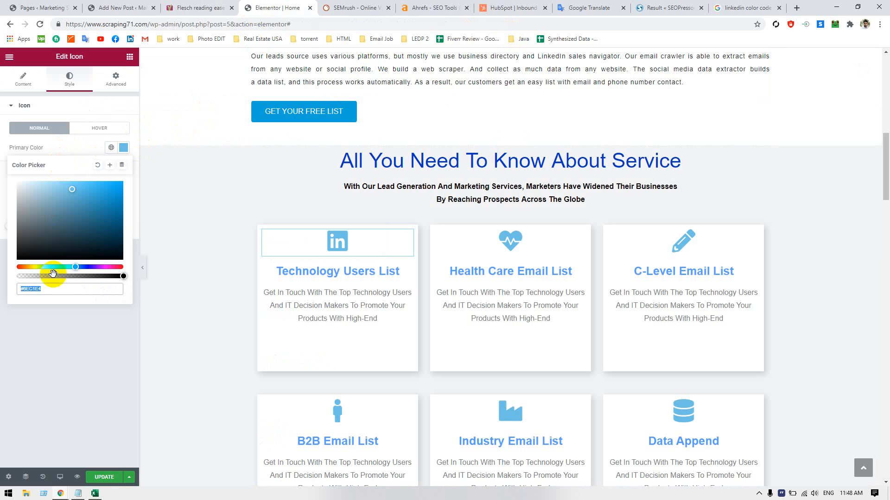
{"action": "key", "text": "ctrl+v"}
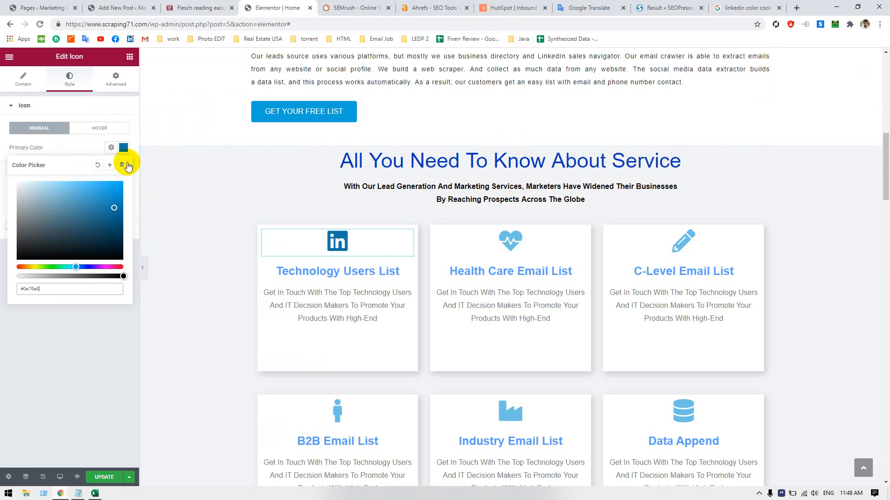
- Close the icon color picker and retitle the Technology Users List card "LinkedIn Leads", correcting the misspelled LinkedIn with the suggested spelling
{"action": "left_click", "coordinate": [123, 147]}
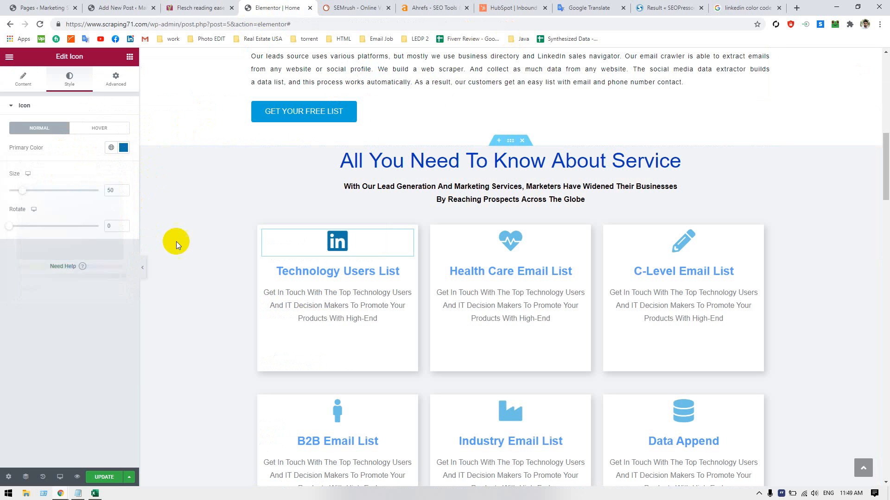
{"action": "left_click", "coordinate": [341, 274]}
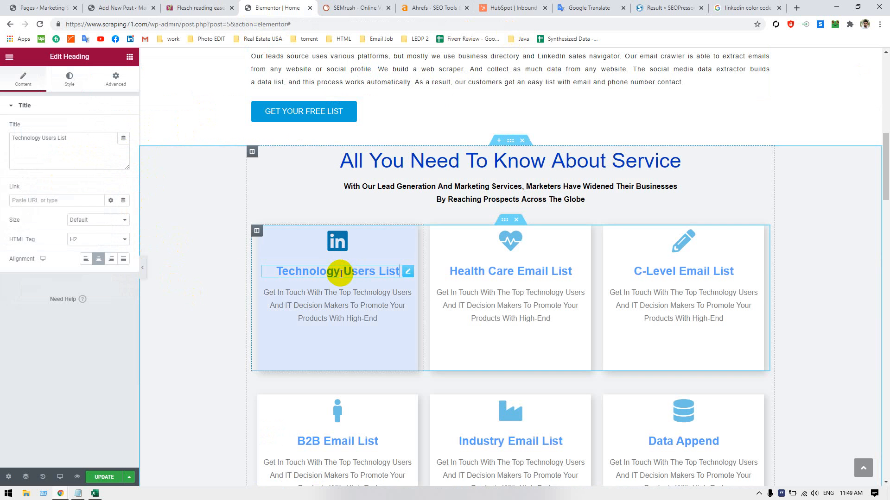
{"action": "double_click", "coordinate": [46, 138]}
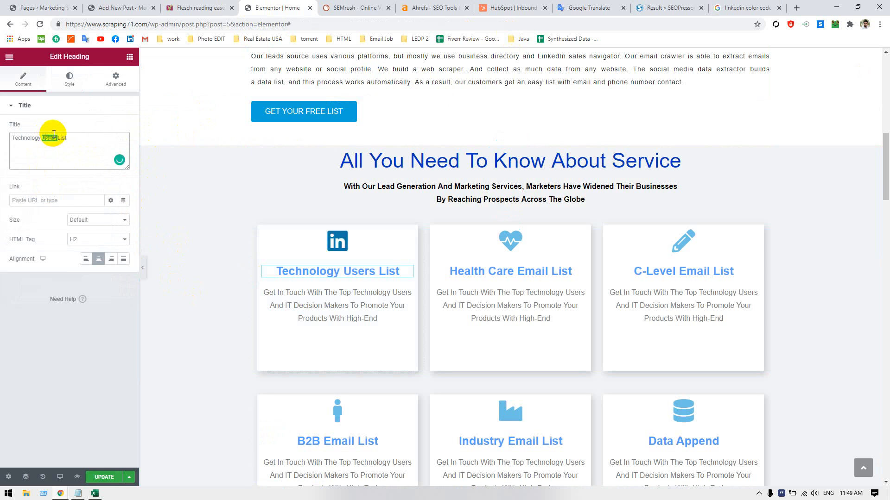
{"action": "left_click_drag", "start_coordinate": [15, 136], "coordinate": [74, 136]}
{"action": "key", "text": "BackSpace"}
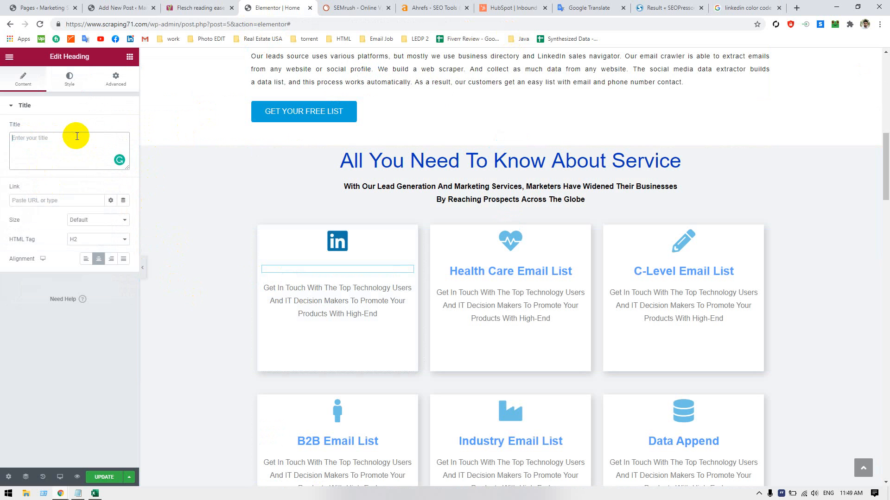
{"action": "type", "text": "Liked"}
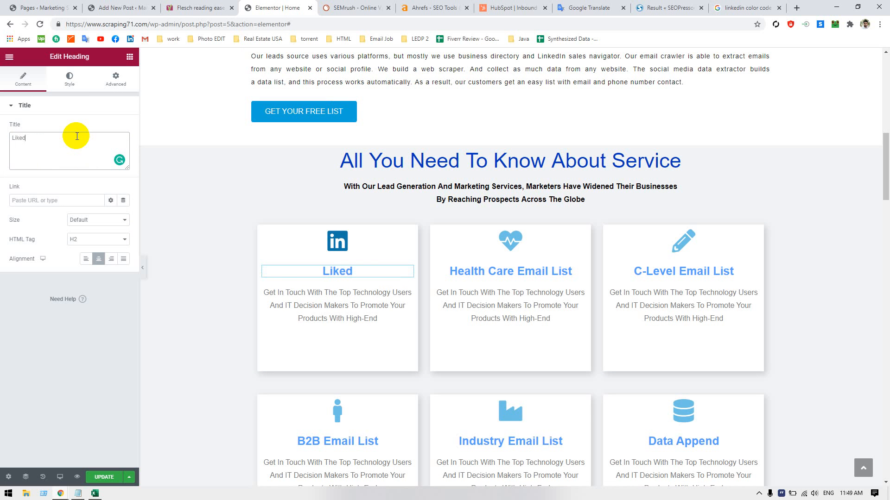
{"action": "type", "text": "In Leads"}
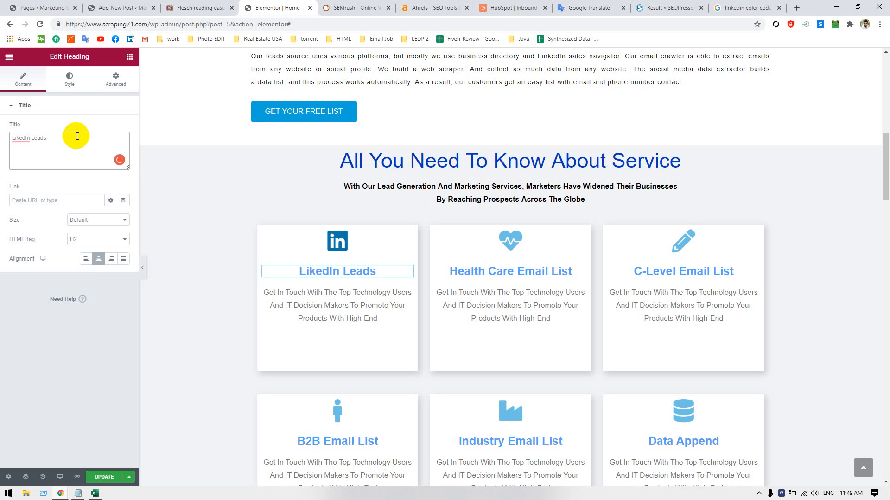
{"action": "left_click", "coordinate": [23, 138]}
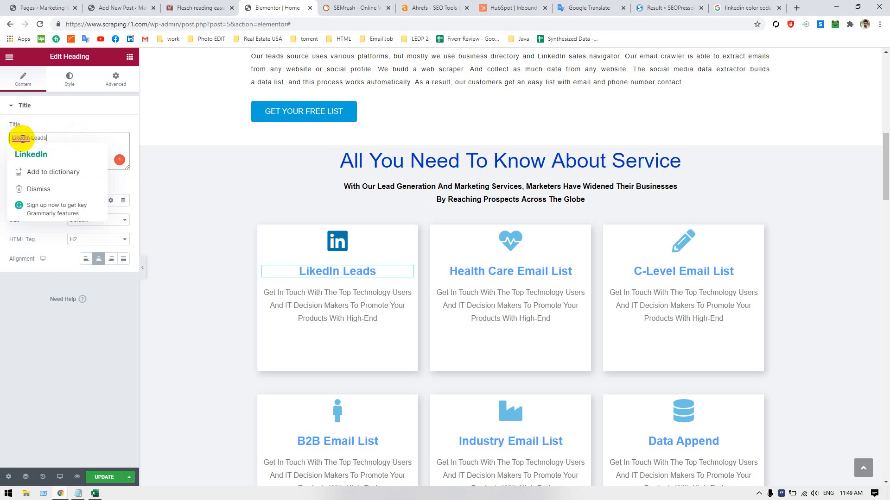
{"action": "left_click", "coordinate": [27, 157]}
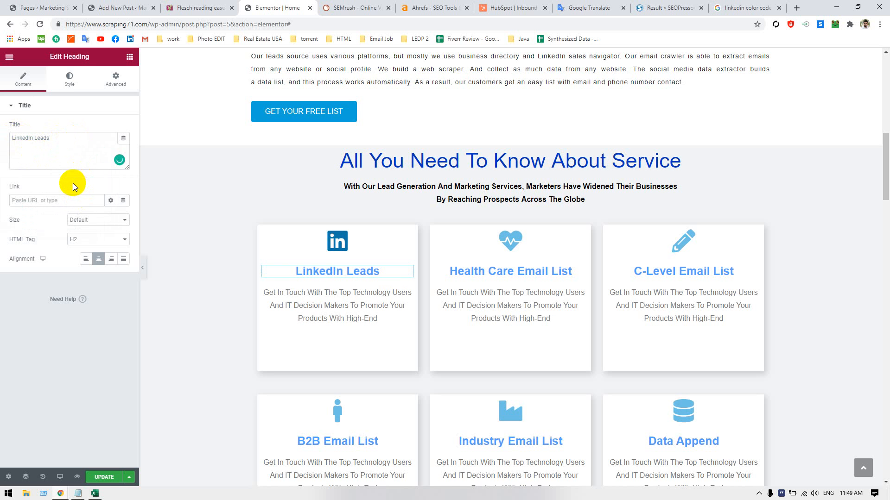
- Give the LinkedIn Leads heading the placeholder link "#" and set its HTML tag to H3
{"action": "left_click", "coordinate": [55, 198]}
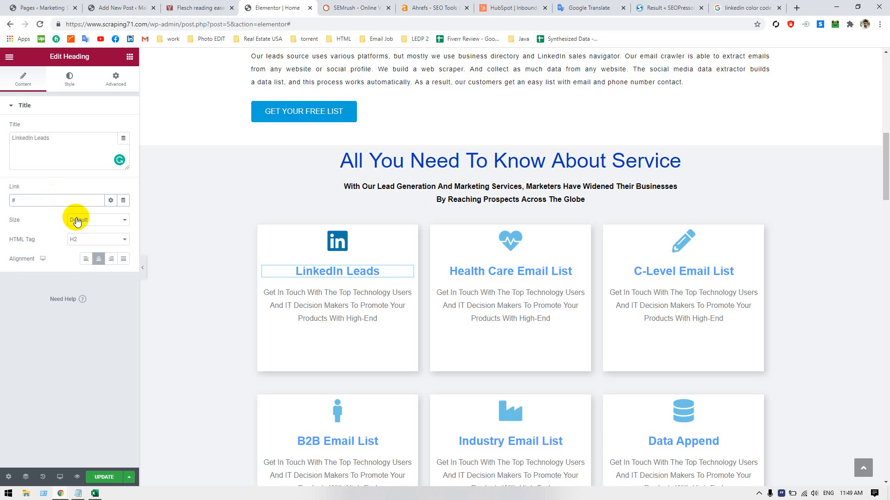
{"action": "left_click", "coordinate": [113, 224]}
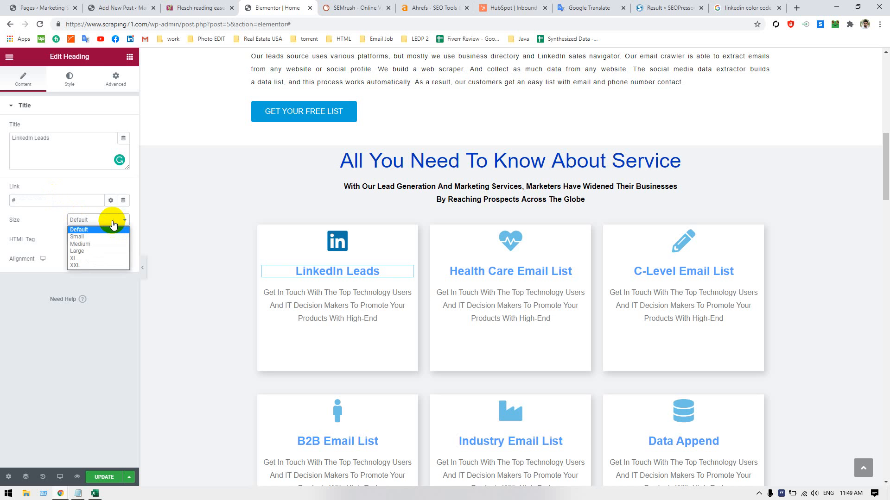
{"action": "left_click", "coordinate": [114, 224]}
{"action": "left_click", "coordinate": [89, 240]}
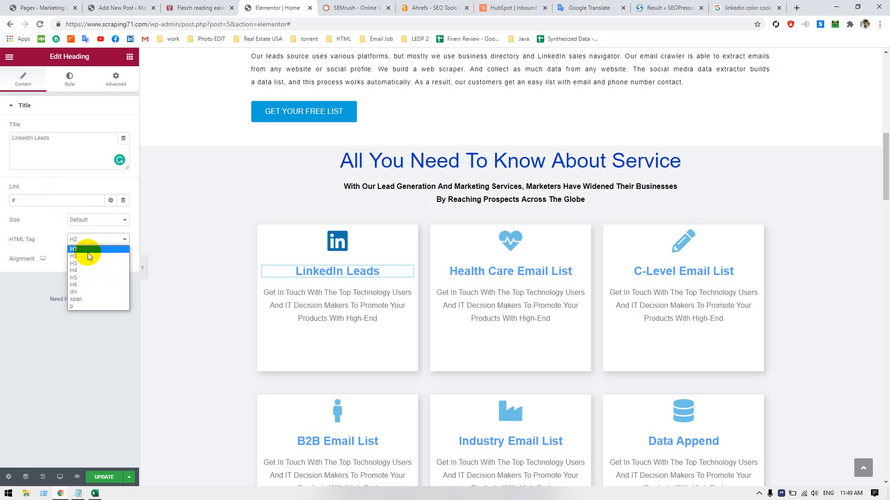
{"action": "left_click", "coordinate": [87, 263]}
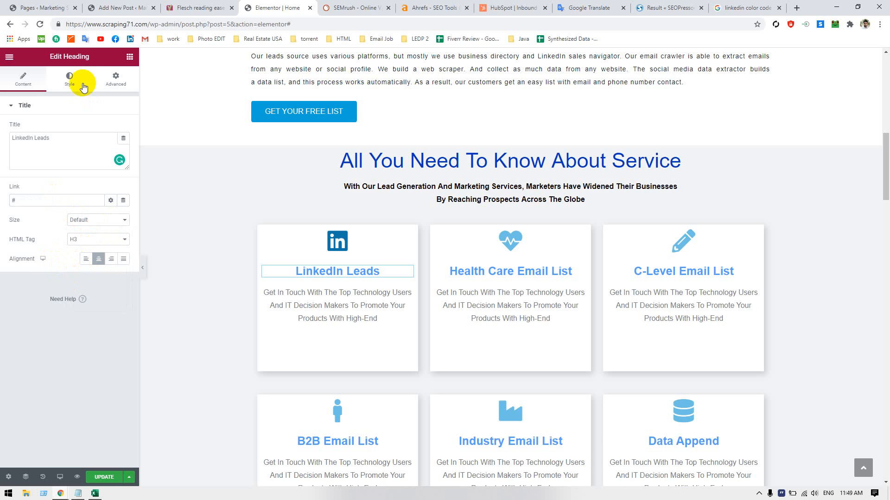
- Set the LinkedIn Leads heading's font size to 26 px and its weight to 400
{"action": "left_click", "coordinate": [69, 79]}
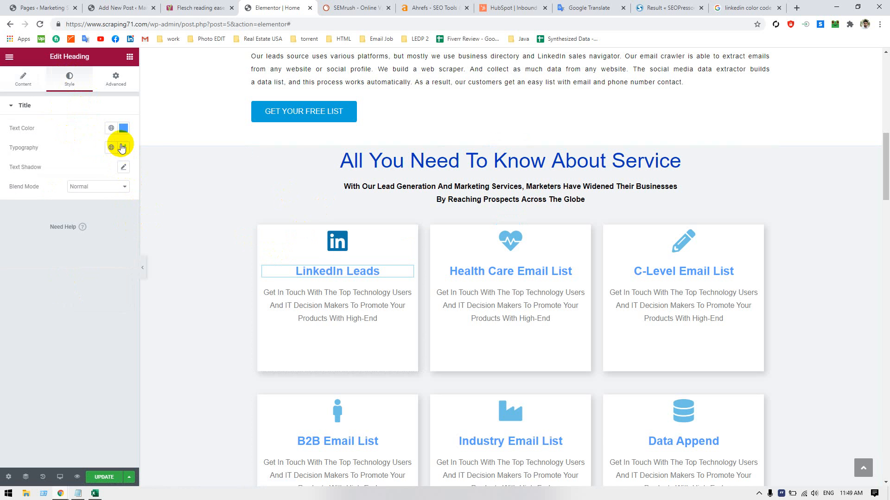
{"action": "left_click", "coordinate": [124, 148]}
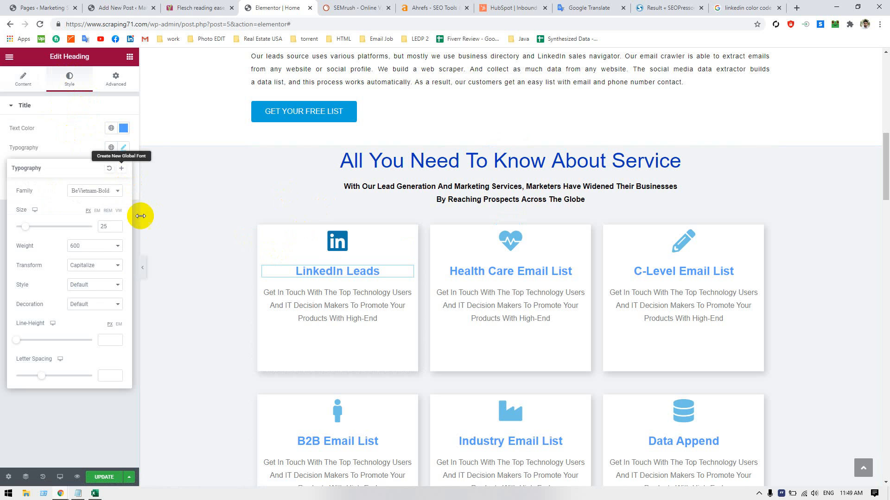
{"action": "left_click", "coordinate": [115, 229]}
{"action": "left_click", "coordinate": [116, 228]}
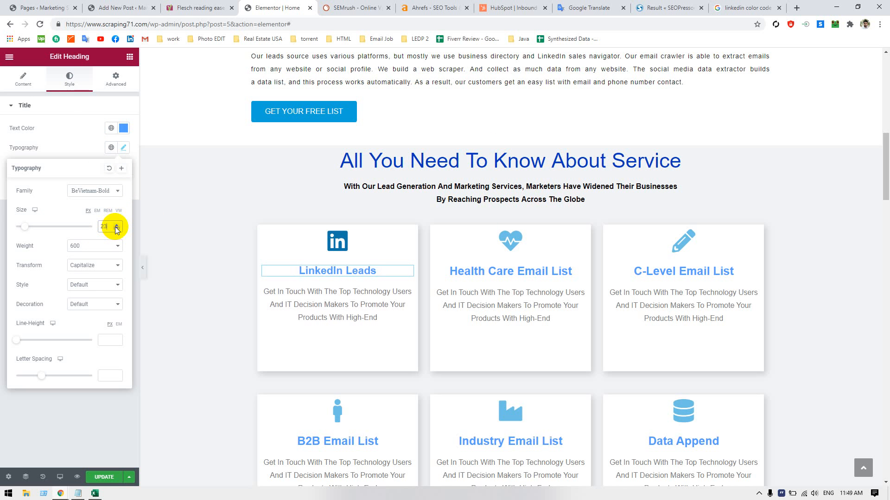
{"action": "left_click", "coordinate": [117, 225]}
{"action": "left_click", "coordinate": [116, 226]}
{"action": "left_click", "coordinate": [116, 225]}
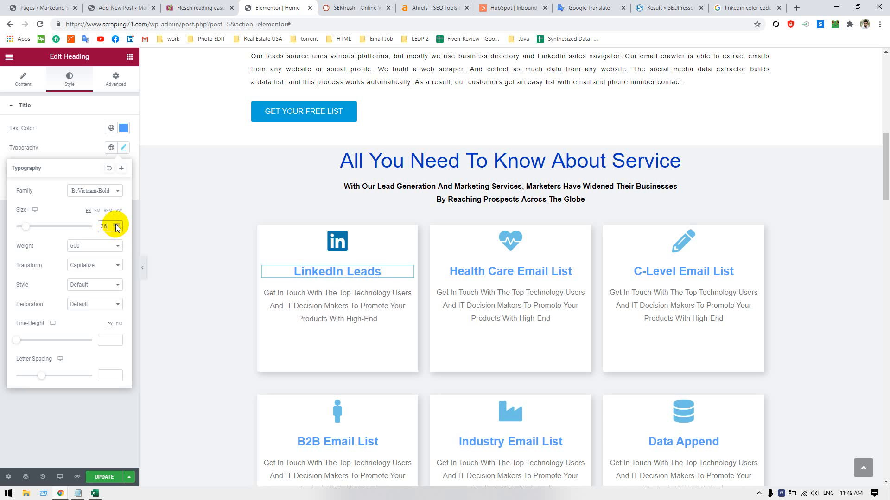
{"action": "left_click", "coordinate": [98, 245]}
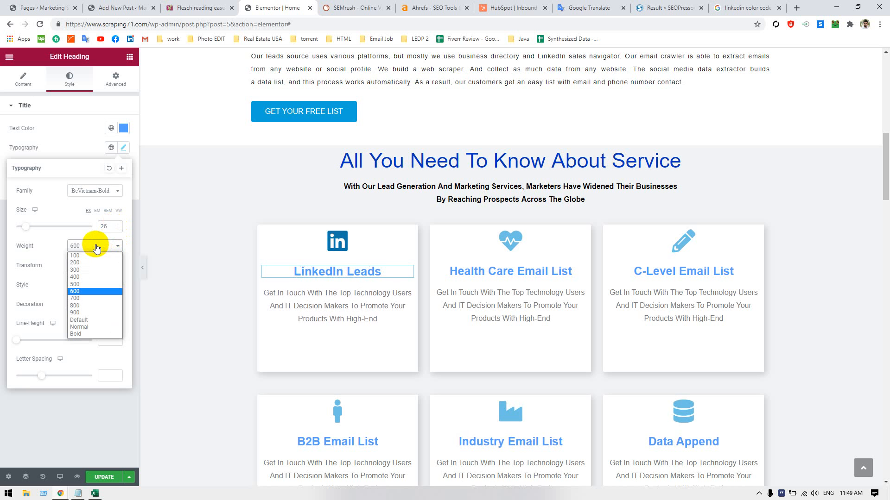
{"action": "left_click", "coordinate": [86, 278]}
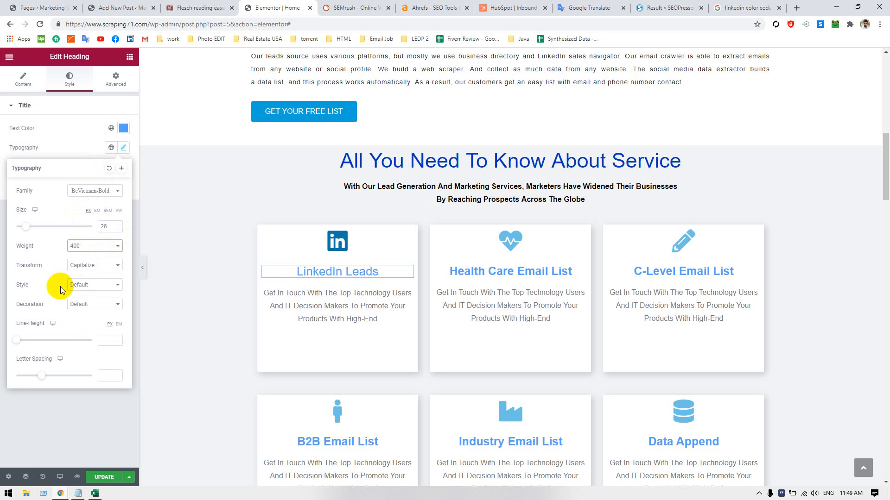
- Compare the BeVietnam Medium, SemiBold and Bold fonts on the LinkedIn Leads heading and keep BeVietnam-Medium as its font family
{"action": "left_click", "coordinate": [102, 194]}
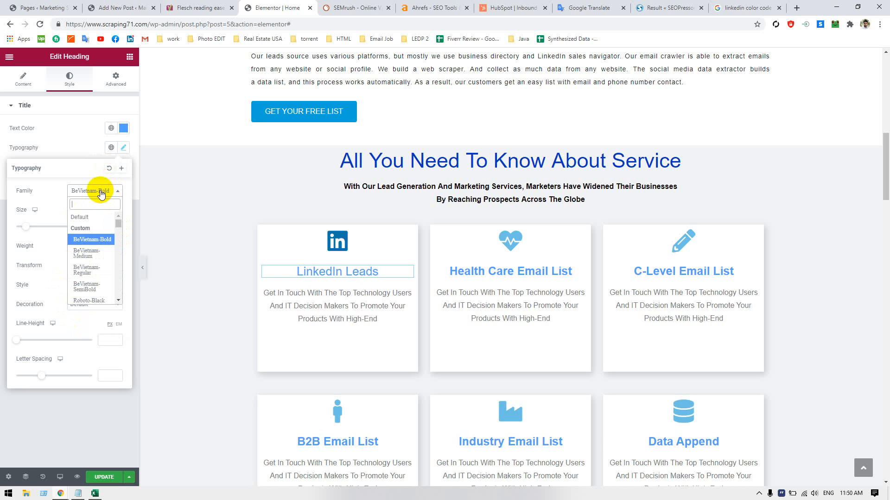
{"action": "left_click", "coordinate": [93, 253]}
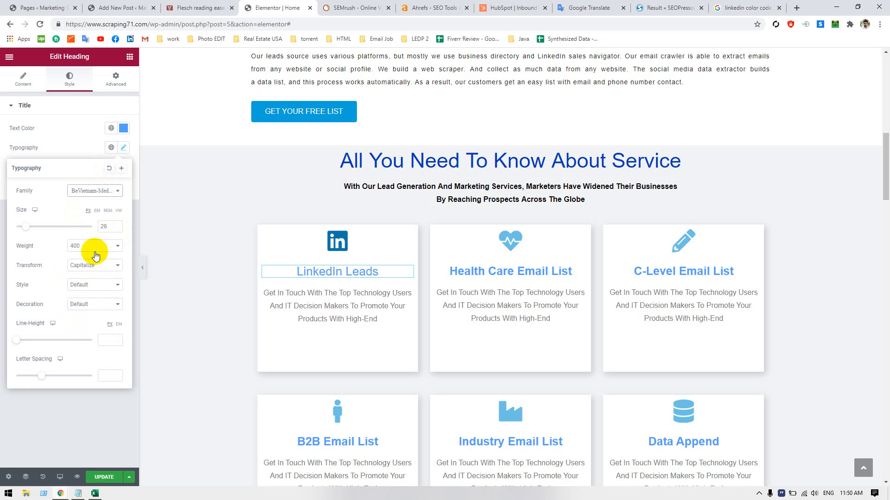
{"action": "left_click", "coordinate": [90, 188]}
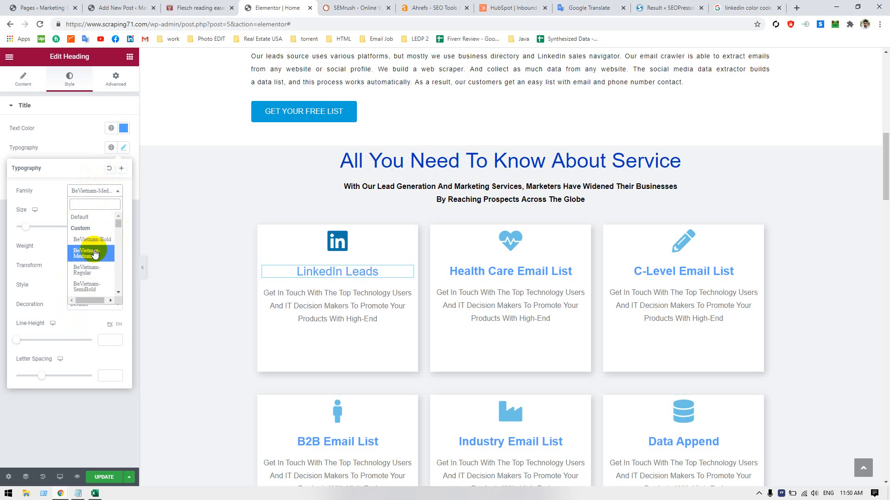
{"action": "left_click", "coordinate": [94, 287]}
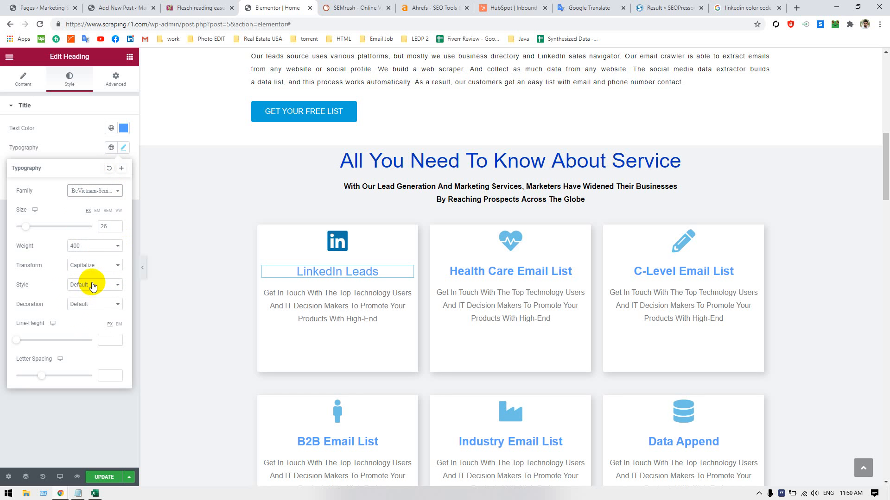
{"action": "left_click", "coordinate": [98, 194]}
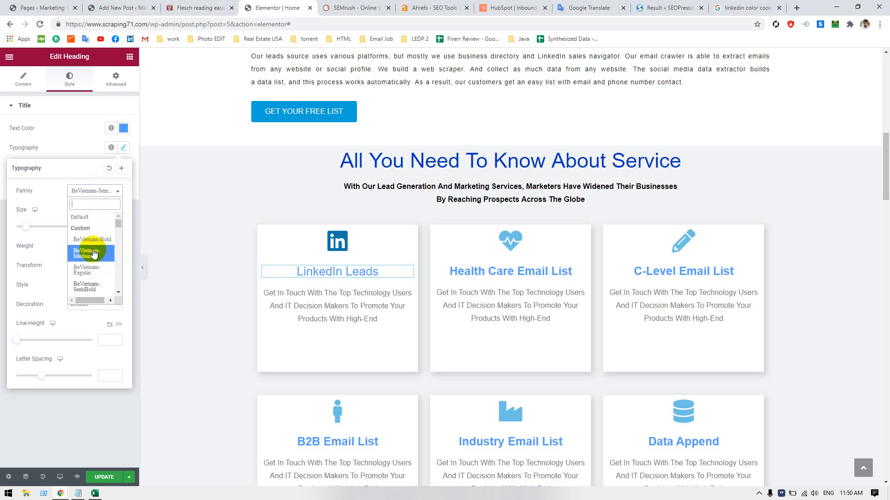
{"action": "left_click", "coordinate": [94, 244]}
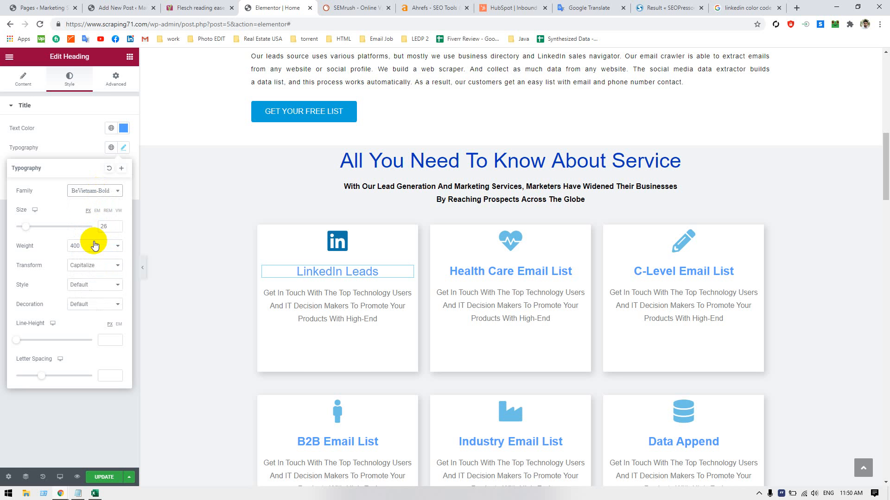
{"action": "left_click", "coordinate": [95, 190]}
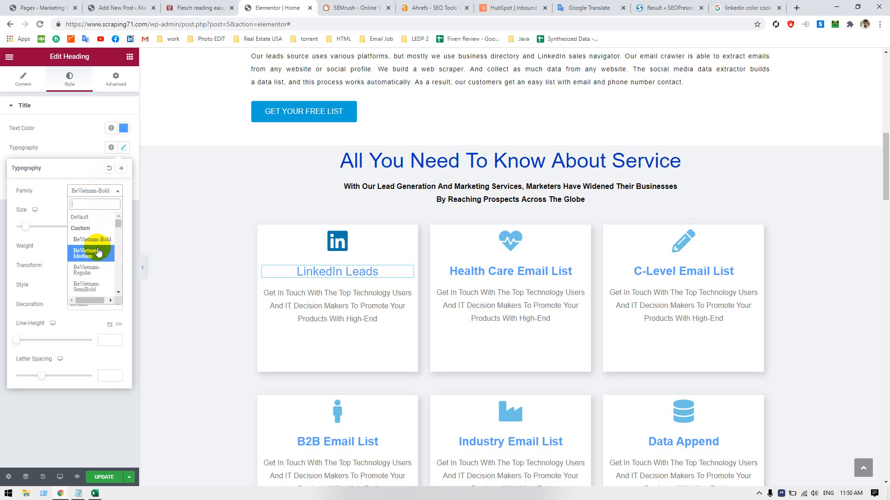
{"action": "left_click", "coordinate": [98, 254]}
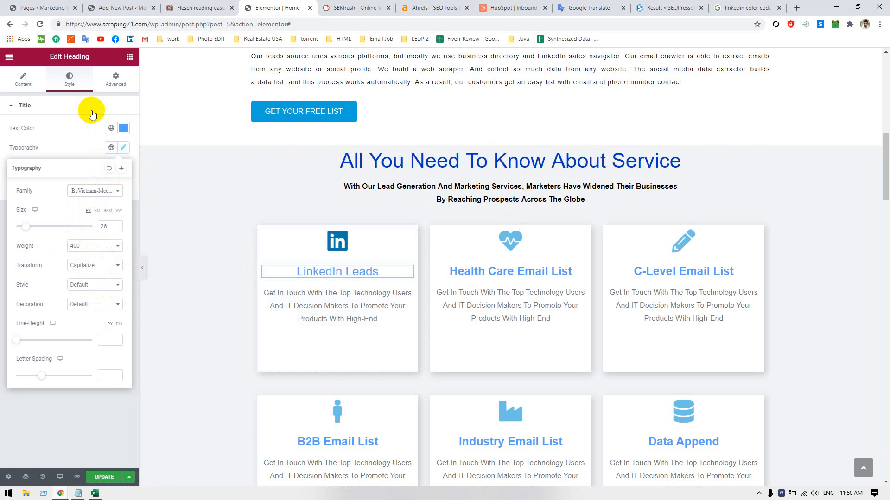
{"action": "left_click", "coordinate": [77, 142]}
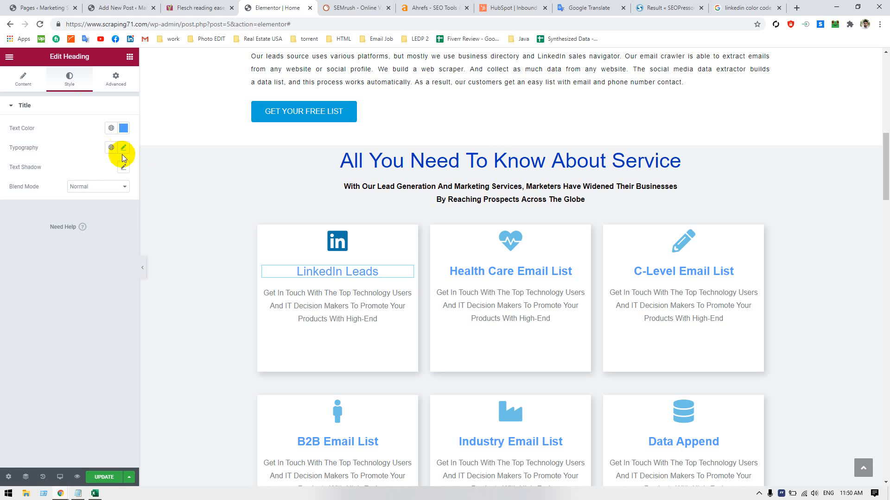
- Darken the text color of the LinkedIn Leads card's description to dark gray #545353
{"action": "left_click", "coordinate": [323, 308]}
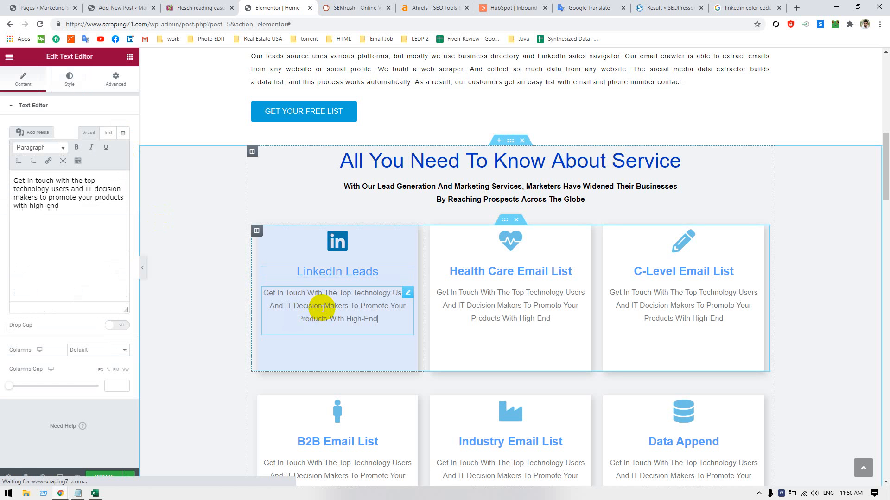
{"action": "left_click", "coordinate": [69, 80]}
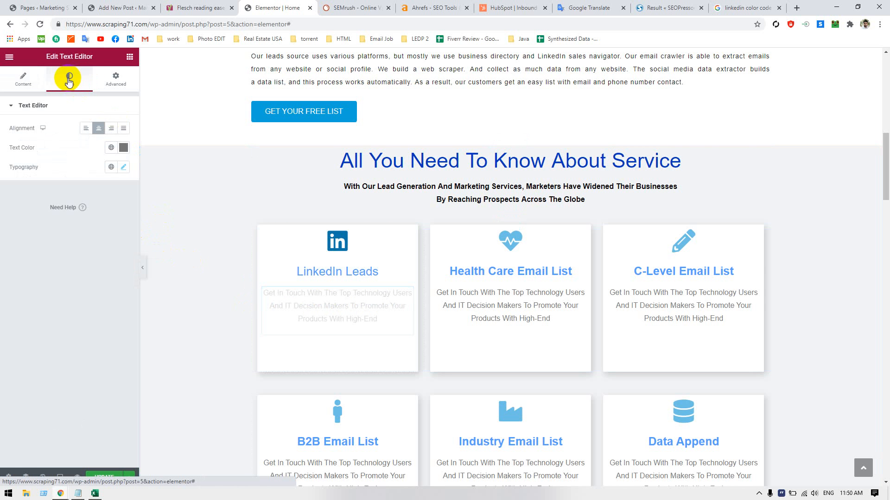
{"action": "left_click", "coordinate": [124, 148]}
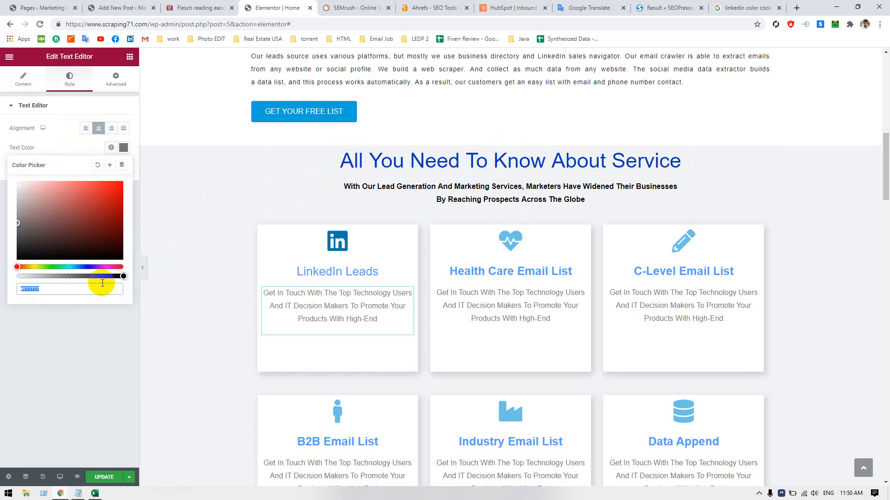
{"action": "left_click_drag", "start_coordinate": [16, 224], "coordinate": [20, 250]}
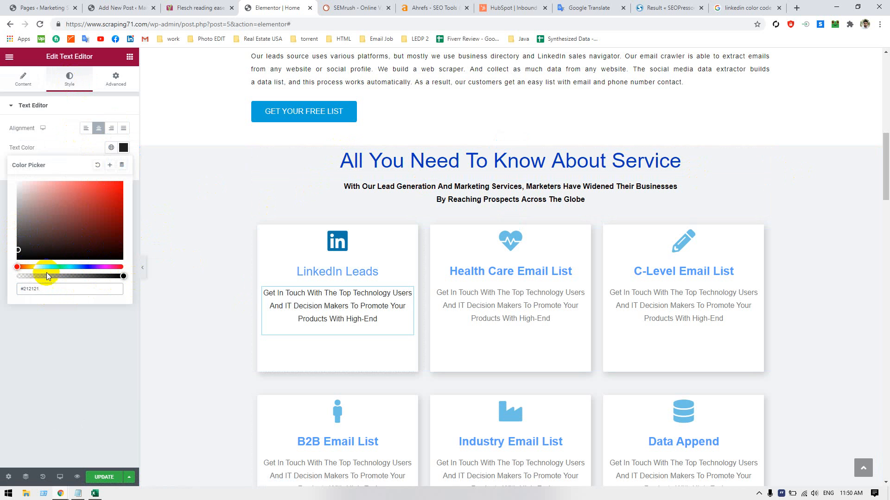
{"action": "left_click_drag", "start_coordinate": [19, 251], "coordinate": [17, 236]}
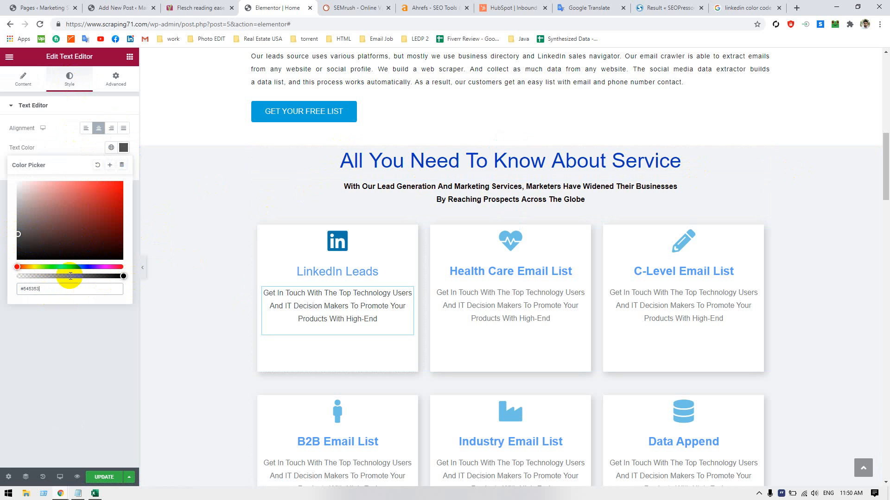
{"action": "left_click", "coordinate": [71, 321]}
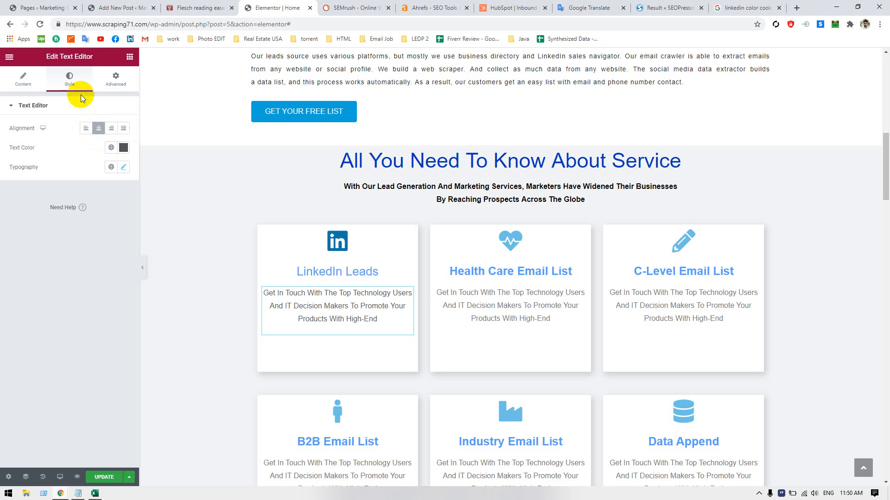
- Set the LinkedIn Leads description's font size to 13 px and its weight to 600
{"action": "left_click", "coordinate": [123, 167]}
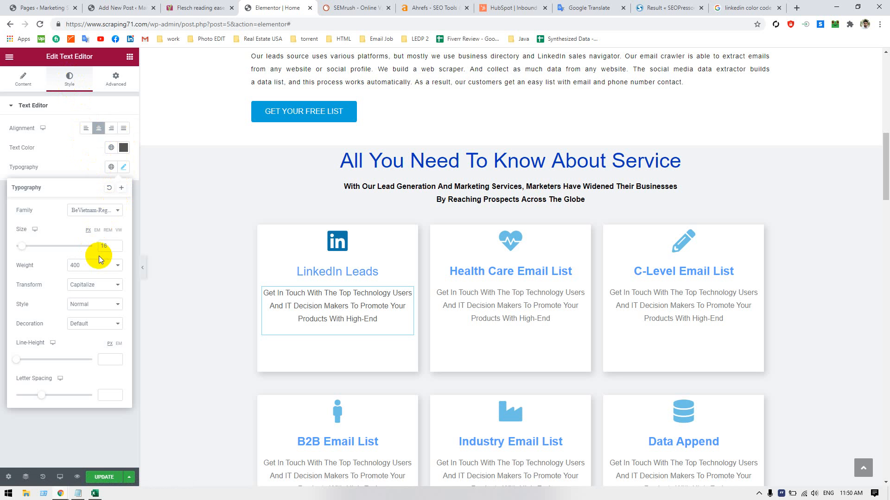
{"action": "left_click", "coordinate": [114, 248]}
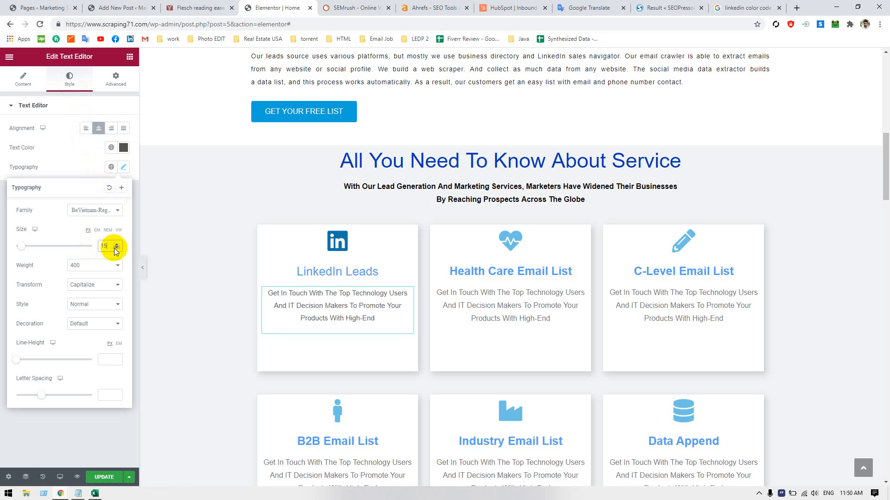
{"action": "left_click", "coordinate": [114, 248]}
{"action": "left_click", "coordinate": [114, 248]}
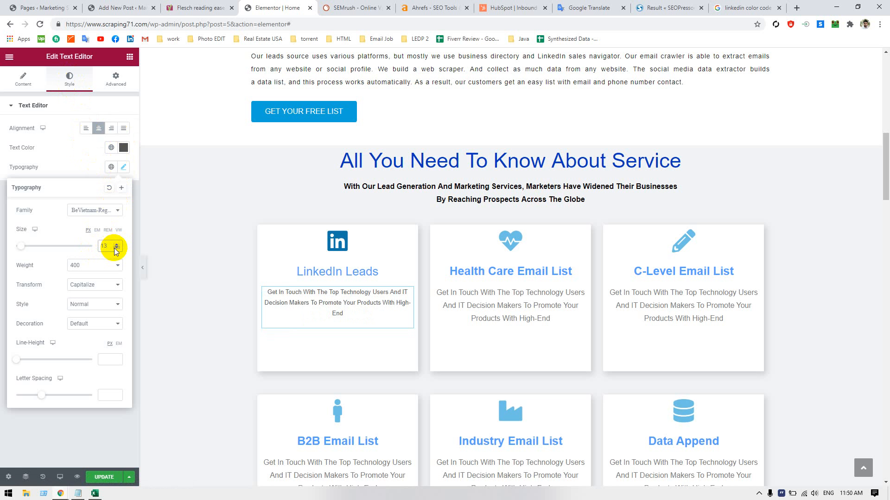
{"action": "left_click", "coordinate": [98, 267]}
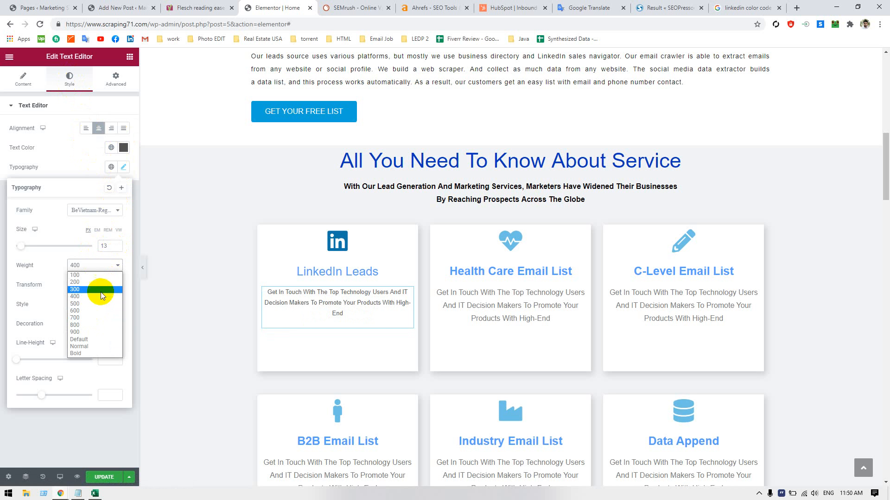
{"action": "left_click", "coordinate": [97, 310]}
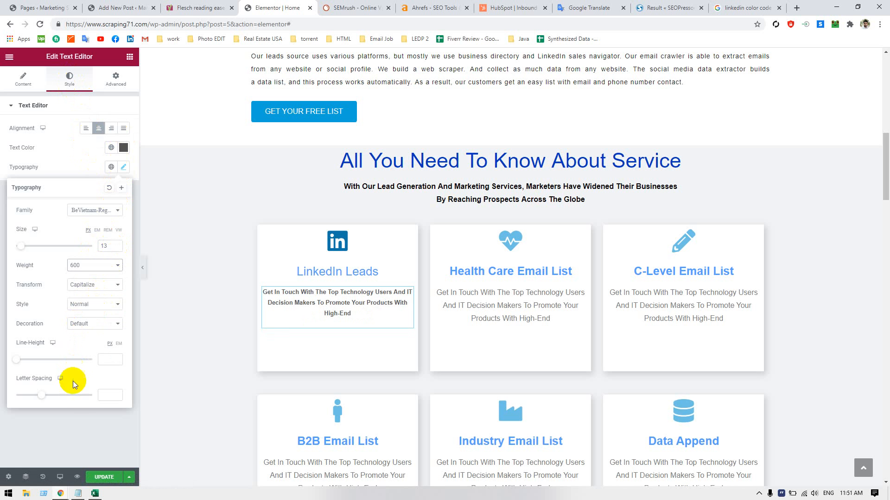
{"action": "left_click", "coordinate": [79, 439]}
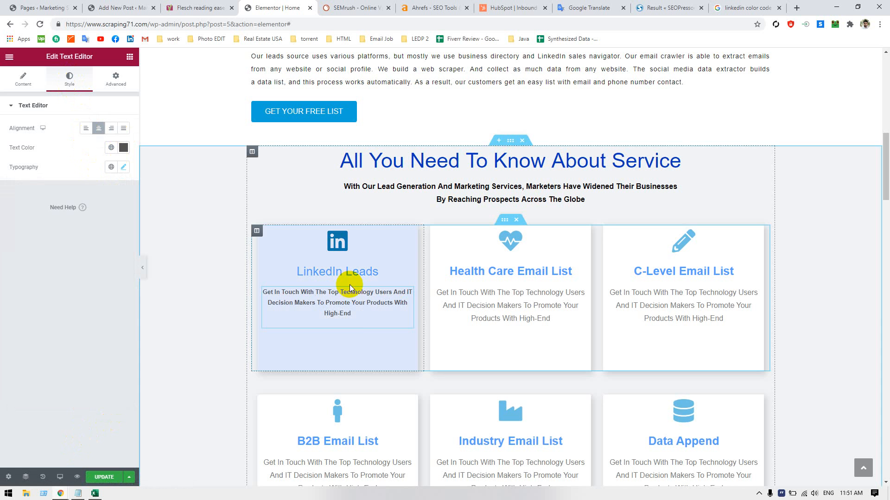
- Reduce the spacer below the LinkedIn Leads description to 30 px
{"action": "left_click", "coordinate": [408, 343]}
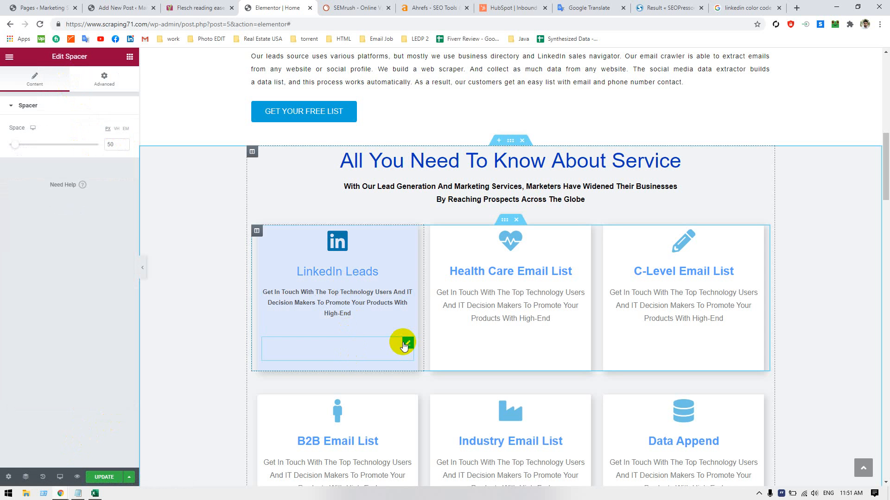
{"action": "left_click", "coordinate": [123, 145]}
{"action": "left_click", "coordinate": [123, 146]}
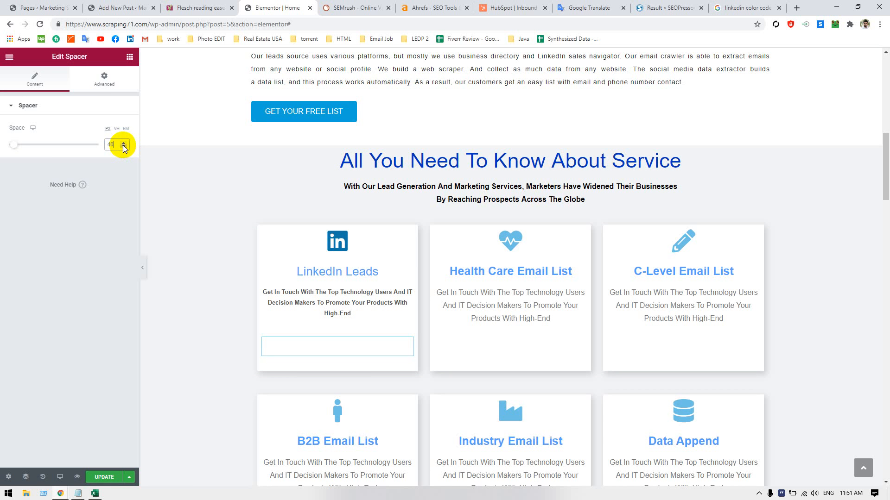
{"action": "left_click", "coordinate": [124, 147]}
{"action": "left_click", "coordinate": [123, 147]}
{"action": "left_click", "coordinate": [124, 147]}
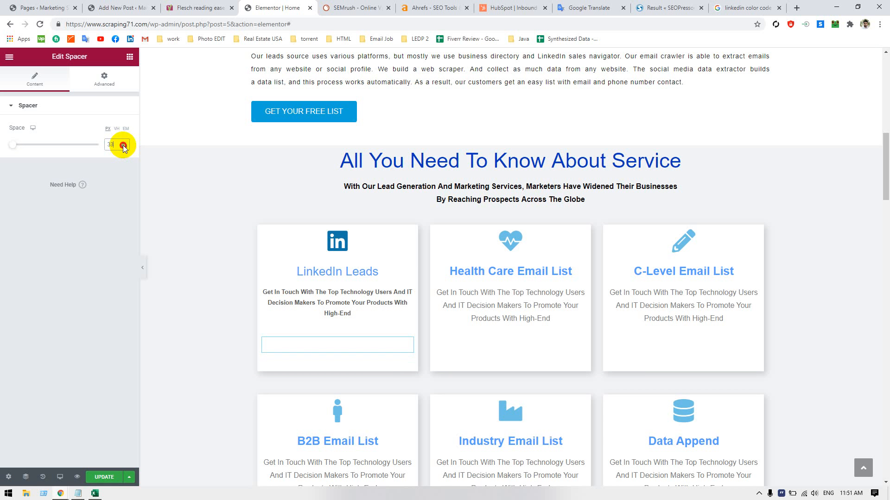
{"action": "left_click", "coordinate": [123, 147]}
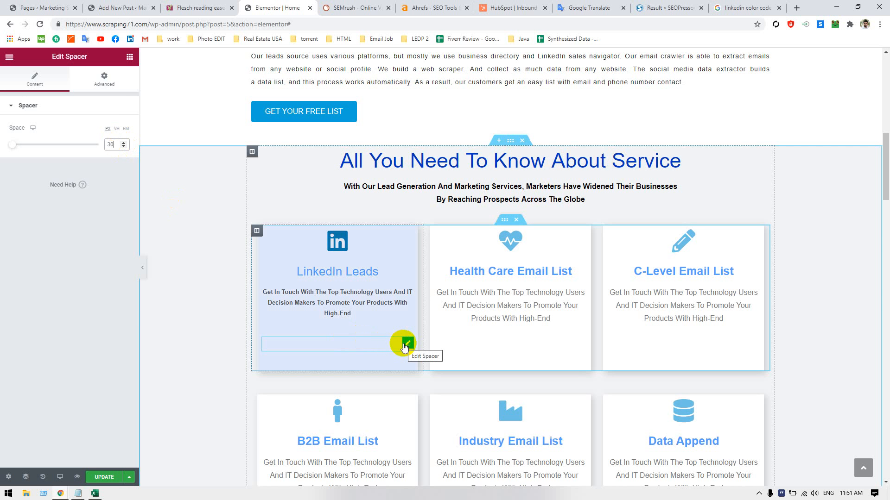
- Duplicate the LinkedIn Leads card's spacer, place the copy above the LinkedIn icon, and preview the section at full width
{"action": "right_click", "coordinate": [406, 349]}
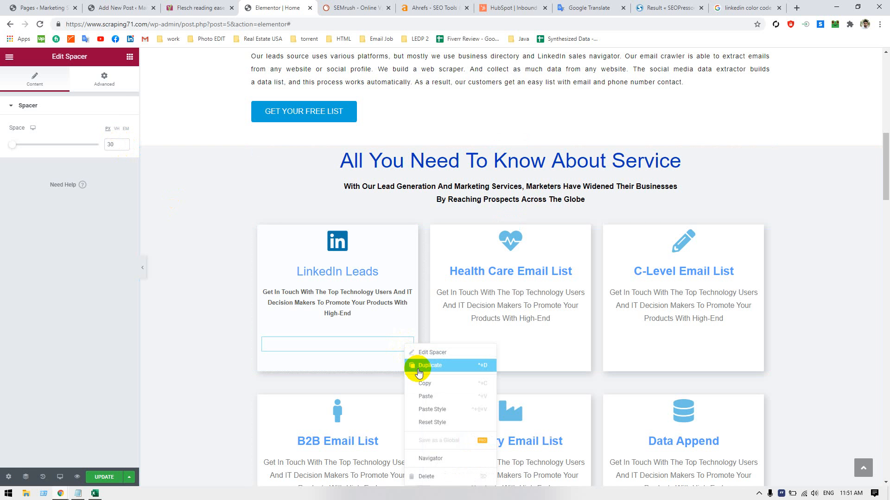
{"action": "left_click", "coordinate": [409, 365]}
{"action": "left_click_drag", "start_coordinate": [410, 365], "coordinate": [328, 230]}
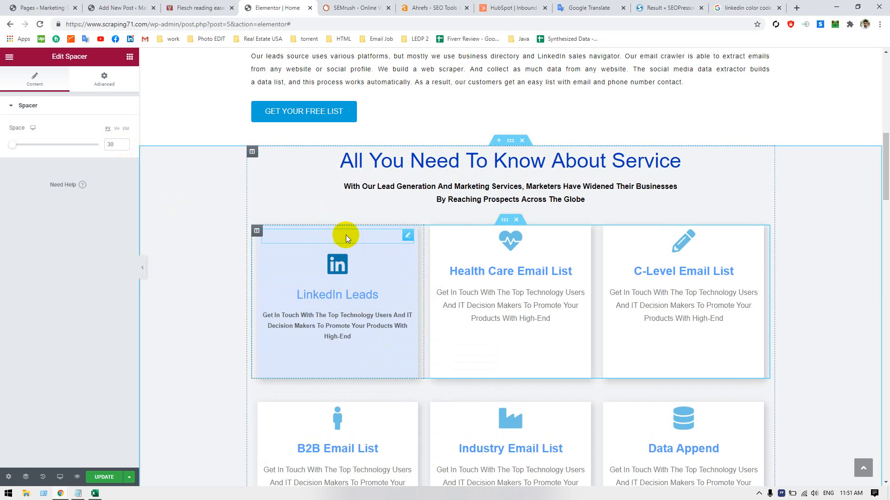
{"action": "left_click", "coordinate": [143, 268]}
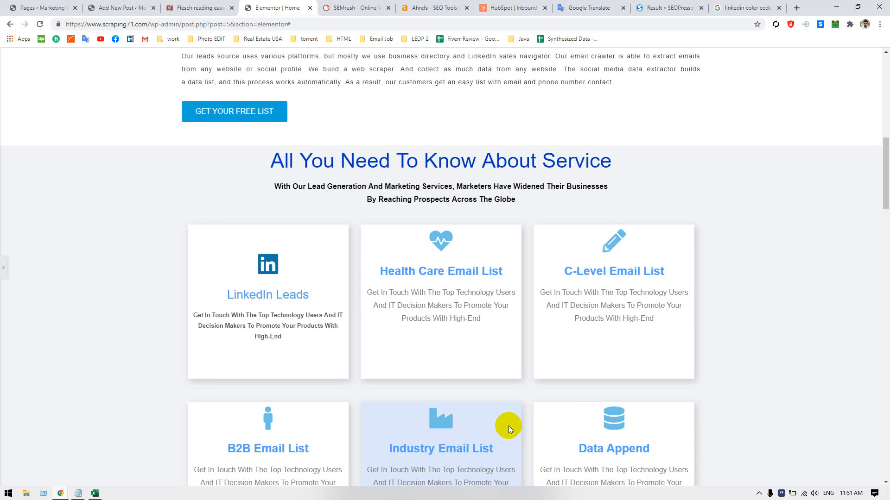
{"action": "left_click", "coordinate": [6, 270]}
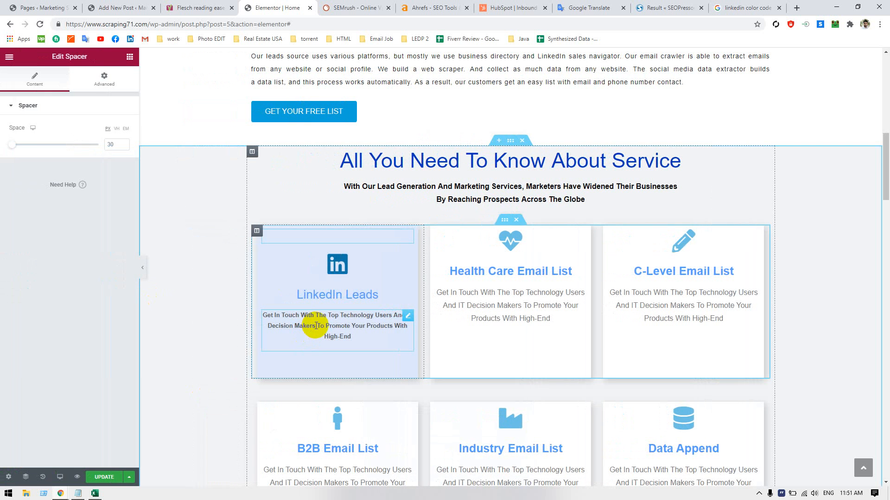
- Try left alignment on the LinkedIn Leads description, restore center alignment, and preview the section at full width
{"action": "left_click", "coordinate": [316, 326]}
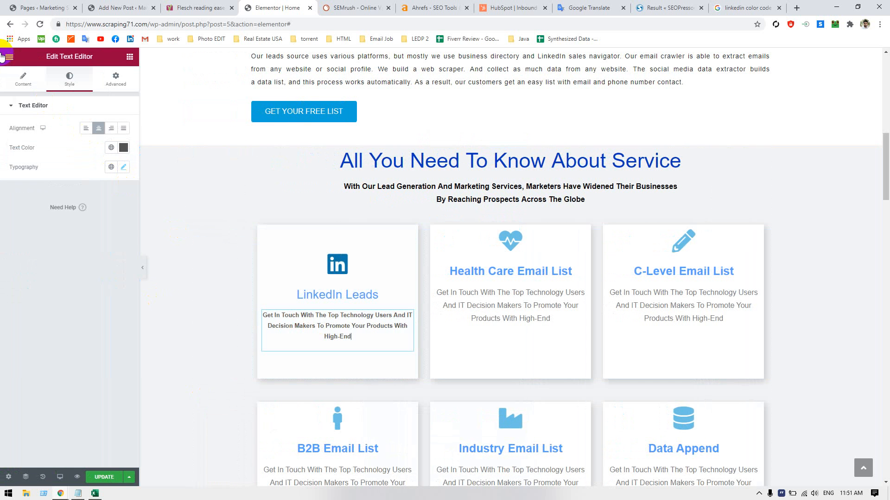
{"action": "left_click", "coordinate": [28, 80]}
{"action": "left_click", "coordinate": [69, 79]}
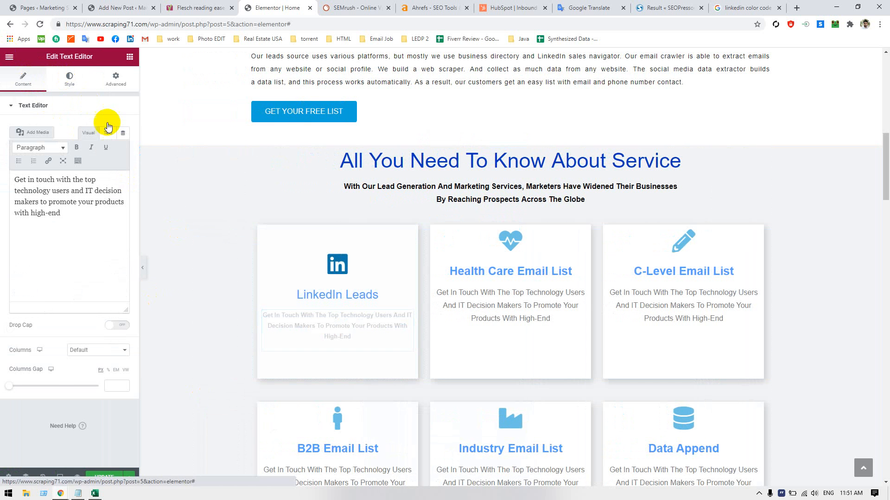
{"action": "left_click", "coordinate": [87, 129]}
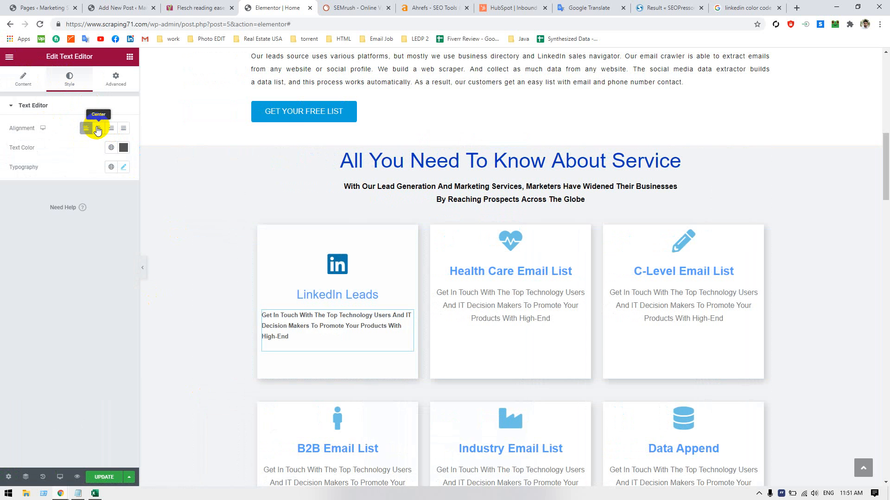
{"action": "left_click", "coordinate": [98, 130]}
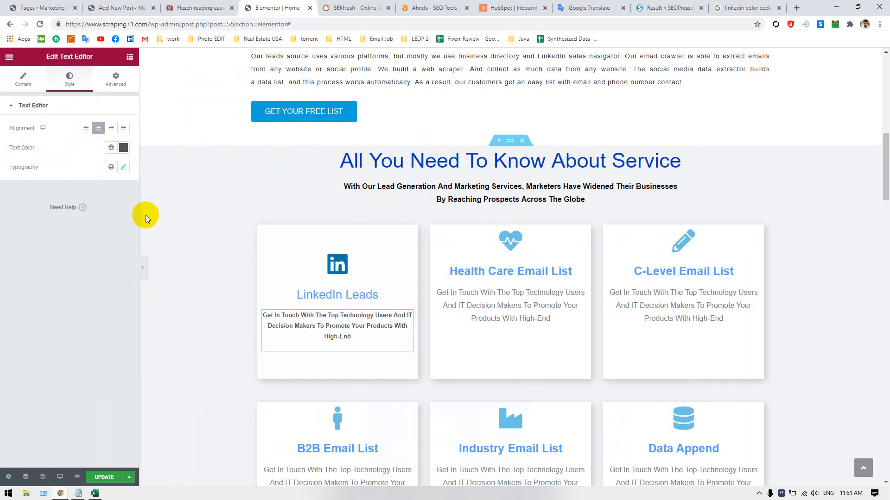
{"action": "left_click", "coordinate": [143, 268]}
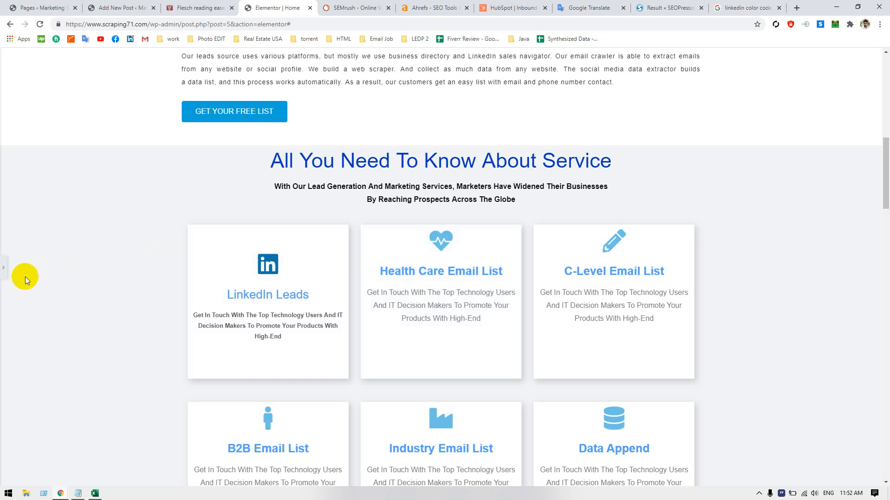
{"action": "left_click", "coordinate": [4, 267]}
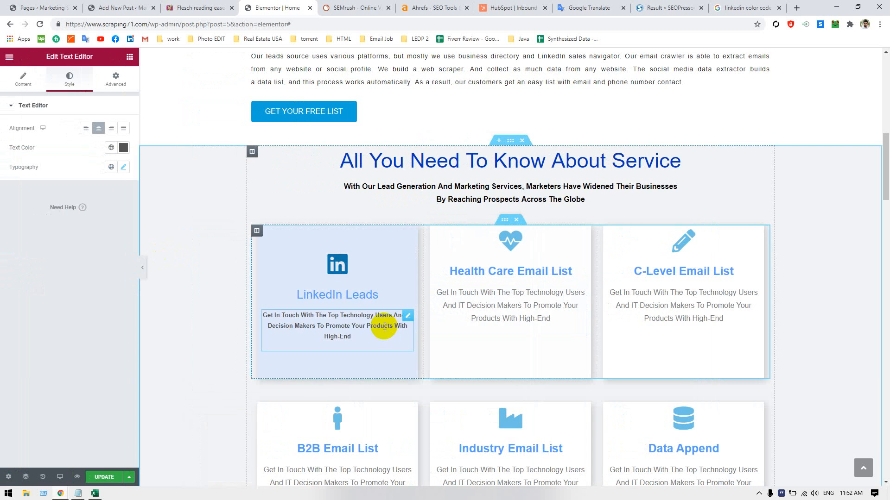
- Open the LinkedIn Leads description's content for editing and search Google for "Linkedin Leads" in the browser
{"action": "left_click", "coordinate": [339, 327]}
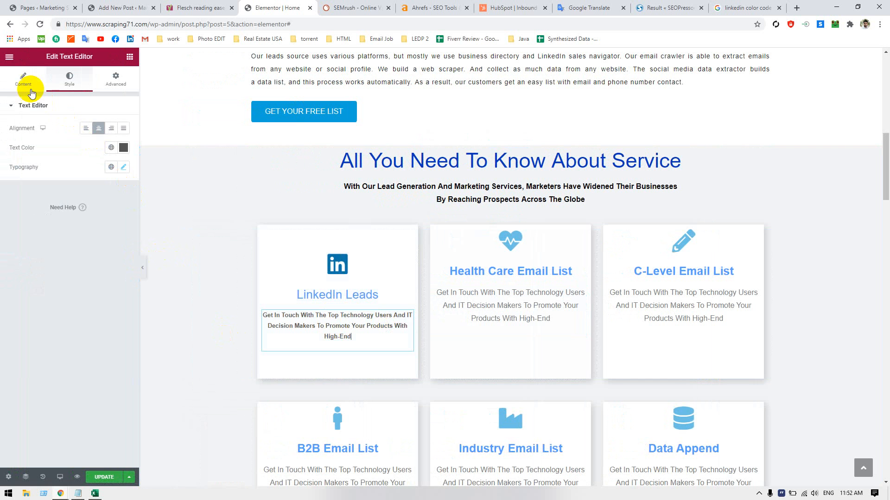
{"action": "left_click", "coordinate": [20, 81]}
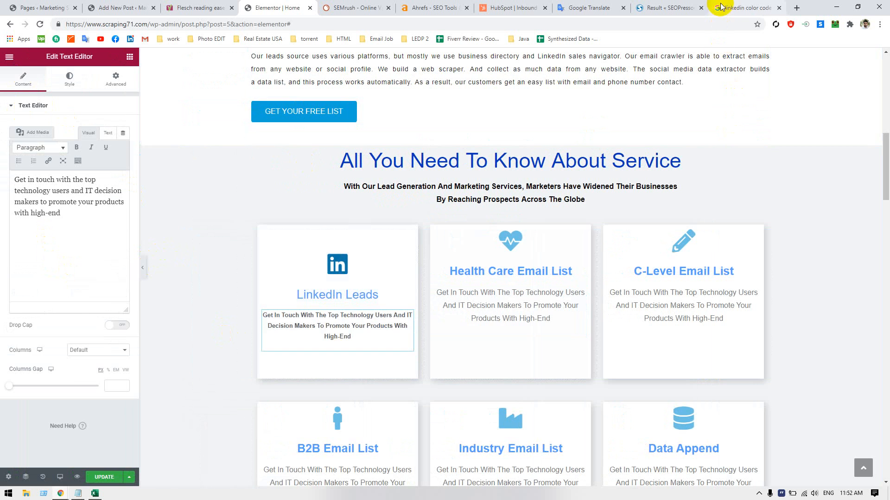
{"action": "left_click", "coordinate": [743, 7]}
{"action": "triple_click", "coordinate": [223, 71]}
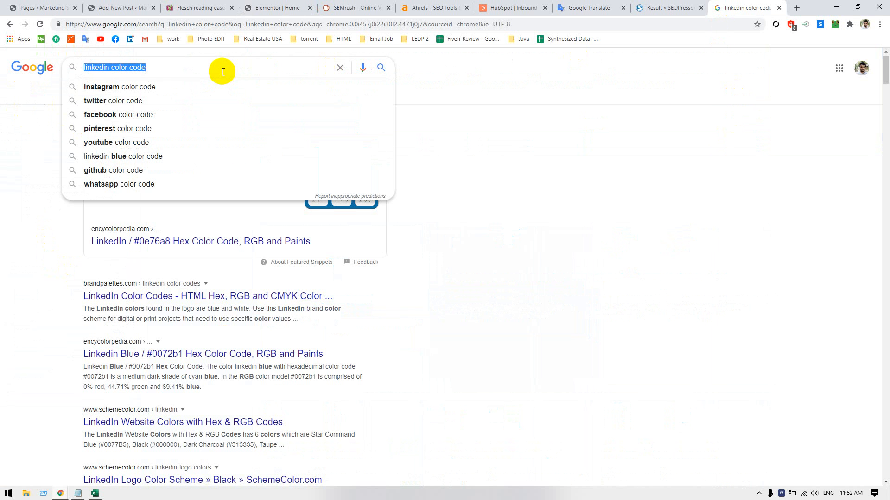
{"action": "key", "text": "BackSpace"}
{"action": "type", "text": "Linke"}
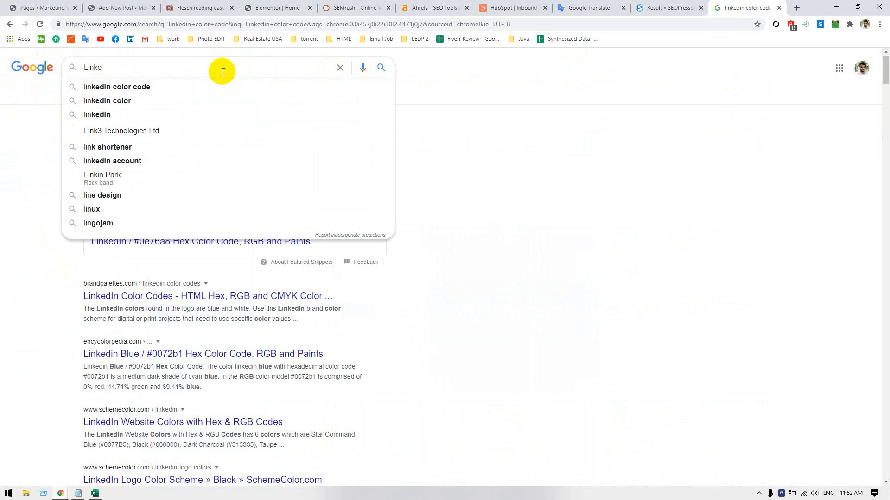
{"action": "type", "text": "din Leads"}
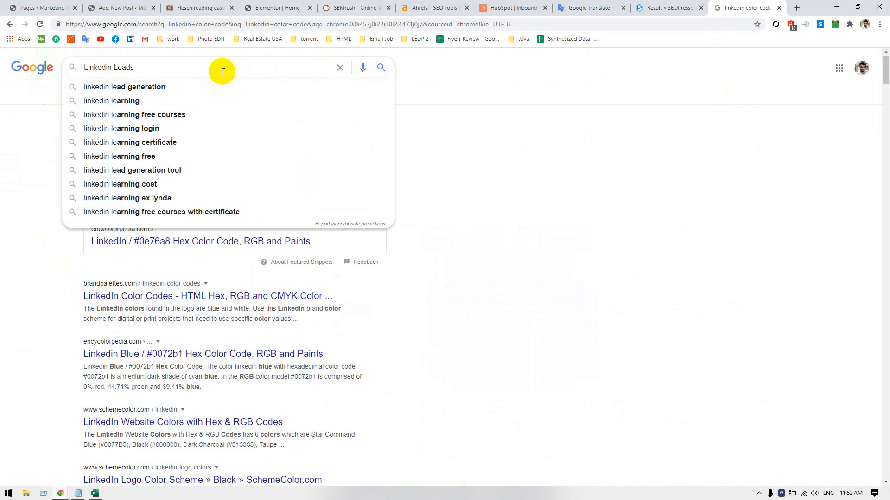
{"action": "key", "text": "Return"}
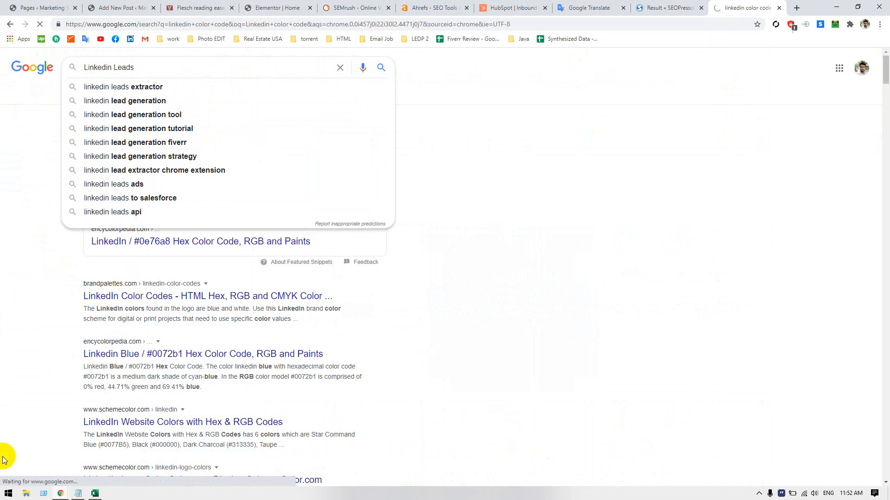
- Switch to the Excel workbook lead filtered.xlsx and search through its keyword list for "linkedin" matches
{"action": "left_click", "coordinate": [94, 494]}
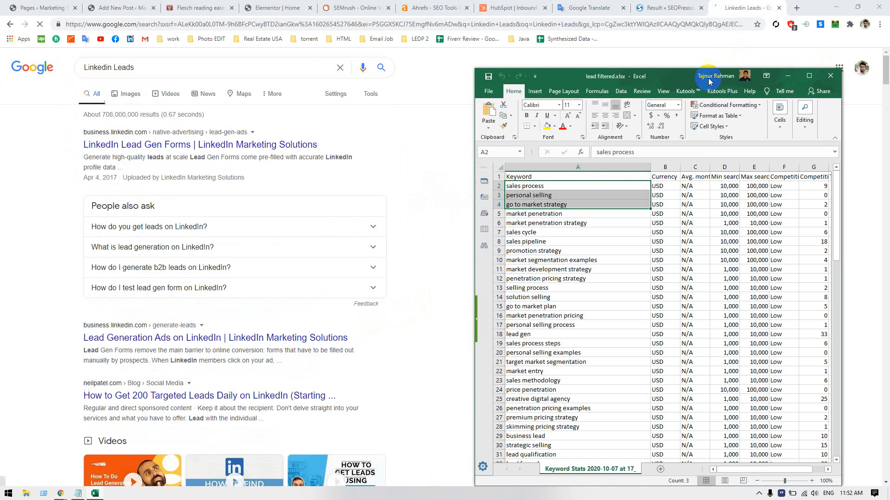
{"action": "left_click_drag", "start_coordinate": [662, 74], "coordinate": [359, 46]}
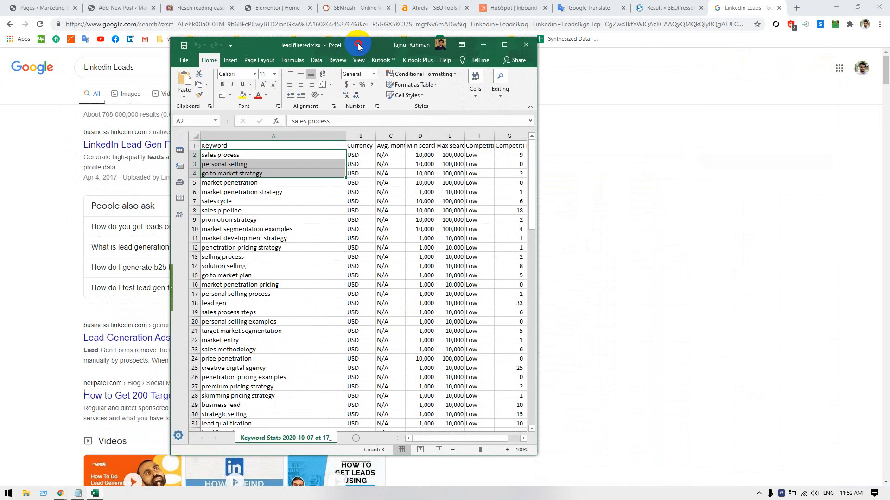
{"action": "left_click", "coordinate": [303, 233]}
{"action": "key", "text": "ctrl+f"}
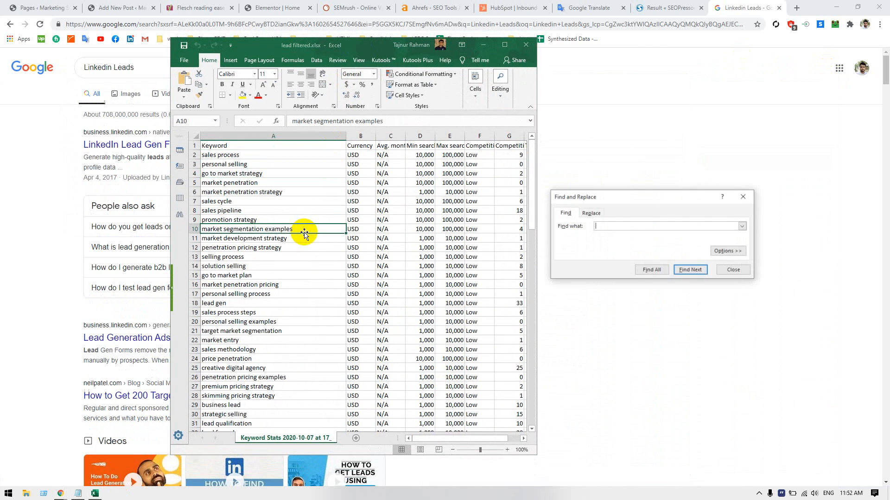
{"action": "type", "text": "linkedin"}
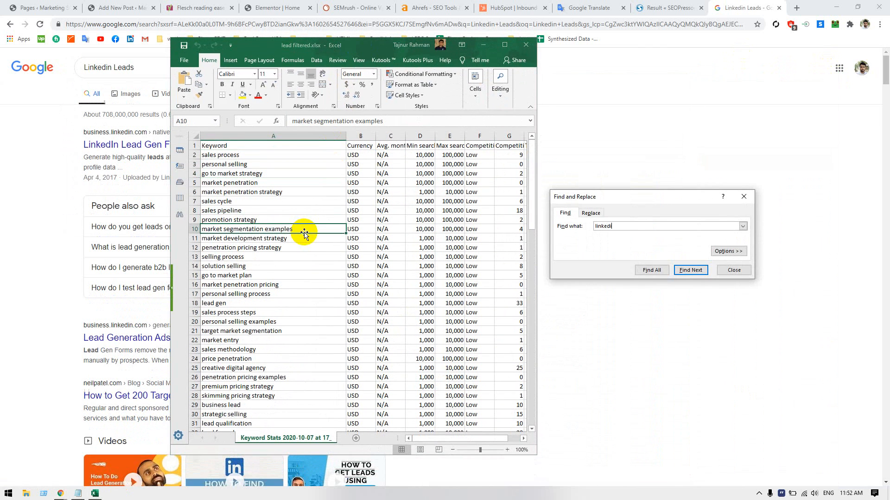
{"action": "left_click", "coordinate": [689, 271]}
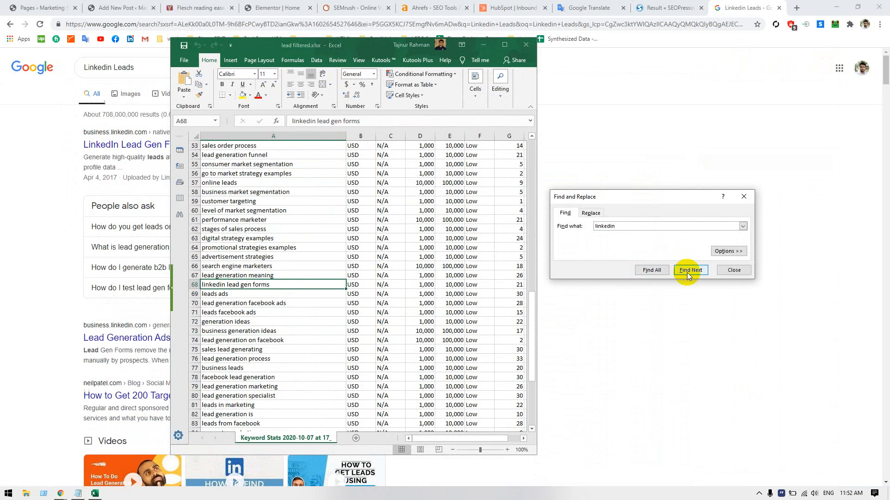
{"action": "left_click", "coordinate": [689, 271]}
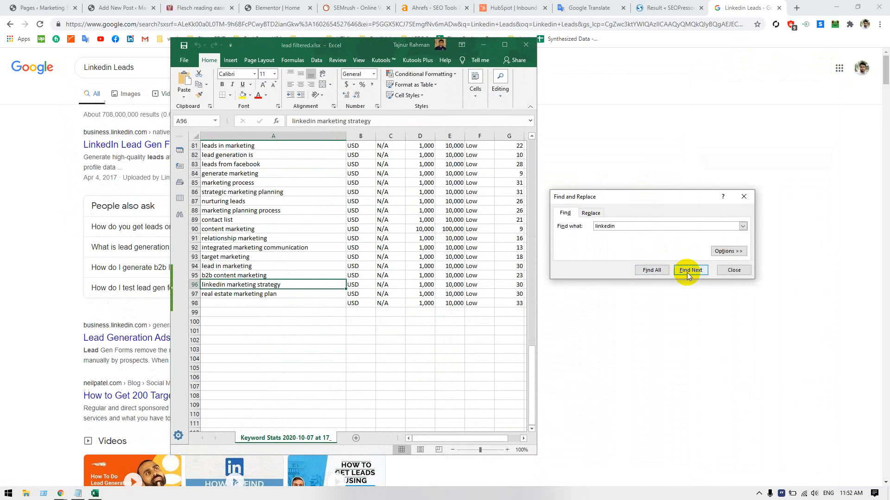
{"action": "left_click", "coordinate": [689, 275]}
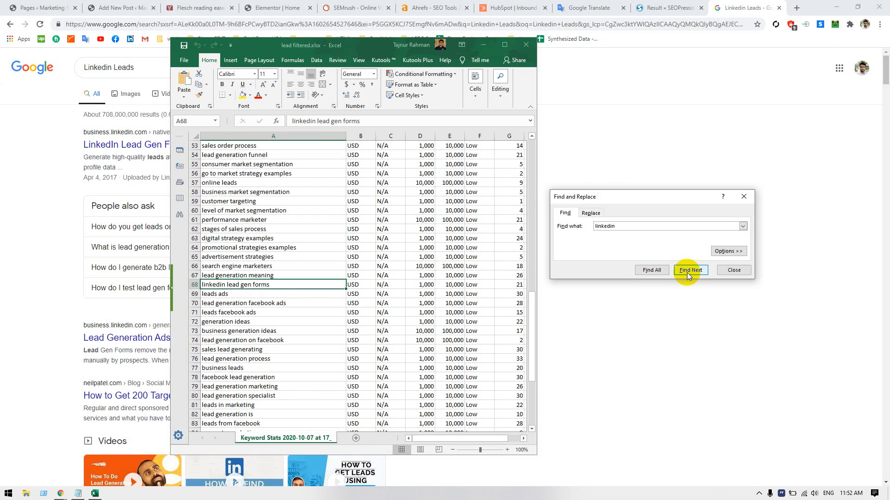
{"action": "left_click", "coordinate": [689, 275]}
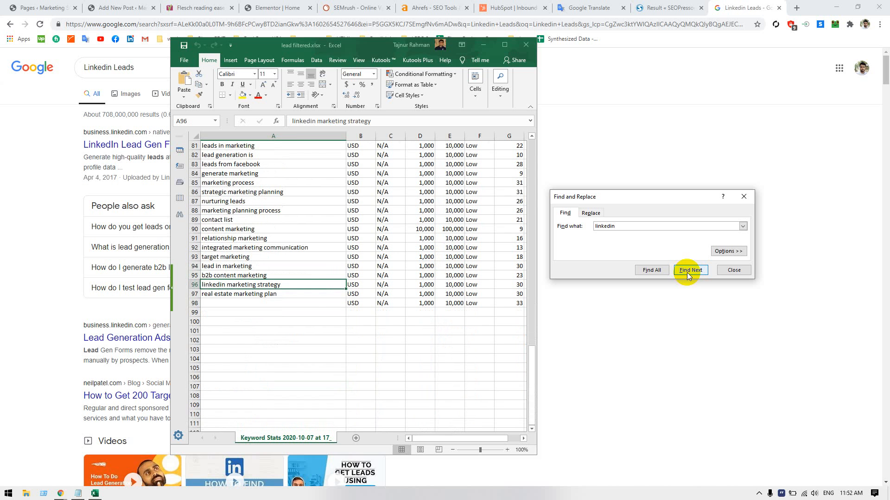
- Highlight the "linkedin marketing strategy" and "linkedin lead gen forms" keyword cells in yellow, and close the search dialog
{"action": "left_click", "coordinate": [242, 96]}
{"action": "left_click", "coordinate": [690, 270]}
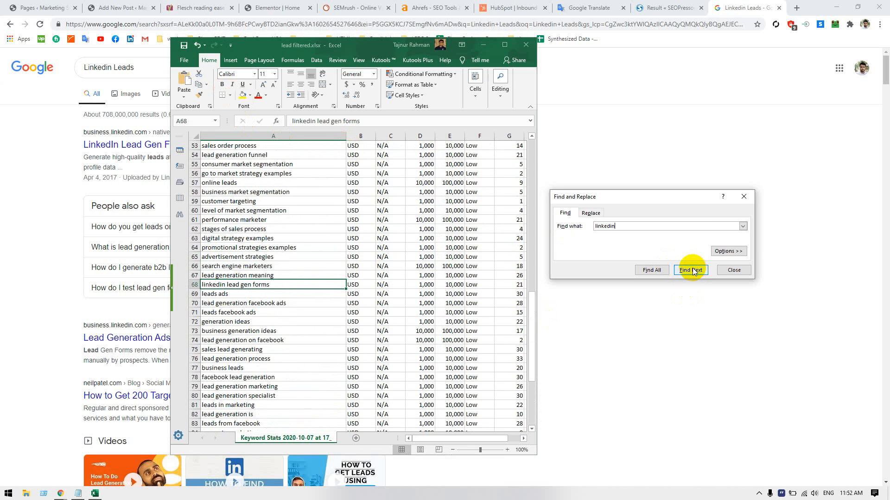
{"action": "left_click", "coordinate": [243, 95]}
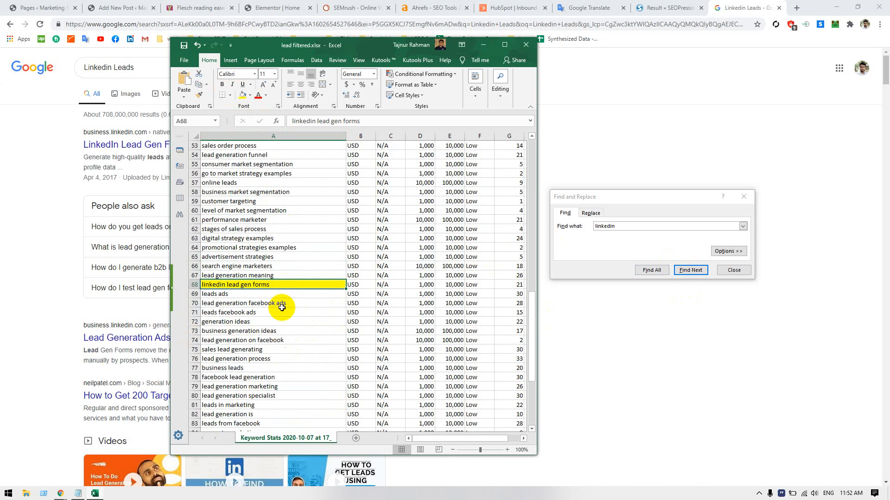
{"action": "scroll", "coordinate": [342, 282], "scroll_direction": "down", "scroll_amount": 5}
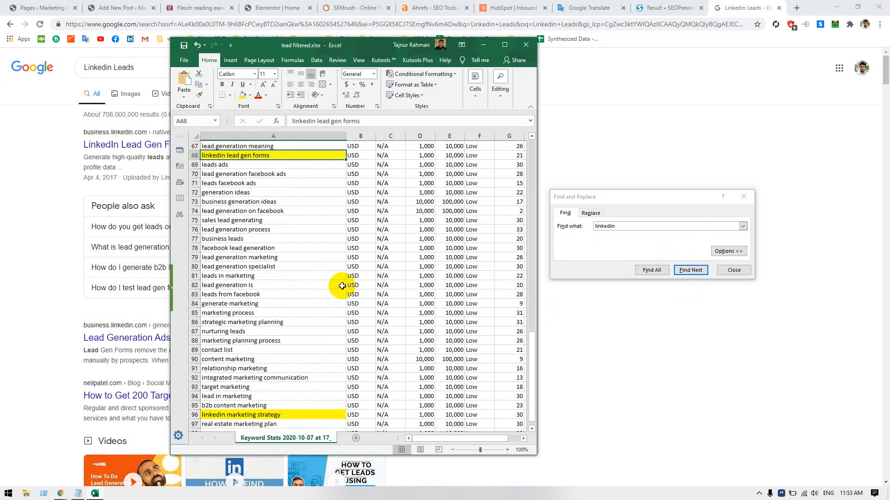
{"action": "scroll", "coordinate": [341, 282], "scroll_direction": "down", "scroll_amount": 1}
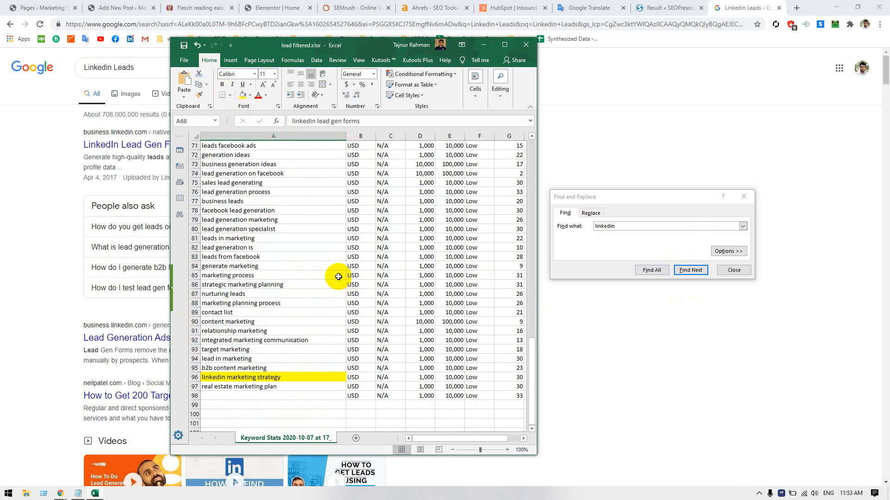
{"action": "scroll", "coordinate": [337, 280], "scroll_direction": "up", "scroll_amount": 1}
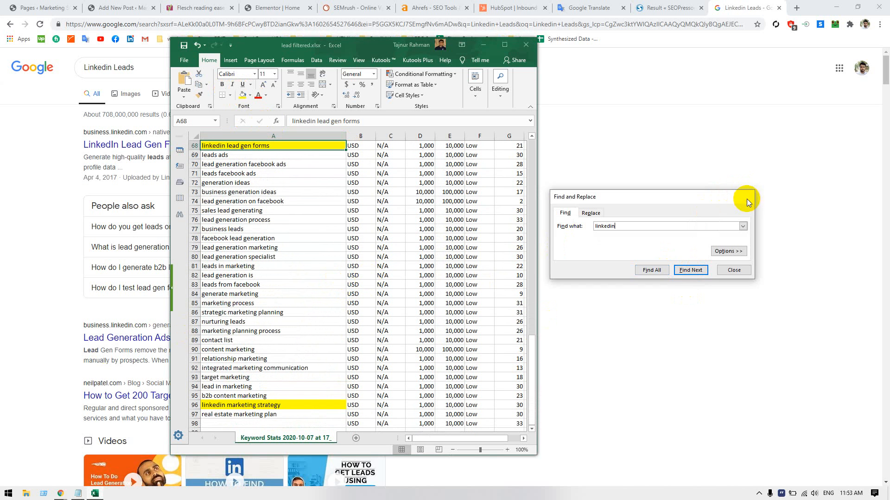
{"action": "left_click", "coordinate": [745, 198]}
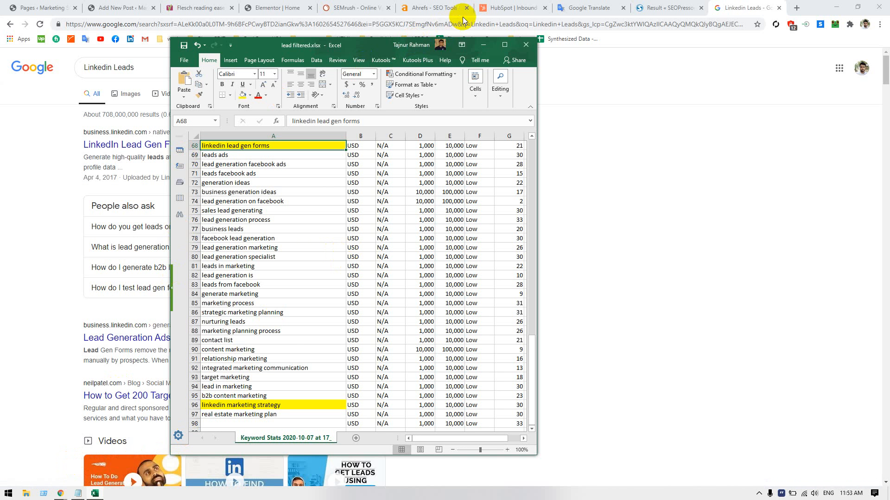
- Switch to the browser, check the LinkedIn Leads description in Elementor, and search Google for "Lead Gen Forms" copied from the first result's snippet
{"action": "left_click", "coordinate": [199, 9]}
{"action": "left_click", "coordinate": [252, 8]}
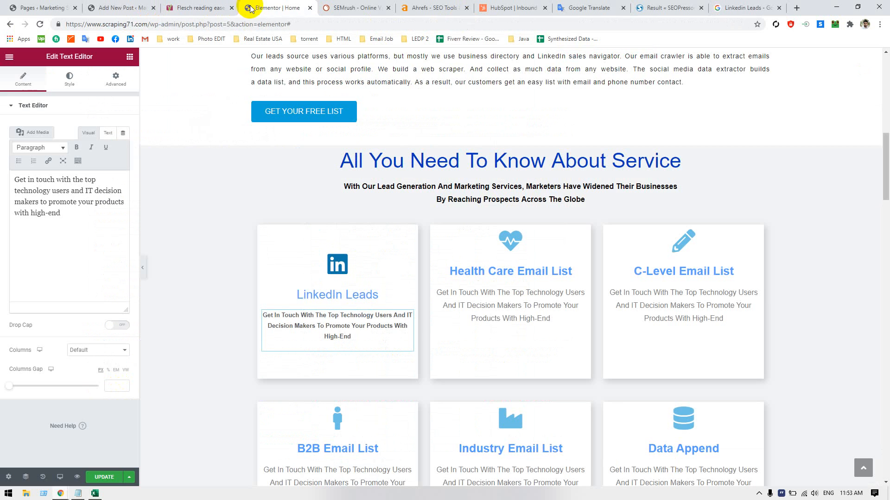
{"action": "left_click", "coordinate": [745, 8]}
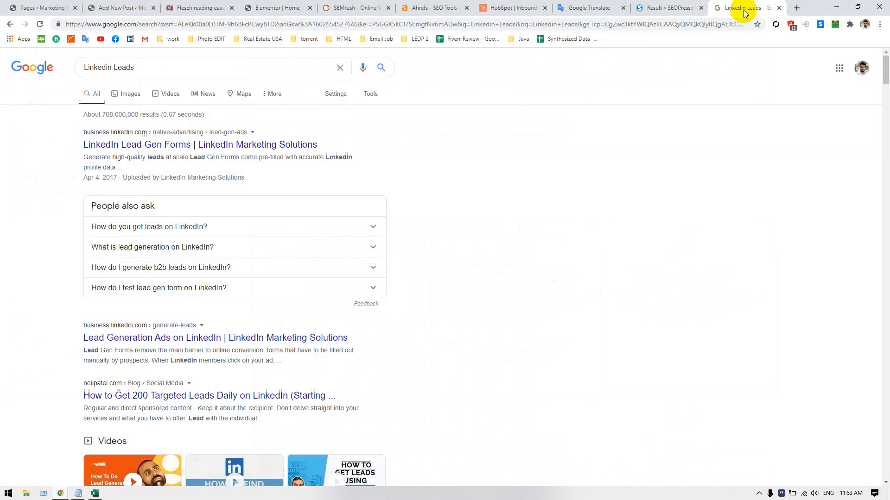
{"action": "left_click", "coordinate": [156, 67]}
{"action": "left_click", "coordinate": [17, 240]}
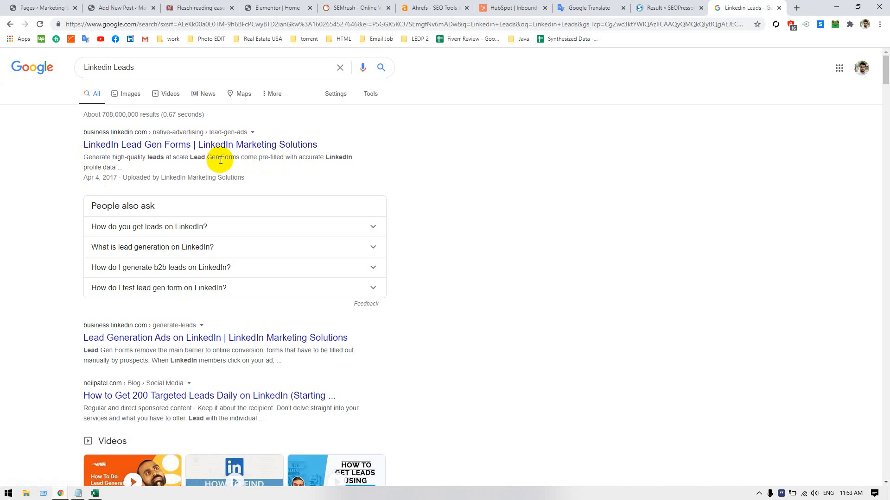
{"action": "left_click_drag", "start_coordinate": [191, 158], "coordinate": [226, 159]}
{"action": "key", "text": "ctrl+c"}
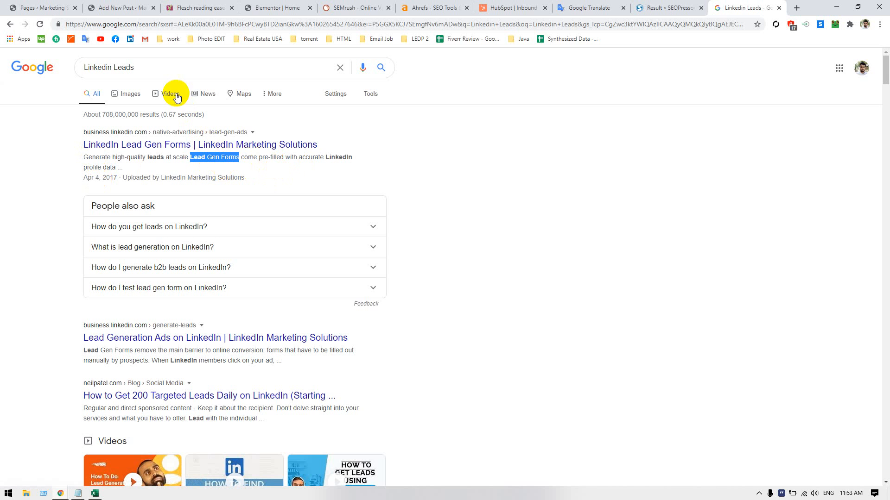
{"action": "left_click", "coordinate": [163, 65]}
{"action": "triple_click", "coordinate": [162, 65]}
{"action": "key", "text": "ctrl+v"}
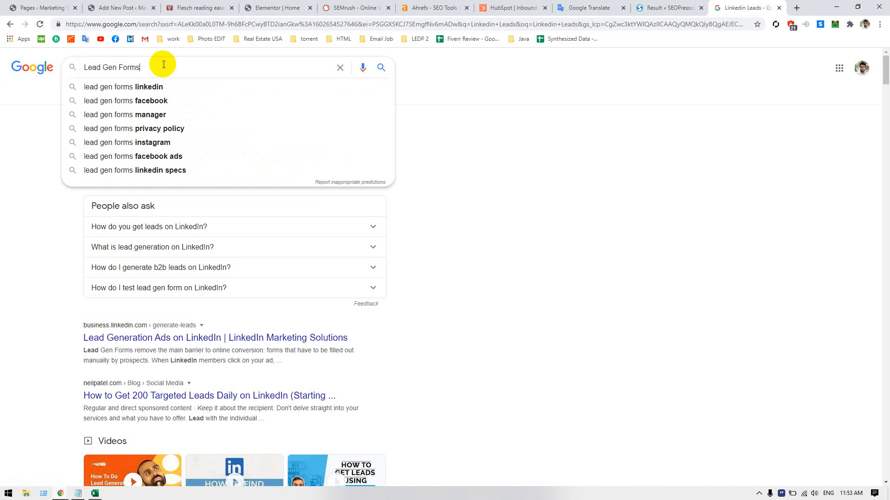
{"action": "key", "text": "Return"}
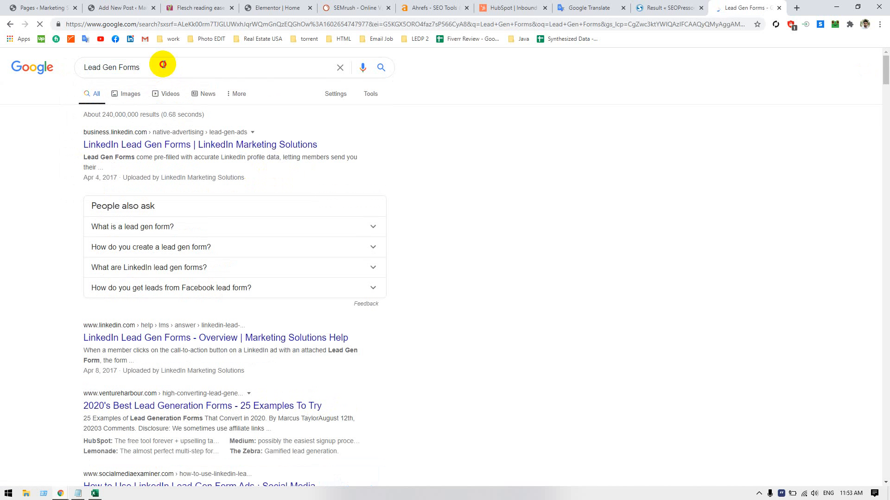
- Search Google for "Lead Gen Forms linkedin", and repeat the search reworded as "linkedin Lead Gen Forms"
{"action": "left_click", "coordinate": [166, 64]}
{"action": "type", "text": "linkedin"}
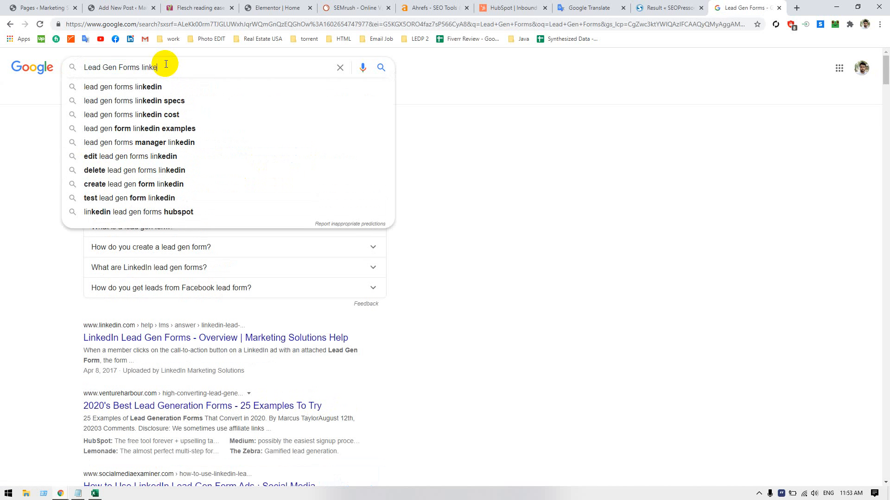
{"action": "key", "text": "Return"}
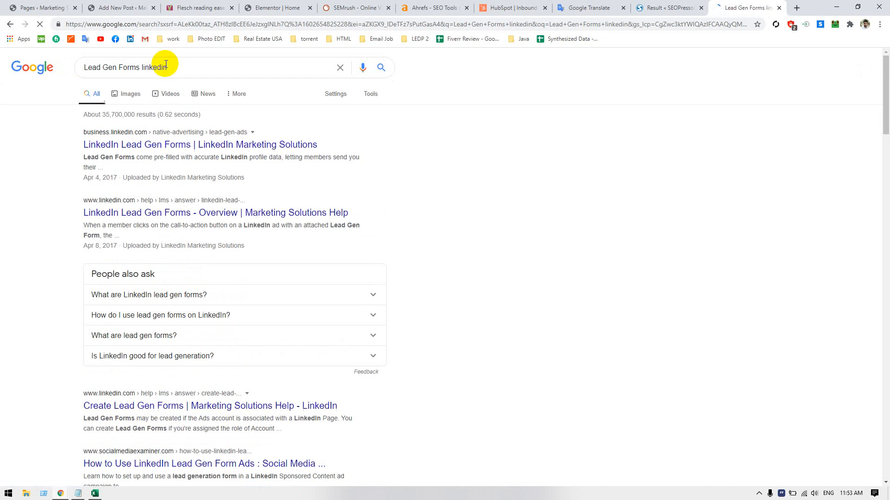
{"action": "double_click", "coordinate": [162, 65]}
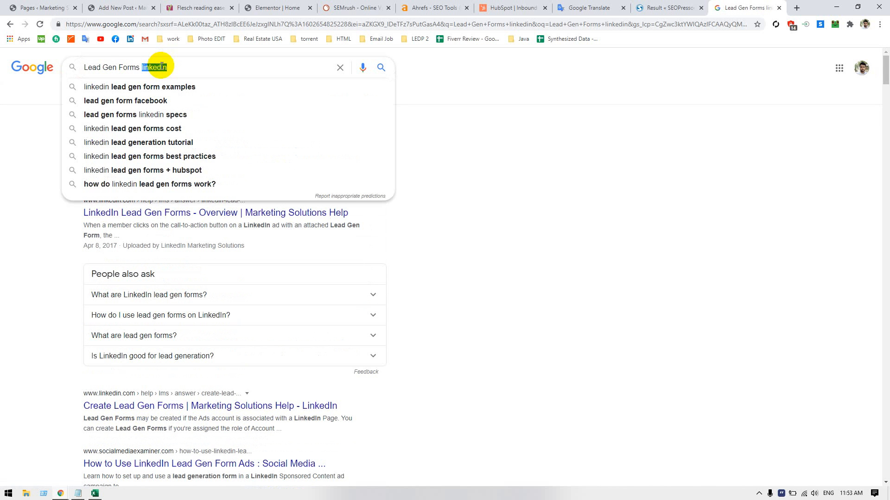
{"action": "key", "text": "BackSpace"}
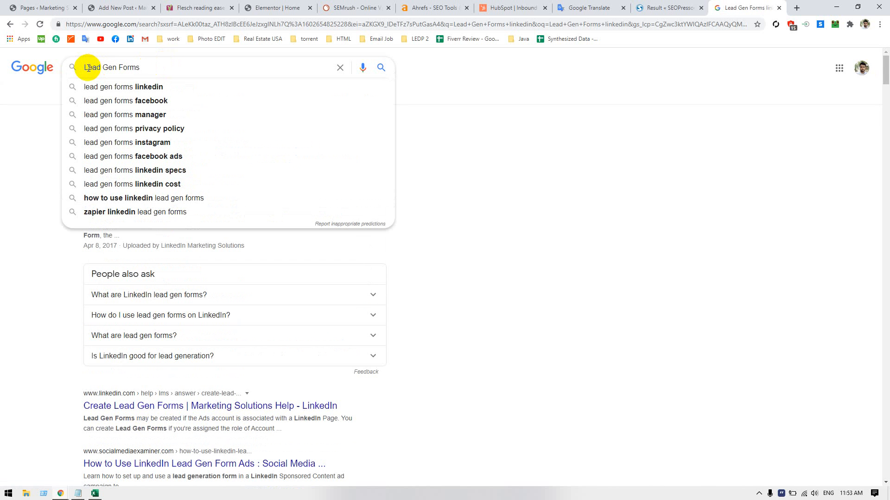
{"action": "type", "text": "linkedin"}
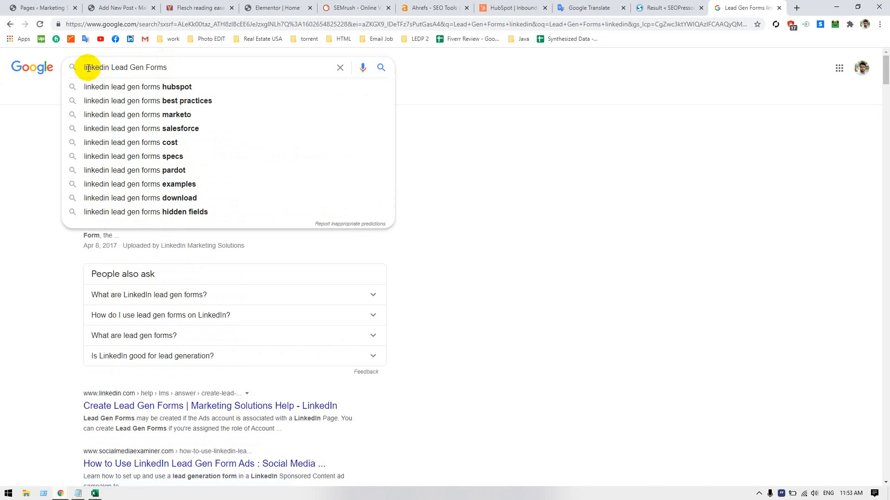
{"action": "key", "text": "Return"}
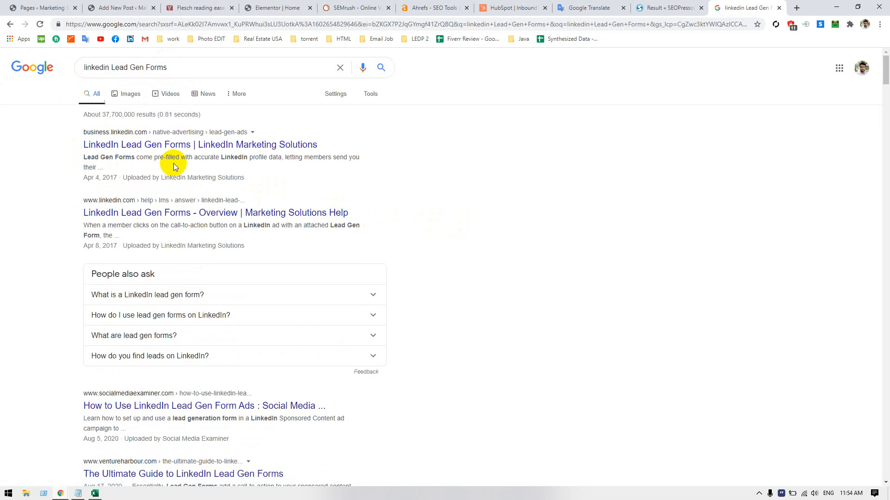
- Examine the Google results and the related searches for "linkedin Lead Gen Forms"
{"action": "scroll", "coordinate": [448, 158], "scroll_direction": "down", "scroll_amount": 15}
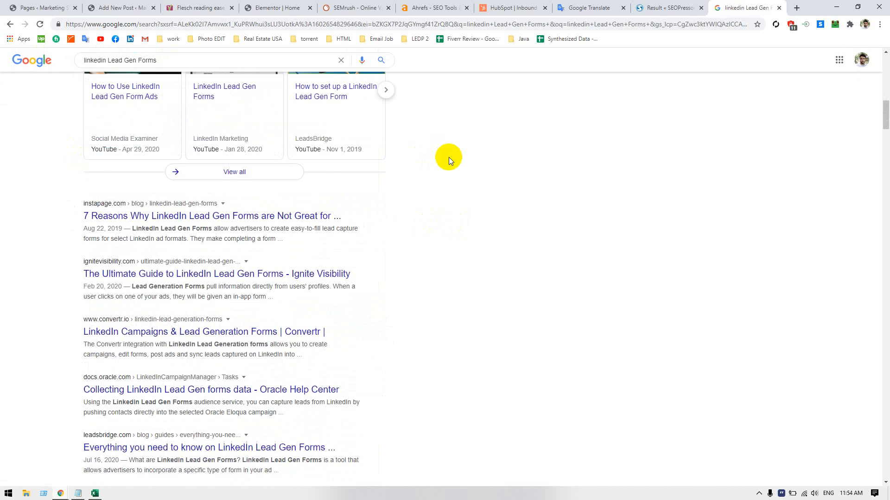
{"action": "scroll", "coordinate": [449, 157], "scroll_direction": "down", "scroll_amount": 10}
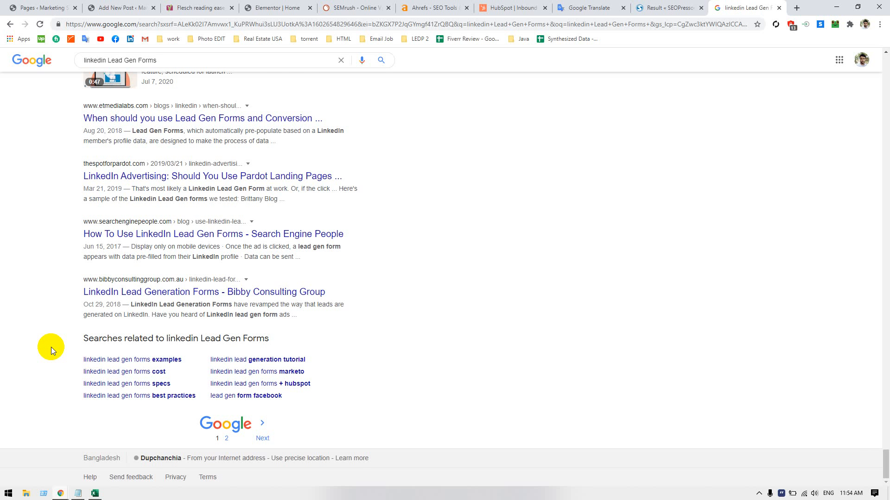
{"action": "scroll", "coordinate": [51, 346], "scroll_direction": "up", "scroll_amount": 11}
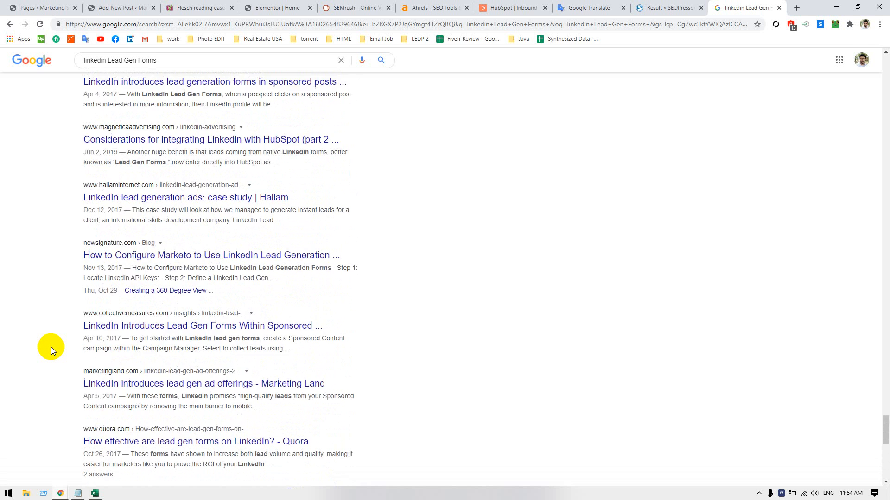
{"action": "scroll", "coordinate": [51, 347], "scroll_direction": "up", "scroll_amount": 11}
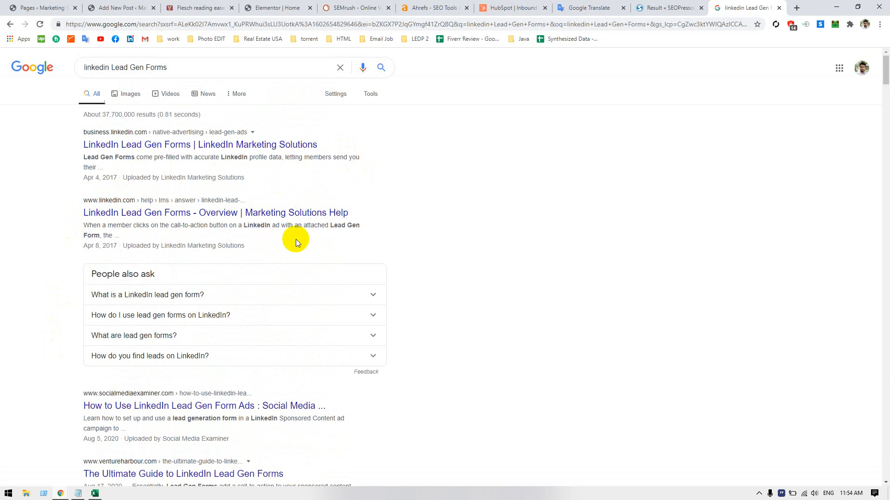
{"action": "scroll", "coordinate": [213, 228], "scroll_direction": "down", "scroll_amount": 4}
{"action": "scroll", "coordinate": [212, 231], "scroll_direction": "up", "scroll_amount": 2}
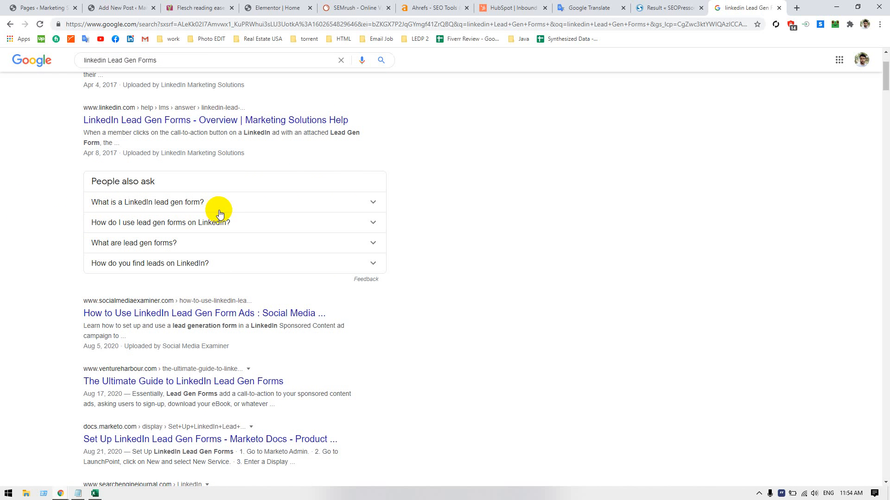
- Read the answer to "What is a LinkedIn lead gen form?" and look through the surrounding result snippets
{"action": "left_click", "coordinate": [207, 203]}
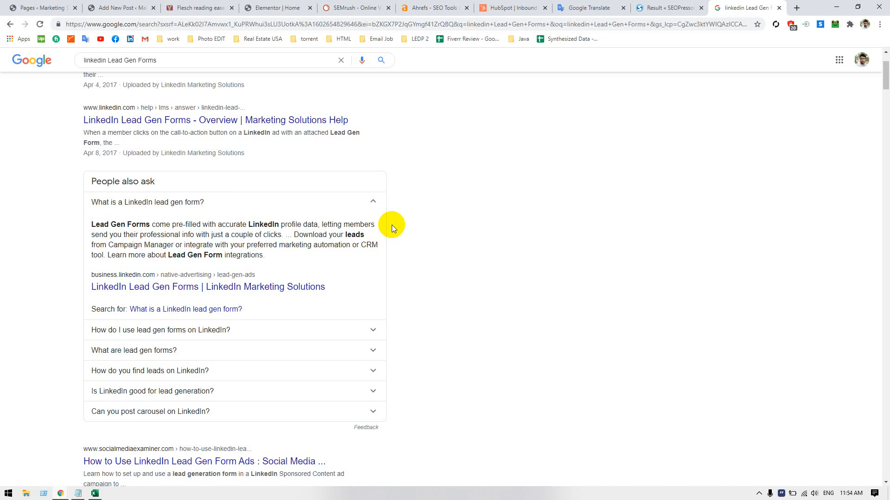
{"action": "scroll", "coordinate": [391, 224], "scroll_direction": "down", "scroll_amount": 10}
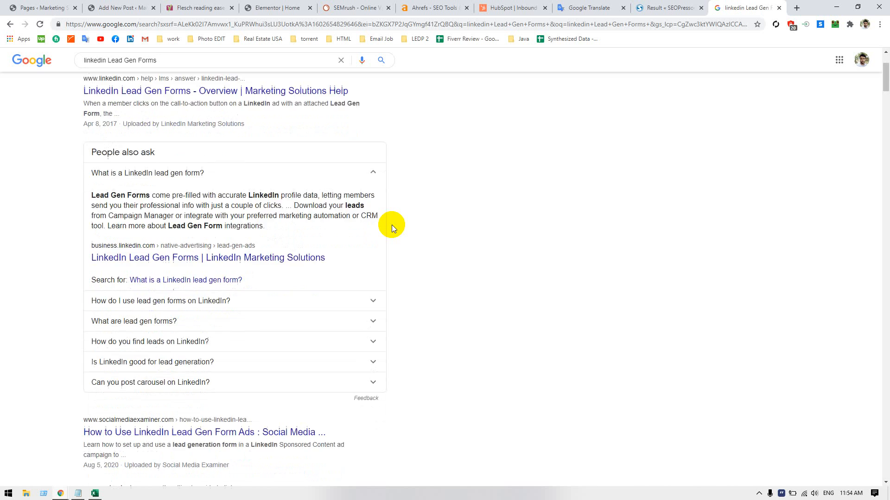
{"action": "scroll", "coordinate": [389, 225], "scroll_direction": "up", "scroll_amount": 2}
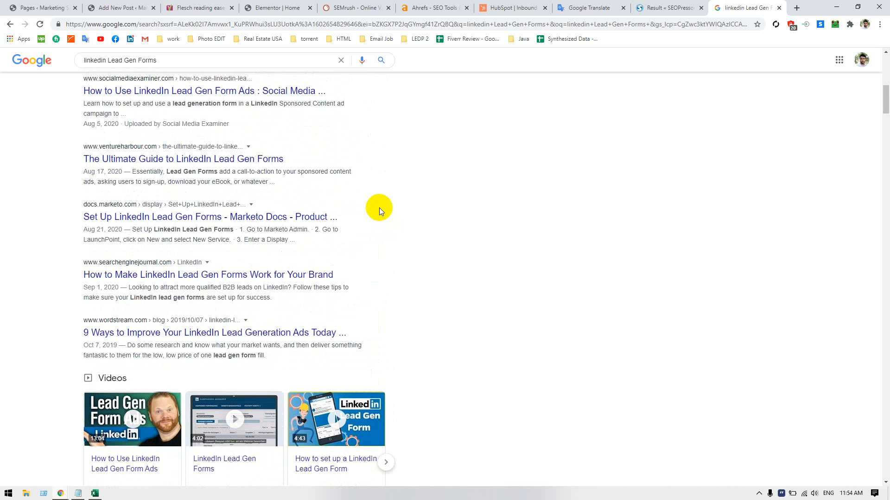
{"action": "scroll", "coordinate": [379, 207], "scroll_direction": "up", "scroll_amount": 4}
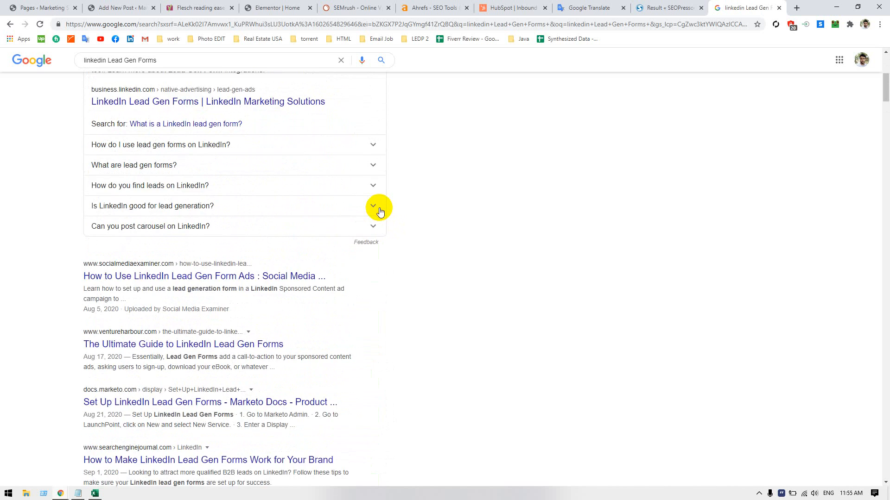
{"action": "scroll", "coordinate": [379, 207], "scroll_direction": "up", "scroll_amount": 6}
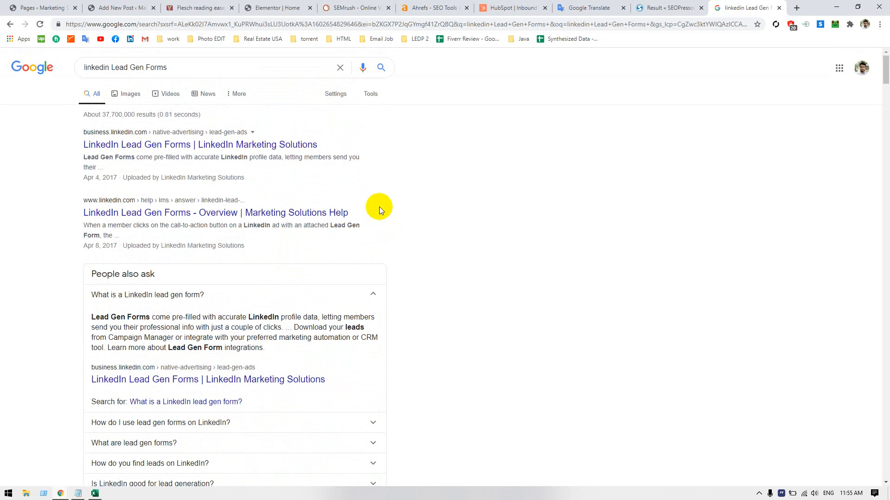
{"action": "scroll", "coordinate": [379, 207], "scroll_direction": "down", "scroll_amount": 10}
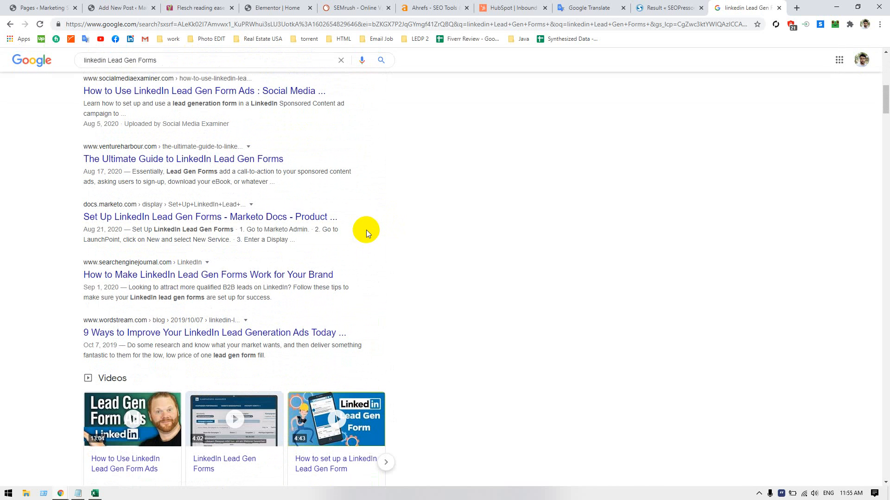
{"action": "scroll", "coordinate": [366, 231], "scroll_direction": "down", "scroll_amount": 5}
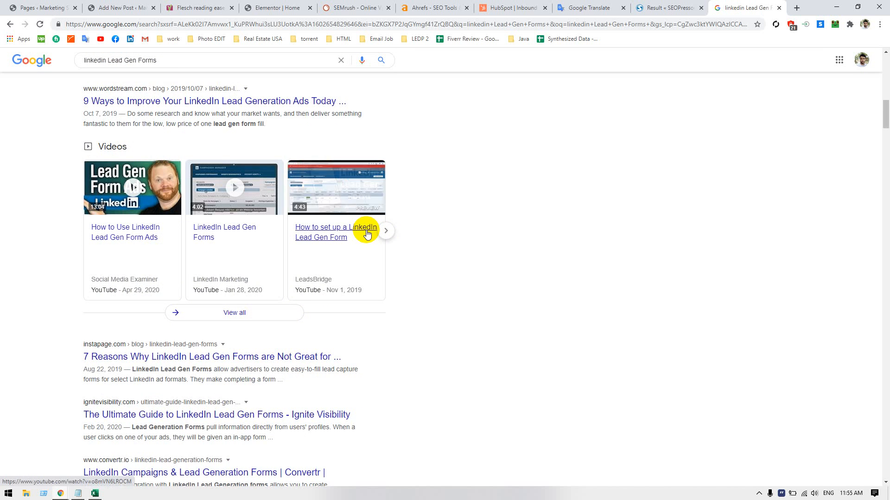
{"action": "scroll", "coordinate": [366, 231], "scroll_direction": "down", "scroll_amount": 3}
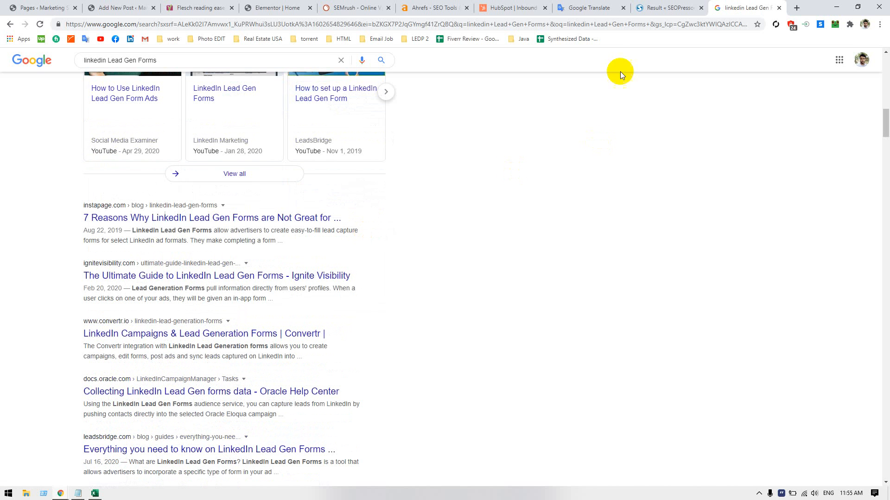
- Switch to Google Translate and replace the English source text with "Linkedin Marketing statge"
{"action": "left_click", "coordinate": [598, 8]}
{"action": "scroll", "coordinate": [297, 154], "scroll_direction": "up", "scroll_amount": 3}
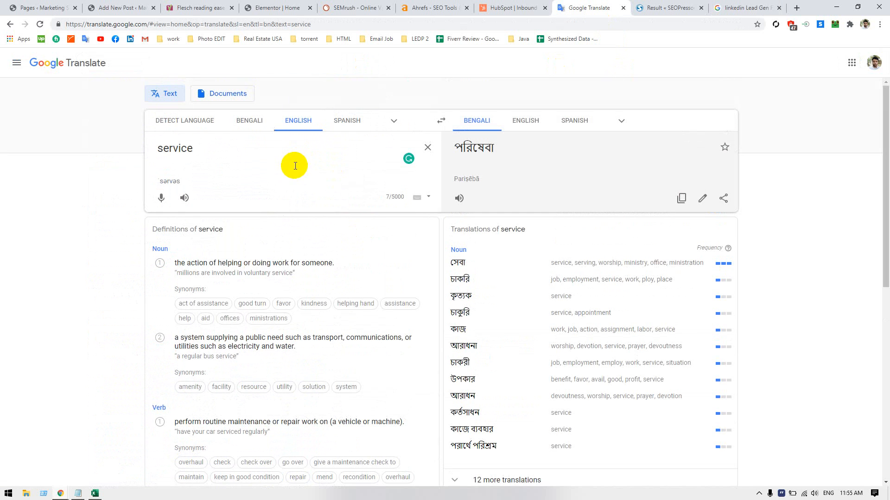
{"action": "double_click", "coordinate": [277, 174]}
{"action": "key", "text": "BackSpace"}
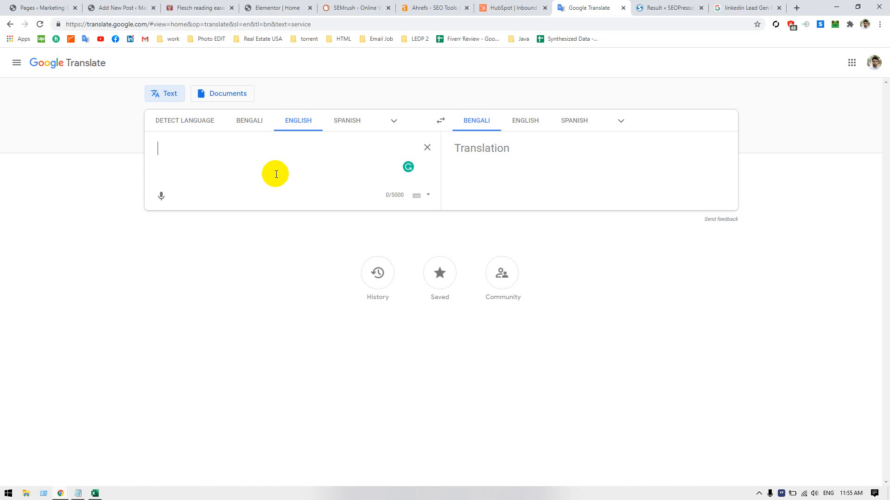
{"action": "type", "text": "Linkedin"}
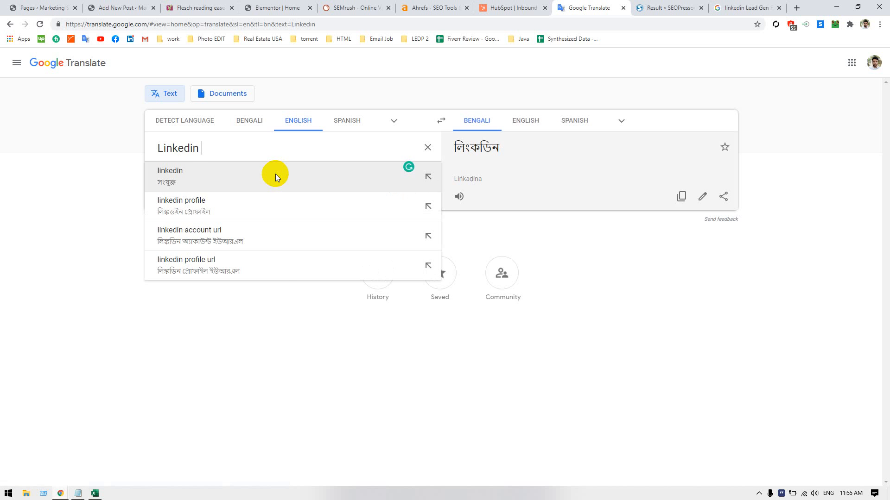
{"action": "type", "text": " Marketing"}
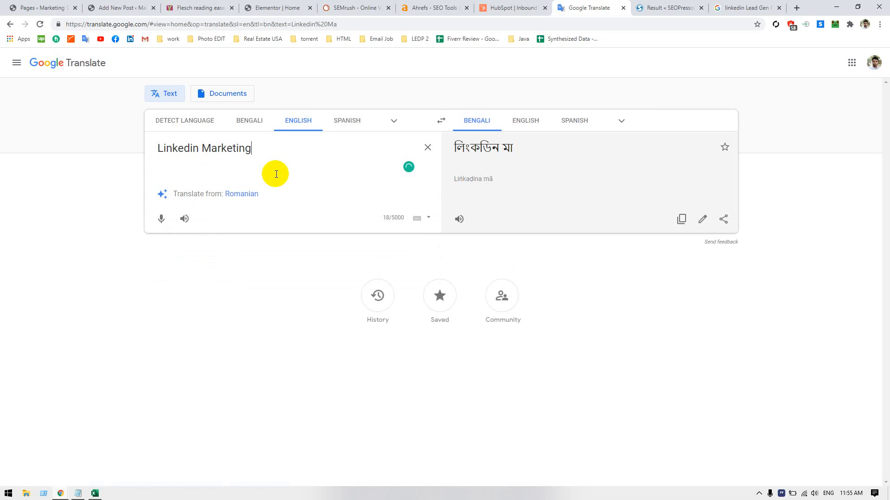
{"action": "type", "text": " sd"}
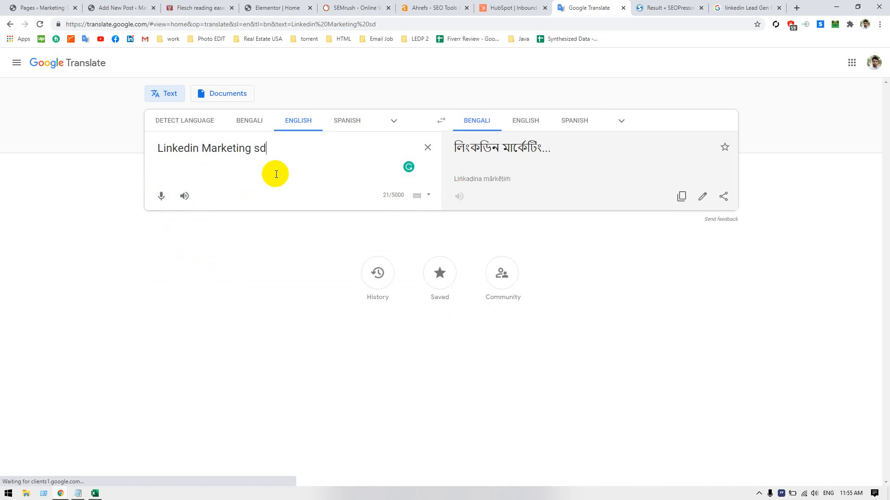
{"action": "key", "text": "BackSpace"}
{"action": "key", "text": "BackSpace"}
{"action": "type", "text": "s"}
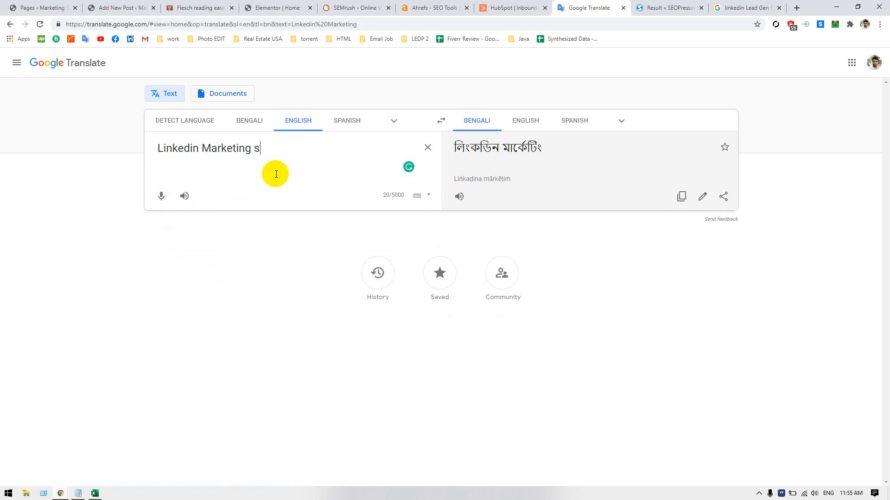
{"action": "type", "text": "tatge"}
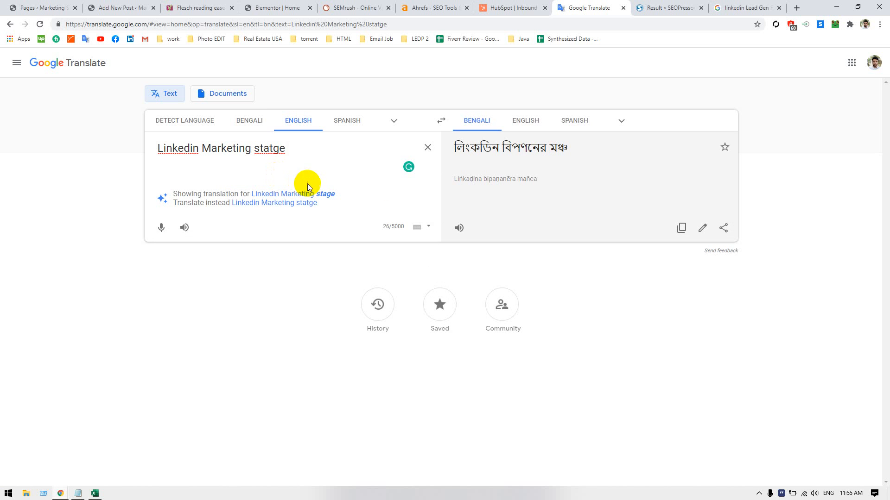
- Replace the English source text with the highlighted spreadsheet keyword "linkedin marketing strategy" and correct its first word to "LinkedIn"
{"action": "left_click", "coordinate": [324, 195]}
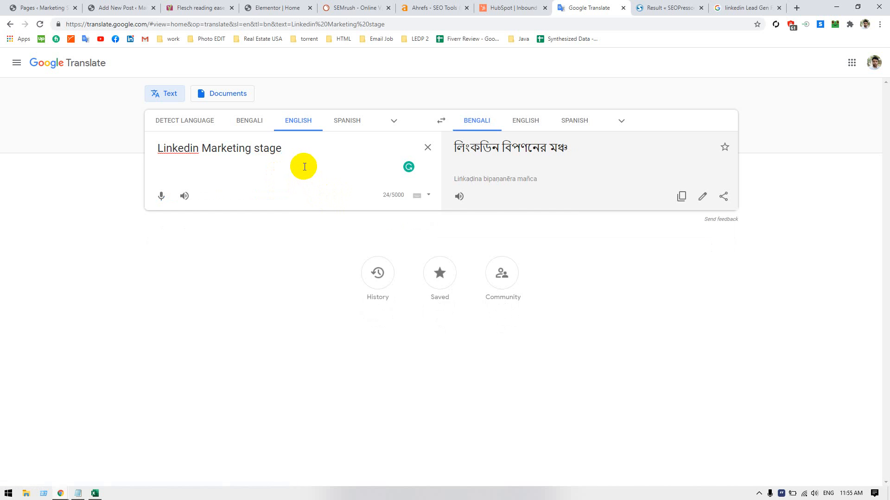
{"action": "key", "text": "alt+Tab"}
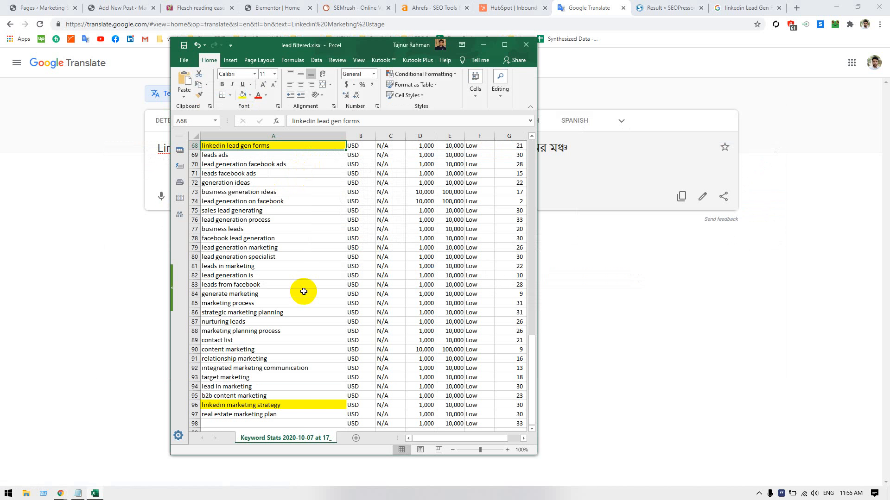
{"action": "left_click", "coordinate": [292, 404]}
{"action": "key", "text": "alt+Tab"}
{"action": "triple_click", "coordinate": [282, 150]}
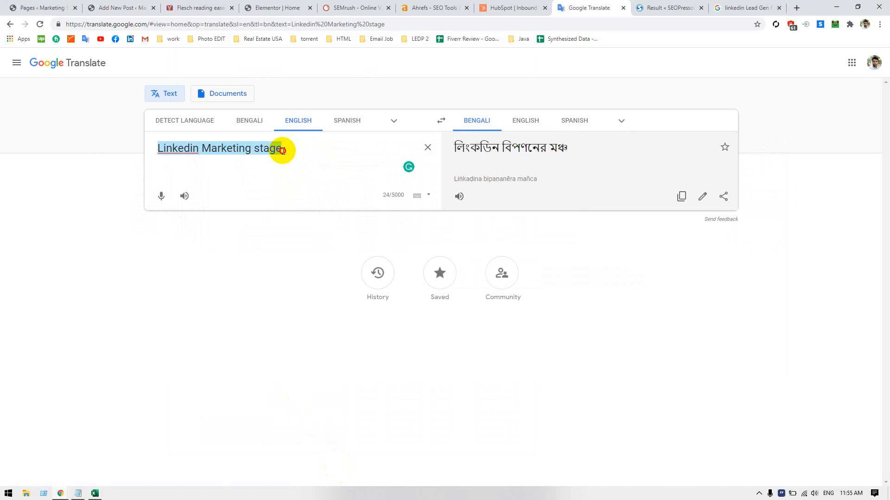
{"action": "type", "text": "linkedin marketing strategy"}
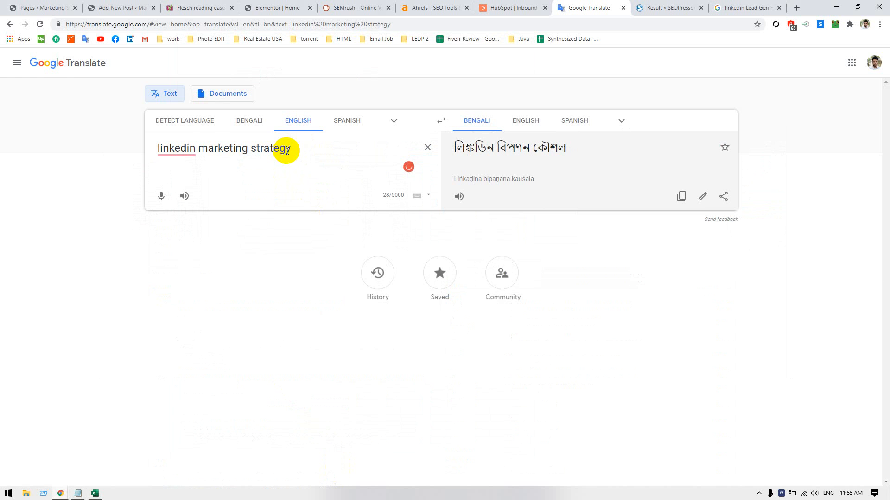
{"action": "right_click", "coordinate": [175, 148]}
{"action": "left_click", "coordinate": [229, 168]}
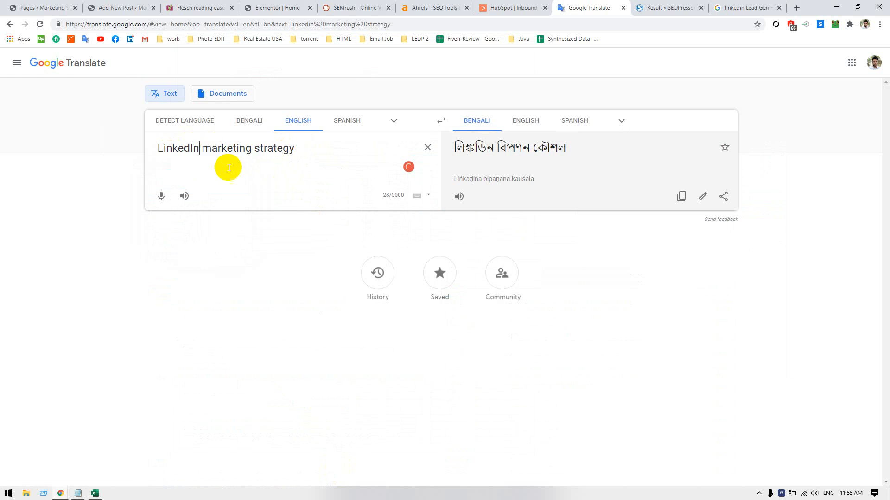
- Extend the source text after "LinkedIn marketing strategy" with "make sure to Generate"
{"action": "left_click", "coordinate": [308, 147]}
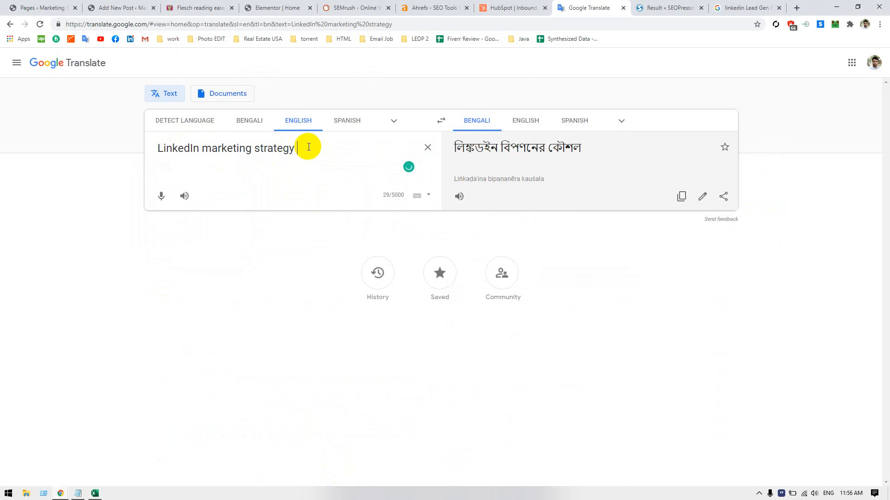
{"action": "type", "text": "make "}
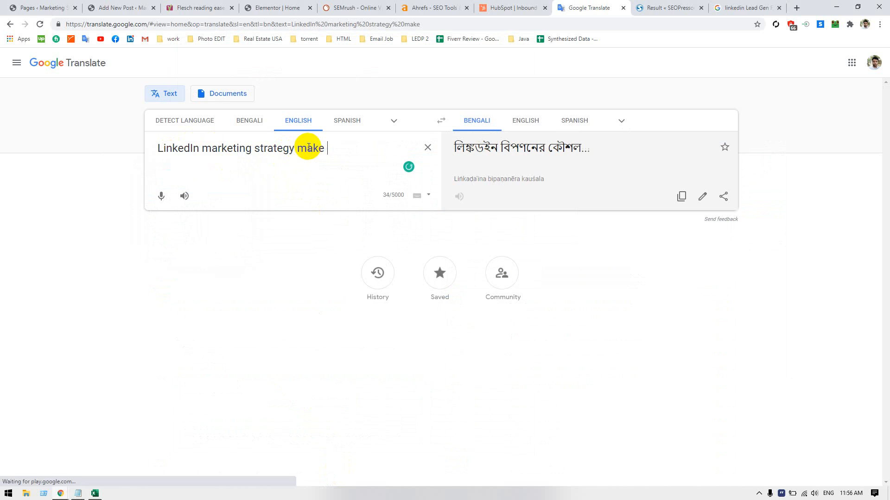
{"action": "type", "text": "sure  "}
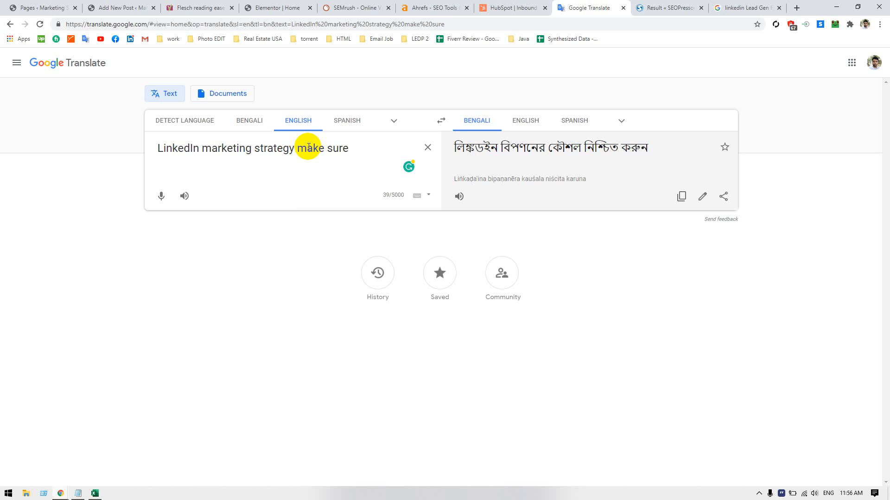
{"action": "type", "text": "to"}
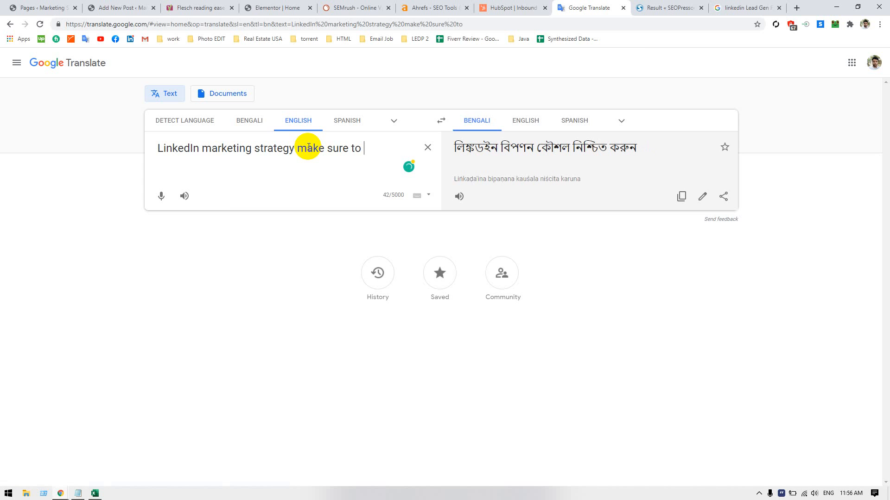
{"action": "type", "text": "G"}
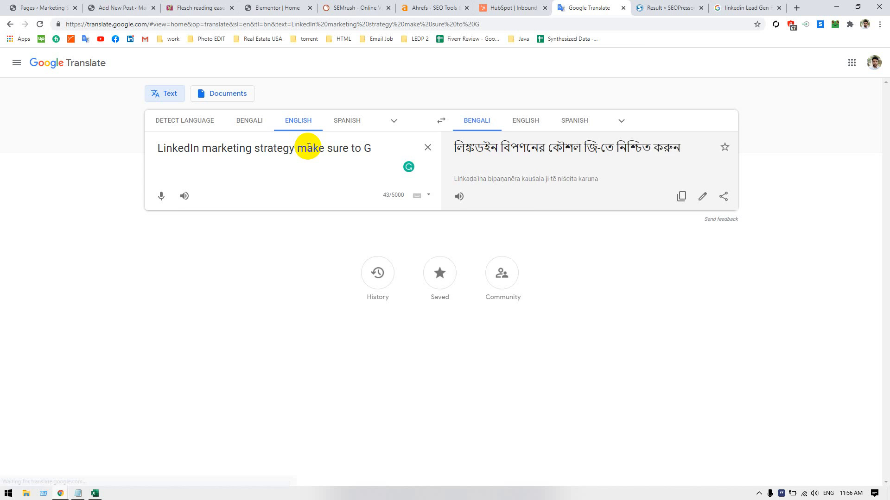
{"action": "type", "text": "nerate"}
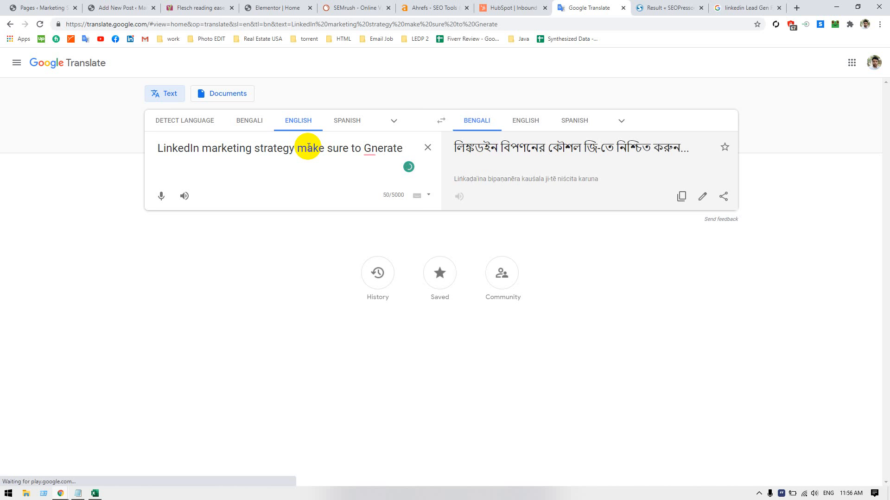
{"action": "key", "text": "BackSpace"}
{"action": "key", "text": "BackSpace"}
{"action": "key", "text": "BackSpace"}
{"action": "key", "text": "BackSpace"}
{"action": "key", "text": "BackSpace"}
{"action": "key", "text": "BackSpace"}
{"action": "key", "text": "BackSpace"}
{"action": "type", "text": "G"}
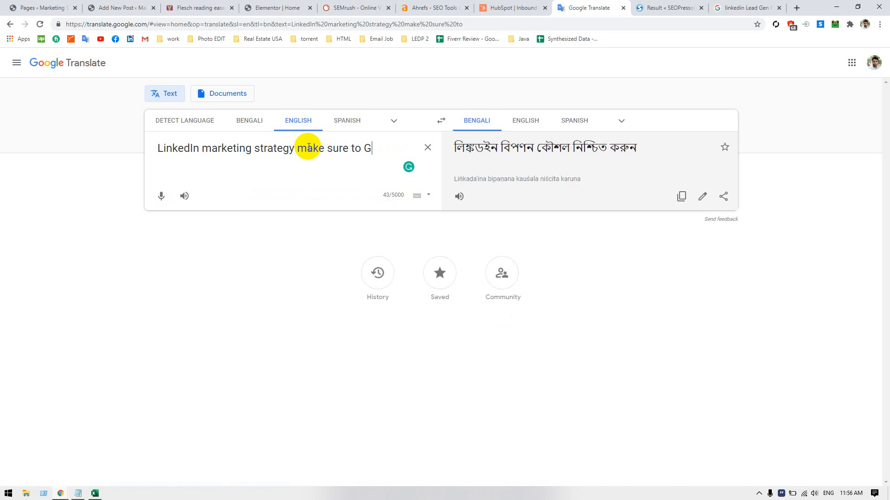
{"action": "type", "text": "enerate "}
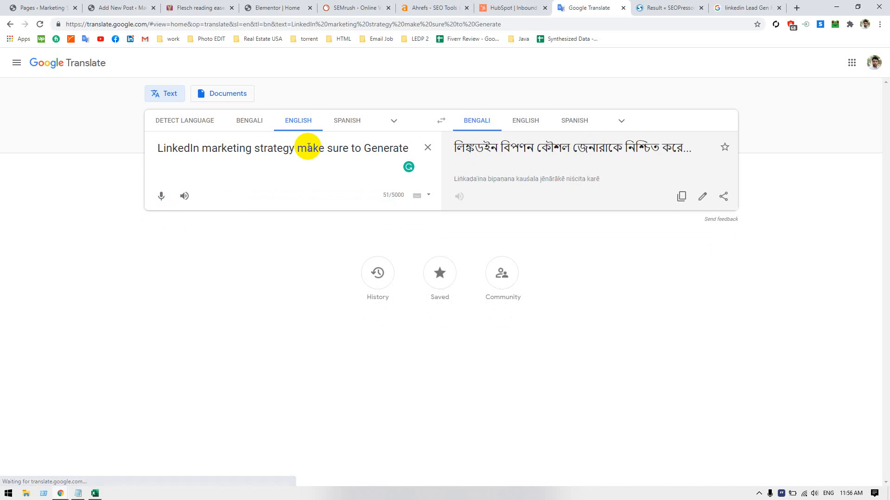
- Continue the source sentence after "Generate" with the words "leads from"
{"action": "type", "text": "l"}
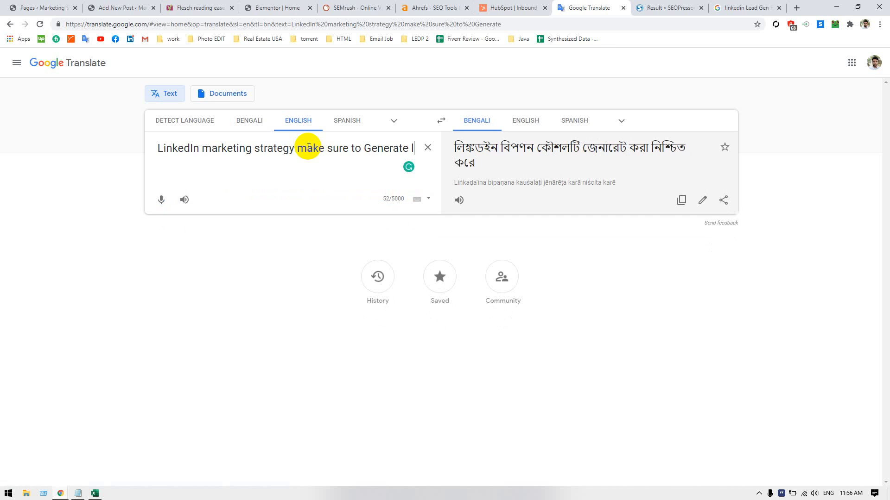
{"action": "type", "text": "eads iof"}
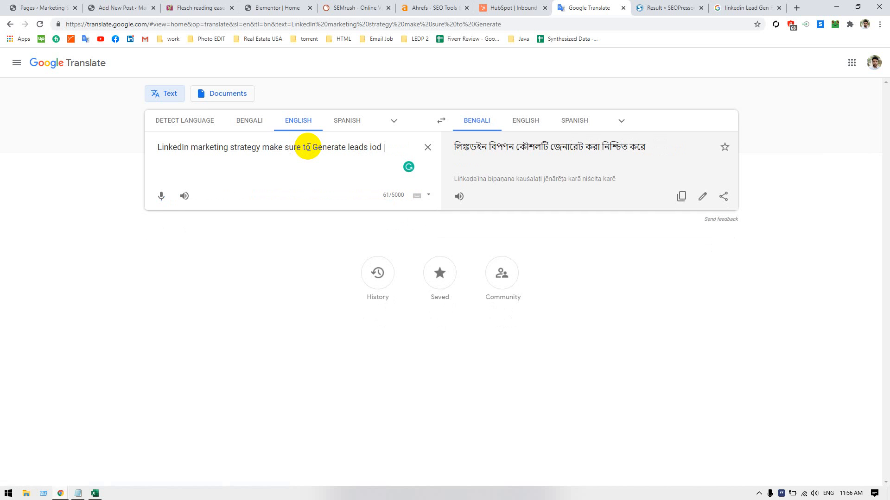
{"action": "key", "text": "BackSpace"}
{"action": "key", "text": "BackSpace"}
{"action": "key", "text": "BackSpace"}
{"action": "type", "text": "of "}
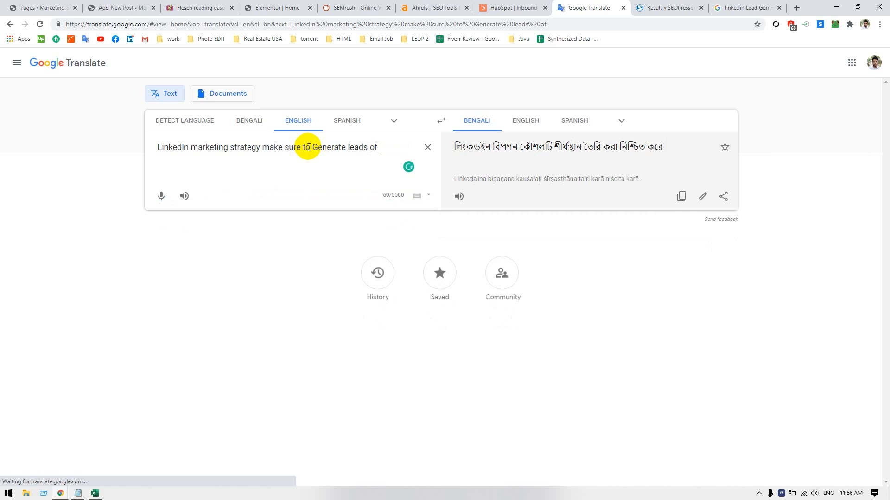
{"action": "type", "text": "Linkedi"}
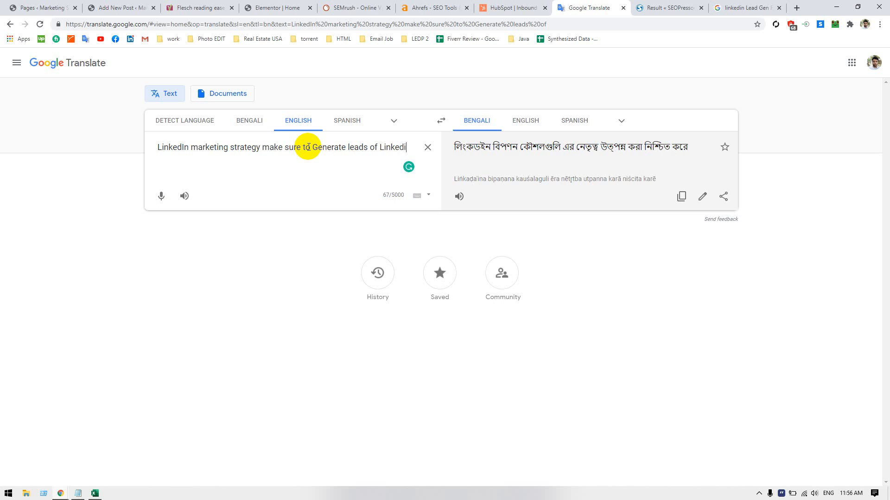
{"action": "key", "text": "BackSpace"}
{"action": "key", "text": "BackSpace"}
{"action": "key", "text": "BackSpace"}
{"action": "key", "text": "BackSpace"}
{"action": "key", "text": "BackSpace"}
{"action": "key", "text": "BackSpace"}
{"action": "key", "text": "BackSpace"}
{"action": "key", "text": "BackSpace"}
{"action": "key", "text": "BackSpace"}
{"action": "key", "text": "BackSpace"}
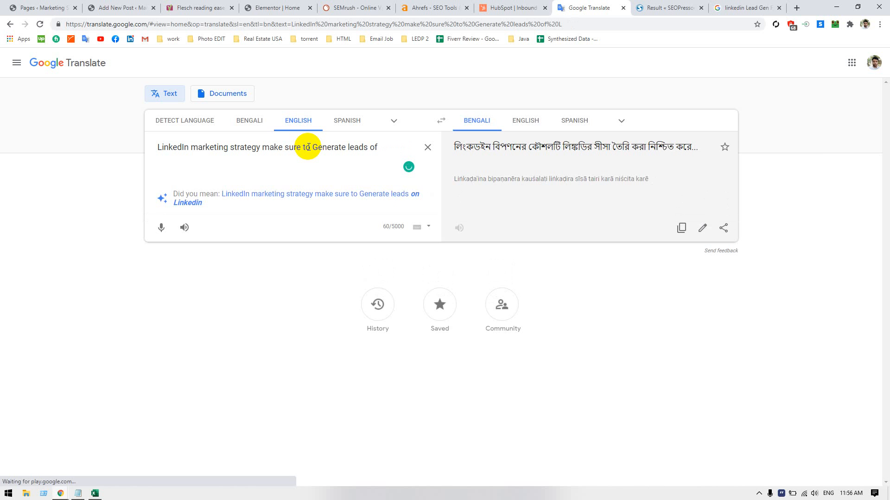
{"action": "type", "text": "from "}
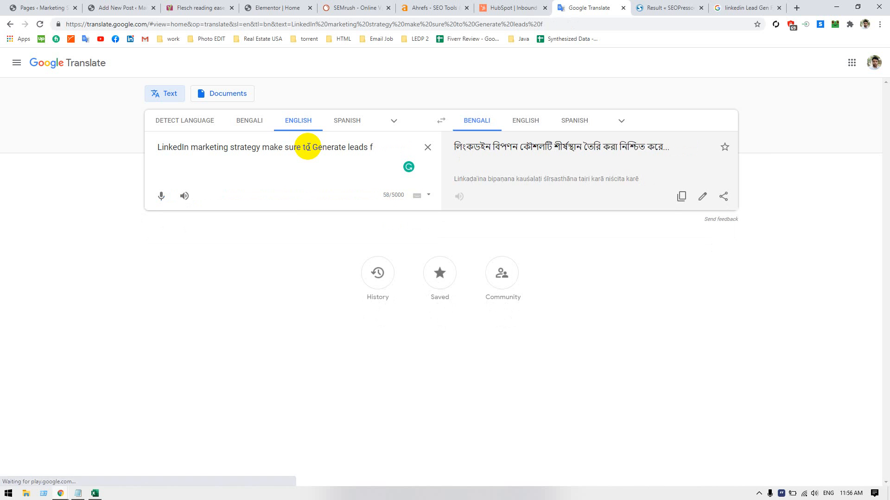
- Complete the source sentence with "linkedIn Member."
{"action": "type", "text": "lin"}
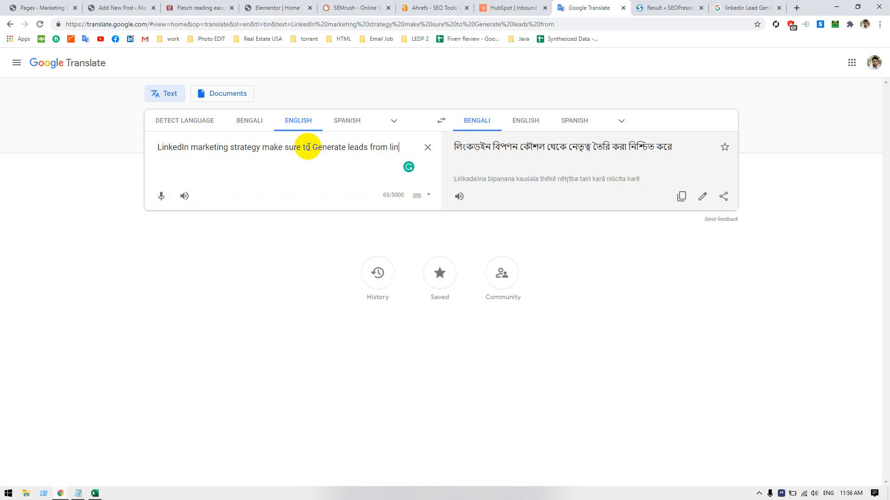
{"action": "type", "text": "keDin"}
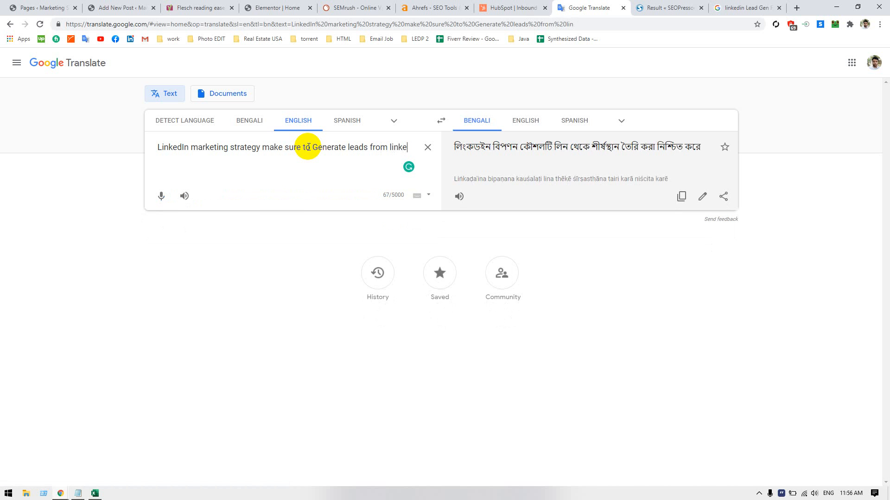
{"action": "key", "text": "BackSpace"}
{"action": "key", "text": "BackSpace"}
{"action": "key", "text": "BackSpace"}
{"action": "key", "text": "BackSpace"}
{"action": "key", "text": "BackSpace"}
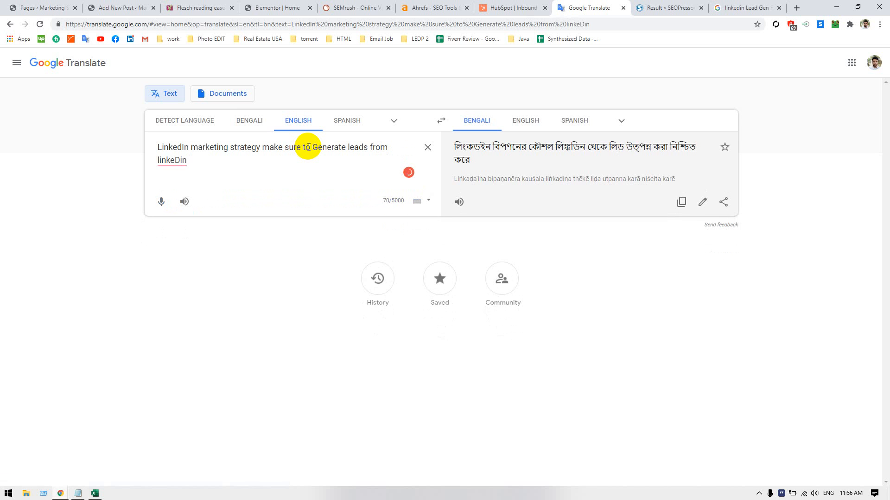
{"action": "type", "text": "ed"}
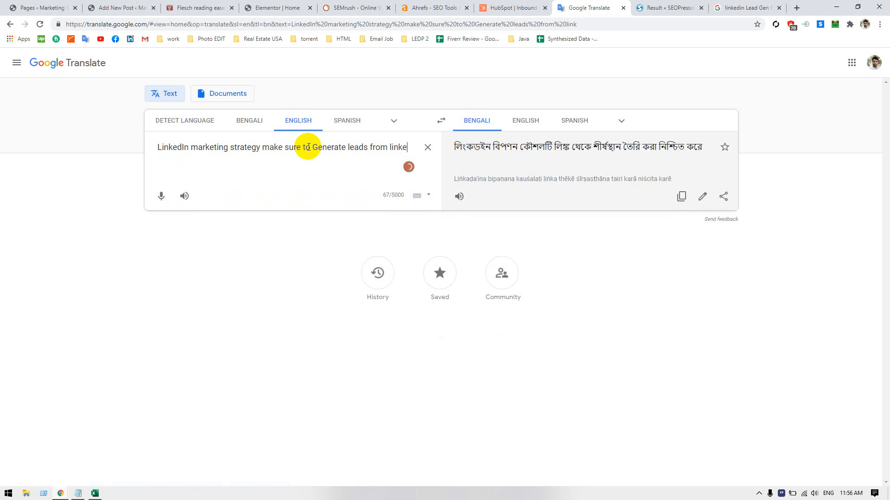
{"action": "type", "text": "In"}
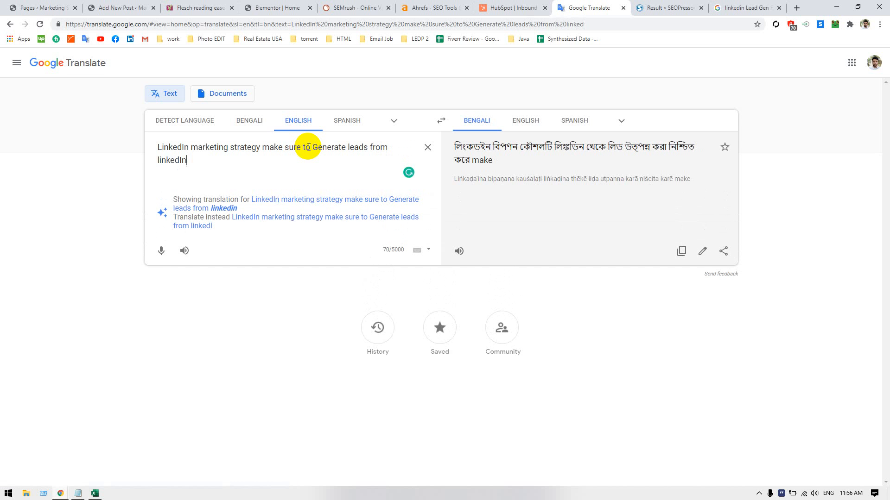
{"action": "type", "text": " Member."}
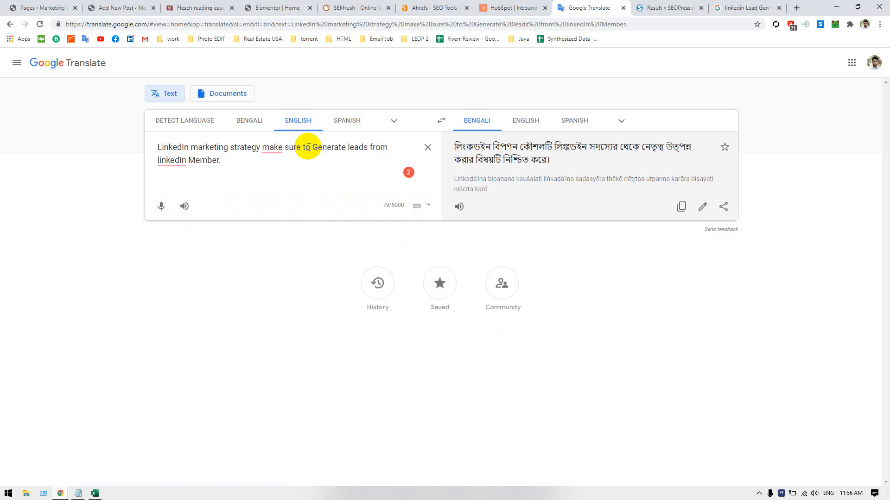
- Apply the suggested corrections, changing "make" to "makes" and the capitalization of "linkedIn" to "LinkedIn"
{"action": "mouse_move", "coordinate": [278, 149]}
{"action": "left_click", "coordinate": [275, 173]}
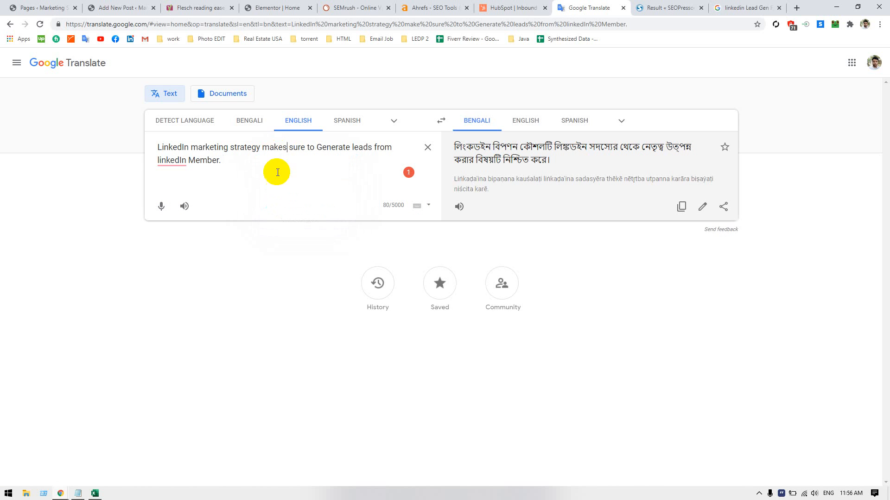
{"action": "mouse_move", "coordinate": [166, 161]}
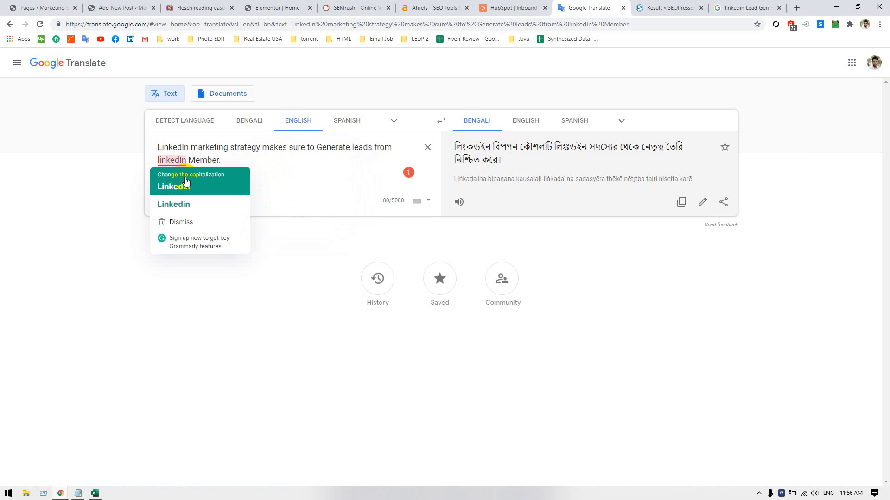
{"action": "left_click", "coordinate": [186, 185]}
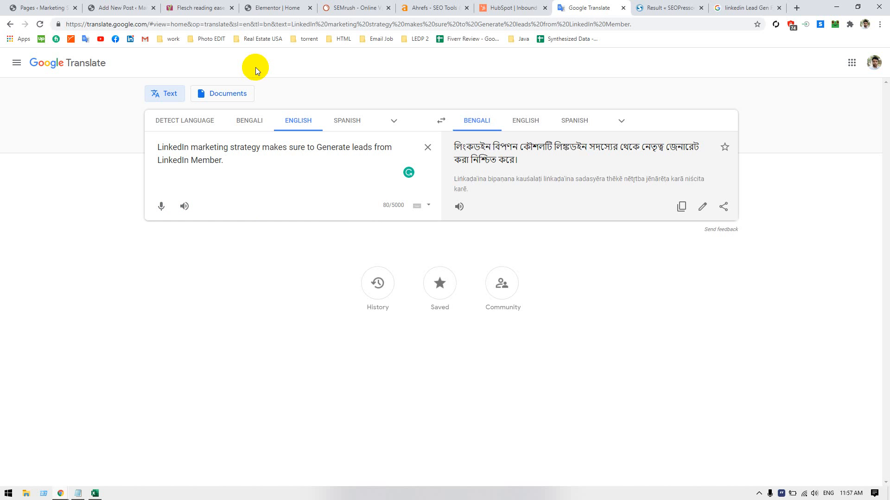
{"action": "key", "text": "Return"}
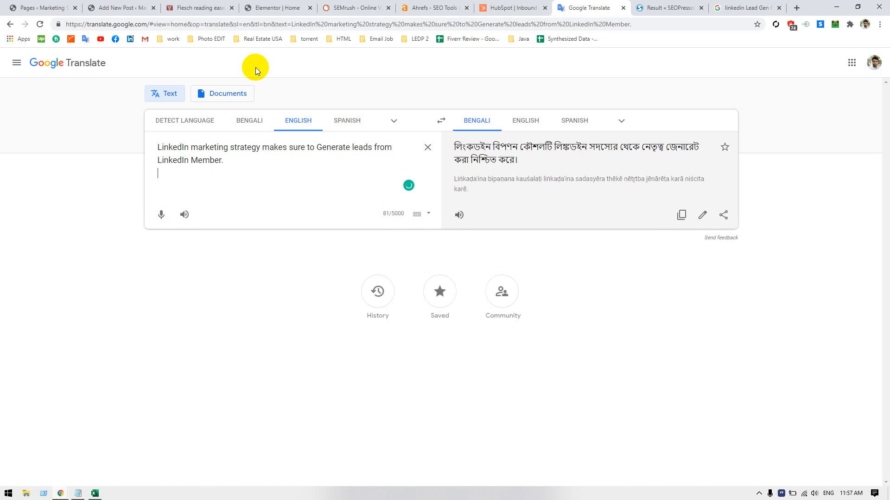
{"action": "key", "text": "BackSpace"}
{"action": "type", "text": "Lead"}
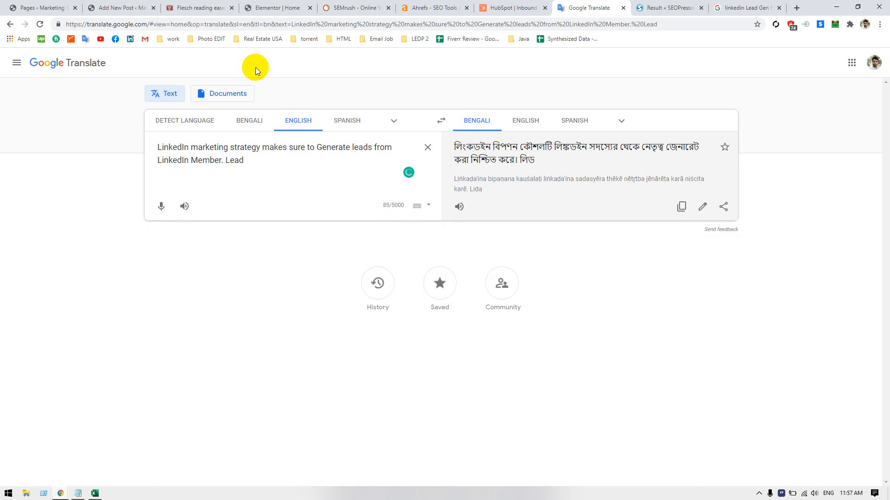
{"action": "type", "text": " s"}
{"action": "key", "text": "alt+Tab"}
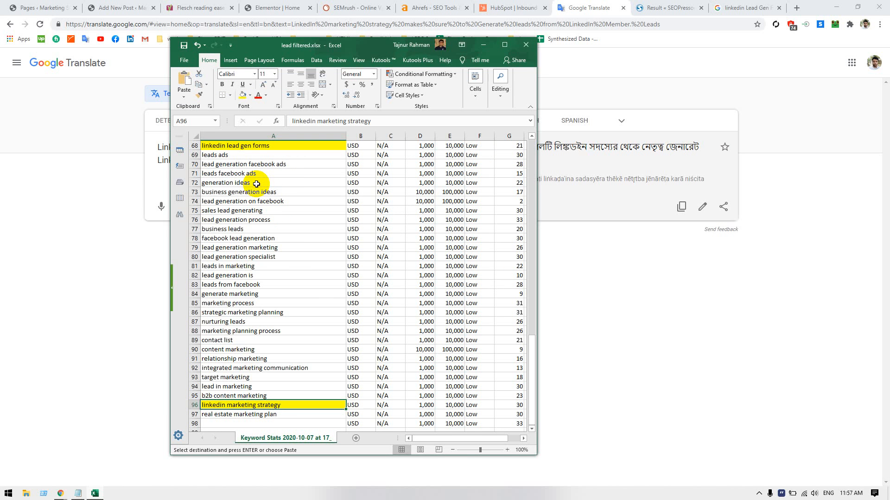
{"action": "key", "text": "alt+Tab"}
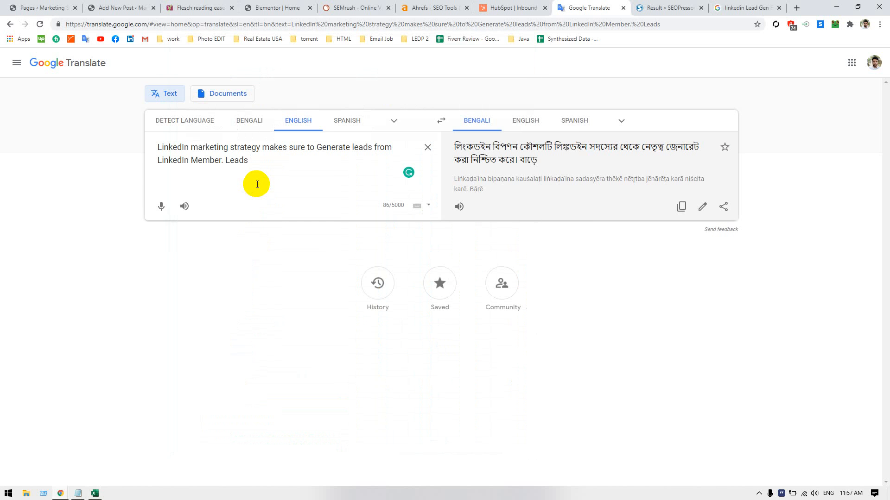
{"action": "key", "text": "BackSpace"}
{"action": "key", "text": "BackSpace"}
{"action": "key", "text": "BackSpace"}
{"action": "key", "text": "BackSpace"}
{"action": "key", "text": "BackSpace"}
- Start a second source sentence with "It's start a Campain with" and accept the grammar correction to "It starts"
{"action": "type", "text": "It's start a "}
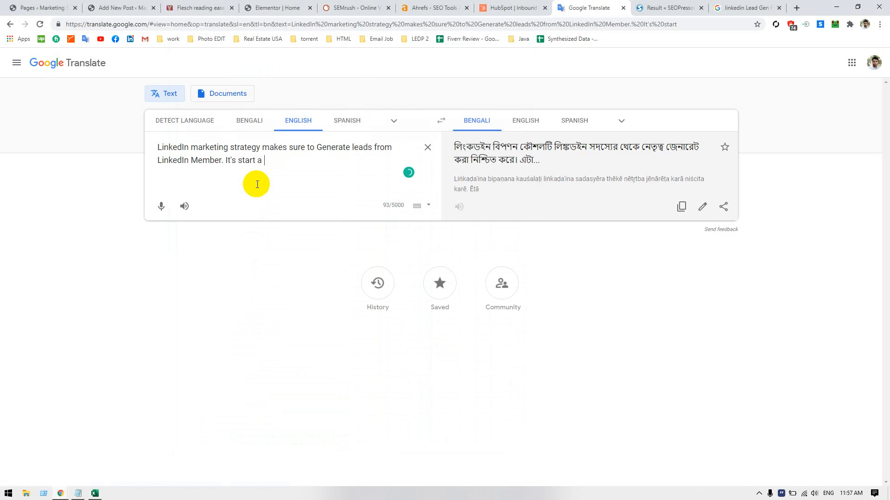
{"action": "type", "text": "Campain wi"}
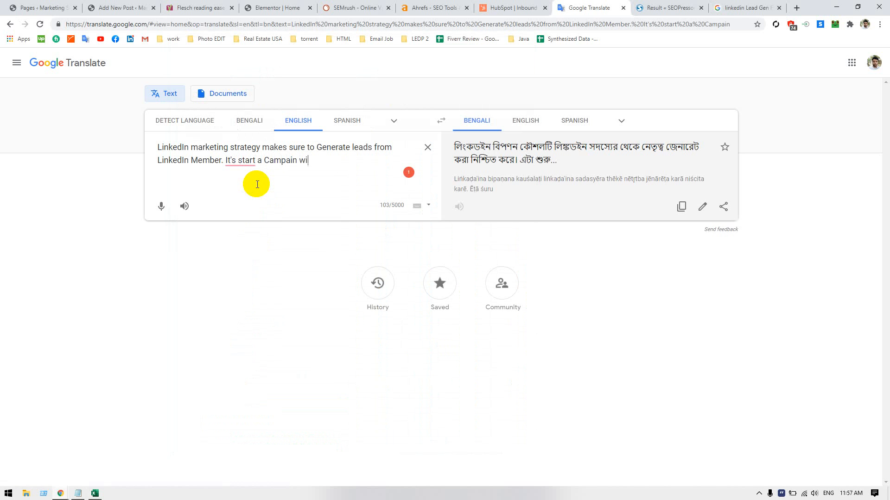
{"action": "type", "text": "th"}
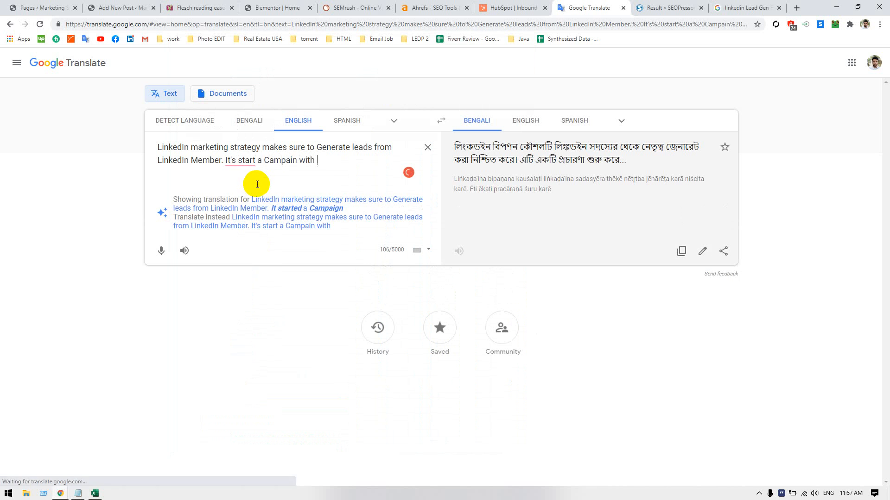
{"action": "mouse_move", "coordinate": [252, 160]}
{"action": "left_click", "coordinate": [243, 187]}
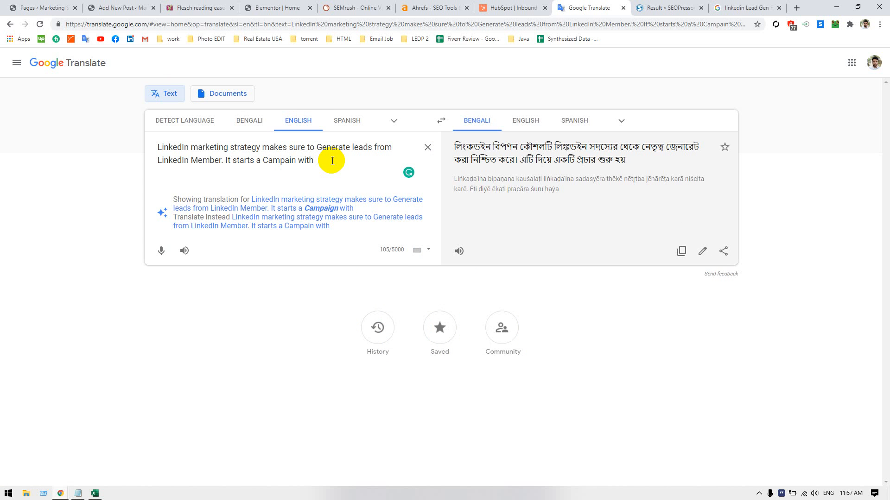
{"action": "type", "text": "leads"}
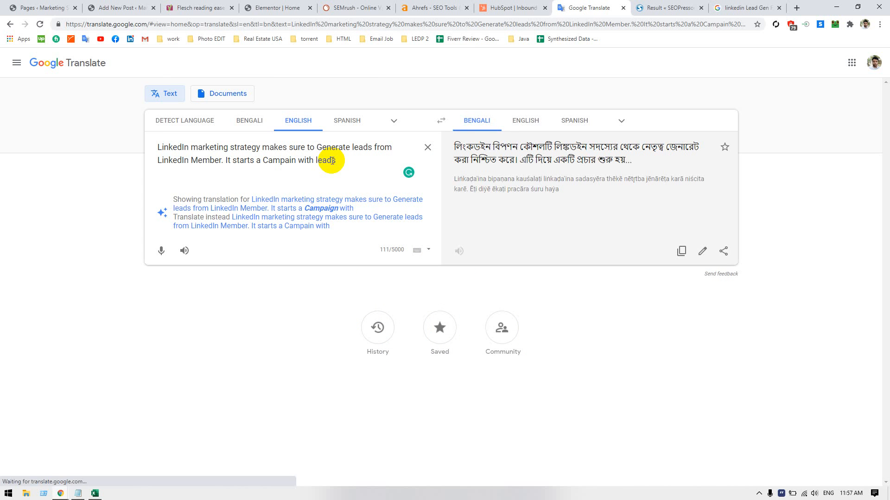
{"action": "key", "text": "BackSpace"}
{"action": "key", "text": "BackSpace"}
{"action": "key", "text": "BackSpace"}
{"action": "key", "text": "BackSpace"}
{"action": "key", "text": "BackSpace"}
{"action": "key", "text": "BackSpace"}
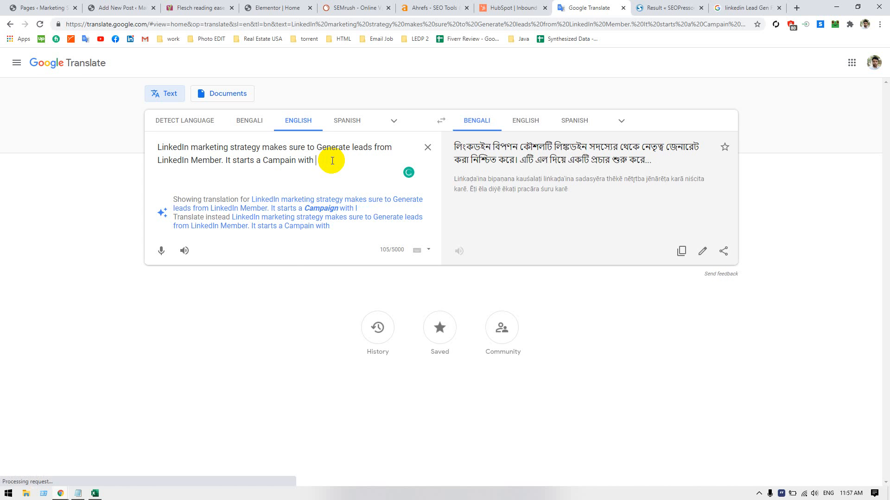
- Continue the sentence after "with" with "Linkedin lead gen forms", checking the keyword against the highlighted entries in the Excel list
{"action": "type", "text": "Linkedin"}
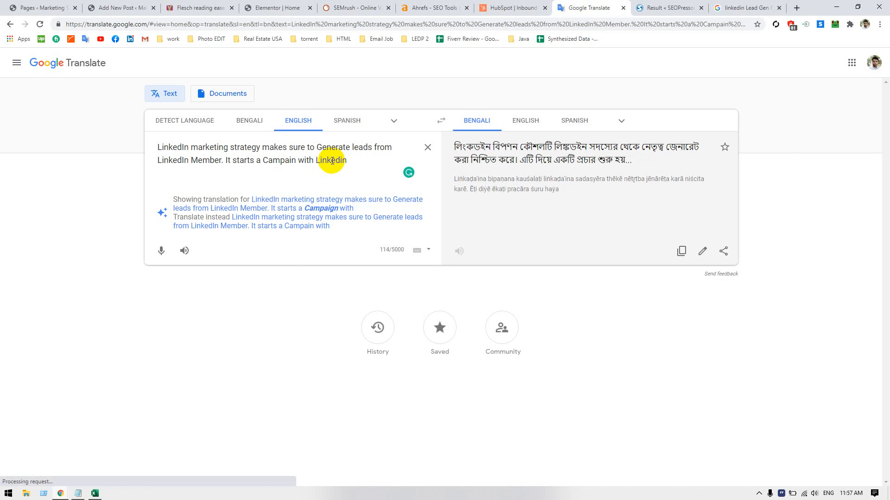
{"action": "key", "text": "alt+Tab"}
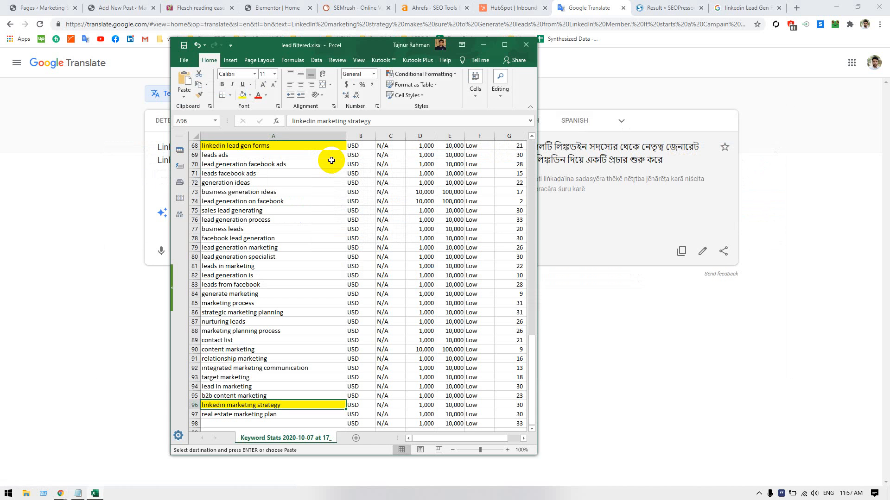
{"action": "key", "text": "alt+Tab"}
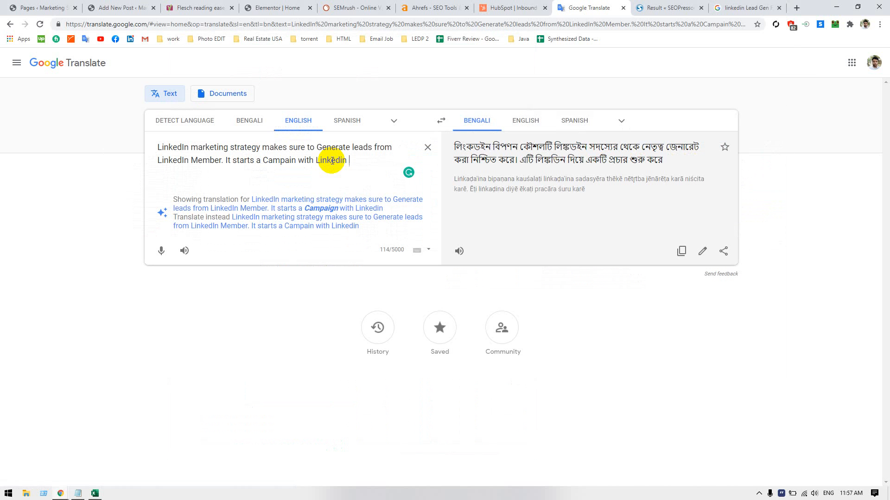
{"action": "type", "text": "n lead "}
{"action": "type", "text": "ge"}
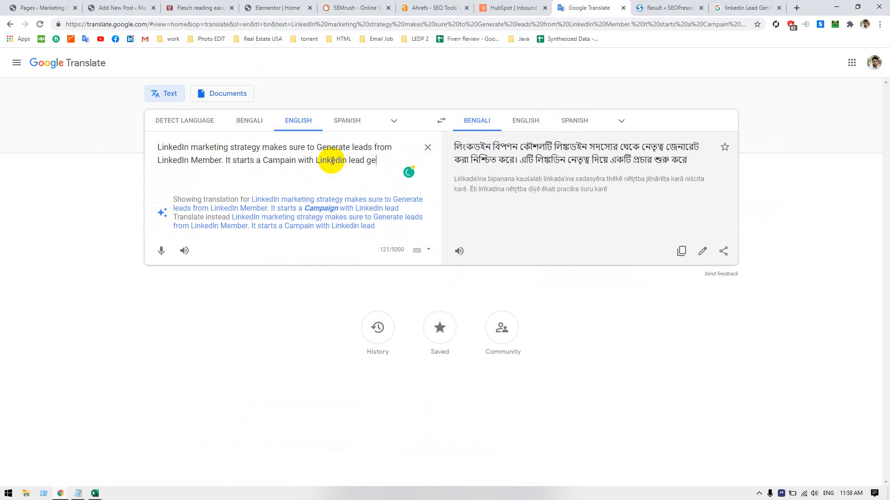
{"action": "type", "text": "n forms"}
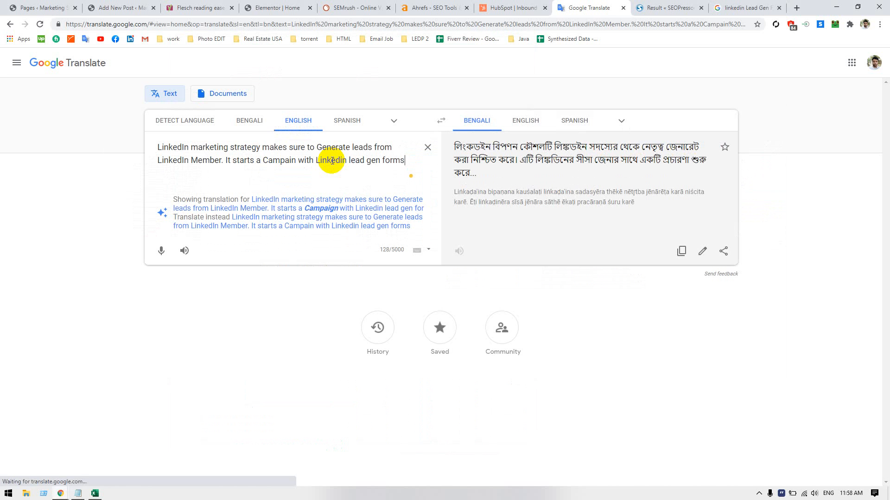
{"action": "key", "text": "alt+Tab"}
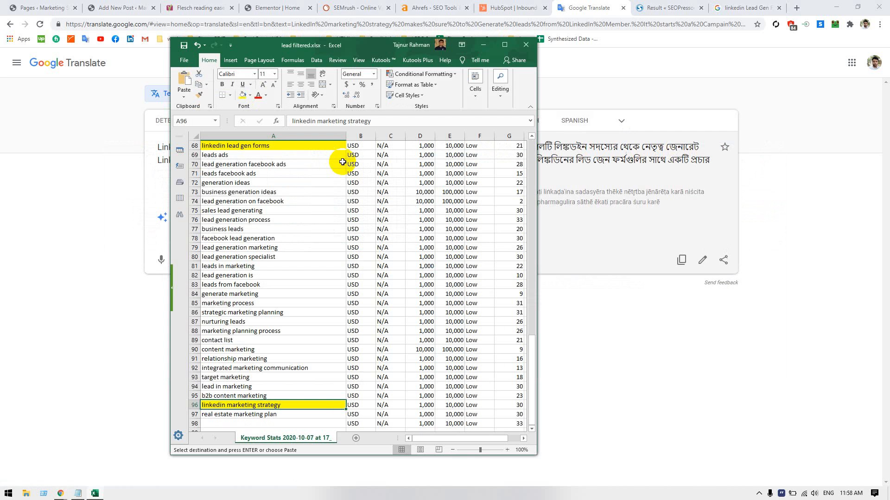
{"action": "key", "text": "alt+Tab"}
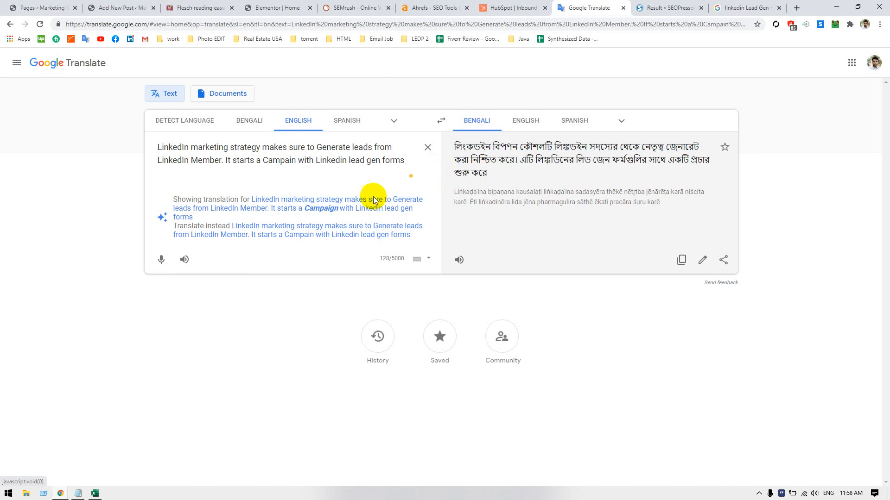
- Accept the suggested spelling "Campaign" and continue the sentence after "forms" with "and"
{"action": "left_click", "coordinate": [320, 208]}
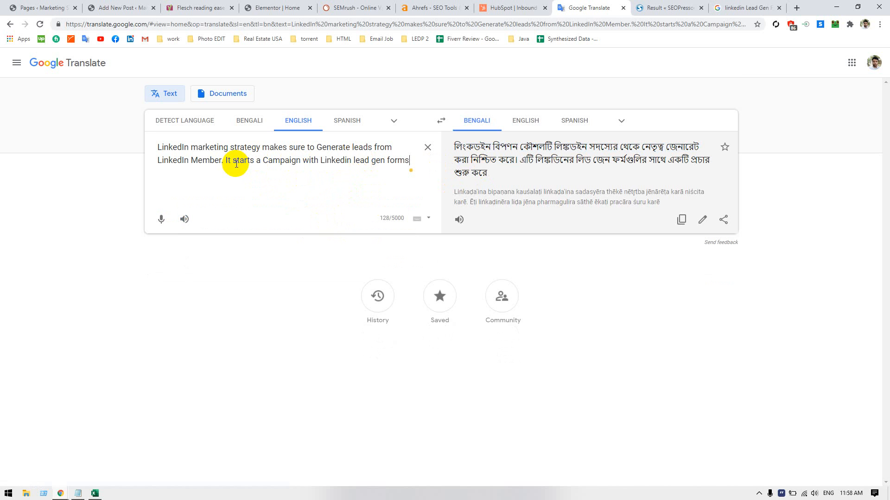
{"action": "type", "text": "and"}
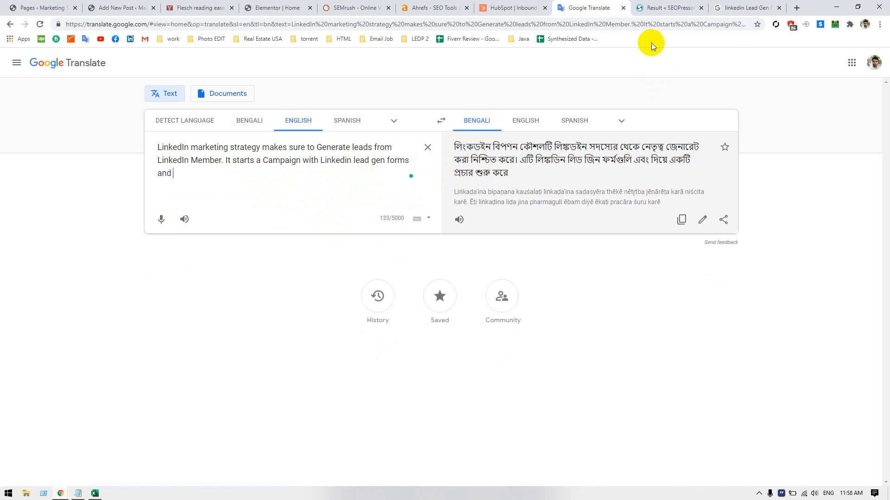
- Read the Google answer to "How do I use lead gen forms on LinkedIn?" and return to Google Translate
{"action": "left_click", "coordinate": [670, 9]}
{"action": "left_click", "coordinate": [737, 8]}
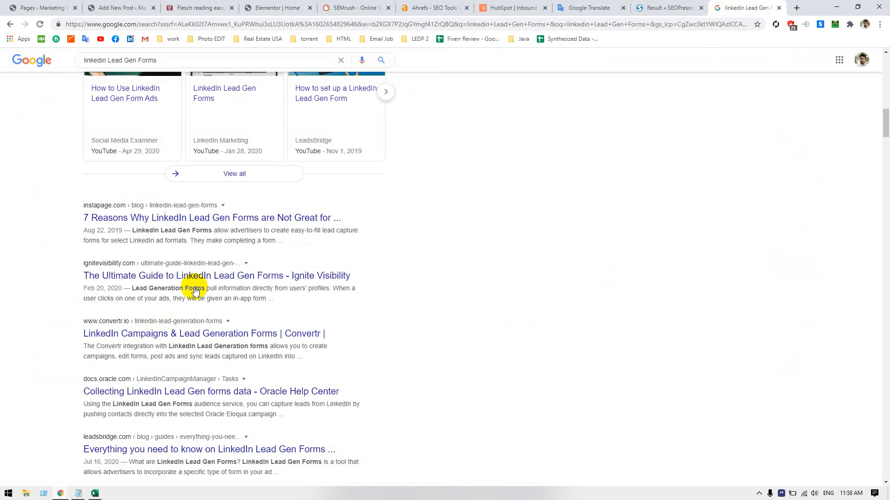
{"action": "scroll", "coordinate": [224, 196], "scroll_direction": "up", "scroll_amount": 5}
{"action": "scroll", "coordinate": [227, 200], "scroll_direction": "up", "scroll_amount": 8}
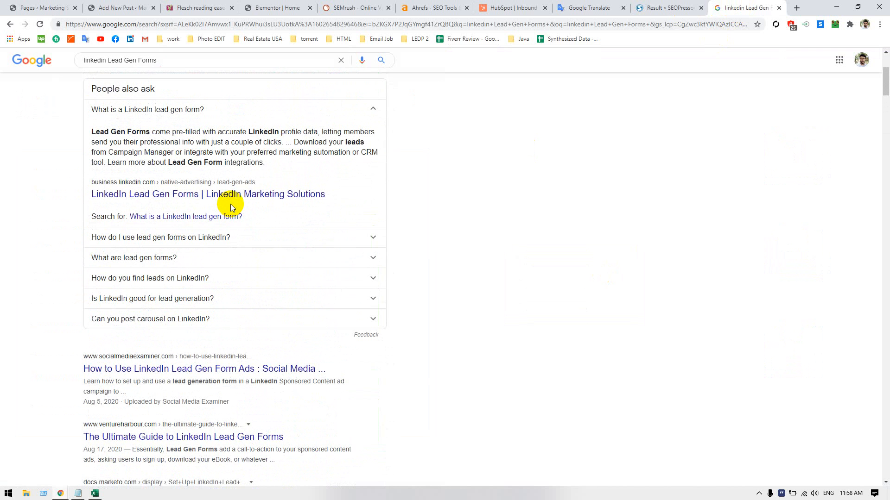
{"action": "left_click", "coordinate": [183, 236]}
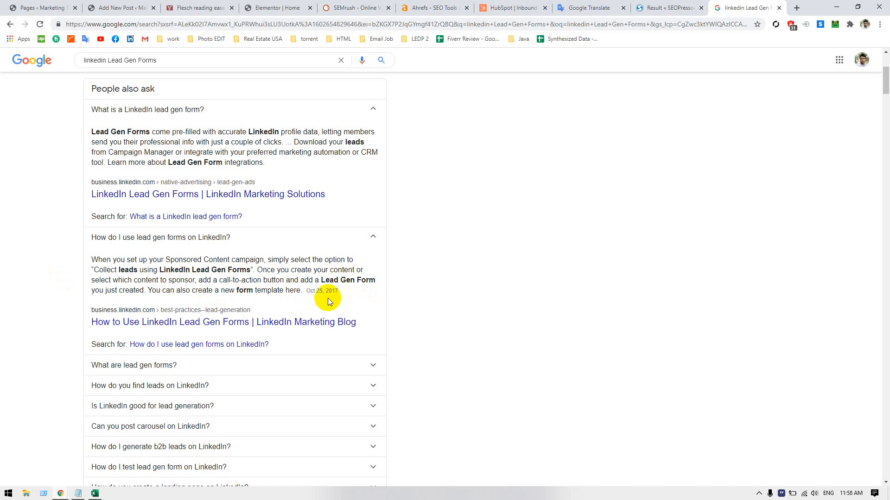
{"action": "scroll", "coordinate": [429, 276], "scroll_direction": "up", "scroll_amount": 3}
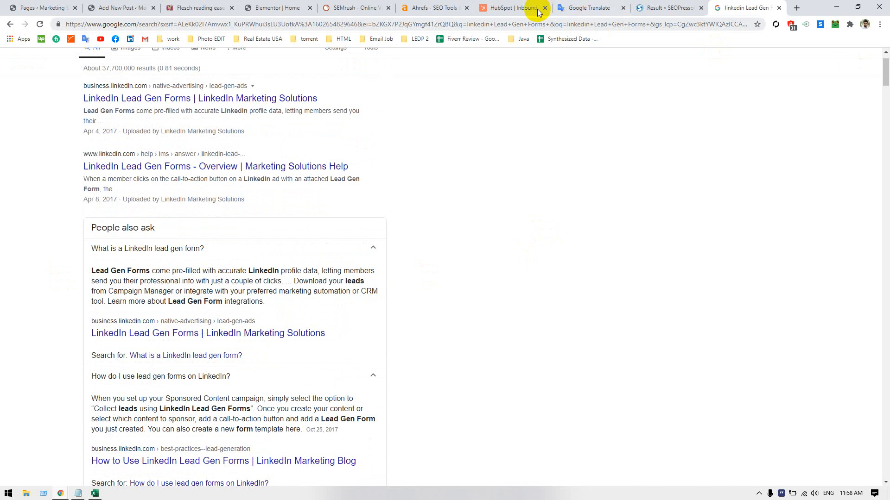
{"action": "left_click", "coordinate": [518, 8]}
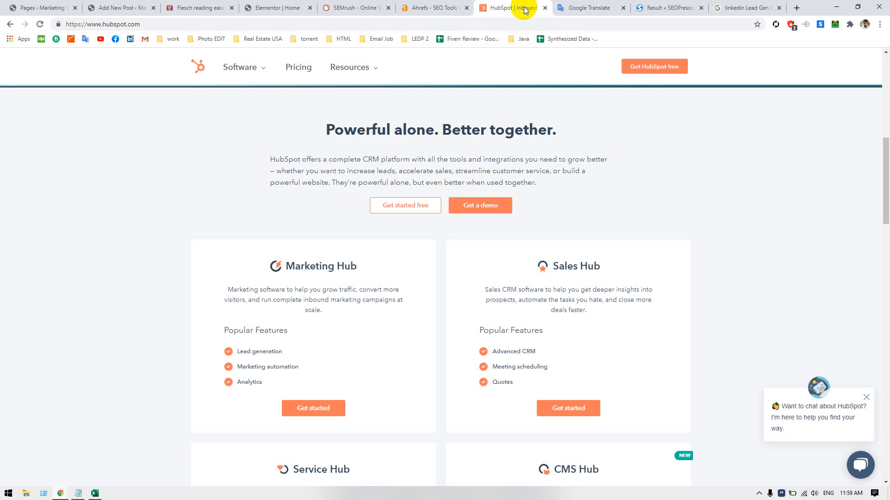
{"action": "left_click", "coordinate": [254, 8]}
{"action": "left_click", "coordinate": [579, 9]}
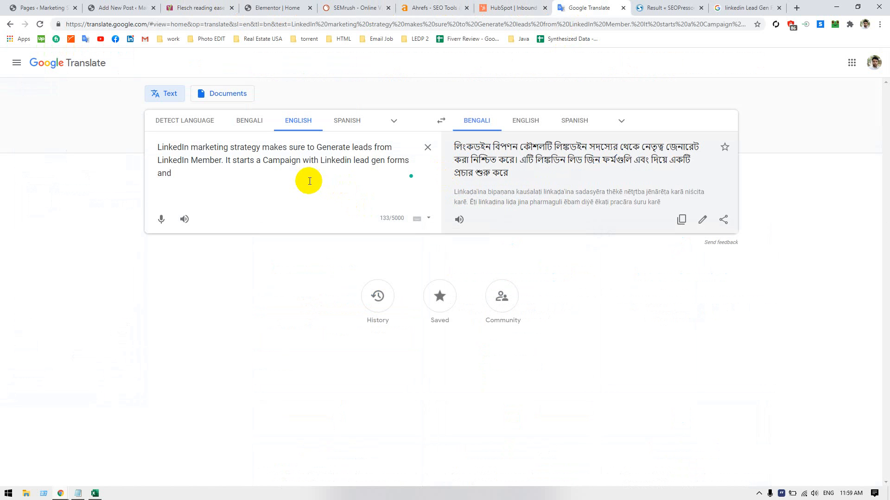
- Continue the source sentence after "and" with the words "the funnel"
{"action": "type", "text": "the "}
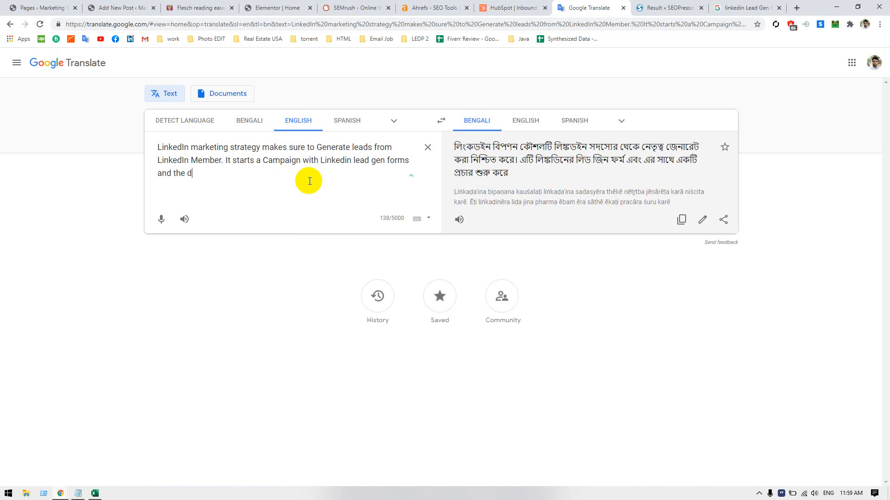
{"action": "type", "text": "funnl"}
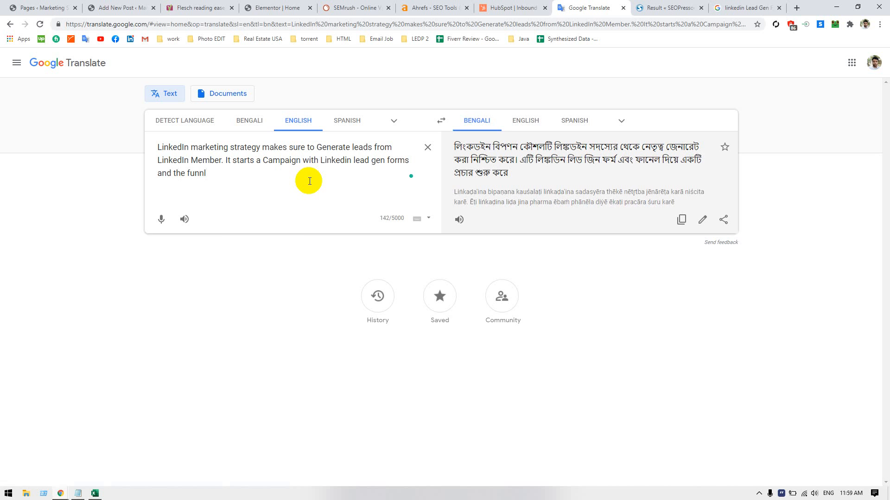
{"action": "key", "text": "BackSpace"}
{"action": "type", "text": "el "}
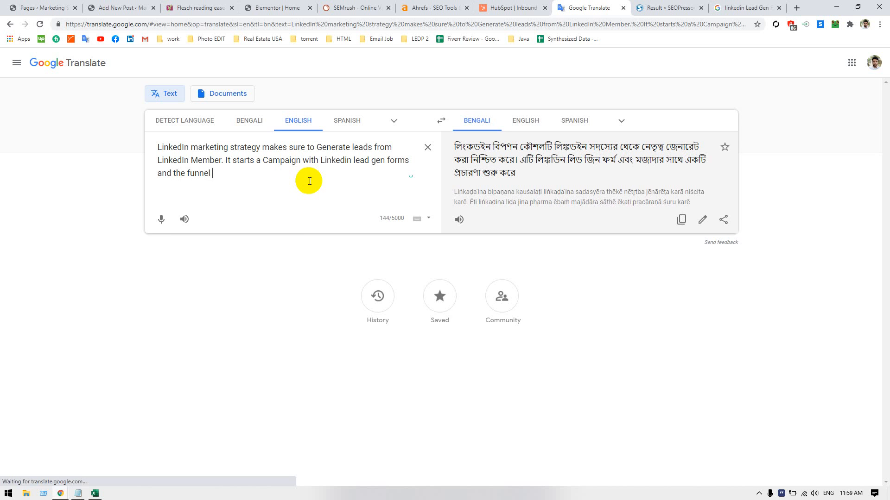
{"action": "type", "text": "make"}
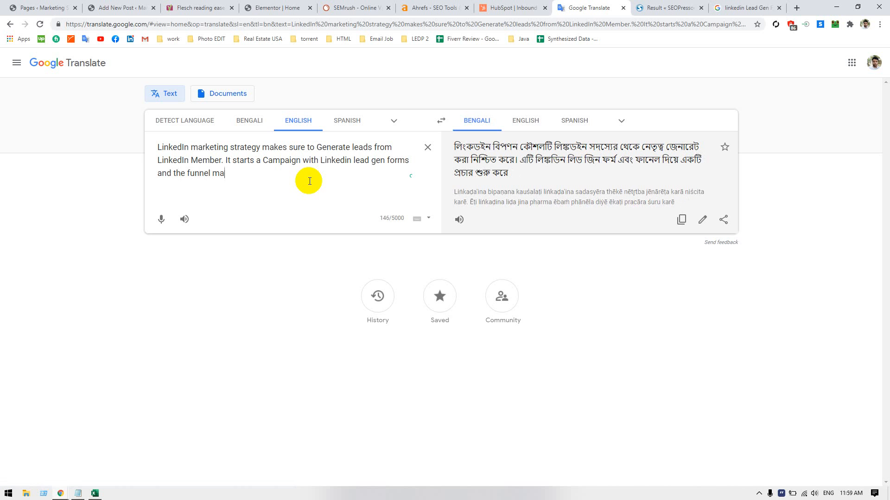
{"action": "key", "text": "BackSpace"}
{"action": "key", "text": "BackSpace"}
{"action": "key", "text": "BackSpace"}
{"action": "key", "text": "BackSpace"}
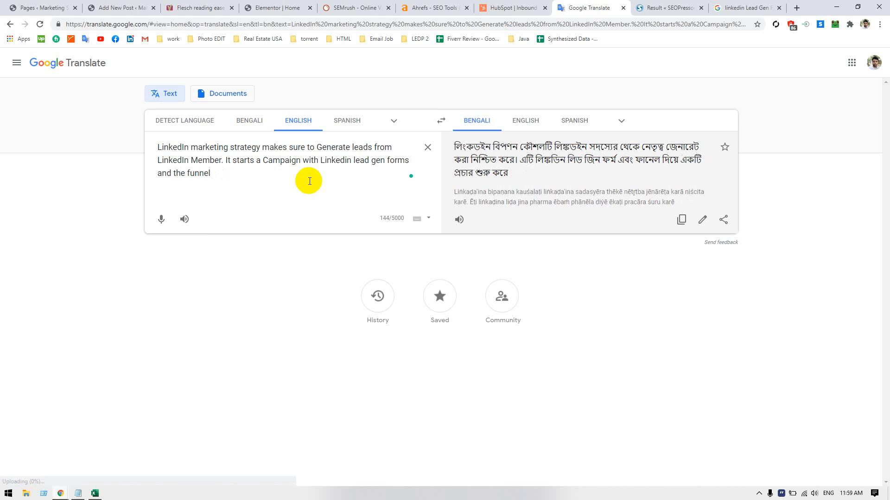
- Finish the sentence after "funnel" with "build the list of leads."
{"action": "type", "text": "build "}
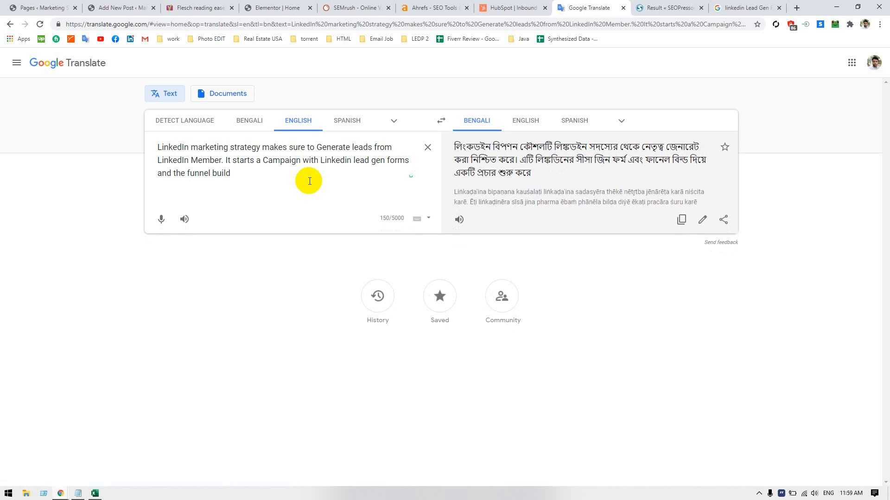
{"action": "type", "text": "the"}
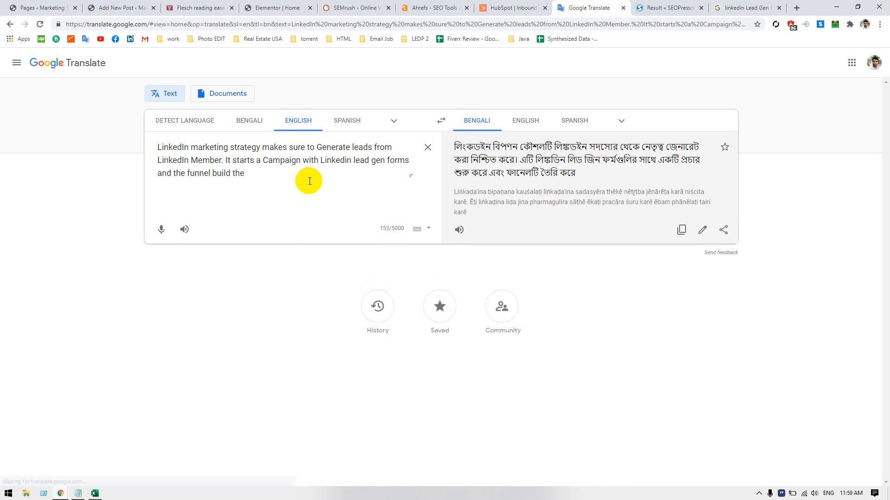
{"action": "type", "text": " li"}
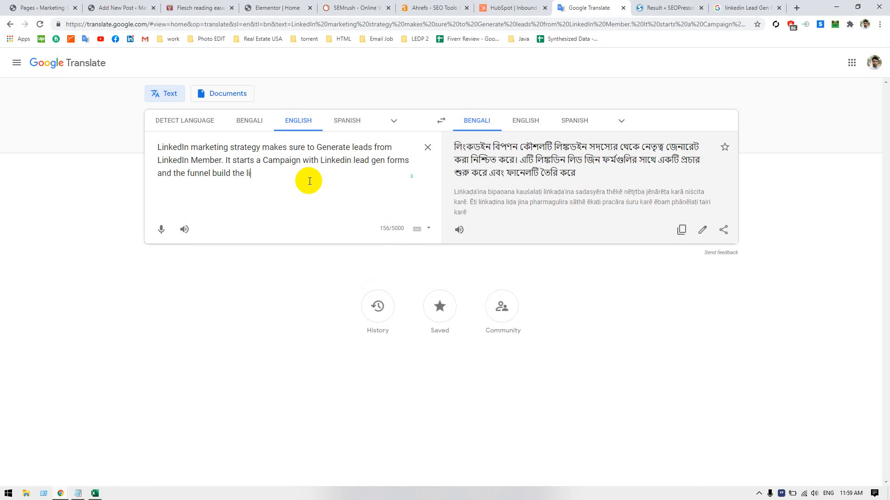
{"action": "type", "text": "st of leads"}
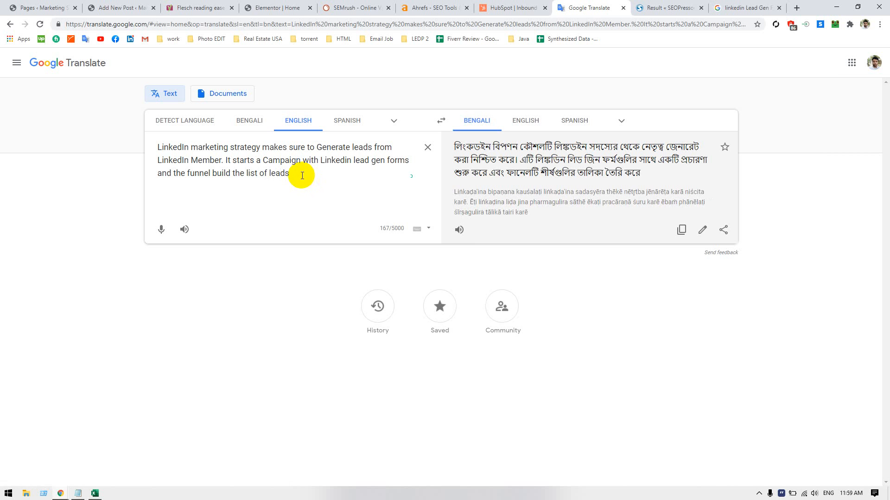
{"action": "type", "text": "."}
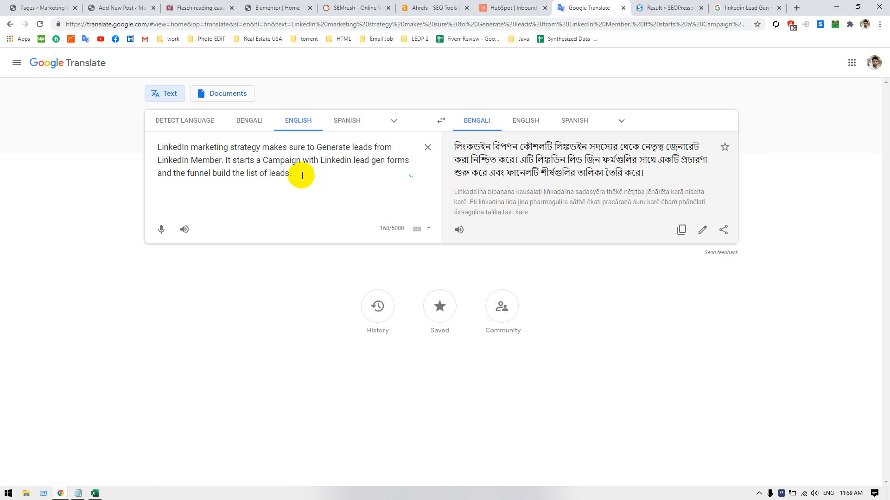
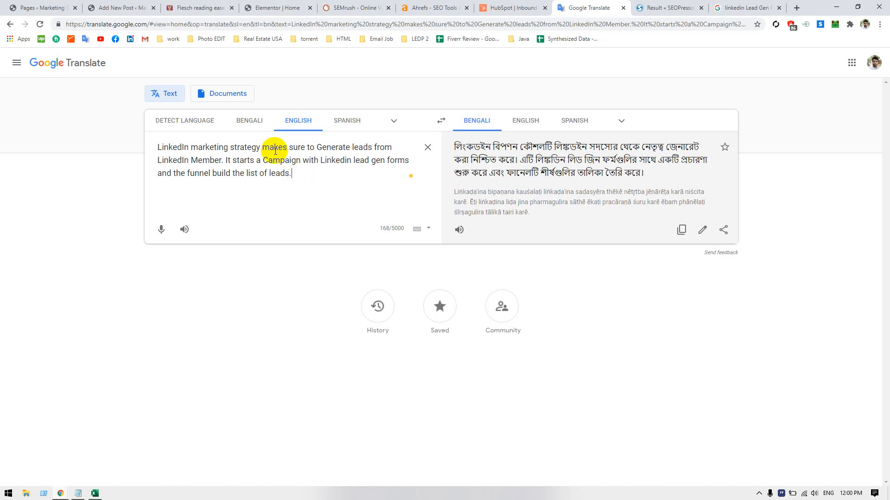
- Delete the word "funnel" from the second sentence and accept the grammar correction of "build" to "builds"
{"action": "double_click", "coordinate": [197, 173]}
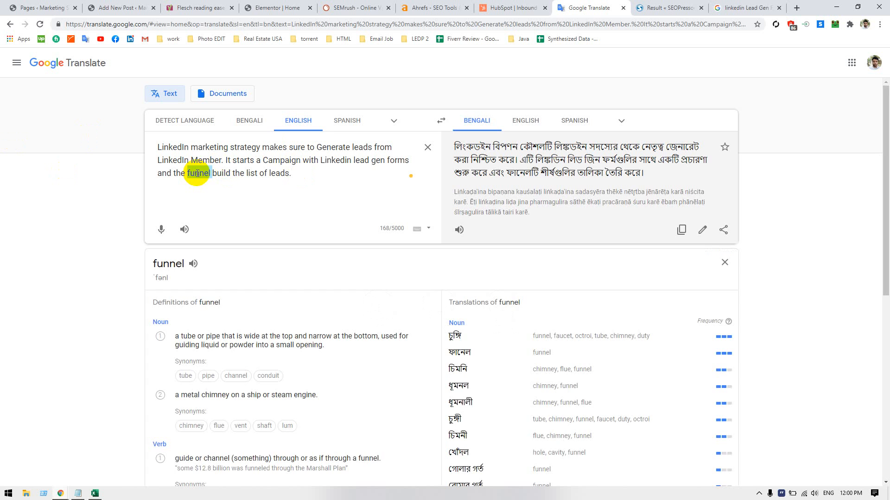
{"action": "key", "text": "BackSpace"}
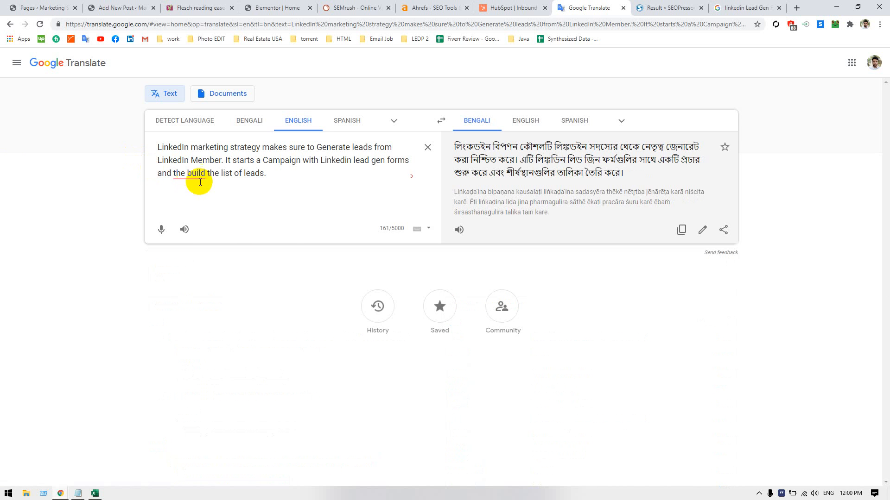
{"action": "left_click", "coordinate": [199, 173]}
{"action": "left_click", "coordinate": [207, 196]}
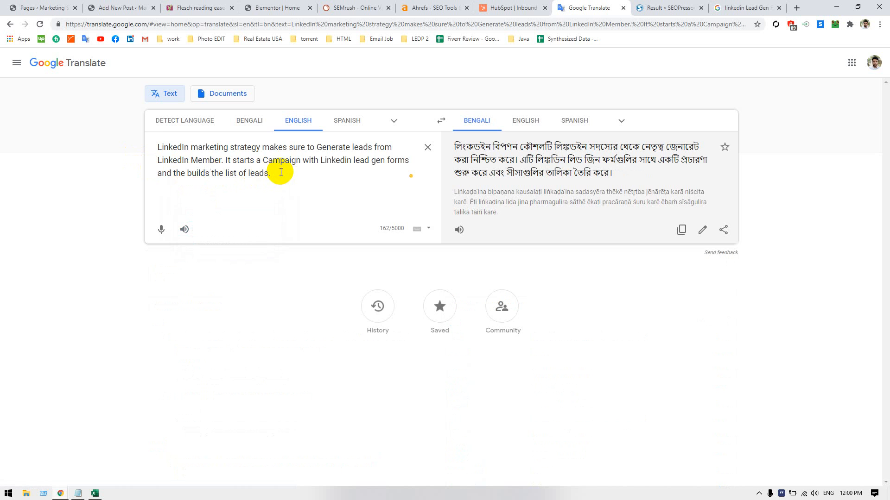
- Delete the extra "the" before "builds" in the source text and copy the whole text
{"action": "left_click_drag", "start_coordinate": [280, 173], "coordinate": [153, 141]}
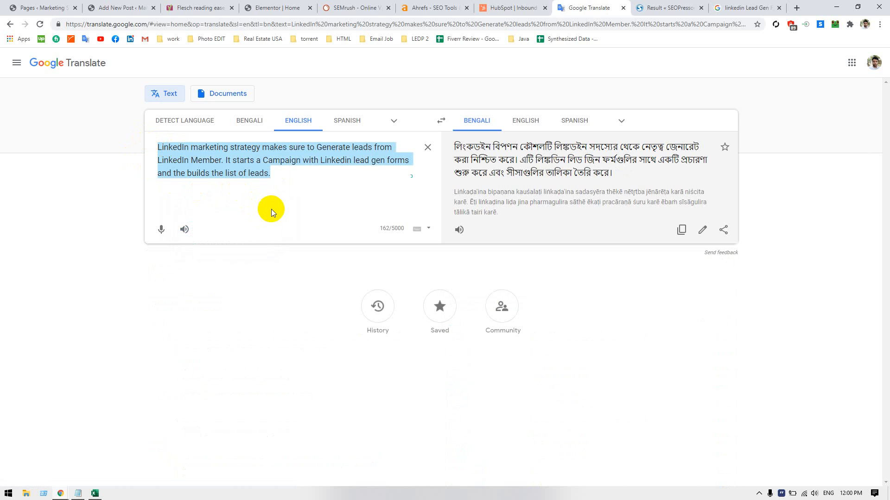
{"action": "left_click", "coordinate": [194, 175]}
{"action": "left_click", "coordinate": [205, 200]}
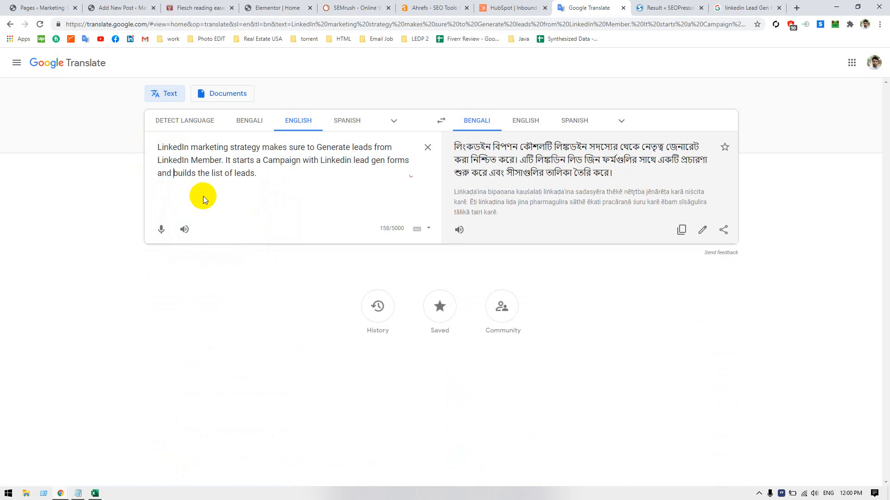
{"action": "left_click_drag", "start_coordinate": [257, 174], "coordinate": [146, 133]}
{"action": "key", "text": "ctrl+c"}
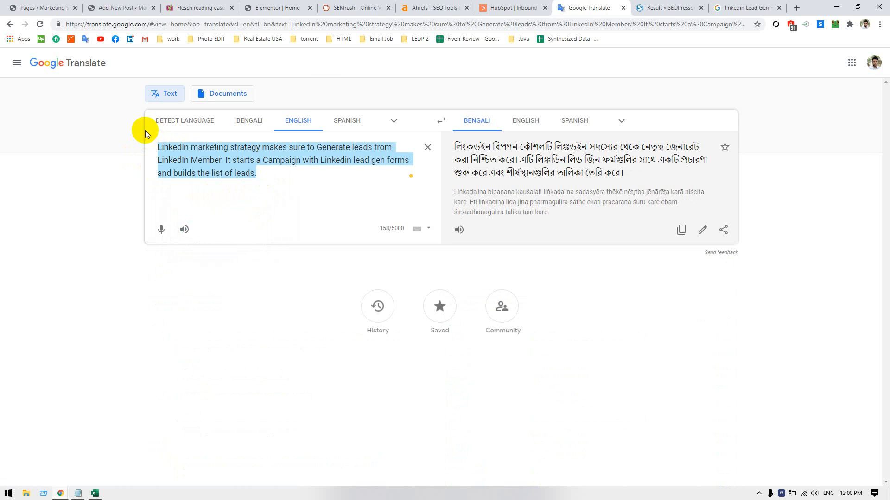
- Switch to the WordPress post "Get a Targeted Email List!" and replace its body paragraph with the copied LinkedIn text
{"action": "left_click", "coordinate": [122, 8]}
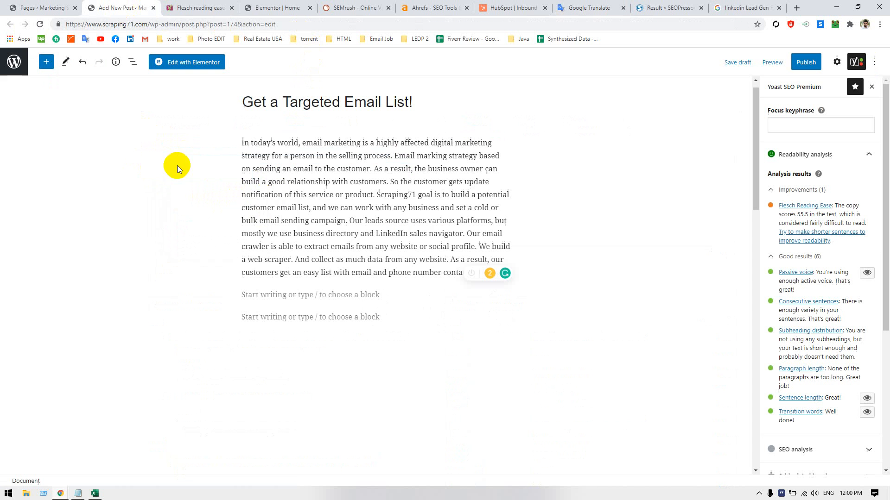
{"action": "left_click", "coordinate": [390, 275]}
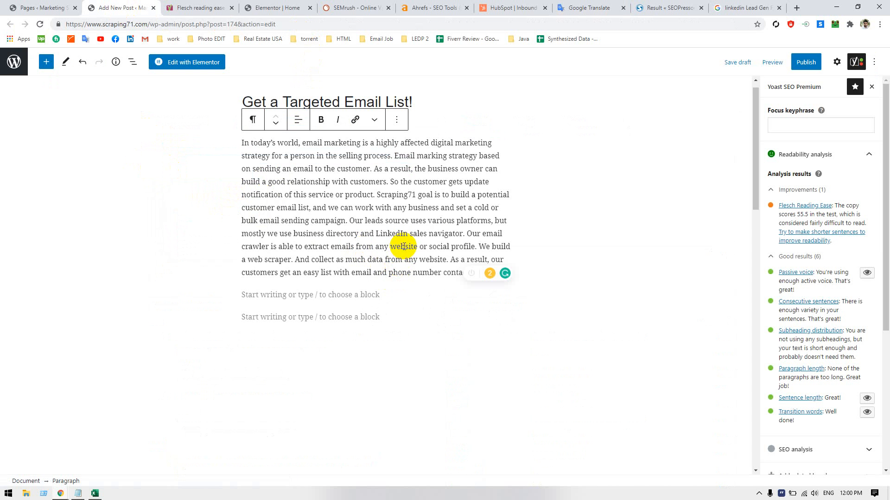
{"action": "key", "text": "ctrl+a"}
{"action": "key", "text": "BackSpace"}
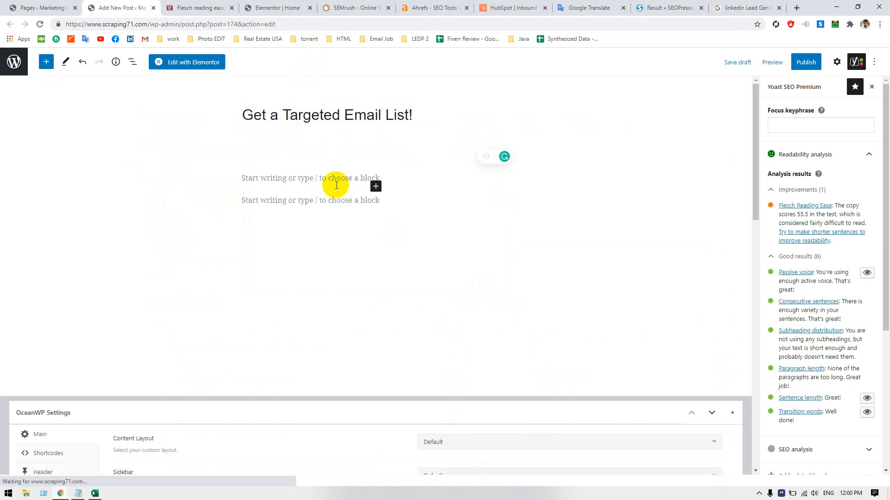
{"action": "key", "text": "ctrl+v"}
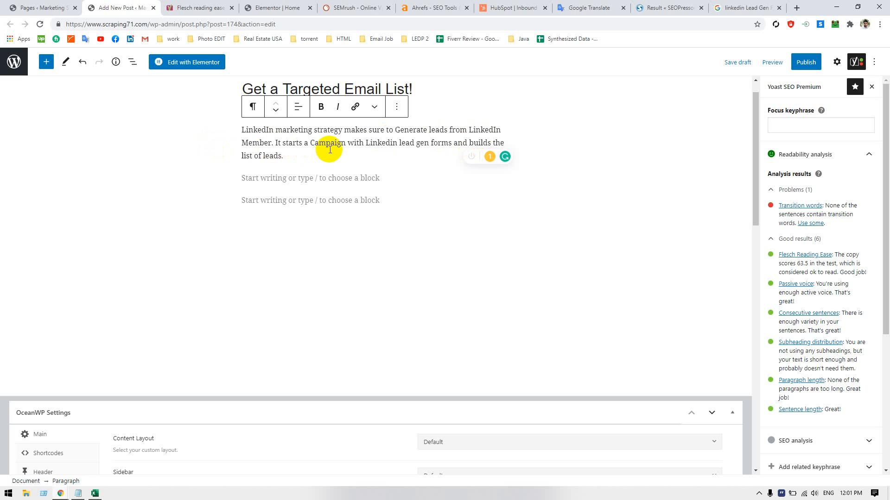
- Try "And" as a transition word before "It starts a Campaign" in the post paragraph, and remove it again
{"action": "type", "text": "A "}
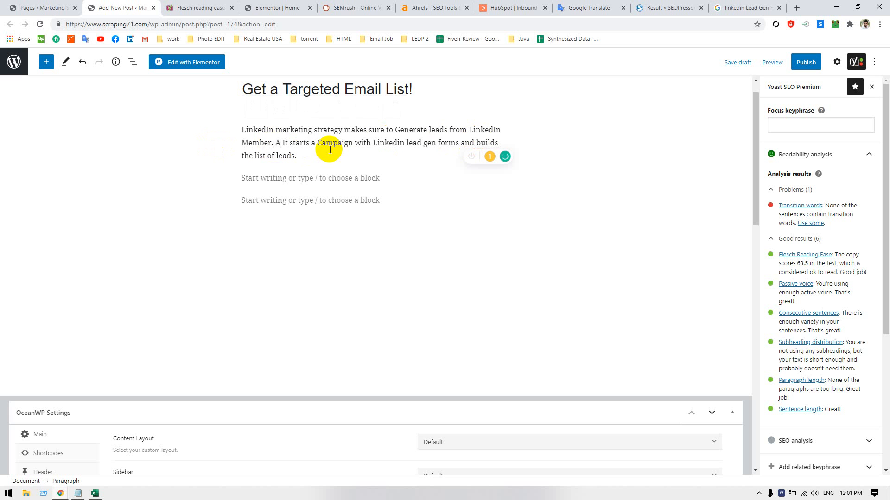
{"action": "type", "text": "nd"}
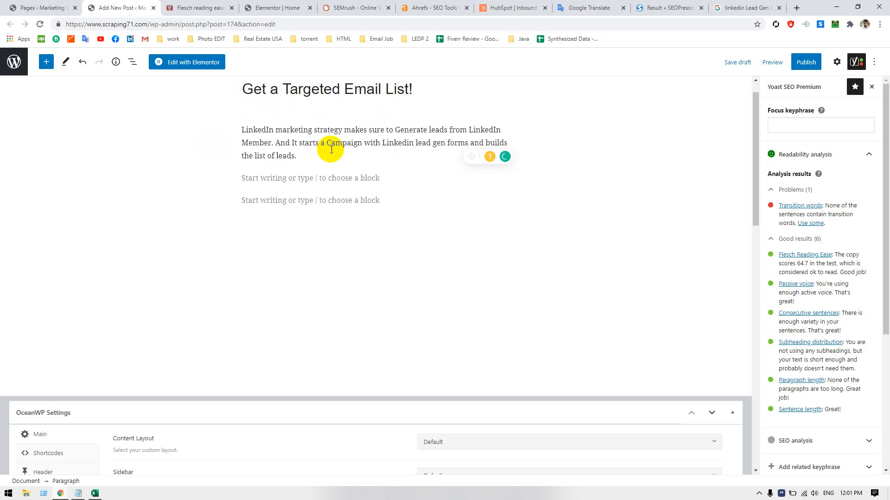
{"action": "left_click", "coordinate": [347, 151]}
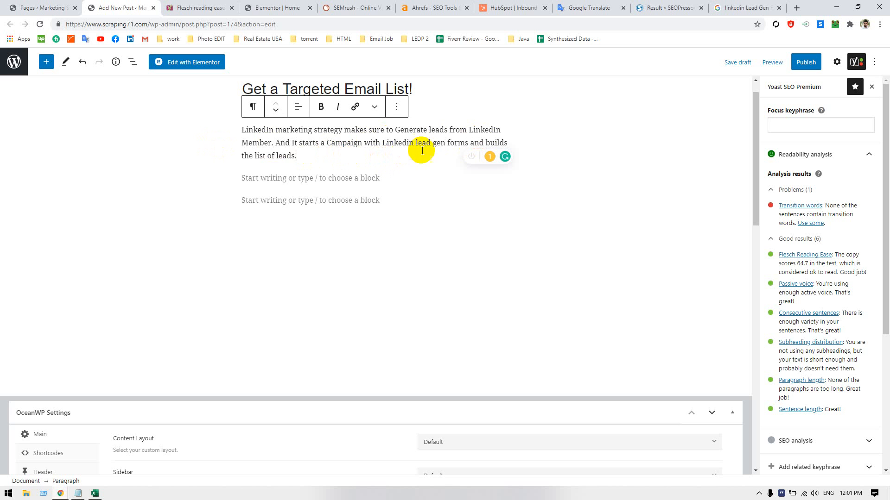
{"action": "double_click", "coordinate": [283, 140]}
{"action": "key", "text": "BackSpace"}
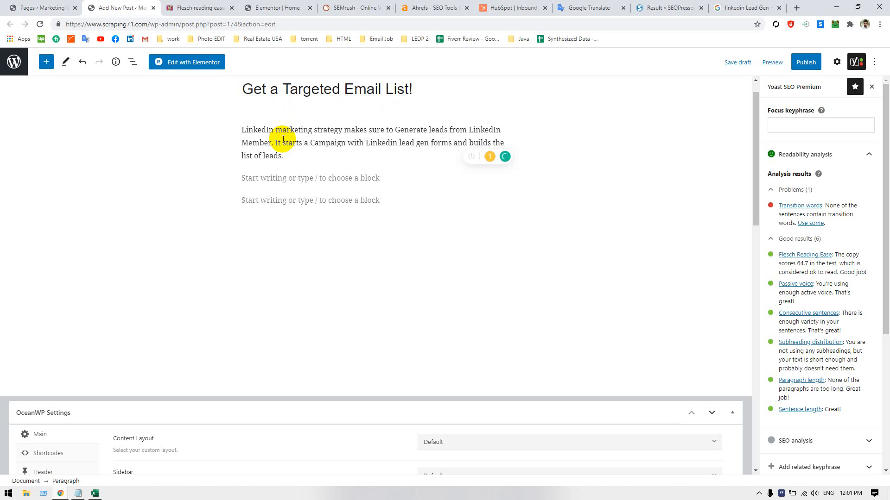
- Copy the LinkedIn paragraph and replace the LinkedIn Leads card's description with it in the Elementor page
{"action": "left_click_drag", "start_coordinate": [301, 155], "coordinate": [212, 127]}
{"action": "key", "text": "ctrl+c"}
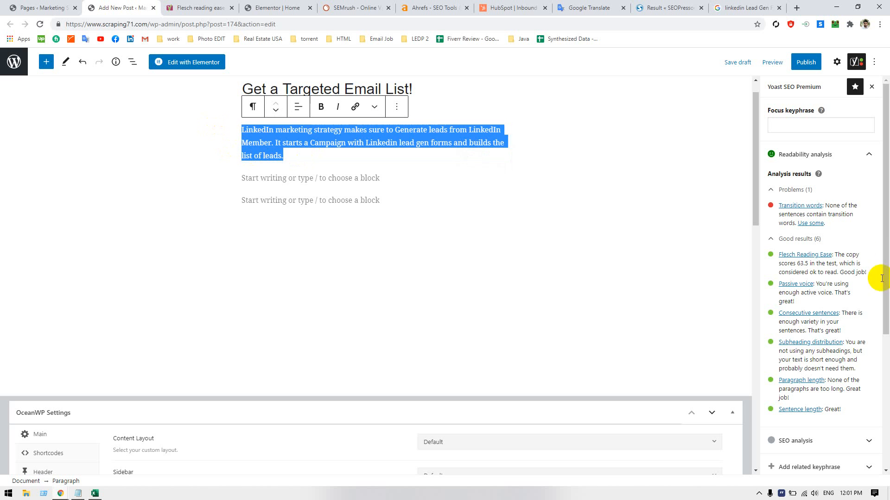
{"action": "scroll", "coordinate": [485, 196], "scroll_direction": "up", "scroll_amount": 1}
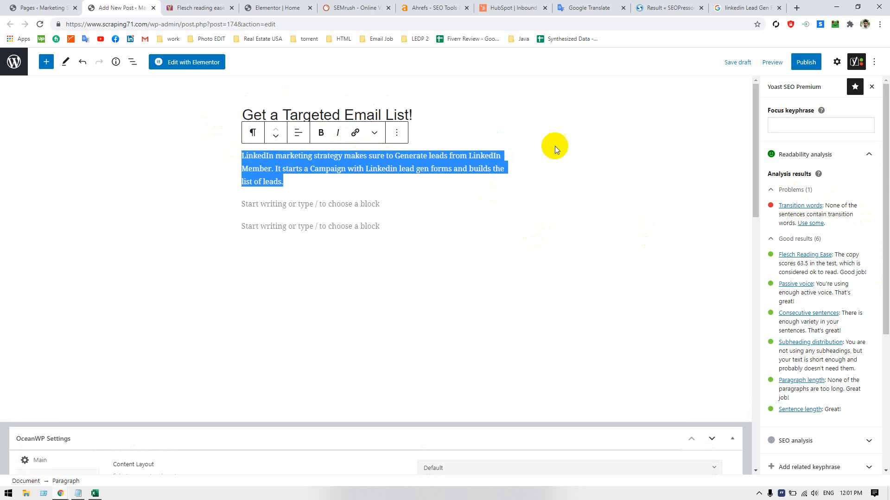
{"action": "left_click", "coordinate": [256, 10]}
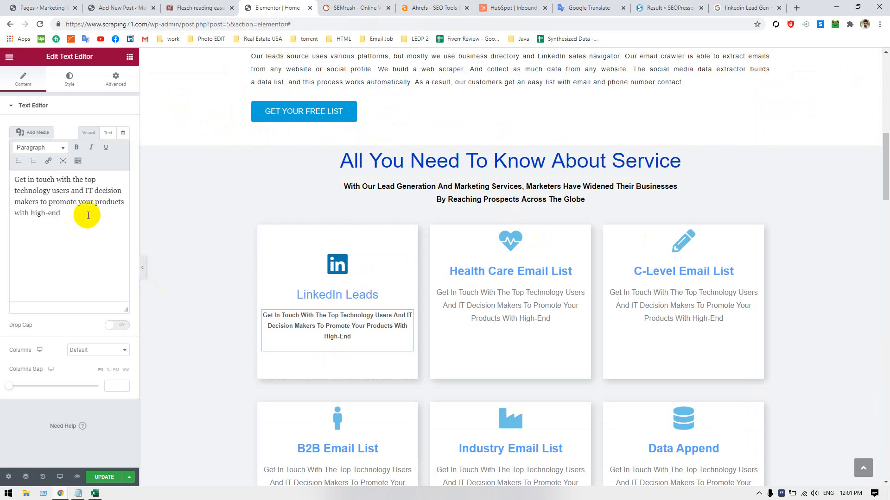
{"action": "left_click_drag", "start_coordinate": [88, 216], "coordinate": [1, 176]}
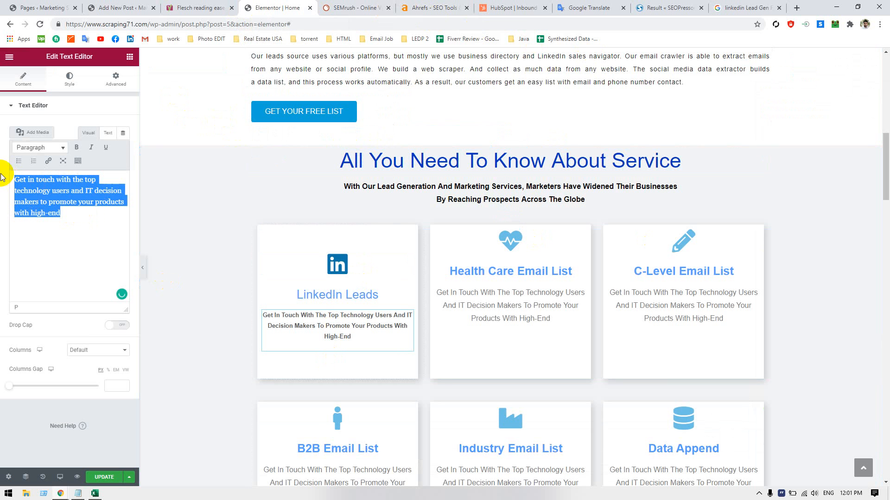
{"action": "key", "text": "ctrl+v"}
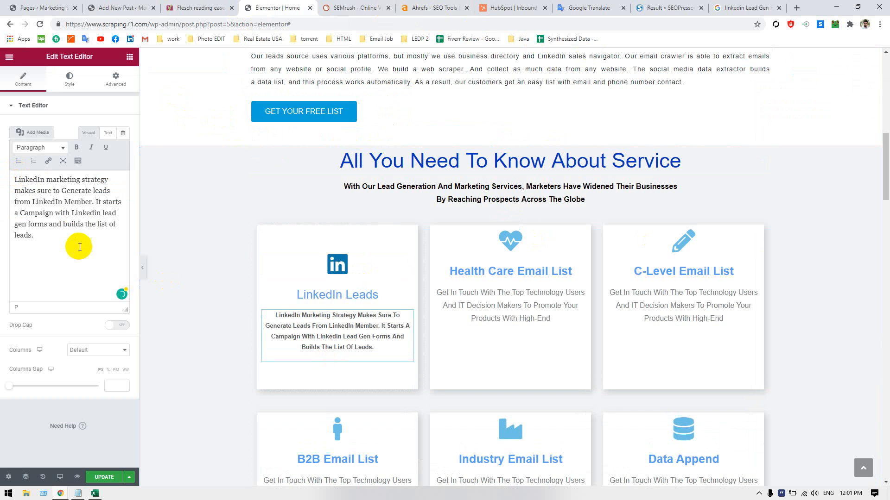
{"action": "left_click", "coordinate": [69, 81]}
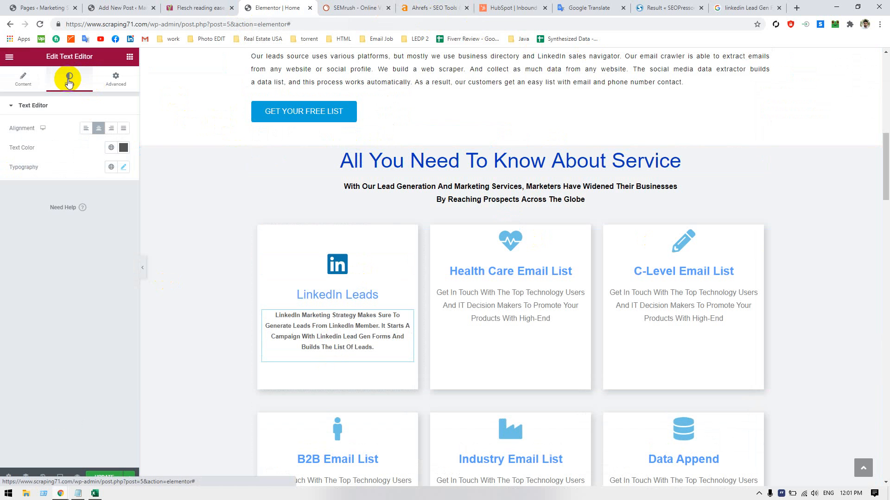
{"action": "left_click", "coordinate": [71, 80]}
{"action": "left_click", "coordinate": [23, 79]}
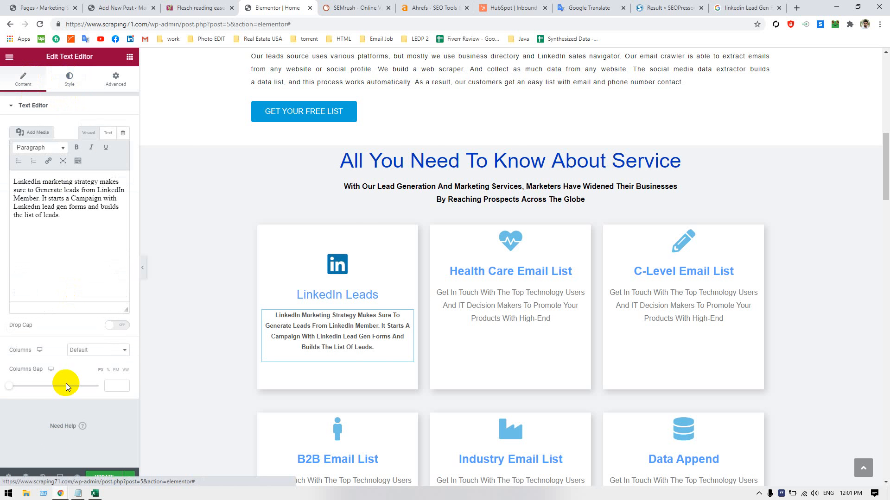
- Switch to the lead filtered.xlsx workbook in Excel, add a new sheet and paste the LinkedIn text into cell A1
{"action": "left_click", "coordinate": [82, 494]}
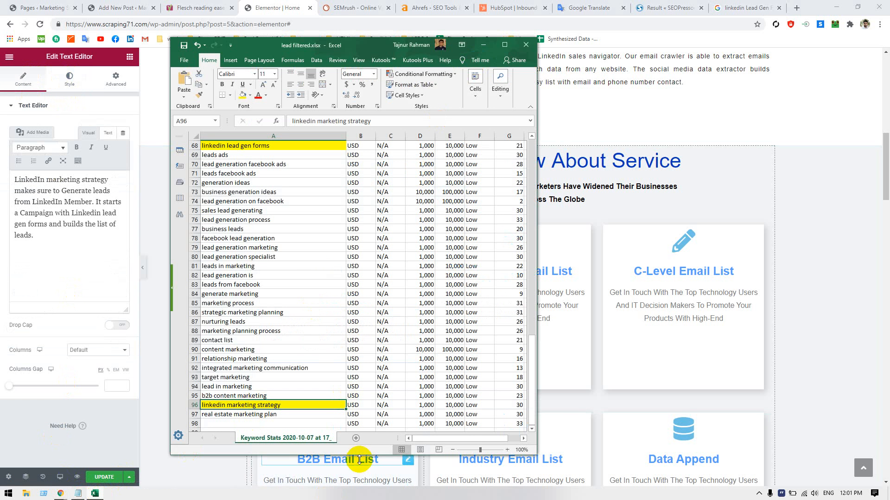
{"action": "left_click", "coordinate": [356, 438]}
{"action": "key", "text": "ctrl+v"}
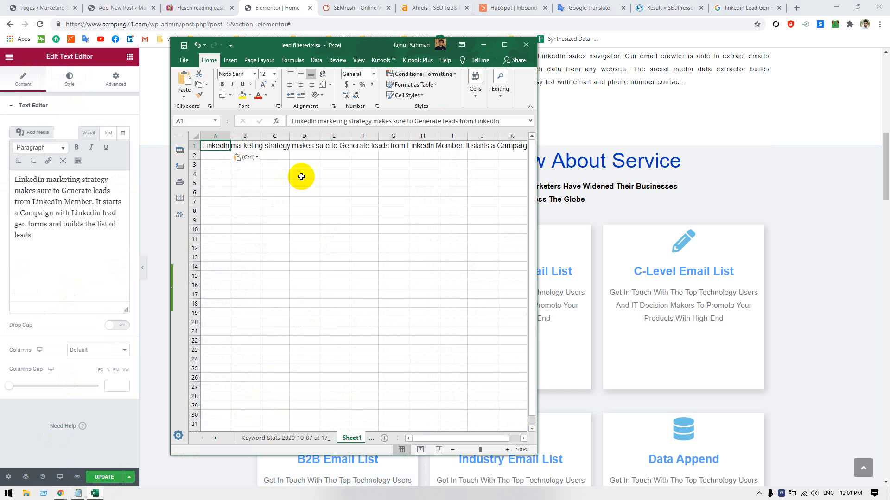
- Convert the text in cell A1 to sentence case with the Kutools Change Case utility
{"action": "left_click", "coordinate": [430, 60]}
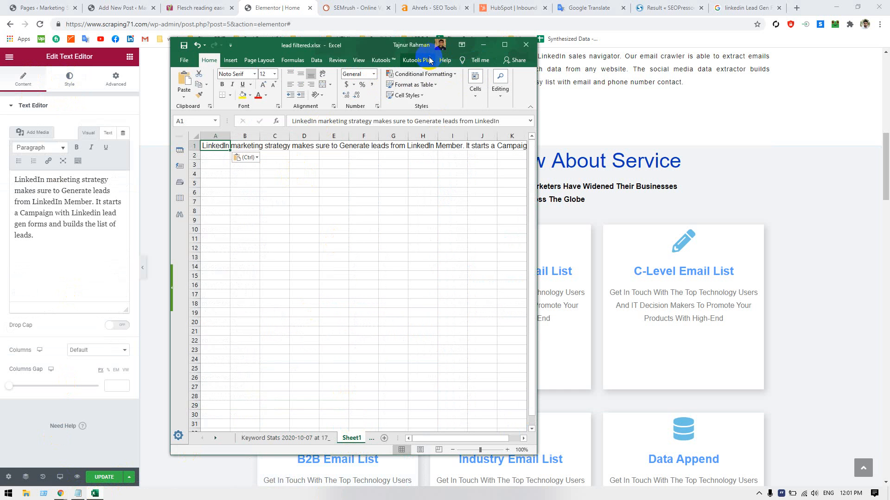
{"action": "left_click", "coordinate": [379, 60]}
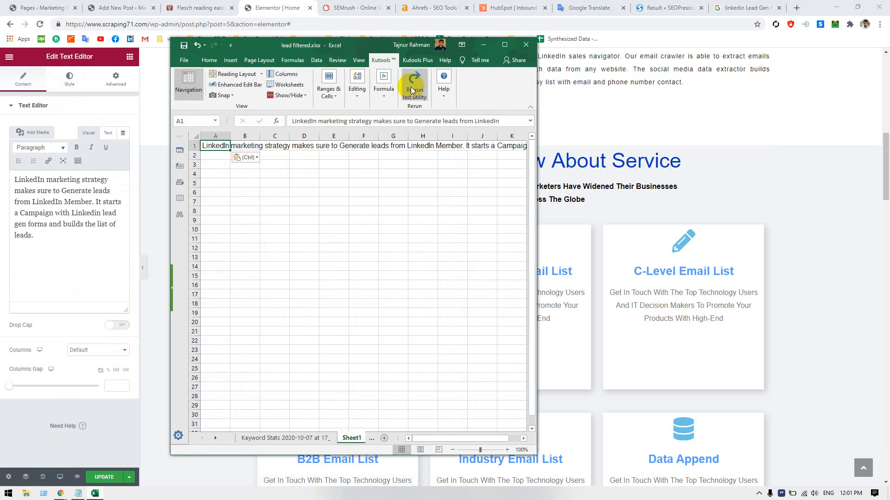
{"action": "left_click", "coordinate": [504, 44]}
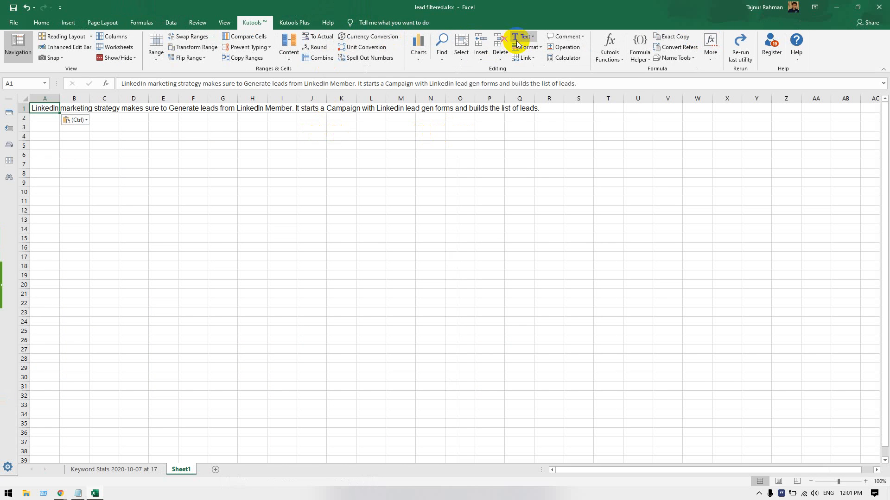
{"action": "left_click", "coordinate": [517, 41]}
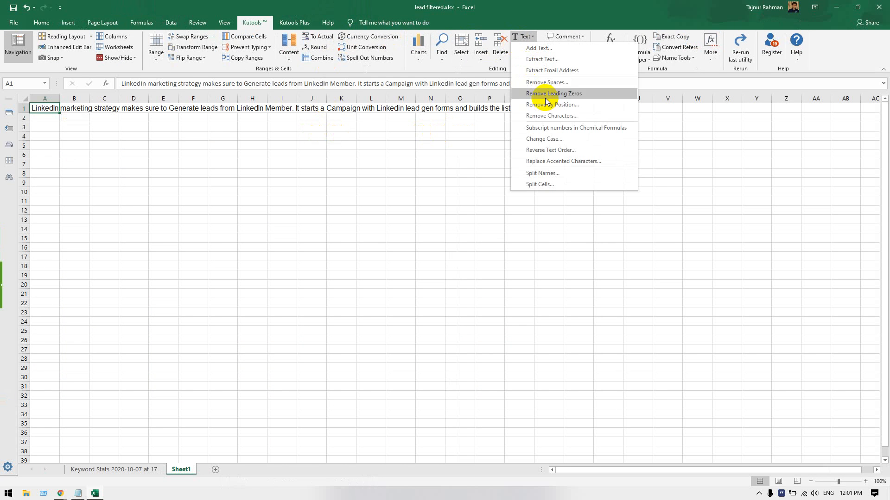
{"action": "left_click", "coordinate": [550, 139]}
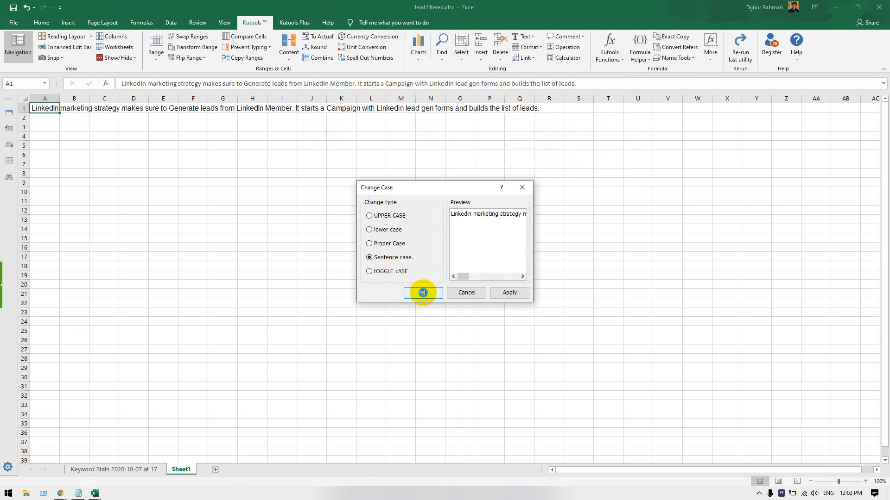
{"action": "left_click", "coordinate": [424, 293]}
- Try replacing the LinkedIn Leads card's description in Elementor with the text copied directly from cell A1, and undo the paste
{"action": "key", "text": "ctrl+c"}
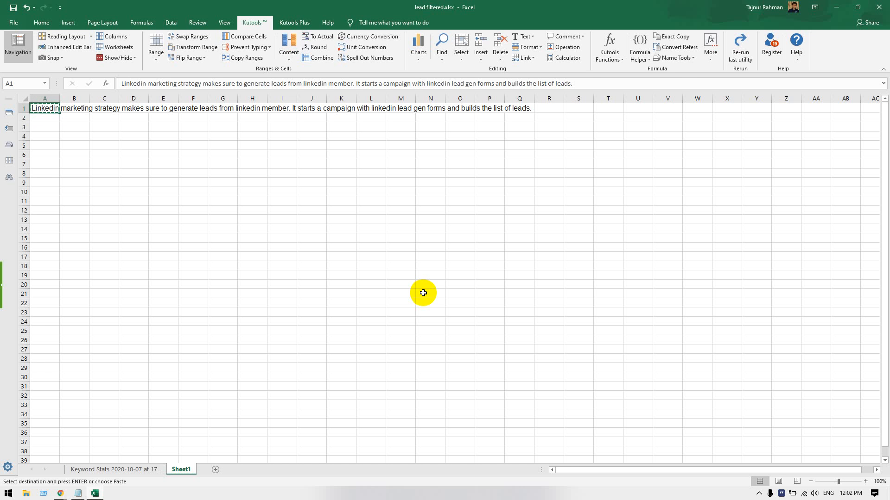
{"action": "key", "text": "alt+Tab"}
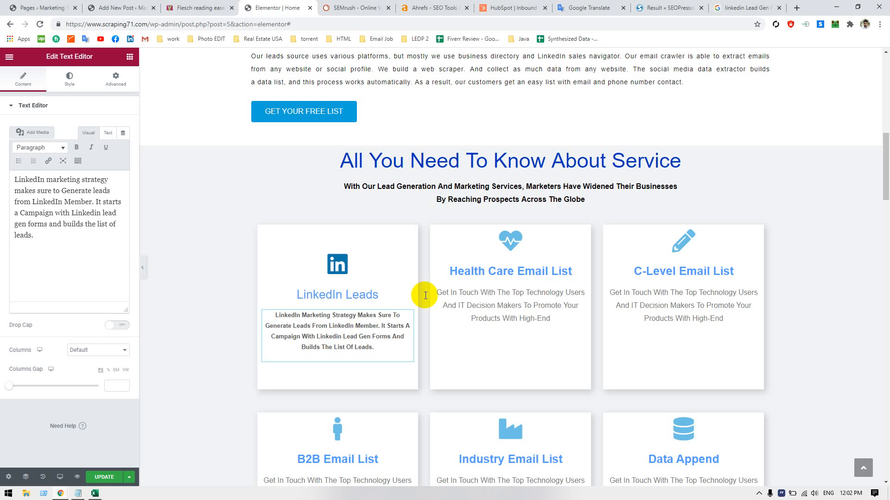
{"action": "left_click", "coordinate": [73, 250]}
{"action": "key", "text": "ctrl+a"}
{"action": "key", "text": "ctrl+v"}
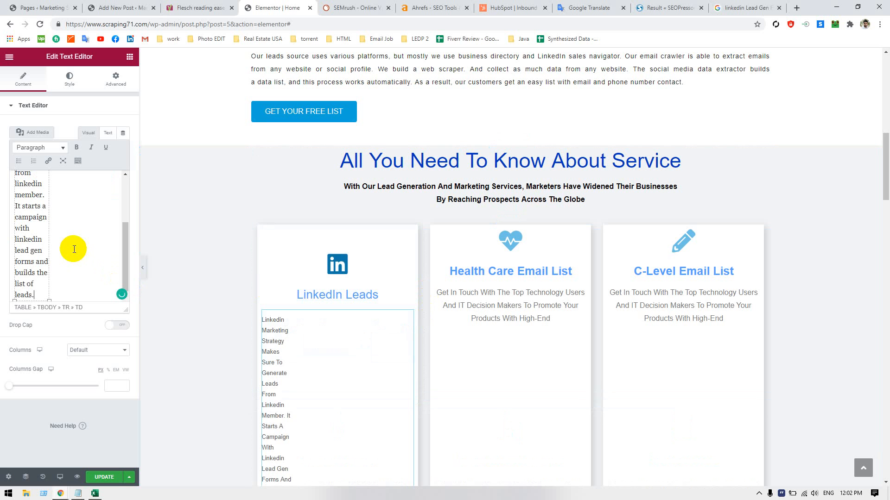
{"action": "key", "text": "ctrl+z"}
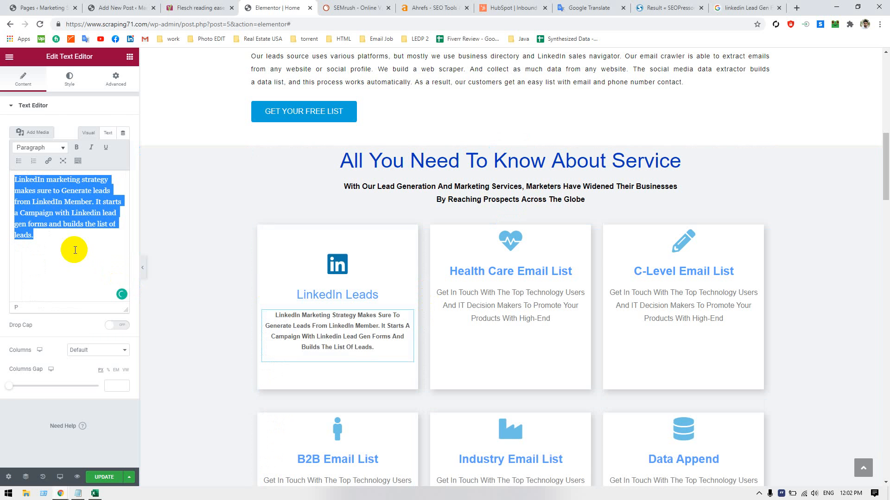
- Return to Excel, leave the cell editing and copy cell A1 with the sentence-case LinkedIn text
{"action": "key", "text": "alt+Tab"}
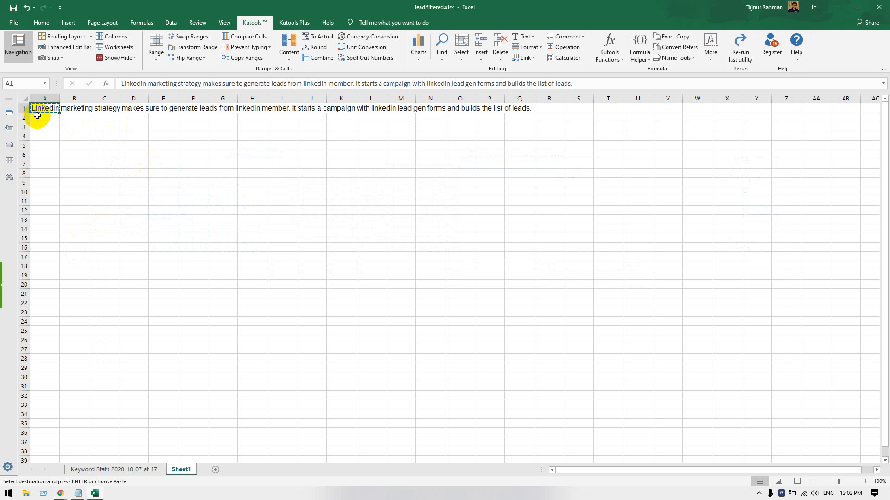
{"action": "double_click", "coordinate": [50, 108]}
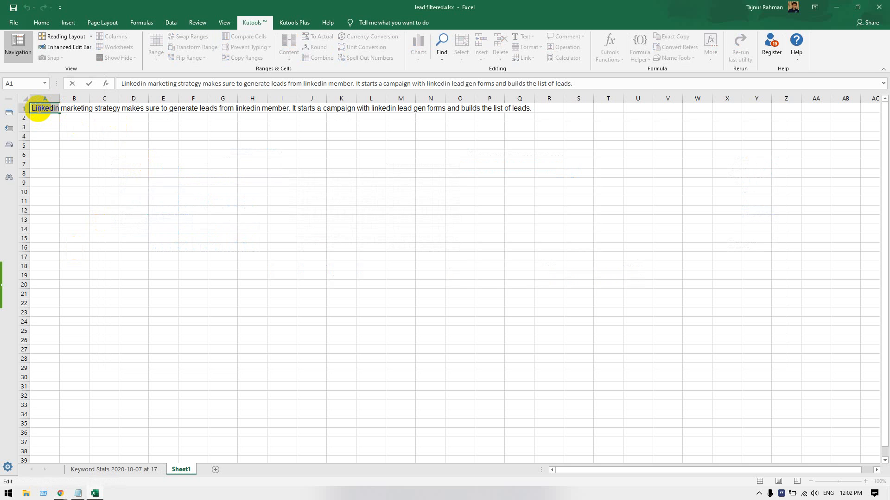
{"action": "double_click", "coordinate": [39, 108]}
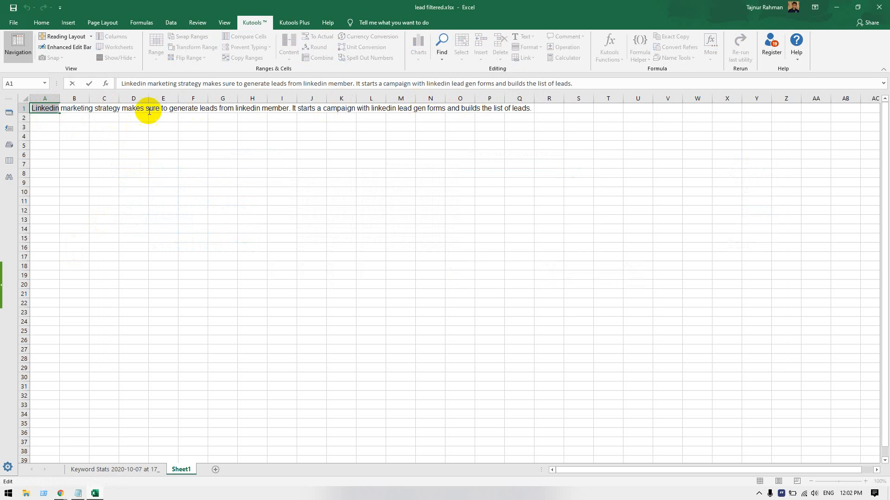
{"action": "left_click", "coordinate": [61, 136]}
{"action": "left_click", "coordinate": [48, 107]}
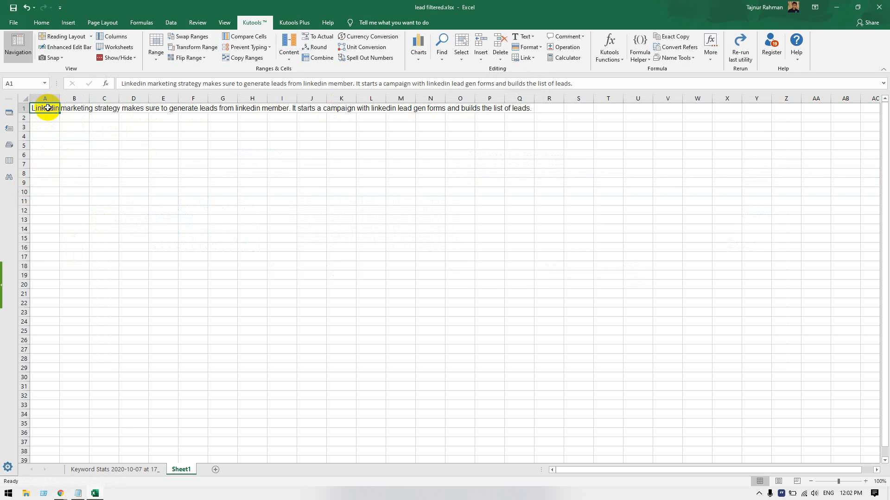
{"action": "key", "text": "ctrl+c"}
- Switch to the untitled Notepad file and replace all its contents with the copied LinkedIn text
{"action": "left_click", "coordinate": [77, 492]}
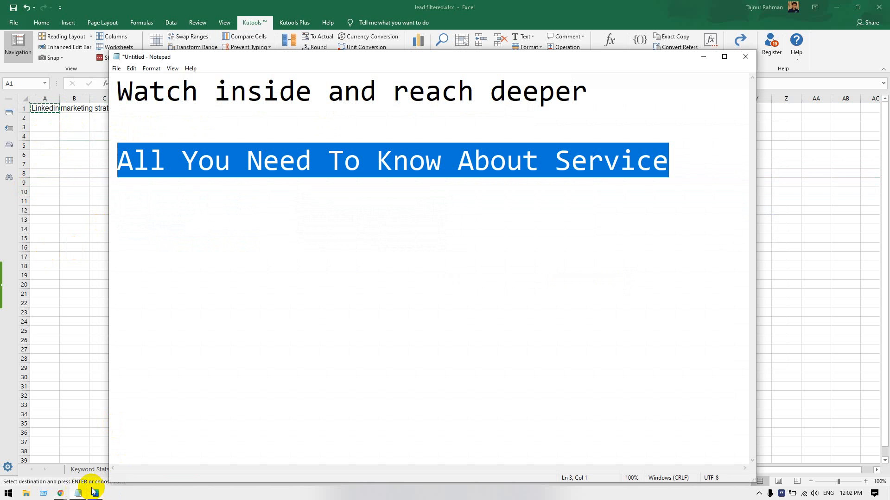
{"action": "left_click", "coordinate": [421, 245]}
{"action": "key", "text": "ctrl+a"}
{"action": "key", "text": "ctrl+v"}
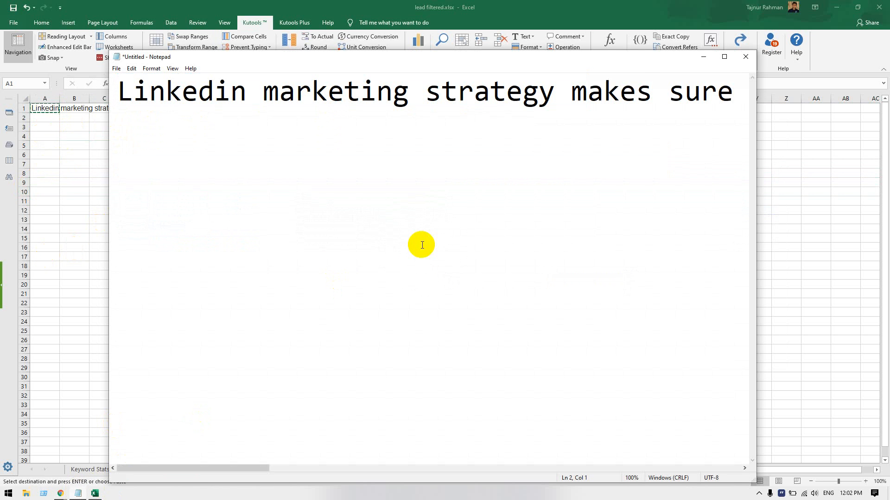
- Copy all the text from Notepad and paste it into the LinkedIn Leads card's description in Elementor in Chrome
{"action": "key", "text": "ctrl+a"}
{"action": "key", "text": "ctrl+c"}
{"action": "key", "text": "alt+Tab"}
{"action": "key", "text": "alt+Tab"}
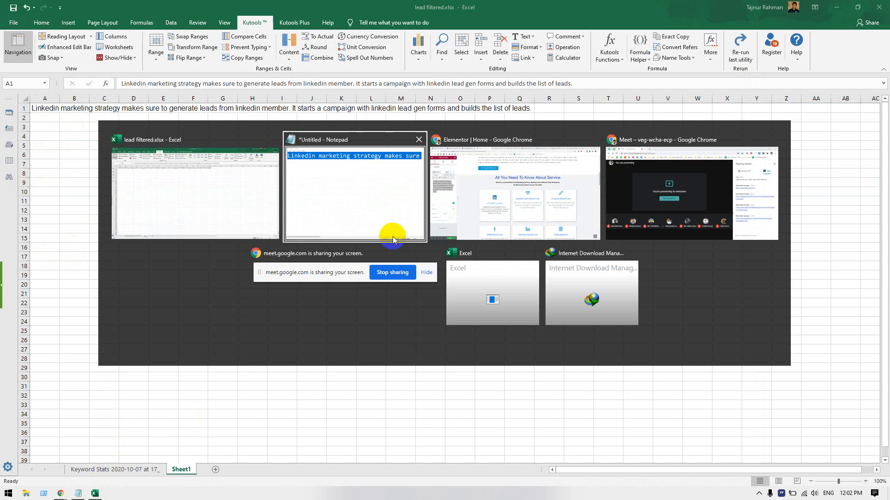
{"action": "key", "text": "alt+Tab"}
{"action": "key", "text": "ctrl+v"}
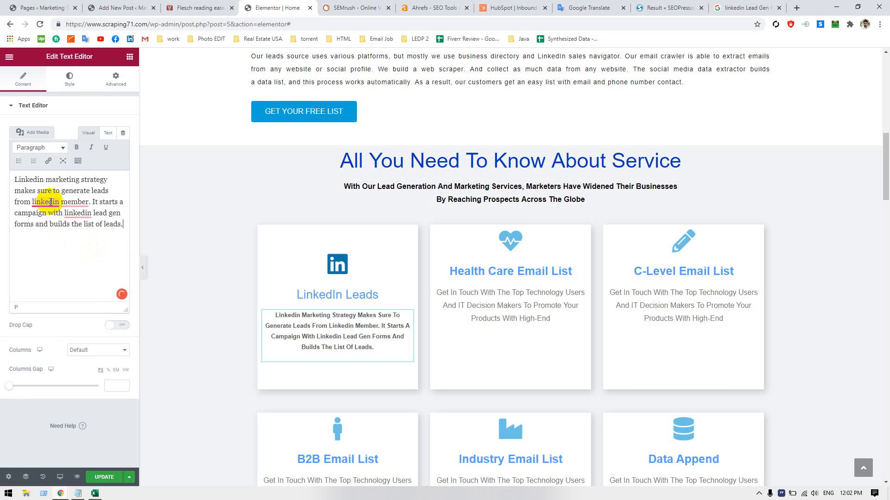
- Correct "linkedin" to "LinkedIn" and "member" to "members" in the description using the spelling suggestions, and update the page
{"action": "mouse_move", "coordinate": [50, 202]}
{"action": "left_click", "coordinate": [50, 234]}
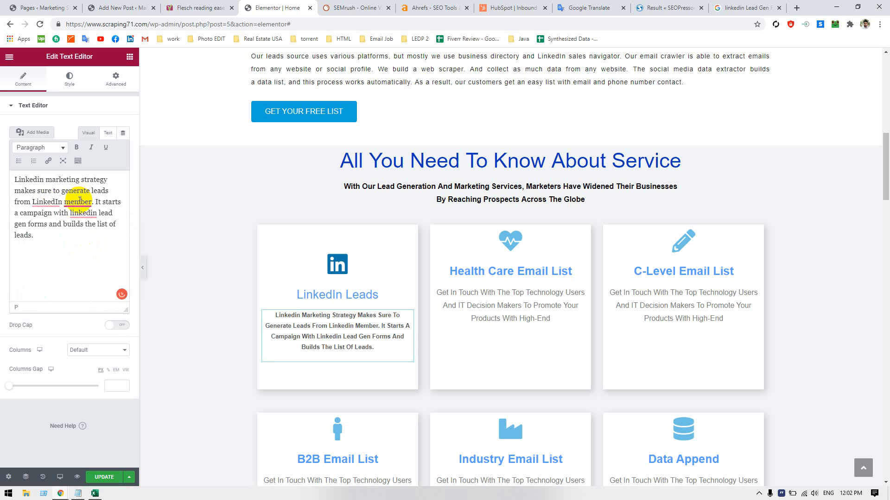
{"action": "mouse_move", "coordinate": [80, 200]}
{"action": "left_click", "coordinate": [79, 227]}
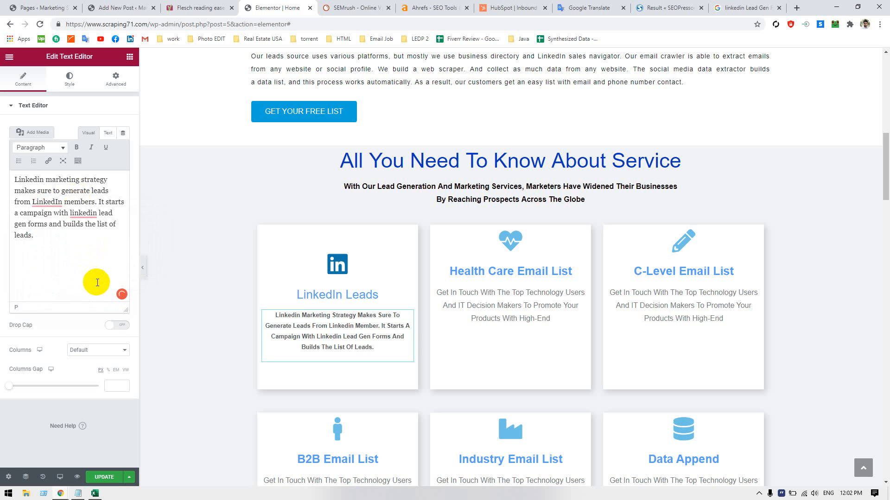
{"action": "left_click", "coordinate": [79, 244]}
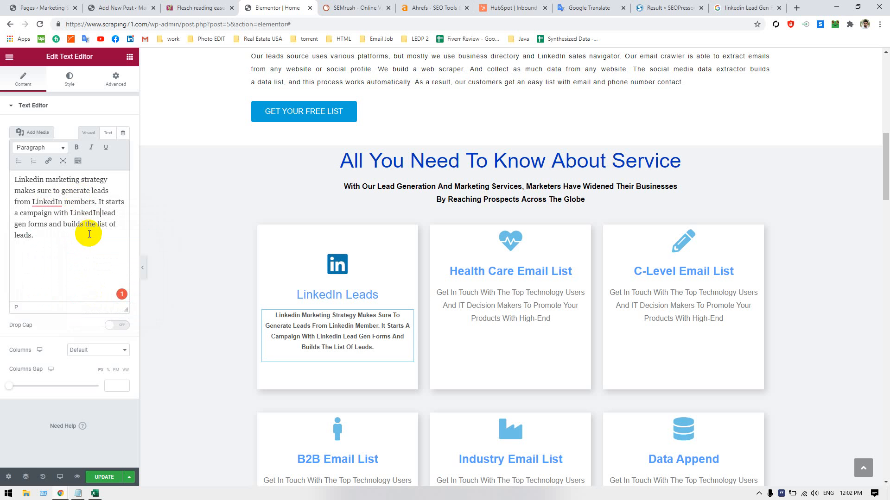
{"action": "left_click", "coordinate": [70, 243]}
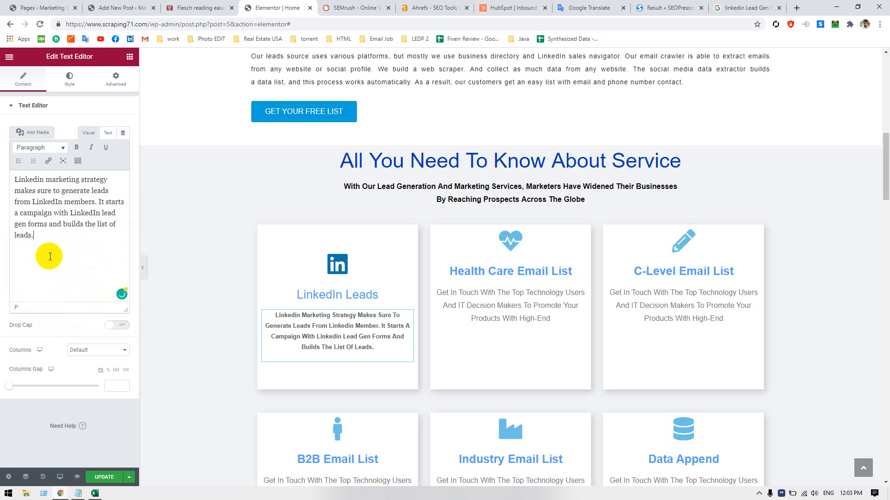
{"action": "left_click", "coordinate": [50, 243]}
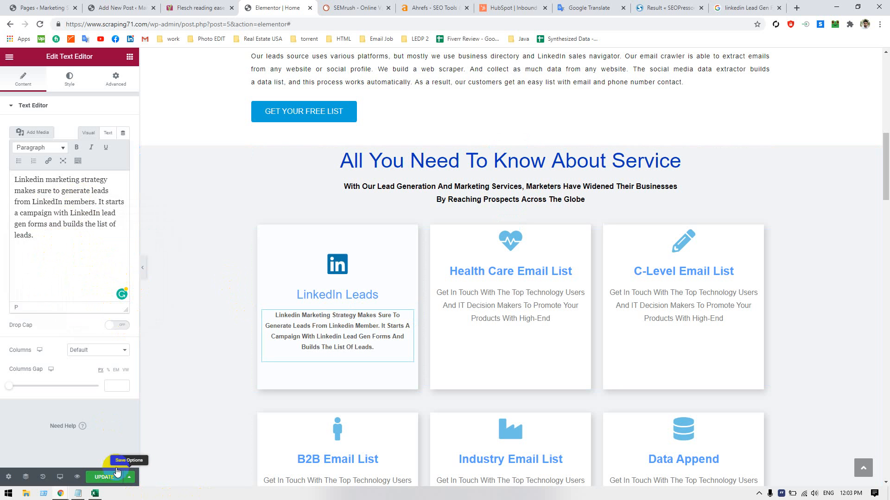
{"action": "left_click", "coordinate": [105, 476]}
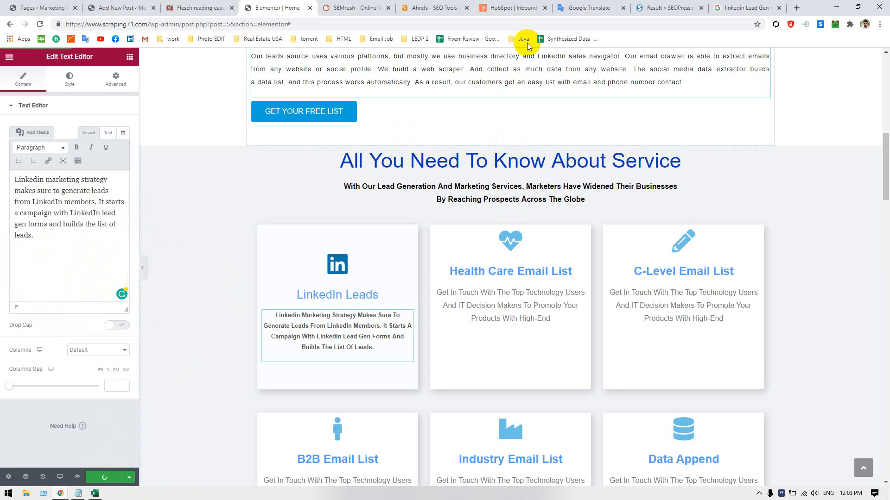
- Open the live scraping71.com home page in a new browser tab and examine the LinkedIn Leads card's description
{"action": "left_click", "coordinate": [99, 13]}
{"action": "left_click", "coordinate": [22, 10]}
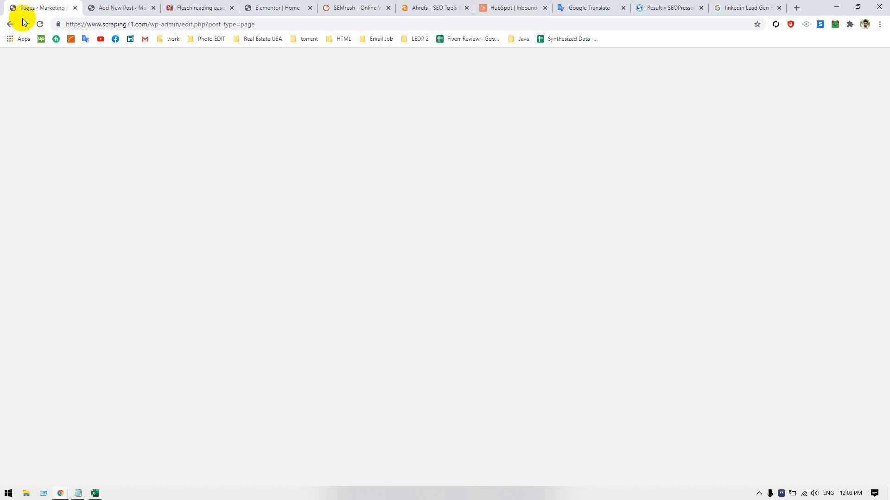
{"action": "left_click", "coordinate": [27, 80]}
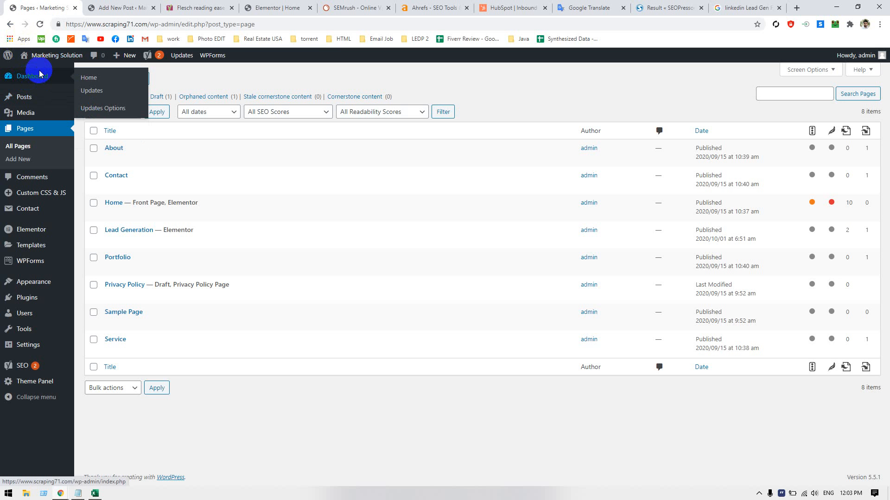
{"action": "middle_click", "coordinate": [36, 69]}
{"action": "left_click_drag", "start_coordinate": [106, 15], "coordinate": [783, 10]}
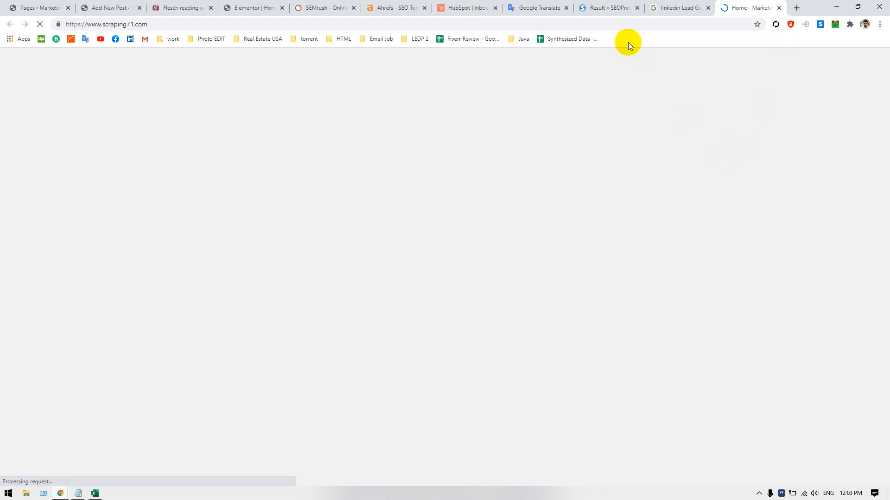
{"action": "scroll", "coordinate": [299, 278], "scroll_direction": "down", "scroll_amount": 4}
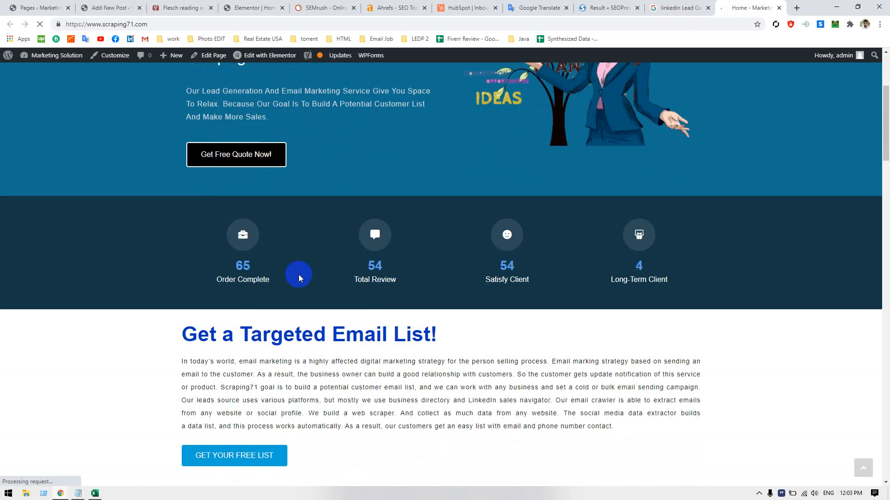
{"action": "scroll", "coordinate": [300, 273], "scroll_direction": "down", "scroll_amount": 3}
{"action": "scroll", "coordinate": [302, 265], "scroll_direction": "down", "scroll_amount": 2}
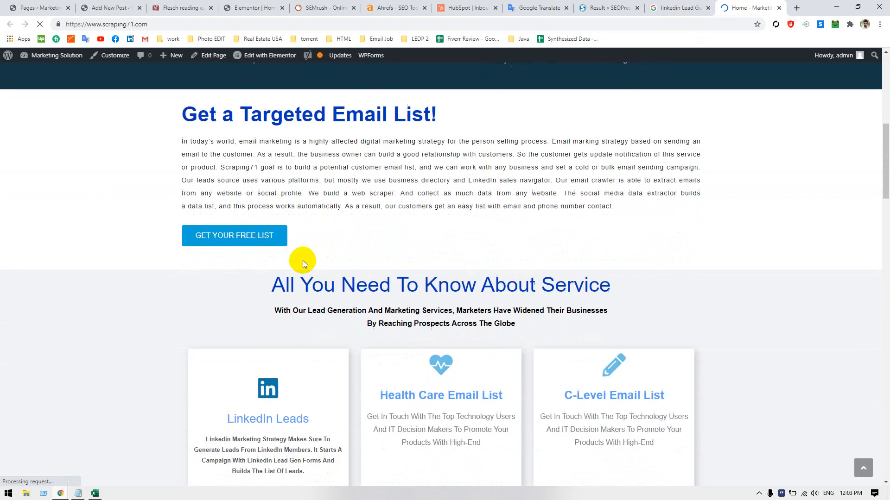
{"action": "scroll", "coordinate": [302, 260], "scroll_direction": "down", "scroll_amount": 3}
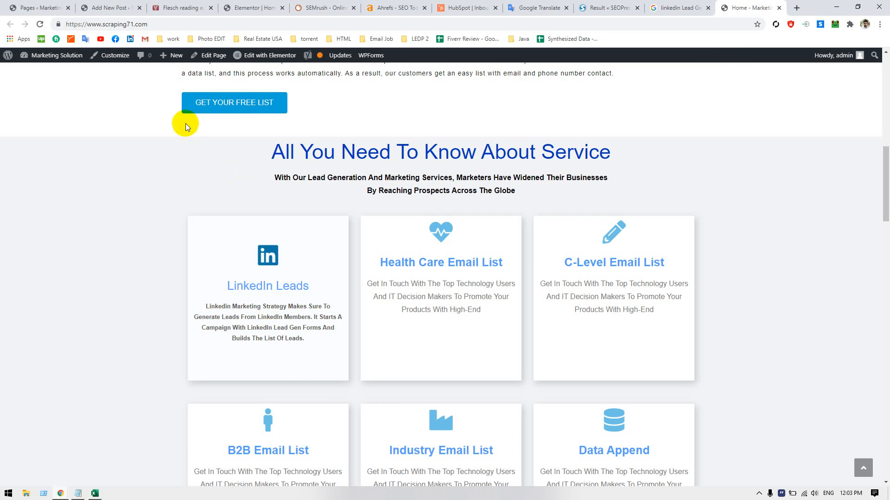
- Return to the Elementor editor, set the LinkedIn Leads description's typography transform to Default and update the page
{"action": "left_click", "coordinate": [95, 8]}
{"action": "left_click", "coordinate": [55, 10]}
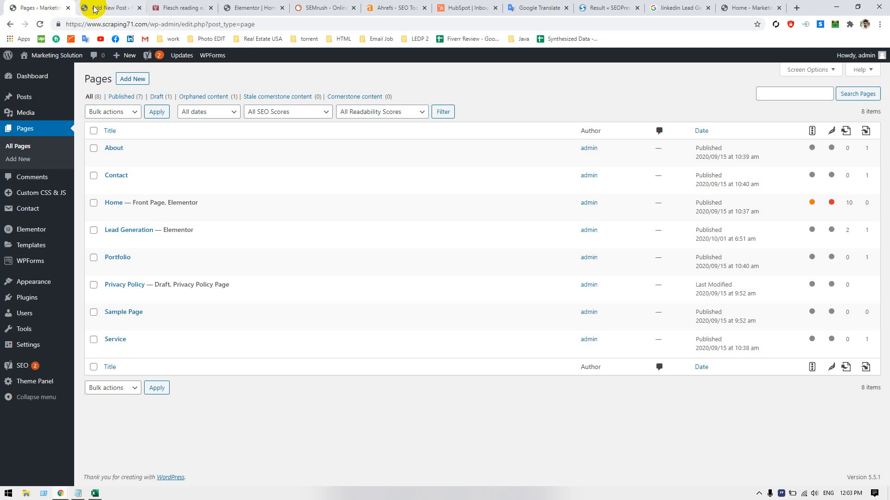
{"action": "left_click", "coordinate": [121, 7]}
{"action": "left_click", "coordinate": [168, 7]}
{"action": "left_click", "coordinate": [234, 8]}
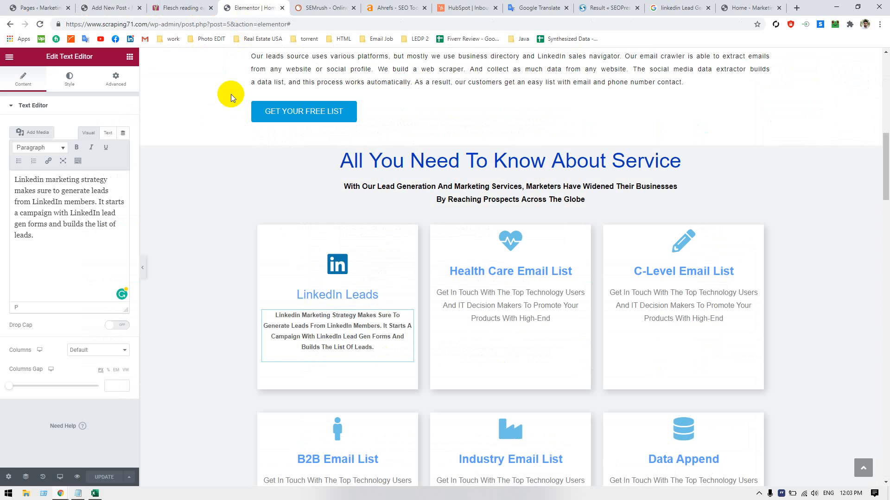
{"action": "left_click", "coordinate": [69, 79]}
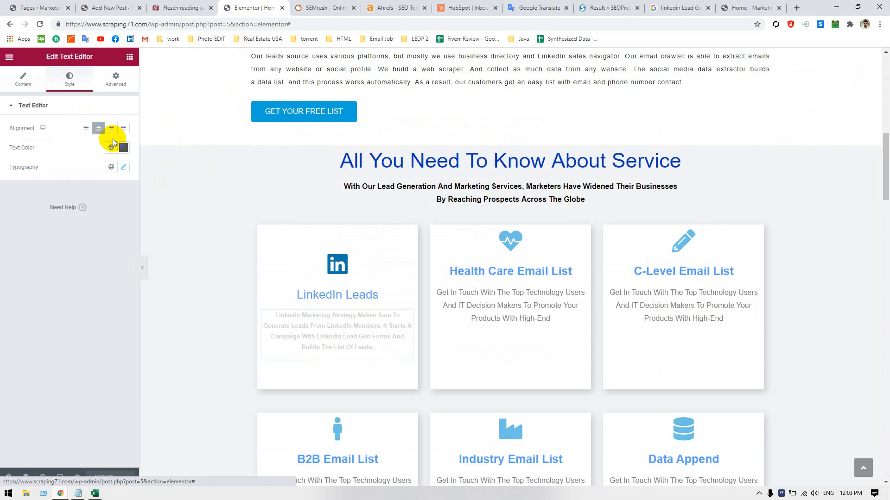
{"action": "left_click", "coordinate": [124, 167]}
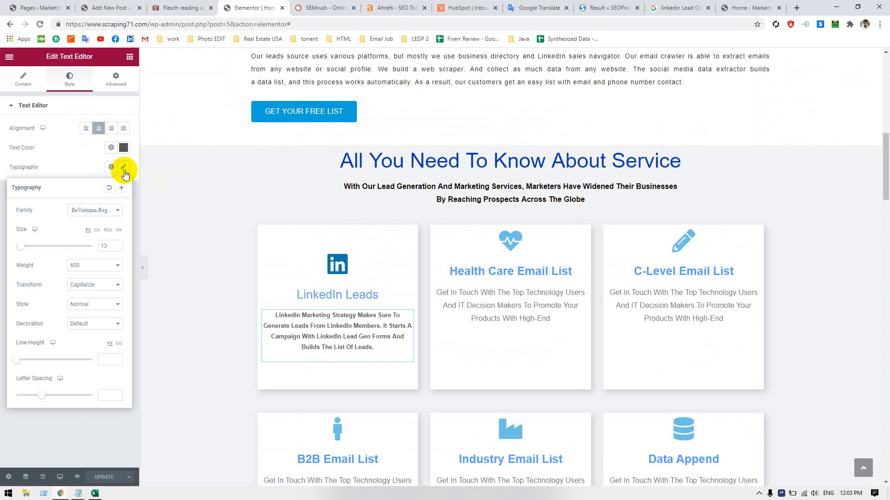
{"action": "left_click", "coordinate": [95, 286]}
{"action": "left_click", "coordinate": [97, 292]}
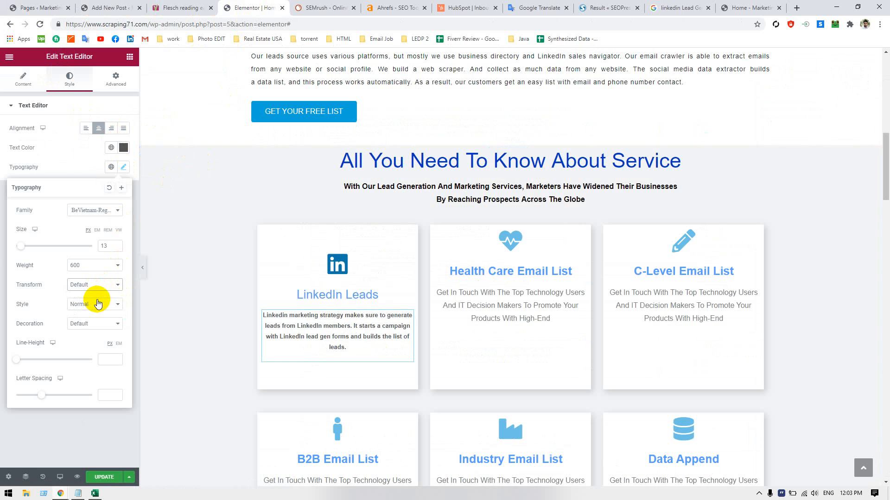
{"action": "left_click", "coordinate": [82, 431]}
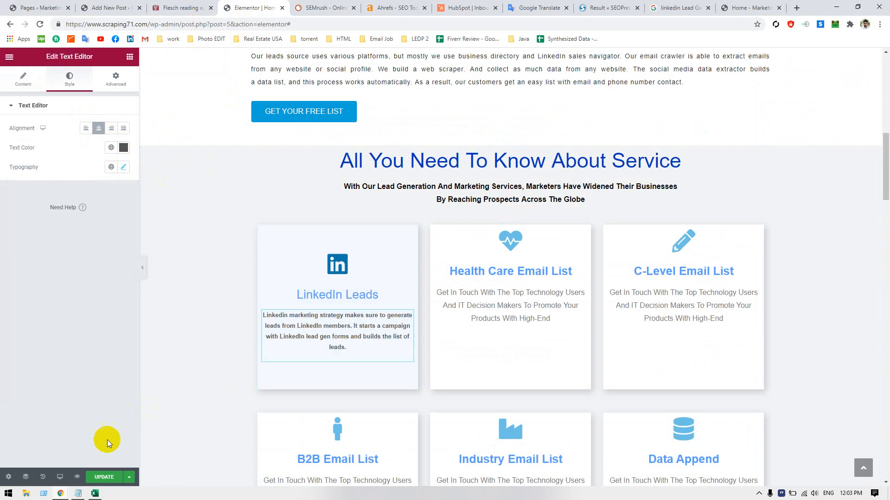
{"action": "left_click", "coordinate": [97, 477]}
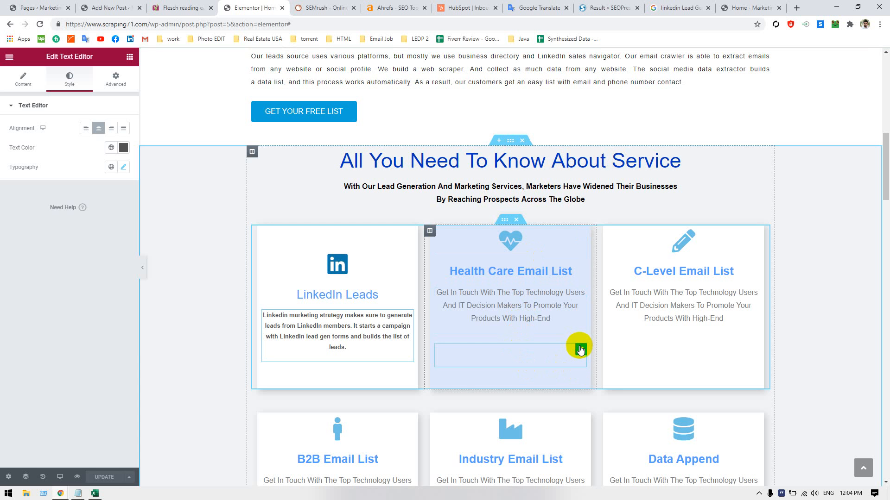
- Duplicate the spacer in the Health Care Email List card and move one copy above the heart icon
{"action": "right_click", "coordinate": [580, 350]}
{"action": "left_click", "coordinate": [589, 365]}
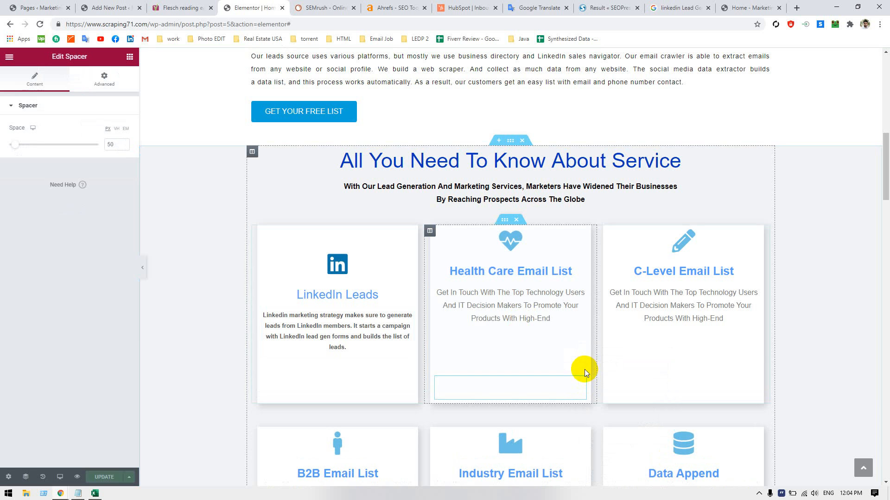
{"action": "mouse_move", "coordinate": [582, 382]}
{"action": "left_mouse_down"}
{"action": "mouse_move", "coordinate": [551, 230]}
{"action": "mouse_move", "coordinate": [575, 318]}
{"action": "left_mouse_up"}
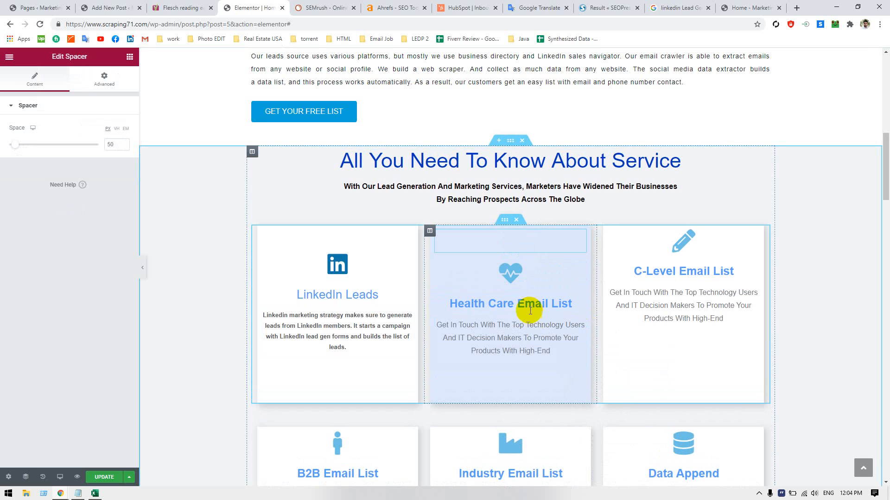
- Set the space of both the lower and upper spacers in the Health Care Email List card to 30 px
{"action": "left_click", "coordinate": [491, 387]}
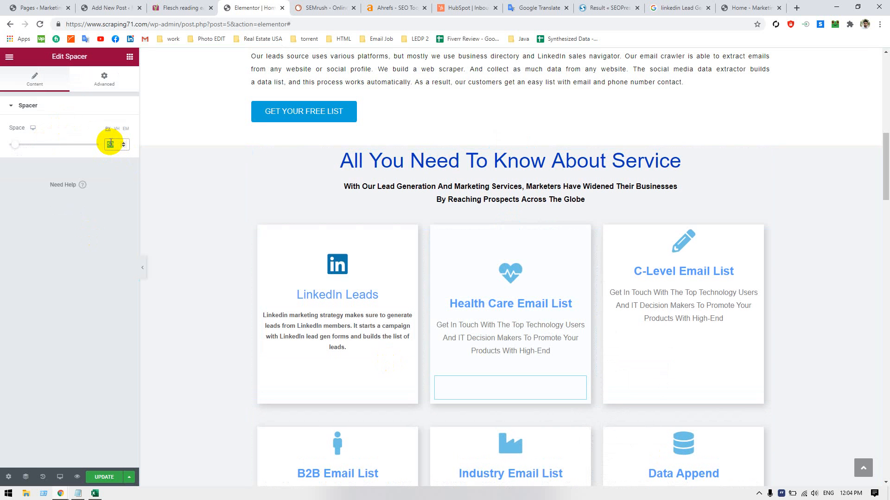
{"action": "type", "text": "30"}
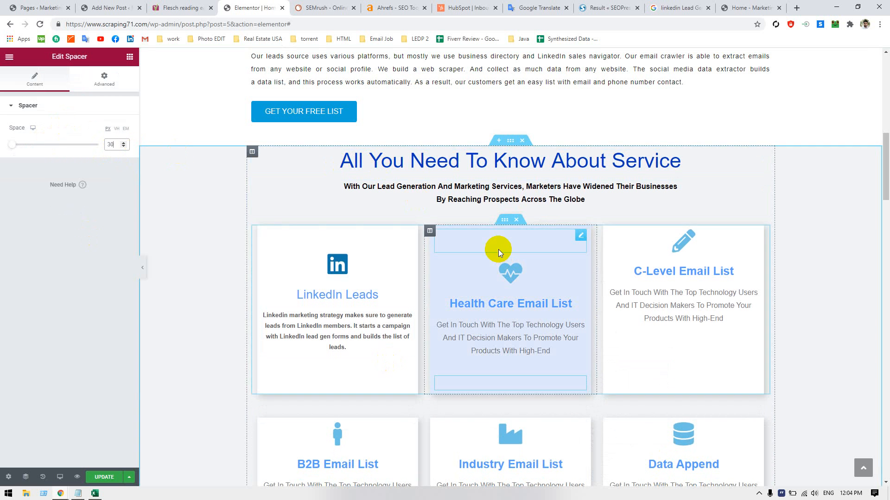
{"action": "left_click", "coordinate": [498, 249]}
{"action": "double_click", "coordinate": [111, 145]}
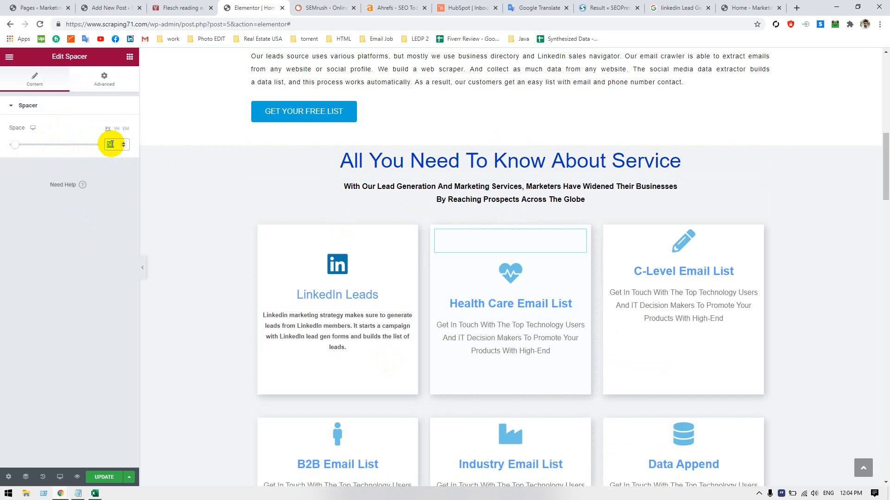
{"action": "type", "text": "30"}
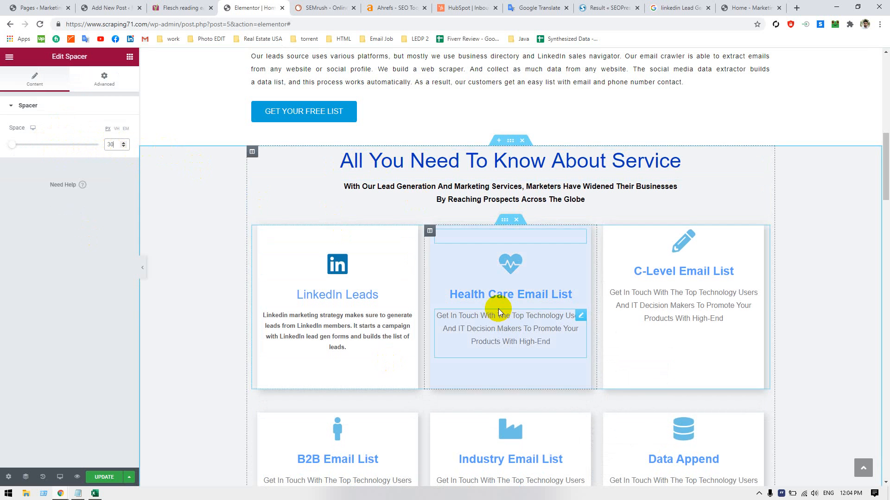
- Replace the Health Care Email List heading's title with "C-Level Email"
{"action": "left_click", "coordinate": [495, 296]}
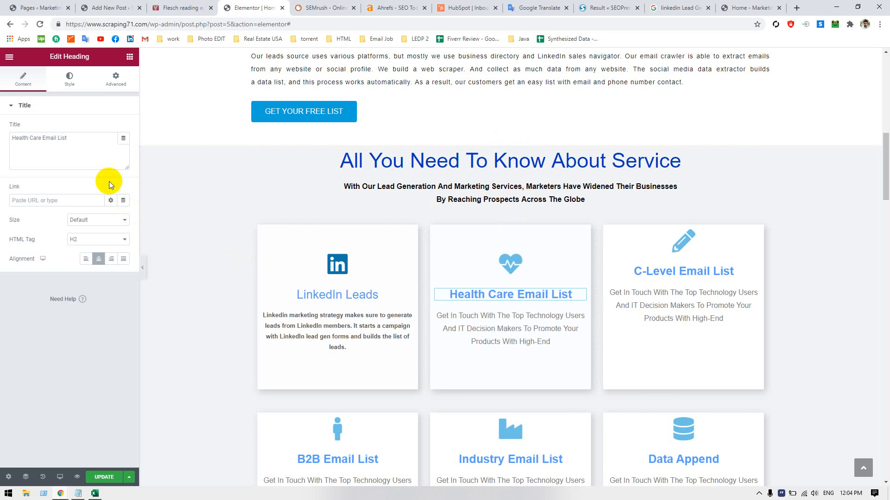
{"action": "triple_click", "coordinate": [88, 146]}
{"action": "key", "text": "BackSpace"}
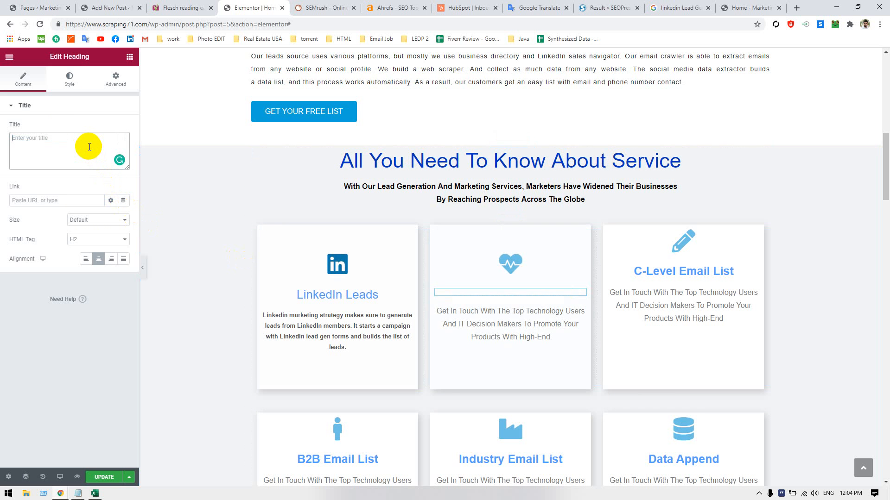
{"action": "type", "text": "C"}
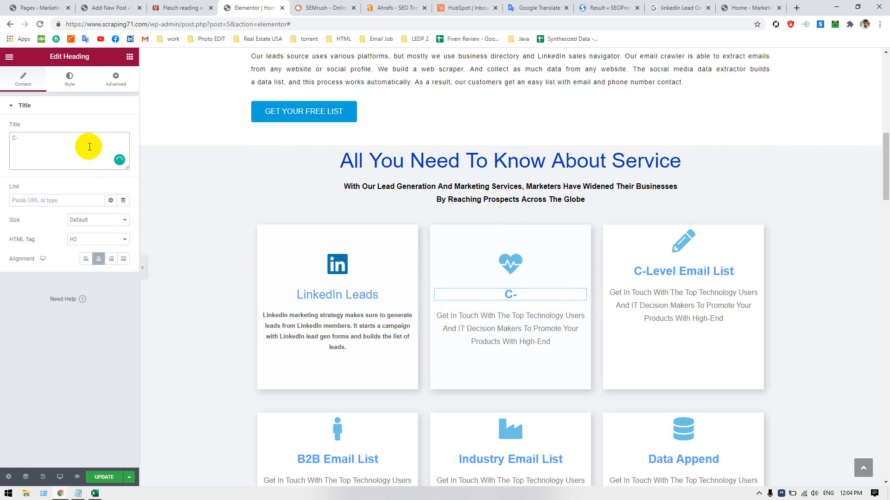
{"action": "type", "text": "-Level Email"}
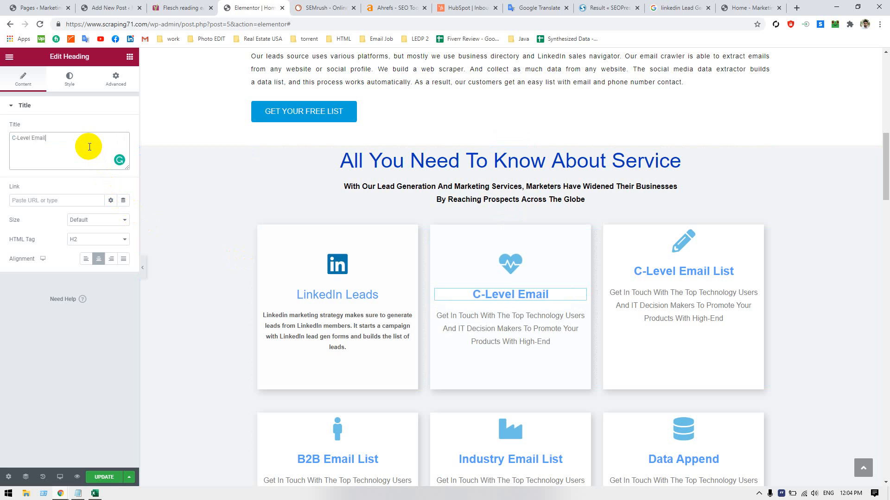
- Open the icon library for the second card's heart icon, search for "Office" and shorten the search to "Of"
{"action": "left_click", "coordinate": [513, 264]}
{"action": "left_click", "coordinate": [40, 176]}
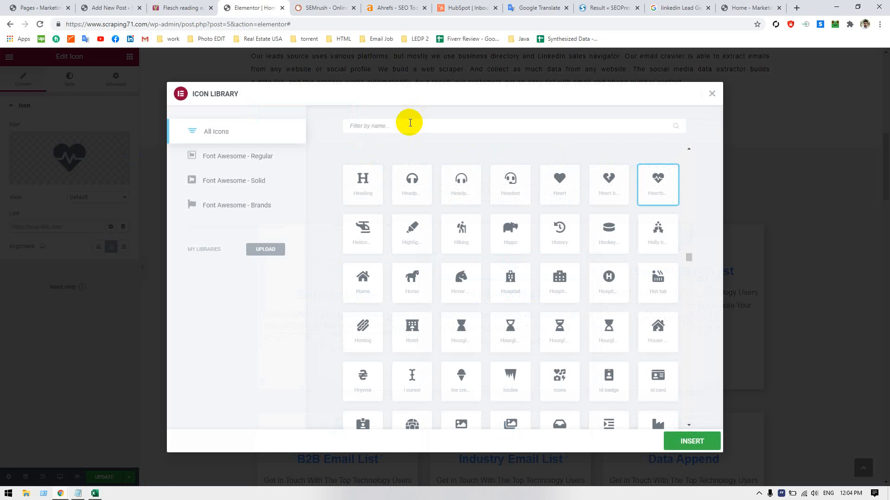
{"action": "left_click", "coordinate": [410, 123]}
{"action": "type", "text": "Office"}
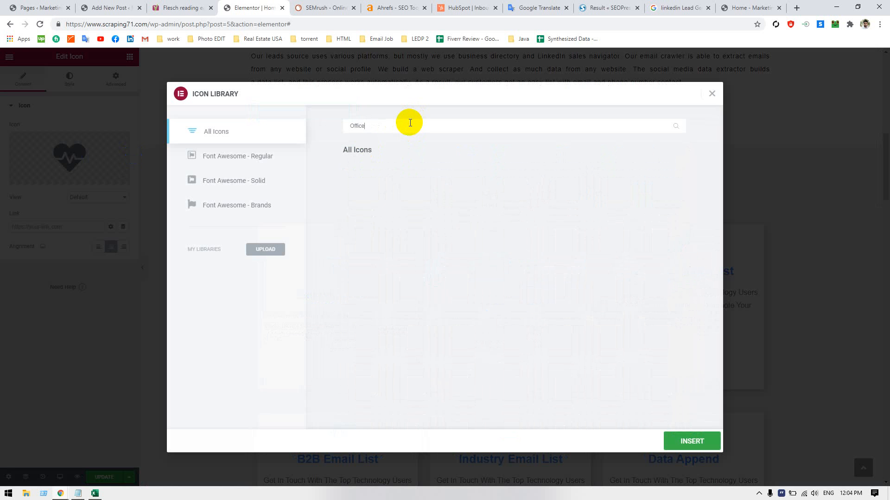
{"action": "key", "text": "BackSpace"}
{"action": "key", "text": "BackSpace"}
{"action": "key", "text": "BackSpace"}
{"action": "key", "text": "BackSpace"}
{"action": "key", "text": "BackSpace"}
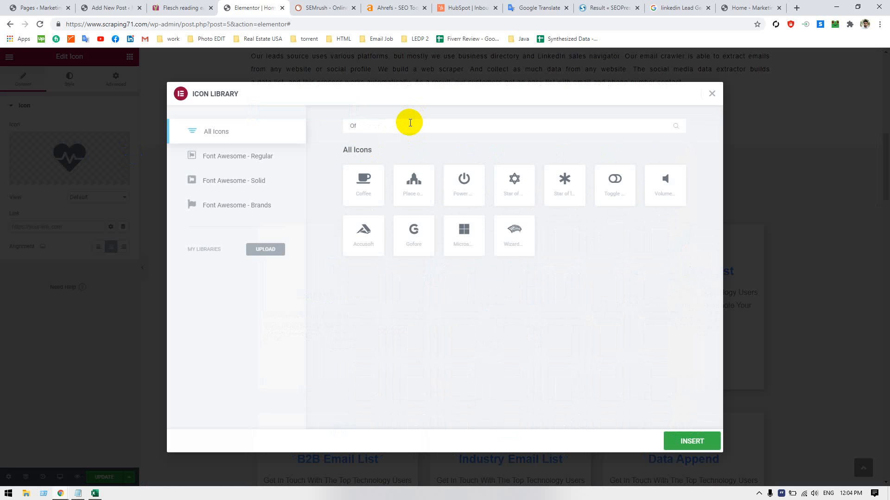
{"action": "left_click", "coordinate": [744, 8]}
{"action": "left_click", "coordinate": [685, 8]}
{"action": "left_click", "coordinate": [617, 8]}
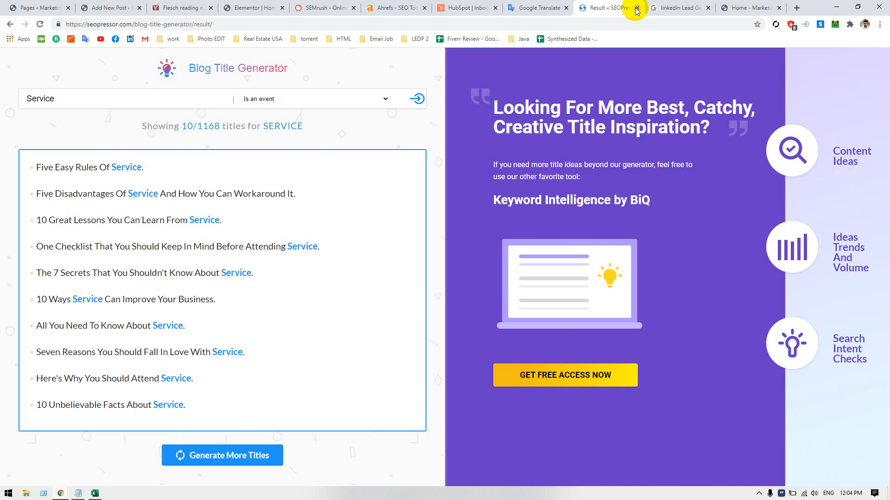
{"action": "left_click", "coordinate": [537, 7]}
{"action": "left_click", "coordinate": [461, 9]}
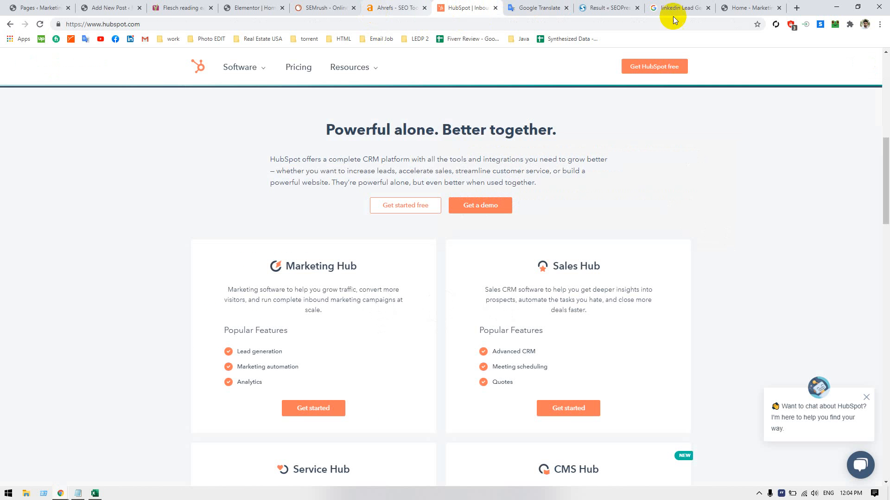
{"action": "left_click", "coordinate": [732, 5]}
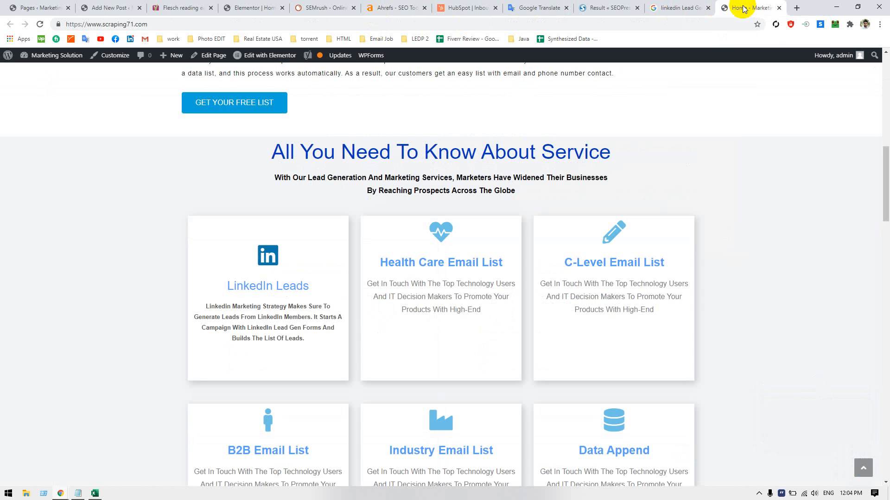
- Search Google for "font awesome" in a new browser tab
{"action": "left_click", "coordinate": [797, 8]}
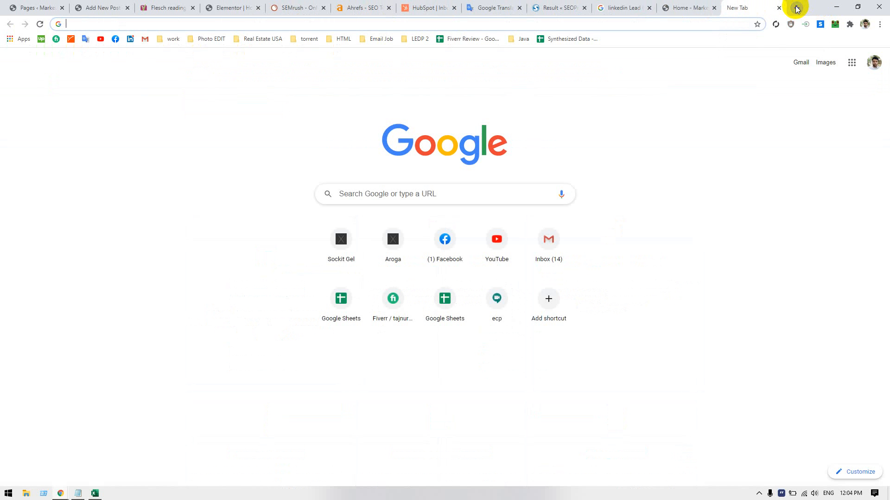
{"action": "type", "text": "fprnt"}
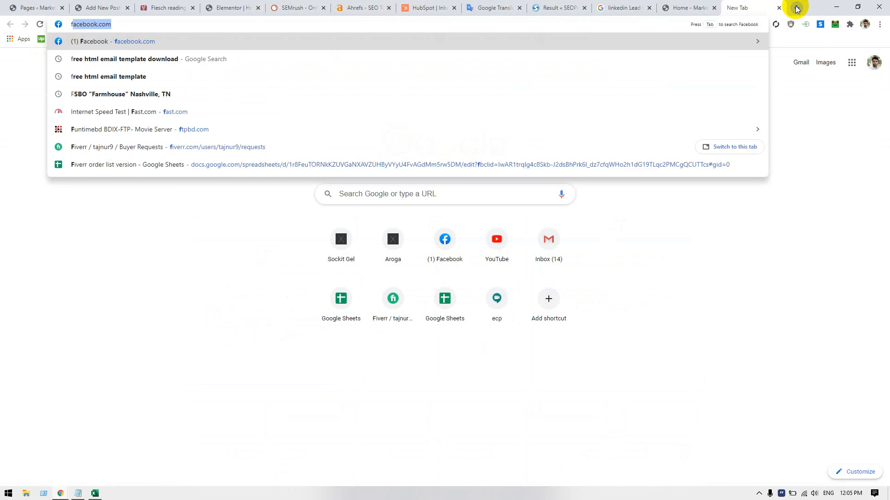
{"action": "key", "text": "BackSpace"}
{"action": "key", "text": "BackSpace"}
{"action": "key", "text": "BackSpace"}
{"action": "key", "text": "BackSpace"}
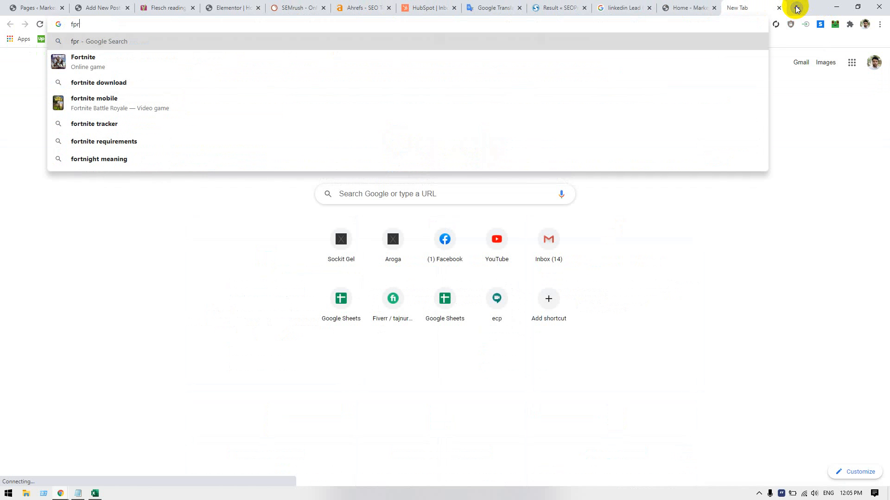
{"action": "type", "text": "t"}
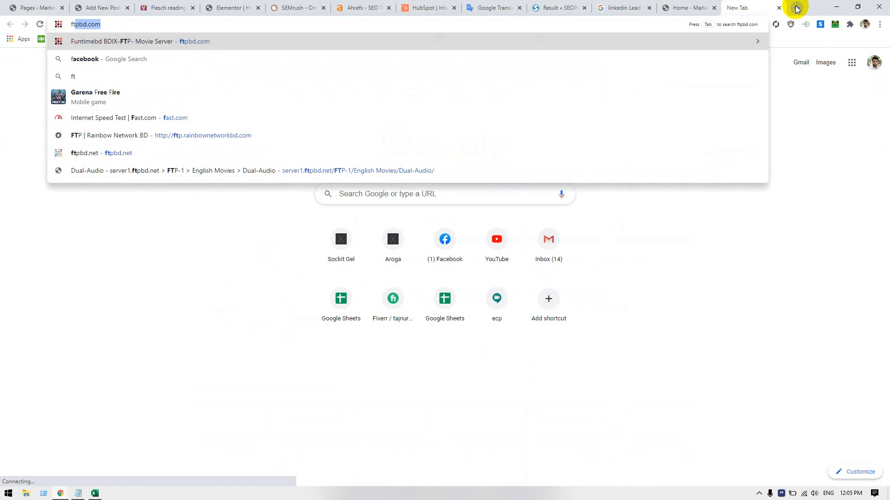
{"action": "key", "text": "BackSpace"}
{"action": "key", "text": "BackSpace"}
{"action": "key", "text": "BackSpace"}
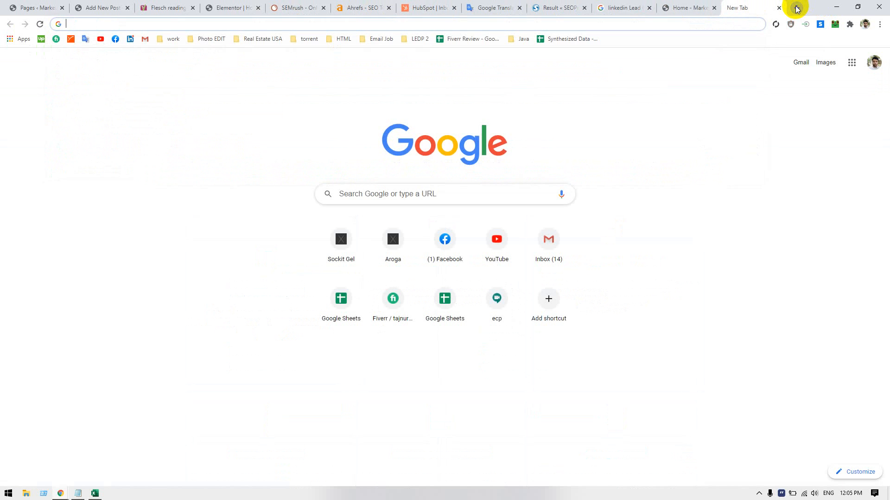
{"action": "type", "text": "font"}
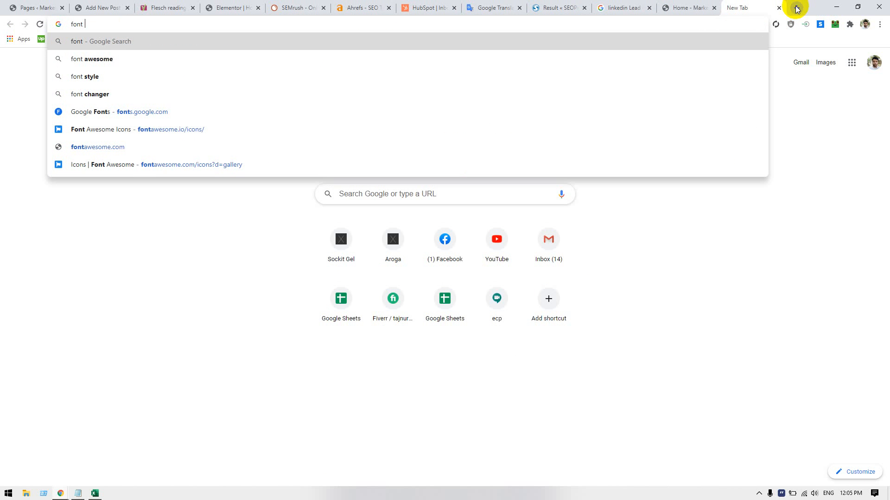
{"action": "key", "text": "Down"}
{"action": "key", "text": "Return"}
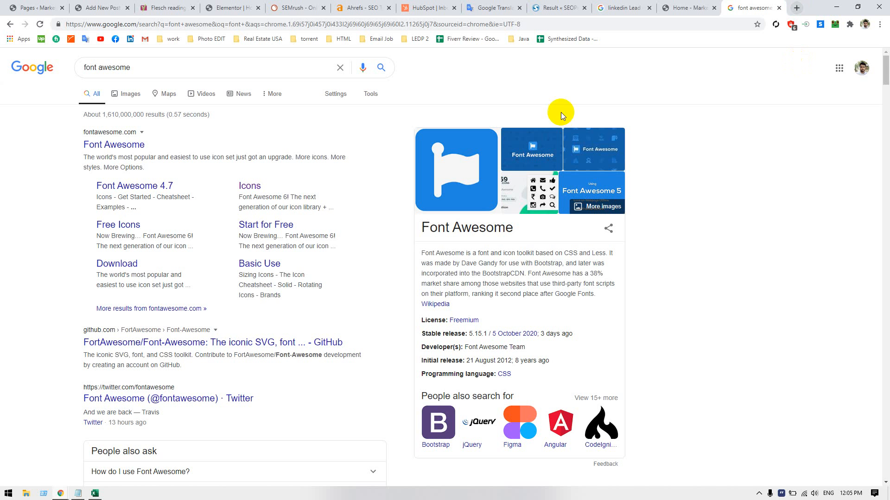
- Open the Font Awesome website from the search results and bring up its icon gallery
{"action": "left_click", "coordinate": [196, 59]}
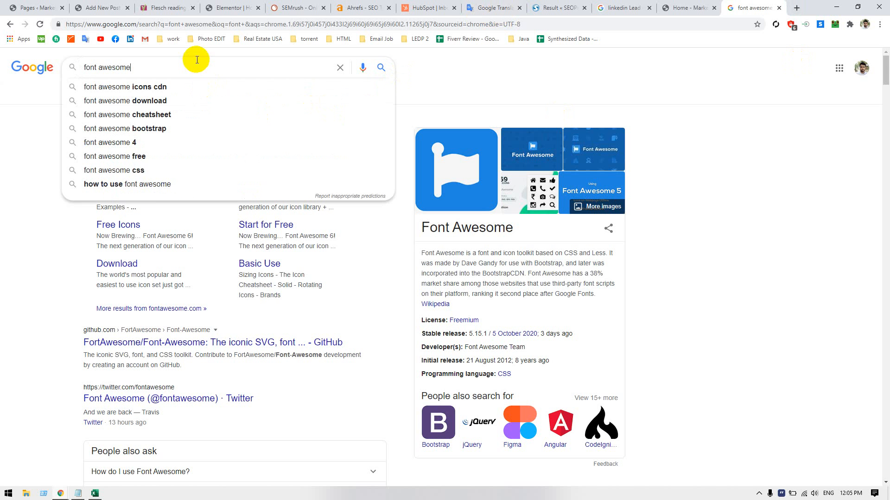
{"action": "left_click", "coordinate": [55, 191]}
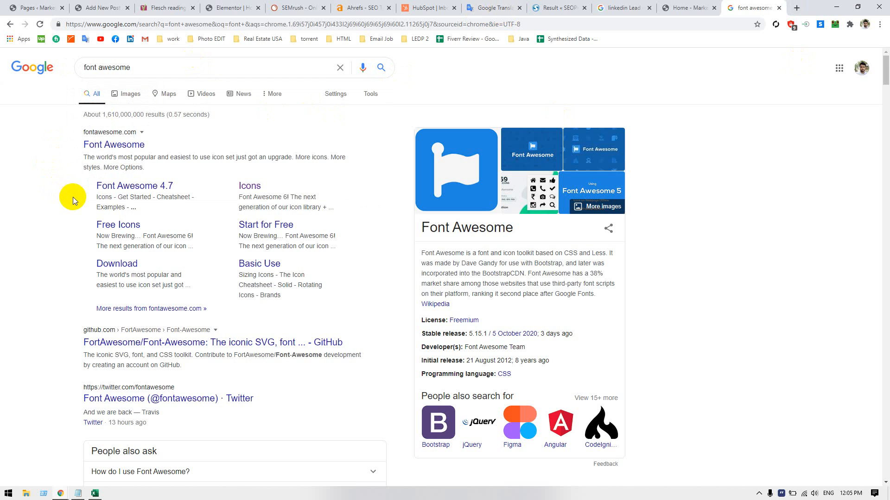
{"action": "left_click", "coordinate": [121, 143]}
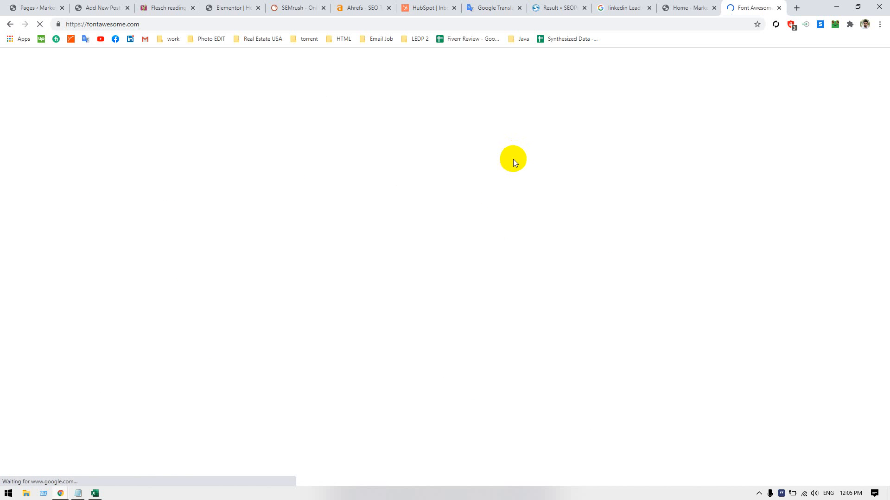
{"action": "left_click", "coordinate": [215, 8]}
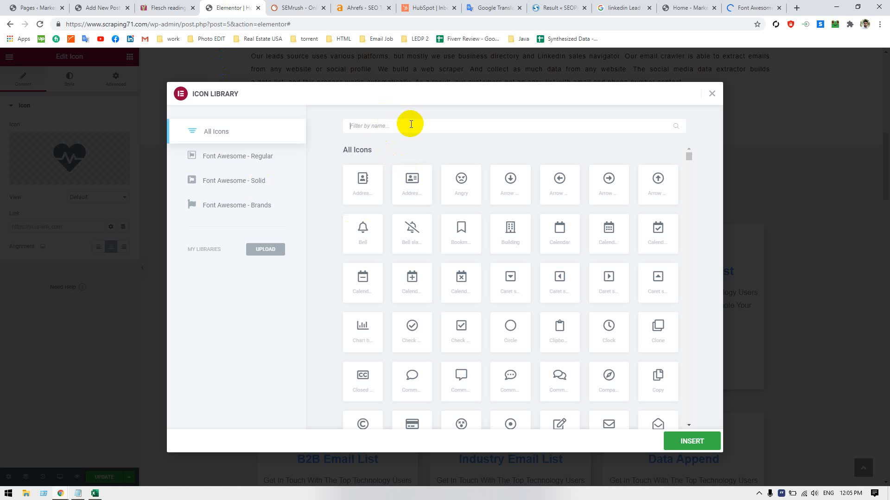
{"action": "left_click", "coordinate": [746, 8]}
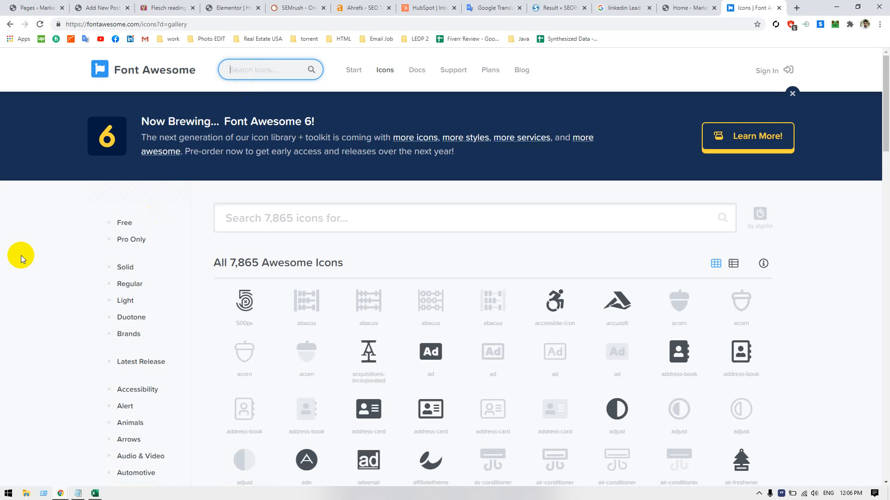
- Move the Font Awesome browser tab directly after the Elementor tab
{"action": "left_click", "coordinate": [102, 8]}
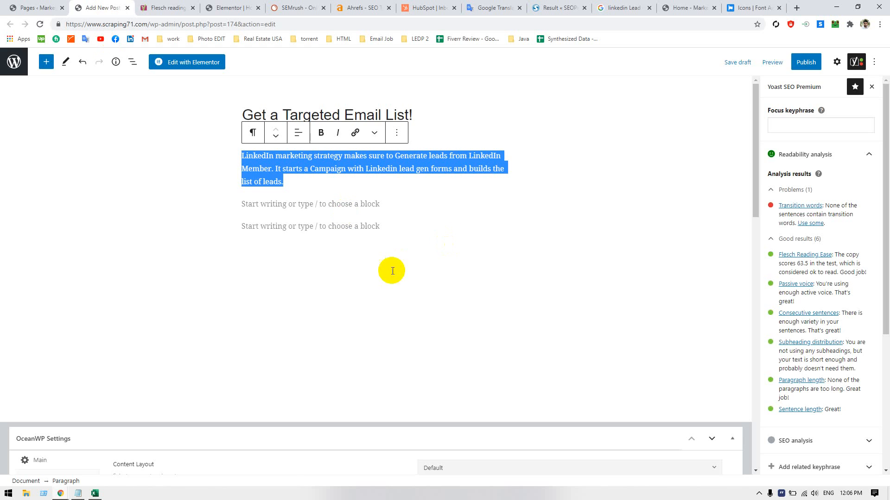
{"action": "left_click", "coordinate": [156, 8]}
{"action": "left_click", "coordinate": [218, 8]}
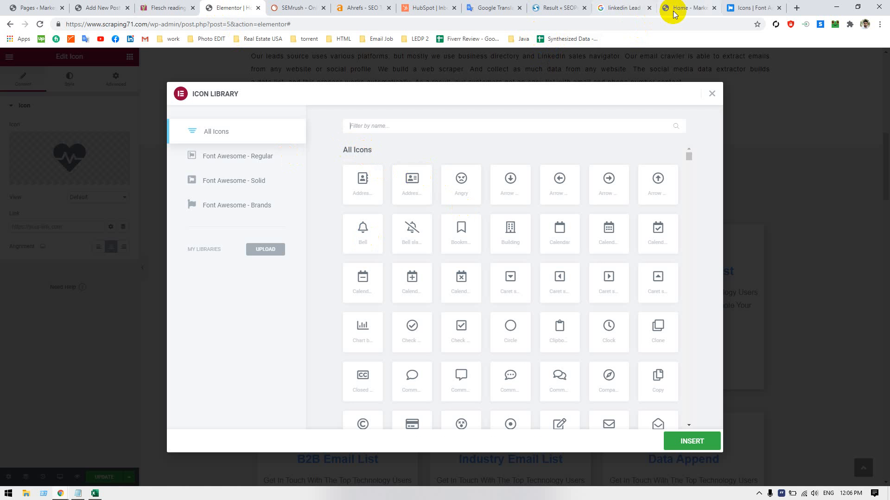
{"action": "left_click", "coordinate": [740, 8]}
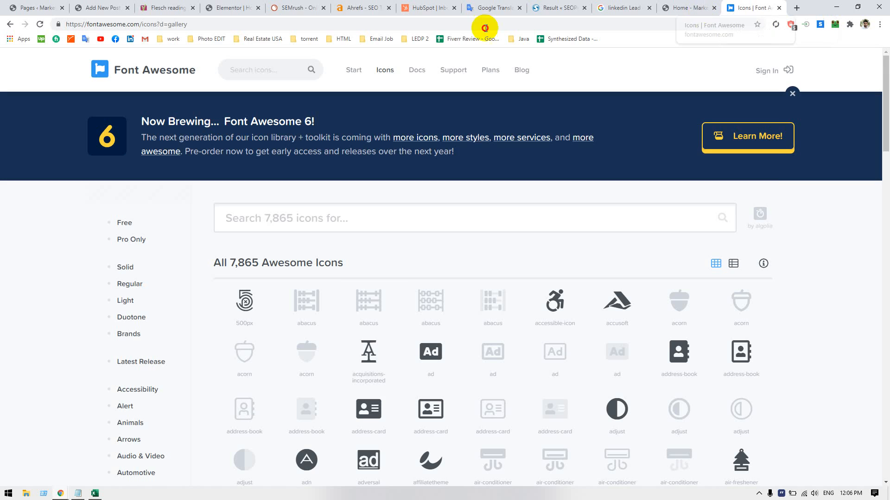
{"action": "left_click_drag", "start_coordinate": [485, 28], "coordinate": [310, 9]}
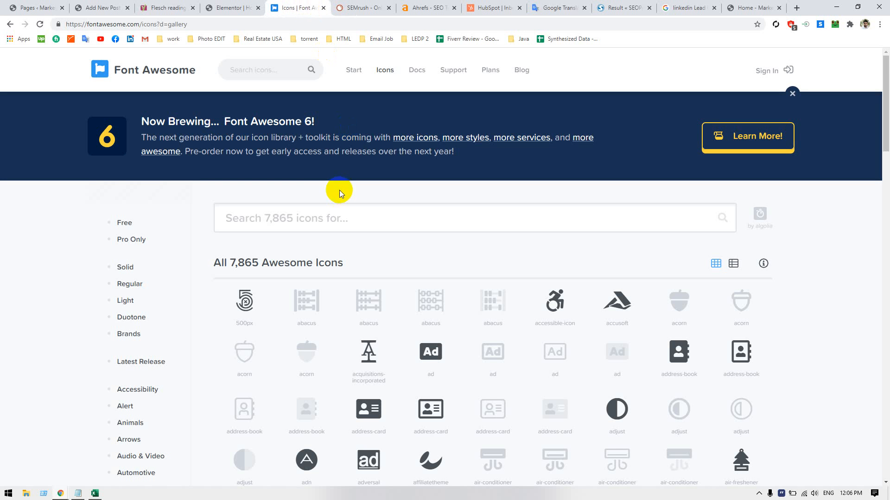
- Search the Font Awesome gallery for "officer" and look through the icons for one that suits the C-Level Email card
{"action": "left_click", "coordinate": [334, 215]}
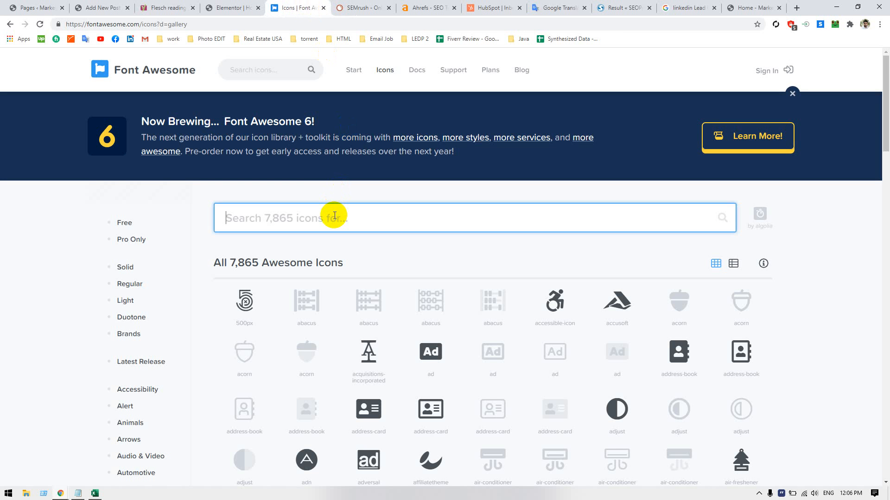
{"action": "type", "text": "ffi"}
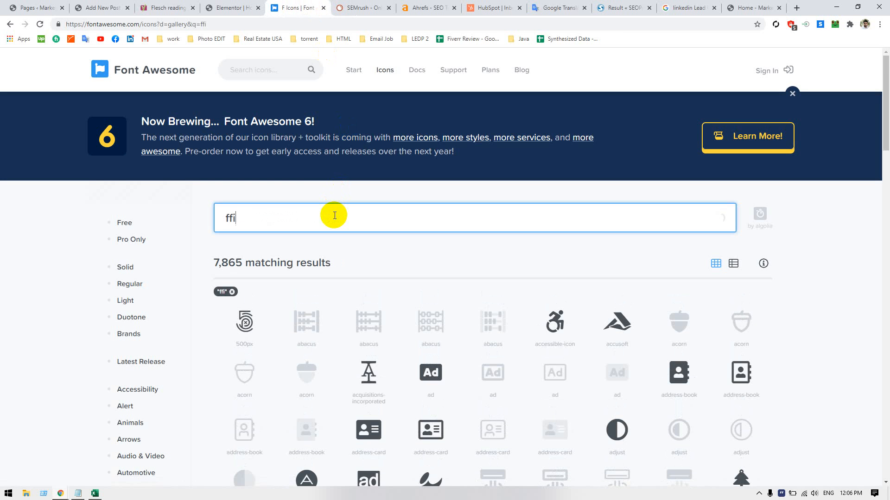
{"action": "key", "text": "BackSpace"}
{"action": "key", "text": "BackSpace"}
{"action": "key", "text": "BackSpace"}
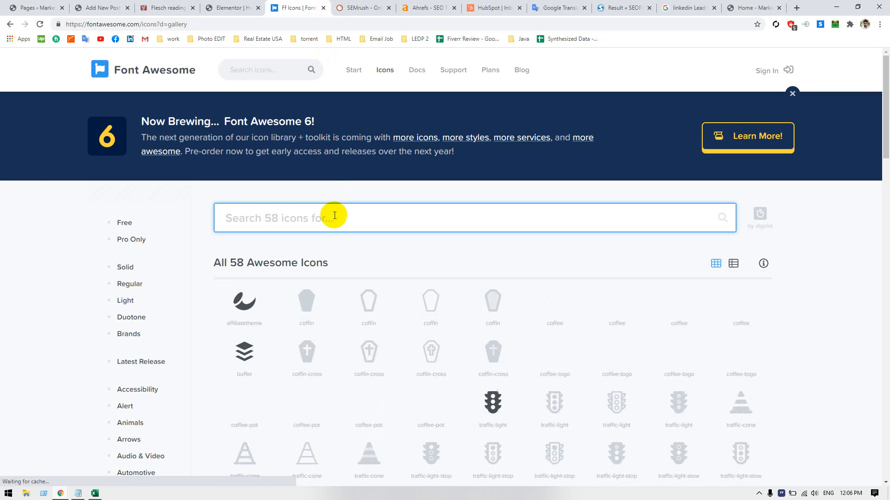
{"action": "type", "text": "off"}
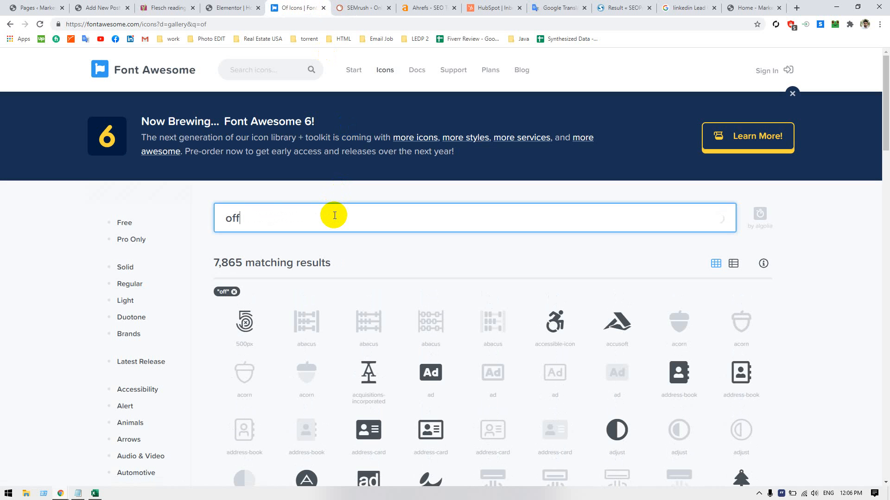
{"action": "type", "text": "ic"}
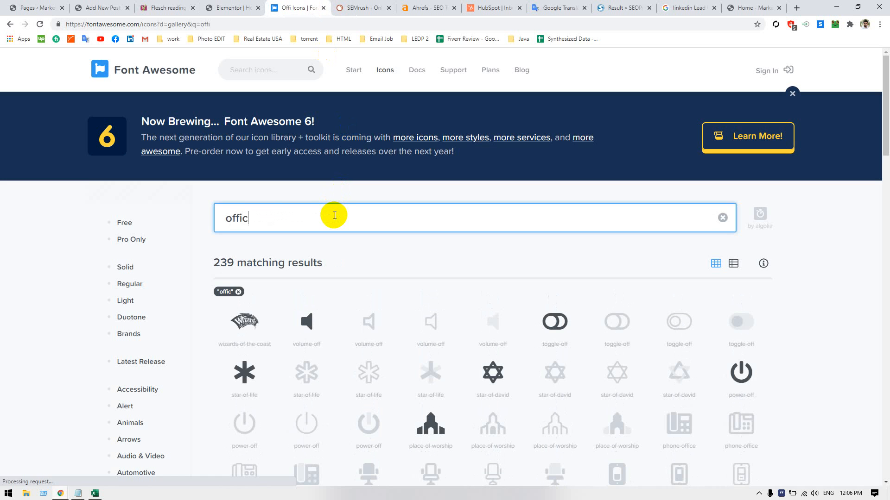
{"action": "type", "text": "er"}
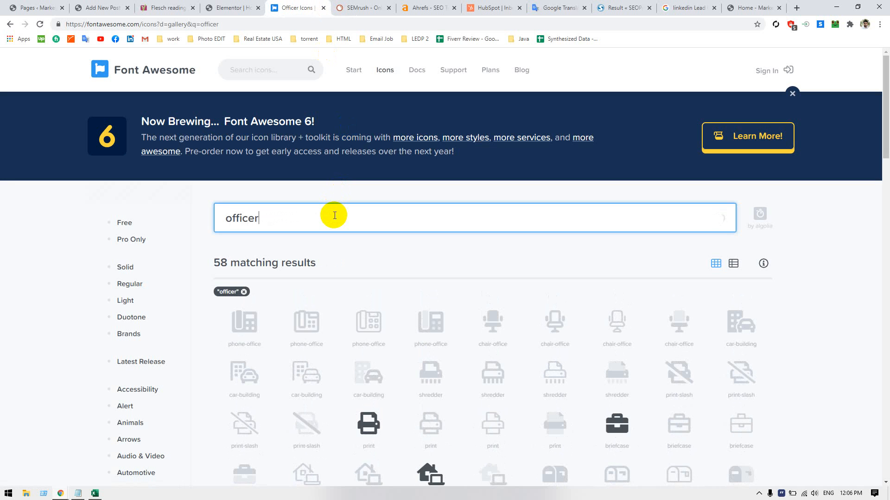
{"action": "scroll", "coordinate": [472, 412], "scroll_direction": "down", "scroll_amount": 3}
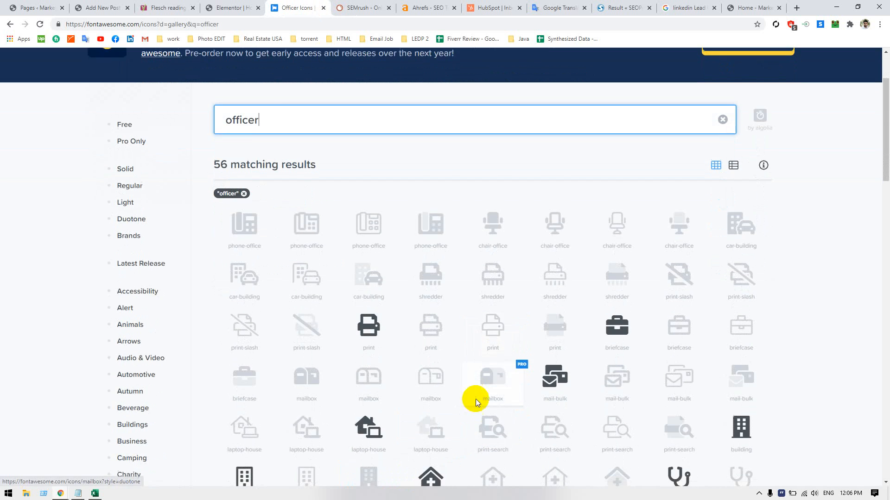
{"action": "scroll", "coordinate": [484, 388], "scroll_direction": "down", "scroll_amount": 2}
{"action": "scroll", "coordinate": [480, 393], "scroll_direction": "up", "scroll_amount": 3}
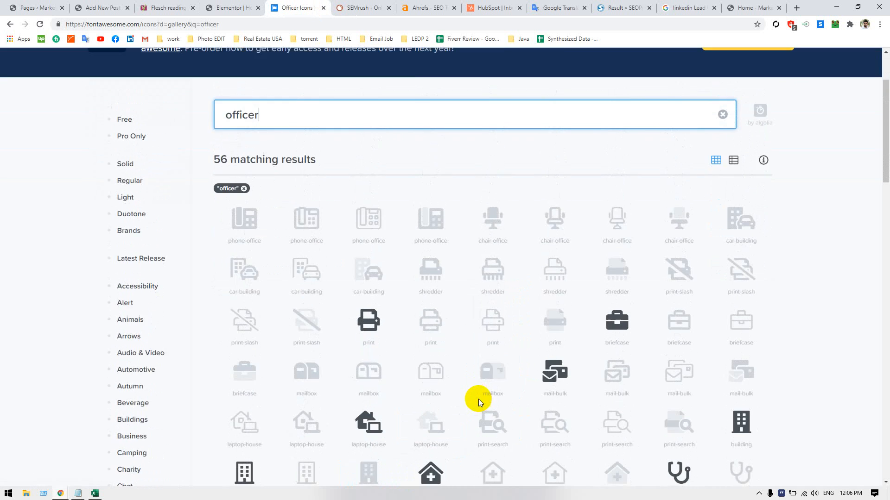
{"action": "scroll", "coordinate": [477, 398], "scroll_direction": "down", "scroll_amount": 3}
{"action": "scroll", "coordinate": [484, 389], "scroll_direction": "up", "scroll_amount": 4}
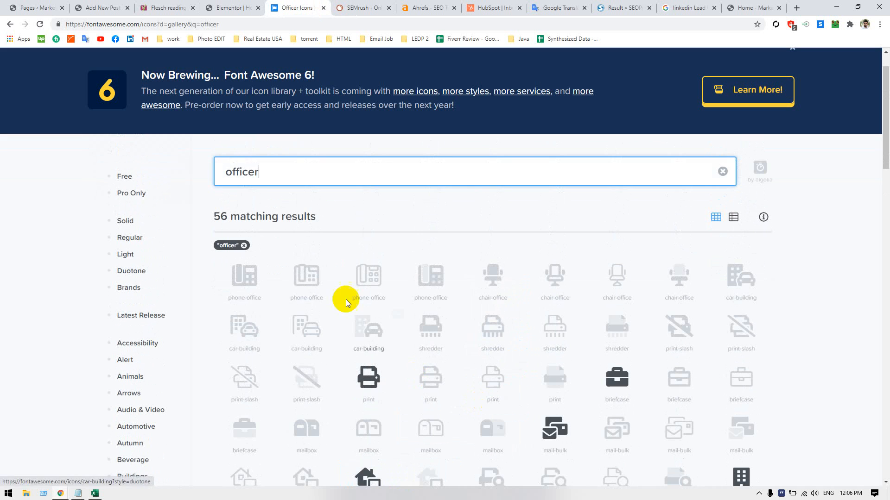
- Replace the Font Awesome icon search with "employer"
{"action": "double_click", "coordinate": [281, 180]}
{"action": "key", "text": "BackSpace"}
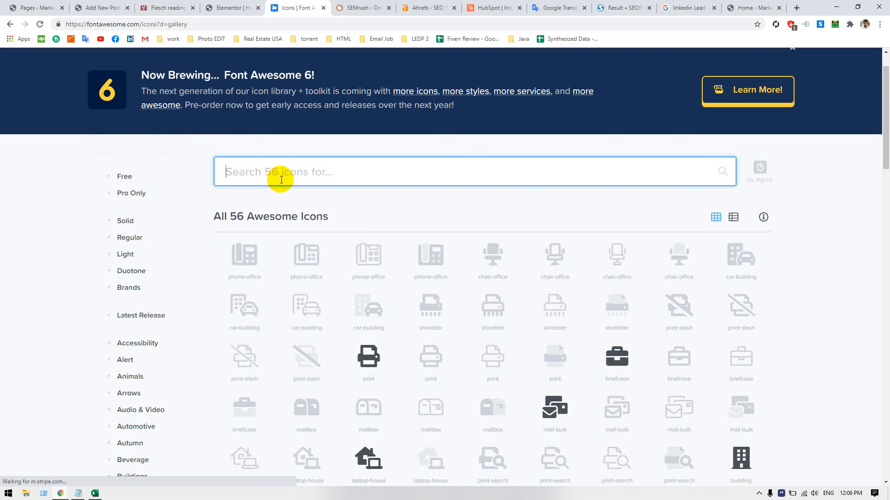
{"action": "type", "text": "emp"}
{"action": "scroll", "coordinate": [281, 180], "scroll_direction": "up", "scroll_amount": 1}
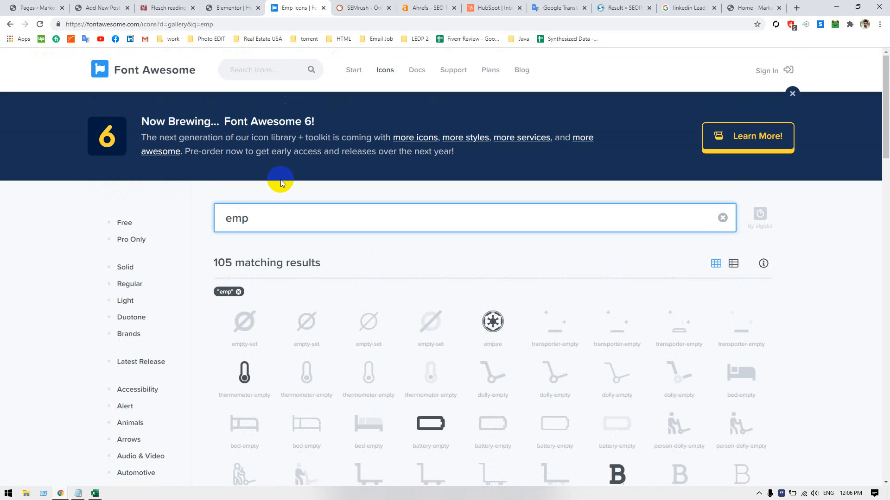
{"action": "type", "text": "lo"}
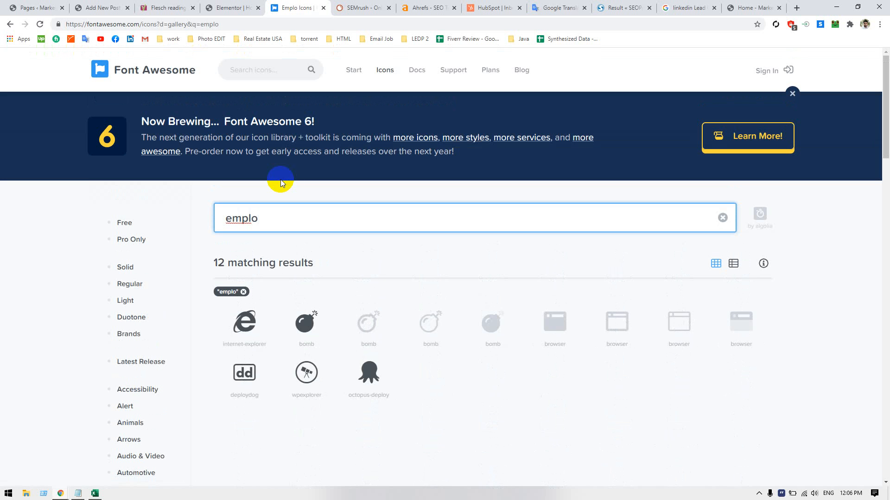
{"action": "type", "text": "yer"}
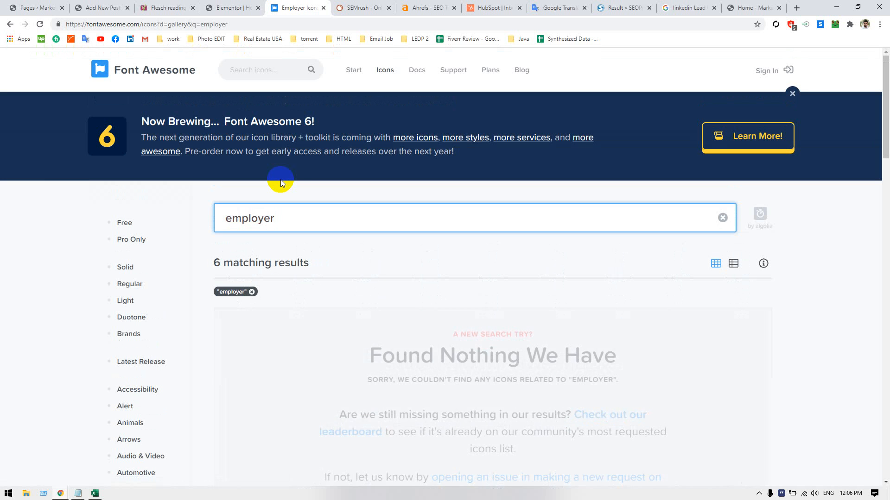
- Copy "employer" from the icon search, clear the search, and translate the word from English to Bengali in Google Translate
{"action": "double_click", "coordinate": [301, 218]}
{"action": "key", "text": "ctrl+c"}
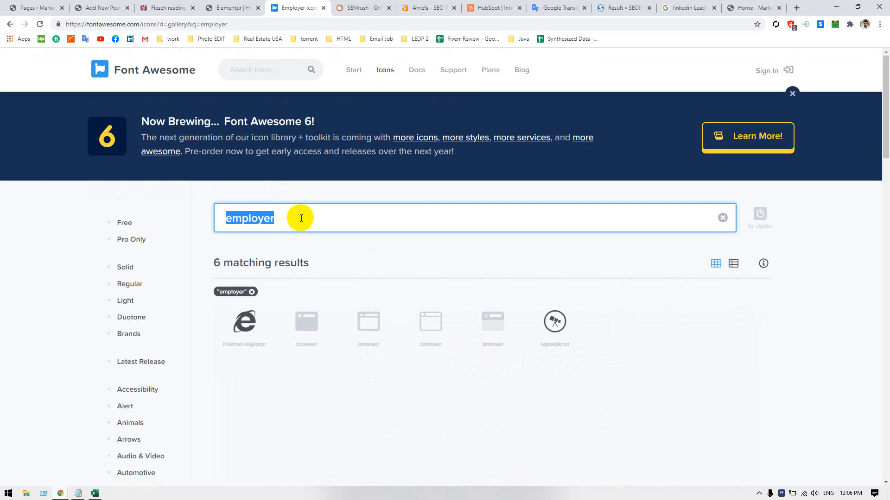
{"action": "key", "text": "BackSpace"}
{"action": "left_click", "coordinate": [533, 7]}
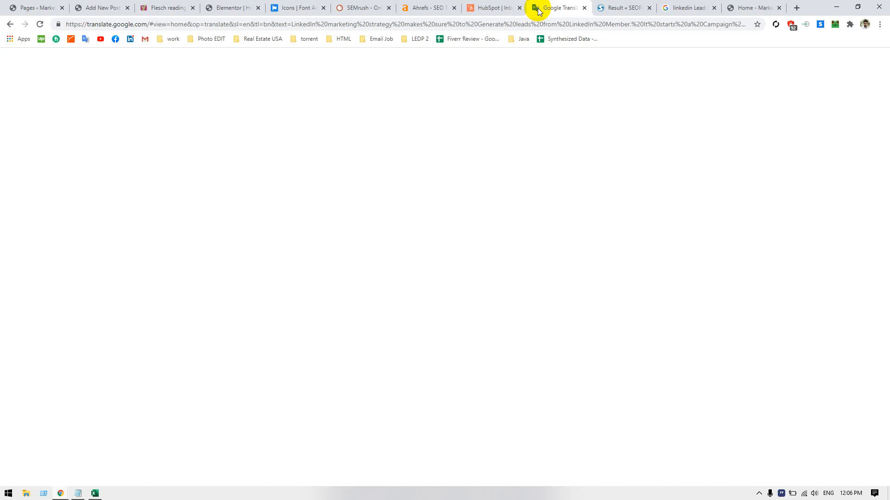
{"action": "key", "text": "ctrl+v"}
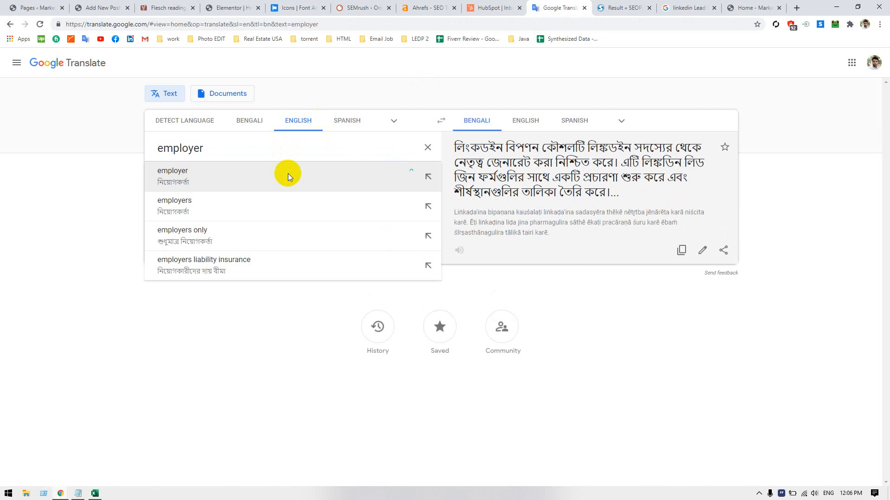
- Load the translation of "employer", copy the word from Google Translate, and search the Font Awesome gallery for it
{"action": "left_click", "coordinate": [287, 176]}
{"action": "double_click", "coordinate": [219, 145]}
{"action": "key", "text": "ctrl+c"}
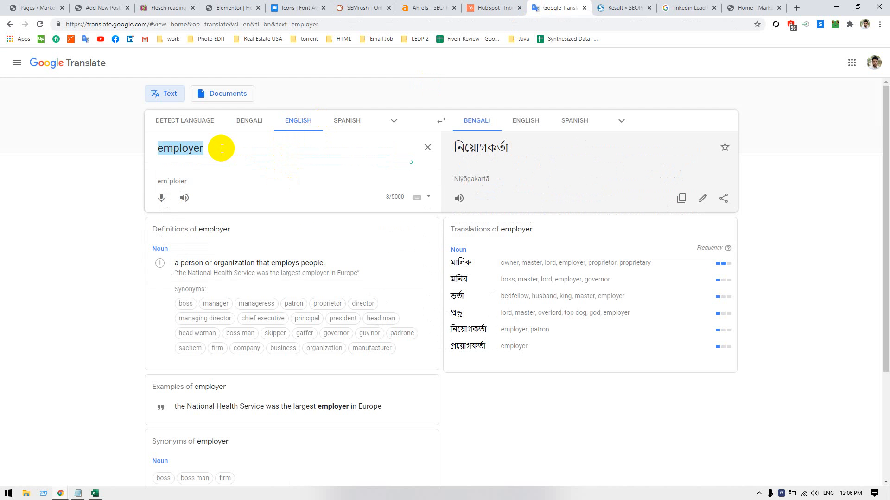
{"action": "left_click", "coordinate": [283, 8]}
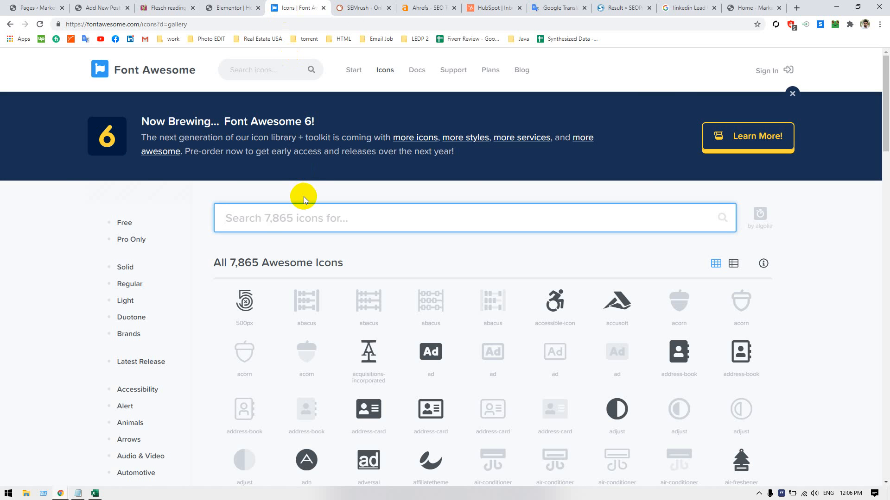
{"action": "key", "text": "ctrl+v"}
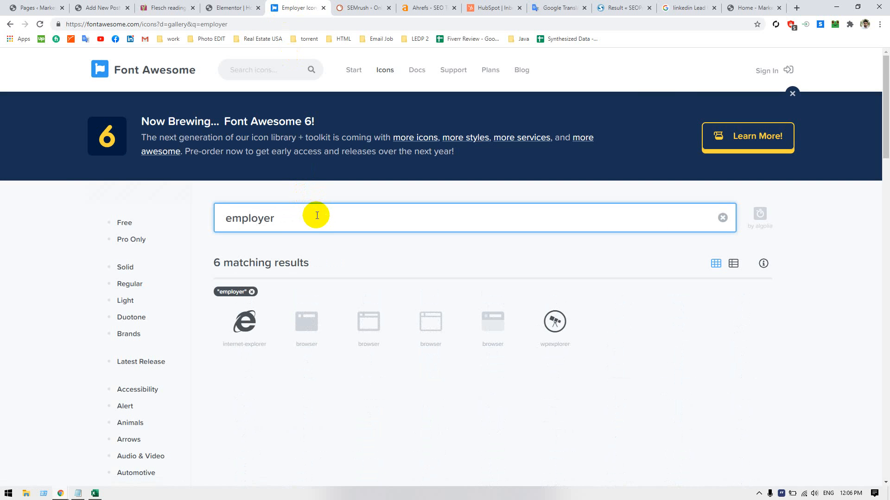
- Clear the icon search and look through Font Awesome's full category list for one that suits the C-Level Email card
{"action": "key", "text": "ctrl+a"}
{"action": "key", "text": "BackSpace"}
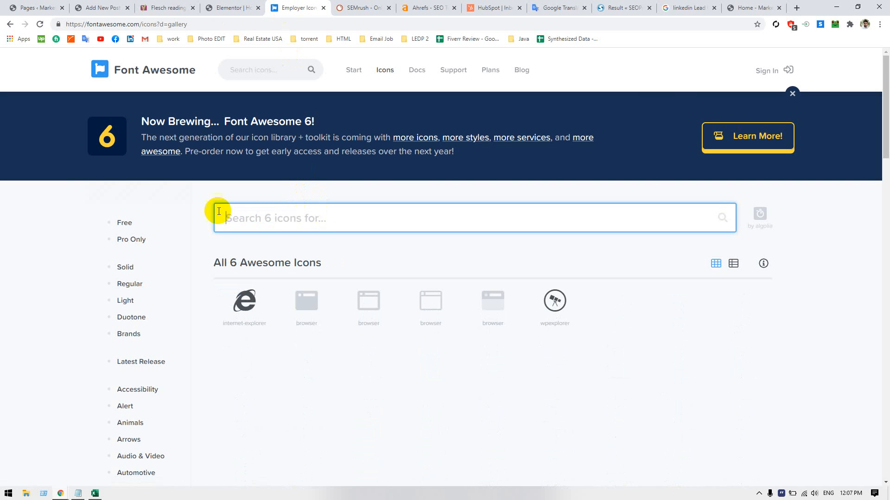
{"action": "scroll", "coordinate": [36, 278], "scroll_direction": "down", "scroll_amount": 2}
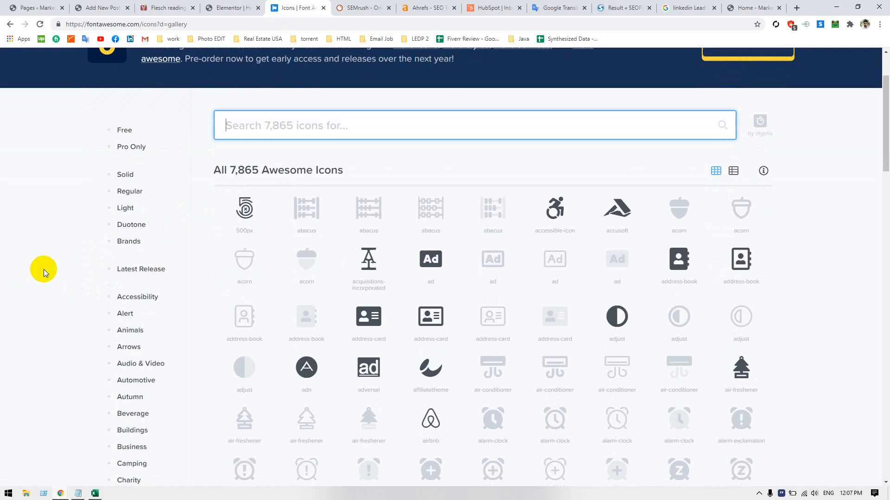
{"action": "scroll", "coordinate": [44, 269], "scroll_direction": "down", "scroll_amount": 3}
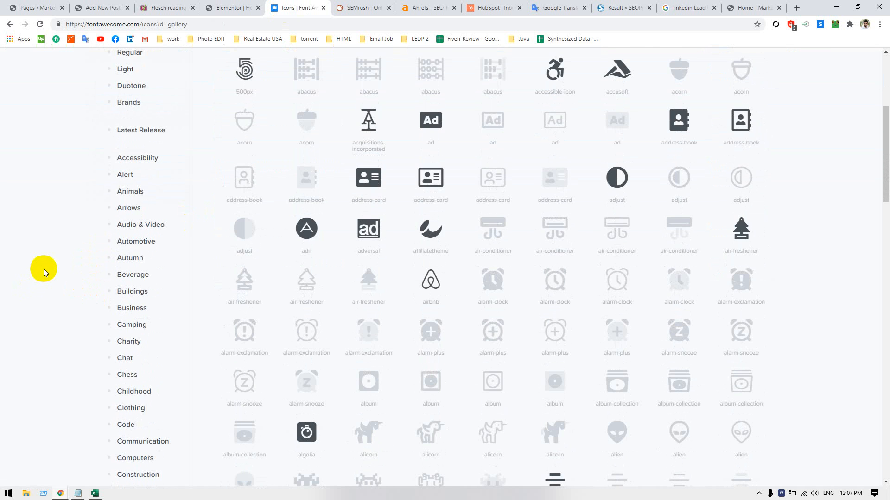
{"action": "scroll", "coordinate": [43, 268], "scroll_direction": "down", "scroll_amount": 2}
{"action": "scroll", "coordinate": [43, 269], "scroll_direction": "down", "scroll_amount": 1}
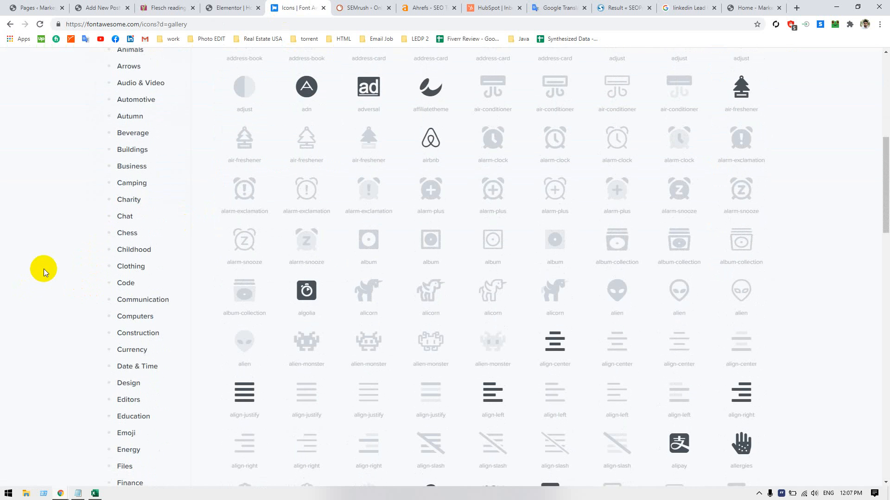
{"action": "scroll", "coordinate": [44, 269], "scroll_direction": "down", "scroll_amount": 1}
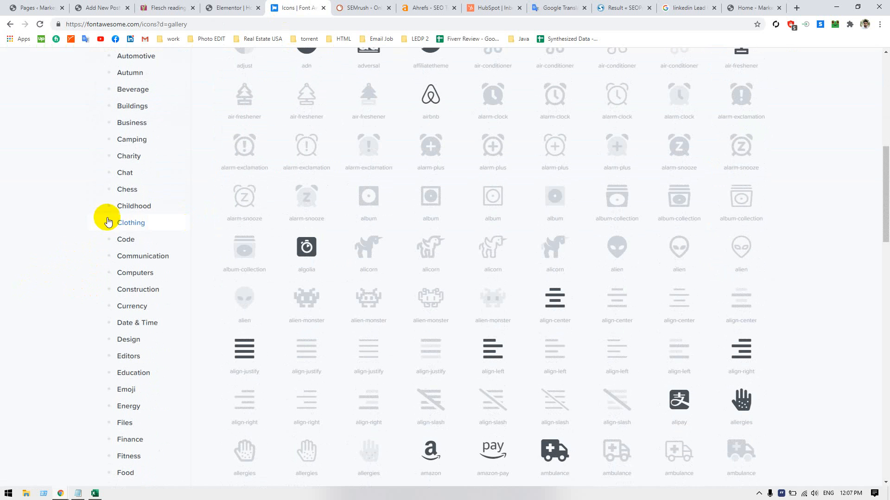
{"action": "scroll", "coordinate": [148, 306], "scroll_direction": "down", "scroll_amount": 2}
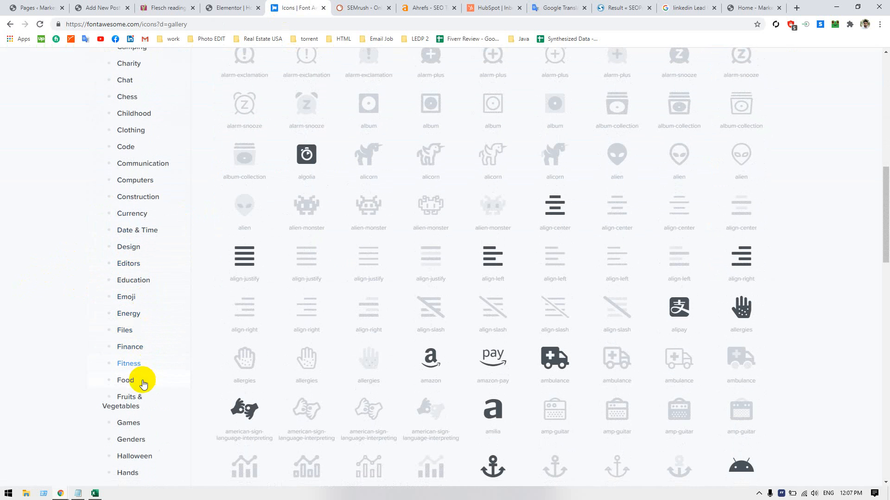
{"action": "scroll", "coordinate": [144, 393], "scroll_direction": "down", "scroll_amount": 1}
{"action": "scroll", "coordinate": [144, 393], "scroll_direction": "down", "scroll_amount": 1}
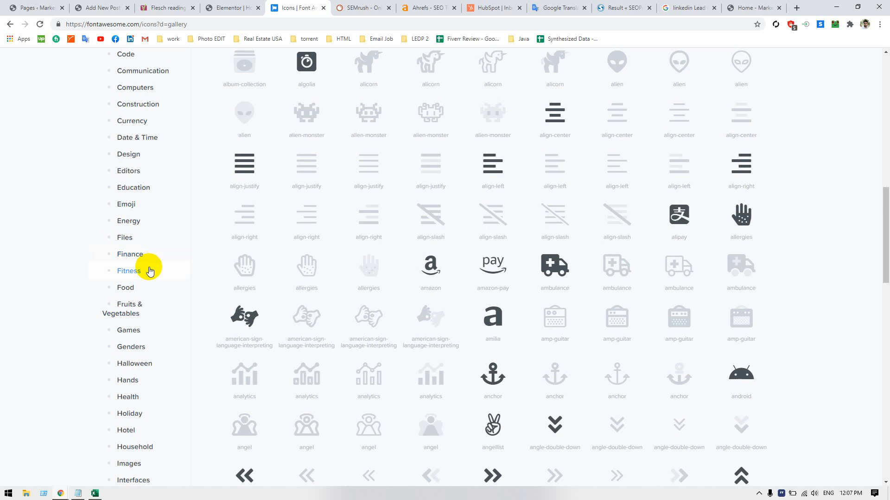
{"action": "scroll", "coordinate": [150, 266], "scroll_direction": "down", "scroll_amount": 3}
{"action": "scroll", "coordinate": [149, 267], "scroll_direction": "up", "scroll_amount": 1}
{"action": "scroll", "coordinate": [149, 265], "scroll_direction": "down", "scroll_amount": 2}
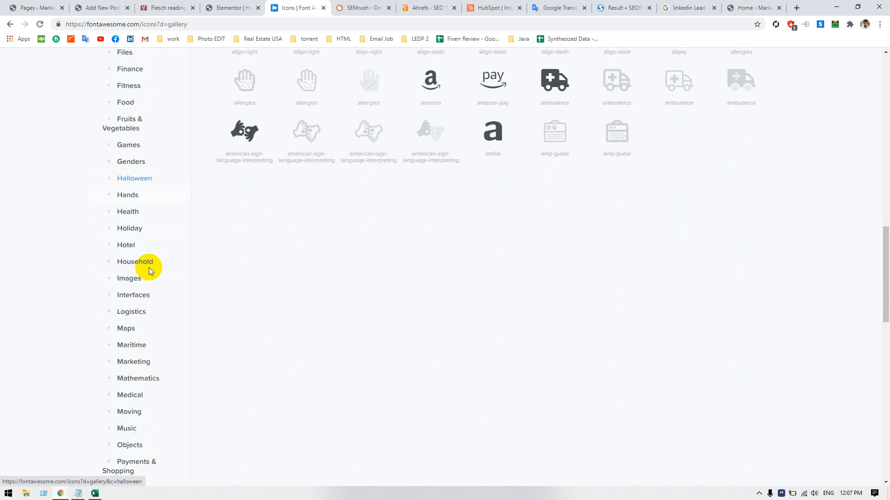
{"action": "scroll", "coordinate": [146, 343], "scroll_direction": "down", "scroll_amount": 3}
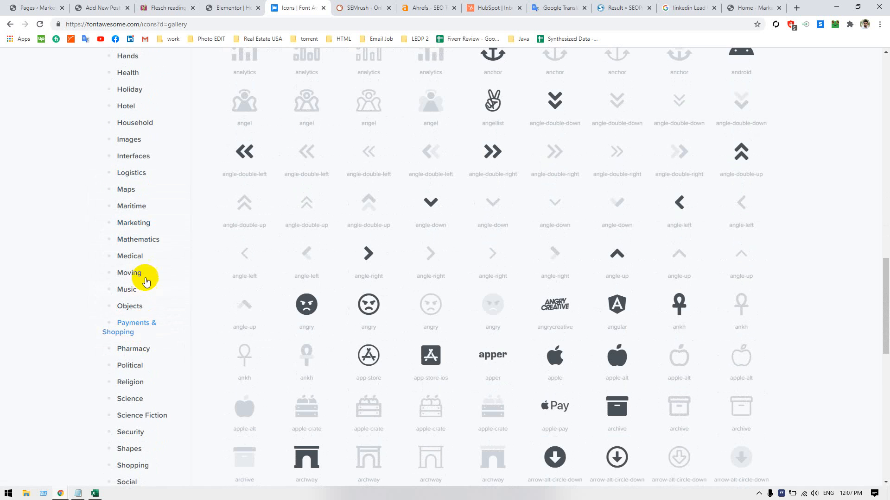
{"action": "scroll", "coordinate": [145, 278], "scroll_direction": "down", "scroll_amount": 2}
{"action": "scroll", "coordinate": [146, 278], "scroll_direction": "down", "scroll_amount": 4}
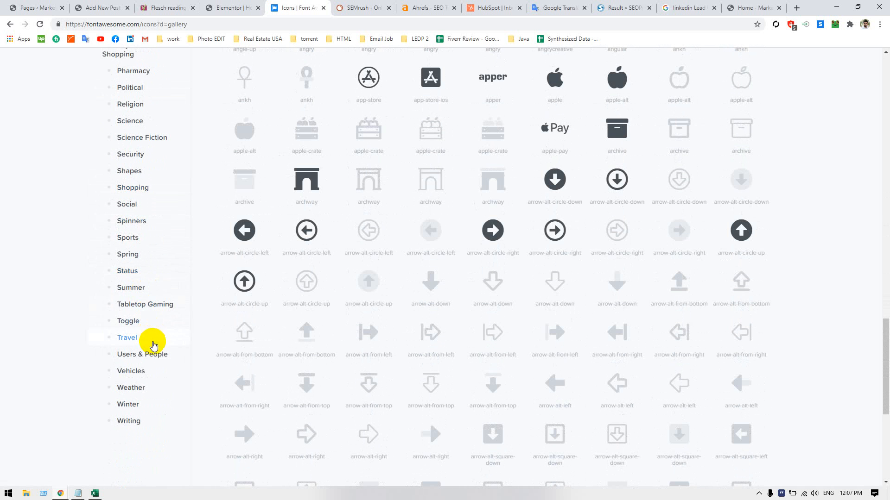
{"action": "scroll", "coordinate": [158, 366], "scroll_direction": "up", "scroll_amount": 4}
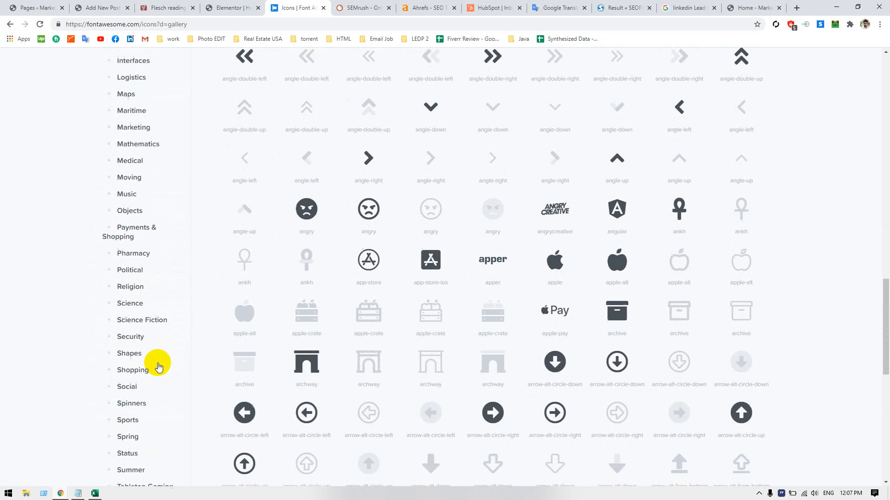
{"action": "scroll", "coordinate": [148, 345], "scroll_direction": "up", "scroll_amount": 3}
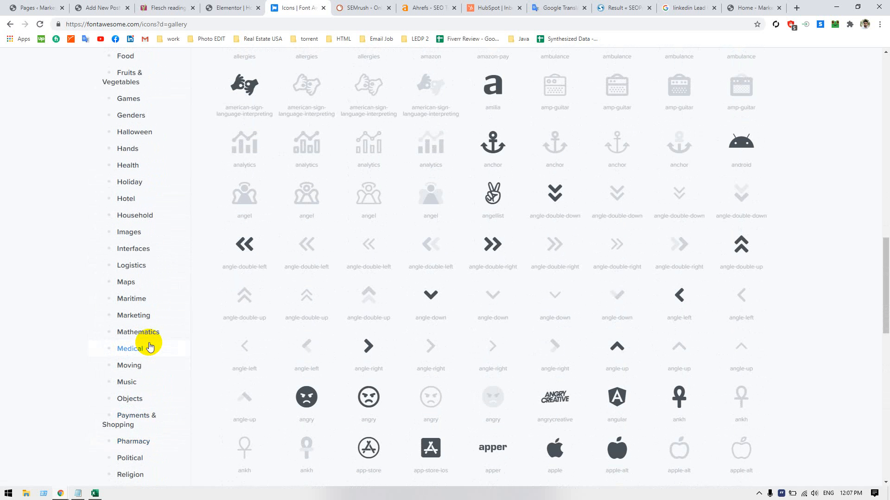
{"action": "scroll", "coordinate": [150, 346], "scroll_direction": "up", "scroll_amount": 1}
{"action": "scroll", "coordinate": [150, 347], "scroll_direction": "up", "scroll_amount": 2}
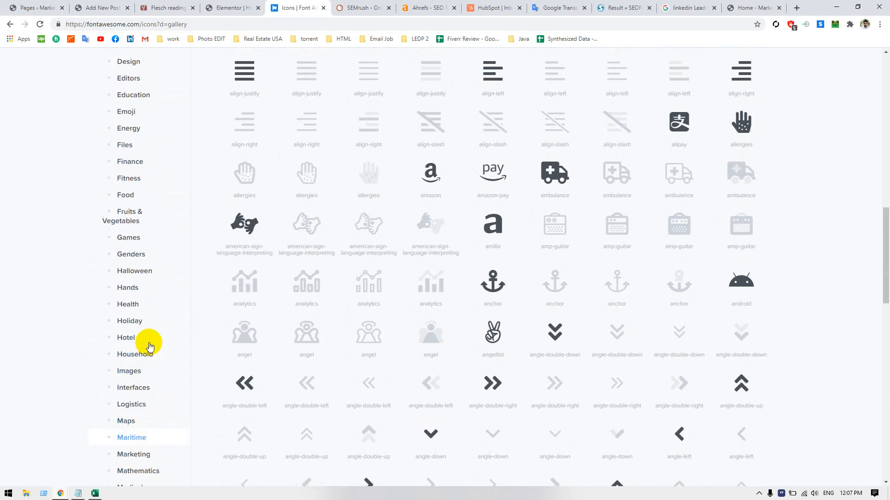
{"action": "scroll", "coordinate": [150, 346], "scroll_direction": "up", "scroll_amount": 2}
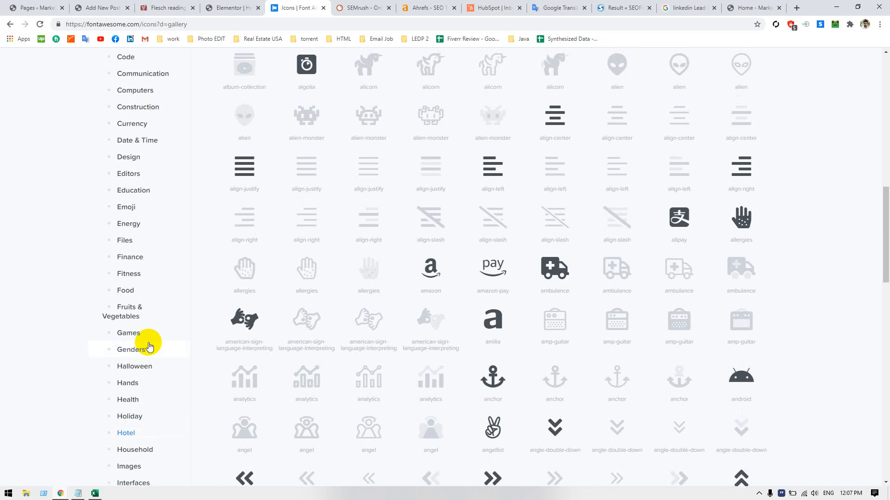
{"action": "scroll", "coordinate": [150, 346], "scroll_direction": "up", "scroll_amount": 1}
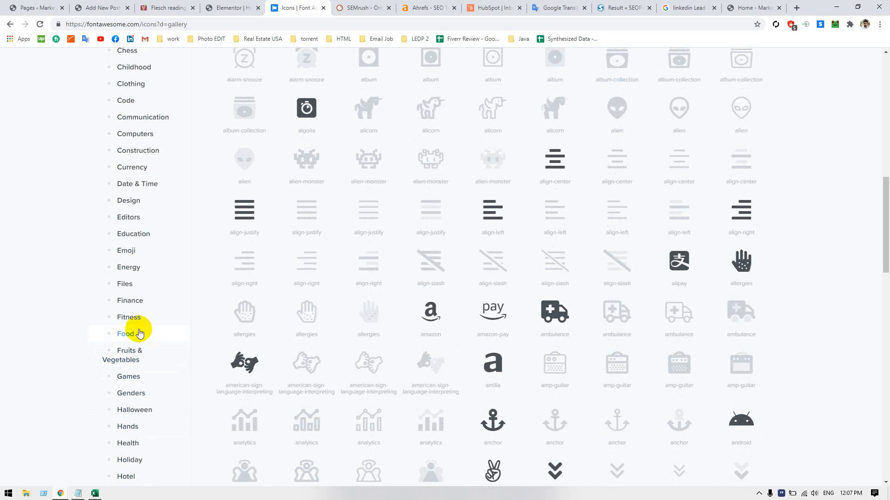
{"action": "scroll", "coordinate": [140, 334], "scroll_direction": "up", "scroll_amount": 3}
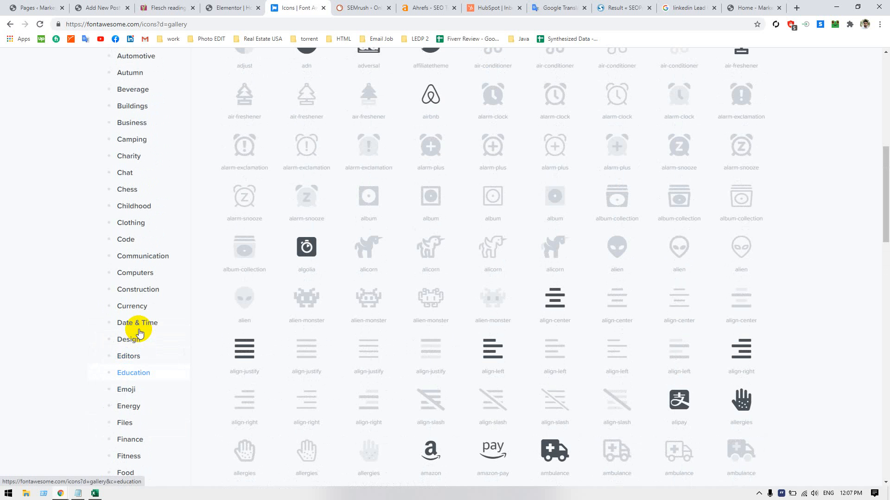
{"action": "scroll", "coordinate": [139, 318], "scroll_direction": "down", "scroll_amount": 1}
{"action": "scroll", "coordinate": [141, 319], "scroll_direction": "up", "scroll_amount": 2}
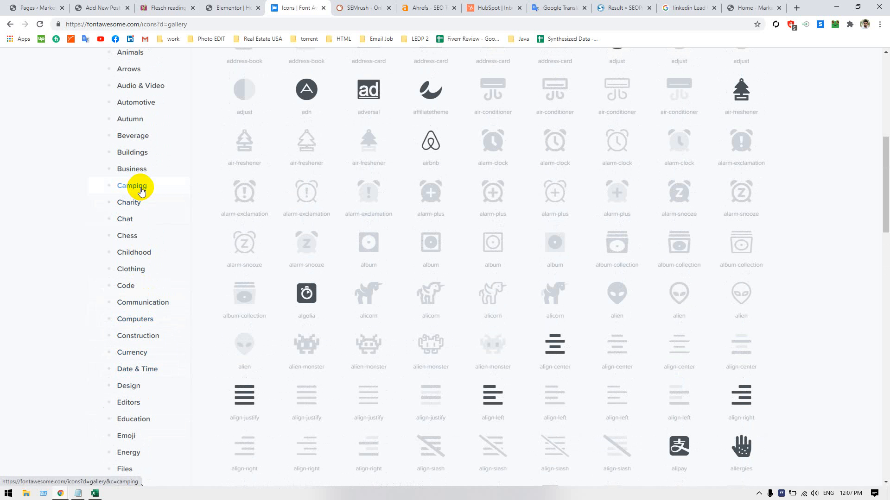
{"action": "scroll", "coordinate": [142, 191], "scroll_direction": "up", "scroll_amount": 1}
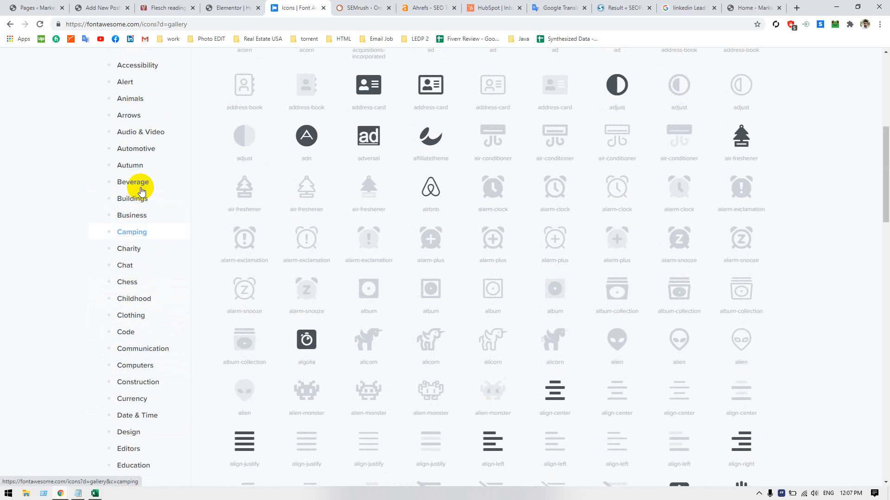
{"action": "scroll", "coordinate": [142, 190], "scroll_direction": "down", "scroll_amount": 1}
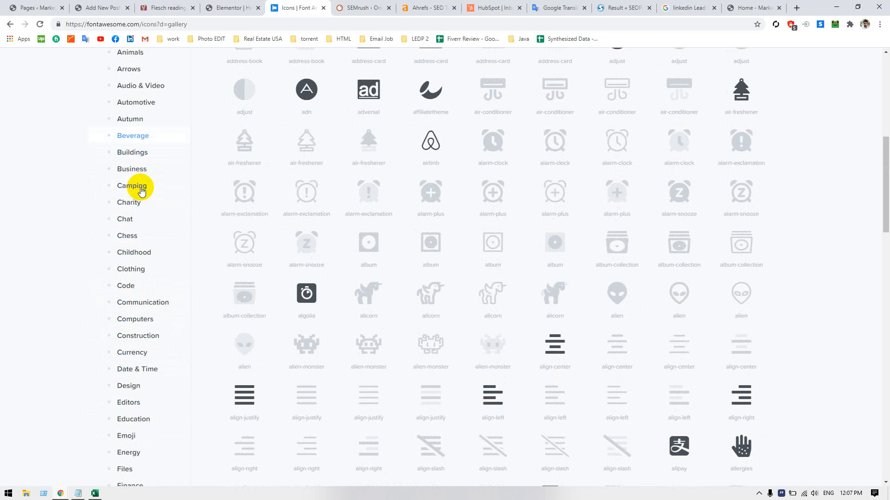
{"action": "scroll", "coordinate": [142, 191], "scroll_direction": "up", "scroll_amount": 3}
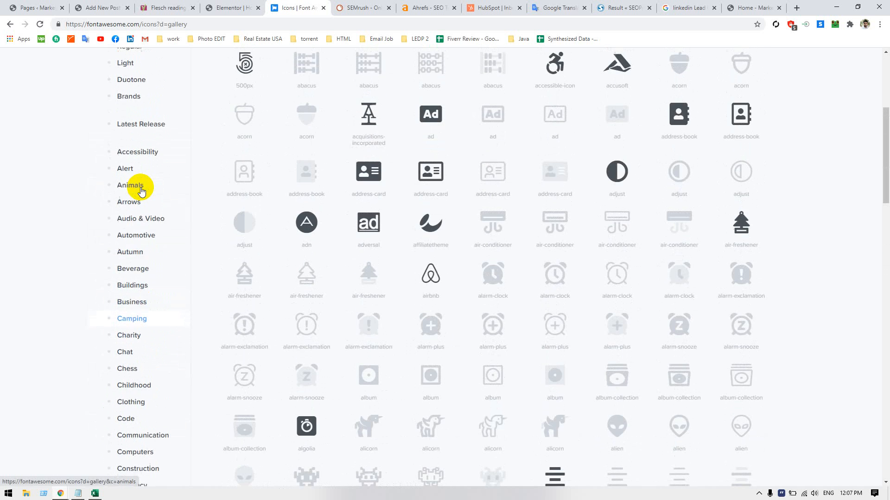
{"action": "scroll", "coordinate": [142, 188], "scroll_direction": "down", "scroll_amount": 5}
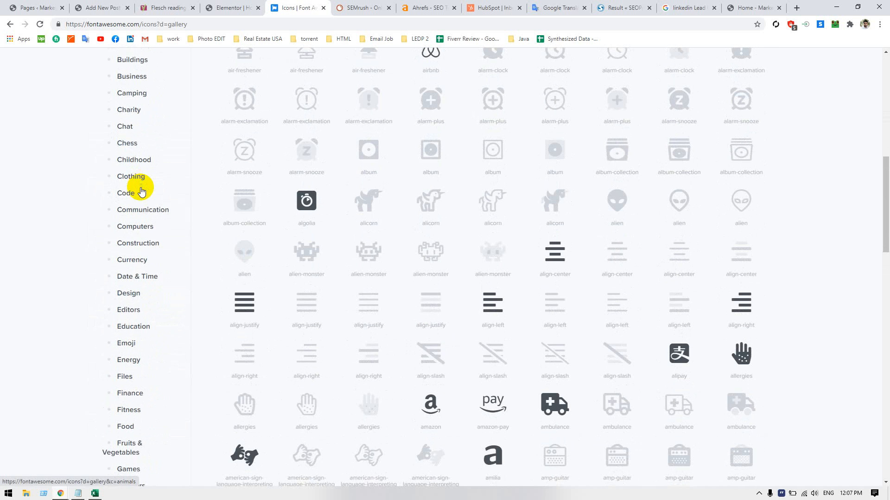
{"action": "left_click", "coordinate": [147, 245]}
{"action": "scroll", "coordinate": [147, 251], "scroll_direction": "down", "scroll_amount": 2}
{"action": "scroll", "coordinate": [147, 251], "scroll_direction": "up", "scroll_amount": 10}
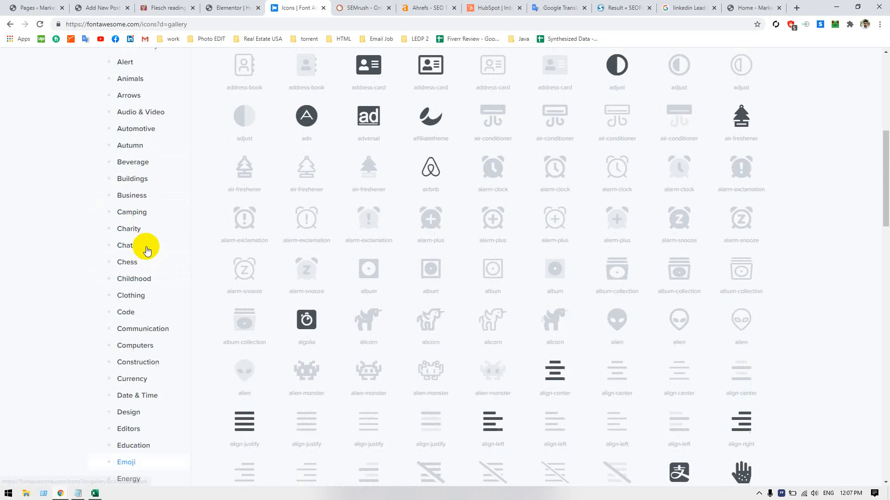
{"action": "scroll", "coordinate": [146, 249], "scroll_direction": "down", "scroll_amount": 5}
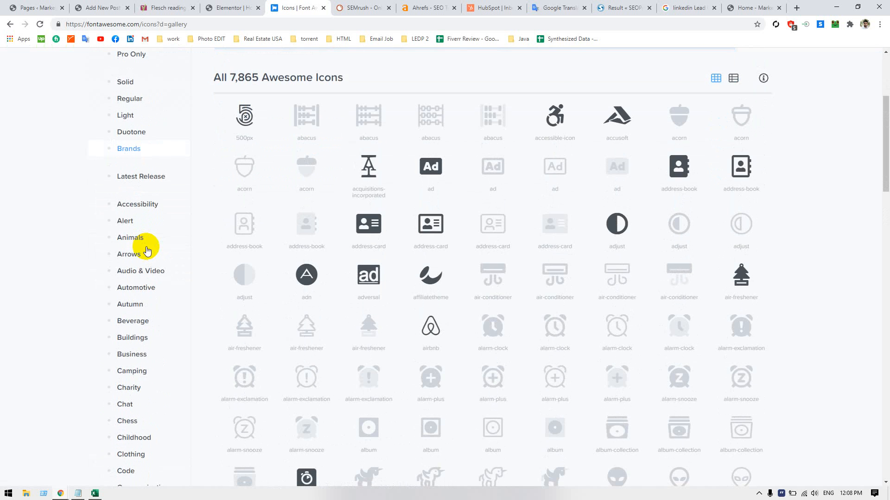
{"action": "scroll", "coordinate": [146, 249], "scroll_direction": "down", "scroll_amount": 7}
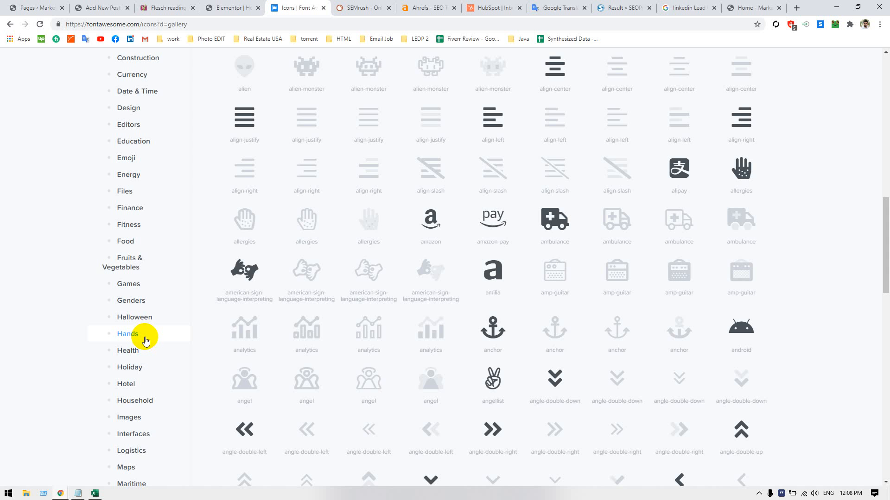
{"action": "scroll", "coordinate": [146, 342], "scroll_direction": "up", "scroll_amount": 13}
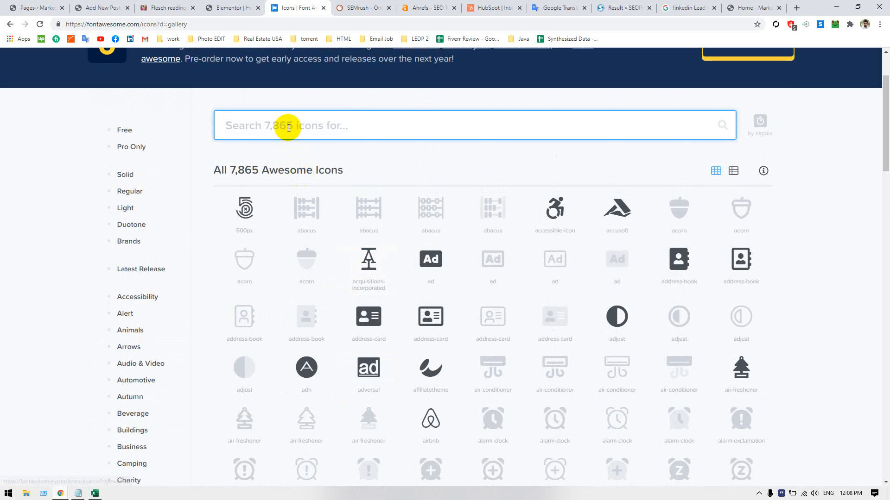
- Search the Font Awesome gallery for "profetional" and check the name of the solid user-tie icon
{"action": "type", "text": "pro"}
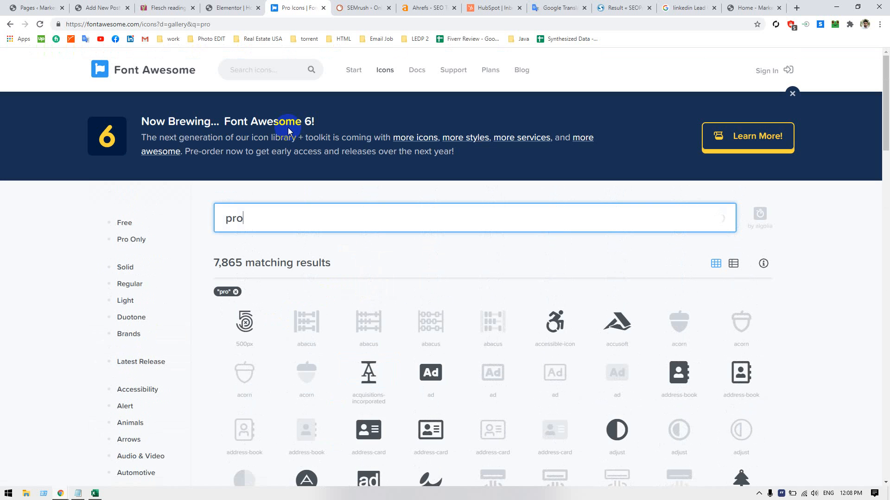
{"action": "type", "text": "fe"}
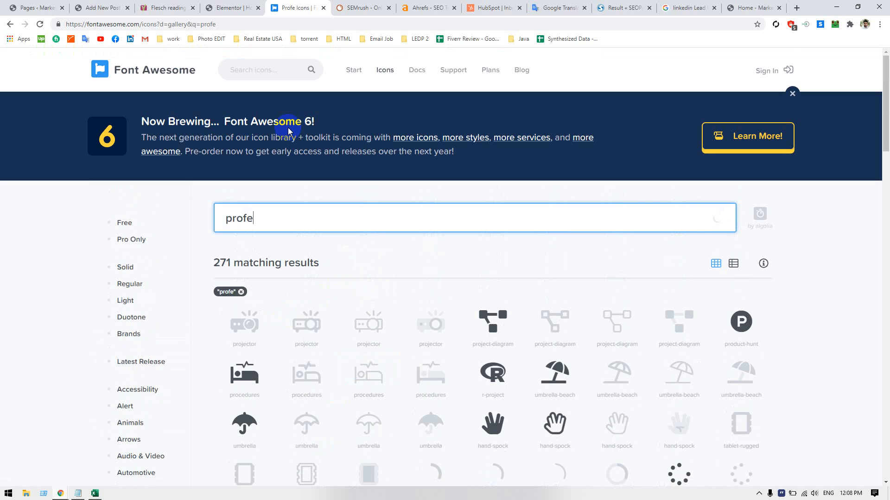
{"action": "type", "text": "tio"}
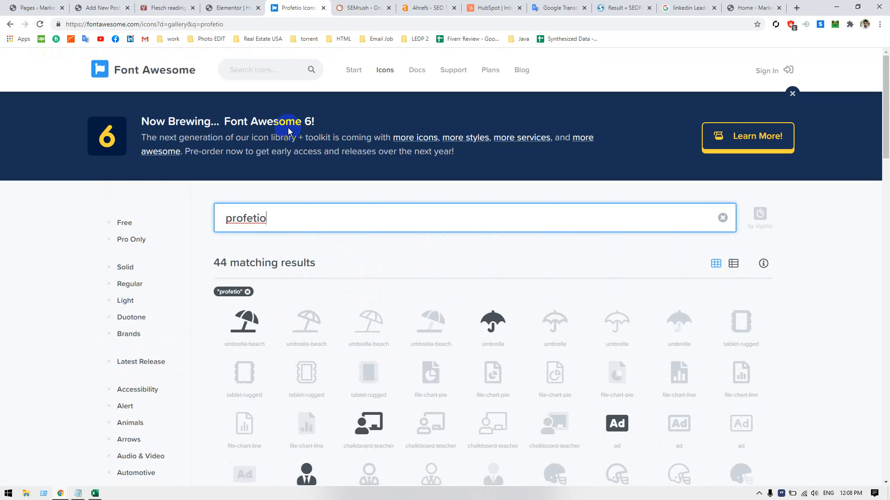
{"action": "type", "text": "nal"}
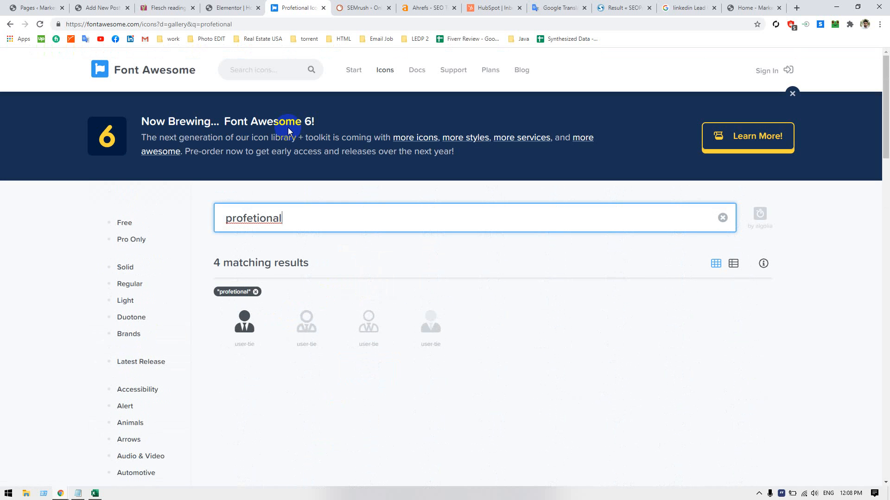
{"action": "left_click", "coordinate": [257, 320]}
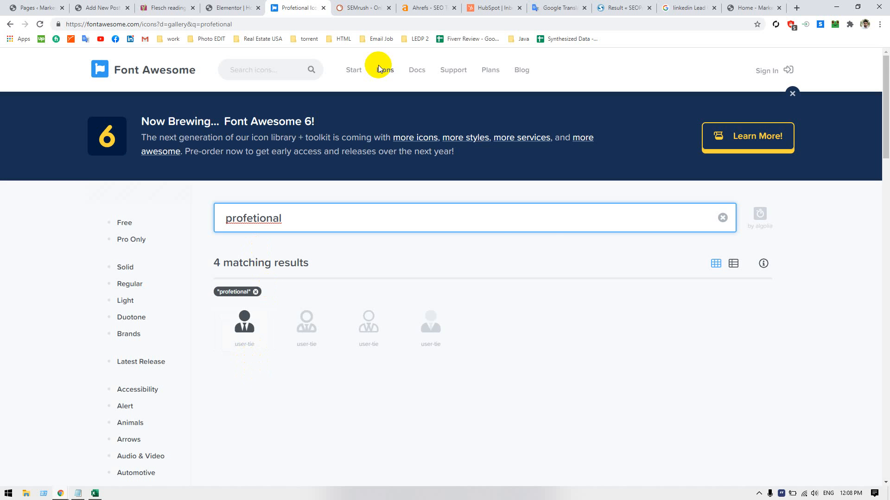
- Back in Elementor, filter the icon library for "user" and insert the User tie icon on the C-Level Email card
{"action": "left_click", "coordinate": [226, 6]}
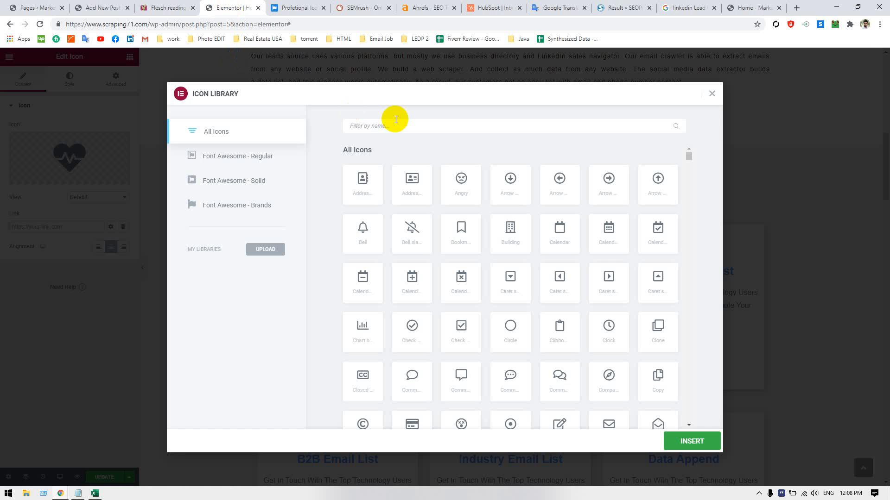
{"action": "type", "text": "user-tie"}
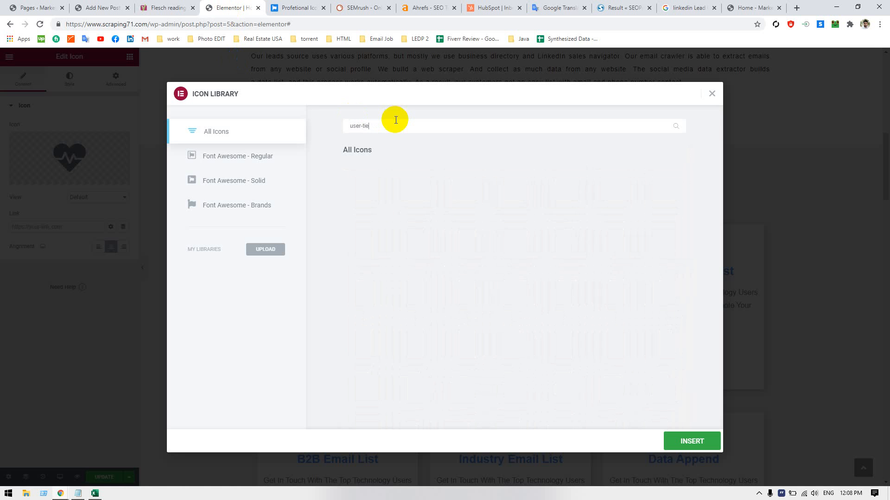
{"action": "type", "text": "t"}
{"action": "key", "text": "BackSpace"}
{"action": "key", "text": "BackSpace"}
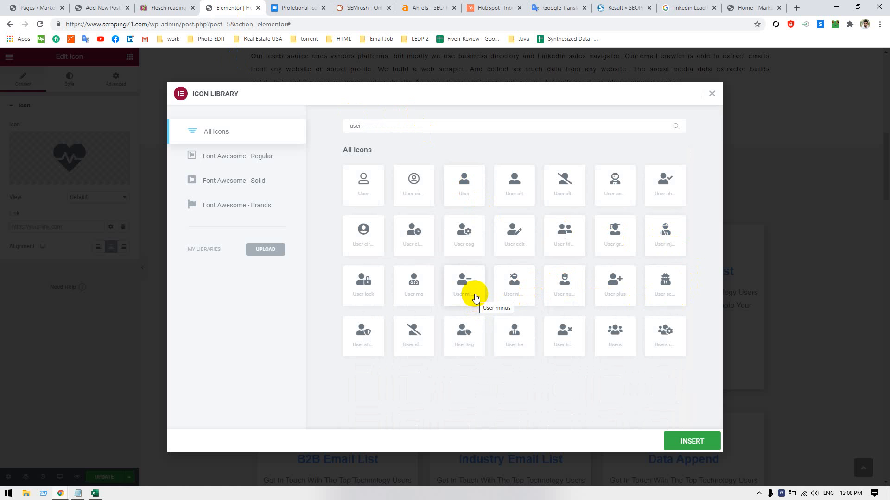
{"action": "left_click", "coordinate": [516, 332]}
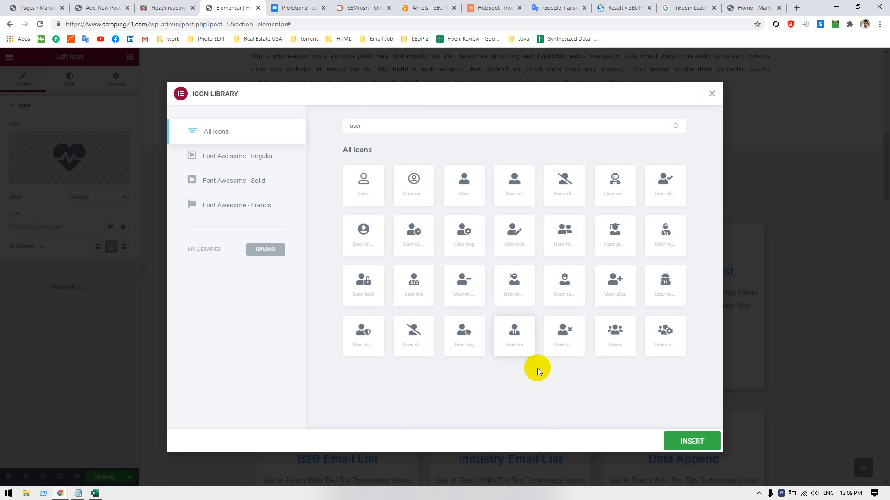
{"action": "left_click", "coordinate": [516, 332]}
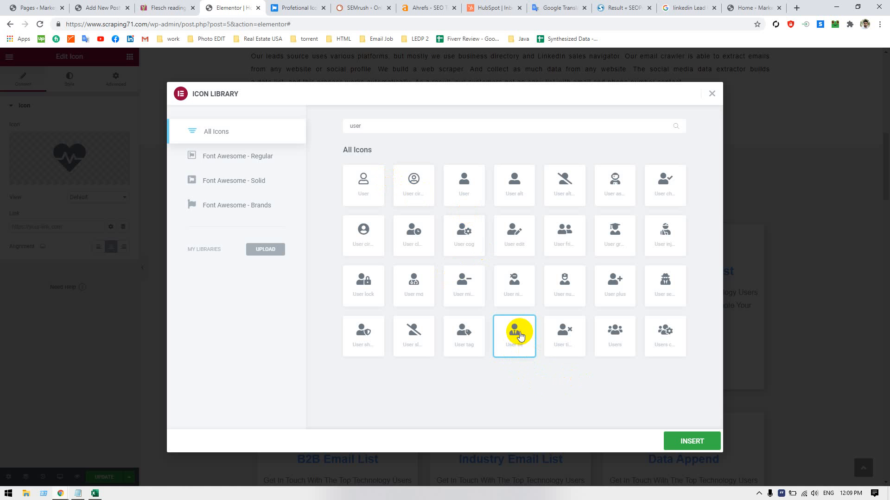
{"action": "left_click", "coordinate": [684, 439]}
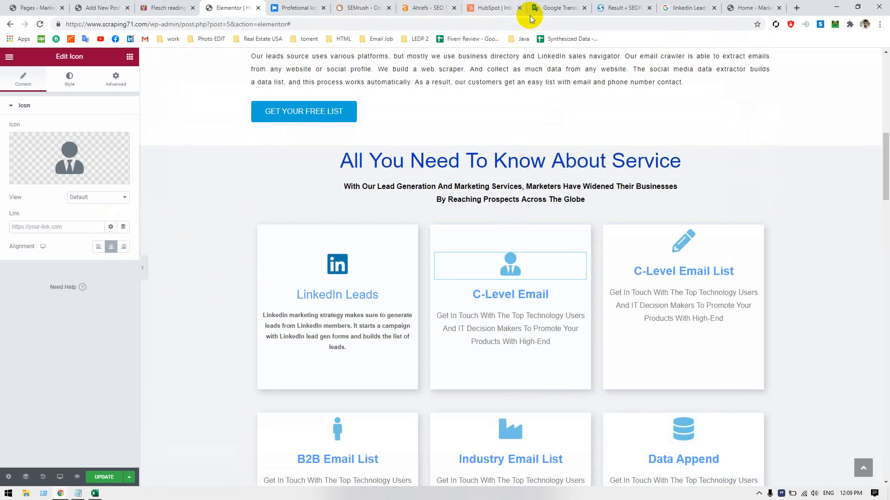
- Close the Blog Title Generator page and search Google for "linkedin color code"
{"action": "left_click", "coordinate": [623, 8]}
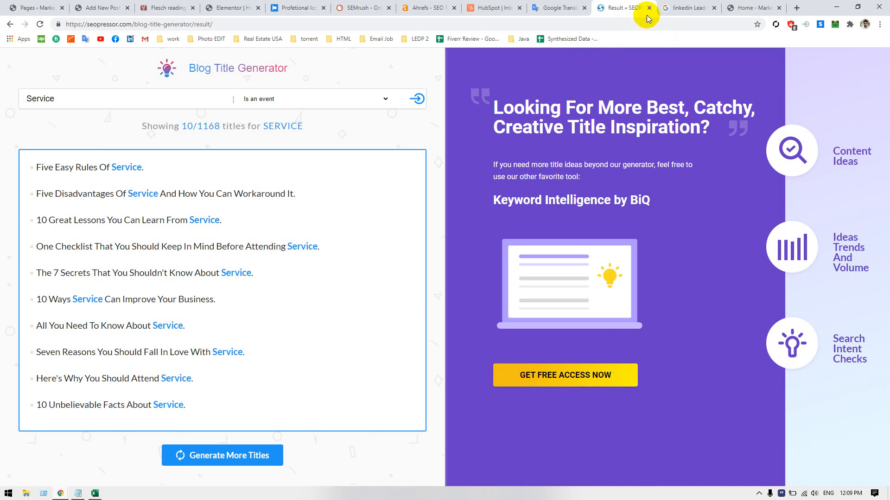
{"action": "left_click", "coordinate": [649, 8]}
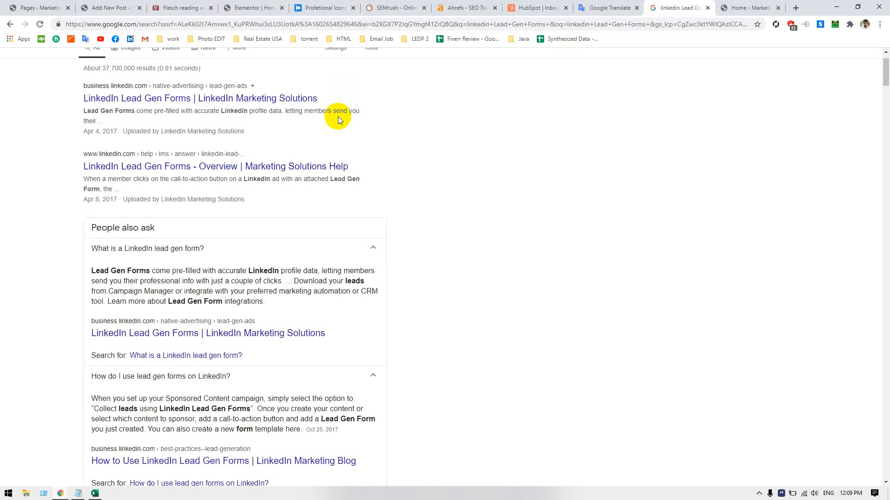
{"action": "scroll", "coordinate": [338, 116], "scroll_direction": "up", "scroll_amount": 2}
{"action": "triple_click", "coordinate": [168, 65]}
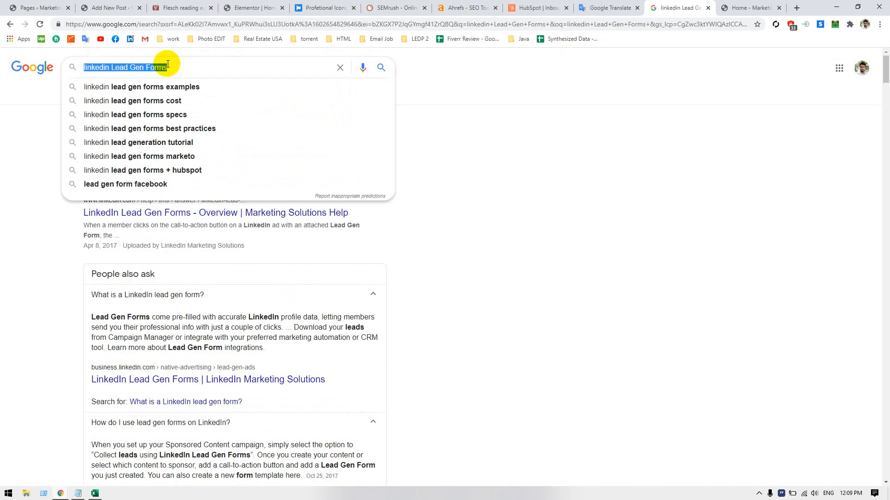
{"action": "key", "text": "BackSpace"}
{"action": "type", "text": "Linked"}
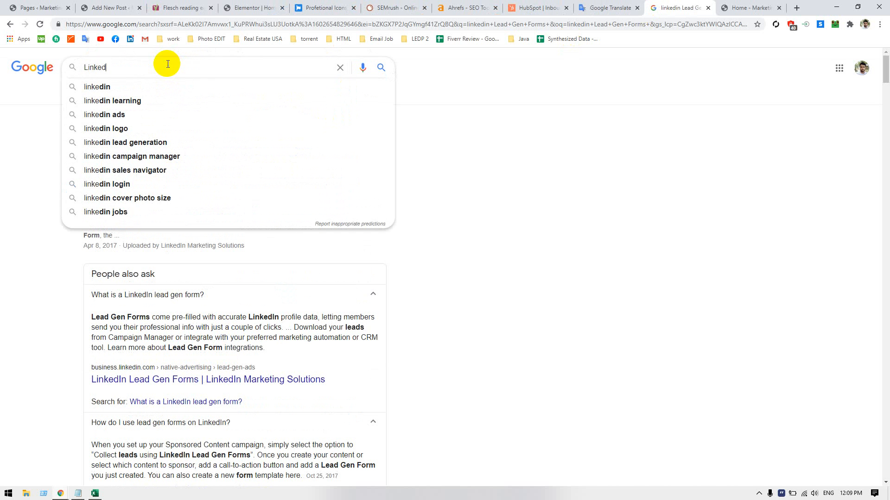
{"action": "type", "text": "in color"}
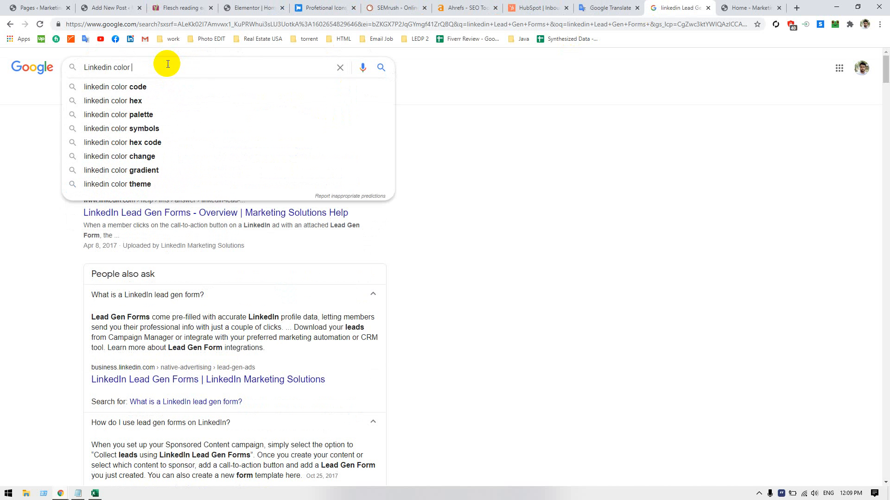
{"action": "key", "text": "Down"}
{"action": "key", "text": "Return"}
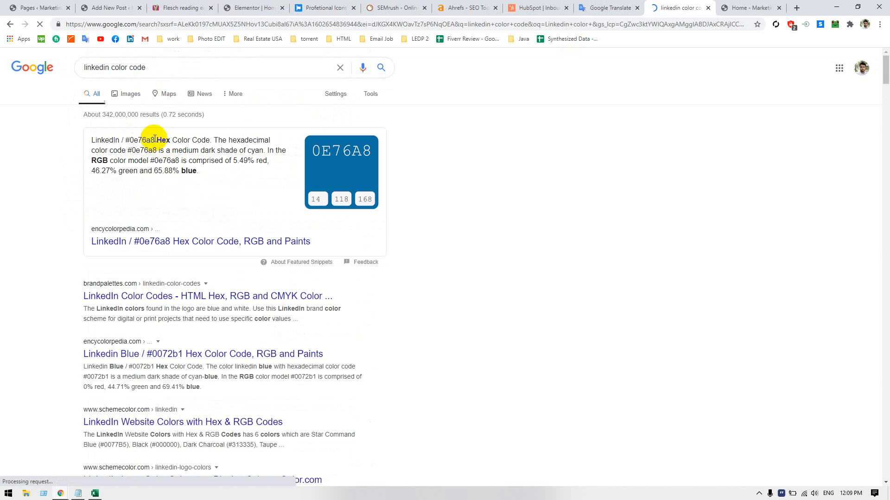
- Copy LinkedIn's hex code #0e76a8 from the search results into cell A9 of Sheet1 in Excel and remove its leading space
{"action": "left_click_drag", "start_coordinate": [154, 140], "coordinate": [124, 140]}
{"action": "key", "text": "ctrl+c"}
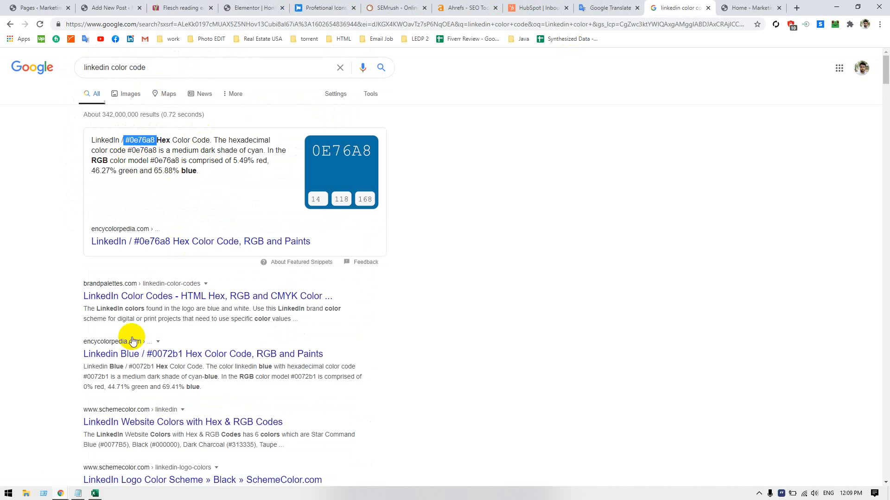
{"action": "left_click", "coordinate": [78, 493]}
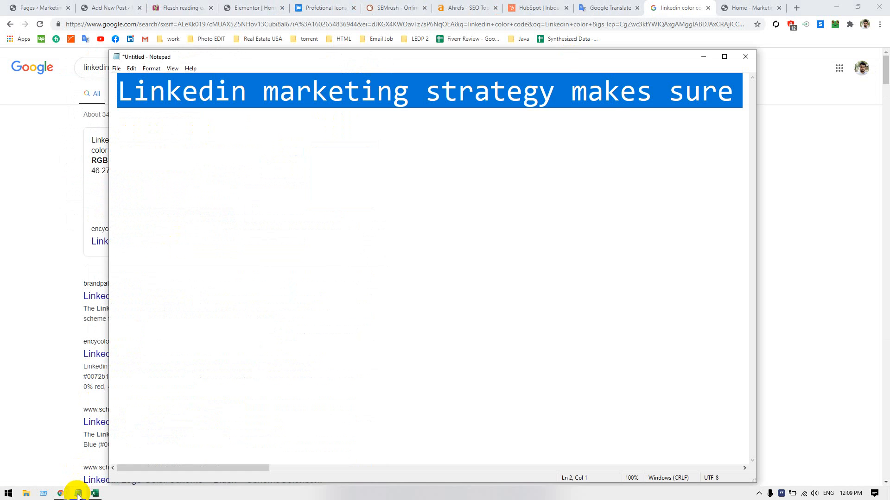
{"action": "left_click", "coordinate": [78, 493]}
{"action": "left_click", "coordinate": [95, 493]}
{"action": "left_click", "coordinate": [133, 209]}
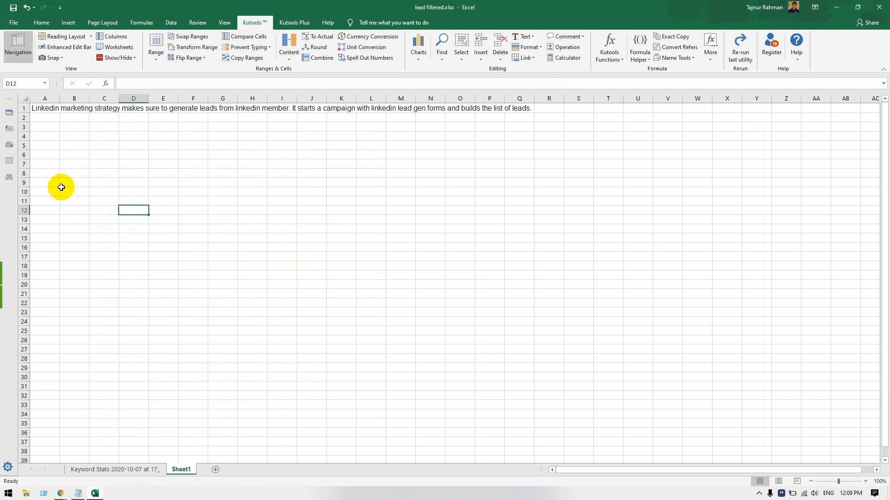
{"action": "left_click", "coordinate": [48, 183]}
{"action": "key", "text": "ctrl+v"}
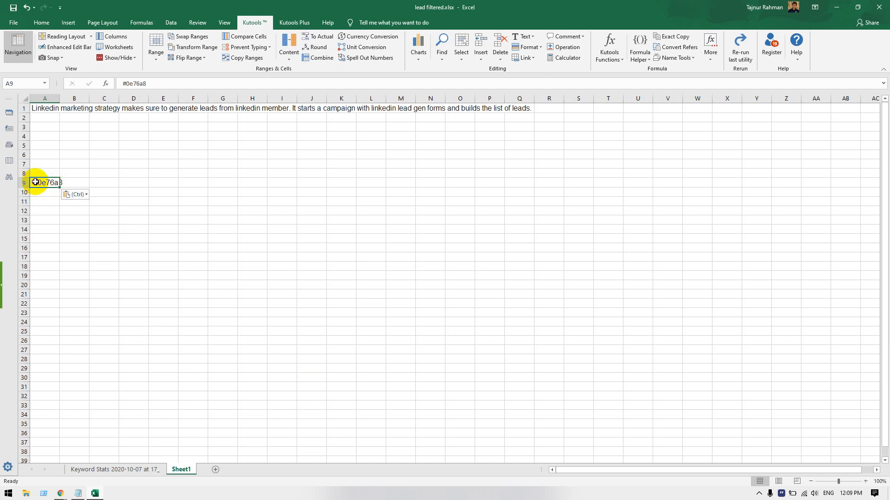
{"action": "double_click", "coordinate": [35, 182]}
{"action": "key", "text": "BackSpace"}
{"action": "left_click", "coordinate": [53, 203]}
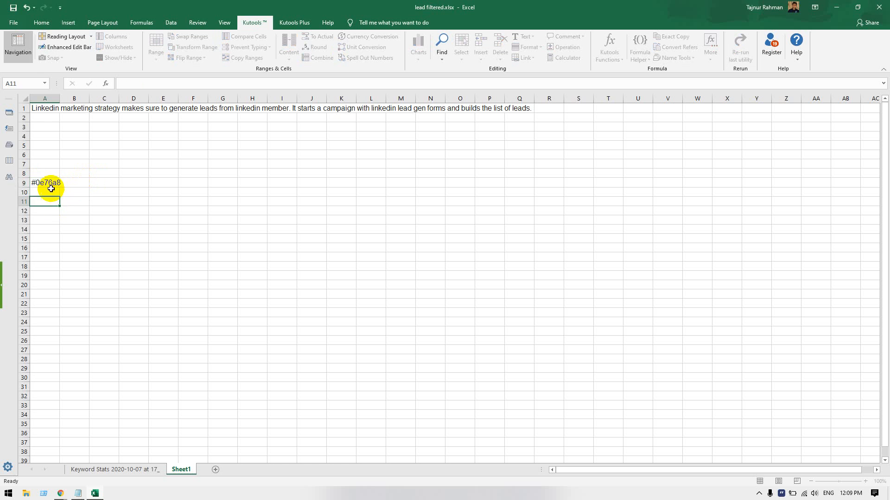
- Copy the color code from cell A9, and in Elementor set the C-Level Email icon's link to "#"
{"action": "left_click", "coordinate": [48, 184]}
{"action": "key", "text": "ctrl+c"}
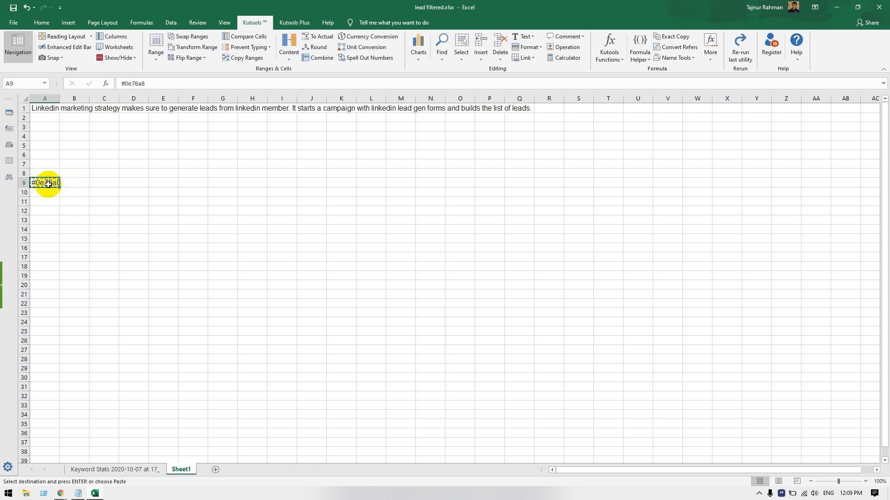
{"action": "key", "text": "alt+Tab"}
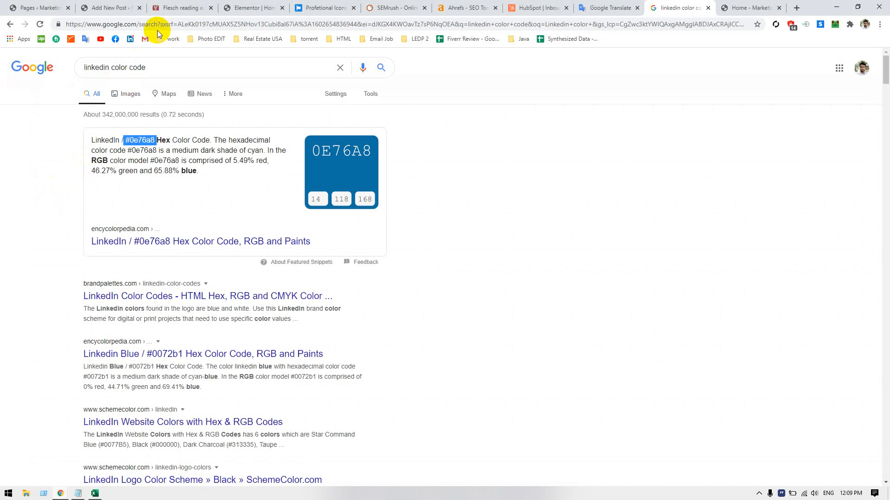
{"action": "left_click", "coordinate": [231, 10]}
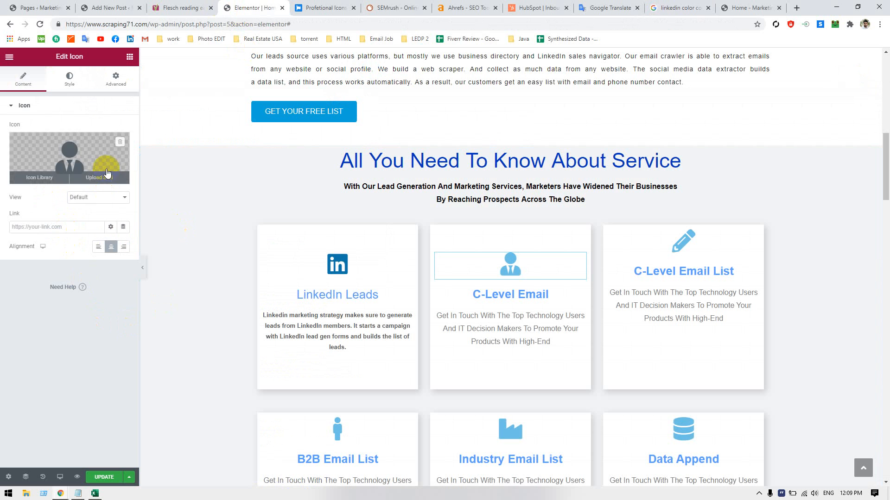
{"action": "left_click", "coordinate": [44, 229]}
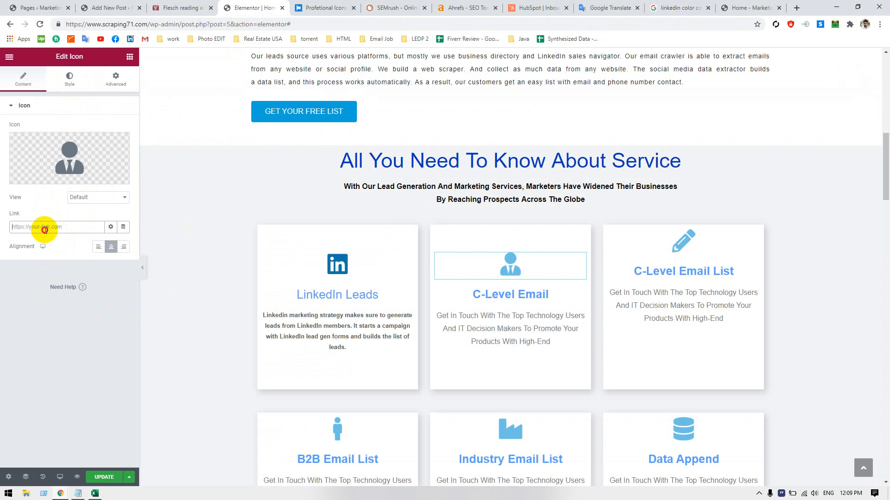
{"action": "type", "text": "#"}
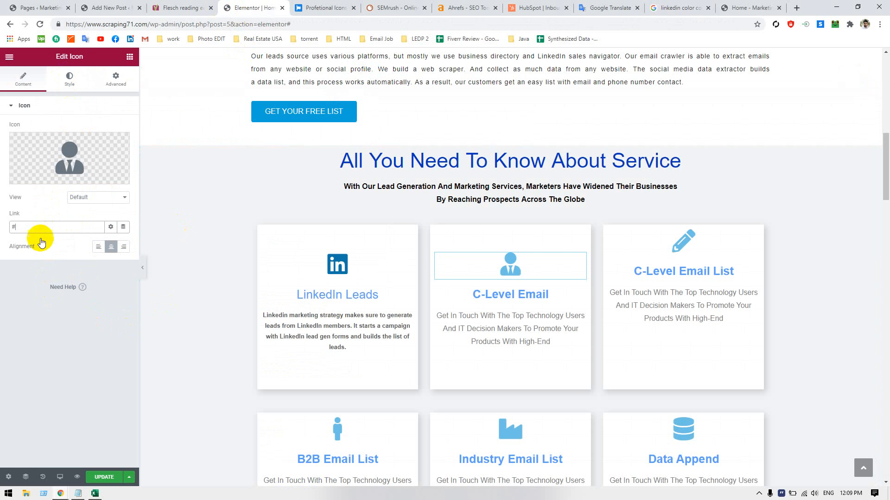
- Set the C-Level Email icon's primary color to #0e76a8
{"action": "left_click", "coordinate": [70, 77]}
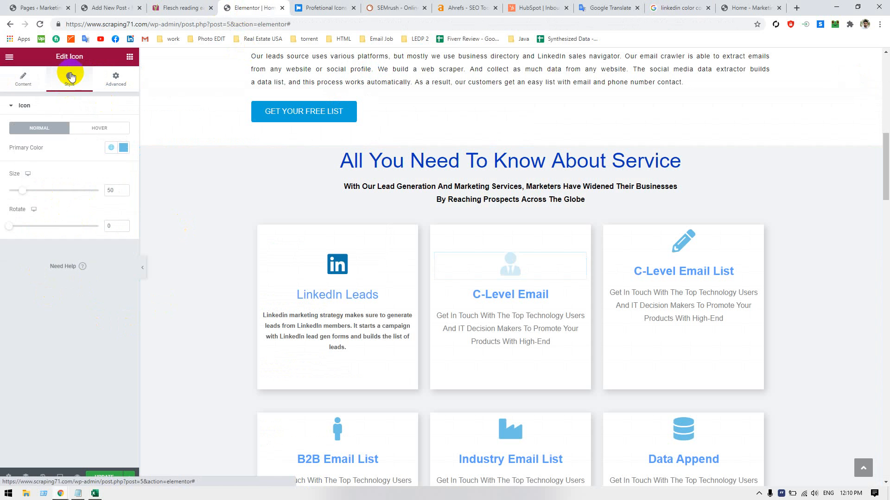
{"action": "left_click", "coordinate": [123, 148]}
{"action": "double_click", "coordinate": [43, 288]}
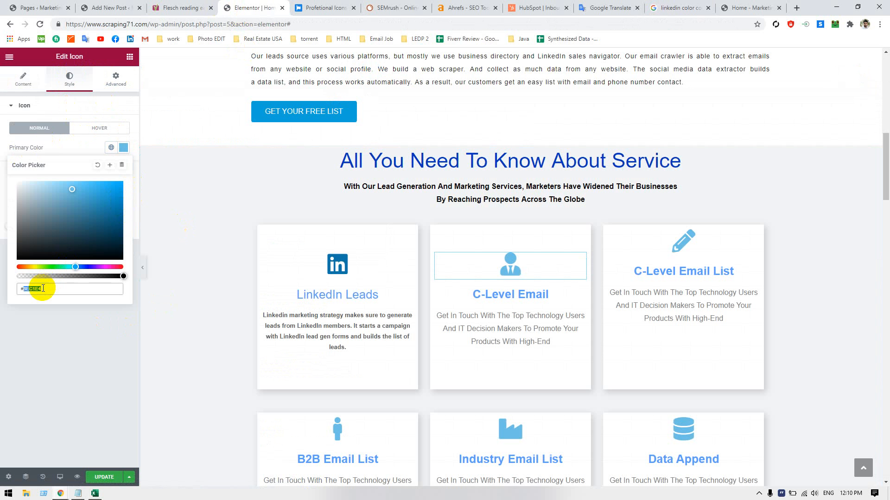
{"action": "key", "text": "ctrl+v"}
{"action": "key", "text": "Return"}
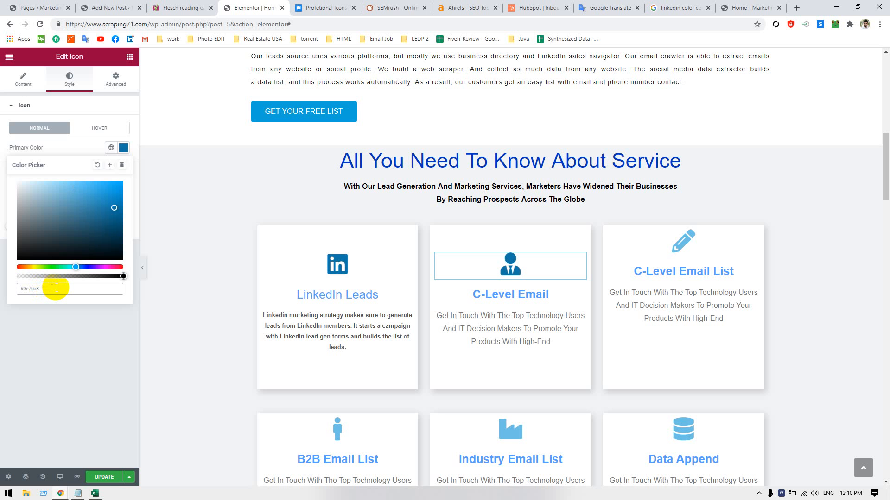
{"action": "left_click", "coordinate": [64, 336]}
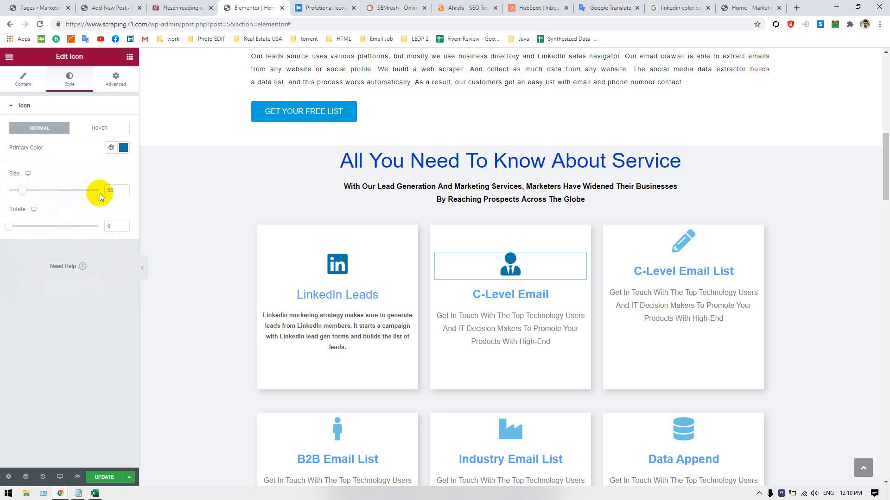
- Increase the C-Level Email icon's size to 54
{"action": "left_click", "coordinate": [123, 189]}
{"action": "left_click", "coordinate": [123, 189]}
{"action": "left_click", "coordinate": [123, 189]}
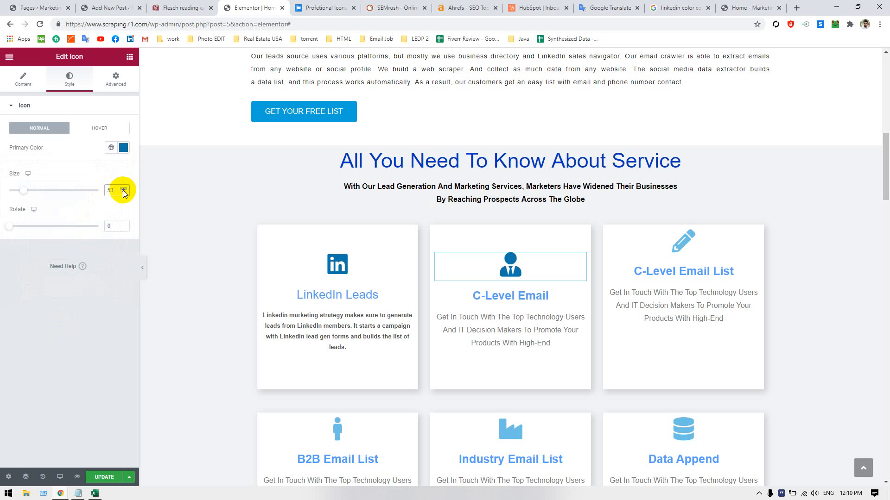
{"action": "left_click", "coordinate": [123, 189]}
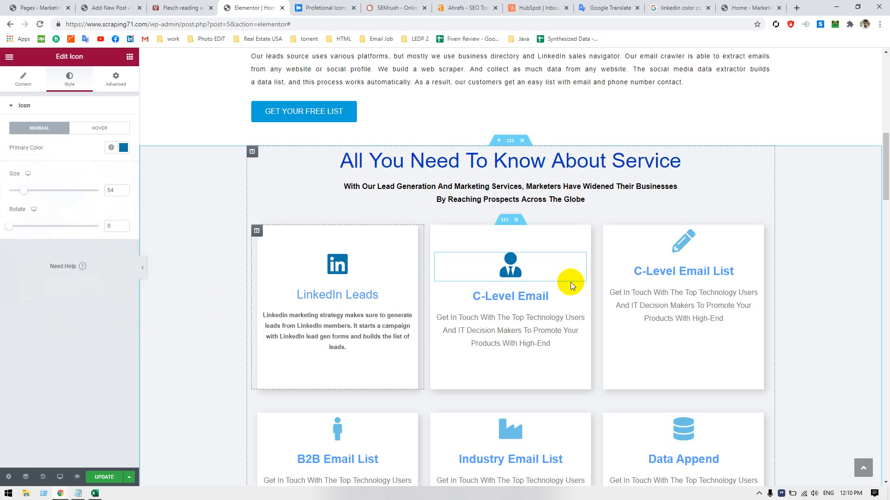
- Delete all of the description text in the C-Level Email card's text editor
{"action": "left_click", "coordinate": [518, 298]}
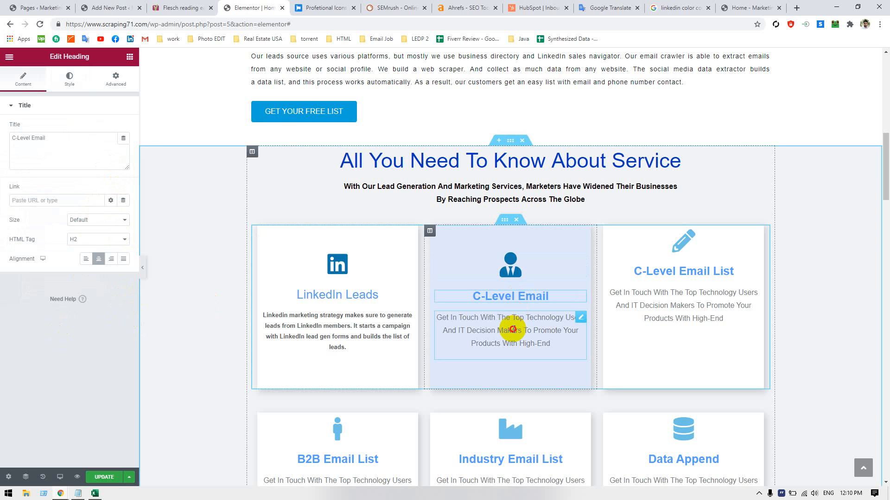
{"action": "left_click", "coordinate": [514, 320]}
{"action": "key", "text": "ctrl+a"}
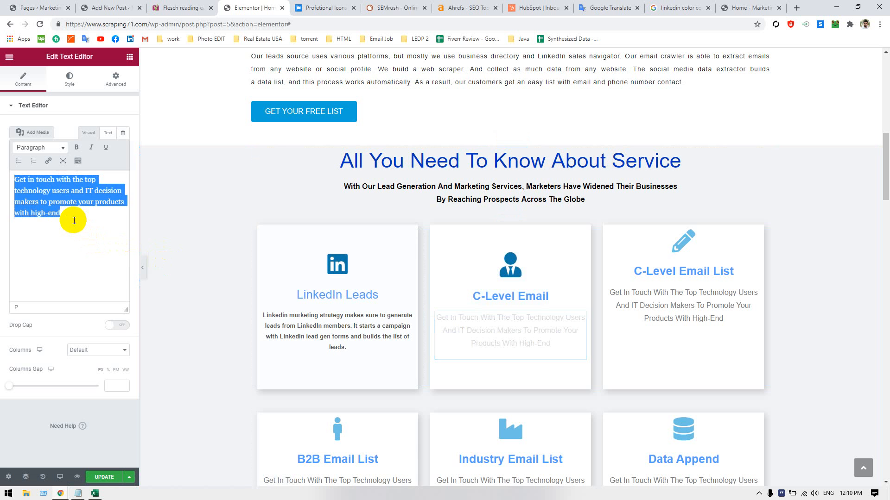
{"action": "key", "text": "BackSpace"}
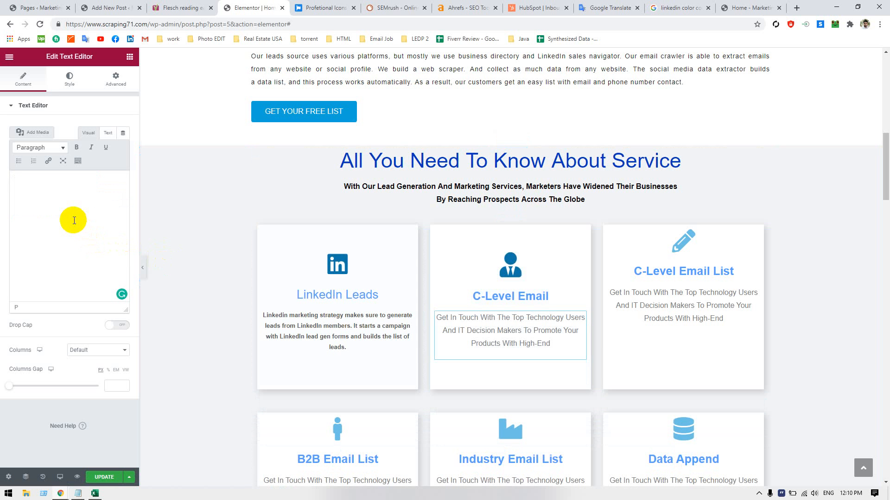
- Switch to the Google Translate page and clear the word "employer" from the source text
{"action": "left_click", "coordinate": [595, 7]}
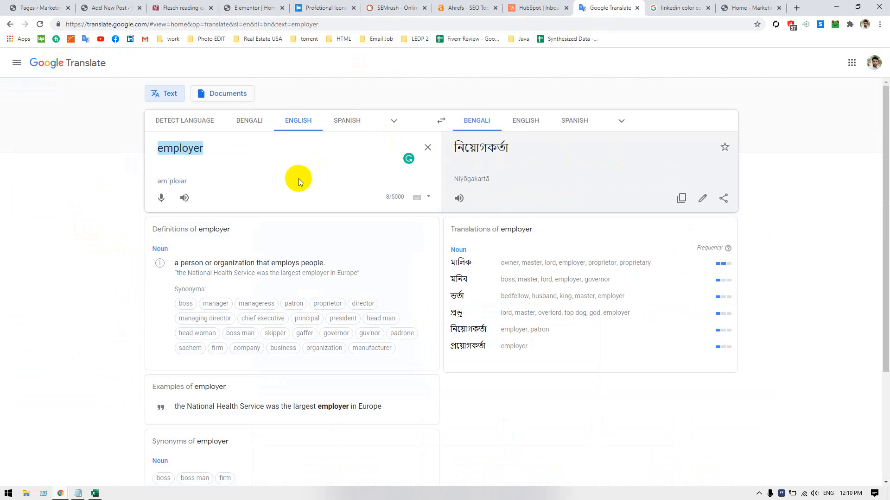
{"action": "key", "text": "BackSpace"}
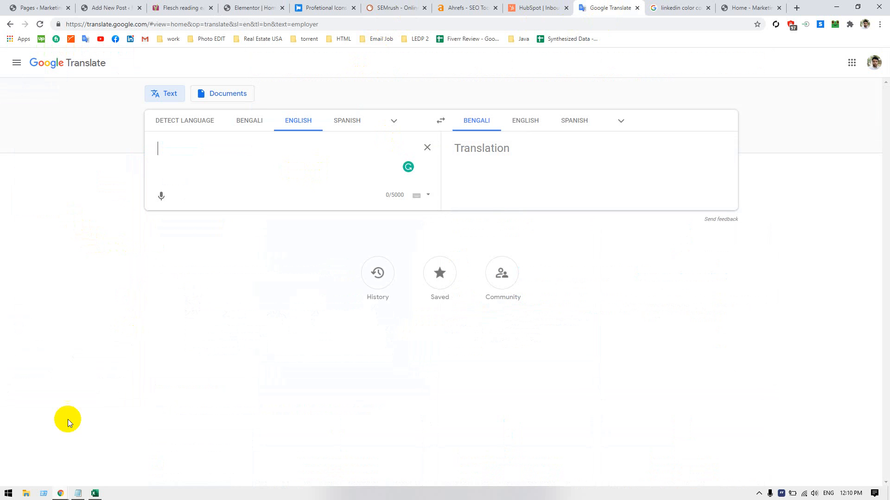
- Switch to the lead filtered.xlsx workbook in Excel and search the keyword sheet for "email"
{"action": "left_click", "coordinate": [94, 494]}
{"action": "left_click", "coordinate": [118, 470]}
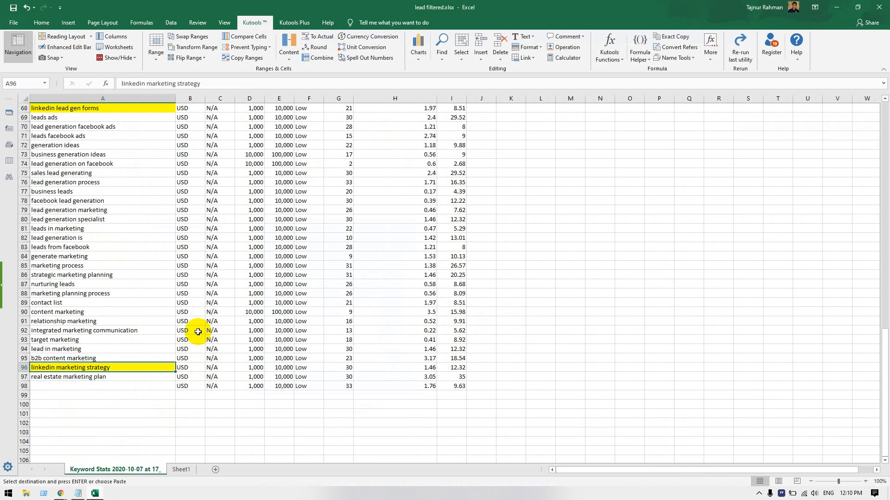
{"action": "key", "text": "ctrl+f"}
{"action": "type", "text": "email"}
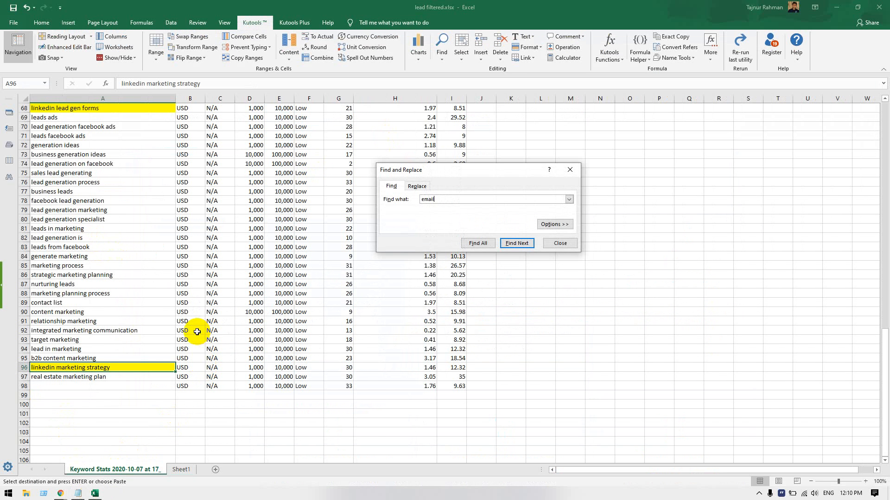
{"action": "key", "text": "Return"}
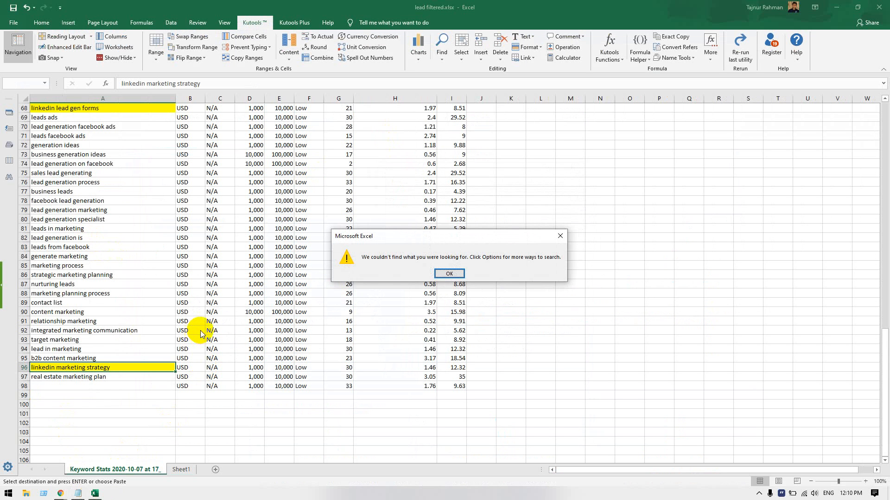
{"action": "left_click", "coordinate": [447, 273]}
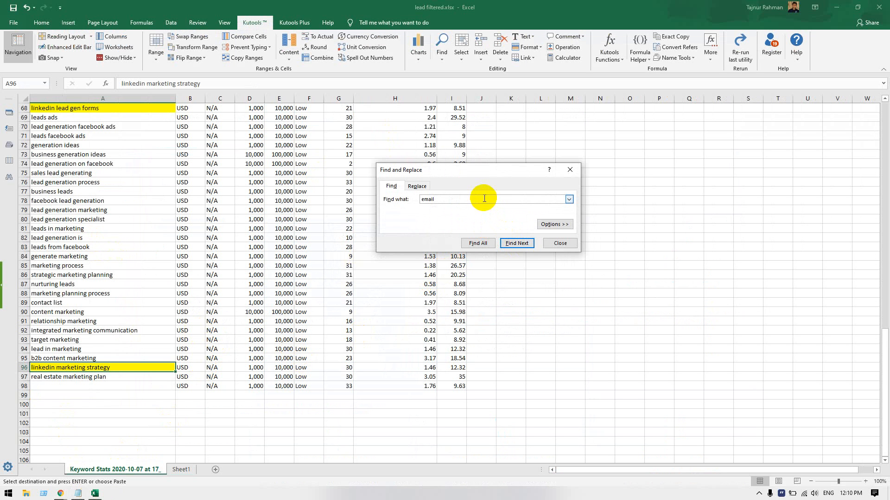
{"action": "left_click", "coordinate": [521, 242]}
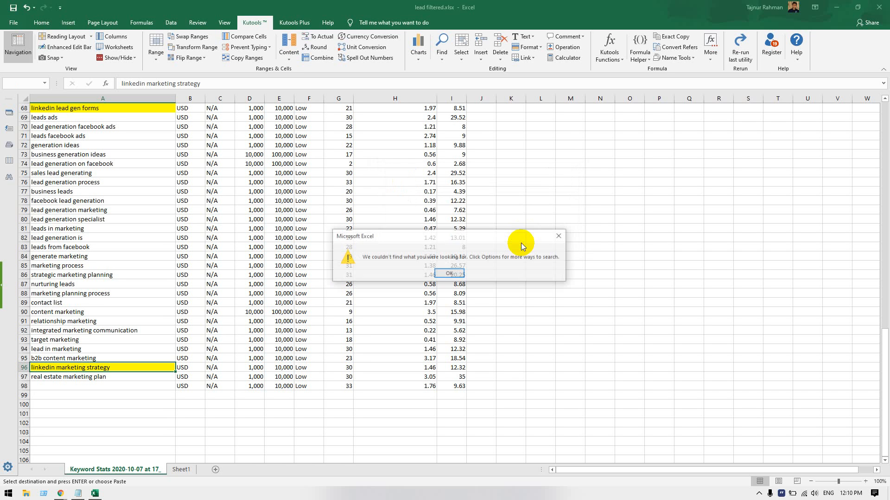
{"action": "left_click", "coordinate": [449, 274]}
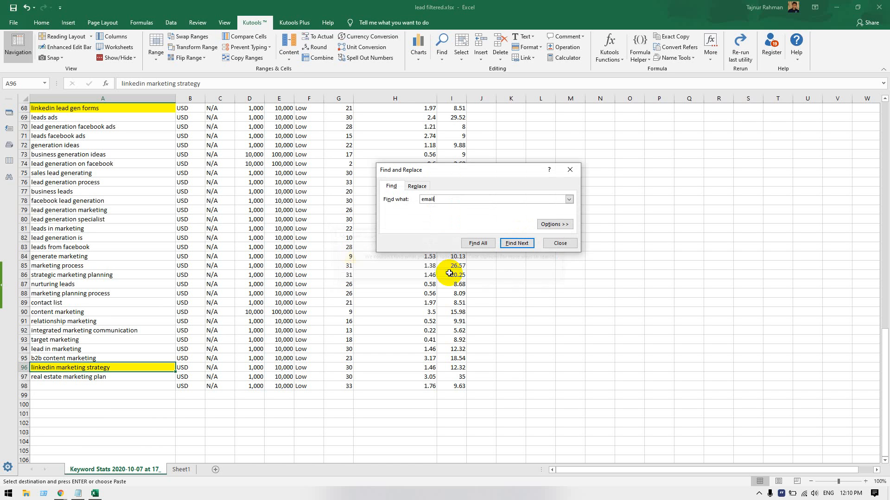
- Search the keyword sheet for "leads" and step through the matching cells
{"action": "left_click", "coordinate": [427, 203]}
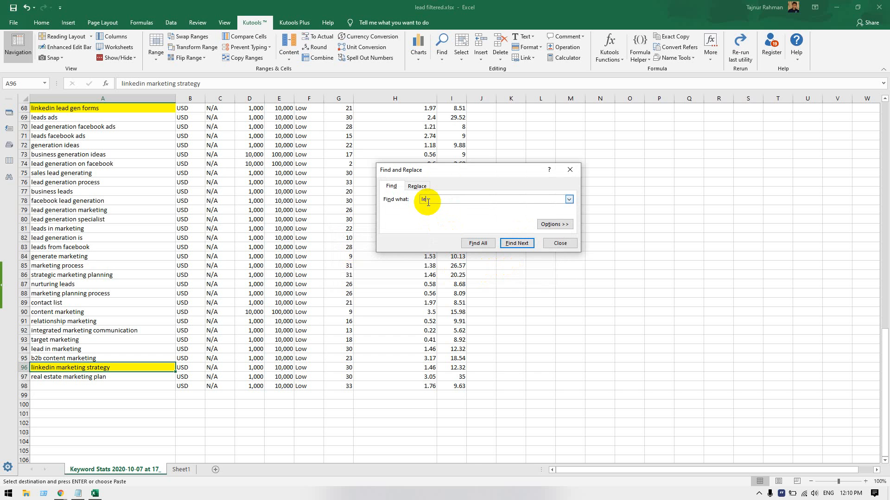
{"action": "type", "text": "leads"}
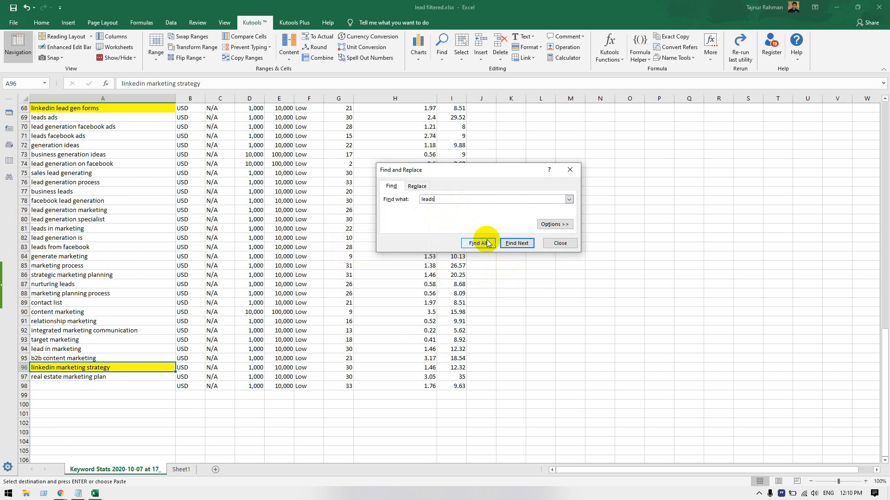
{"action": "left_click", "coordinate": [517, 244]}
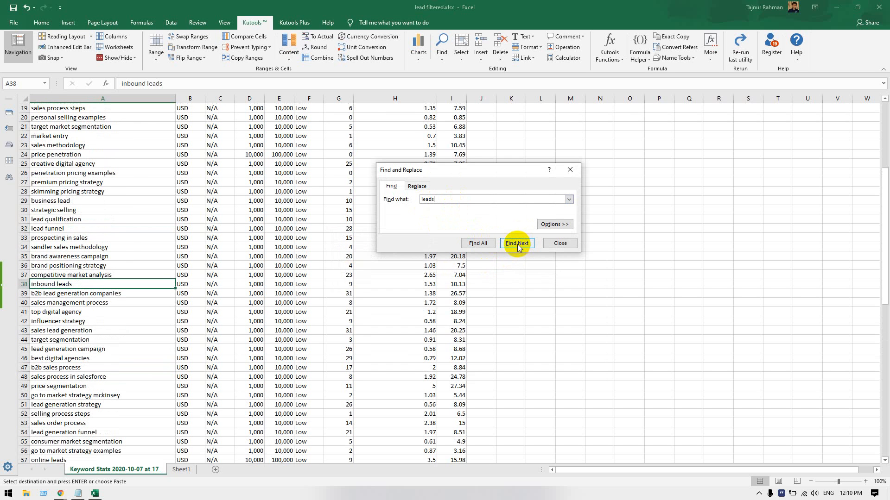
{"action": "left_click", "coordinate": [517, 243]}
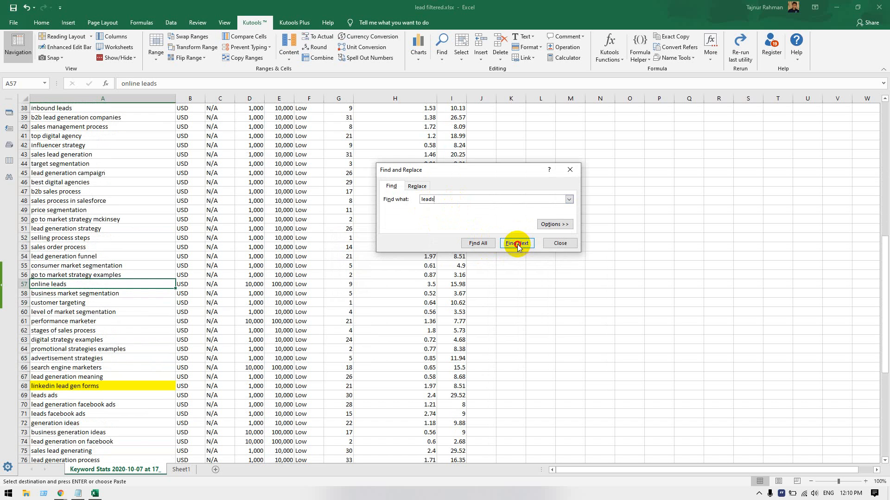
{"action": "left_click", "coordinate": [517, 244]}
{"action": "left_click", "coordinate": [517, 244]}
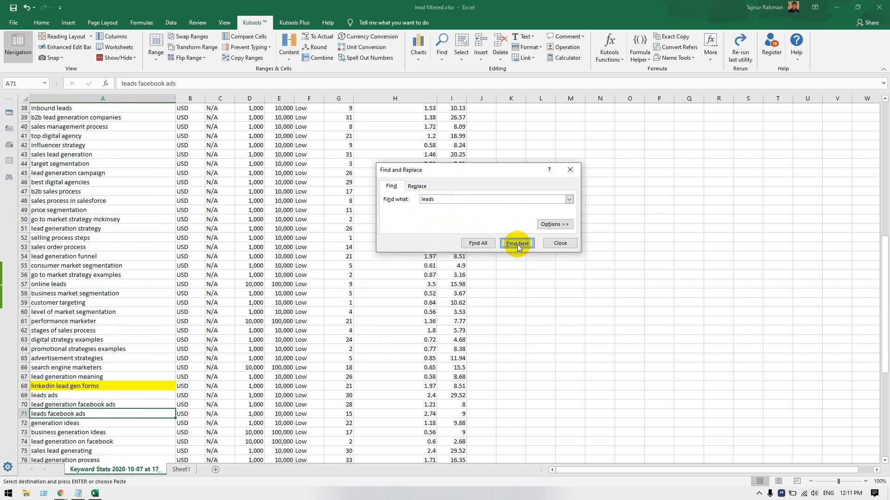
{"action": "left_click", "coordinate": [517, 244]}
{"action": "left_click", "coordinate": [517, 244]}
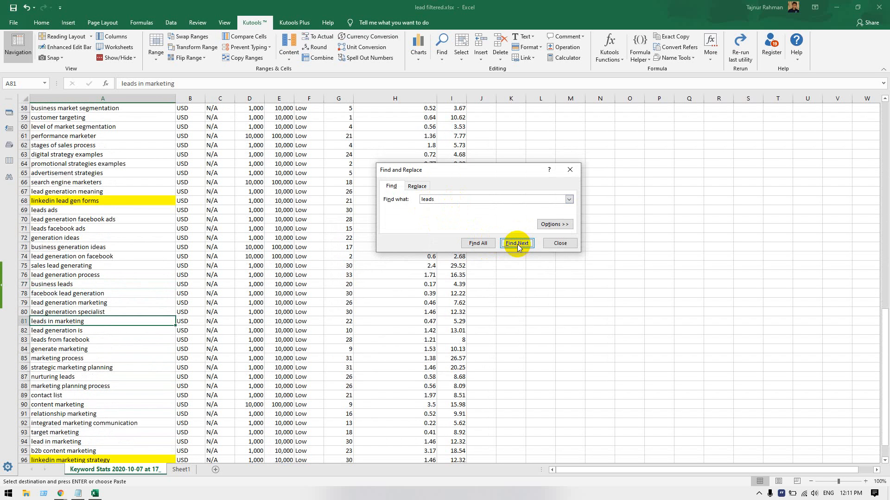
{"action": "left_click", "coordinate": [517, 244]}
- Shorten the search term to "lead", step through the matching keywords, and close the search
{"action": "key", "text": "BackSpace"}
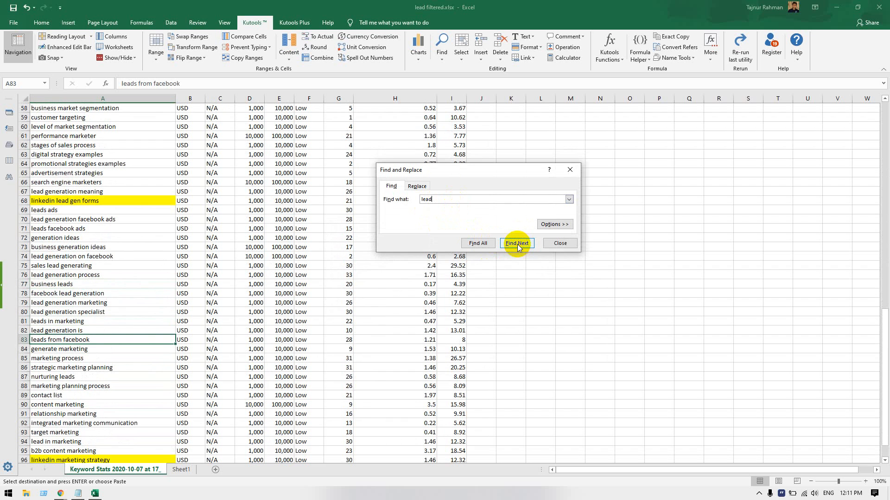
{"action": "left_click", "coordinate": [517, 244]}
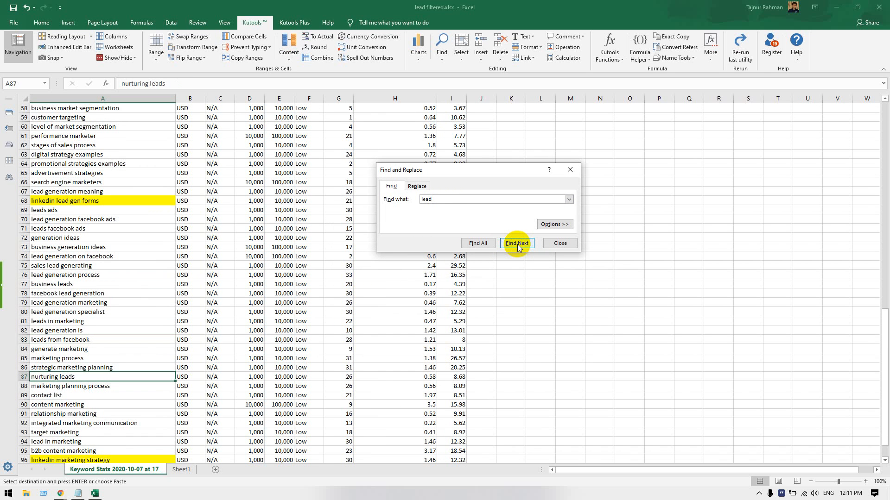
{"action": "left_click", "coordinate": [517, 243]}
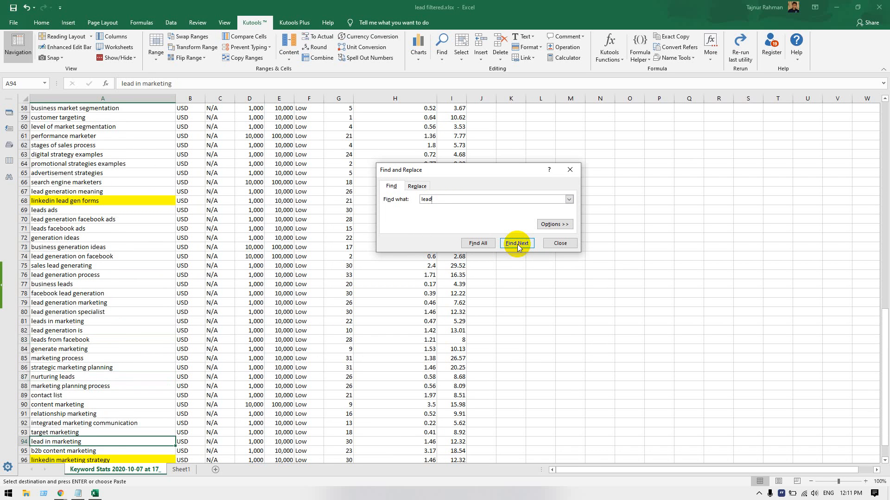
{"action": "left_click", "coordinate": [517, 243]}
{"action": "left_click", "coordinate": [517, 244]}
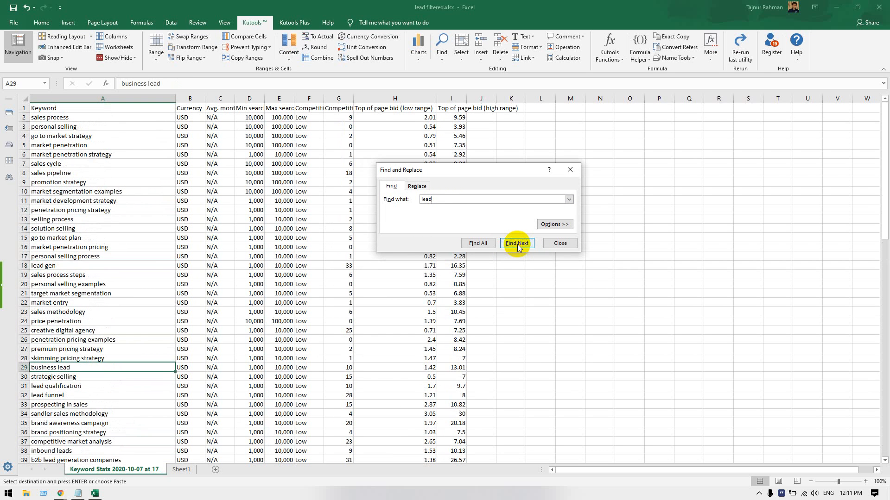
{"action": "left_click", "coordinate": [517, 244]}
{"action": "left_click", "coordinate": [517, 244]}
{"action": "left_click", "coordinate": [517, 244]}
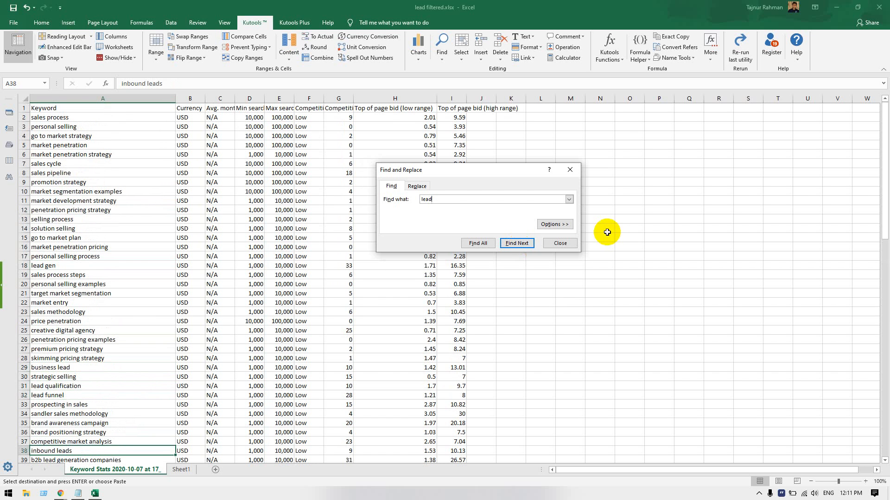
{"action": "left_click", "coordinate": [559, 243]}
- Look through the keywords in column A, selecting "b2b sales process" and "inbound leads" to consider them
{"action": "scroll", "coordinate": [298, 275], "scroll_direction": "down", "scroll_amount": 8}
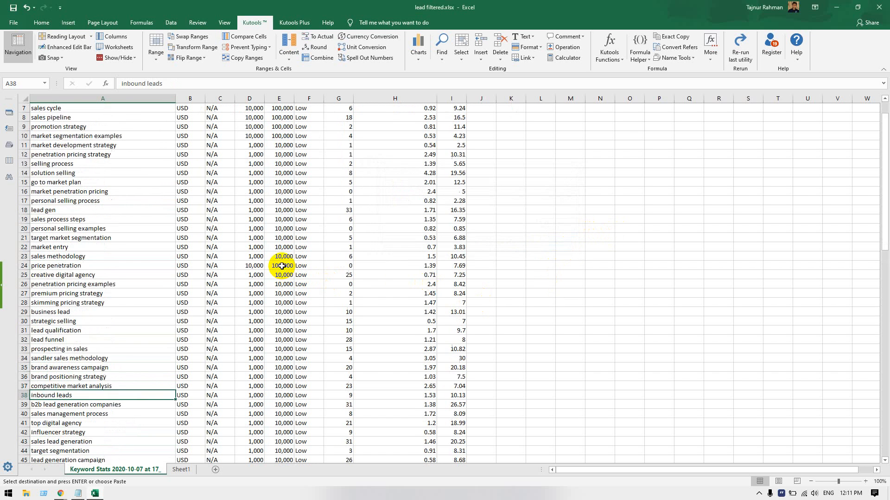
{"action": "left_click", "coordinate": [61, 312]}
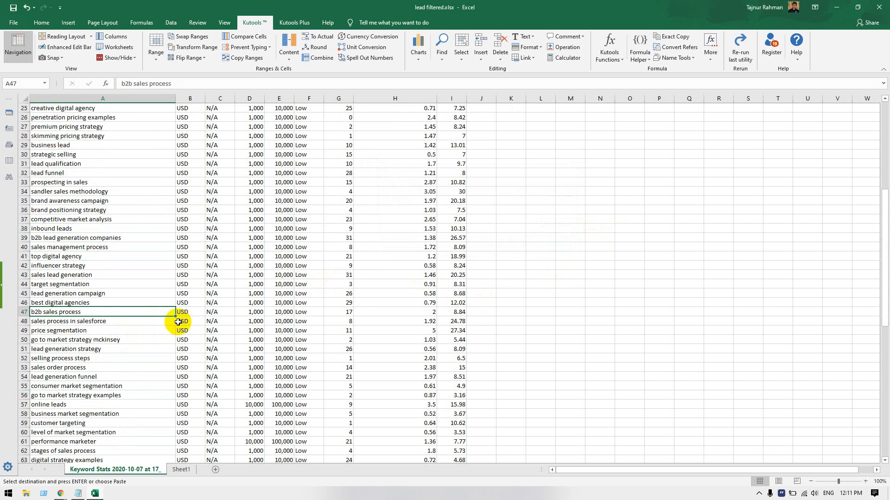
{"action": "left_click", "coordinate": [83, 229]}
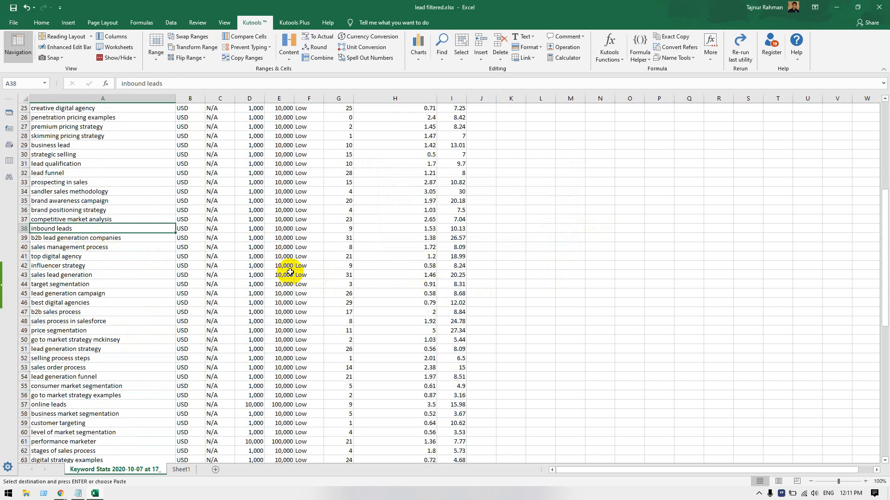
- Switch to Chrome, glance at the published home page, and search Google for "c-level executives" in place of the LinkedIn color query
{"action": "key", "text": "alt+Tab"}
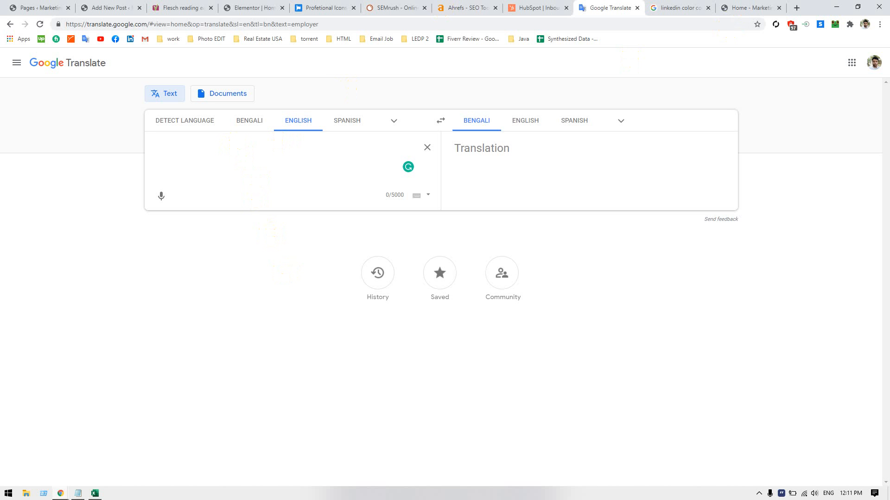
{"action": "left_click", "coordinate": [731, 8]}
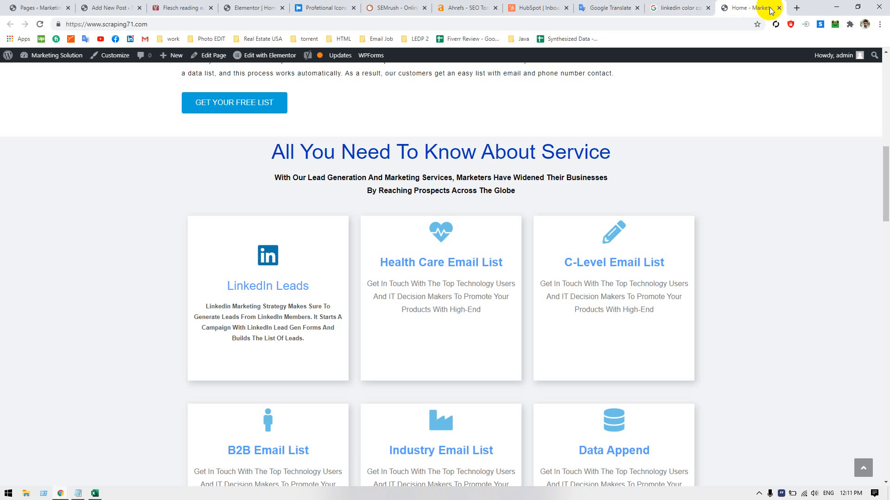
{"action": "left_click", "coordinate": [693, 8]}
{"action": "triple_click", "coordinate": [168, 72]}
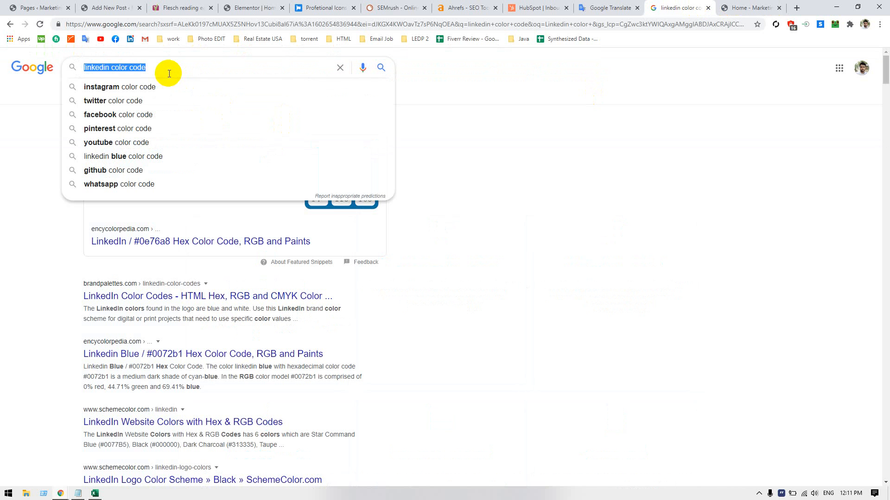
{"action": "key", "text": "BackSpace"}
{"action": "type", "text": "C"}
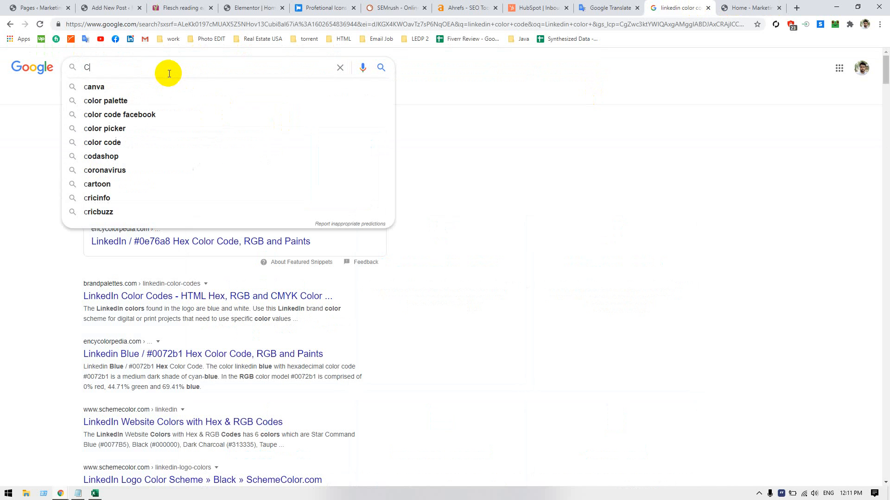
{"action": "type", "text": "-la"}
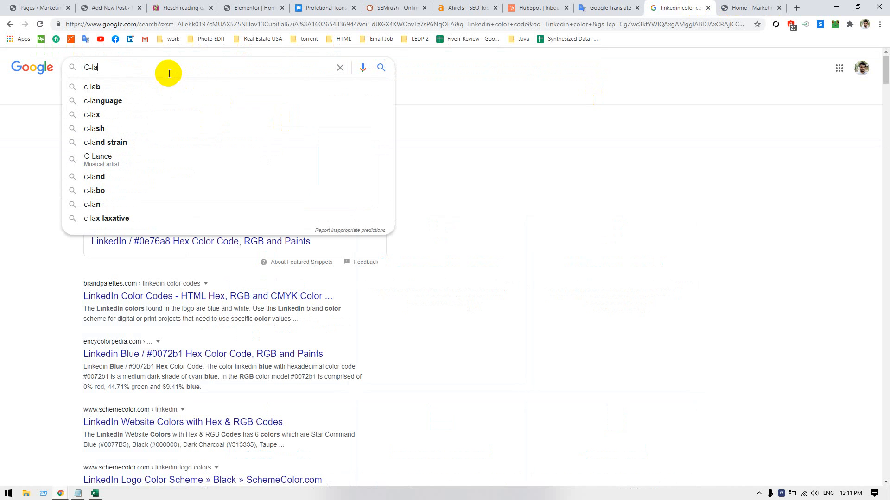
{"action": "key", "text": "BackSpace"}
{"action": "type", "text": "evel"}
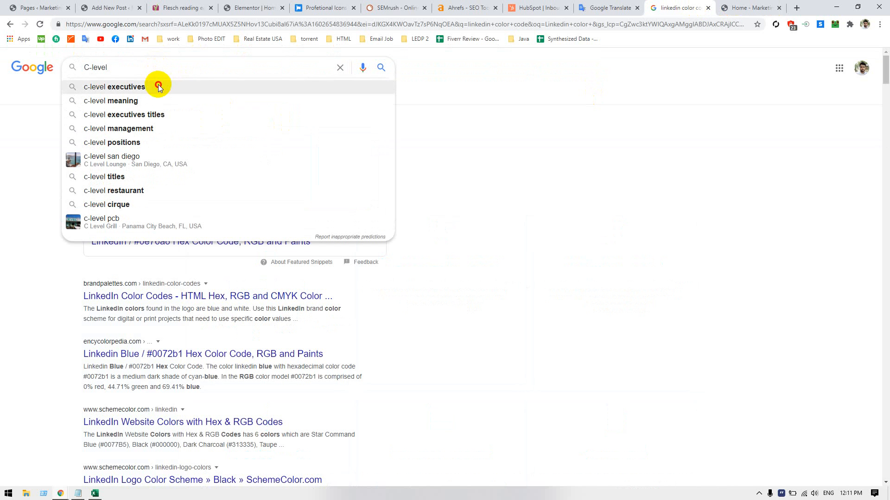
{"action": "left_click", "coordinate": [155, 86]}
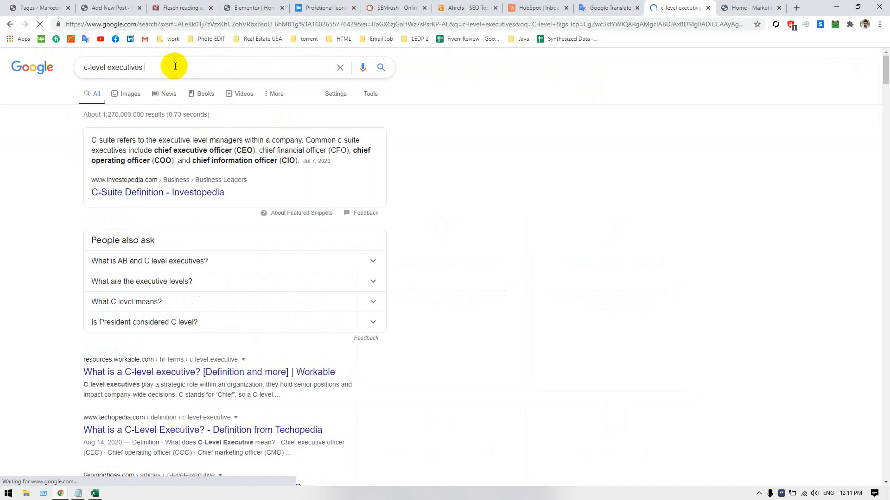
- Extend the Google query to "c-level executives email" and read through the result titles and descriptions
{"action": "type", "text": "email"}
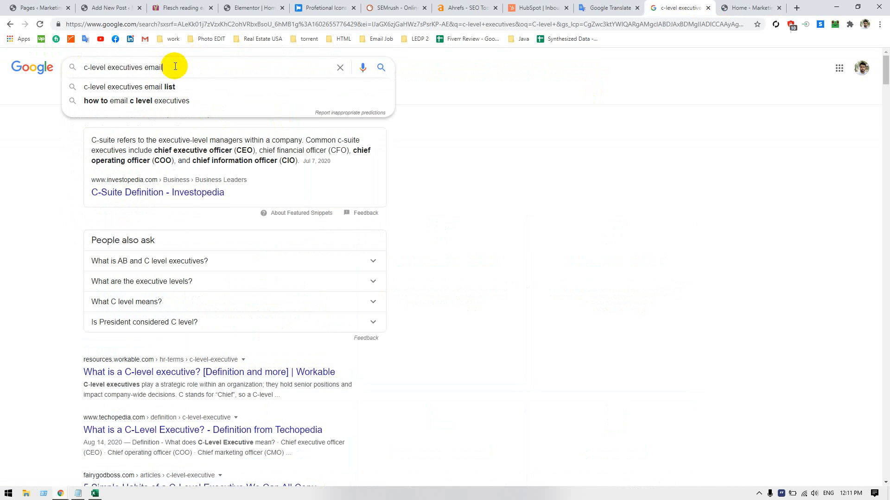
{"action": "key", "text": "Return"}
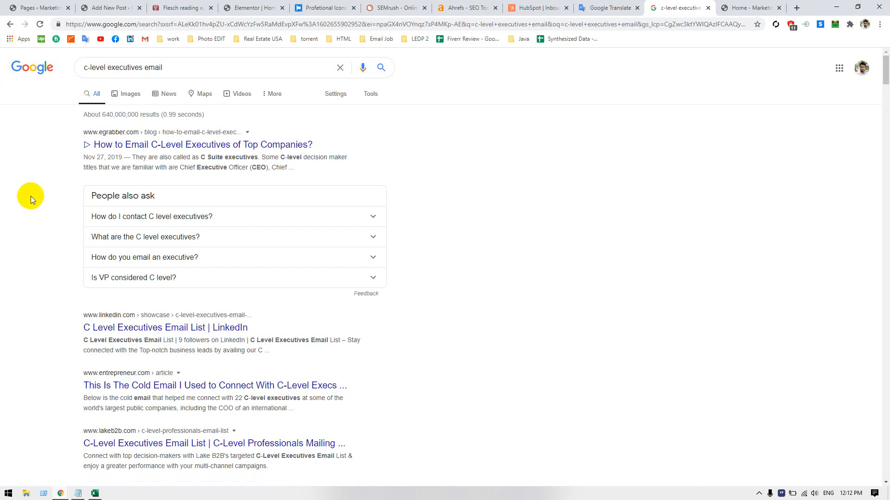
{"action": "scroll", "coordinate": [30, 197], "scroll_direction": "down", "scroll_amount": 4}
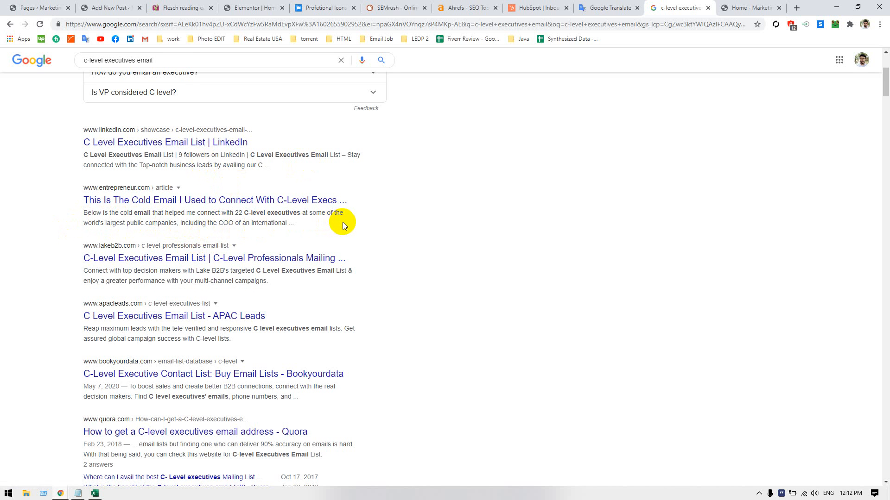
{"action": "scroll", "coordinate": [343, 221], "scroll_direction": "down", "scroll_amount": 3}
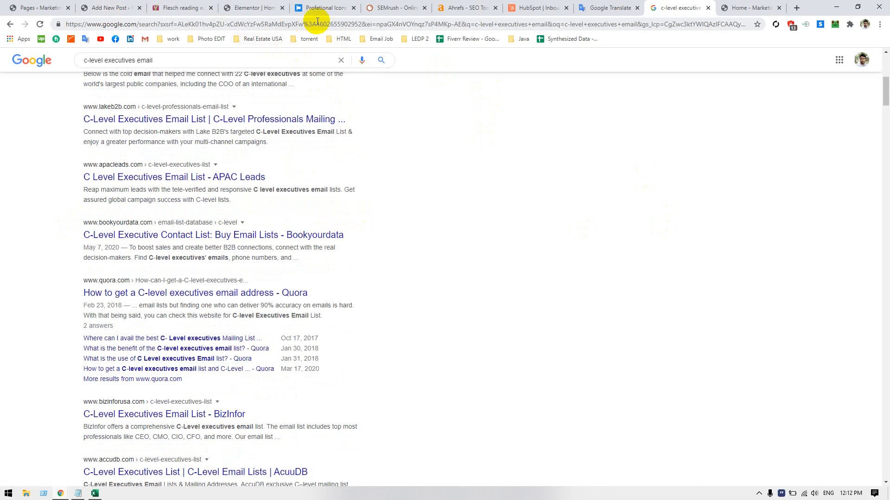
{"action": "scroll", "coordinate": [415, 273], "scroll_direction": "up", "scroll_amount": 6}
{"action": "scroll", "coordinate": [415, 270], "scroll_direction": "up", "scroll_amount": 1}
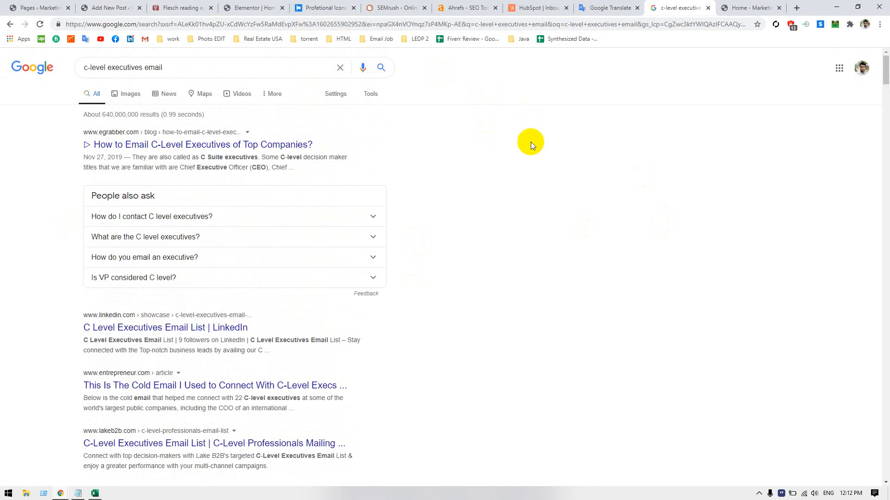
- Switch to Google Translate and start the C-Level Email description with "Cold email marketing strategy", accepting the suggested spelling of "strategy"
{"action": "left_click", "coordinate": [598, 7]}
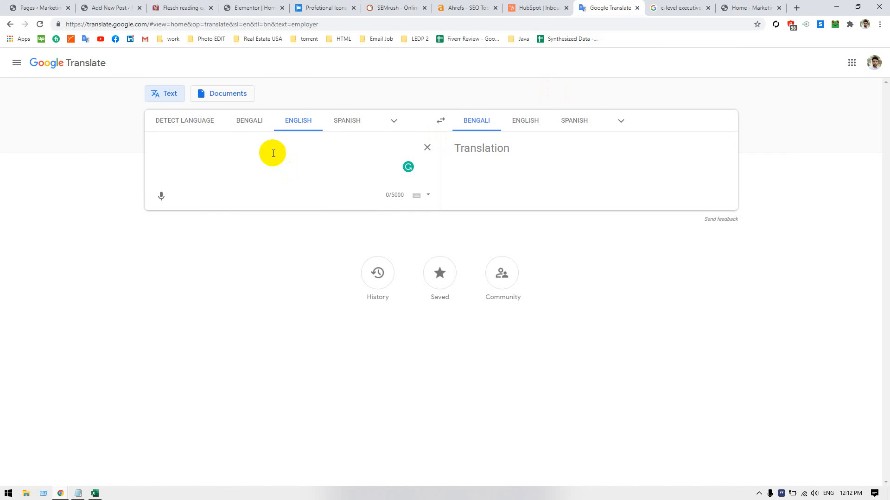
{"action": "type", "text": "Coild"}
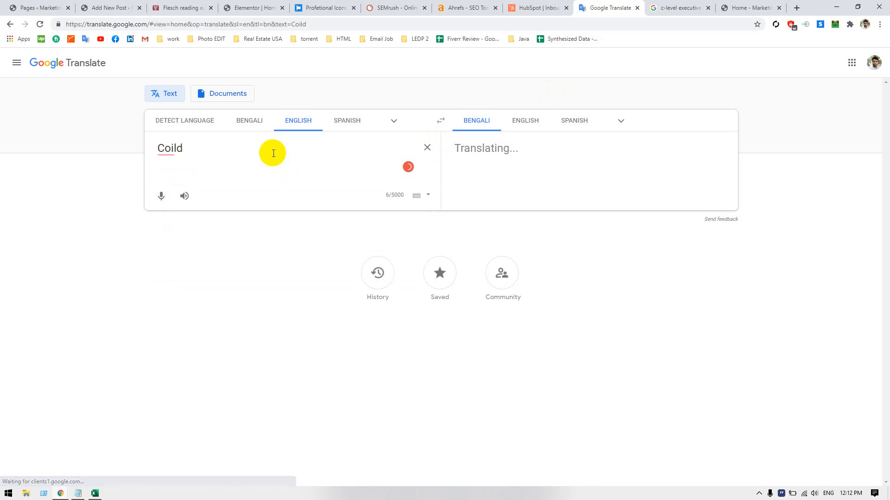
{"action": "key", "text": "BackSpace"}
{"action": "key", "text": "BackSpace"}
{"action": "key", "text": "BackSpace"}
{"action": "key", "text": "BackSpace"}
{"action": "key", "text": "BackSpace"}
{"action": "type", "text": "ol"}
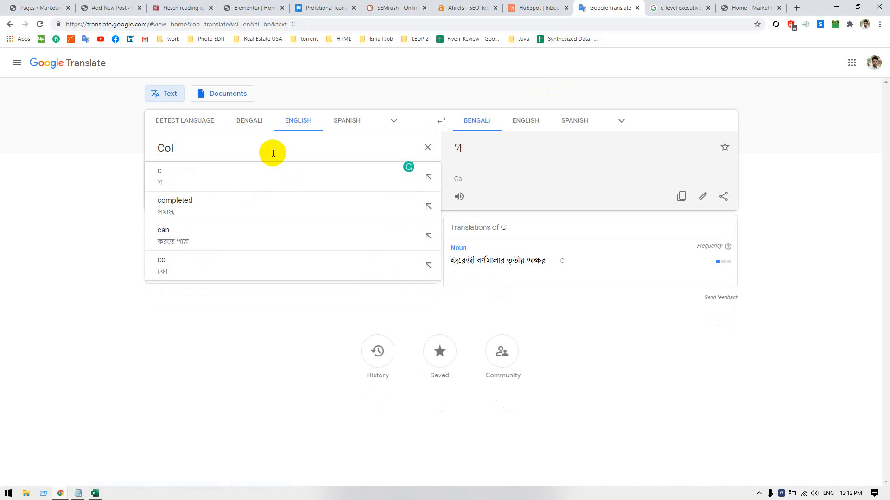
{"action": "type", "text": "d emai"}
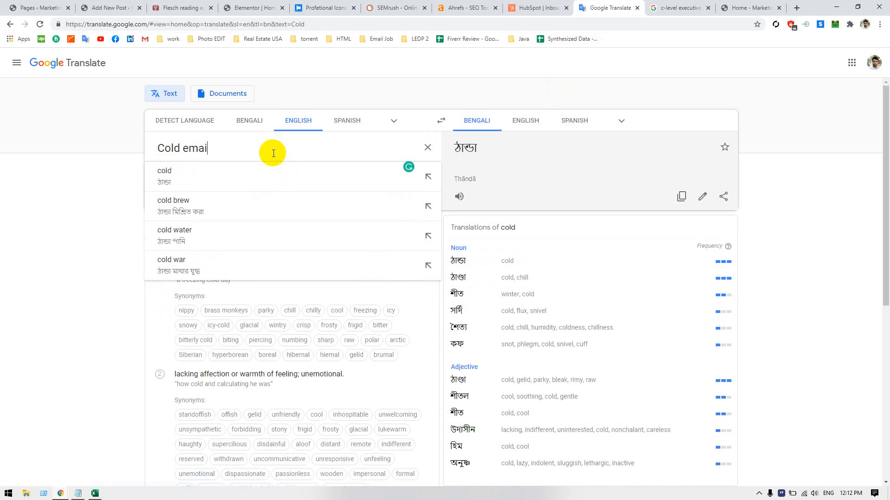
{"action": "type", "text": "l marke"}
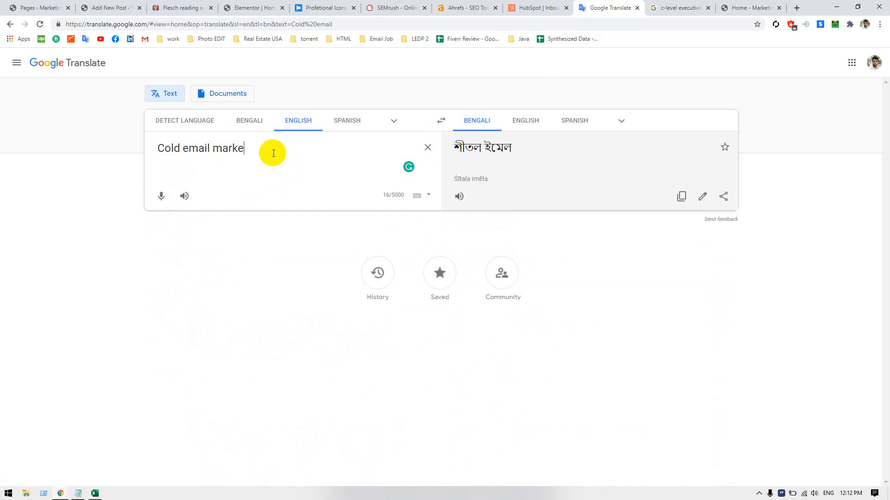
{"action": "type", "text": "ting "}
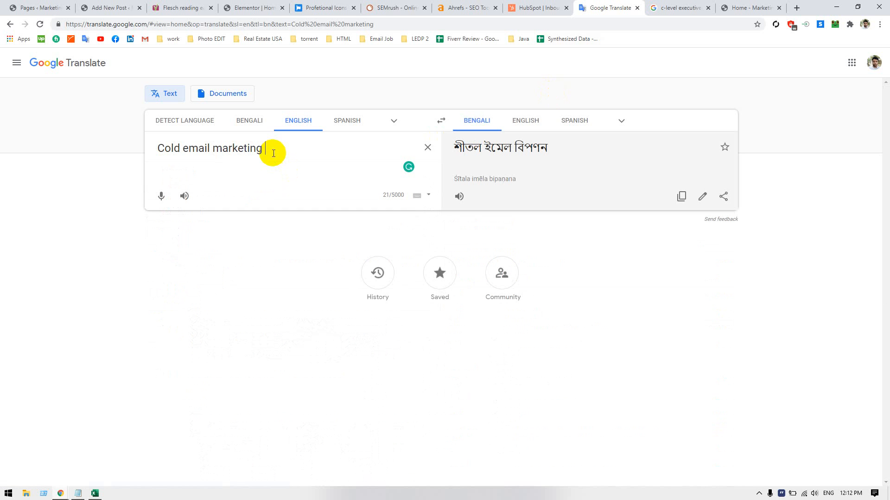
{"action": "type", "text": "stratage"}
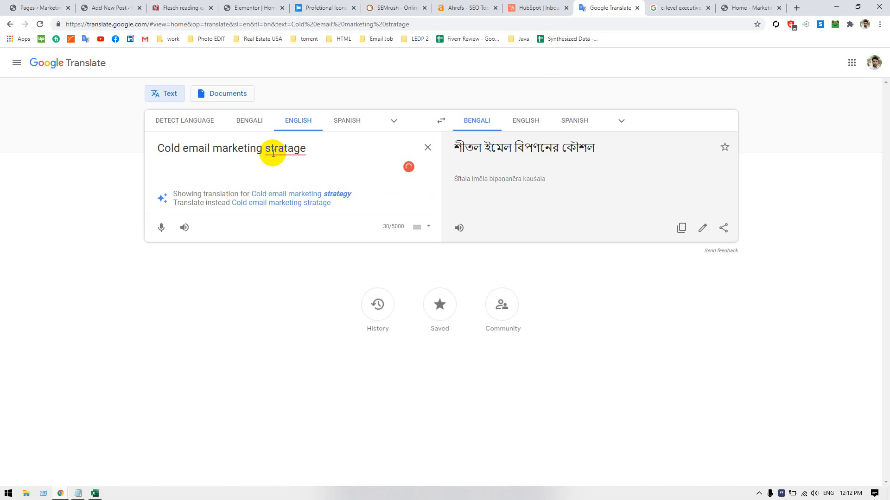
{"action": "left_click", "coordinate": [331, 194]}
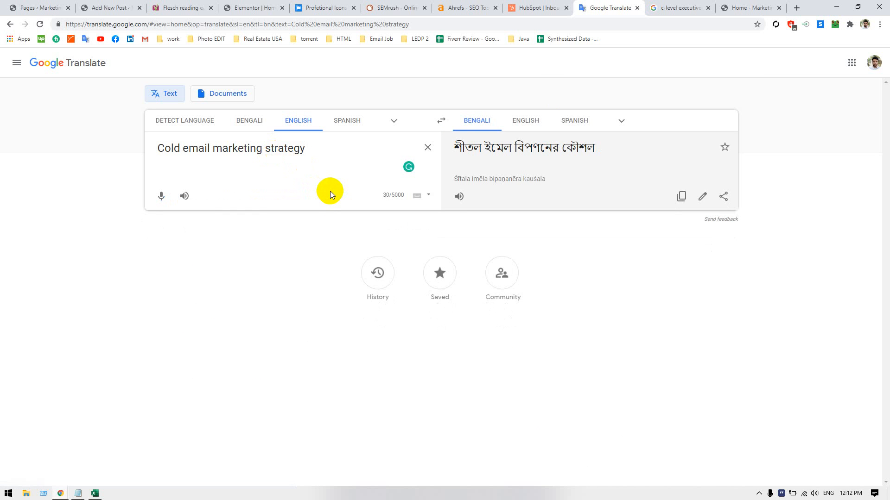
- Add "required" to the phrase using the suggested spelling, and change its opening to "A cold"
{"action": "type", "text": "requ"}
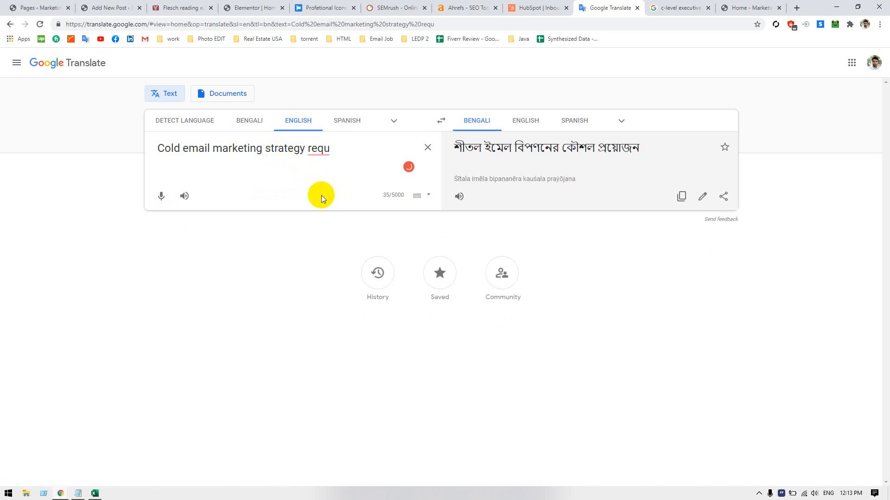
{"action": "mouse_move", "coordinate": [314, 149]}
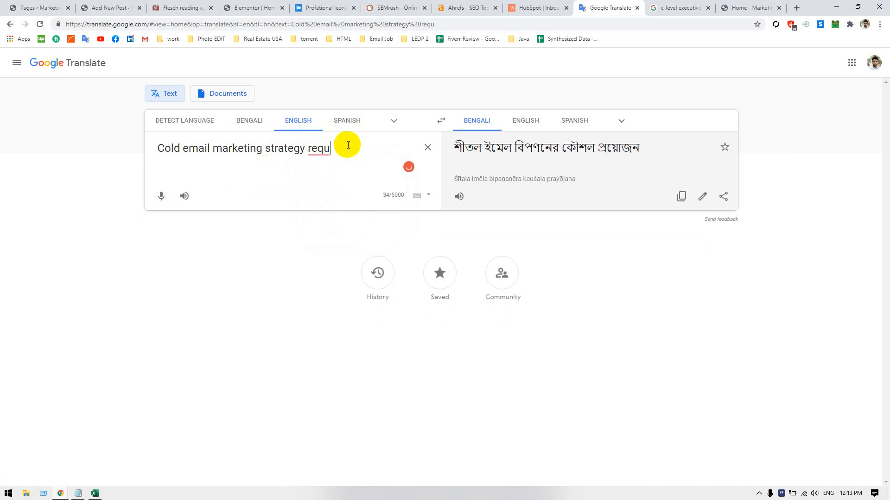
{"action": "type", "text": "ard"}
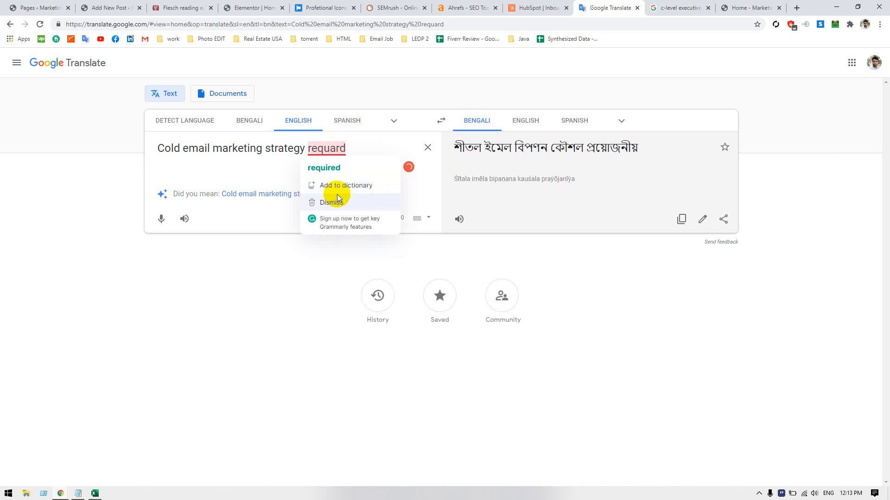
{"action": "left_click", "coordinate": [327, 167]}
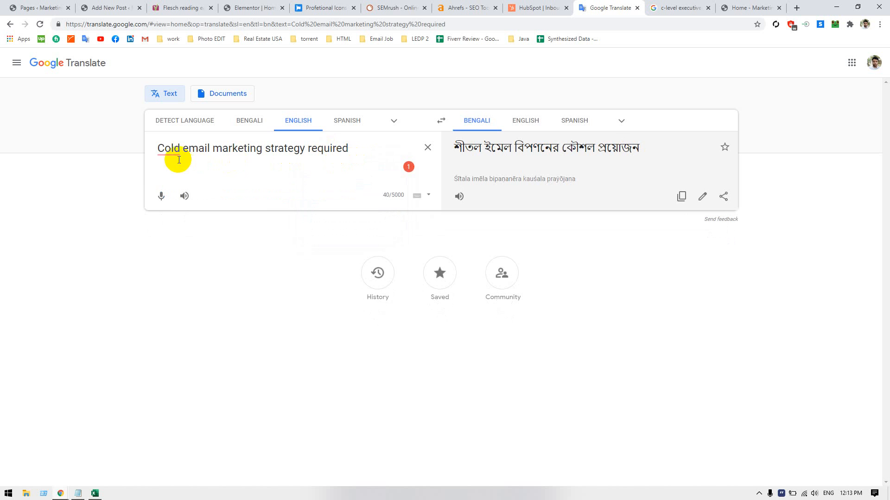
{"action": "mouse_move", "coordinate": [167, 147]}
{"action": "left_click", "coordinate": [178, 175]}
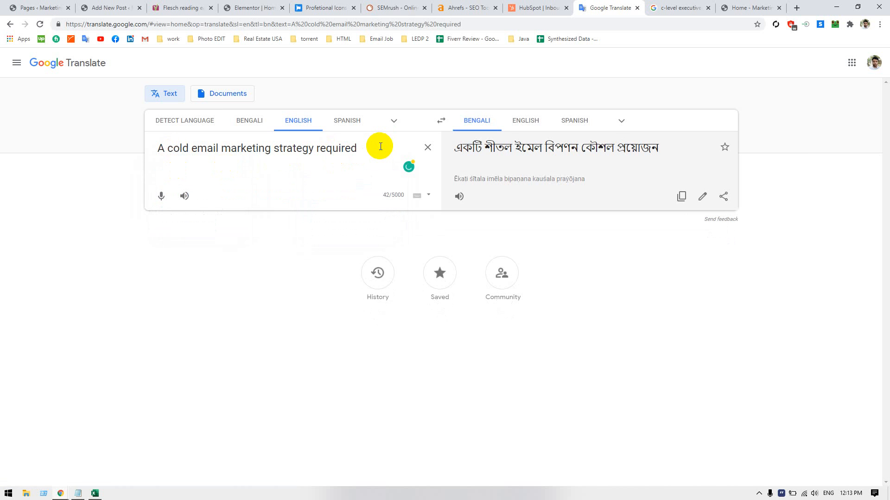
- Finish the first sentence with "C-level email list." and insert the article "a" before "C-level"
{"action": "type", "text": "C-l"}
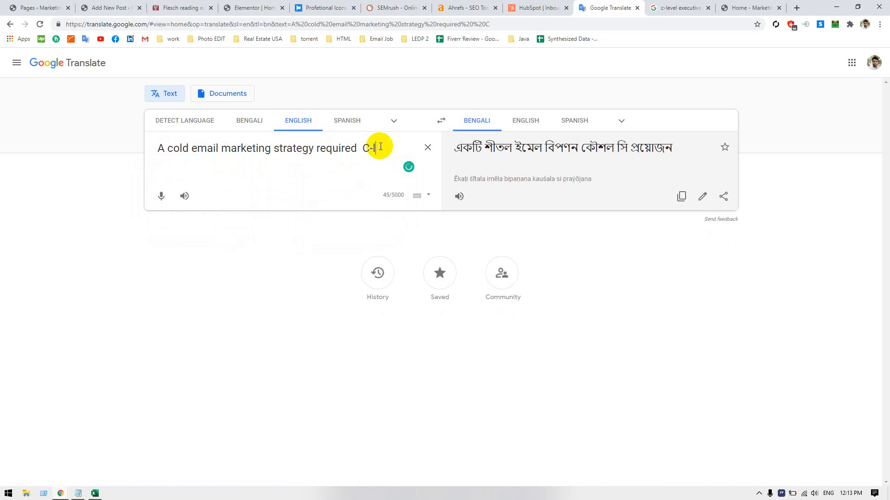
{"action": "type", "text": "evel "}
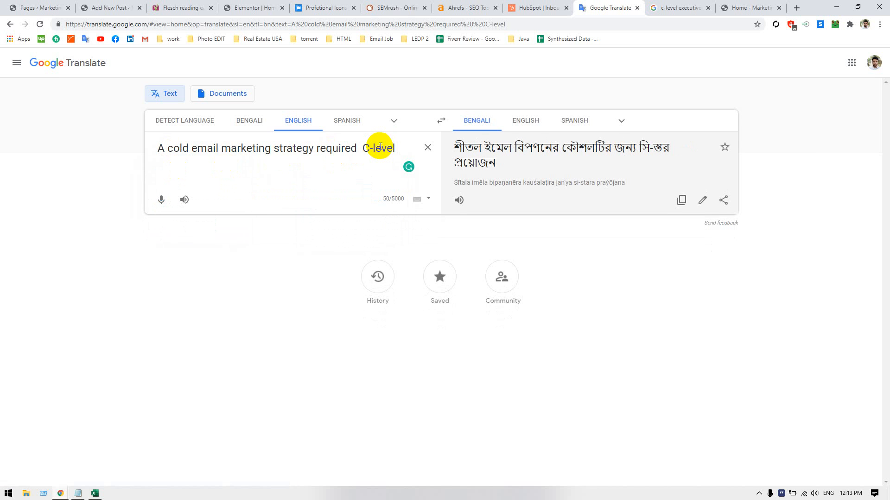
{"action": "type", "text": "email "}
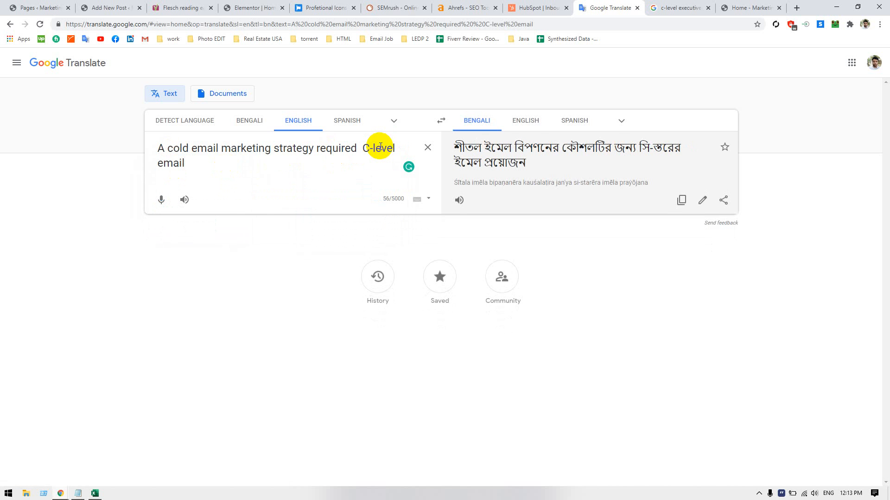
{"action": "type", "text": "list."}
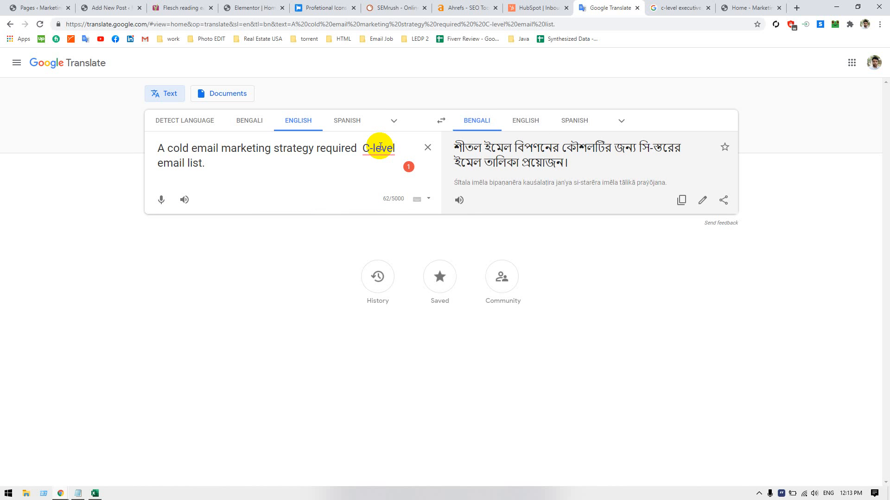
{"action": "left_click", "coordinate": [362, 149]}
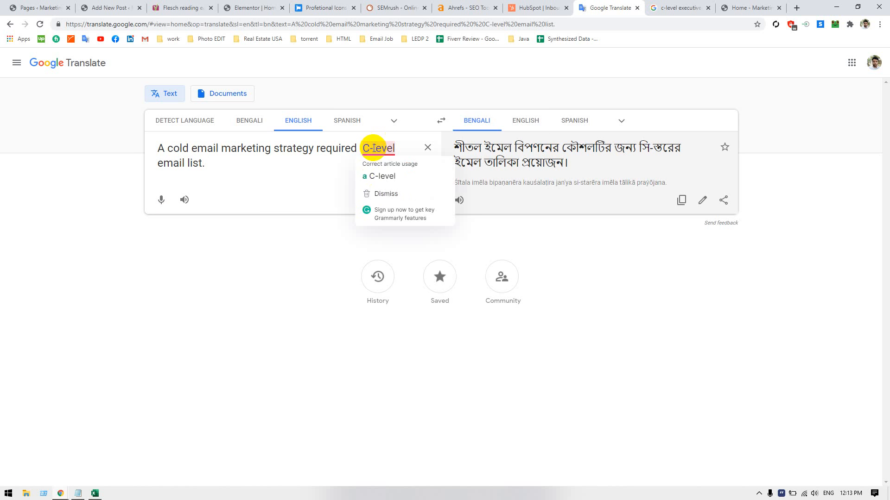
{"action": "type", "text": "a"}
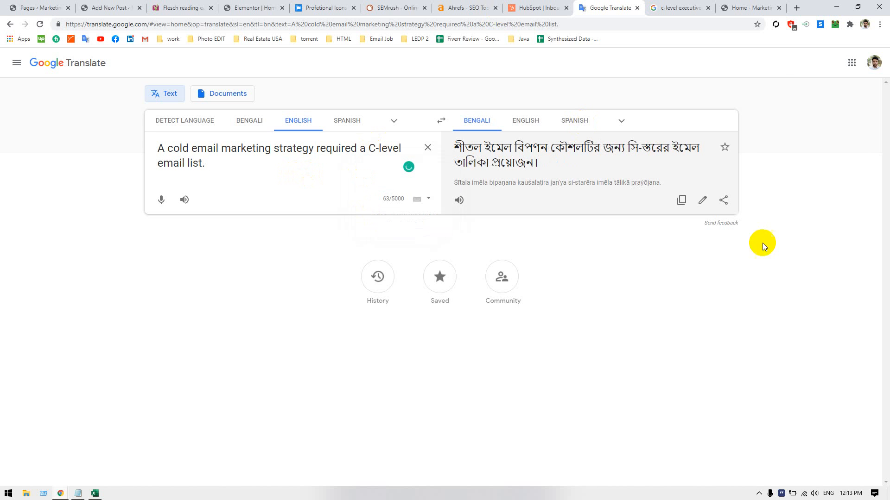
- Look over the published home page, the Google results and the C-Level Email card in the Elementor editor
{"action": "left_click", "coordinate": [749, 7]}
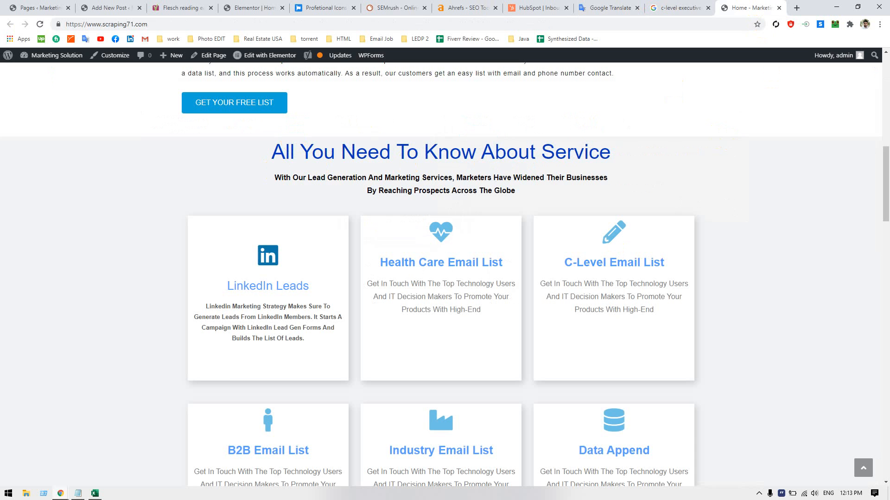
{"action": "left_click", "coordinate": [687, 6]}
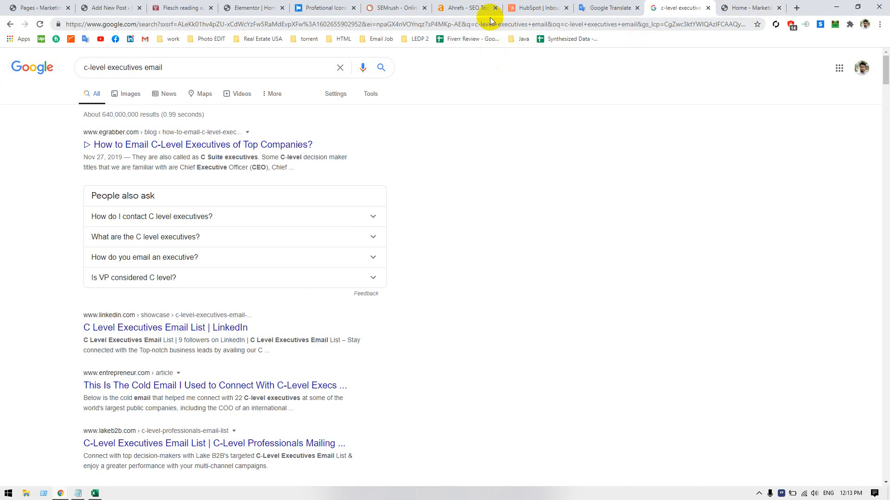
{"action": "left_click", "coordinate": [312, 12]}
{"action": "left_click", "coordinate": [237, 12]}
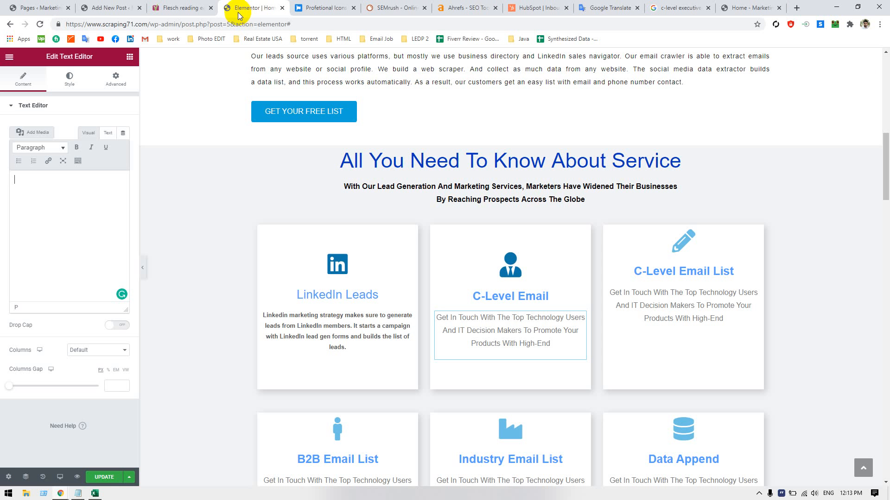
- Return to Google Translate and begin a second sentence with "Those officer are dicition maker", removing the extra words after "maker"
{"action": "left_click", "coordinate": [586, 10]}
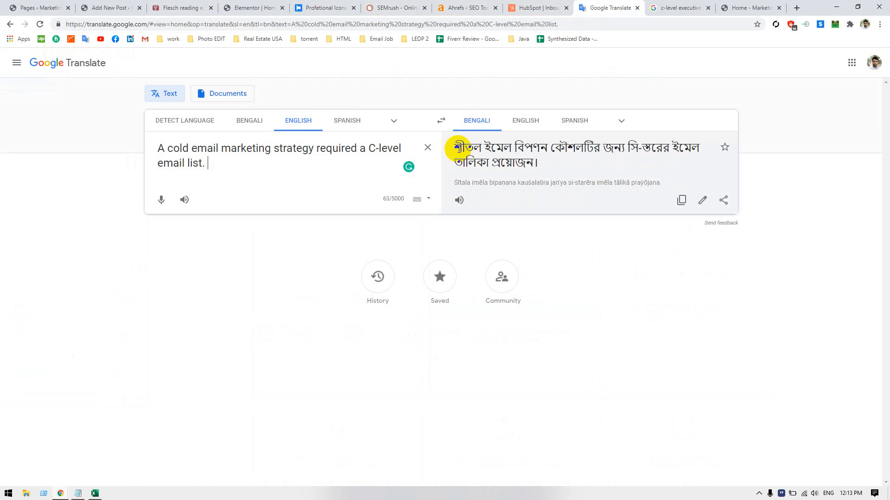
{"action": "left_click", "coordinate": [309, 168]}
{"action": "type", "text": "T"}
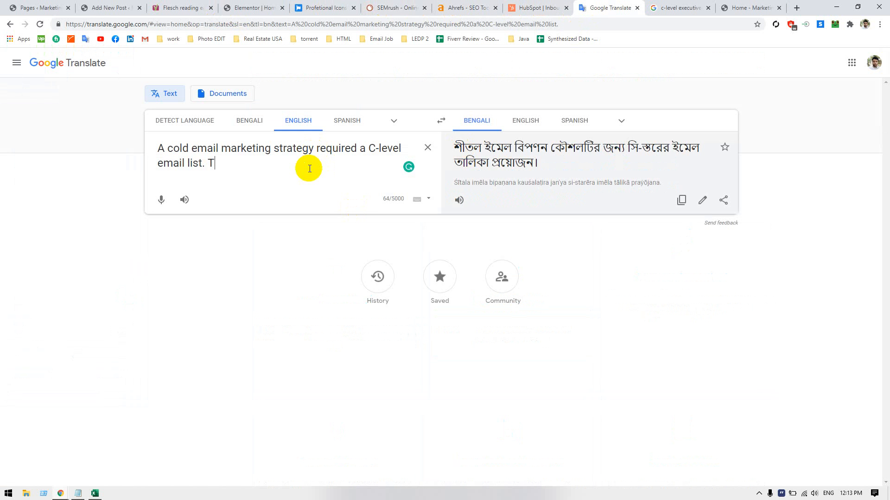
{"action": "type", "text": "hose office"}
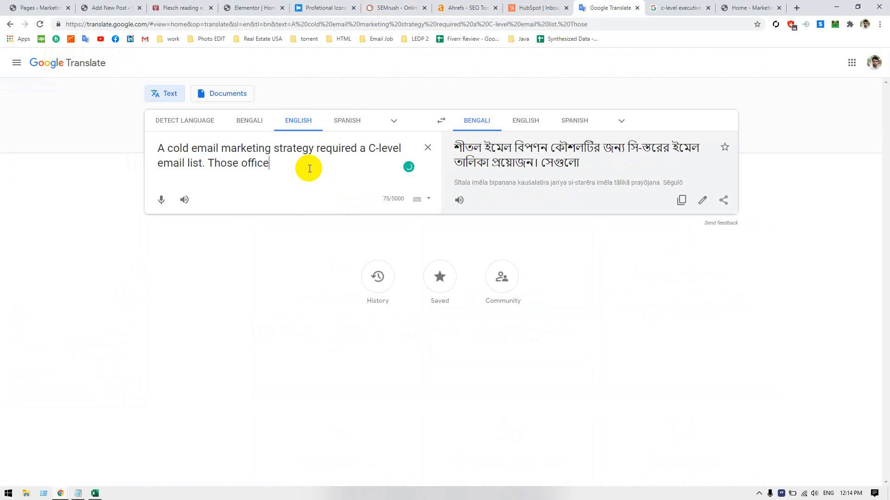
{"action": "type", "text": "r are "}
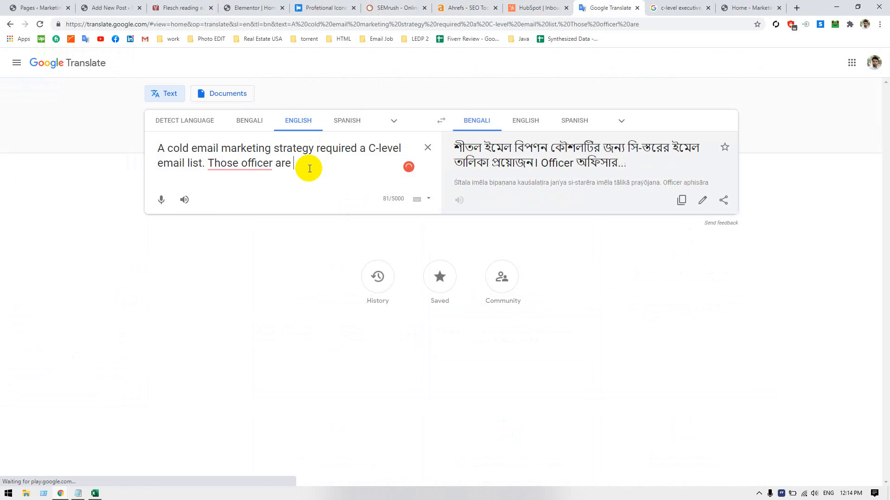
{"action": "type", "text": "dici"}
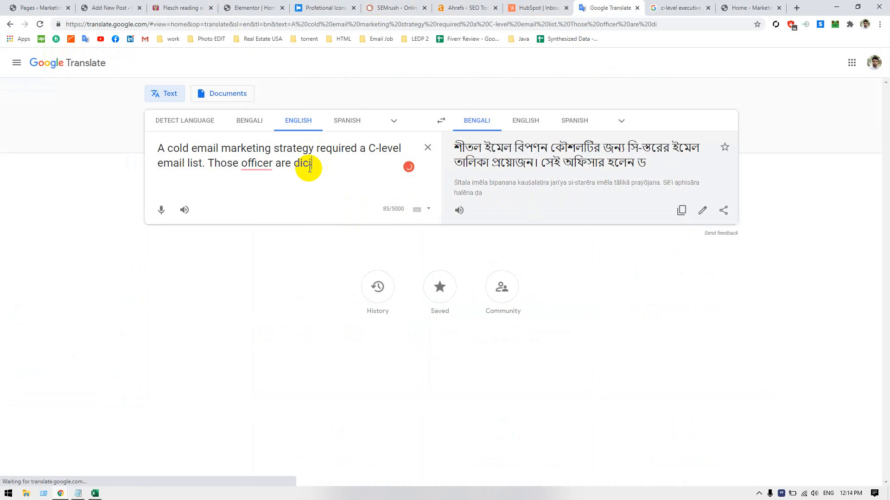
{"action": "type", "text": "tion make"}
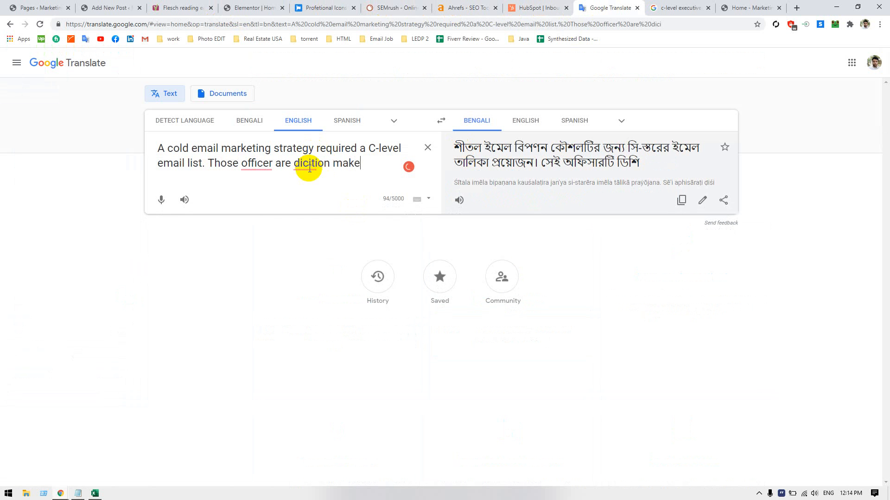
{"action": "type", "text": "r of "}
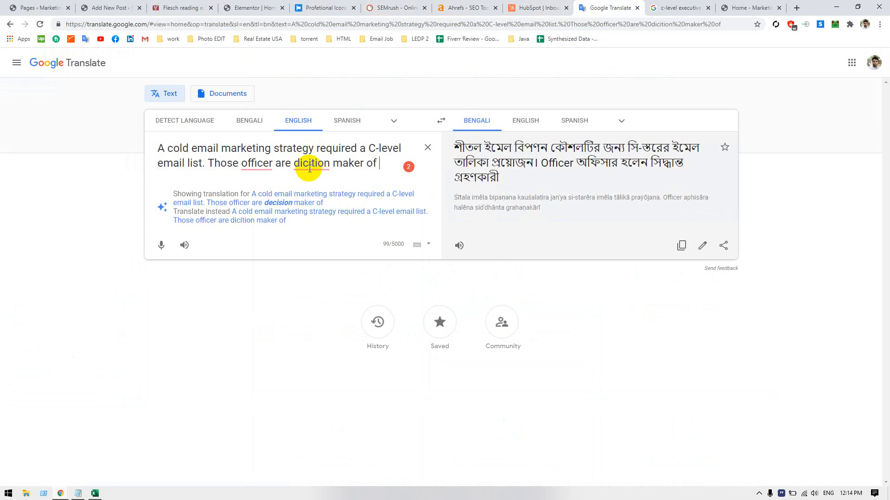
{"action": "type", "text": "th"}
{"action": "key", "text": "BackSpace"}
{"action": "key", "text": "BackSpace"}
{"action": "key", "text": "BackSpace"}
{"action": "key", "text": "BackSpace"}
{"action": "key", "text": "BackSpace"}
{"action": "key", "text": "BackSpace"}
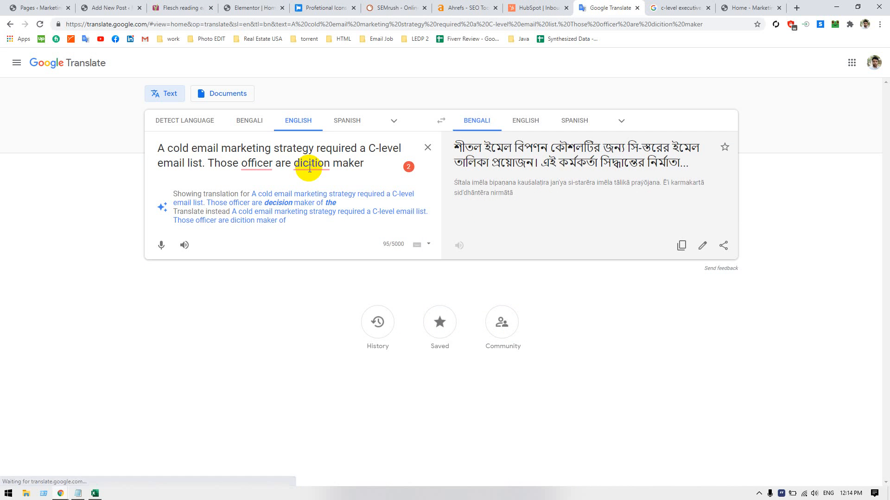
- Continue the second sentence after "maker" with "and they are"
{"action": "type", "text": "abn"}
{"action": "key", "text": "BackSpace"}
{"action": "key", "text": "BackSpace"}
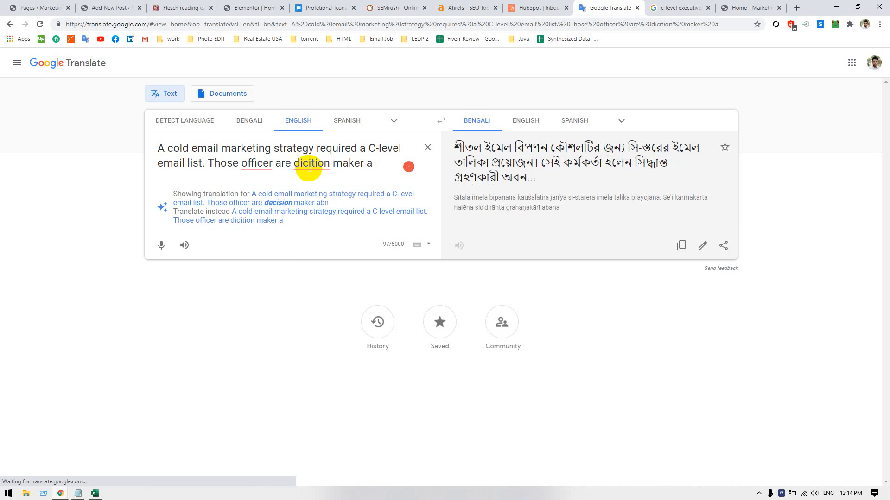
{"action": "type", "text": "nd thr"}
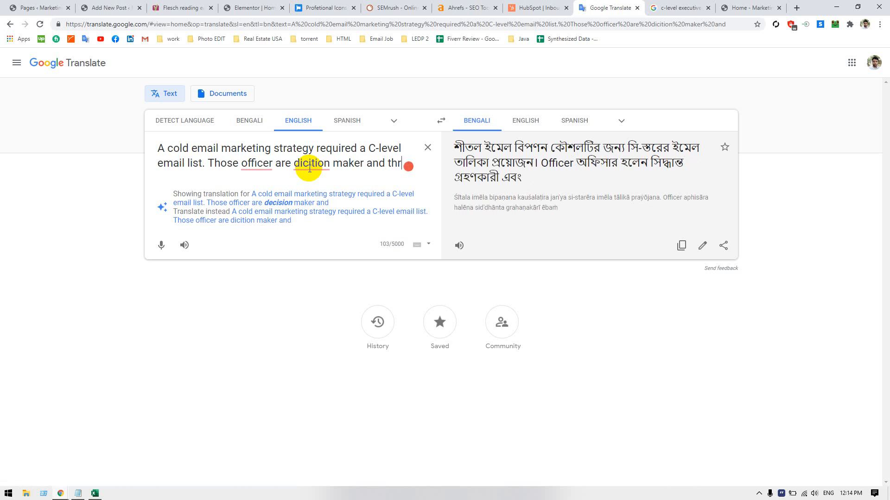
{"action": "type", "text": "y a"}
{"action": "key", "text": "BackSpace"}
{"action": "key", "text": "BackSpace"}
{"action": "type", "text": "ey a"}
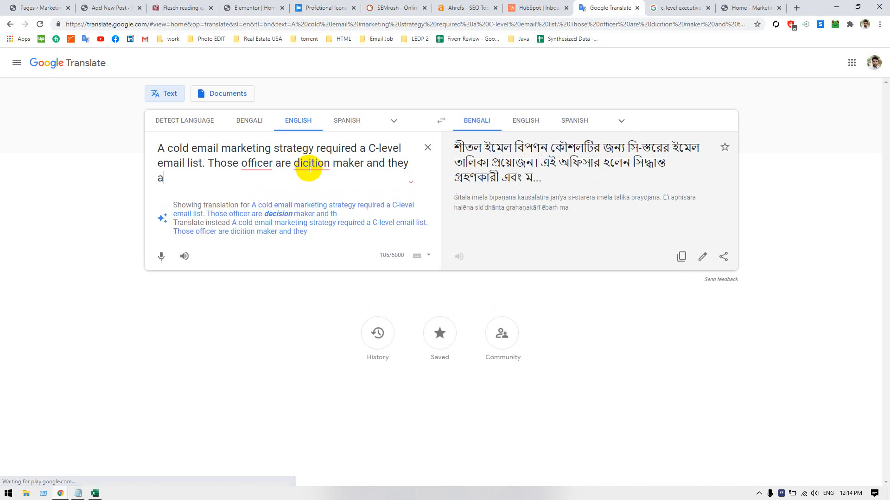
{"action": "type", "text": "re"}
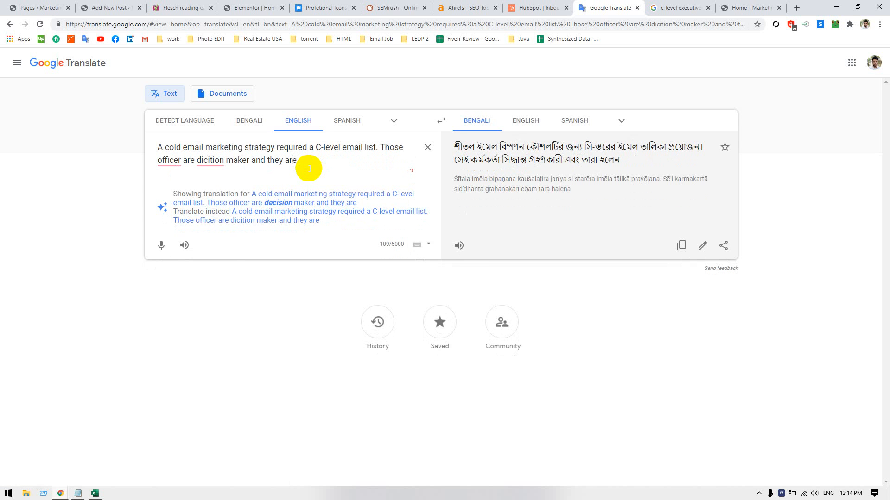
- Apply the suggested corrections in the second sentence: "officers", "decision", and the article "the" before "decision"
{"action": "right_click", "coordinate": [167, 159]}
{"action": "left_click", "coordinate": [169, 186]}
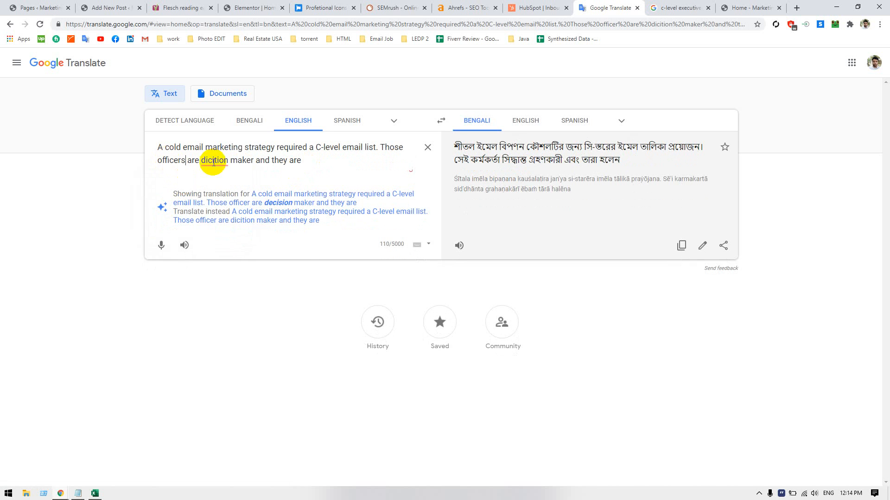
{"action": "right_click", "coordinate": [213, 162]}
{"action": "left_click", "coordinate": [218, 186]}
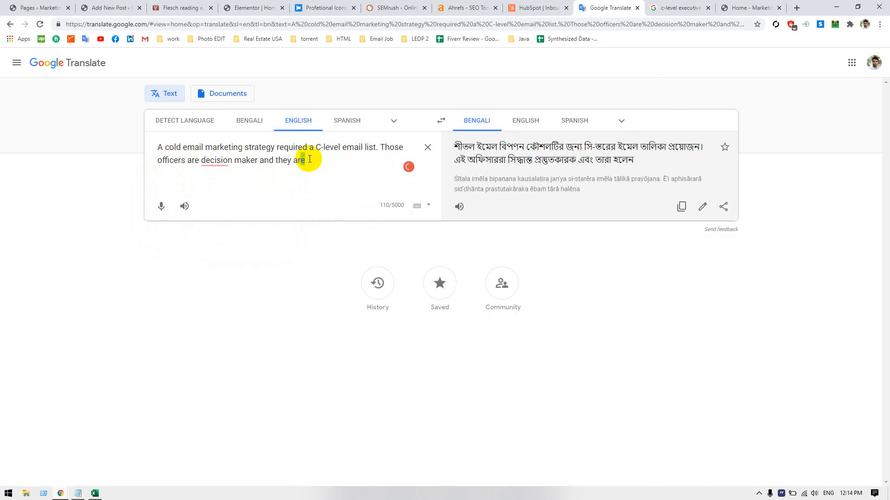
{"action": "right_click", "coordinate": [217, 161]}
{"action": "left_click", "coordinate": [224, 186]}
- Remove "they are" from the end of the second sentence
{"action": "left_click", "coordinate": [327, 159]}
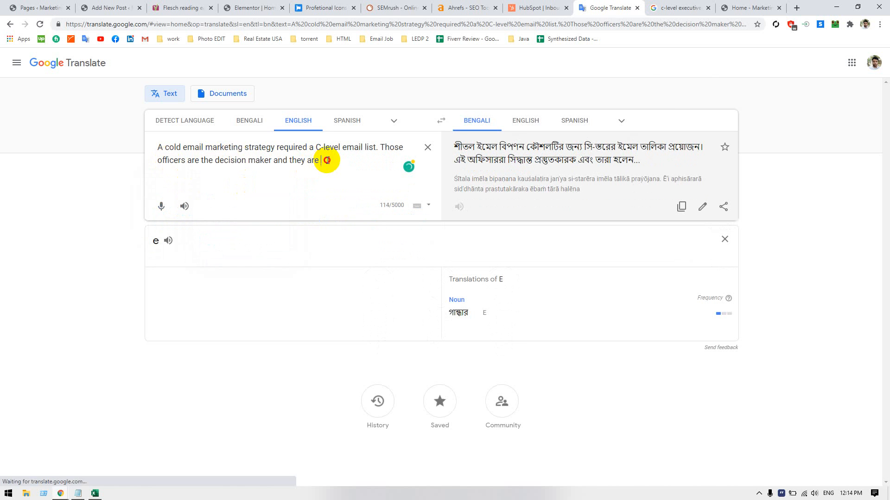
{"action": "key", "text": "BackSpace"}
{"action": "key", "text": "BackSpace"}
{"action": "key", "text": "BackSpace"}
{"action": "key", "text": "BackSpace"}
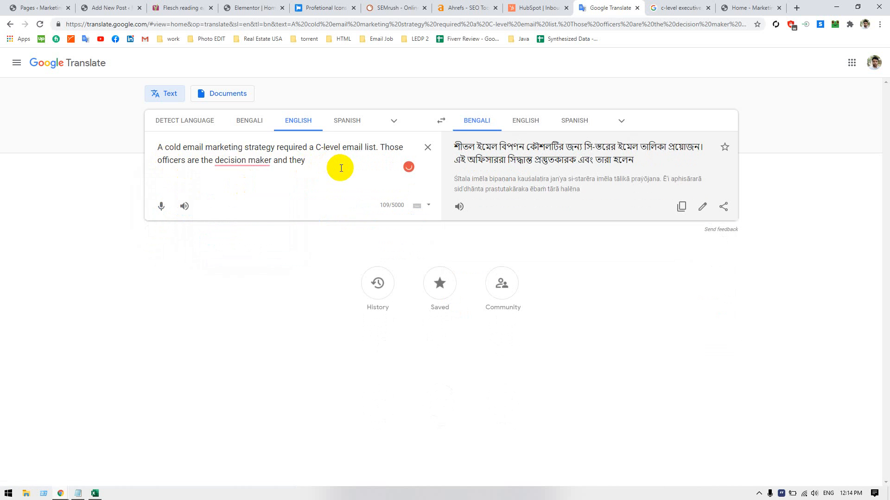
{"action": "key", "text": "BackSpace"}
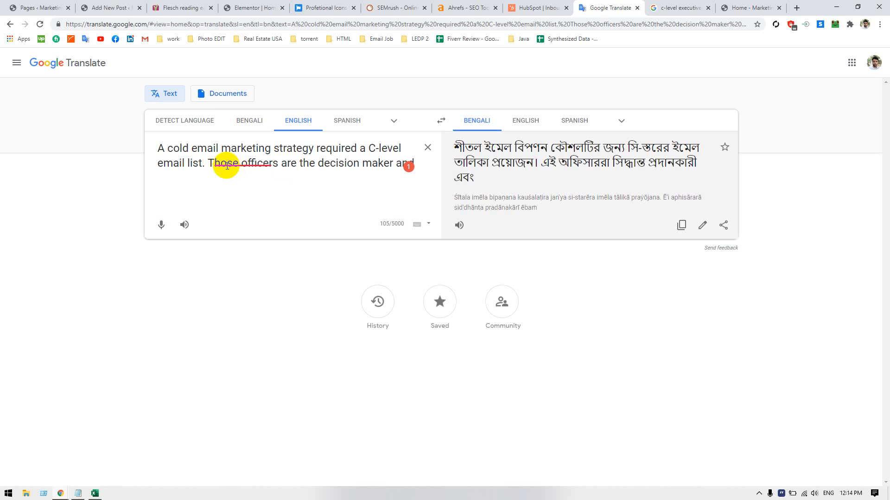
- Accept the suggested hyphenated spelling "decision-maker" and delete the trailing "and" from the second sentence
{"action": "left_click", "coordinate": [233, 177]}
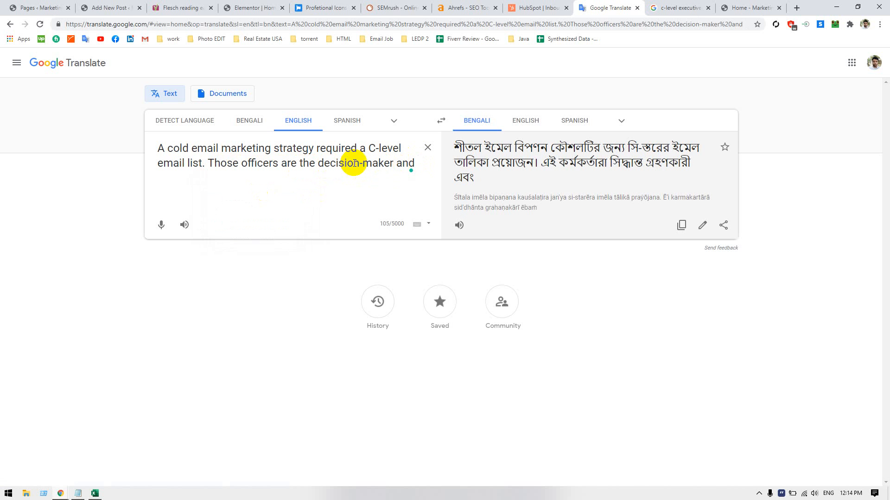
{"action": "double_click", "coordinate": [407, 162]}
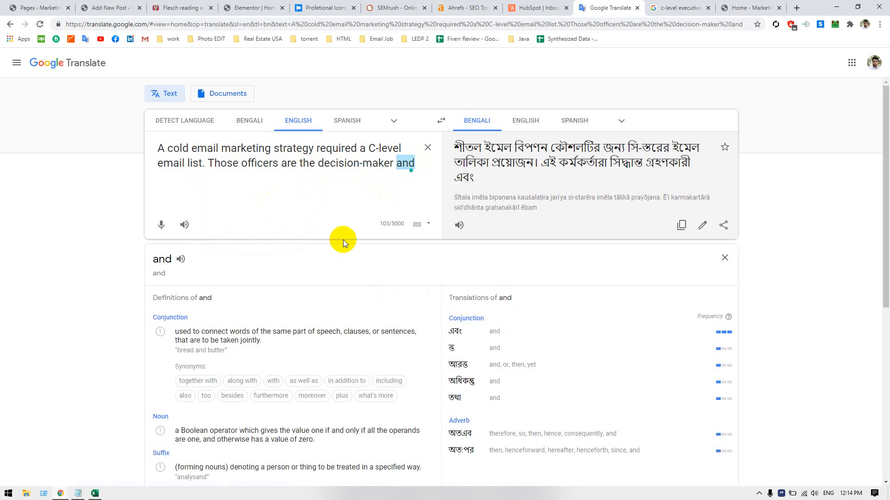
{"action": "key", "text": "BackSpace"}
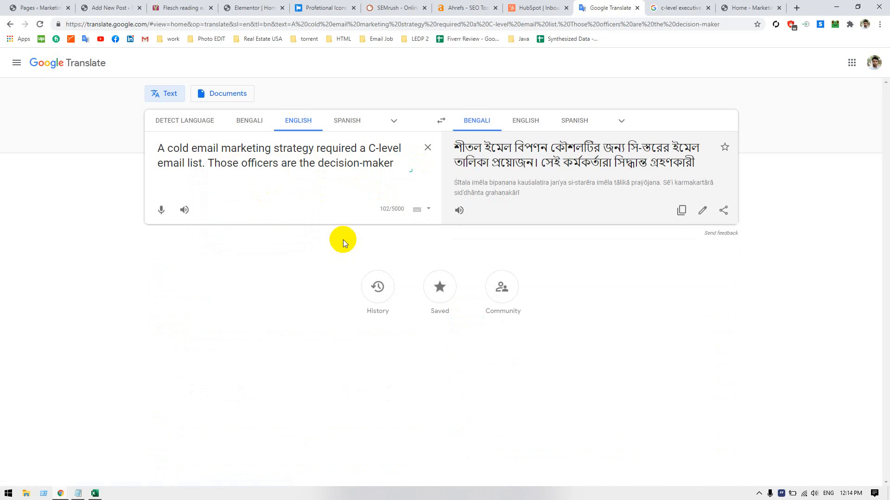
- Continue the English source text after "decision-maker" with "as Example Chef ex"
{"action": "type", "text": "as "}
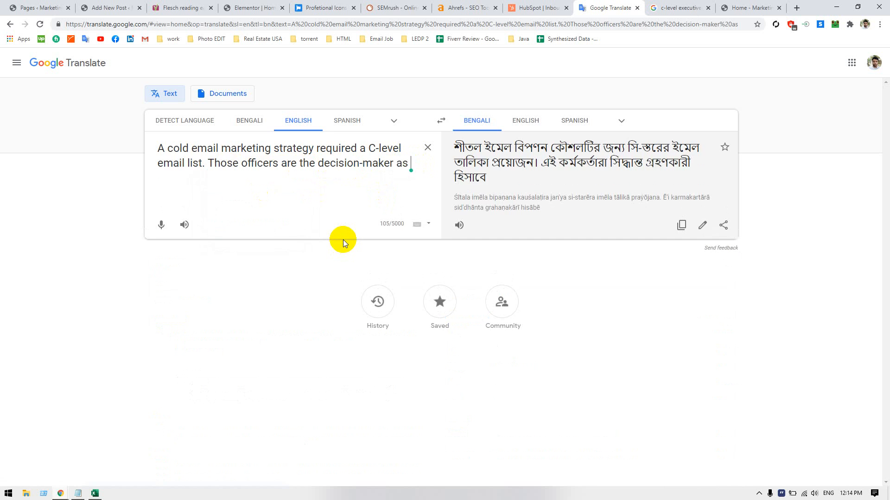
{"action": "type", "text": "Ec"}
{"action": "key", "text": "BackSpace"}
{"action": "type", "text": "xample "}
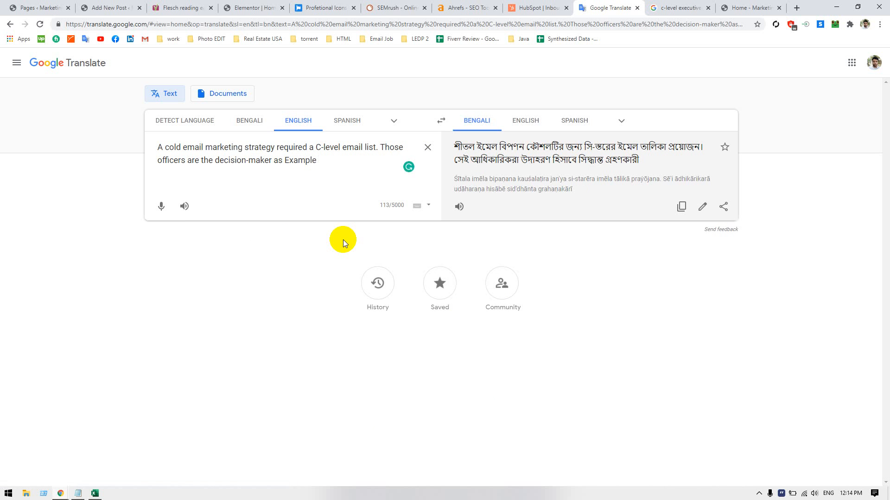
{"action": "type", "text": "CEO"}
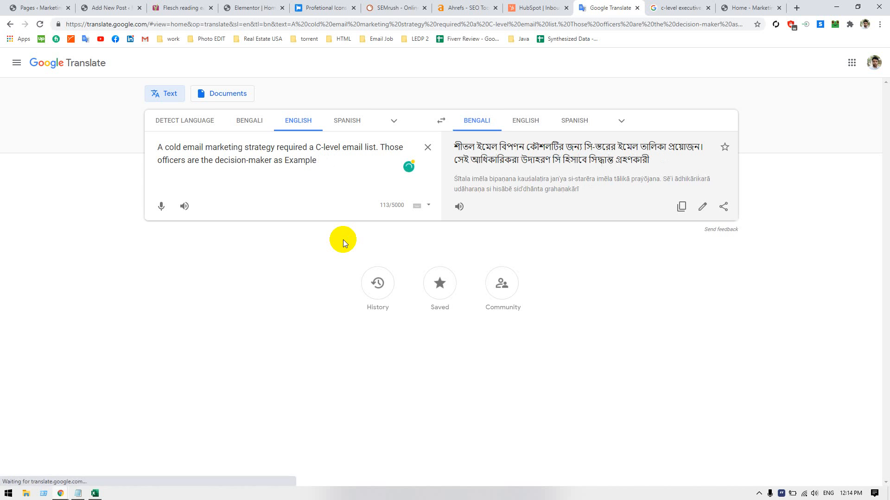
{"action": "type", "text": "hef "}
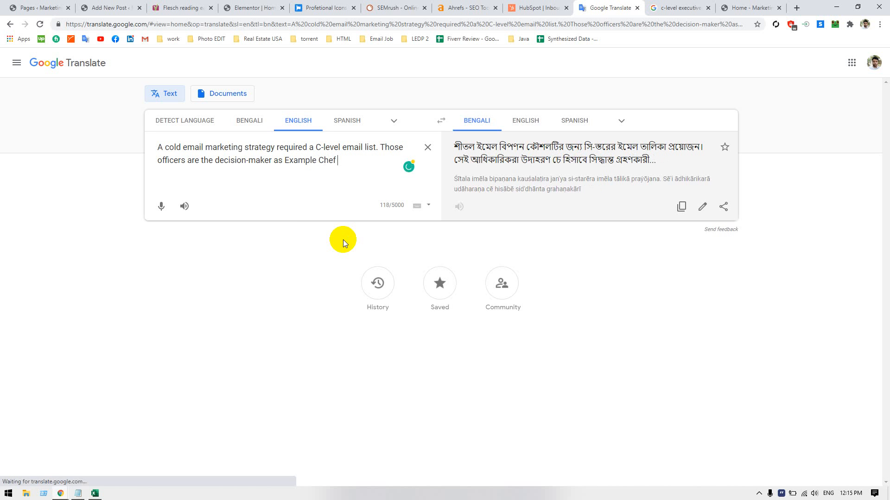
{"action": "type", "text": "ex"}
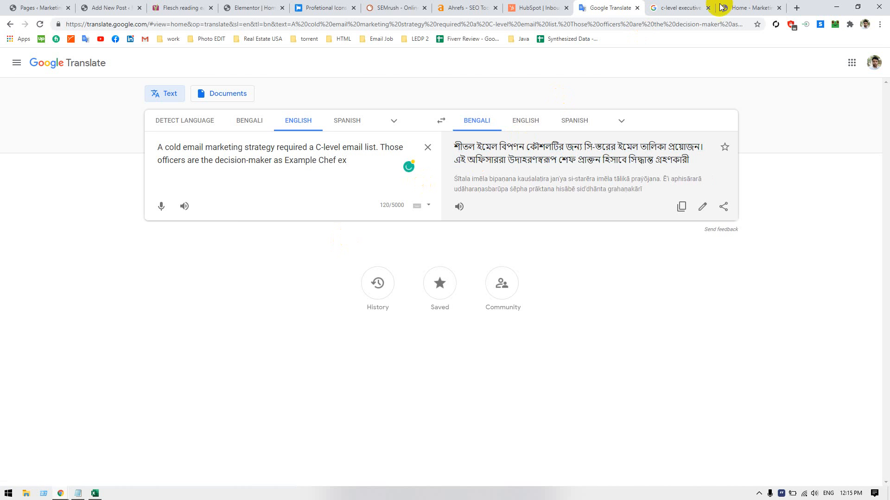
- Copy "Chief Executive Officer (CEO)" from the c-level executives email search results and replace "Chef ex" in the translation source text with it
{"action": "left_click", "coordinate": [734, 11]}
{"action": "left_click", "coordinate": [684, 10]}
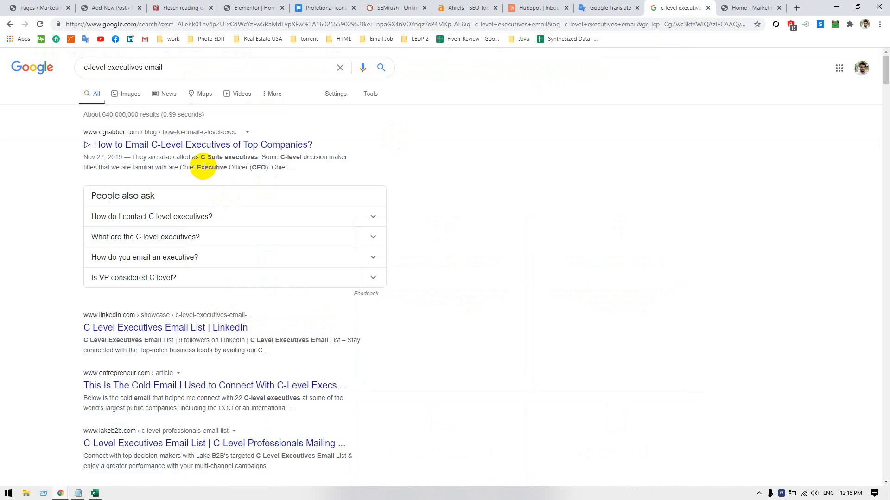
{"action": "left_click_drag", "start_coordinate": [195, 168], "coordinate": [267, 168]}
{"action": "key", "text": "ctrl+c"}
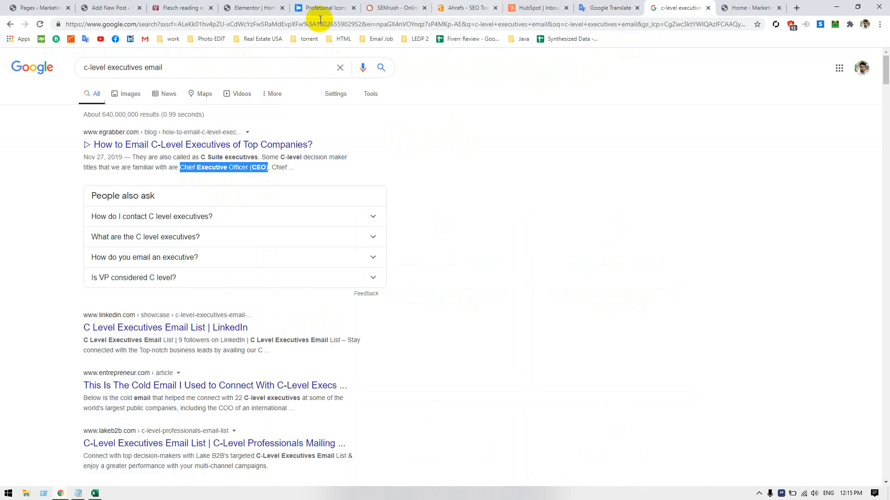
{"action": "left_click", "coordinate": [245, 9]}
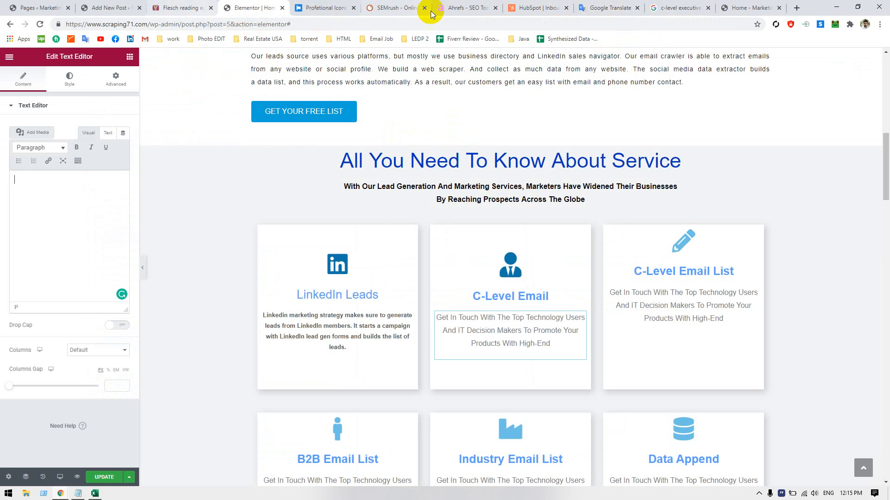
{"action": "left_click", "coordinate": [597, 9]}
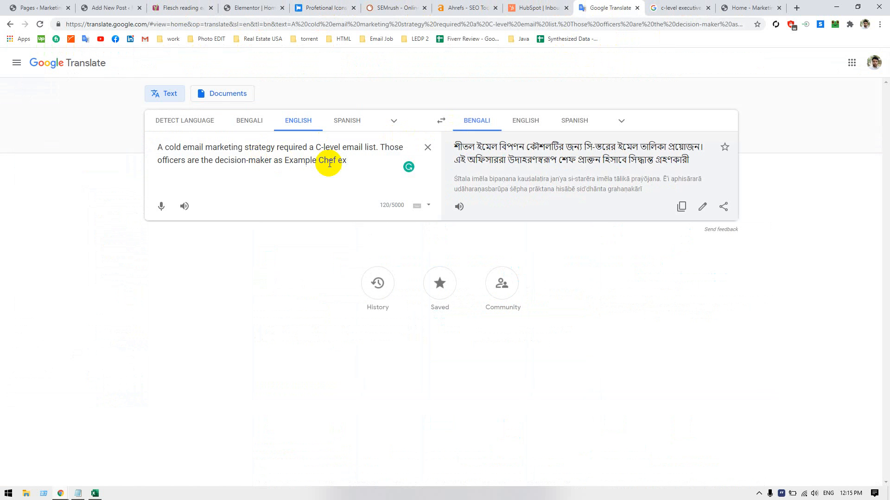
{"action": "left_click_drag", "start_coordinate": [327, 160], "coordinate": [367, 159]}
{"action": "key", "text": "ctrl+v"}
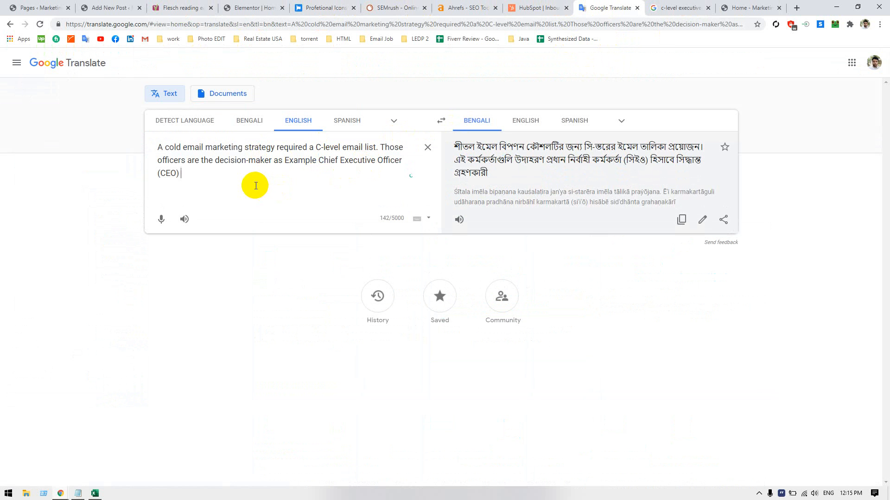
{"action": "type", "text": "is a "}
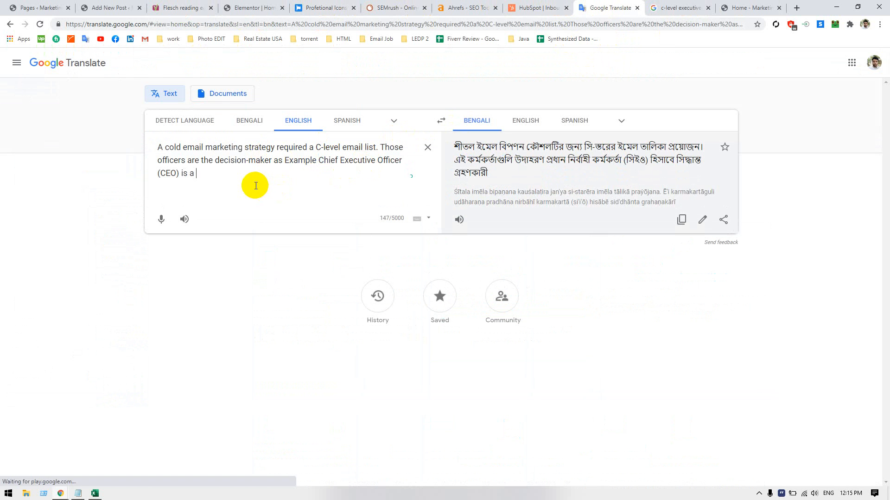
{"action": "type", "text": "head"}
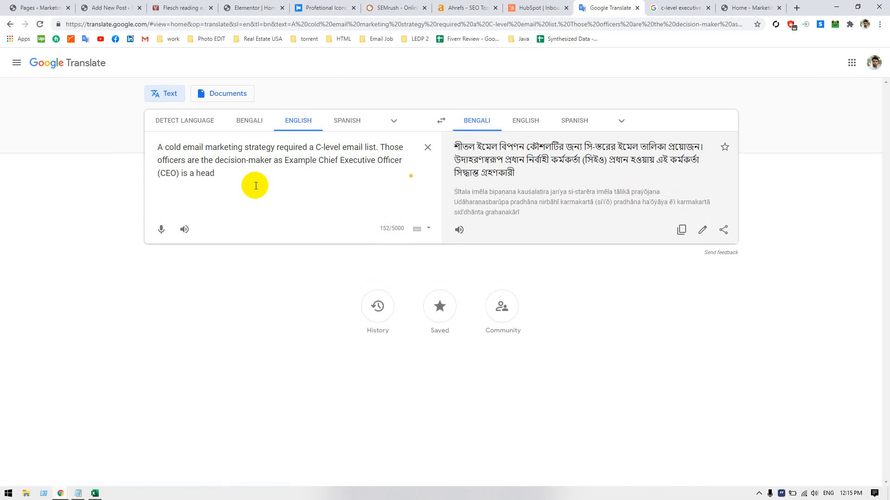
{"action": "key", "text": "BackSpace"}
{"action": "key", "text": "BackSpace"}
{"action": "key", "text": "BackSpace"}
{"action": "key", "text": "BackSpace"}
{"action": "key", "text": "BackSpace"}
{"action": "key", "text": "BackSpace"}
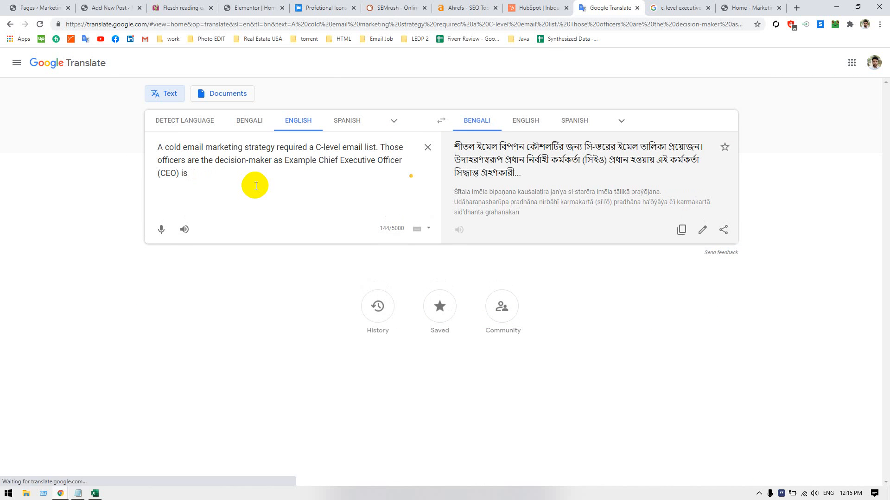
{"action": "key", "text": "BackSpace"}
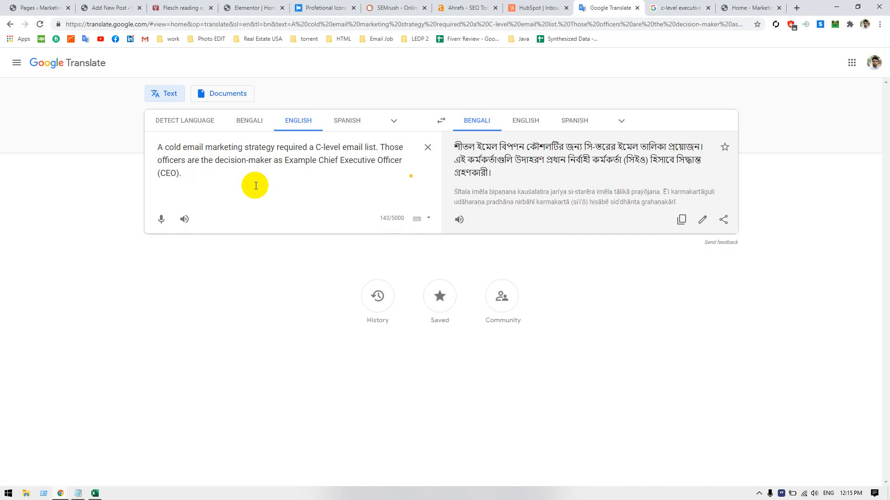
- Add the sentence "Your email is accurate and" after "(CEO).", using the suggested spelling correction and lowercase "email"
{"action": "type", "text": "Our Email is "}
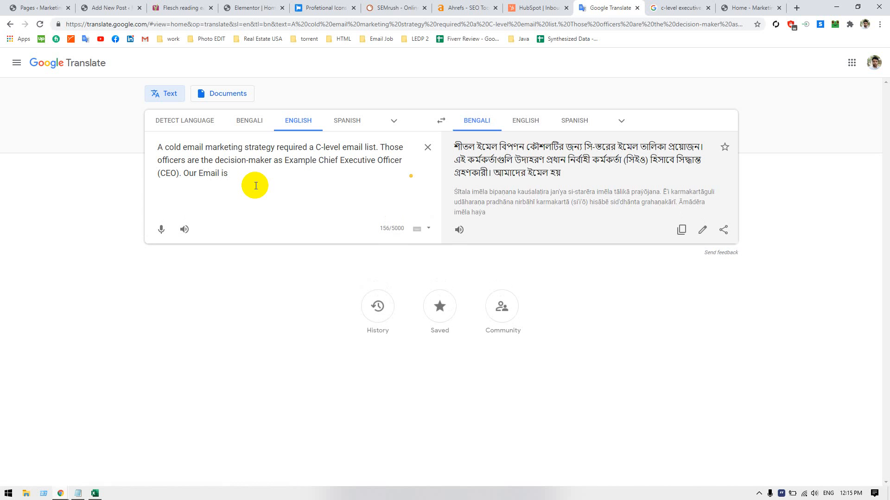
{"action": "type", "text": "a"}
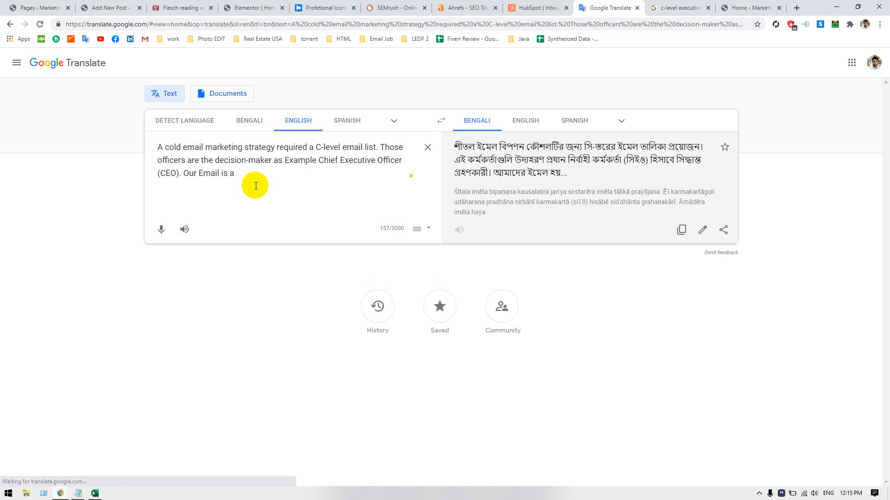
{"action": "type", "text": "ccuare"}
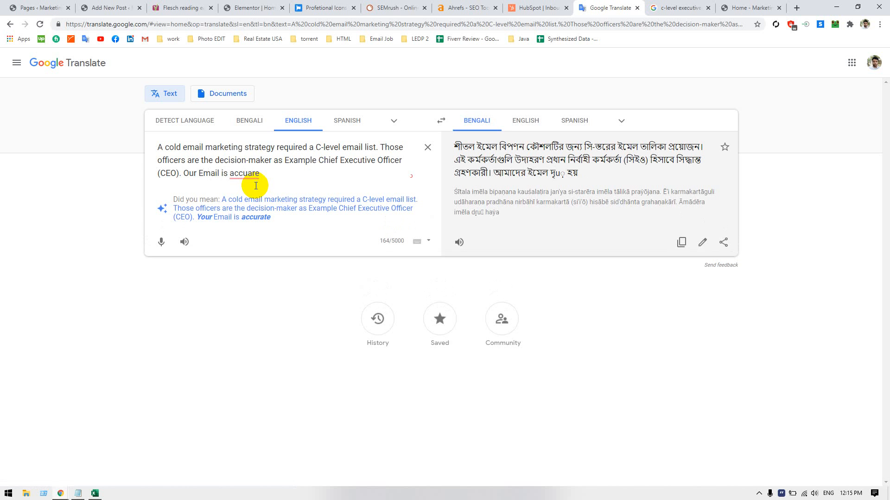
{"action": "left_click", "coordinate": [256, 216]}
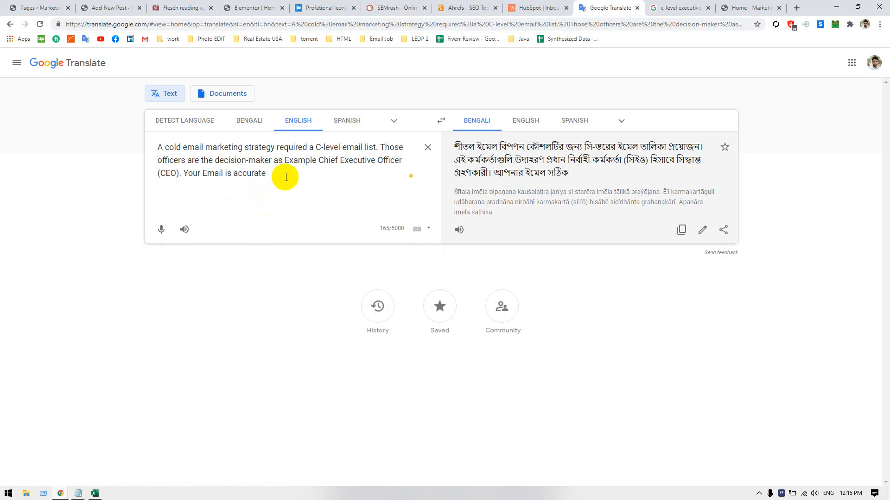
{"action": "type", "text": "and"}
{"action": "left_click", "coordinate": [214, 174]}
{"action": "left_click", "coordinate": [217, 200]}
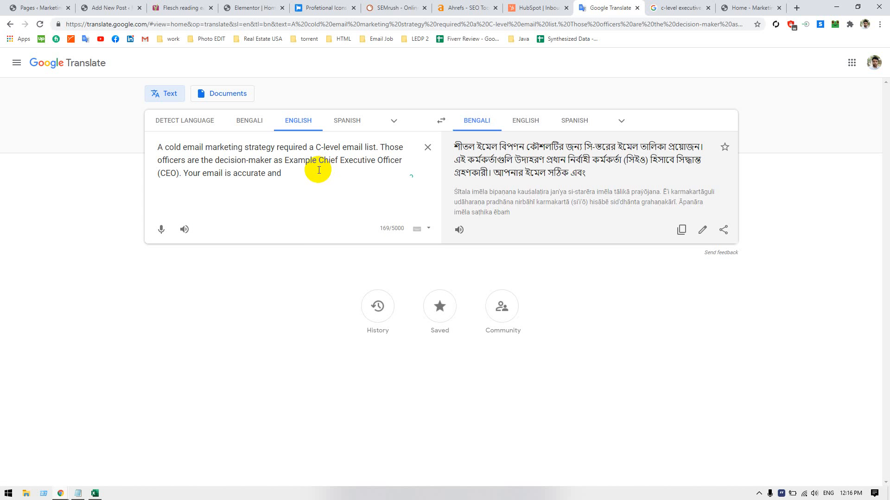
- Replace the trailing "and" in the source text with "That insure your"
{"action": "key", "text": "BackSpace"}
{"action": "key", "text": "BackSpace"}
{"action": "key", "text": "BackSpace"}
{"action": "type", "text": "That insure yo"}
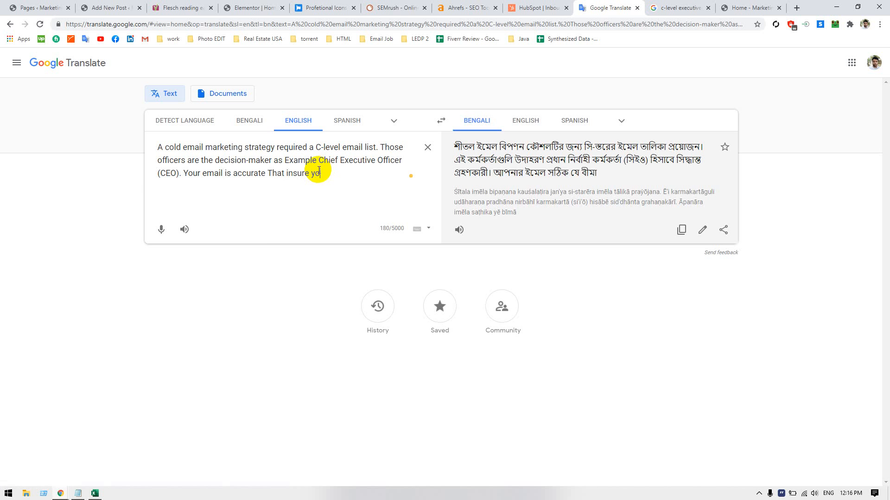
{"action": "type", "text": "ur"}
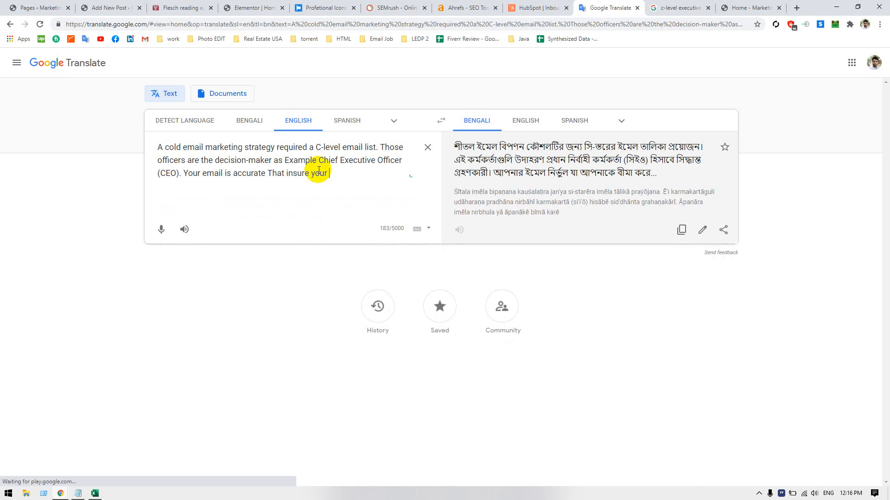
- Copy the keyword "inbound leads" from the Excel keyword list and translate it to Bengali in a new Google Translate tab
{"action": "key", "text": "alt+Tab"}
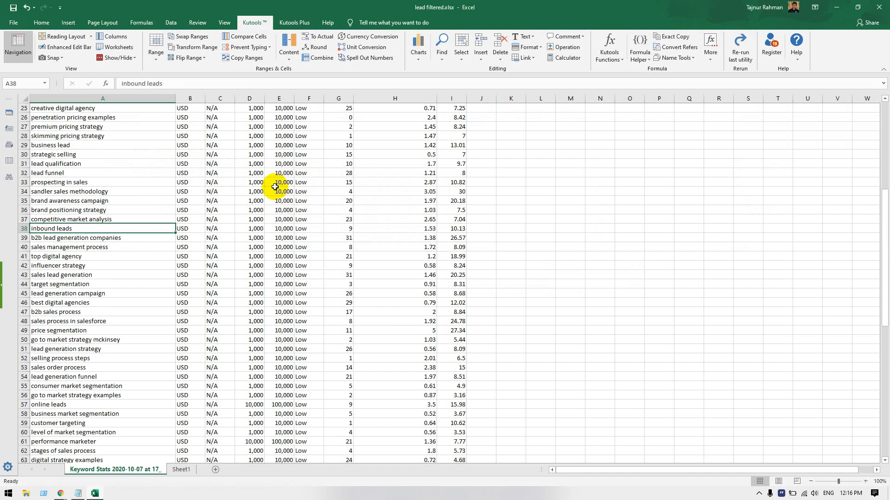
{"action": "key", "text": "ctrl+c"}
{"action": "key", "text": "alt+Tab"}
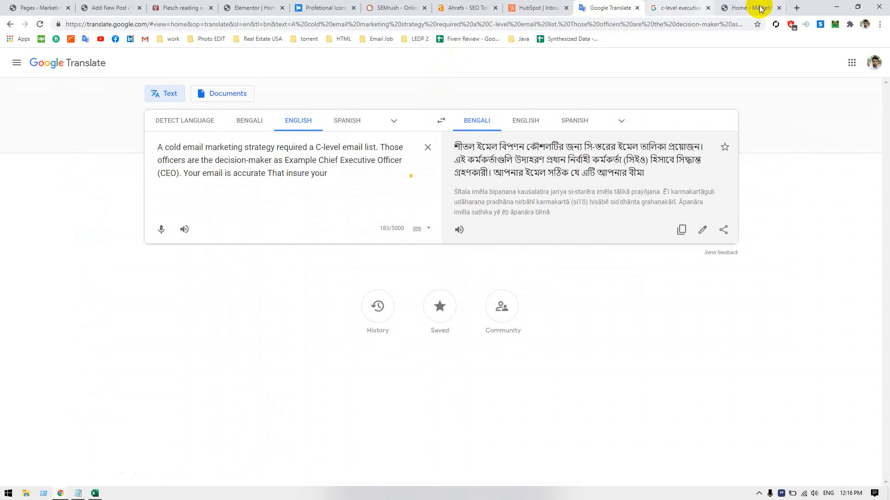
{"action": "left_click", "coordinate": [797, 8]}
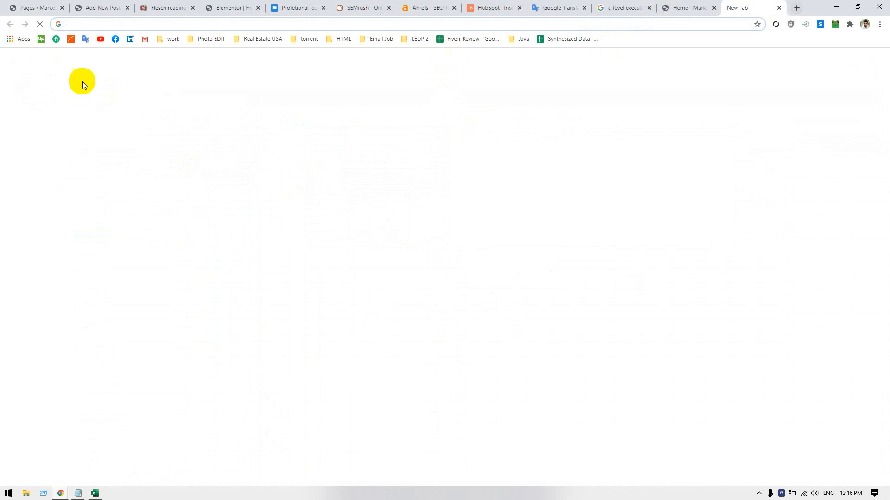
{"action": "left_click", "coordinate": [84, 40]}
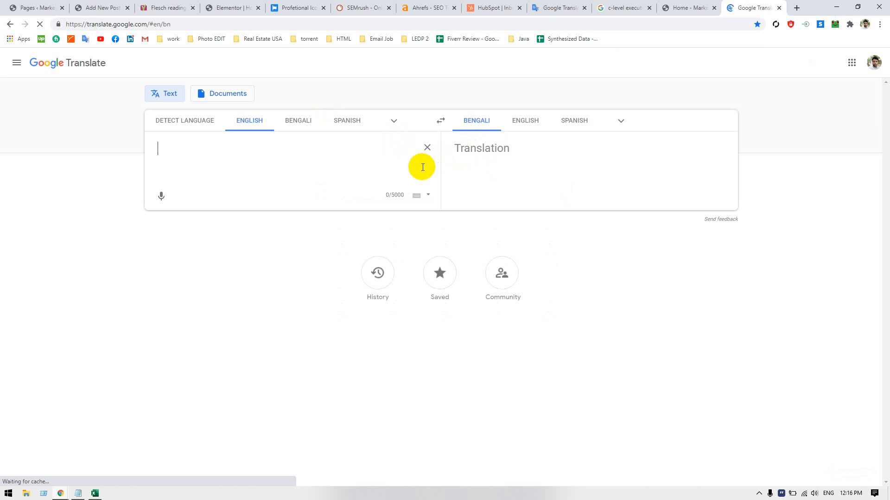
{"action": "left_click", "coordinate": [422, 167]}
{"action": "key", "text": "ctrl+v"}
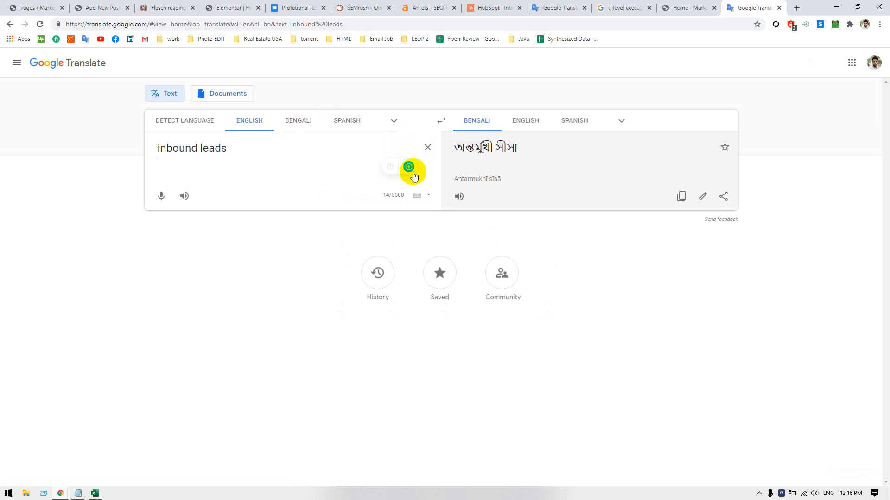
- Remove "leads" from the new translation to look up the meaning of "inbound" alone
{"action": "double_click", "coordinate": [211, 148]}
{"action": "key", "text": "BackSpace"}
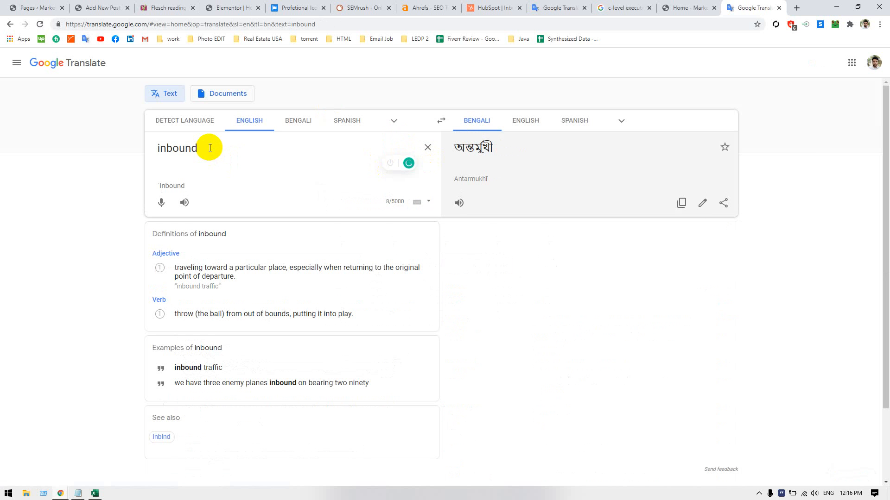
{"action": "key", "text": "Return"}
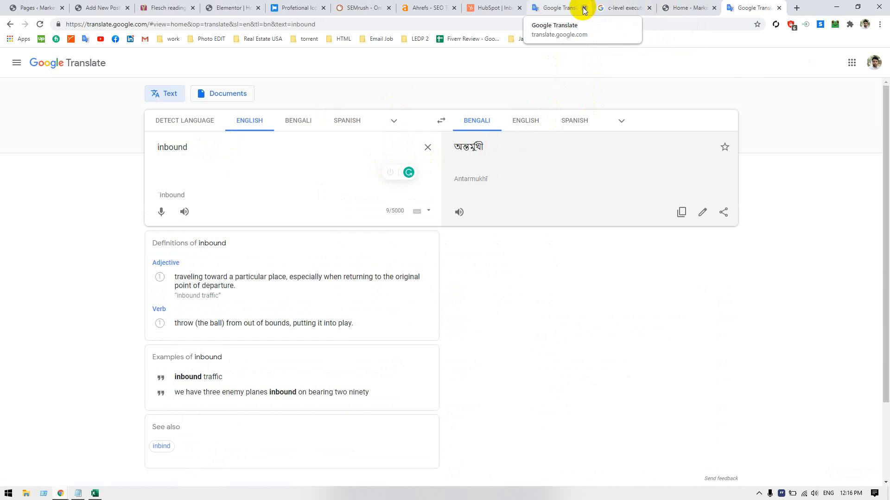
- Check the keyword list in Excel and return to the C-level email draft in Google Translate
{"action": "key", "text": "alt+Tab"}
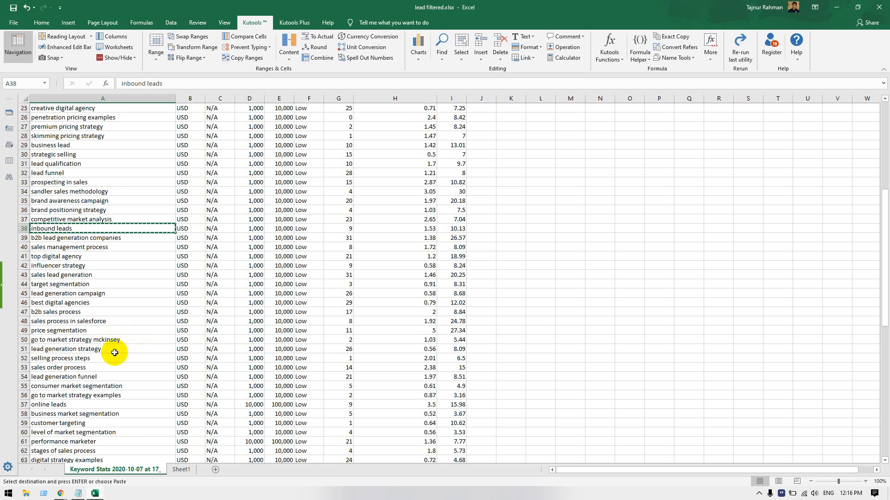
{"action": "key", "text": "alt+Tab"}
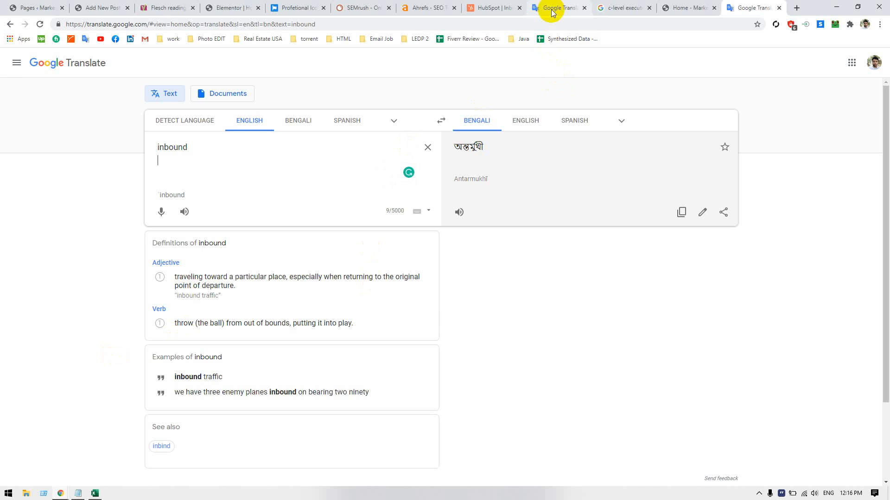
{"action": "key", "text": "ctrl+a"}
{"action": "key", "text": "ctrl+v"}
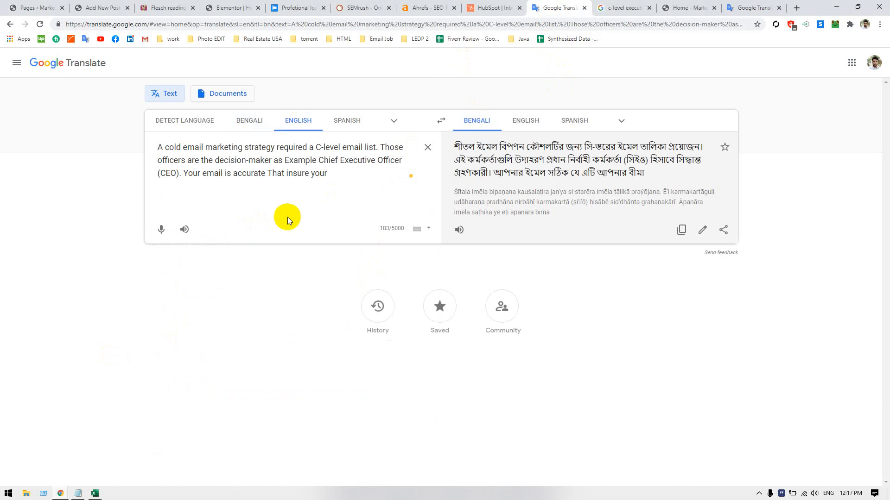
- Review the c-level executives email search results for wording ideas and view the service cards on the website's home page
{"action": "left_click", "coordinate": [623, 8]}
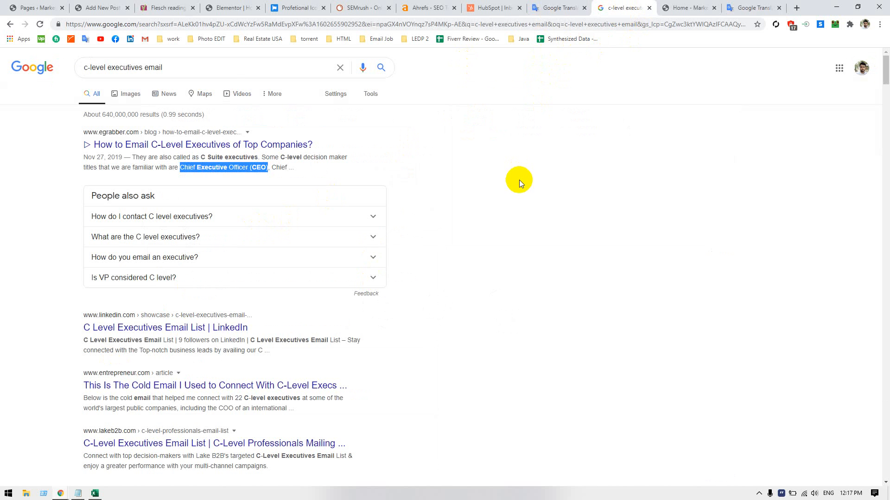
{"action": "scroll", "coordinate": [529, 201], "scroll_direction": "down", "scroll_amount": 5}
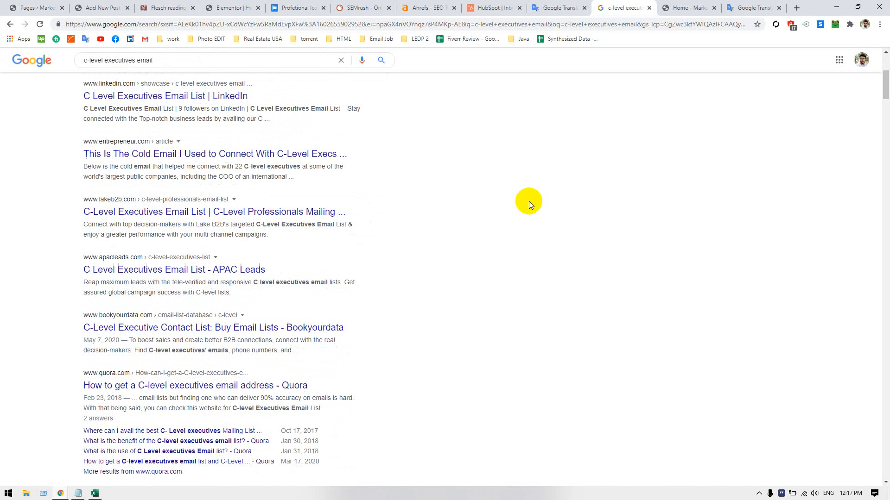
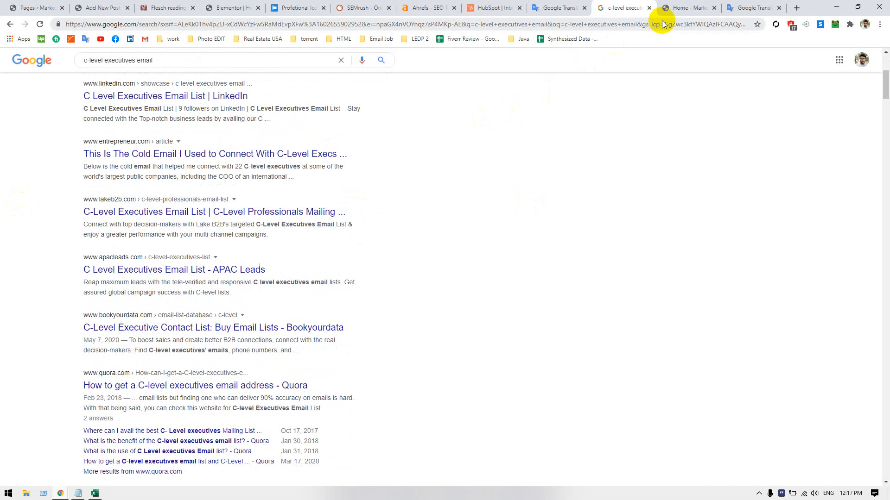
{"action": "left_click", "coordinate": [693, 8]}
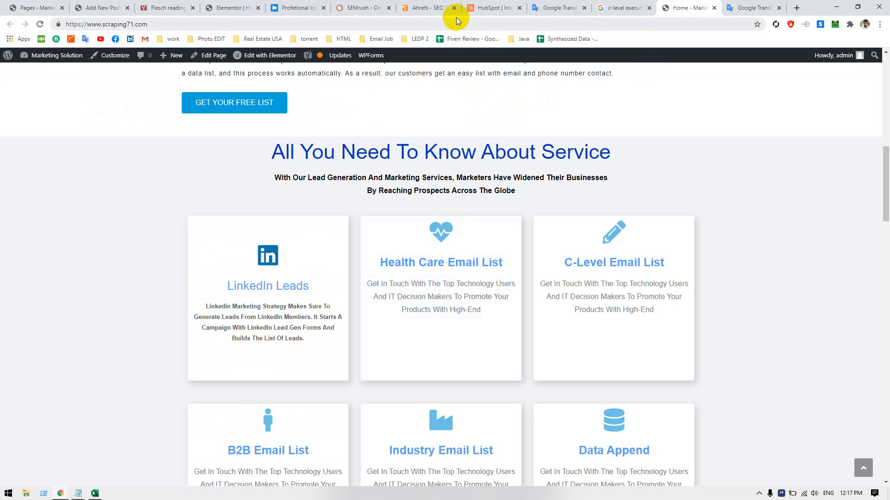
- Return to the C-level email draft in Google Translate and remove the unfinished wording "That insure your" after "accurate"
{"action": "left_click", "coordinate": [539, 8]}
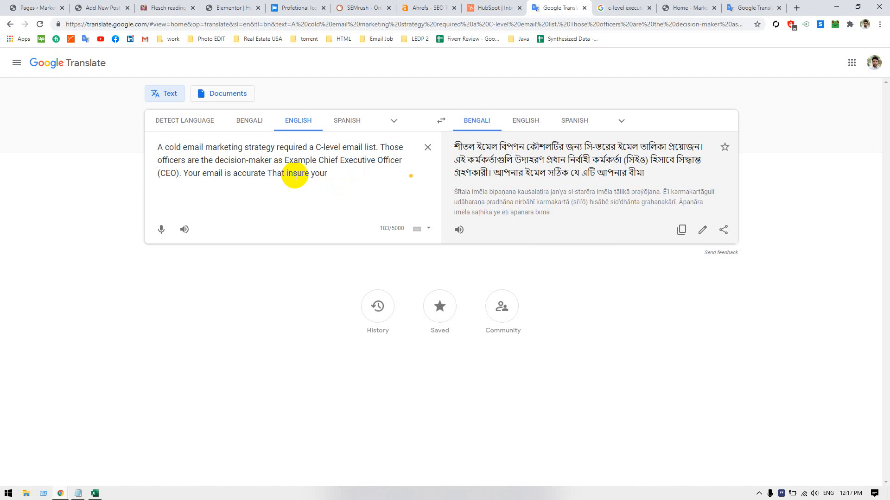
{"action": "left_click", "coordinate": [273, 174]}
{"action": "key", "text": "BackSpace"}
{"action": "type", "text": "t"}
{"action": "left_click", "coordinate": [340, 174]}
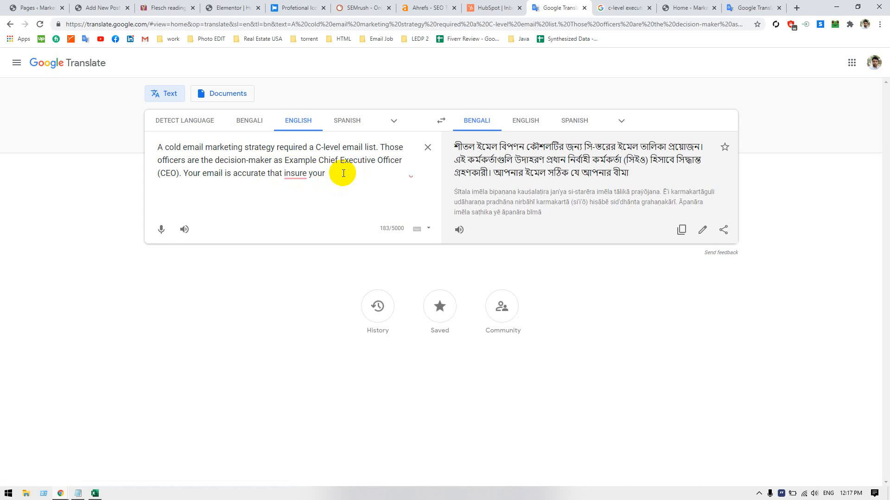
{"action": "key", "text": "BackSpace"}
{"action": "key", "text": "BackSpace"}
{"action": "key", "text": "BackSpace"}
{"action": "key", "text": "BackSpace"}
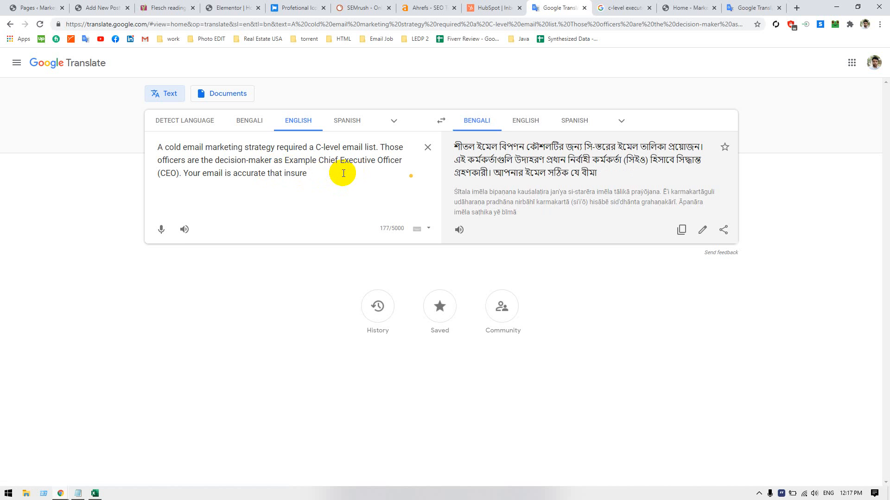
{"action": "key", "text": "BackSpace"}
{"action": "key", "text": "BackSpace"}
{"action": "key", "text": "BackSpace"}
{"action": "key", "text": "BackSpace"}
{"action": "key", "text": "BackSpace"}
{"action": "key", "text": "BackSpace"}
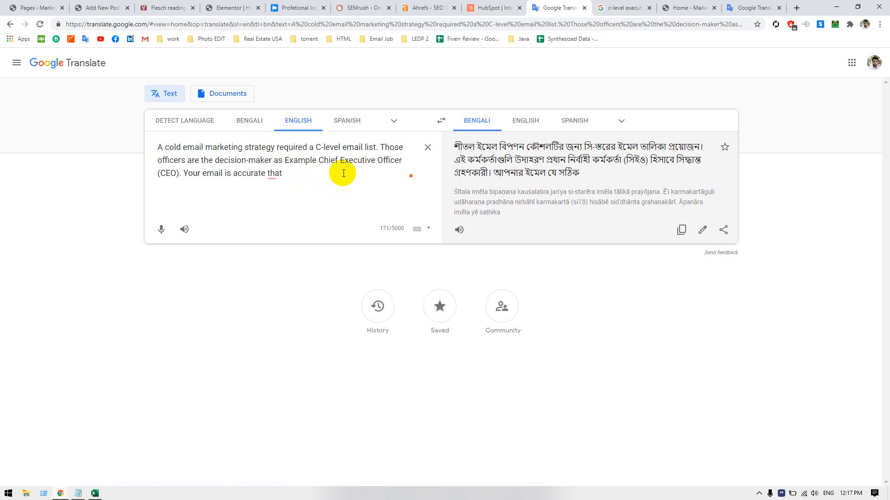
{"action": "key", "text": "BackSpace"}
{"action": "key", "text": "BackSpace"}
{"action": "key", "text": "BackSpace"}
{"action": "key", "text": "BackSpace"}
{"action": "key", "text": "BackSpace"}
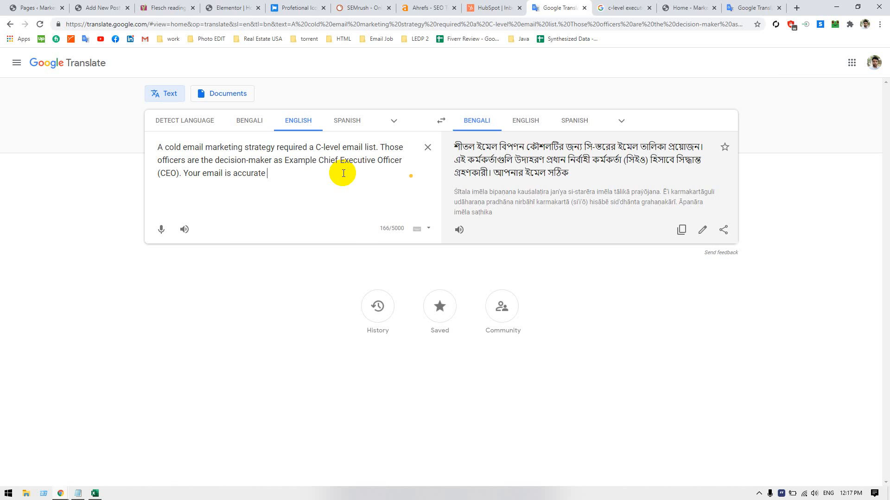
- End the CEO sentence with a period after "accurate" and continue the draft with "That make sure to connect you with"
{"action": "type", "text": ". That make sure y"}
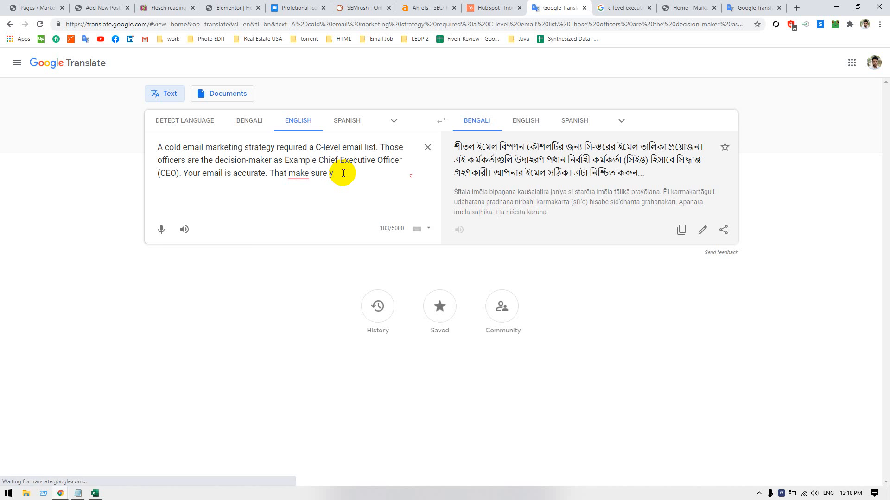
{"action": "key", "text": "BackSpace"}
{"action": "type", "text": "to y"}
{"action": "key", "text": "BackSpace"}
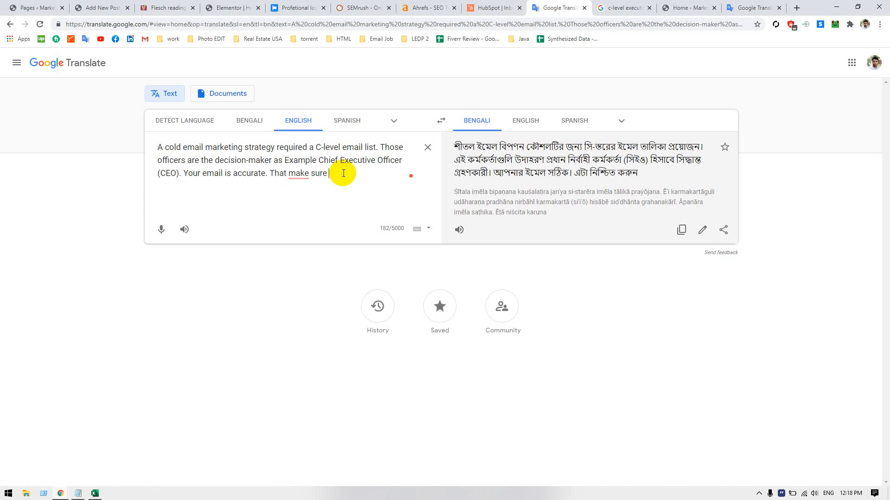
{"action": "type", "text": "to connect "}
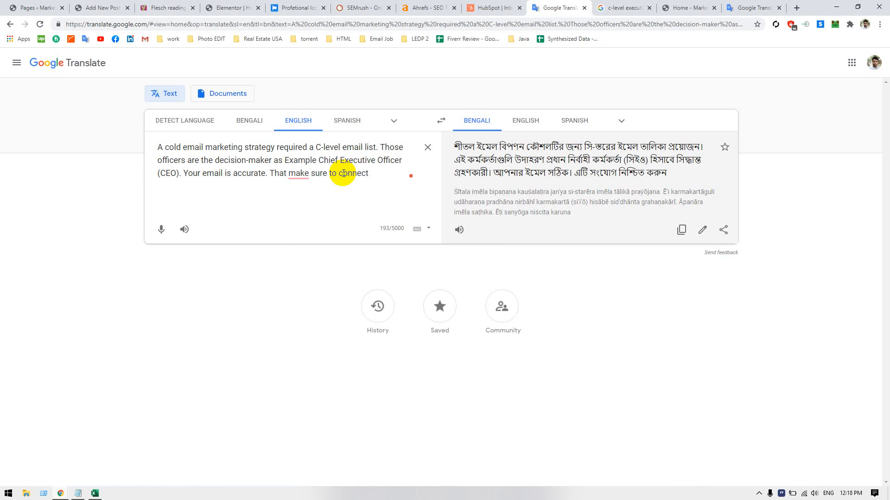
{"action": "type", "text": "you with"}
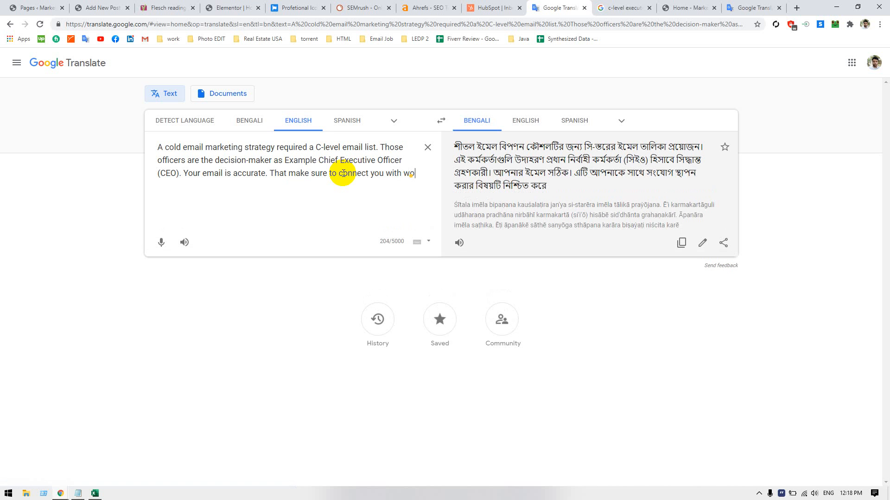
- Try ending the sentence with "the world", glancing at the c-level executives email search results for wording
{"action": "type", "text": " world"}
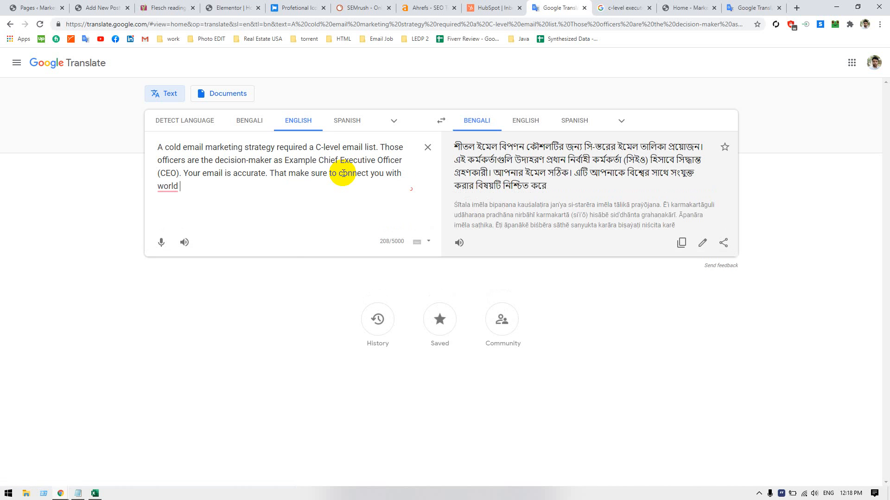
{"action": "left_click", "coordinate": [613, 10]}
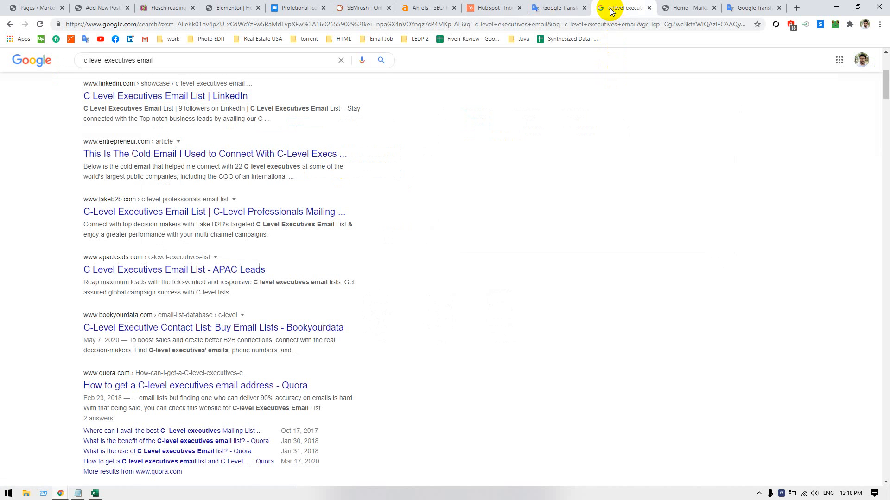
{"action": "left_click", "coordinate": [545, 8]}
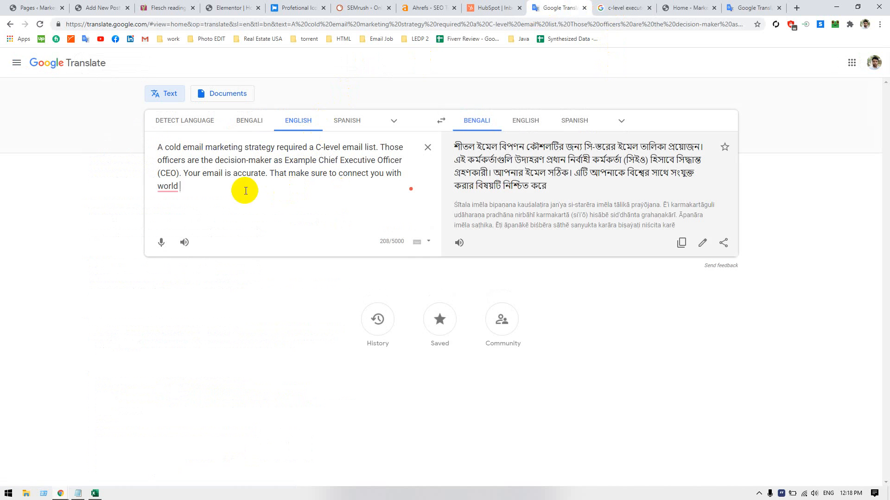
{"action": "left_click", "coordinate": [168, 186]}
{"action": "left_click", "coordinate": [169, 199]}
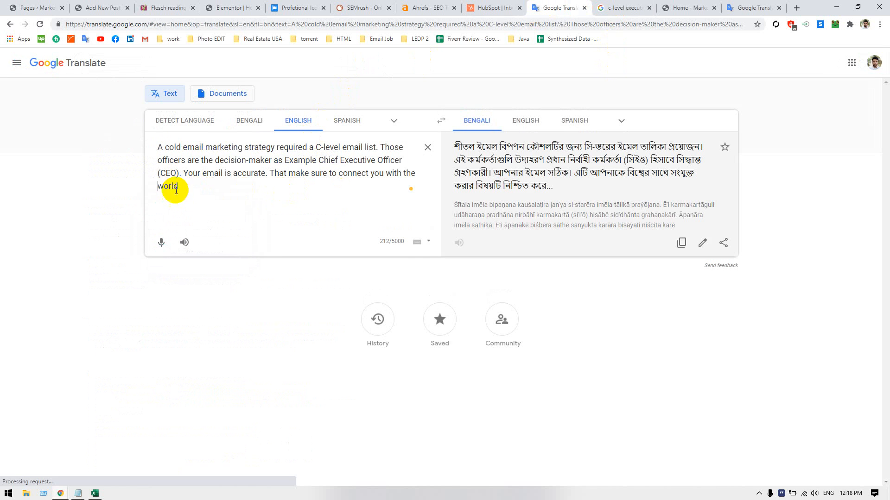
- Delete "the world" after "connect you with" in the draft
{"action": "double_click", "coordinate": [169, 186]}
{"action": "key", "text": "BackSpace"}
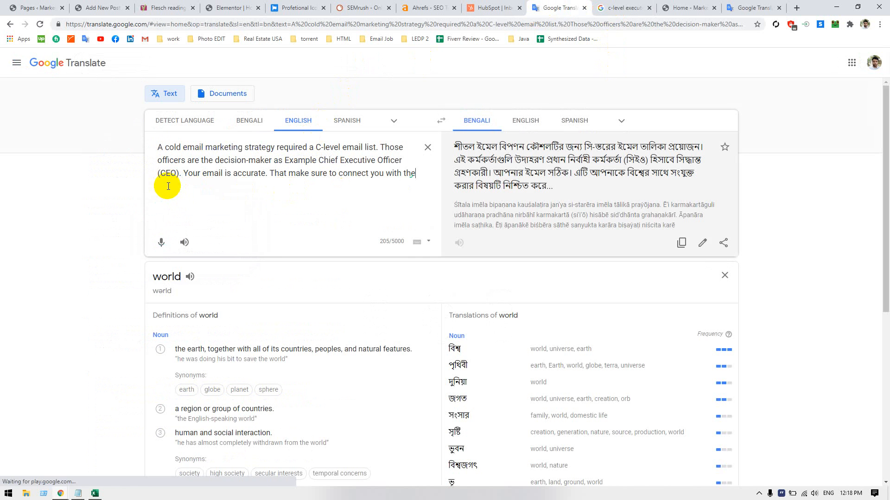
{"action": "key", "text": "BackSpace"}
{"action": "key", "text": "BackSpace"}
{"action": "key", "text": "BackSpace"}
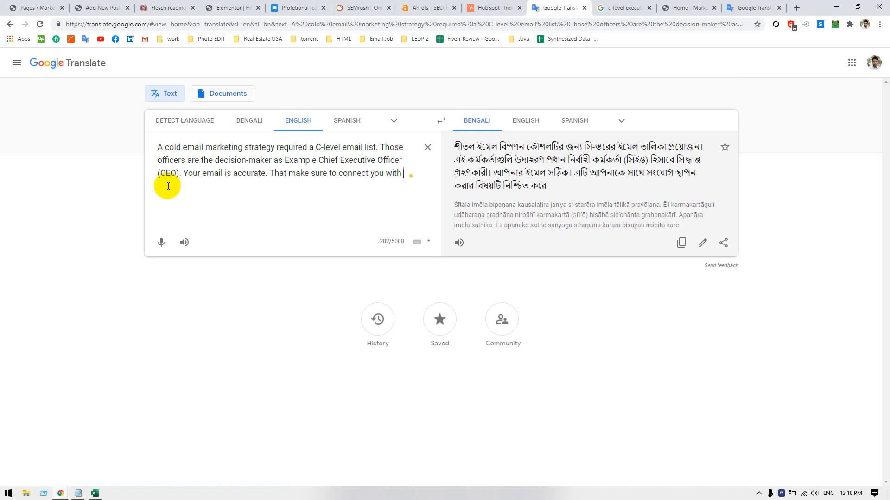
- Complete the phrase after "connect you with" as "the Decision maker", using the suggested spelling and article corrections
{"action": "type", "text": "Digition"}
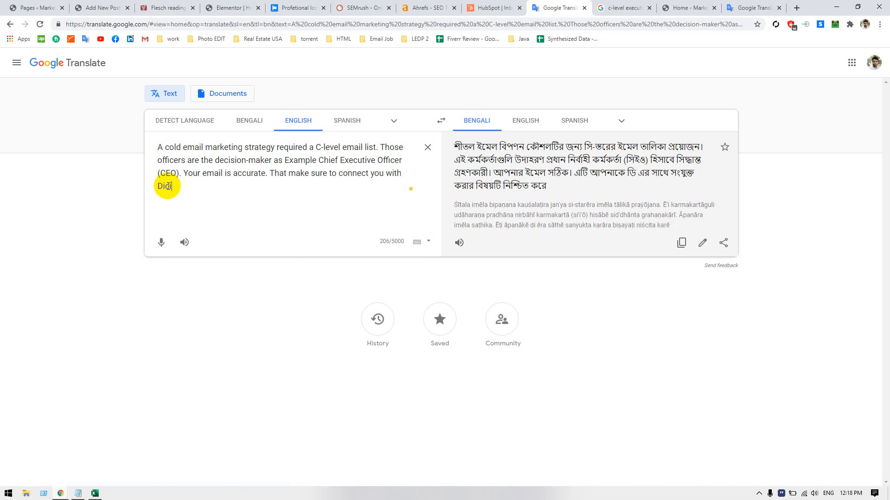
{"action": "key", "text": "BackSpace"}
{"action": "key", "text": "BackSpace"}
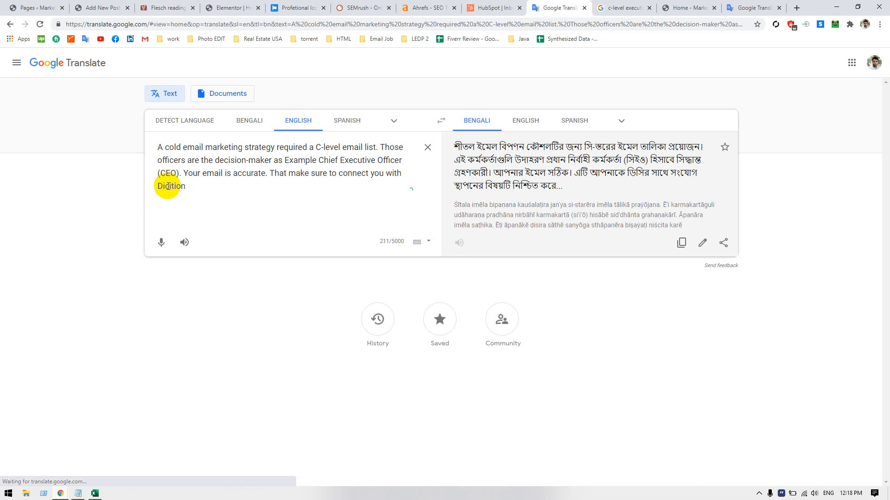
{"action": "type", "text": "maker"}
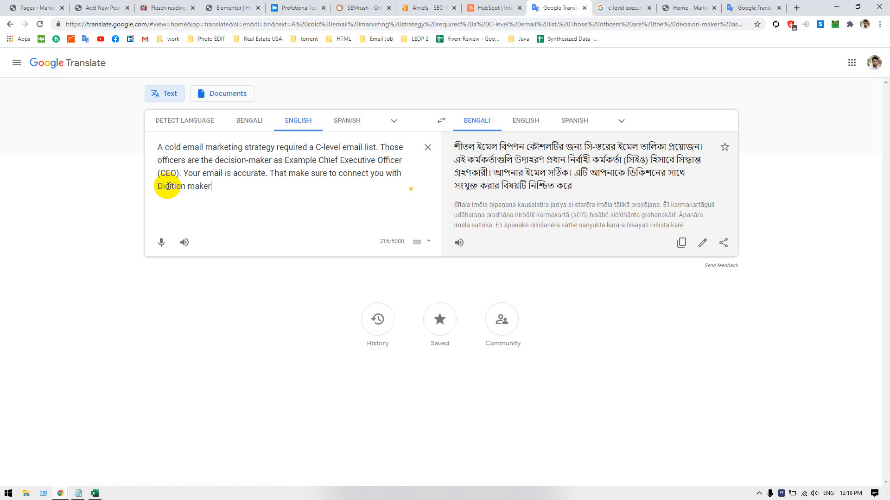
{"action": "mouse_move", "coordinate": [170, 189]}
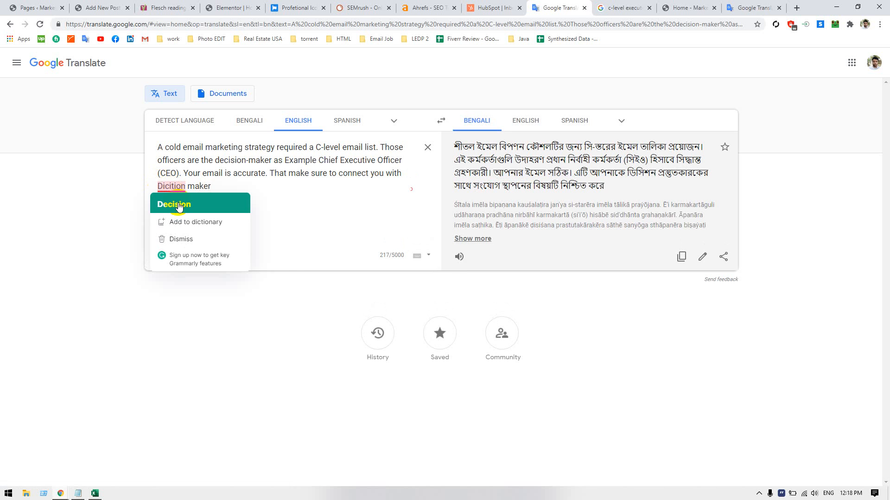
{"action": "left_click", "coordinate": [179, 206]}
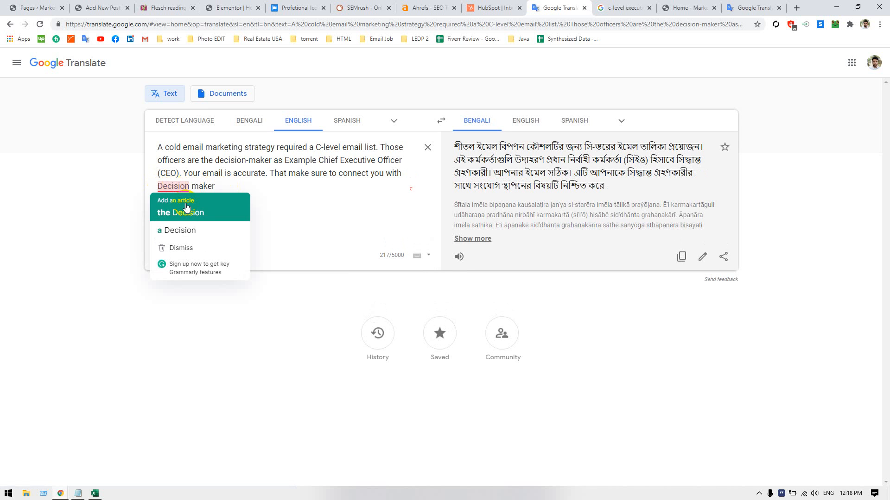
{"action": "left_click", "coordinate": [186, 208]}
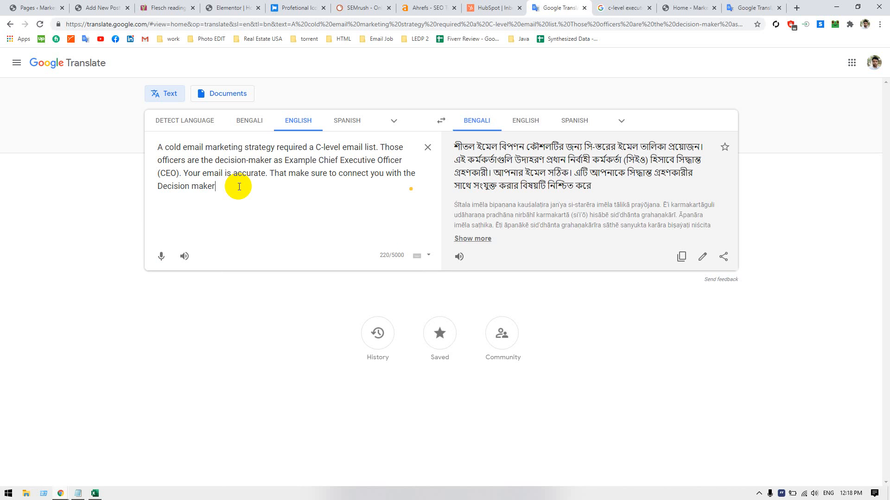
- Close the last sentence with a period and accept the suggested corrections "Decision-maker" and "makes"
{"action": "mouse_move", "coordinate": [208, 186]}
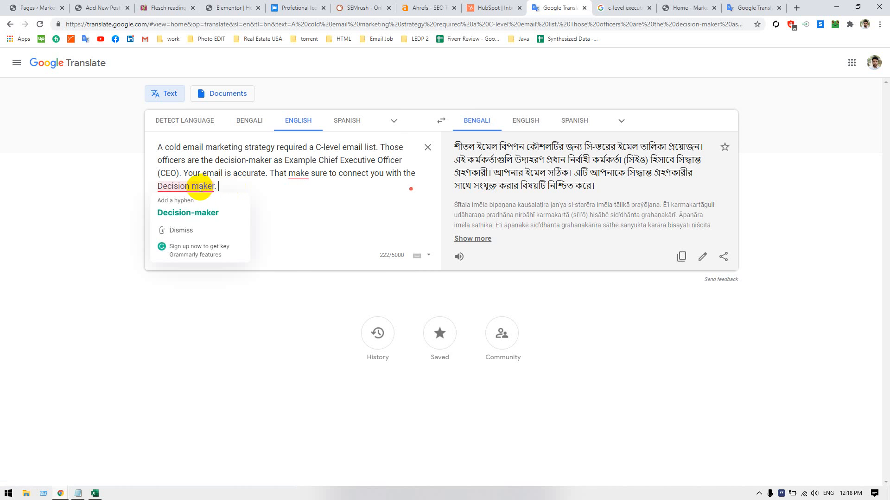
{"action": "left_click", "coordinate": [199, 209]}
{"action": "mouse_move", "coordinate": [308, 179]}
{"action": "left_click", "coordinate": [301, 199]}
{"action": "type", "text": "."}
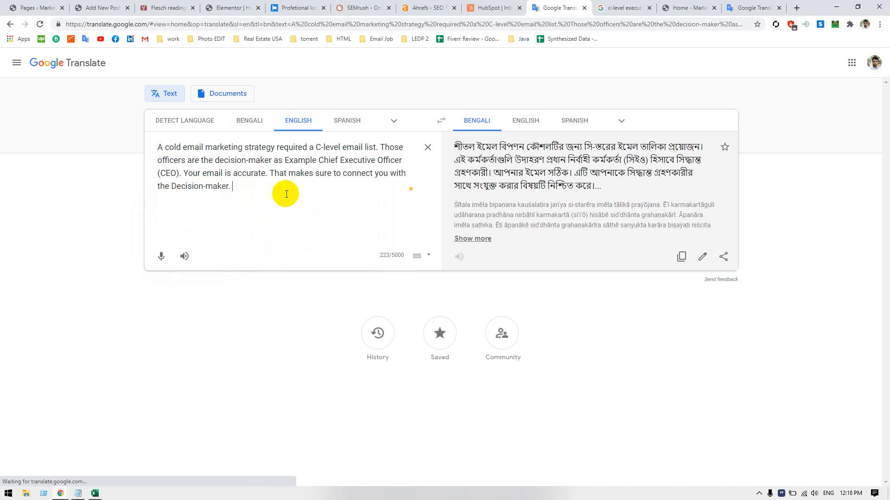
- Copy the whole C-level draft and paste it over the selected LinkedIn paragraph in the WordPress post editor
{"action": "left_click_drag", "start_coordinate": [267, 189], "coordinate": [149, 139]}
{"action": "key", "text": "ctrl+c"}
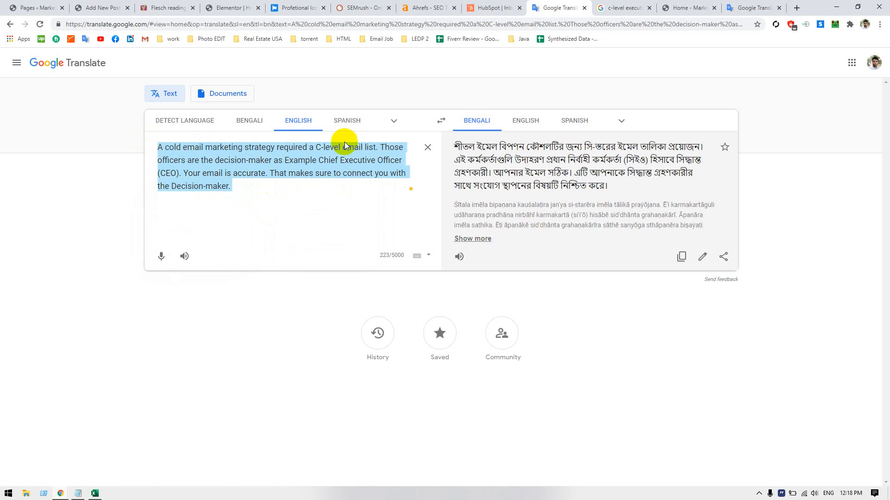
{"action": "left_click", "coordinate": [218, 7]}
{"action": "left_click", "coordinate": [88, 9]}
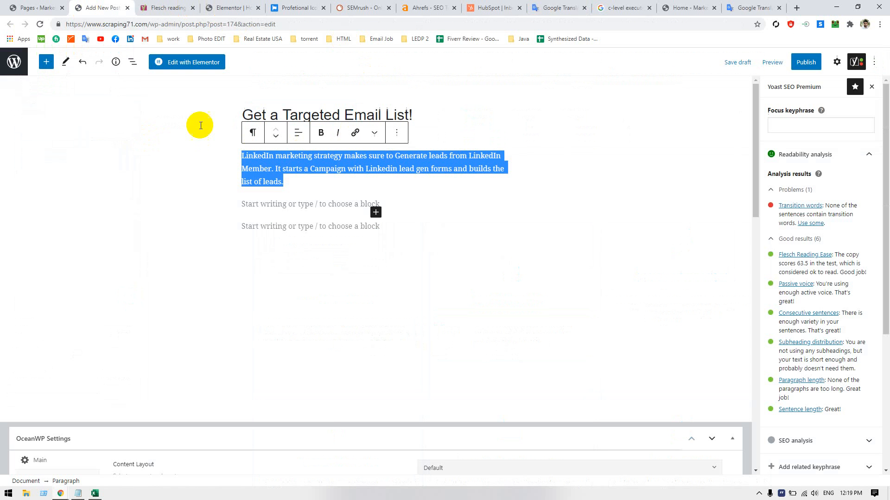
{"action": "key", "text": "ctrl+v"}
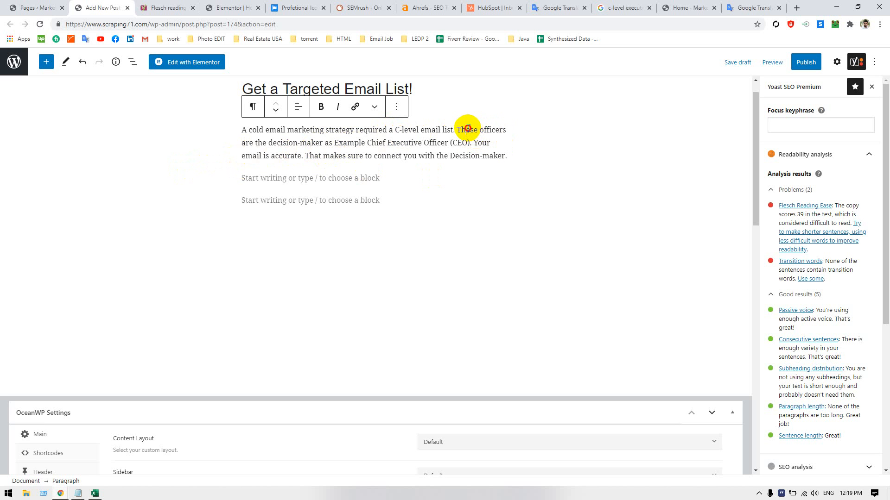
- Highlight "Those officers" in the pasted paragraph and search Google for "what is ab and c level executives"
{"action": "left_click_drag", "start_coordinate": [458, 130], "coordinate": [497, 133]}
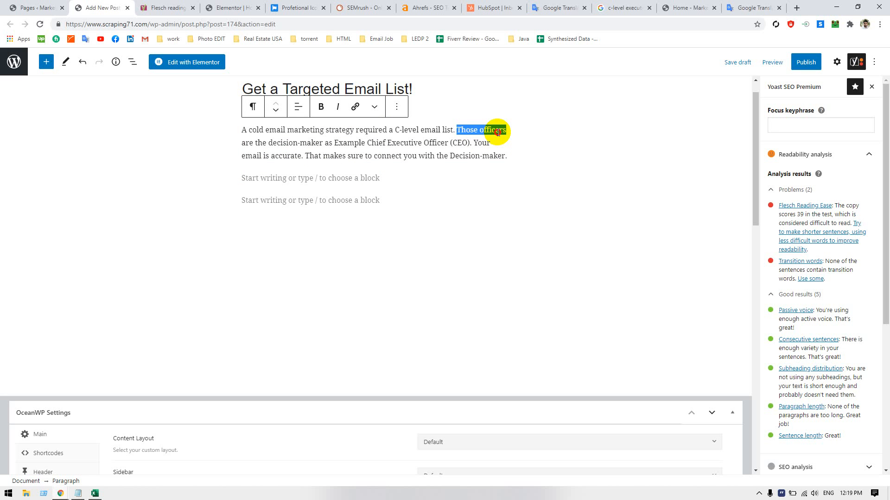
{"action": "left_click_drag", "start_coordinate": [497, 132], "coordinate": [498, 131]}
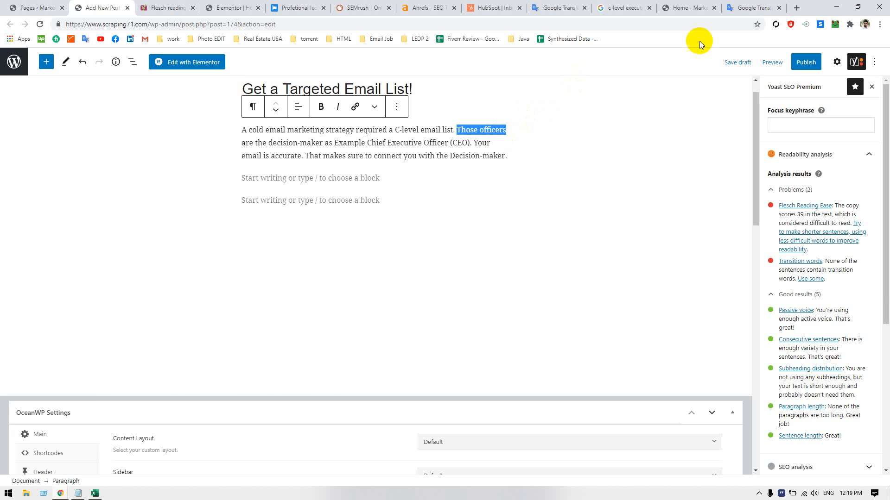
{"action": "left_click", "coordinate": [622, 8]}
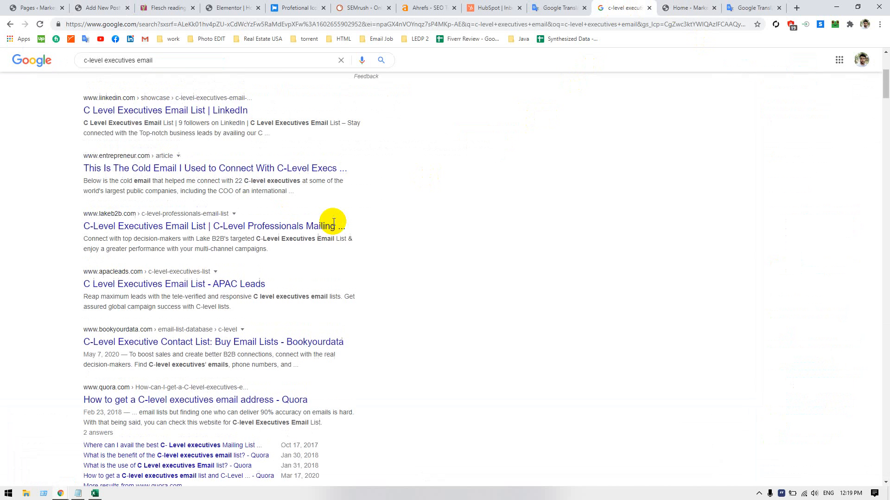
{"action": "scroll", "coordinate": [334, 222], "scroll_direction": "up", "scroll_amount": 5}
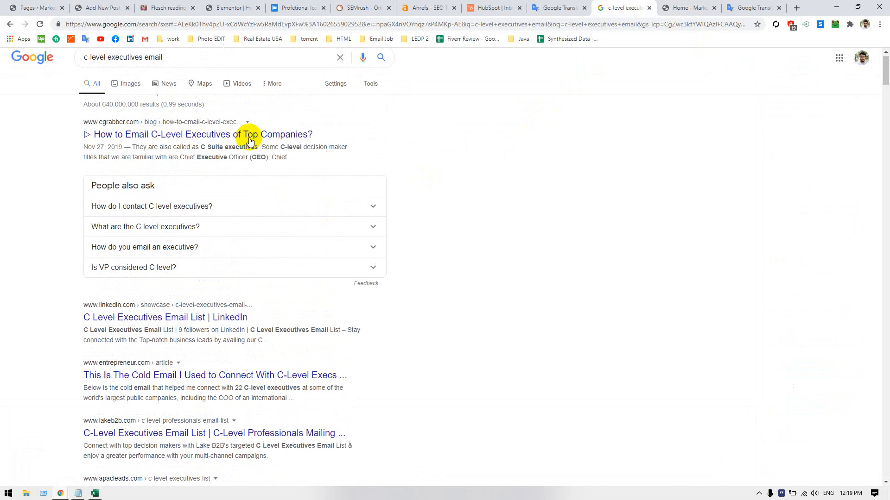
{"action": "double_click", "coordinate": [154, 69]}
{"action": "key", "text": "BackSpace"}
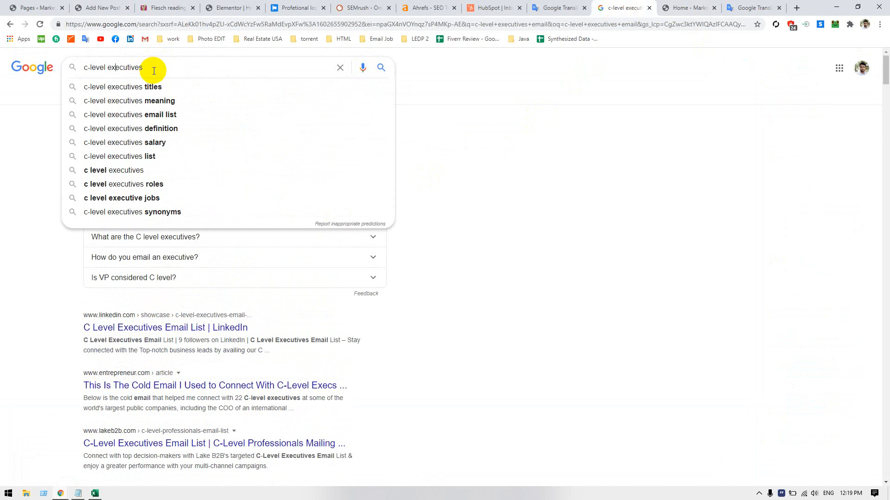
{"action": "key", "text": "Home"}
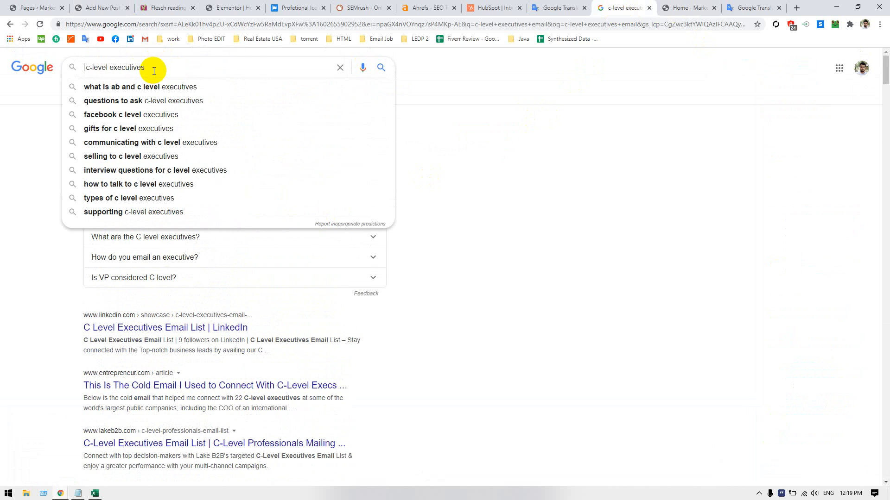
{"action": "key", "text": "Down"}
{"action": "key", "text": "Return"}
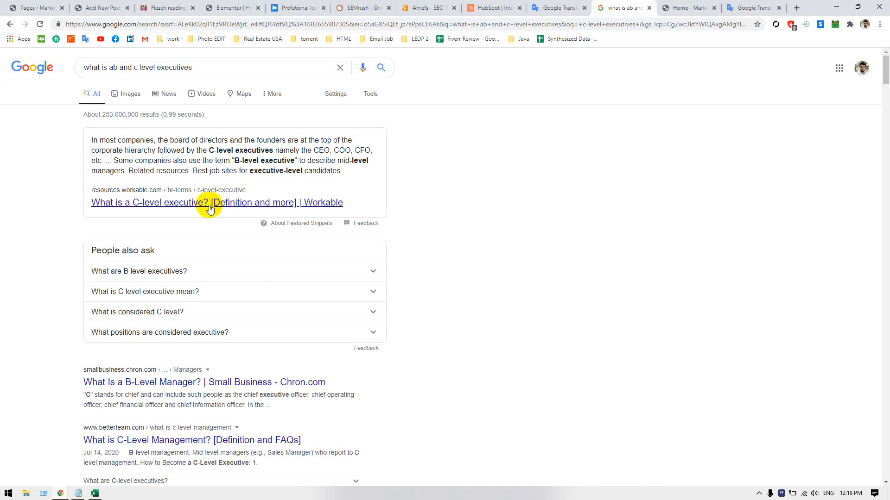
- Expand the related question "What is C level executive mean?" in the search results and read its answer
{"action": "scroll", "coordinate": [88, 175], "scroll_direction": "down", "scroll_amount": 1}
{"action": "scroll", "coordinate": [88, 175], "scroll_direction": "down", "scroll_amount": 2}
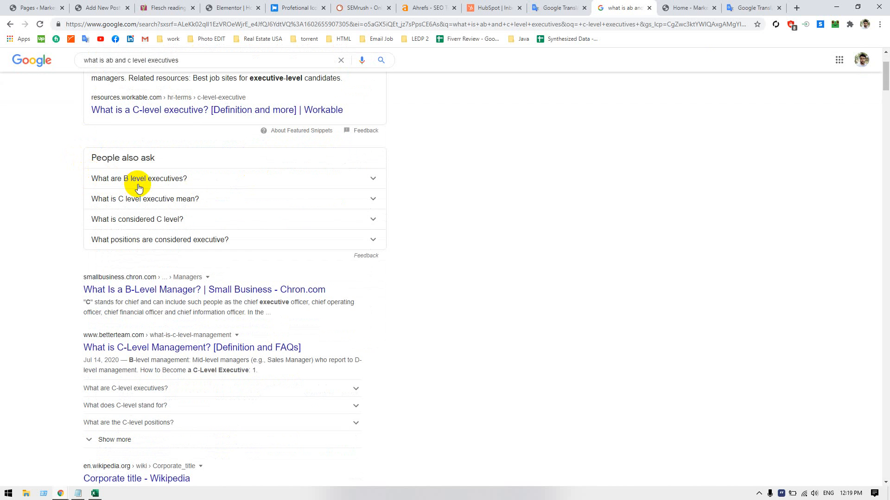
{"action": "left_click", "coordinate": [192, 195]}
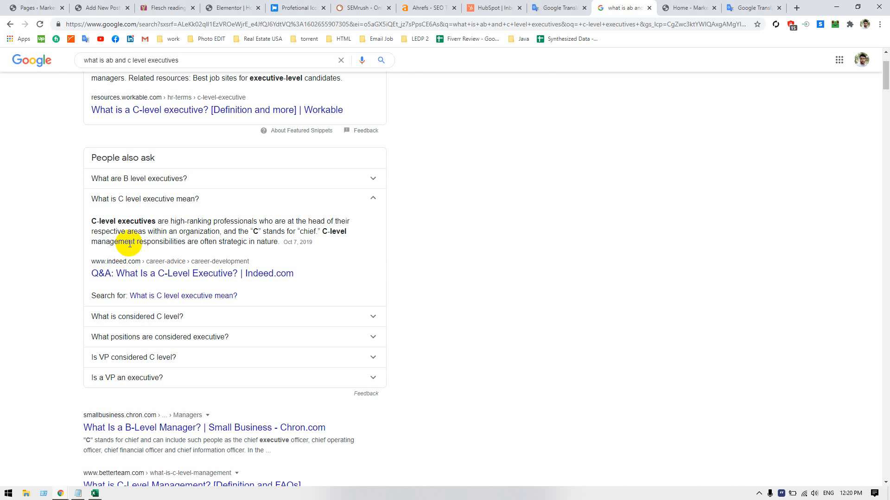
- Return to the Google Translate draft and delete "Those officers are the decision-maker" after the first sentence
{"action": "left_click", "coordinate": [558, 6]}
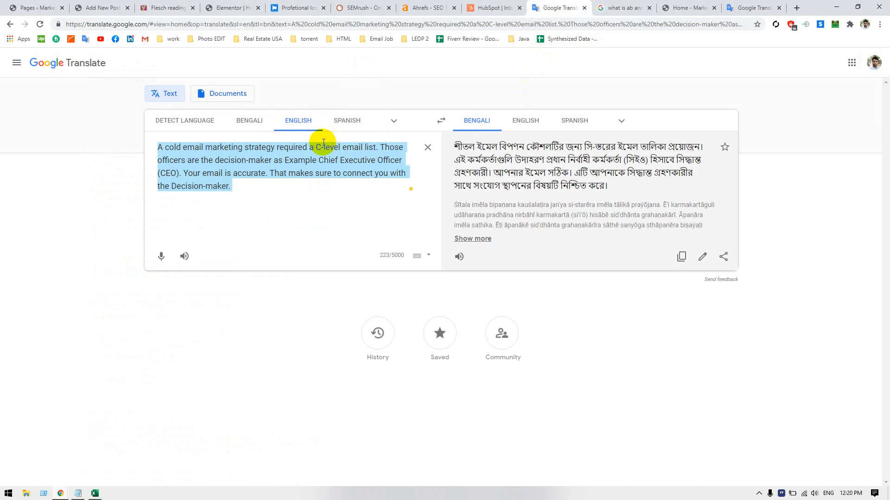
{"action": "left_click", "coordinate": [337, 149]}
{"action": "double_click", "coordinate": [388, 147]}
{"action": "left_click_drag", "start_coordinate": [391, 148], "coordinate": [258, 160]}
{"action": "key", "text": "BackSpace"}
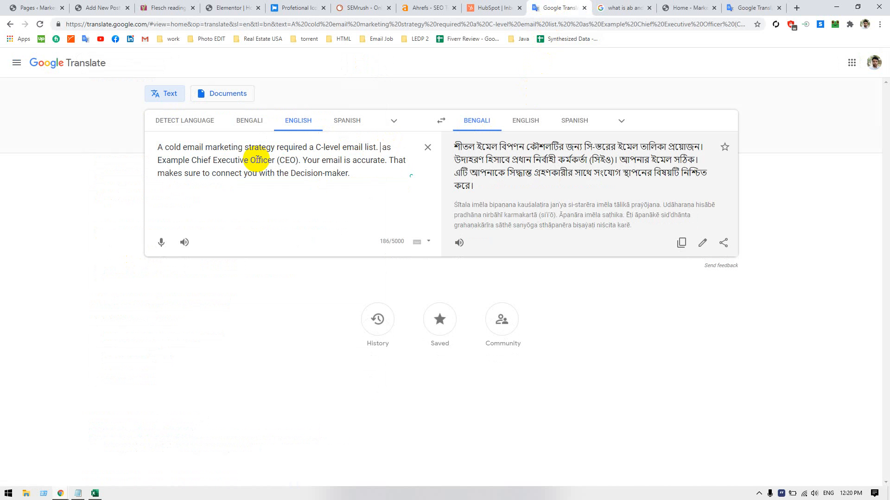
- Start the second sentence with "The c-Level offer are" and accept the suggested spacing correction before "as"
{"action": "type", "text": "The c-"}
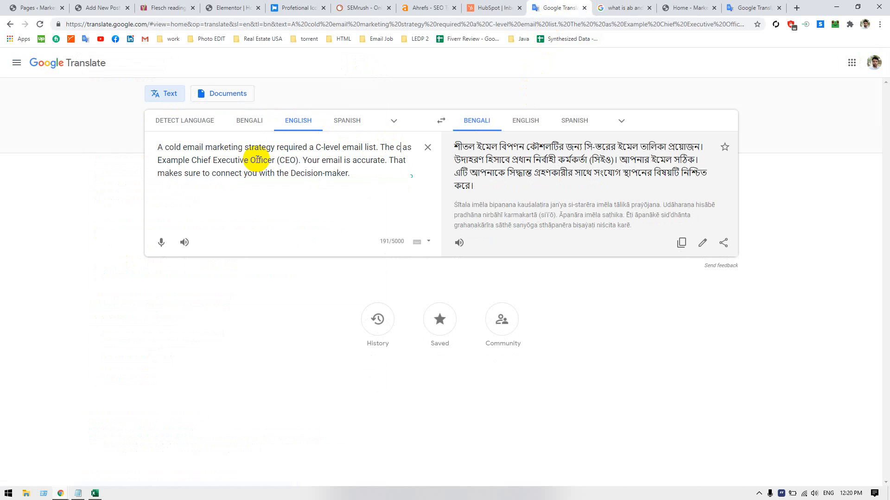
{"action": "type", "text": "Leve"}
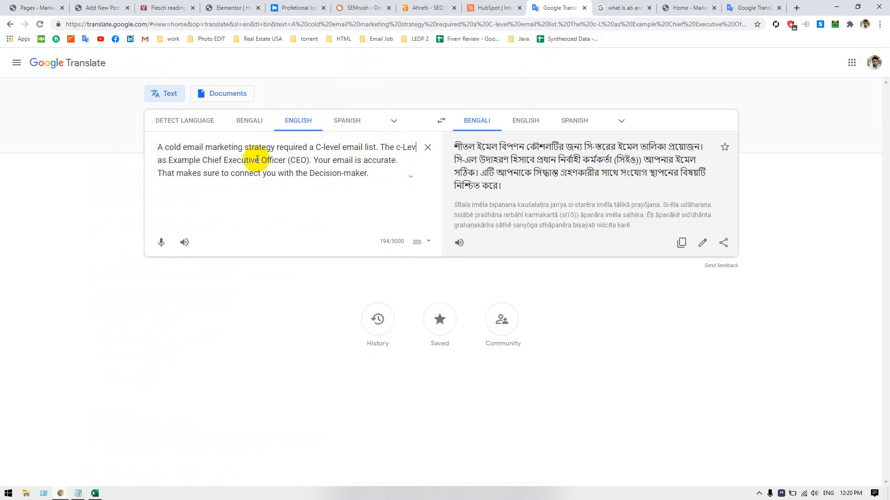
{"action": "type", "text": "l of"}
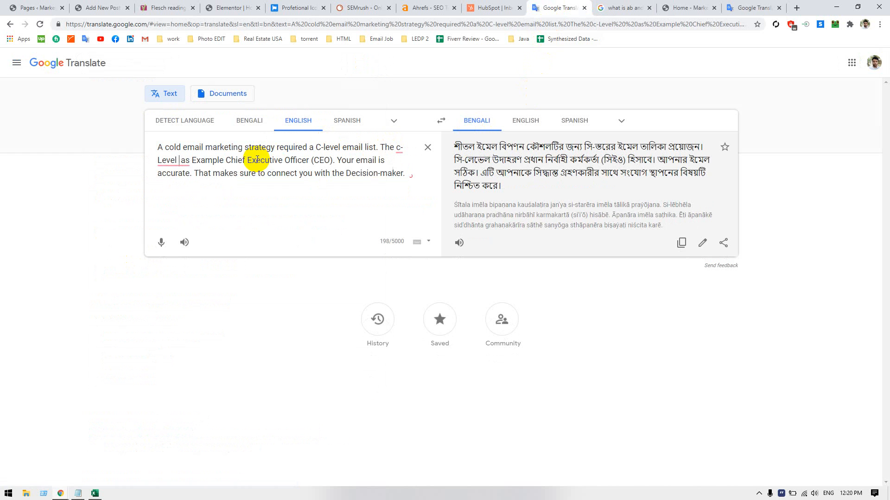
{"action": "type", "text": "fer "}
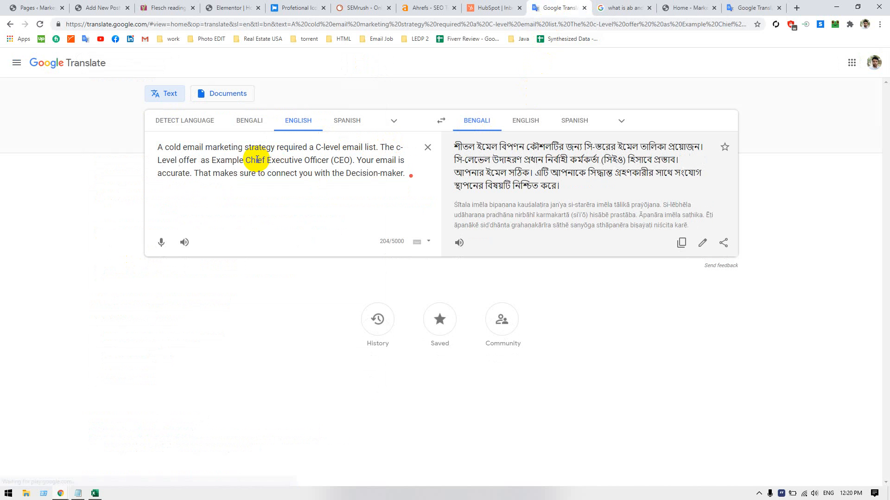
{"action": "type", "text": "are"}
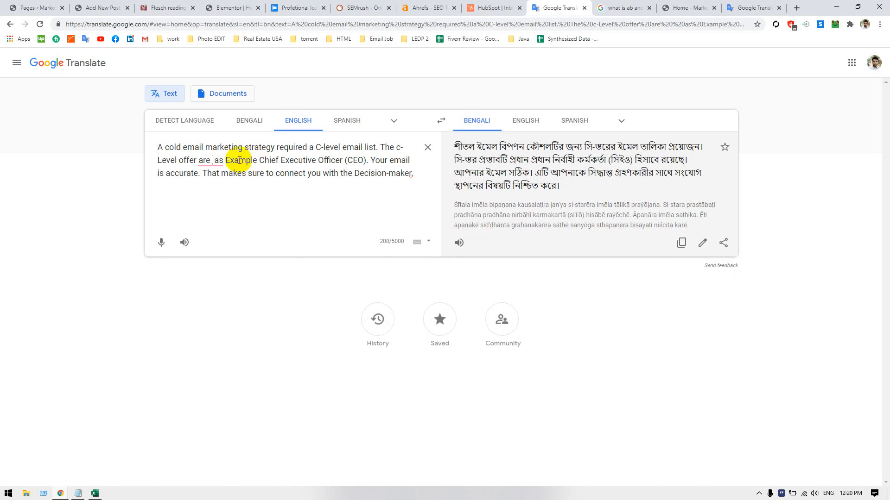
{"action": "mouse_move", "coordinate": [209, 159]}
{"action": "left_click", "coordinate": [217, 187]}
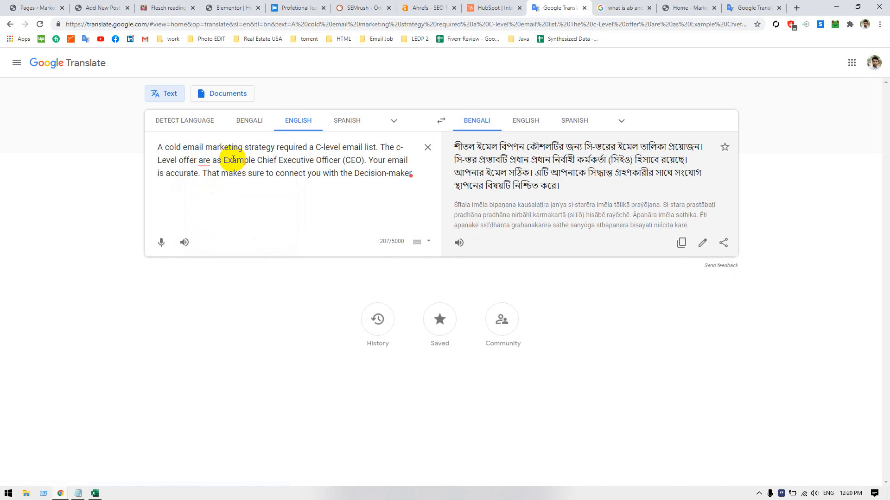
- Try continuing the second sentence with "top lavel", and delete the wording back to "The c-Level offer"
{"action": "mouse_move", "coordinate": [206, 158]}
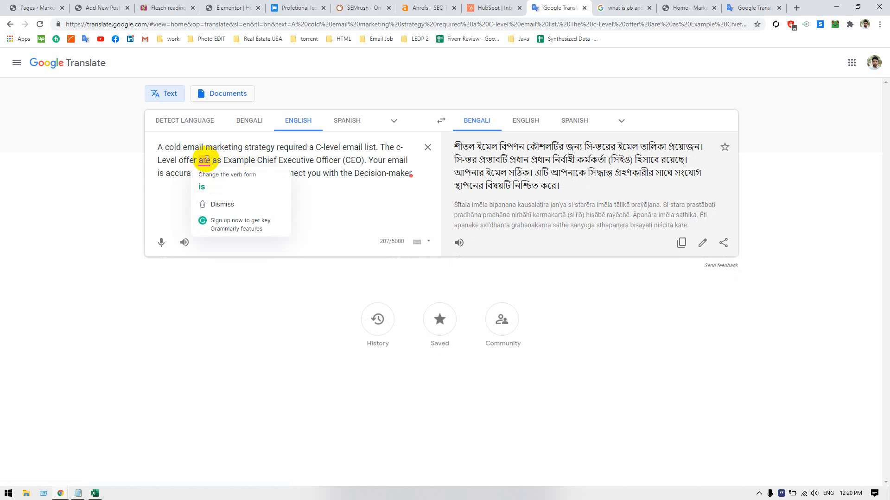
{"action": "left_click", "coordinate": [212, 160]}
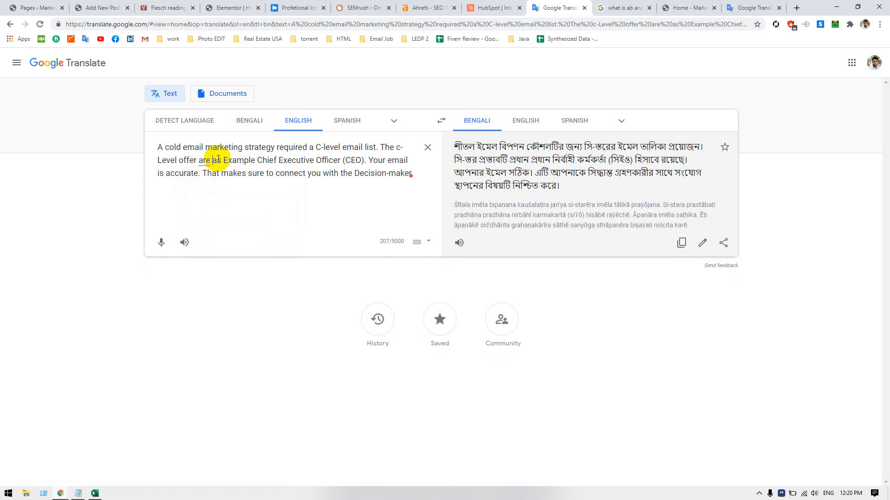
{"action": "type", "text": "top "}
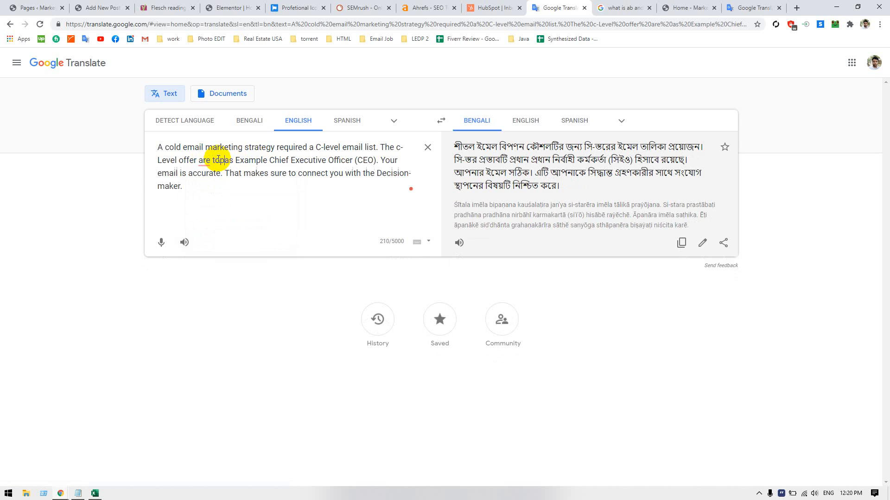
{"action": "type", "text": "lavel"}
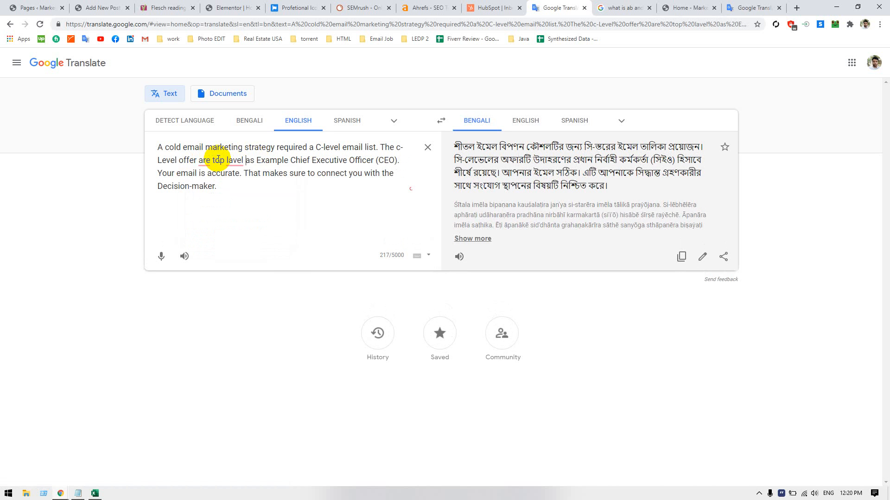
{"action": "key", "text": "BackSpace"}
{"action": "key", "text": "BackSpace"}
{"action": "key", "text": "BackSpace"}
{"action": "key", "text": "BackSpace"}
{"action": "key", "text": "BackSpace"}
{"action": "key", "text": "BackSpace"}
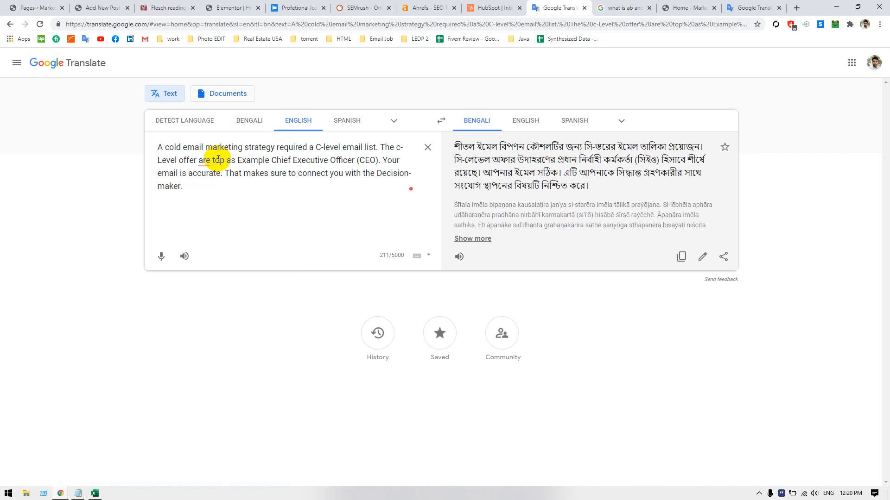
{"action": "key", "text": "BackSpace"}
{"action": "key", "text": "BackSpace"}
{"action": "key", "text": "BackSpace"}
{"action": "key", "text": "BackSpace"}
{"action": "key", "text": "BackSpace"}
{"action": "key", "text": "BackSpace"}
{"action": "key", "text": "BackSpace"}
{"action": "key", "text": "BackSpace"}
{"action": "key", "text": "BackSpace"}
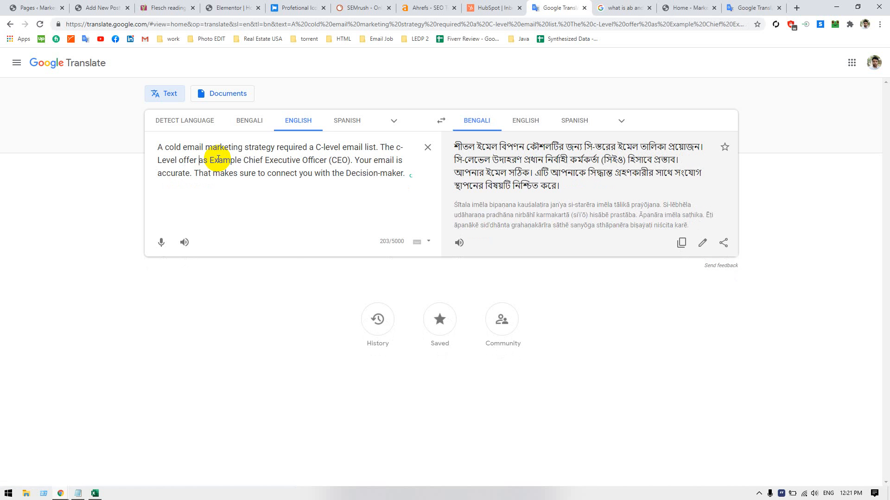
{"action": "key", "text": "Return"}
{"action": "left_click_drag", "start_coordinate": [219, 159], "coordinate": [223, 168]}
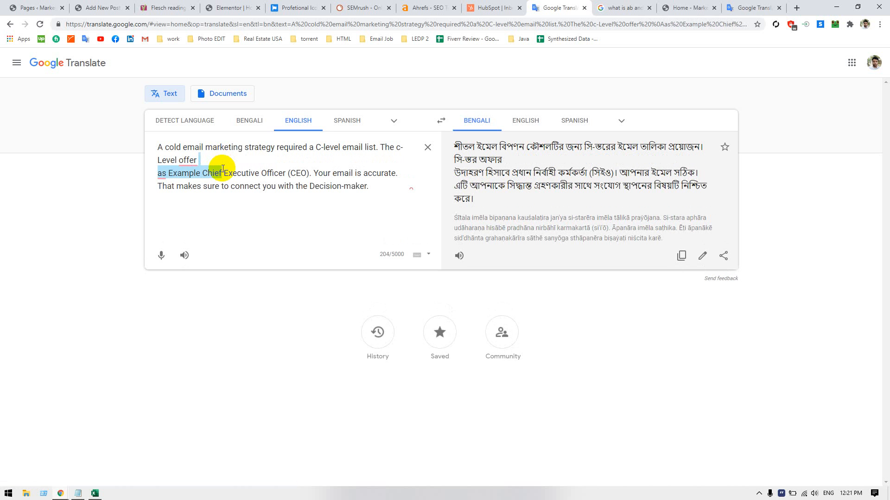
{"action": "left_click", "coordinate": [219, 159]}
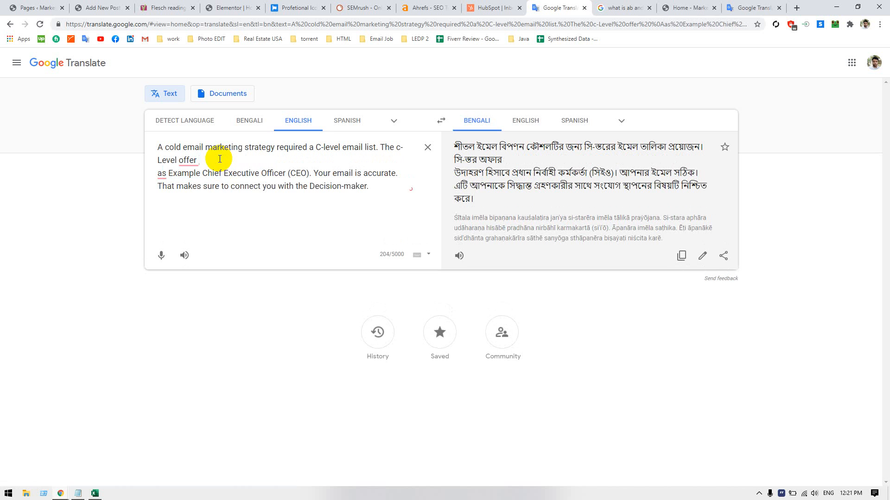
{"action": "left_click", "coordinate": [208, 175]}
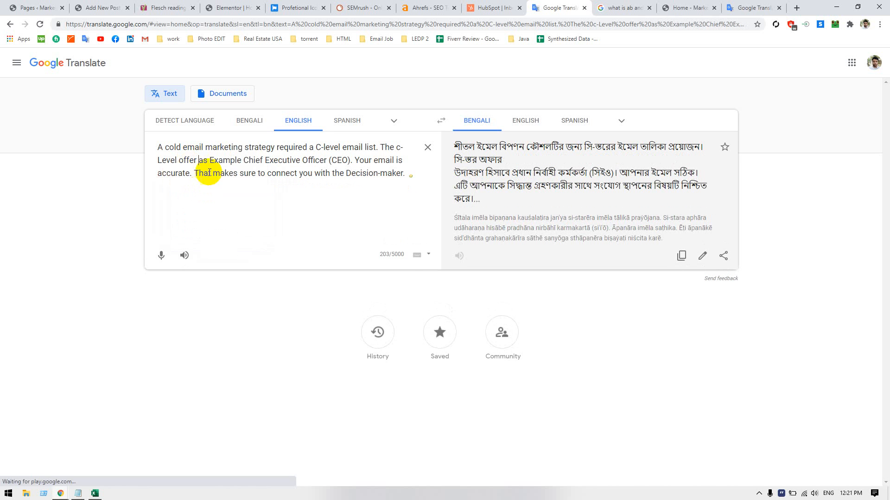
- Move the text from "Example" onto a new line without "as", and add "are" after "The c-Level offer"
{"action": "left_click", "coordinate": [209, 162]}
{"action": "key", "text": "Return"}
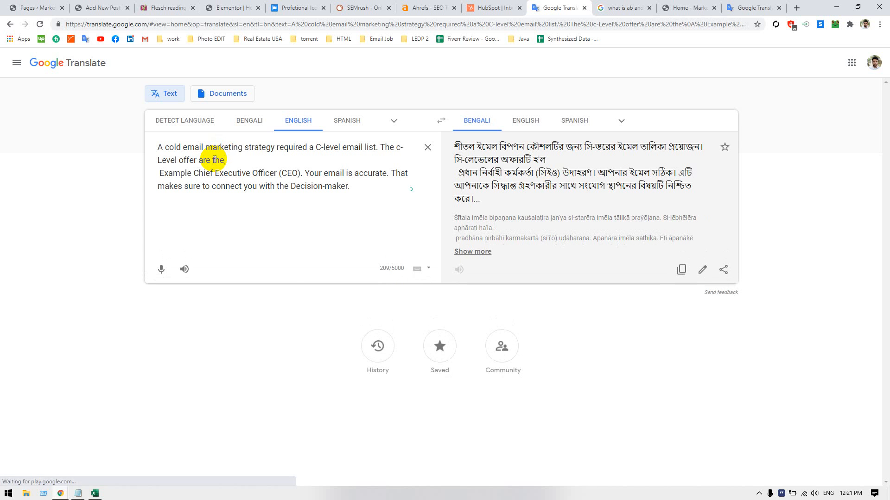
{"action": "key", "text": "BackSpace"}
{"action": "key", "text": "BackSpace"}
{"action": "key", "text": "BackSpace"}
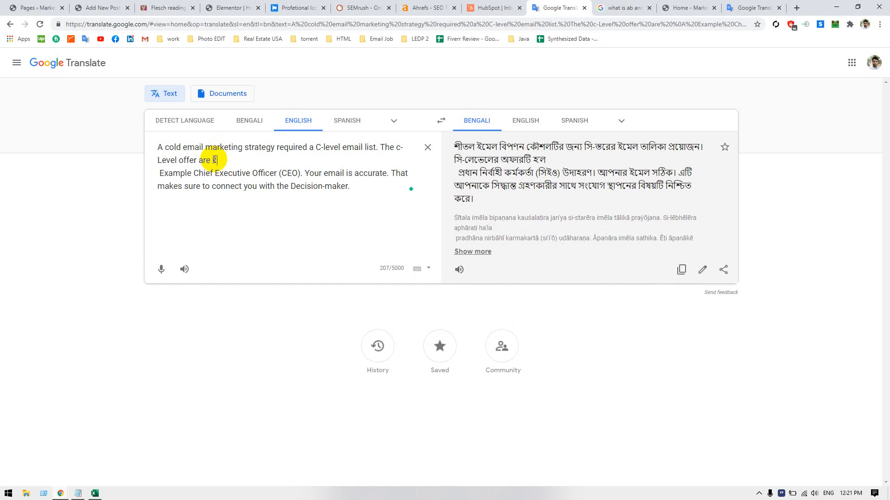
- Continue the c-Level sentence with "key person of organigation"
{"action": "type", "text": "key per"}
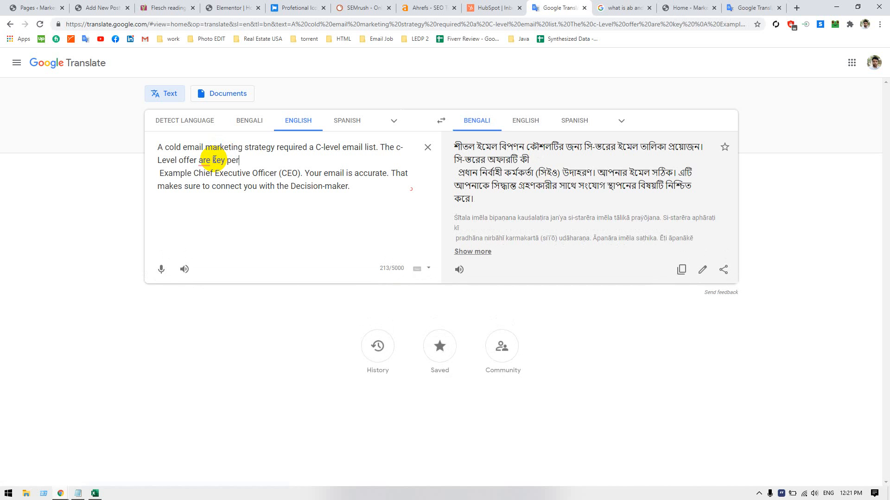
{"action": "type", "text": "son o"}
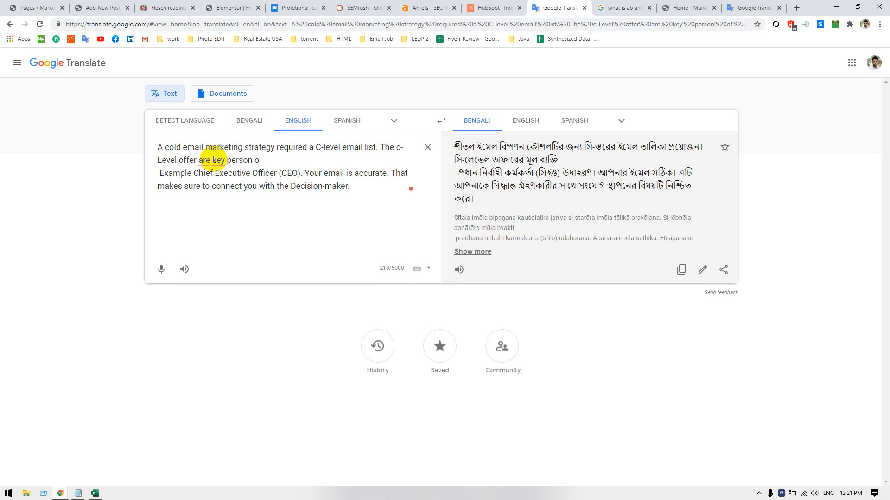
{"action": "key", "text": "BackSpace"}
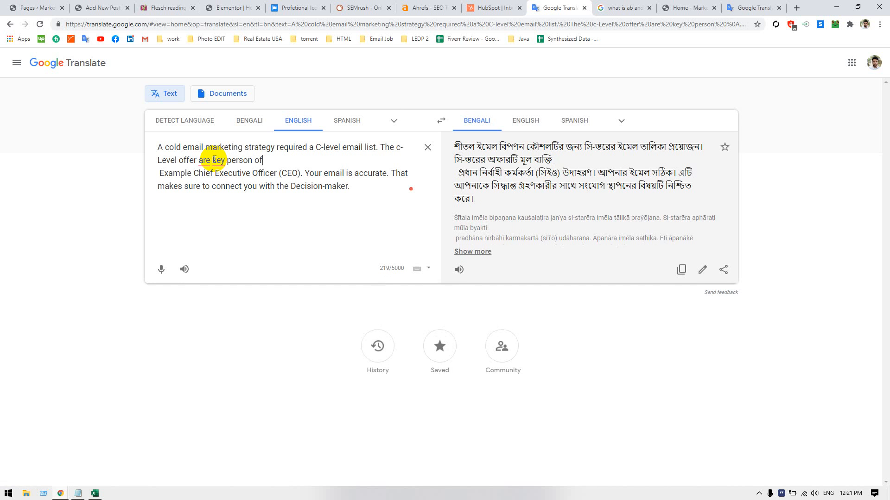
{"action": "type", "text": "or"}
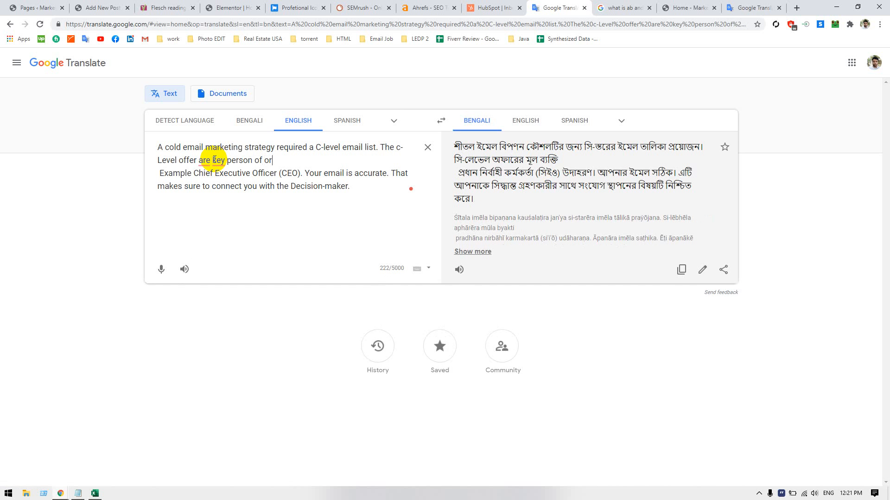
{"action": "type", "text": "gani"}
{"action": "type", "text": "gation"}
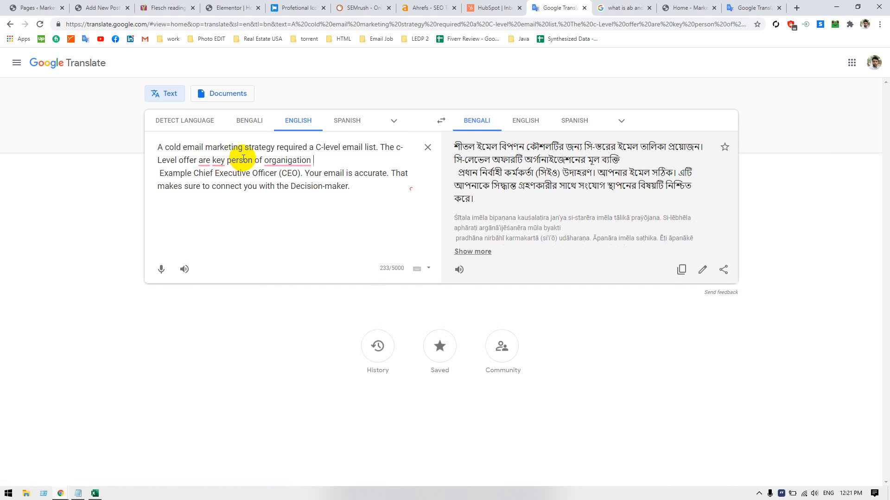
- Accept the suggested corrections "organization", "is", "the key" and "the organization" in the c-Level sentence
{"action": "mouse_move", "coordinate": [278, 159]}
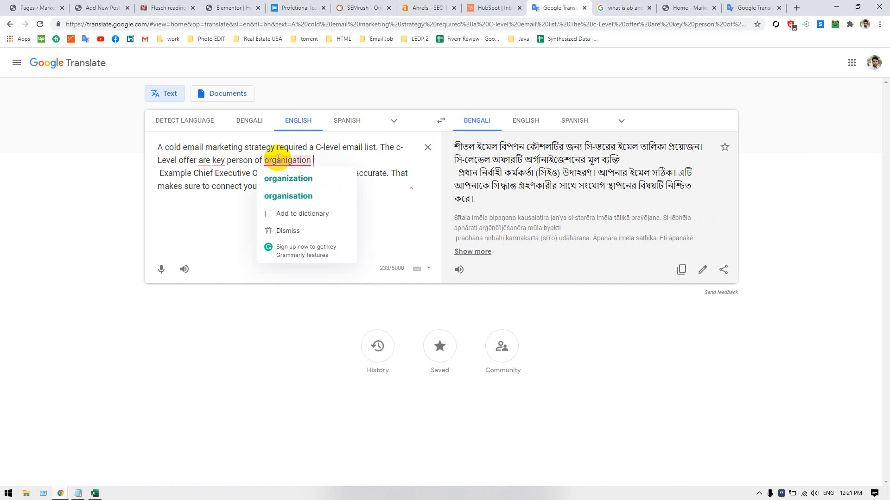
{"action": "left_click", "coordinate": [291, 180]}
{"action": "mouse_move", "coordinate": [204, 160]}
{"action": "left_click", "coordinate": [213, 176]}
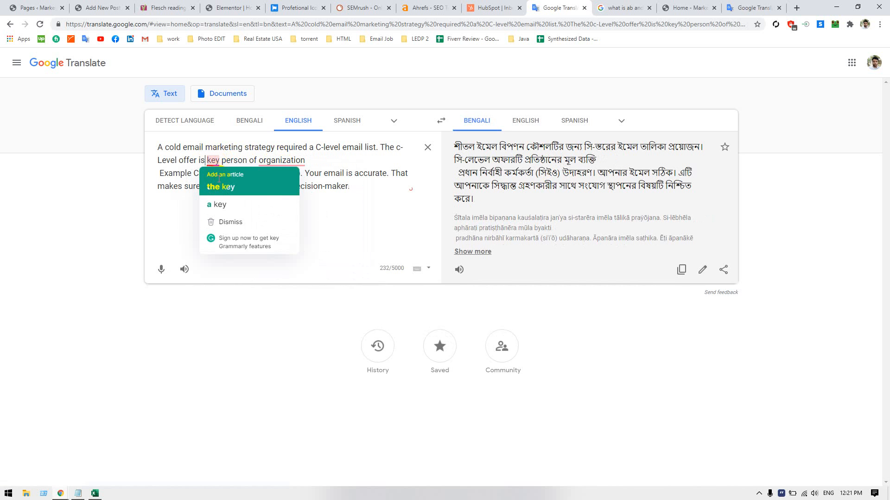
{"action": "left_click", "coordinate": [219, 184]}
{"action": "mouse_move", "coordinate": [304, 161]}
{"action": "left_click", "coordinate": [308, 183]}
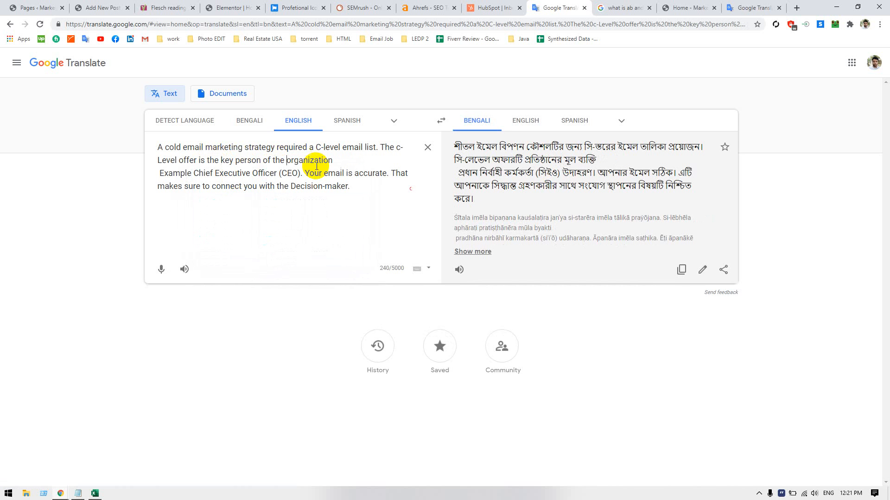
- End the c-Level sentence with a period and begin the following sentence with "C" in quotation marks
{"action": "left_click", "coordinate": [340, 160]}
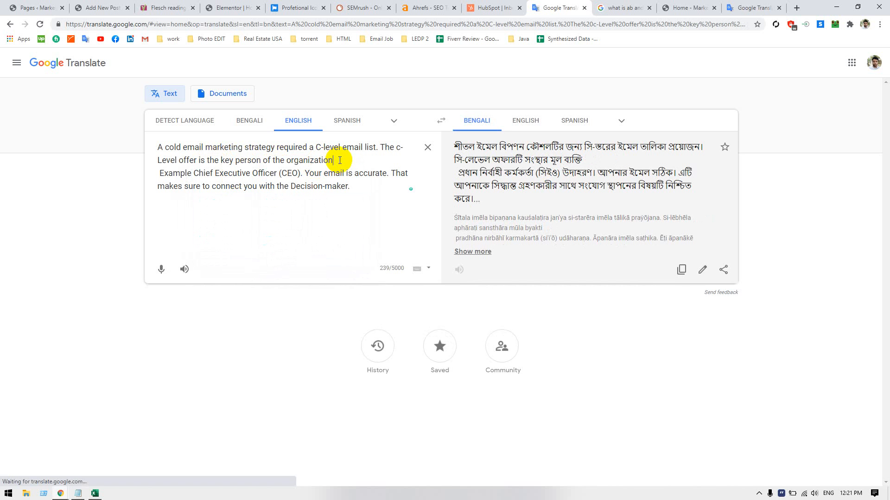
{"action": "type", "text": "."}
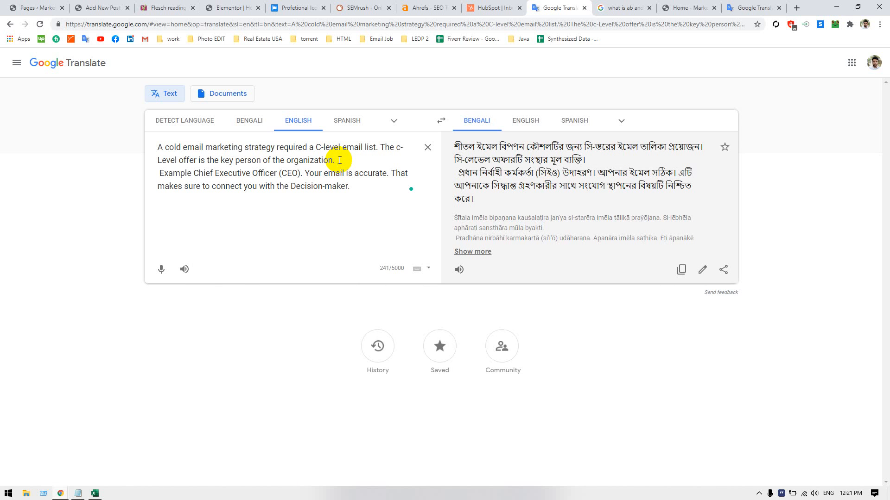
{"action": "type", "text": " \"C\""}
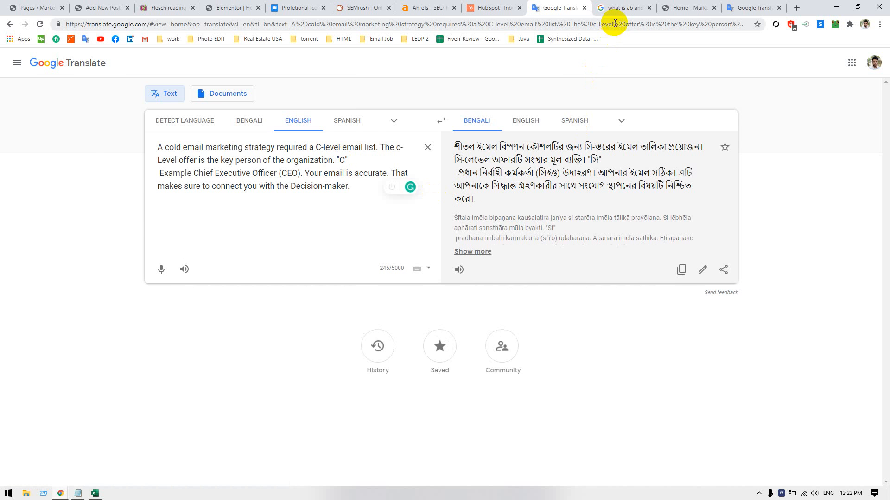
- Copy "stands for “chief.”" from the Google answer into the draft after "C", and remove the space before "Example"
{"action": "left_click", "coordinate": [620, 7]}
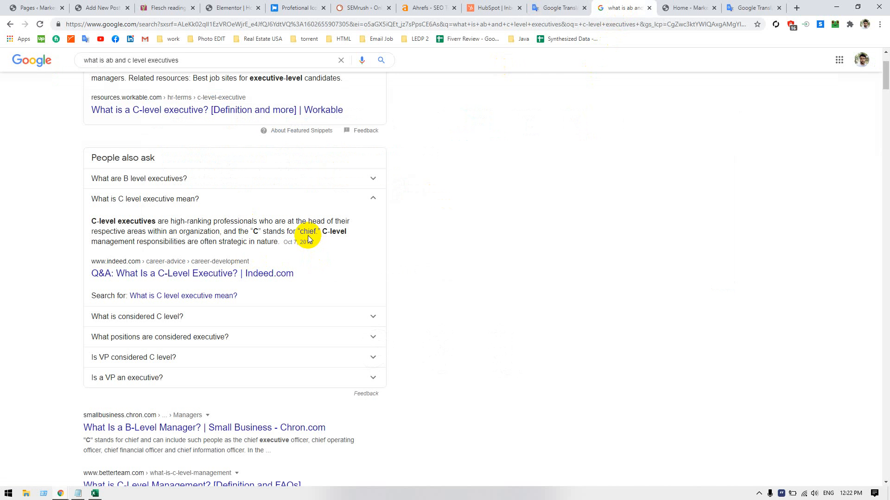
{"action": "left_click_drag", "start_coordinate": [262, 231], "coordinate": [317, 232]}
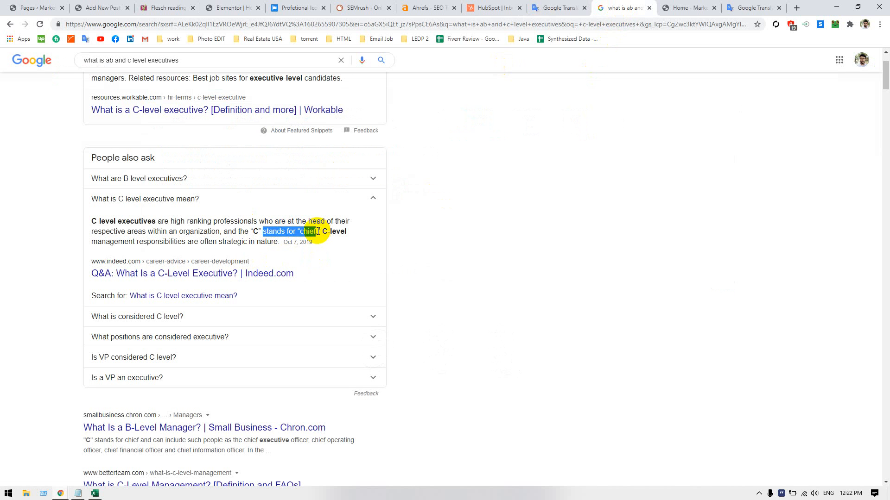
{"action": "left_click", "coordinate": [265, 233]}
{"action": "left_click_drag", "start_coordinate": [263, 231], "coordinate": [319, 231]}
{"action": "left_click", "coordinate": [677, 8]}
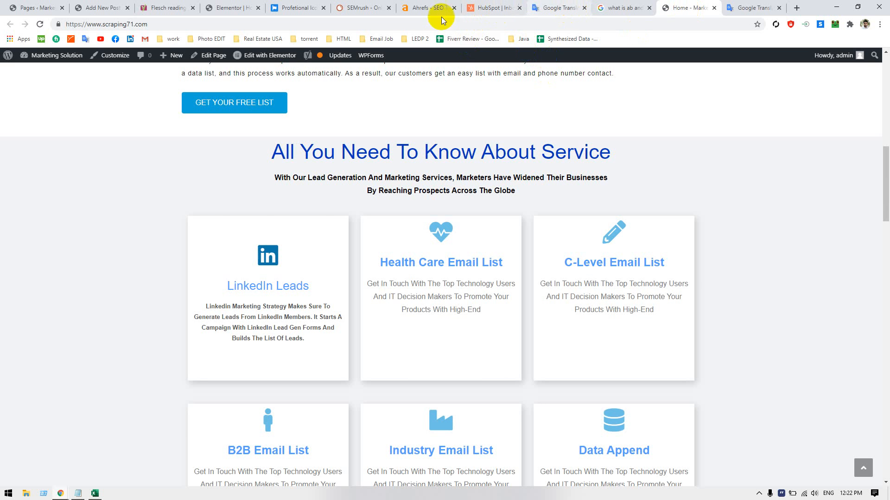
{"action": "left_click", "coordinate": [551, 9]}
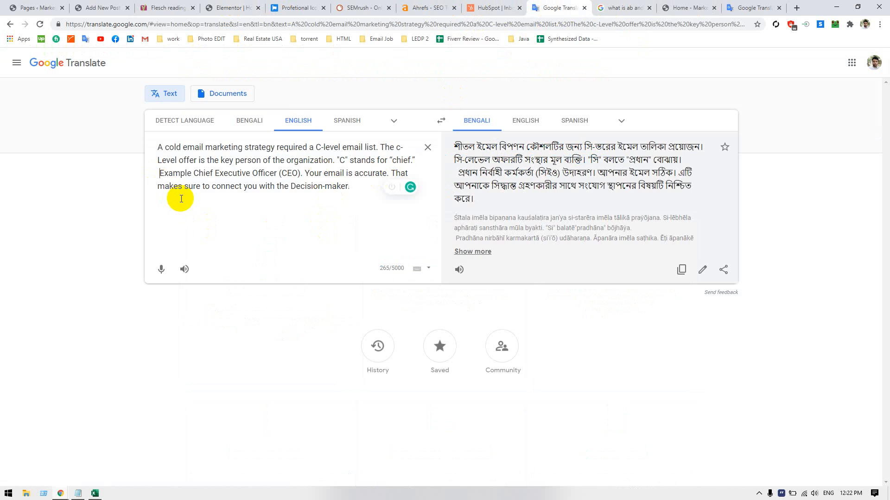
{"action": "key", "text": "BackSpace"}
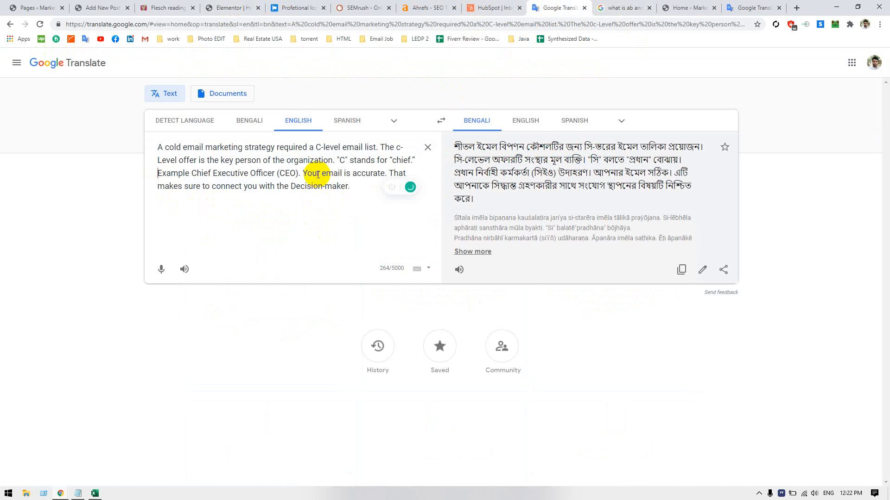
- Delete "Your email is accurate." from the draft and accept the suggested correction "For Example"
{"action": "left_click_drag", "start_coordinate": [303, 173], "coordinate": [368, 170]}
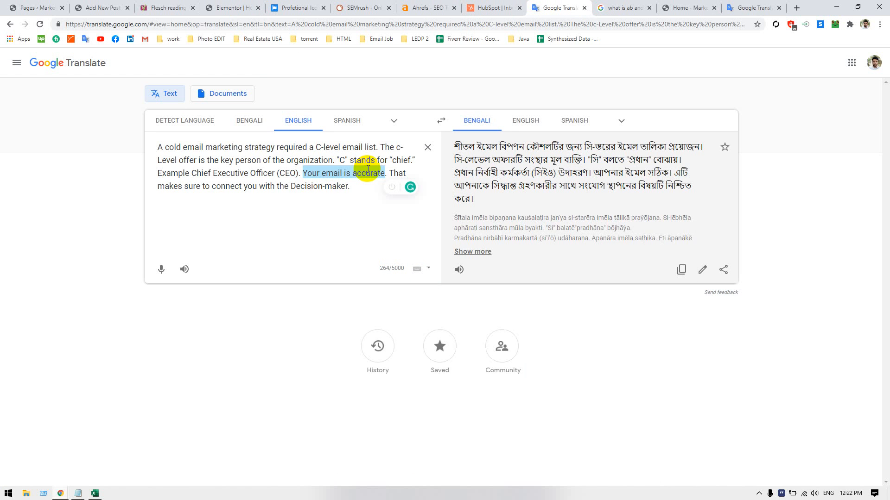
{"action": "key", "text": "BackSpace"}
{"action": "key", "text": "BackSpace"}
{"action": "key", "text": "BackSpace"}
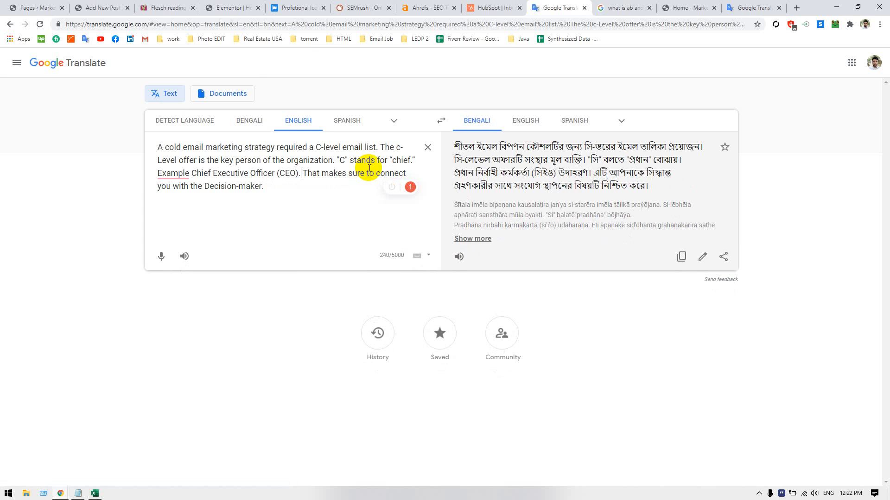
{"action": "mouse_move", "coordinate": [184, 174]}
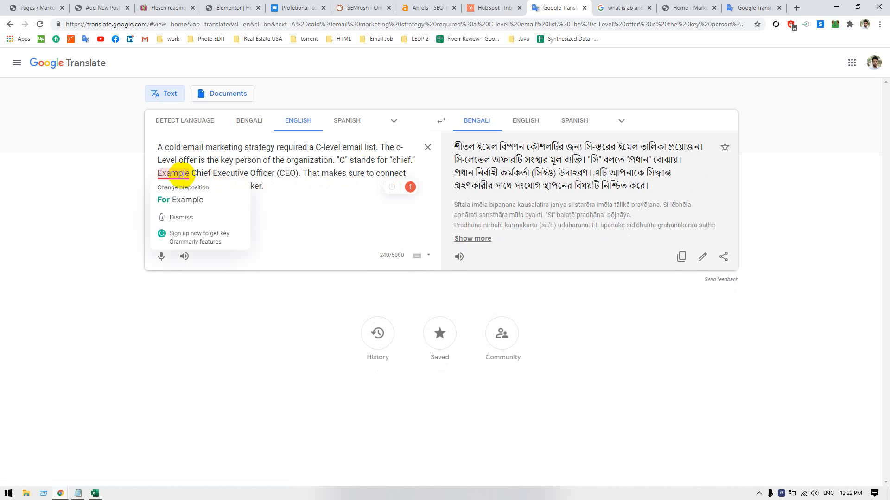
{"action": "left_click", "coordinate": [180, 200]}
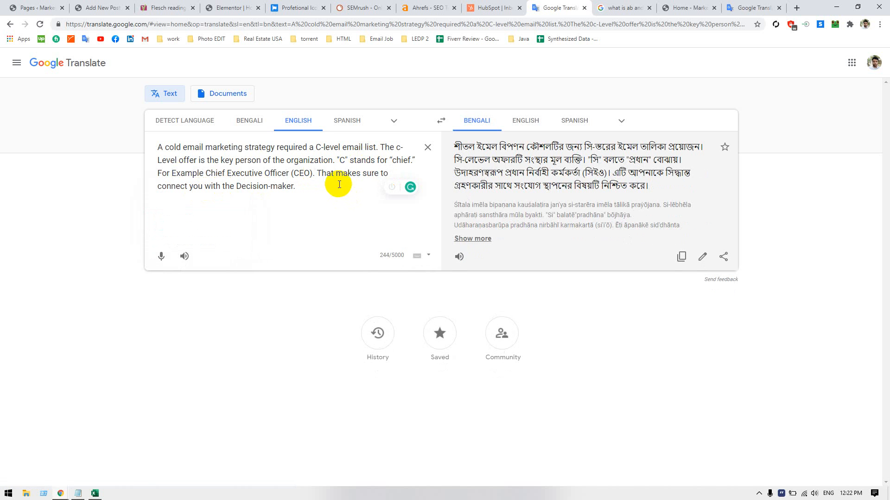
- Insert "We build a contact list and" before "That makes sure to connect you with the Decision-maker."
{"action": "left_click", "coordinate": [316, 173]}
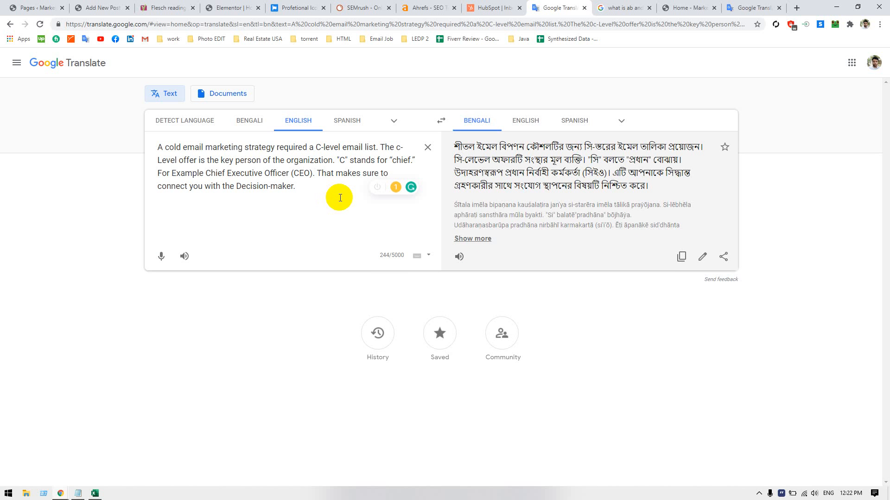
{"action": "type", "text": "We "}
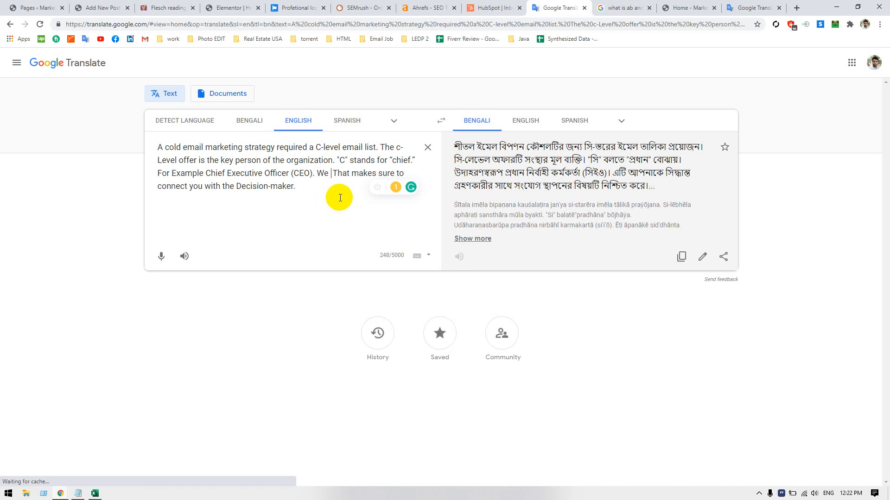
{"action": "type", "text": "build a "}
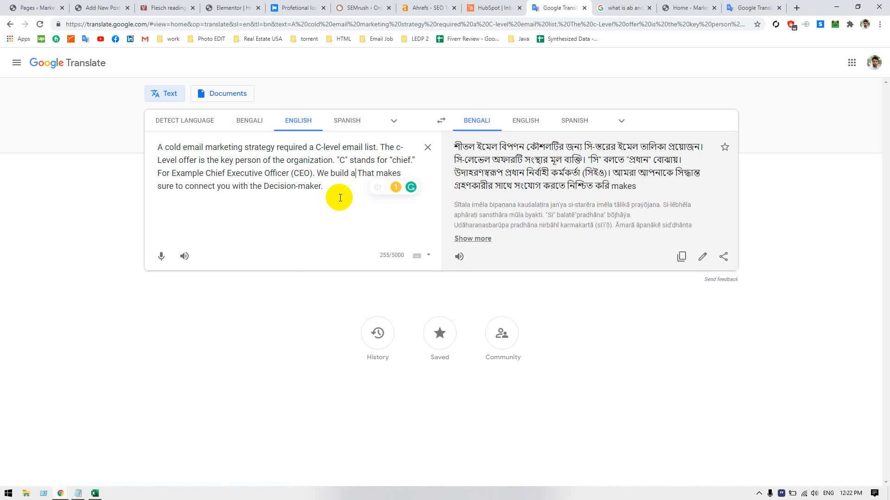
{"action": "type", "text": "conta"}
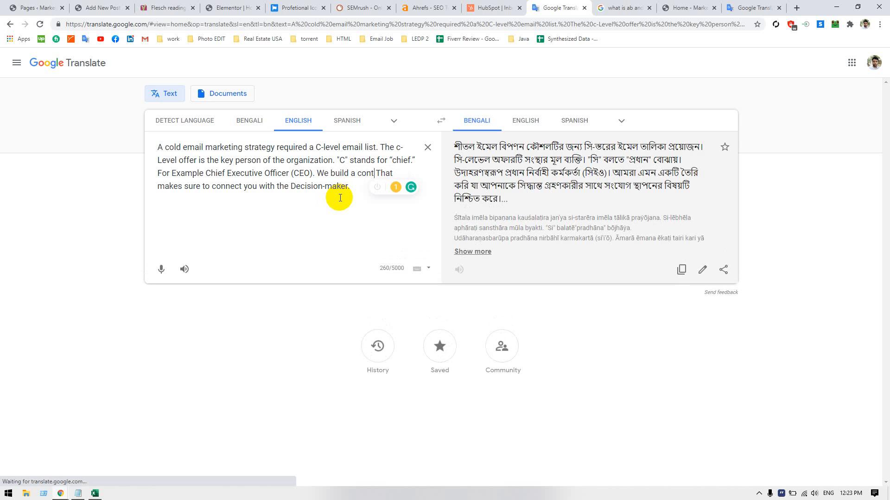
{"action": "type", "text": "ct "}
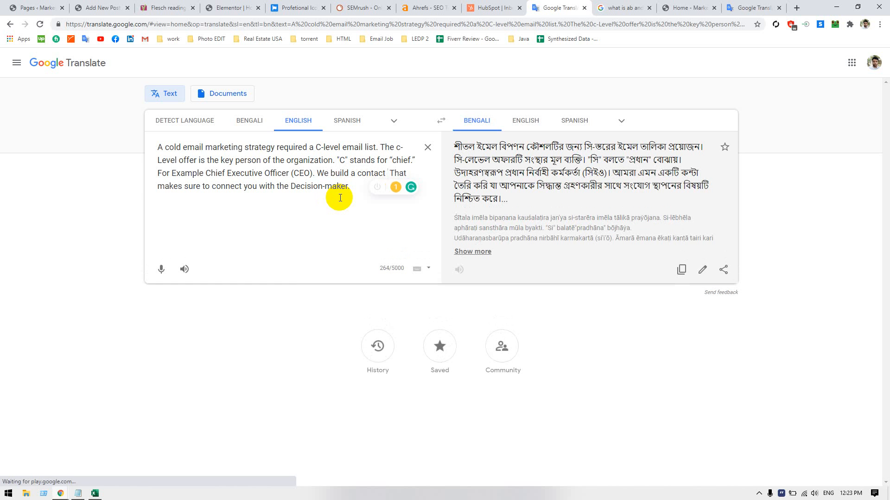
{"action": "type", "text": "list and"}
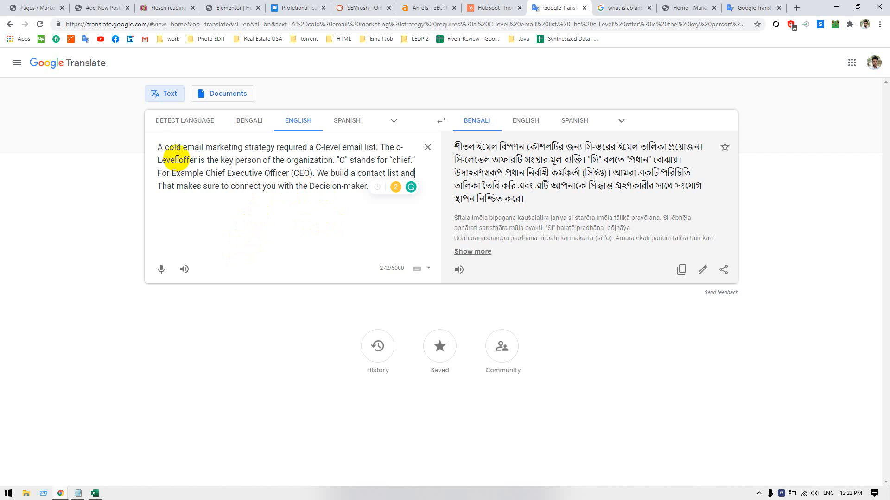
- Copy the whole English draft and replace the paragraph in the WordPress post with it to check readability
{"action": "left_click_drag", "start_coordinate": [154, 145], "coordinate": [452, 187]}
{"action": "key", "text": "ctrl+c"}
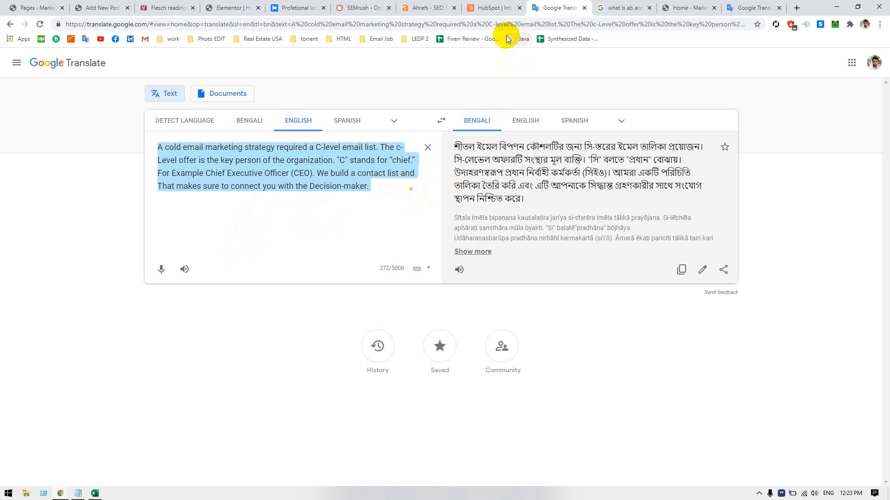
{"action": "left_click", "coordinate": [214, 8]}
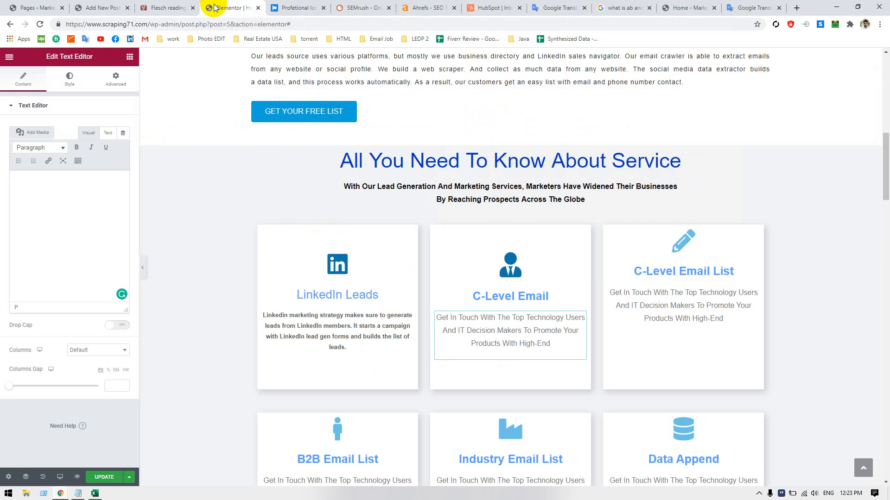
{"action": "left_click", "coordinate": [116, 7]}
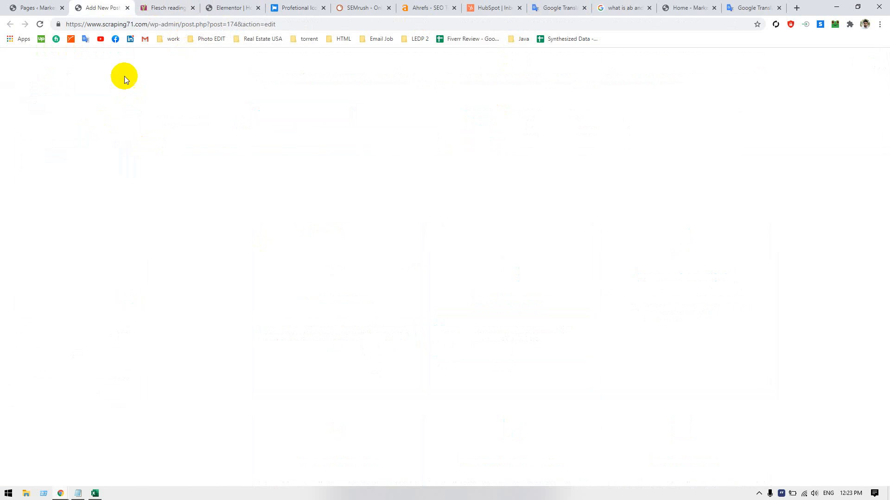
{"action": "left_click", "coordinate": [330, 144]}
{"action": "triple_click", "coordinate": [330, 145]}
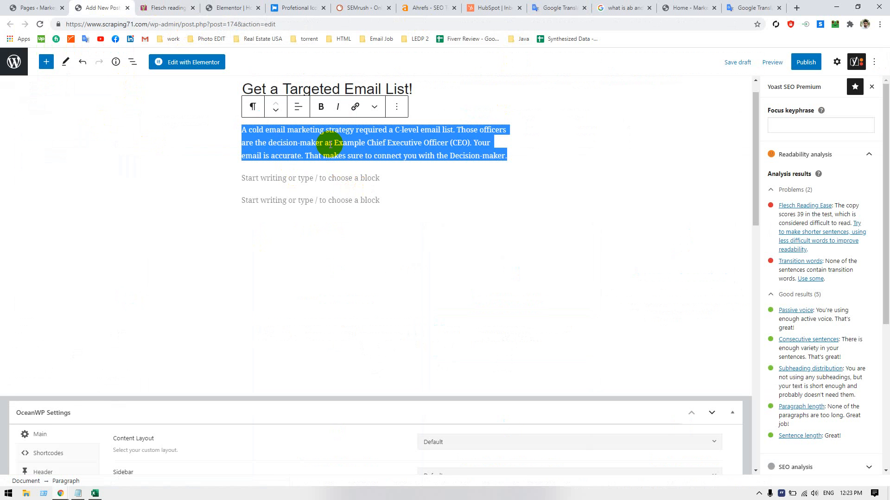
{"action": "key", "text": "ctrl+v"}
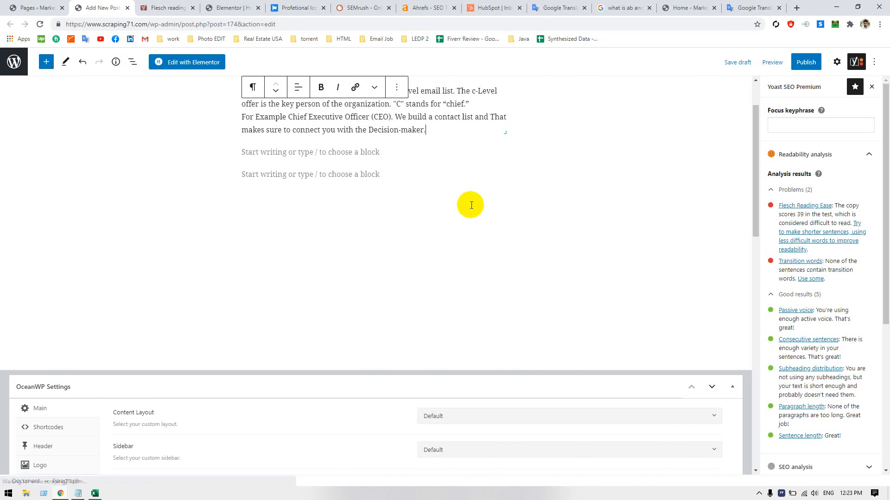
{"action": "left_click", "coordinate": [465, 203]}
{"action": "scroll", "coordinate": [467, 204], "scroll_direction": "up", "scroll_amount": 2}
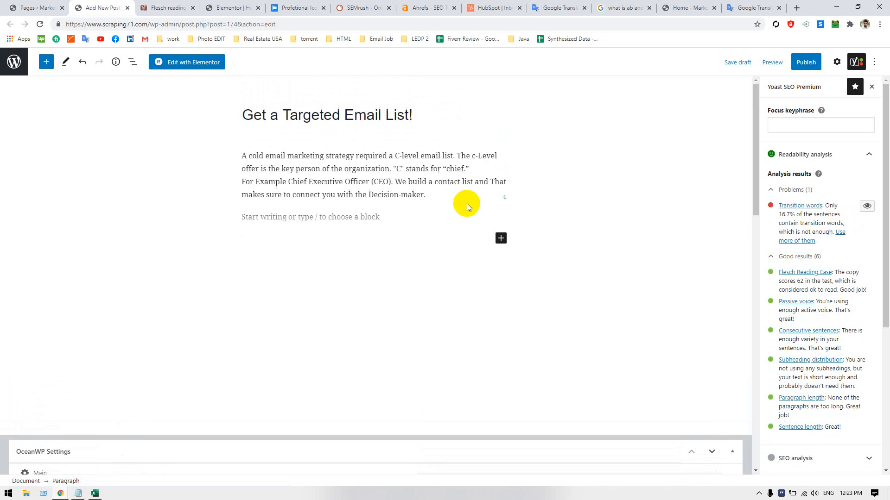
{"action": "left_click", "coordinate": [432, 194]}
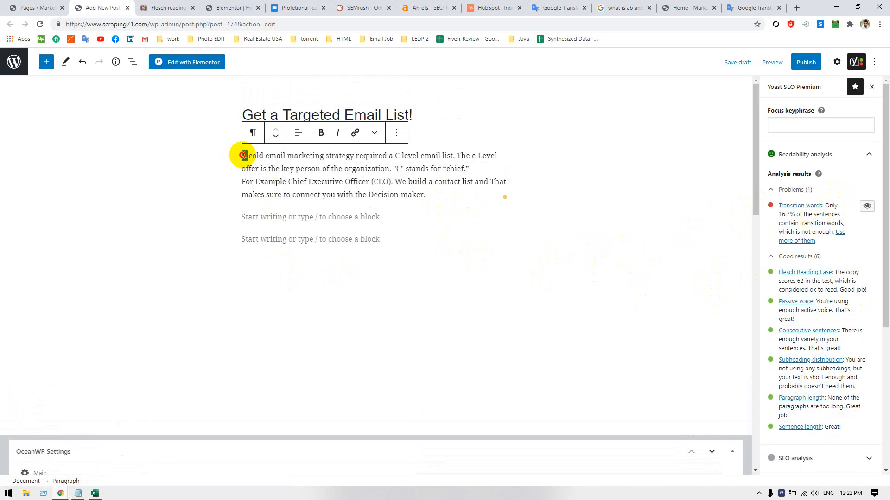
- Copy the checked paragraph into the C-Level Email card's text in Elementor and delete the spacer below it
{"action": "left_click_drag", "start_coordinate": [243, 156], "coordinate": [462, 198]}
{"action": "key", "text": "ctrl+c"}
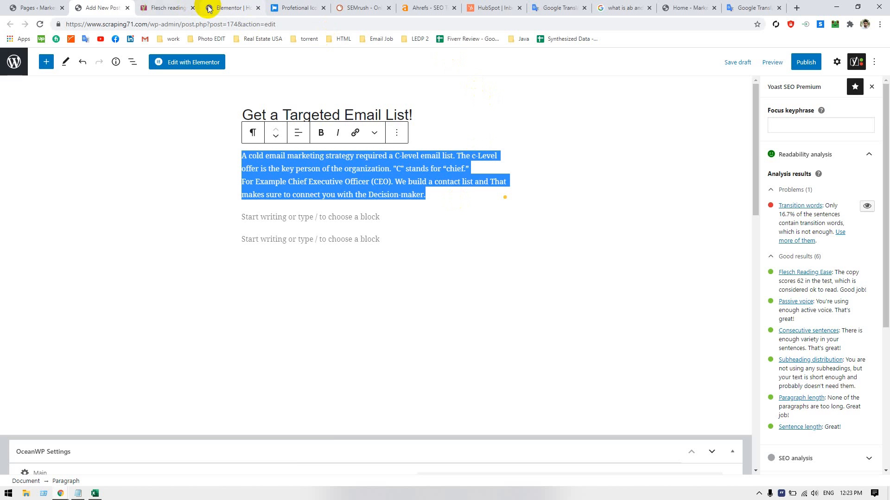
{"action": "left_click", "coordinate": [222, 8]}
{"action": "left_click", "coordinate": [556, 332]}
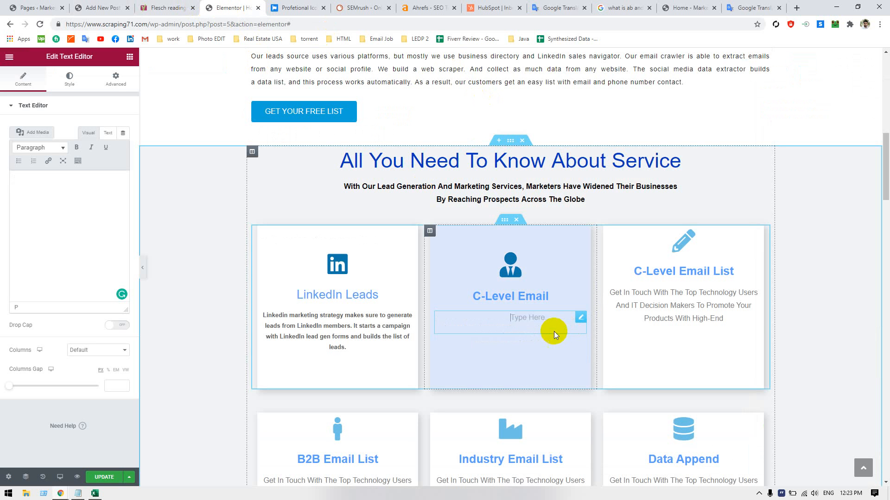
{"action": "left_click", "coordinate": [510, 320]}
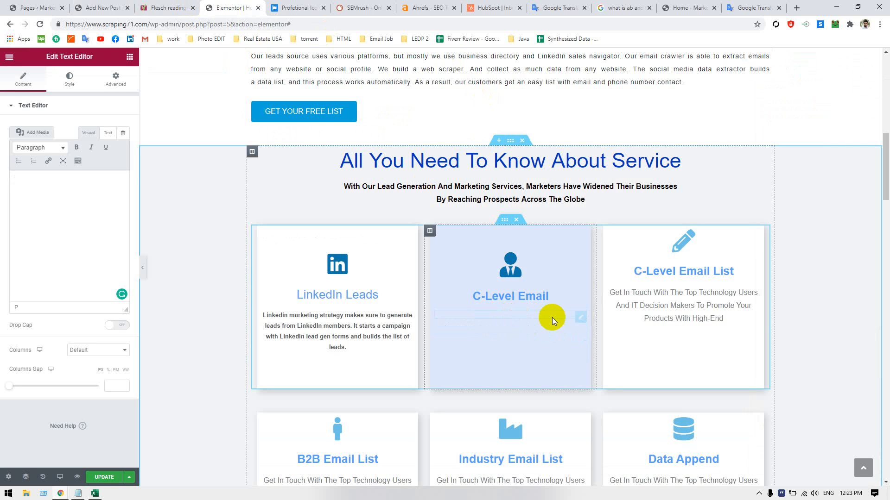
{"action": "left_click_drag", "start_coordinate": [580, 316], "coordinate": [529, 305]}
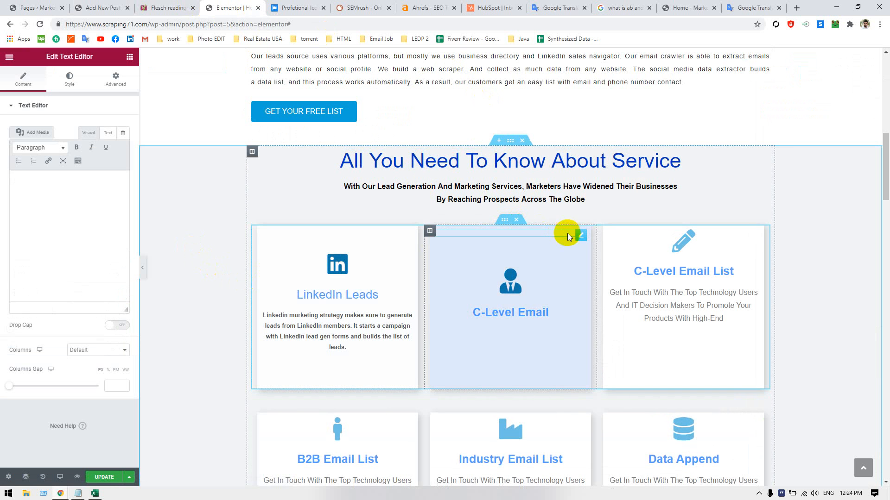
{"action": "left_click_drag", "start_coordinate": [578, 234], "coordinate": [474, 311]}
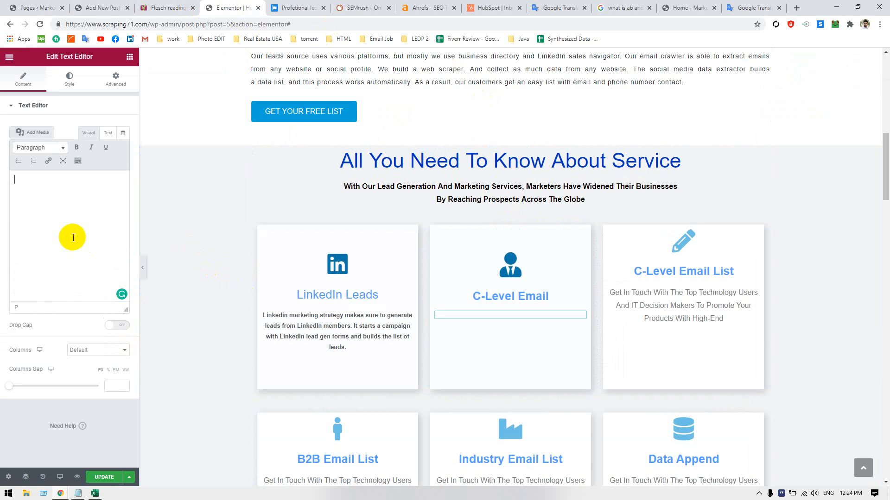
{"action": "key", "text": "ctrl+v"}
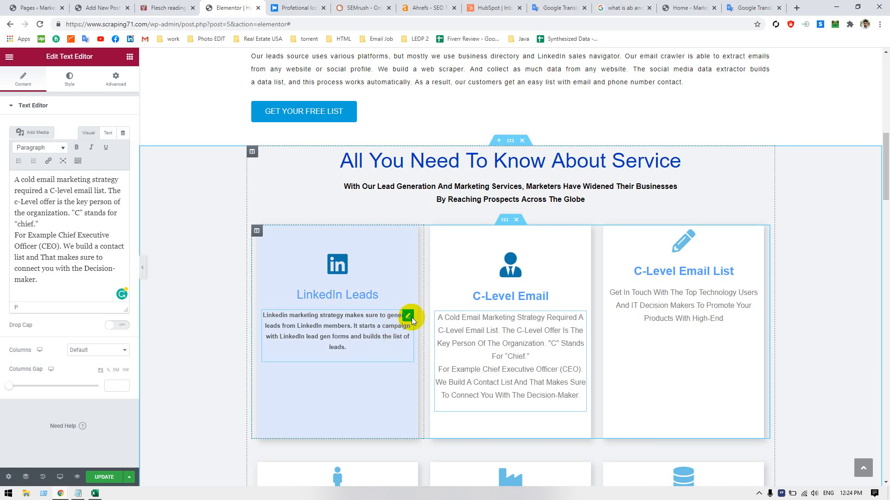
{"action": "right_click", "coordinate": [583, 427]}
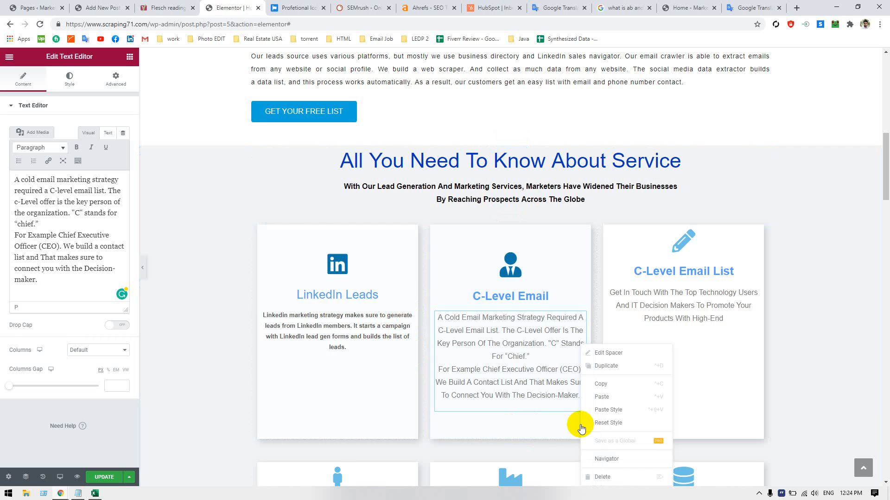
{"action": "left_click", "coordinate": [604, 477]}
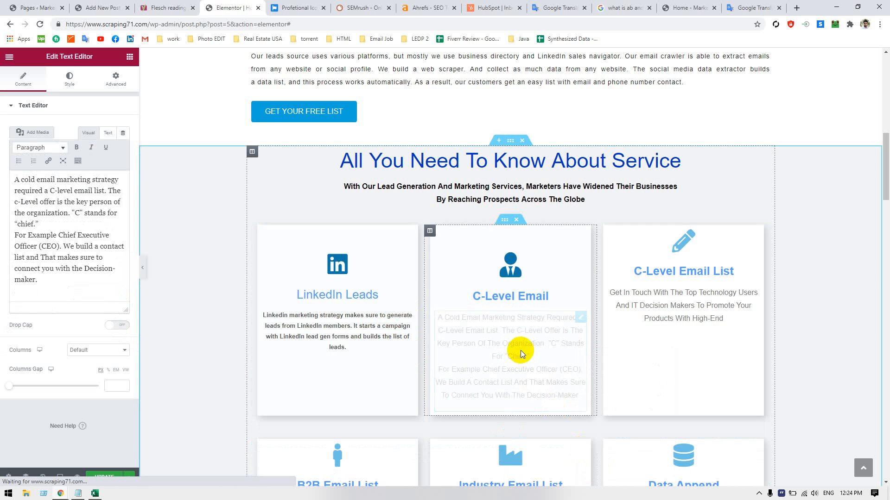
- Set the C-Level Email card text's font size to 12 px in its typography style
{"action": "left_click", "coordinate": [70, 78]}
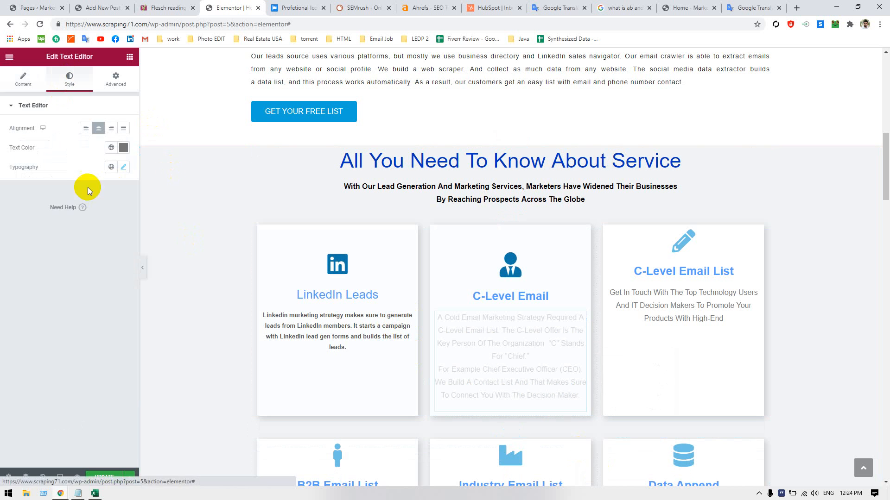
{"action": "left_click", "coordinate": [124, 167]}
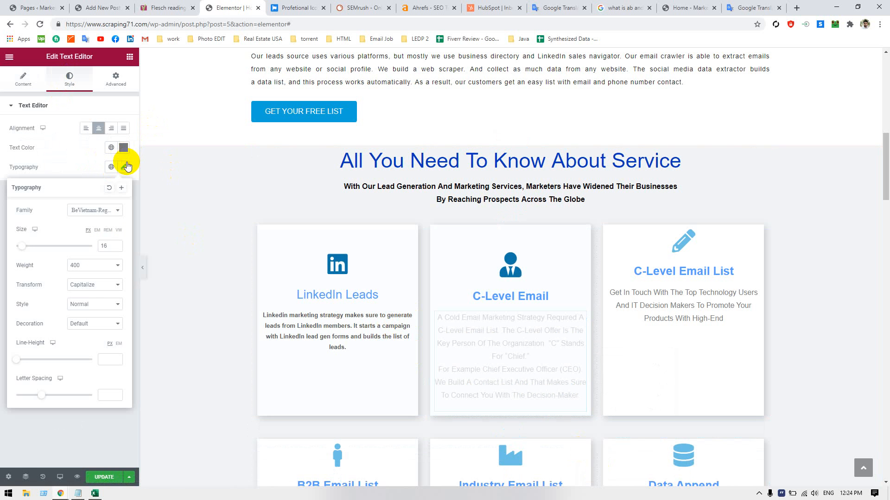
{"action": "left_click", "coordinate": [116, 248]}
{"action": "left_click", "coordinate": [116, 248]}
{"action": "left_click", "coordinate": [116, 248]}
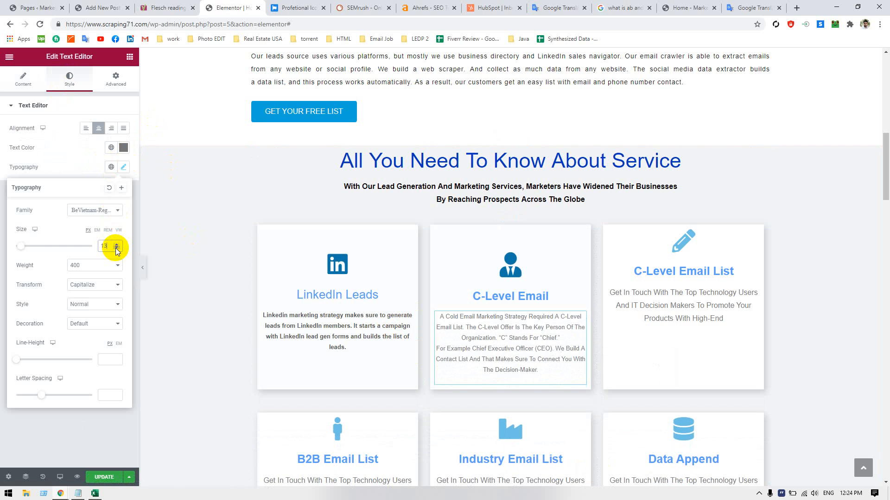
{"action": "left_click", "coordinate": [116, 248]}
{"action": "left_click", "coordinate": [116, 249]}
{"action": "left_click", "coordinate": [116, 245]}
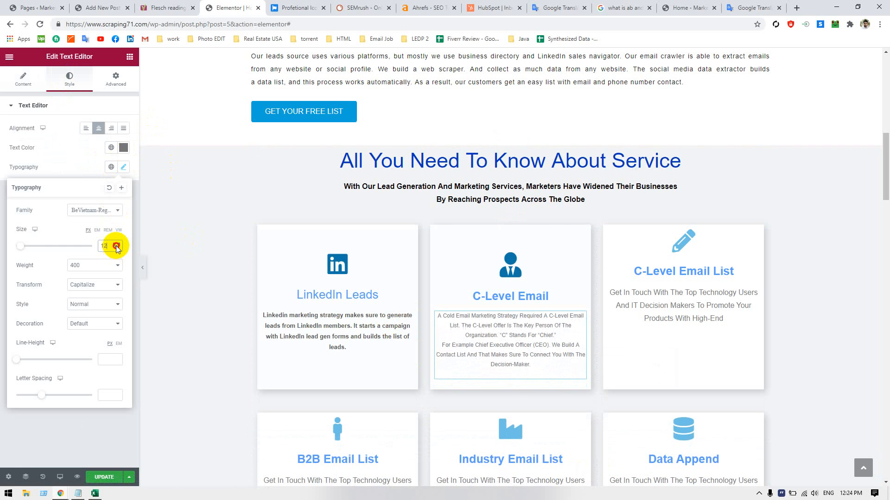
- Check the typography settings of the LinkedIn Leads card's text for comparison
{"action": "left_click", "coordinate": [351, 332]}
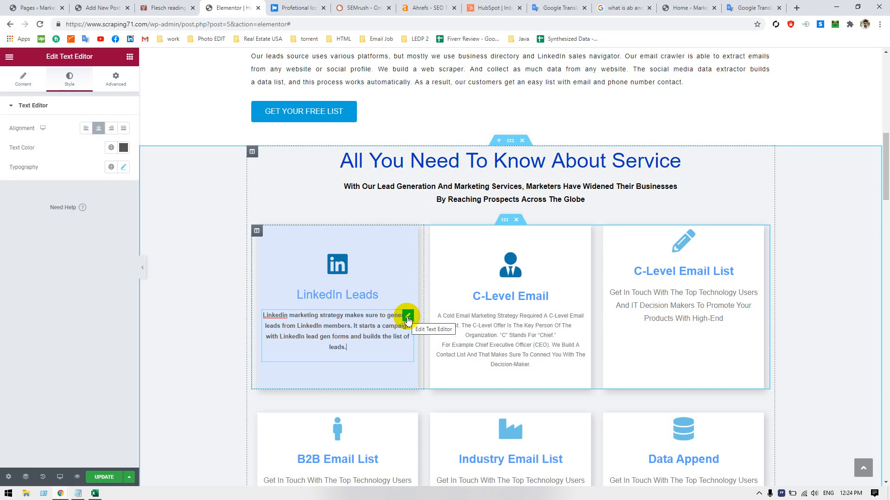
{"action": "mouse_move", "coordinate": [406, 315]}
{"action": "left_mouse_down"}
{"action": "mouse_move", "coordinate": [213, 271]}
{"action": "mouse_move", "coordinate": [120, 168]}
{"action": "left_mouse_up"}
{"action": "left_click", "coordinate": [123, 167]}
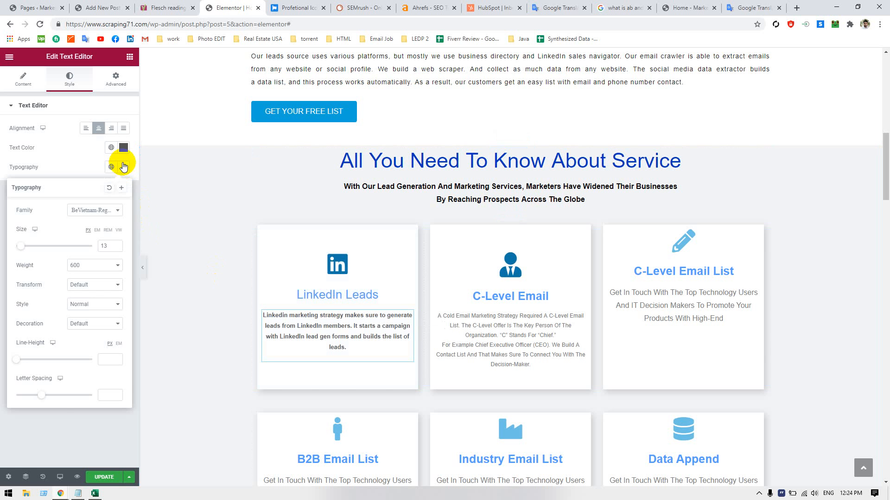
{"action": "left_click", "coordinate": [124, 167]}
- Set the C-Level Email card text's font size to 13 px, try left alignment, and restore center alignment
{"action": "left_click", "coordinate": [492, 325]}
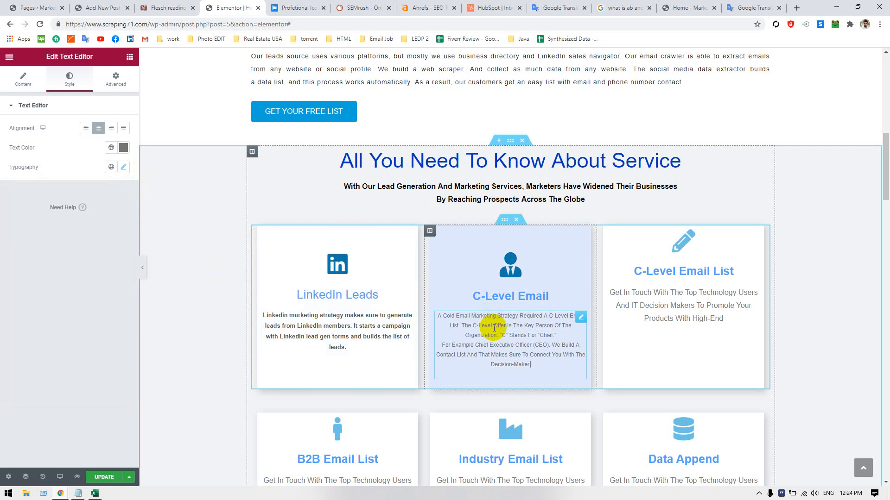
{"action": "left_click", "coordinate": [124, 167]}
{"action": "left_click", "coordinate": [116, 244]}
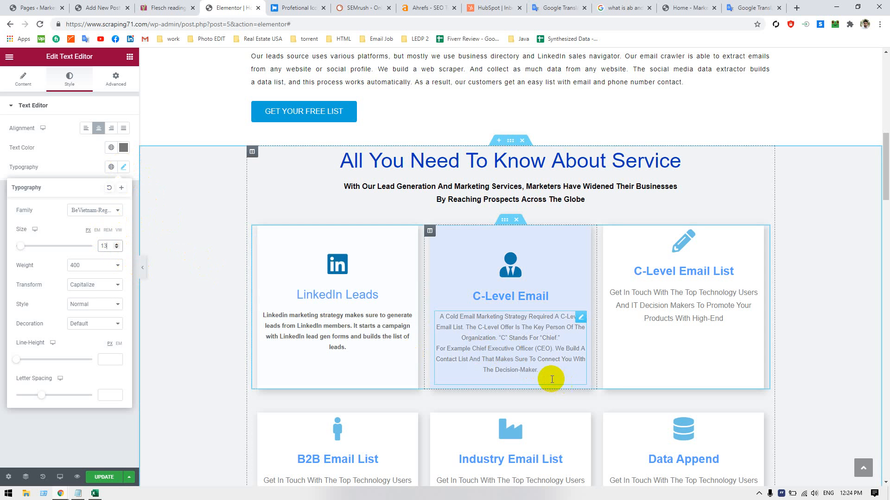
{"action": "left_click", "coordinate": [87, 128]}
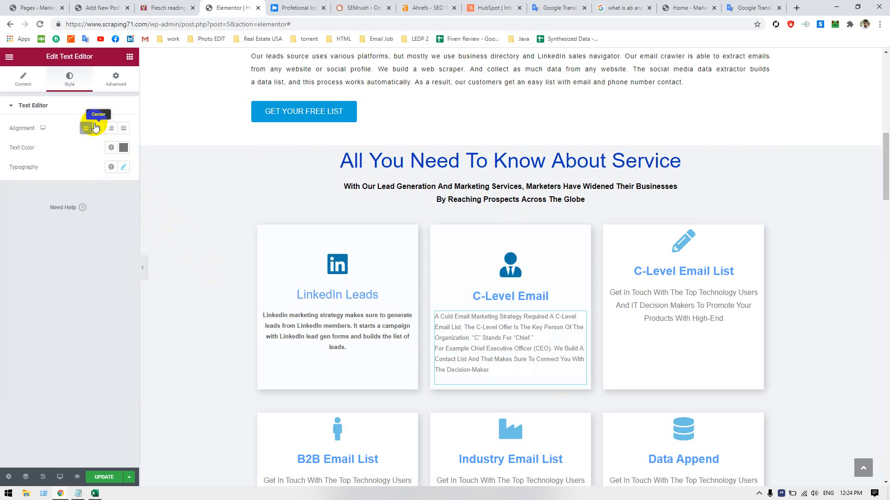
{"action": "left_click", "coordinate": [96, 127]}
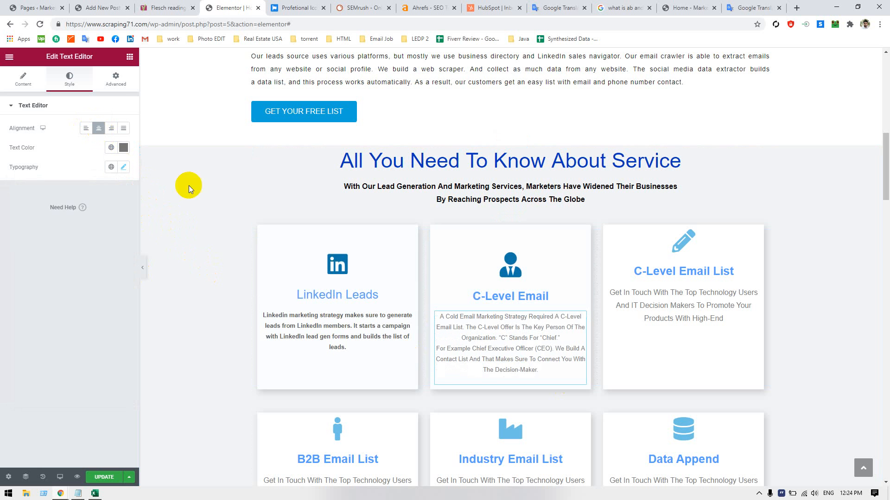
- Copy the text color code from the LinkedIn Leads card's description text
{"action": "left_click", "coordinate": [581, 237]}
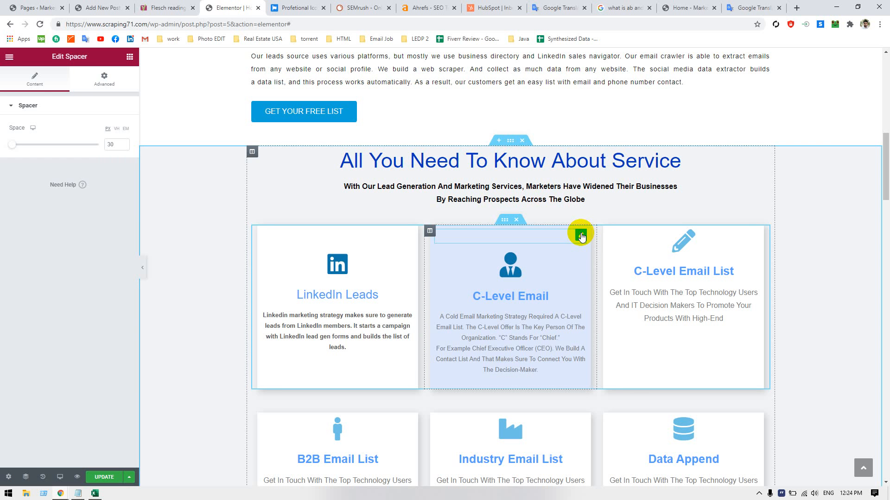
{"action": "left_click", "coordinate": [515, 369]}
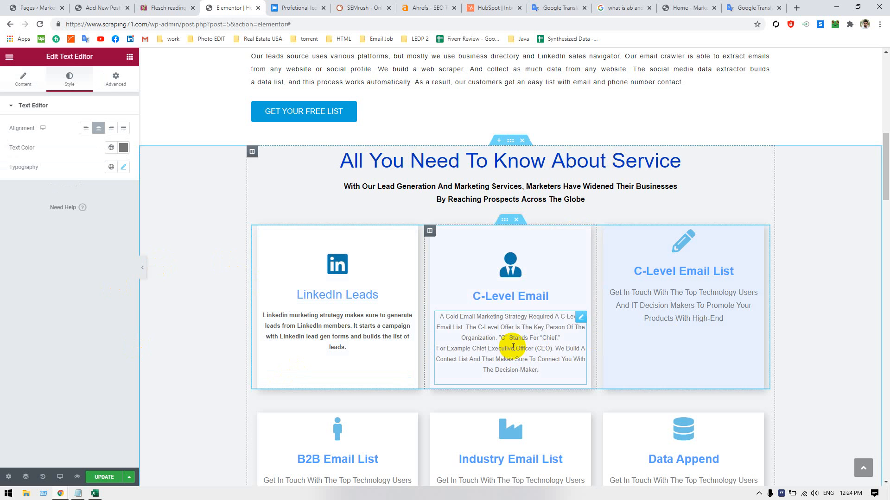
{"action": "left_click", "coordinate": [498, 348]}
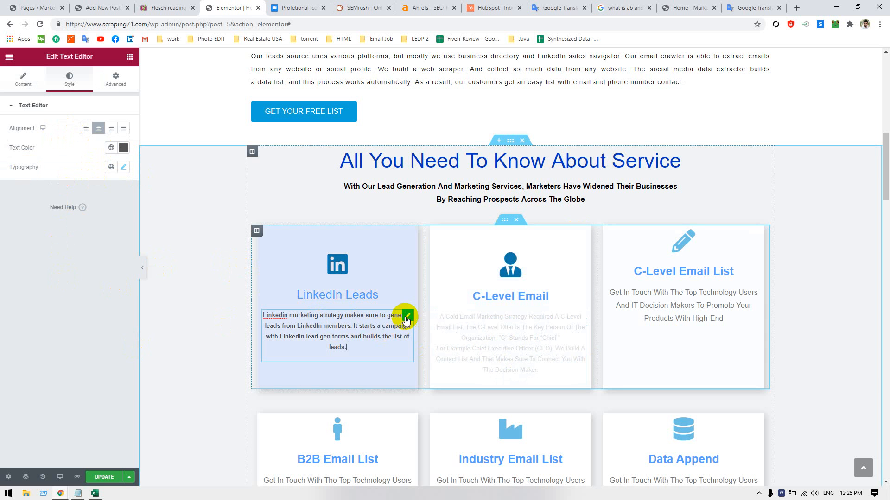
{"action": "left_click", "coordinate": [408, 316]}
{"action": "left_click", "coordinate": [123, 148]}
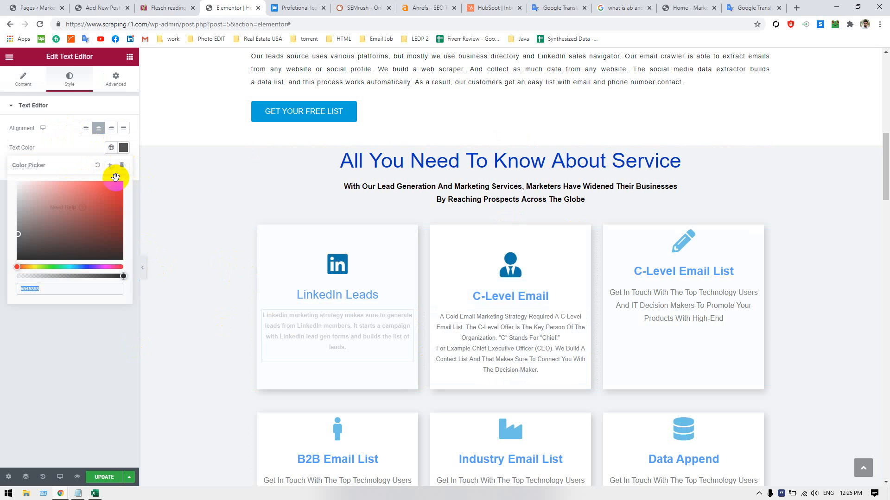
{"action": "triple_click", "coordinate": [51, 289]}
{"action": "key", "text": "ctrl+c"}
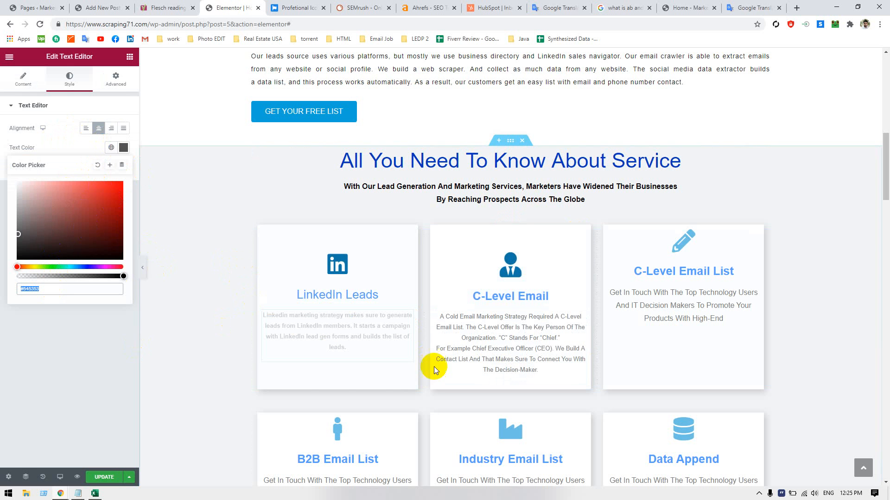
- Apply the copied LinkedIn Leads text color to the C-Level Email card's description text
{"action": "left_click", "coordinate": [495, 322]}
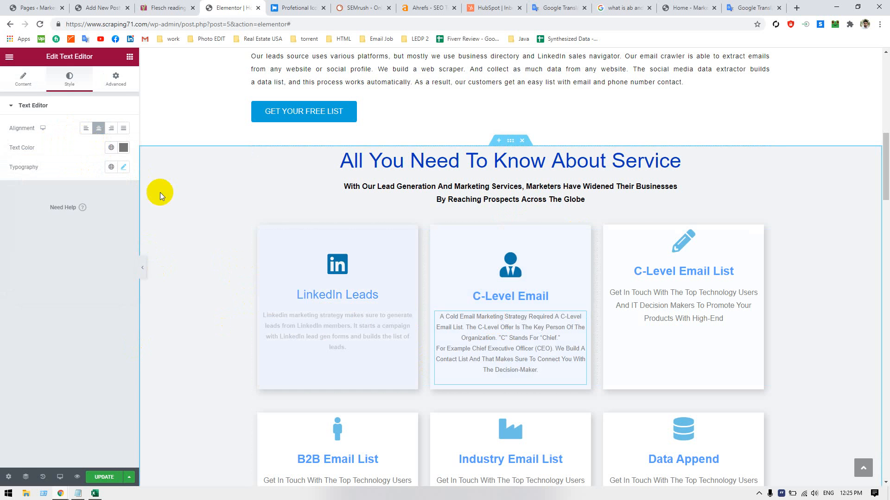
{"action": "left_click", "coordinate": [124, 147]}
{"action": "triple_click", "coordinate": [52, 289]}
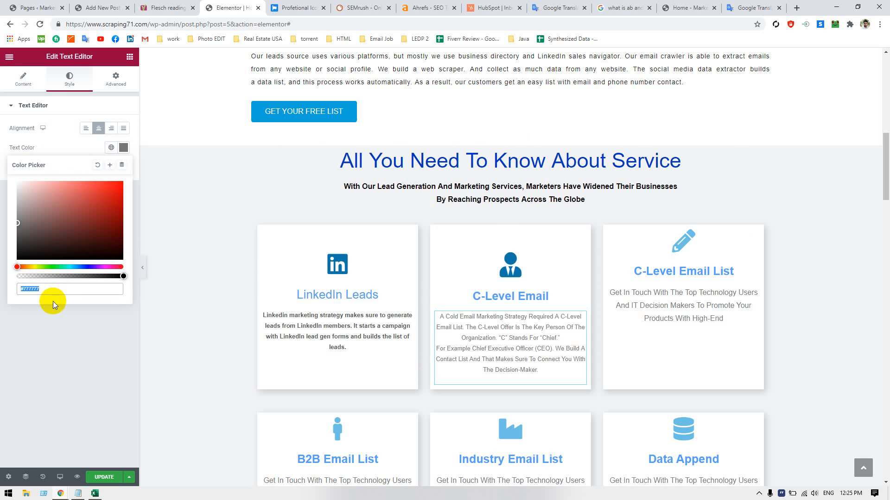
{"action": "key", "text": "ctrl+v"}
{"action": "left_click", "coordinate": [76, 345]}
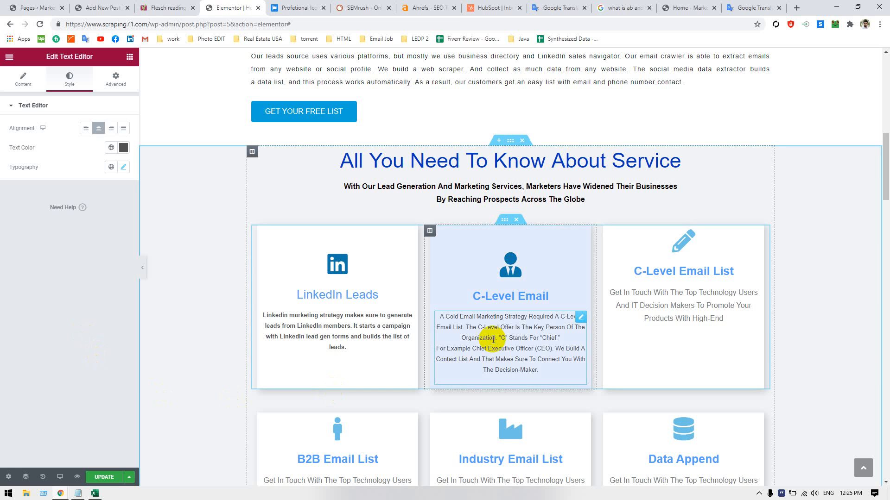
- Retitle the C-Level Email List card in the first row as "Data Entry"
{"action": "scroll", "coordinate": [649, 255], "scroll_direction": "down", "scroll_amount": 7}
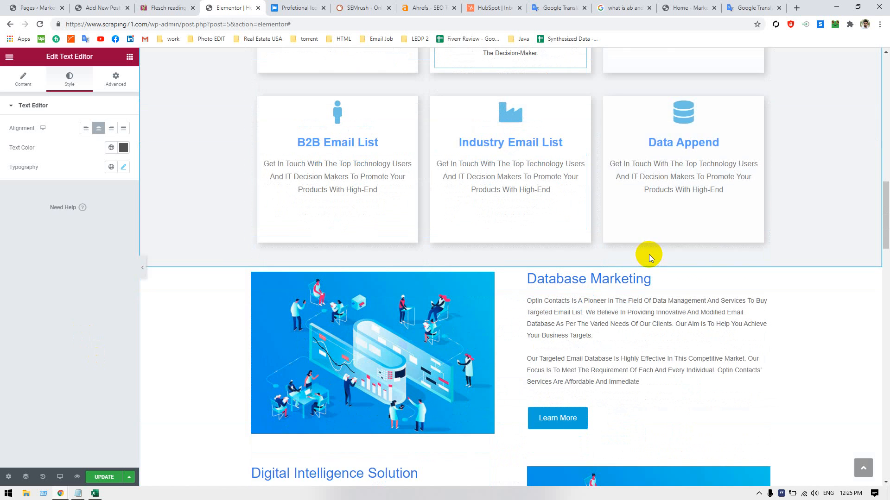
{"action": "scroll", "coordinate": [649, 254], "scroll_direction": "up", "scroll_amount": 3}
{"action": "scroll", "coordinate": [649, 255], "scroll_direction": "up", "scroll_amount": 4}
{"action": "scroll", "coordinate": [641, 256], "scroll_direction": "down", "scroll_amount": 1}
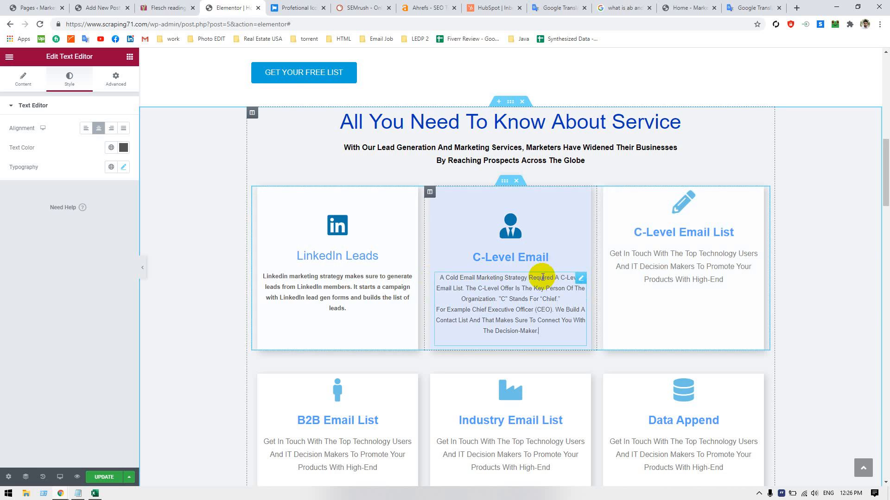
{"action": "scroll", "coordinate": [592, 286], "scroll_direction": "down", "scroll_amount": 1}
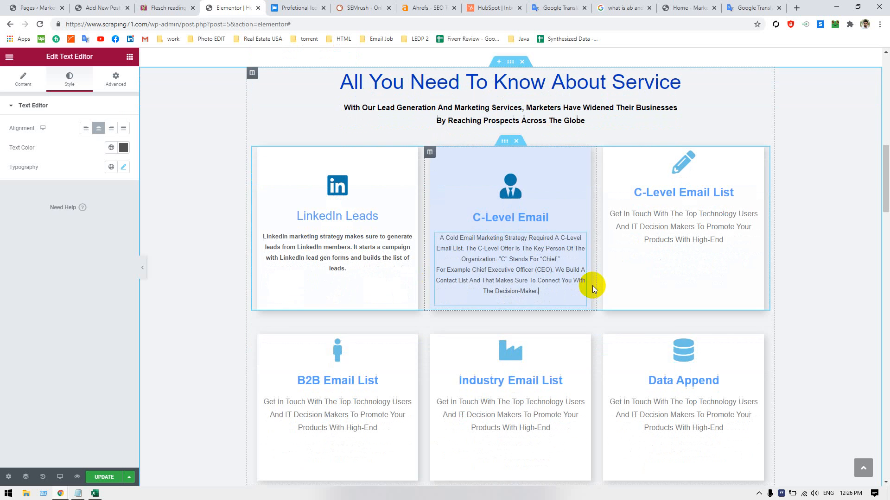
{"action": "left_click", "coordinate": [672, 185]}
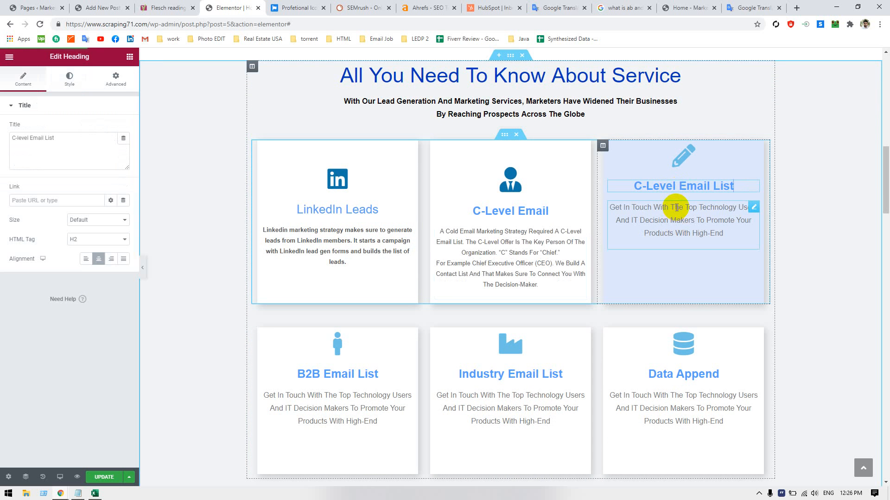
{"action": "left_click", "coordinate": [724, 188]}
{"action": "left_click_drag", "start_coordinate": [724, 188], "coordinate": [638, 190]}
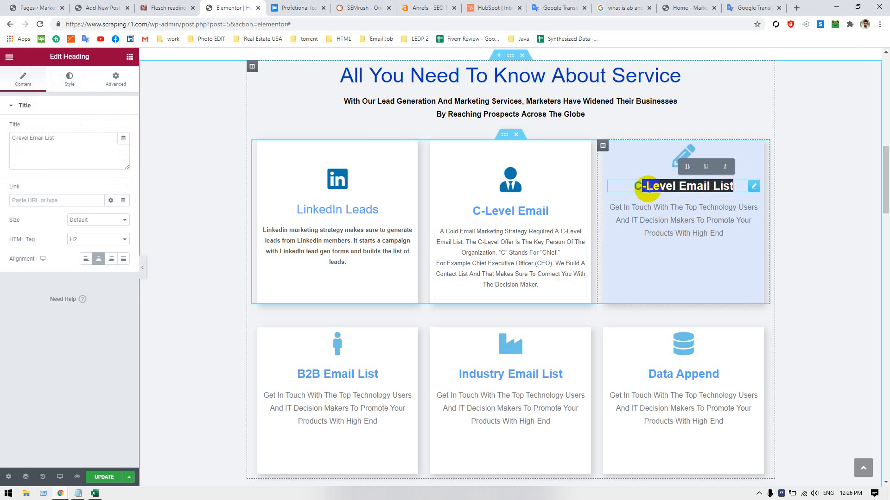
{"action": "left_click", "coordinate": [660, 188]}
{"action": "left_click", "coordinate": [710, 205]}
{"action": "left_click", "coordinate": [715, 188]}
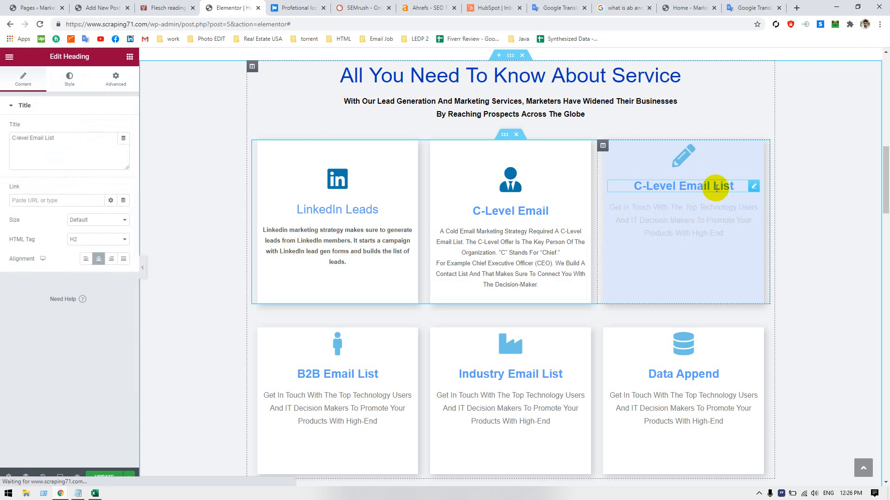
{"action": "triple_click", "coordinate": [53, 144]}
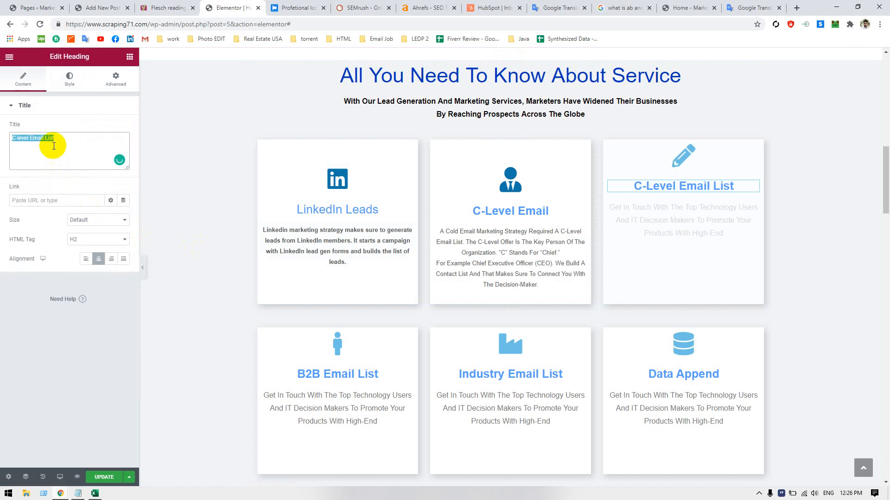
{"action": "key", "text": "BackSpace"}
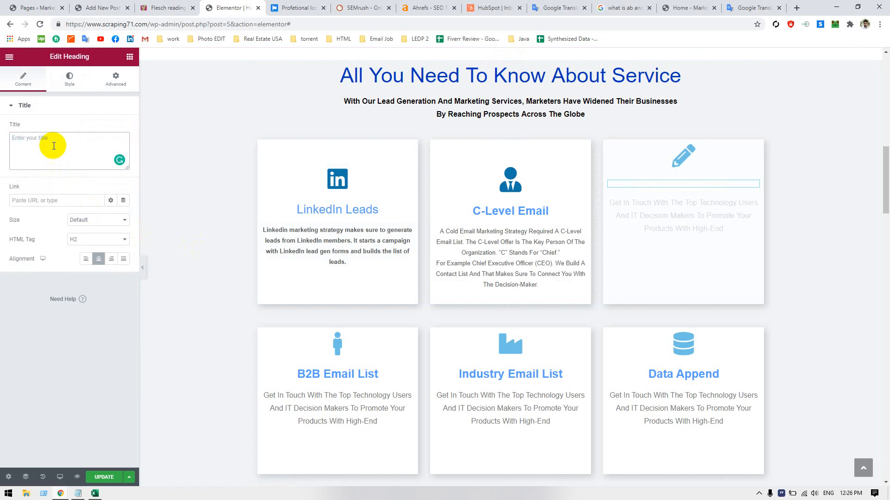
{"action": "type", "text": "Data"}
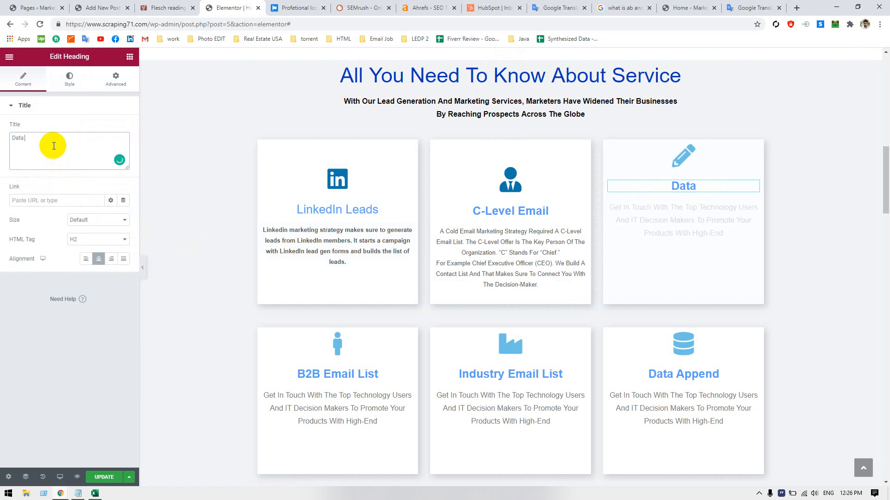
{"action": "type", "text": " Entry"}
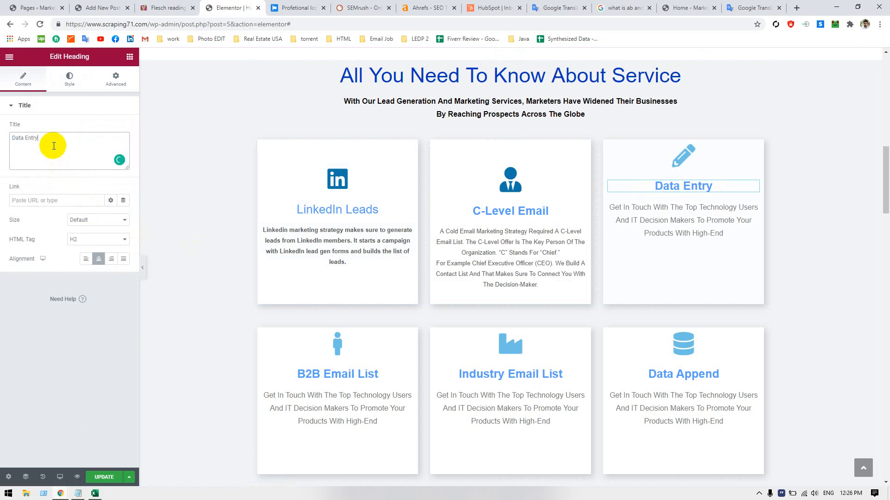
- Retitle the Industry Email List card in the second row as "Data Scraping"
{"action": "left_click", "coordinate": [357, 370]}
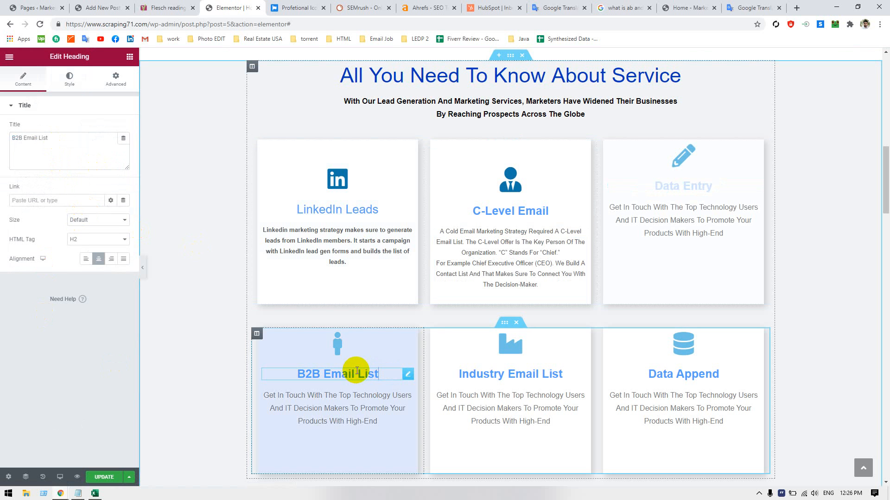
{"action": "left_click", "coordinate": [491, 374]}
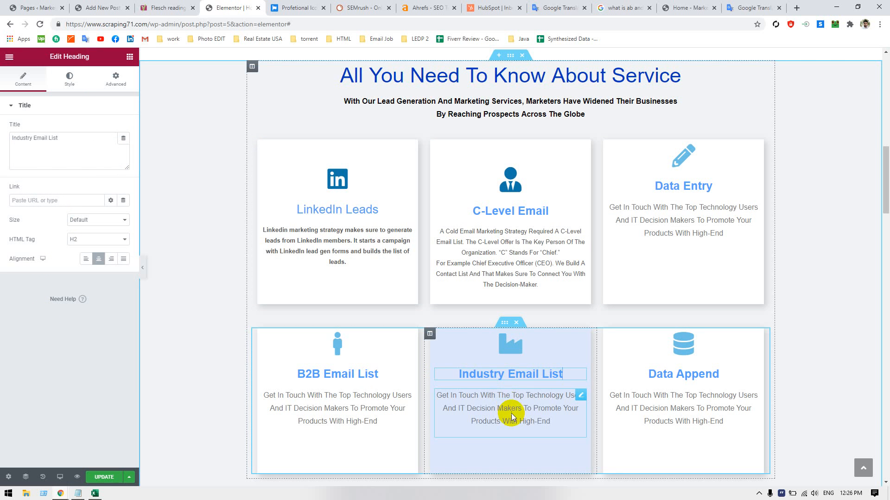
{"action": "triple_click", "coordinate": [514, 373]}
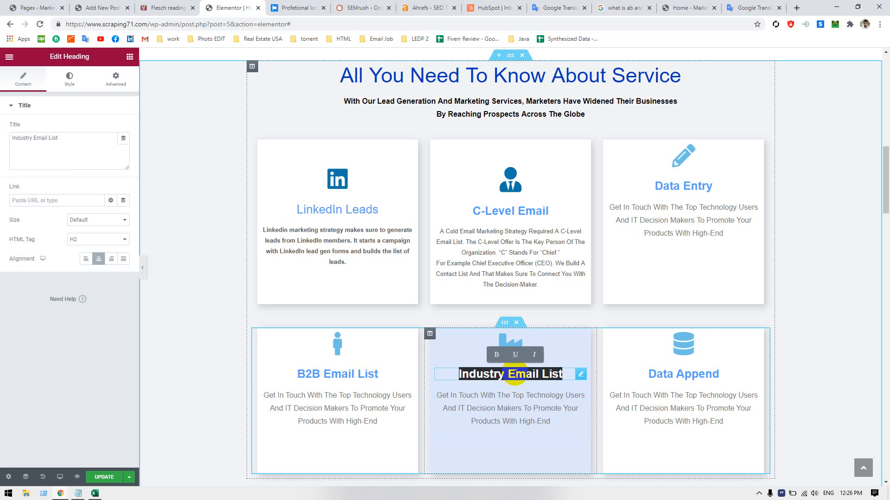
{"action": "triple_click", "coordinate": [43, 138]}
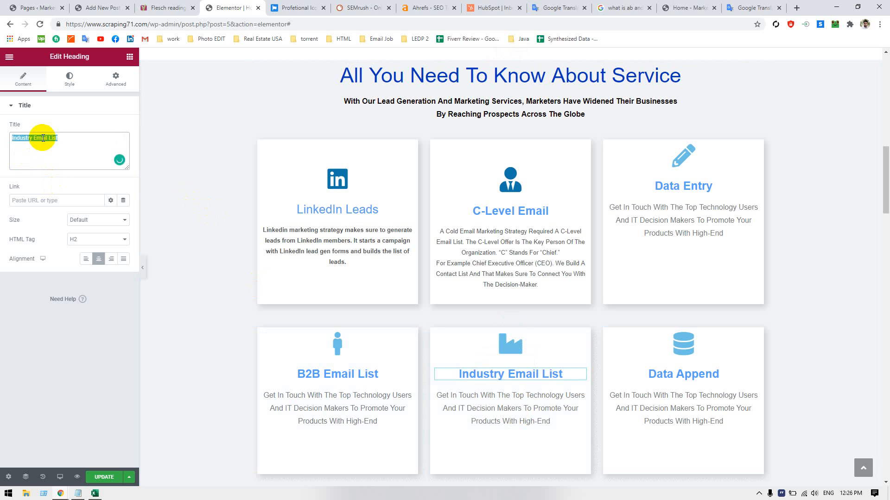
{"action": "key", "text": "BackSpace"}
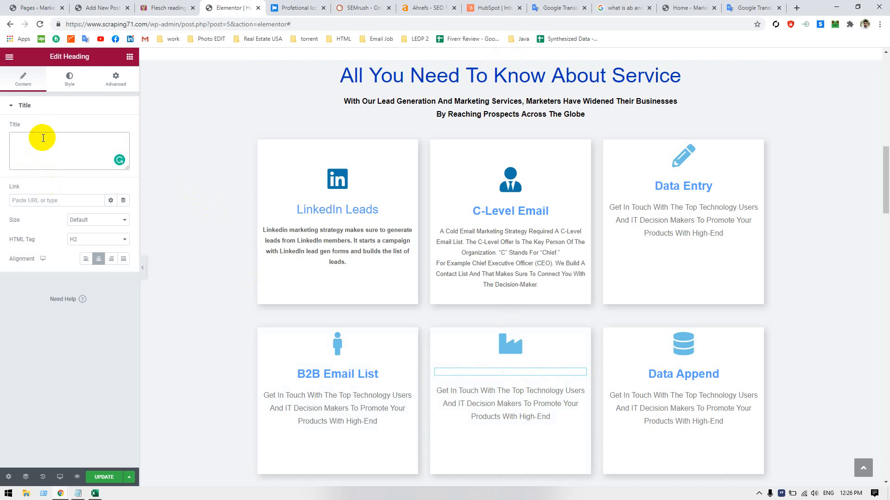
{"action": "type", "text": "Data"}
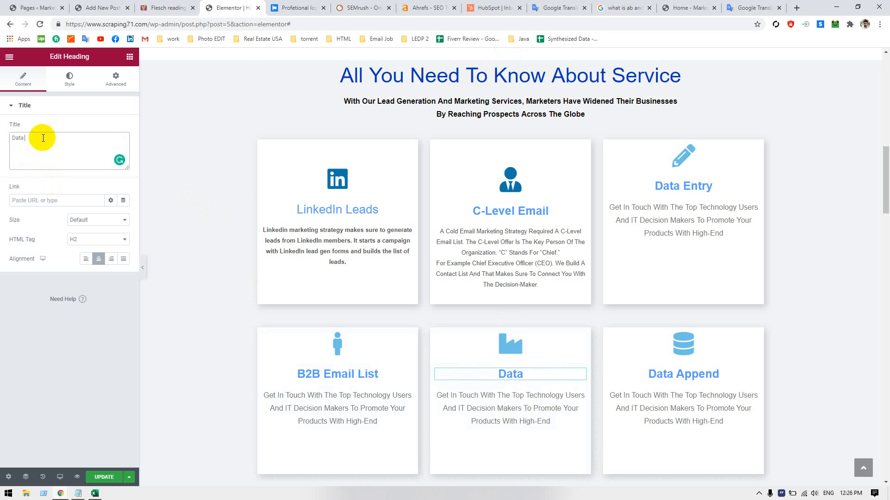
{"action": "type", "text": " Scrapi"}
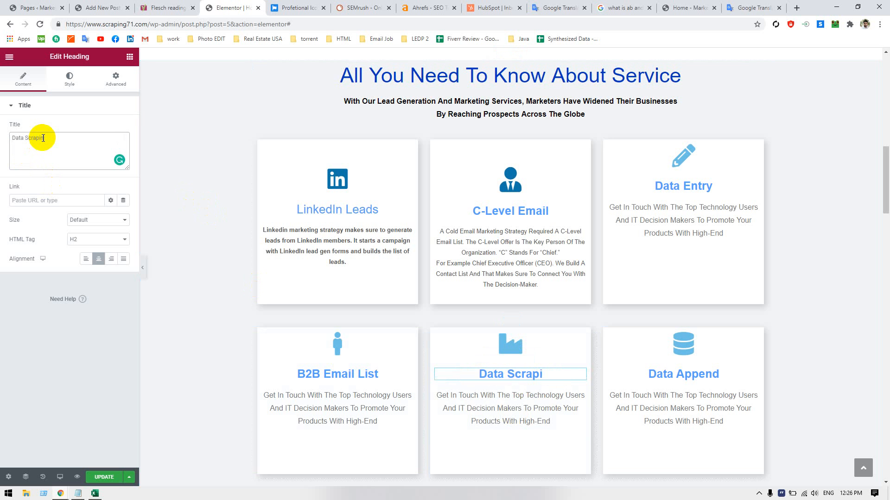
{"action": "type", "text": "ng"}
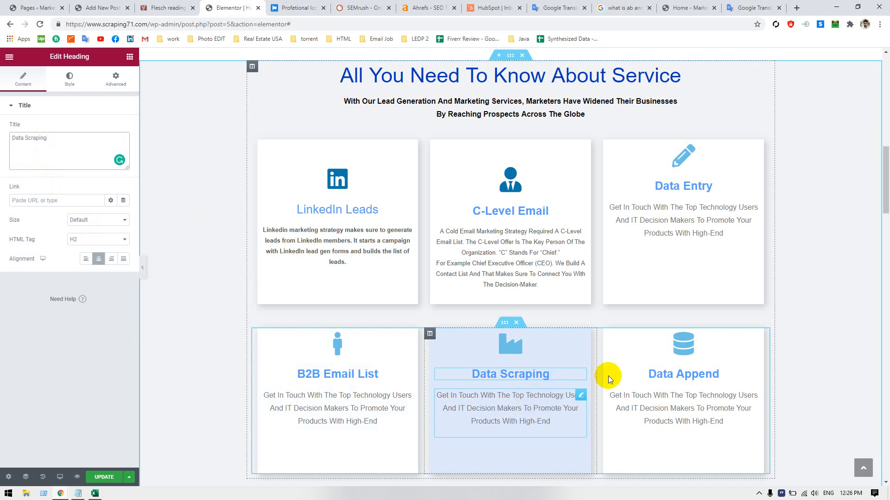
- Review the Data Append card's title and look over all six service cards
{"action": "left_click", "coordinate": [654, 372]}
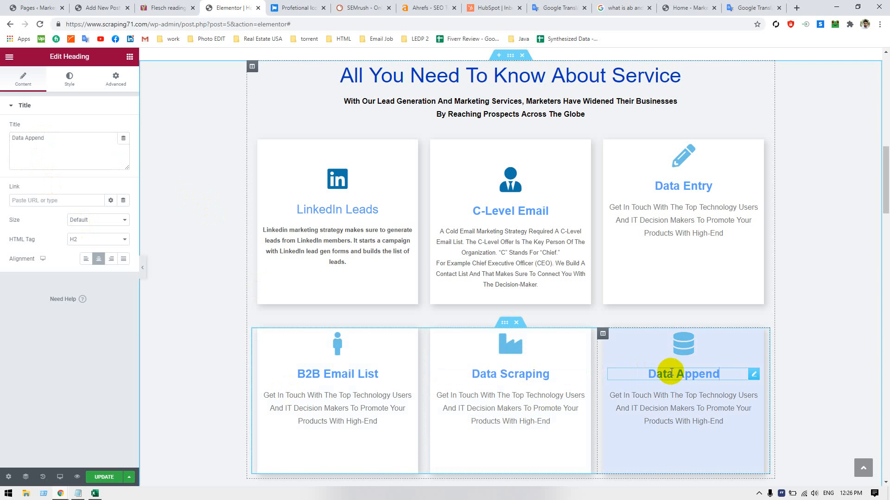
{"action": "left_click", "coordinate": [725, 375]}
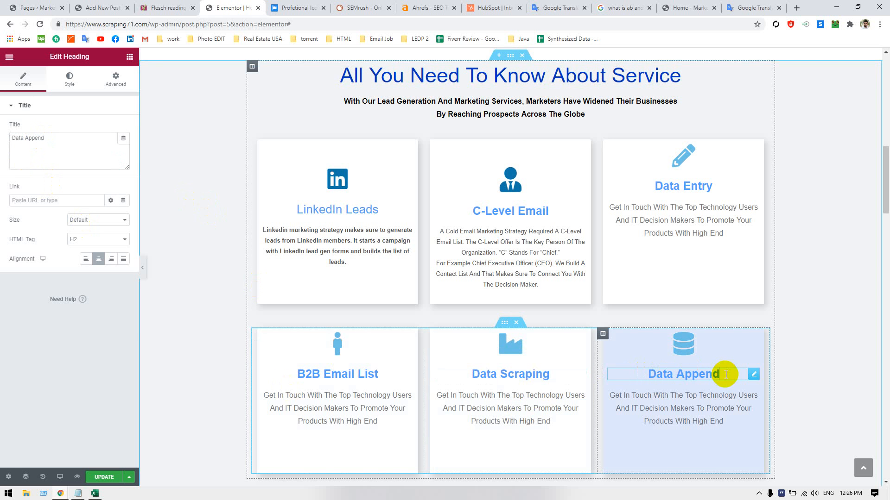
{"action": "triple_click", "coordinate": [23, 141]}
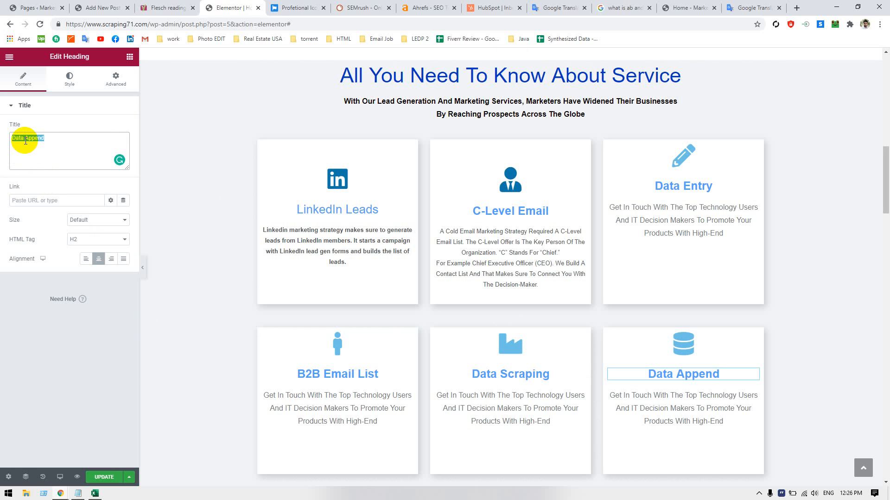
{"action": "left_click", "coordinate": [36, 157]}
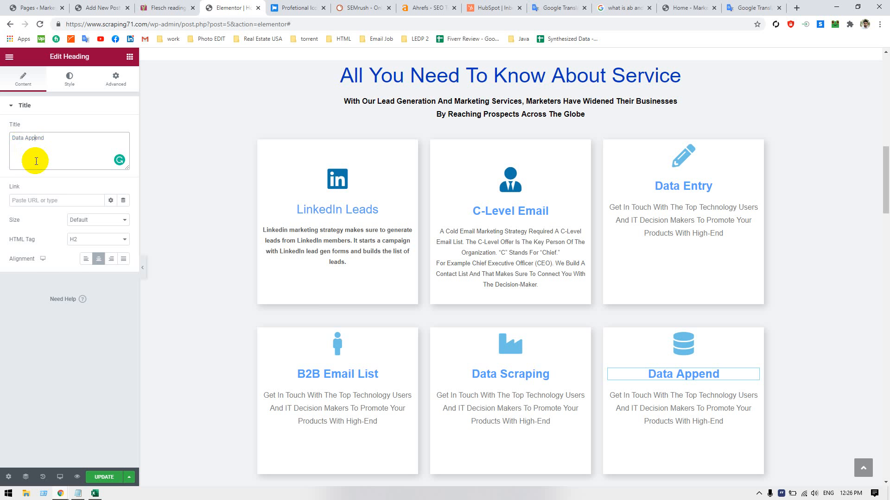
{"action": "scroll", "coordinate": [668, 339], "scroll_direction": "down", "scroll_amount": 3}
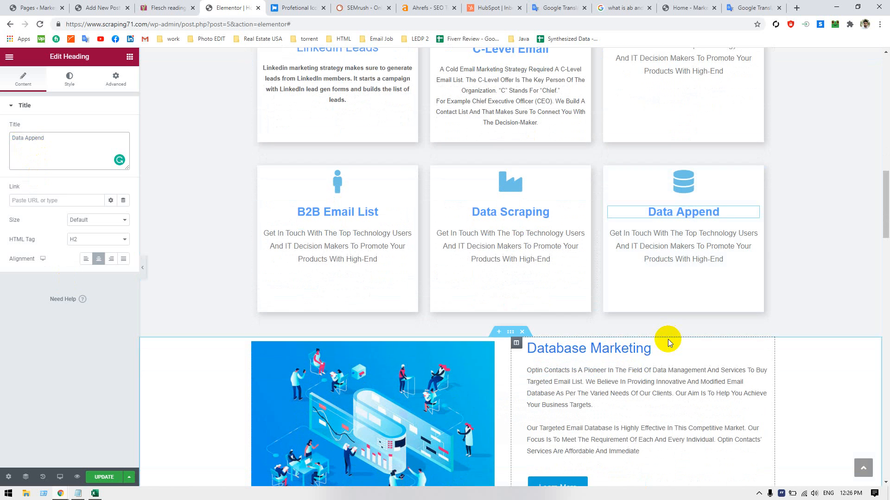
{"action": "scroll", "coordinate": [668, 339], "scroll_direction": "up", "scroll_amount": 5}
{"action": "scroll", "coordinate": [668, 339], "scroll_direction": "down", "scroll_amount": 5}
{"action": "scroll", "coordinate": [668, 338], "scroll_direction": "up", "scroll_amount": 3}
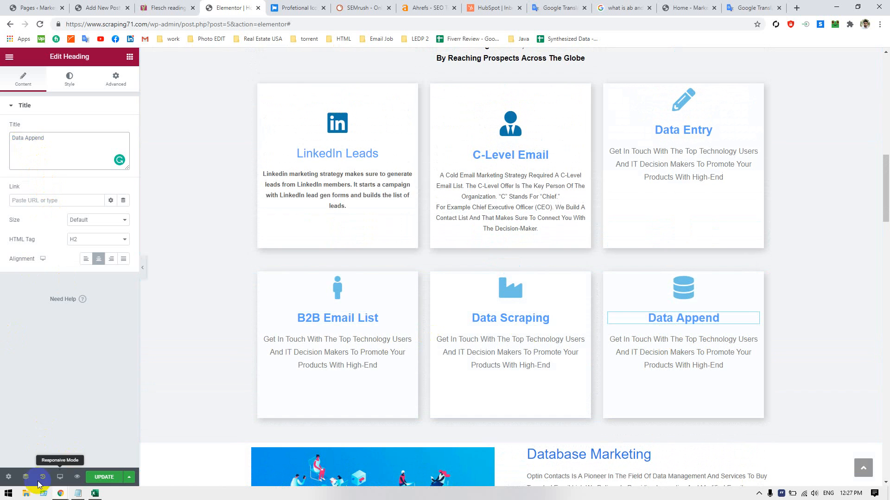
- Clear the old LinkedIn text from Notepad, set its font size to 22, and move its window so the service cards show
{"action": "left_click", "coordinate": [78, 494]}
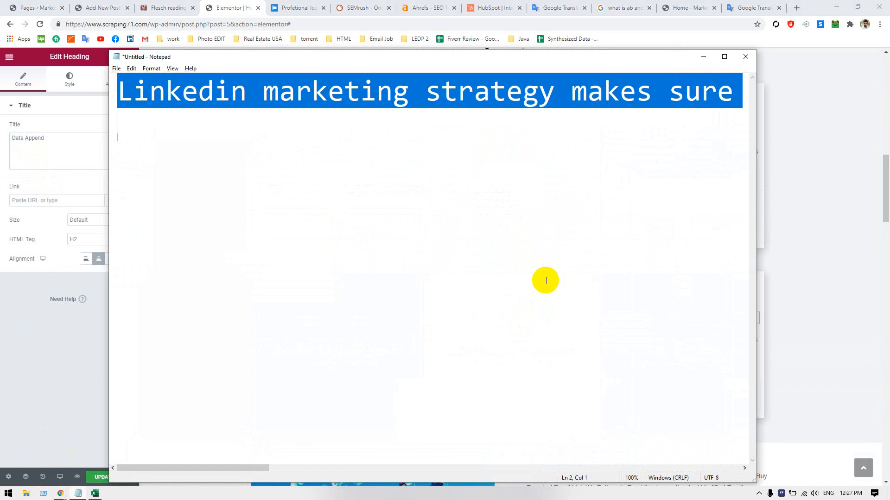
{"action": "key", "text": "Delete"}
{"action": "left_click", "coordinate": [151, 69]}
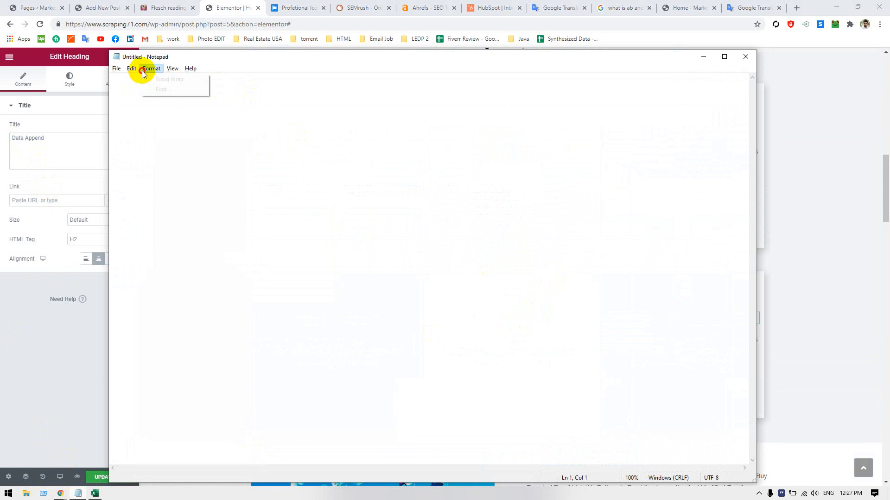
{"action": "left_click", "coordinate": [148, 88]}
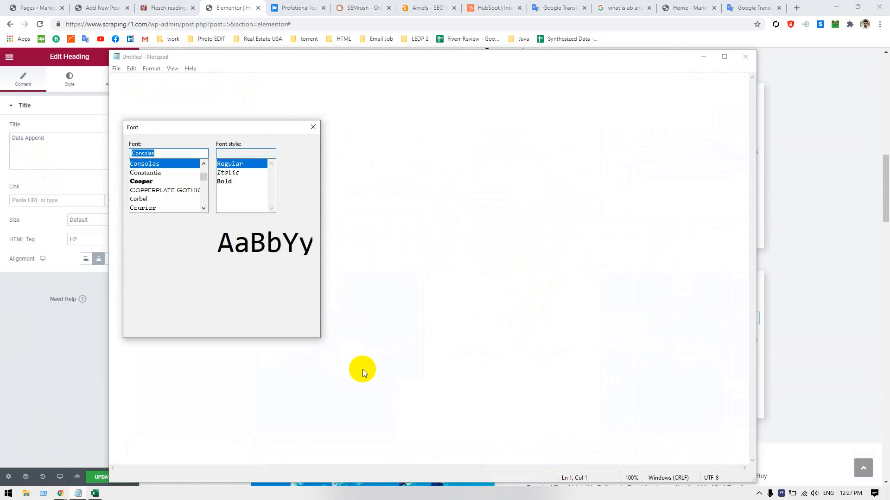
{"action": "left_click", "coordinate": [288, 165]}
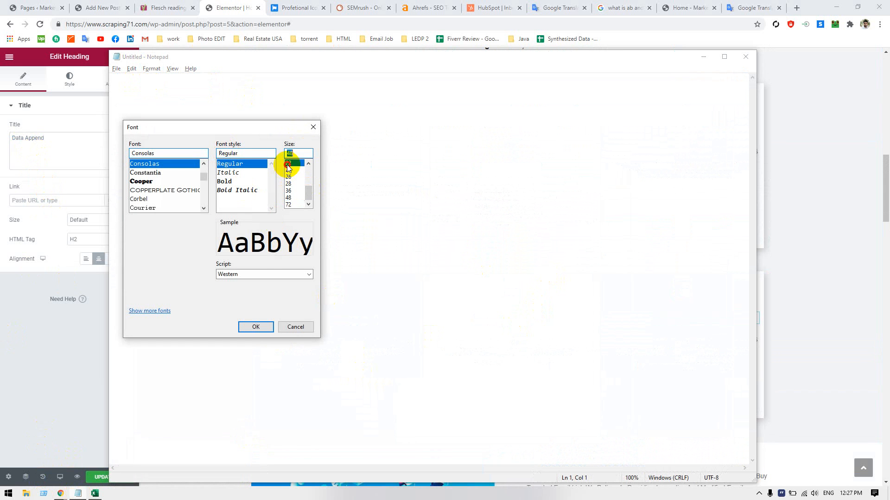
{"action": "left_click", "coordinate": [255, 326]}
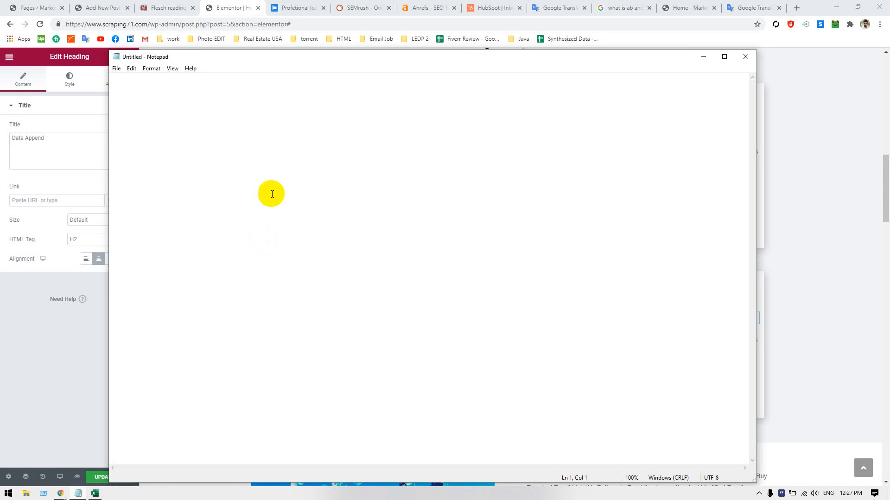
{"action": "left_click_drag", "start_coordinate": [331, 53], "coordinate": [638, 247]}
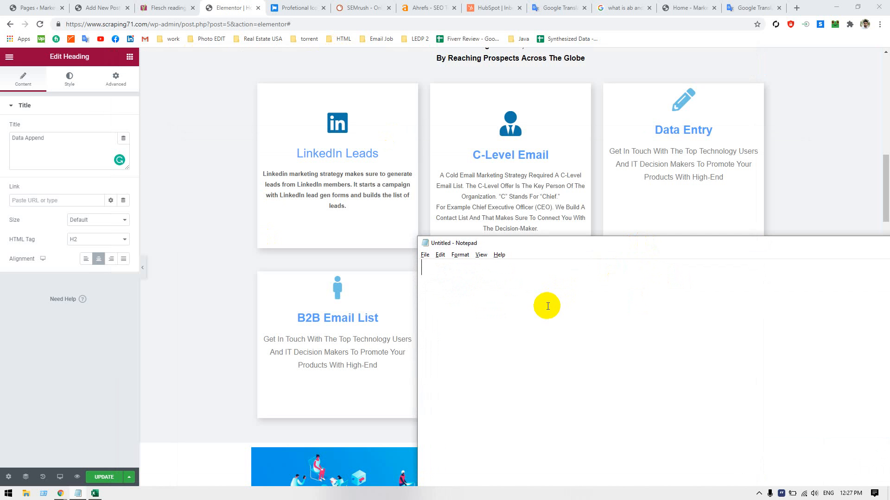
- List "Data Entry", "Bulk Email campain" and "Data Scraping" on separate lines in the Notepad document
{"action": "type", "text": "Data Entry"}
{"action": "key", "text": "Return"}
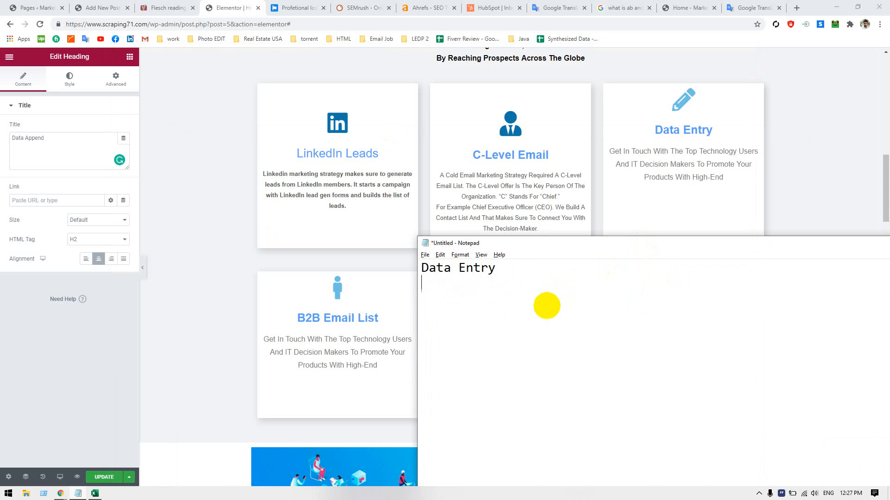
{"action": "type", "text": "Email"}
{"action": "key", "text": "BackSpace"}
{"action": "key", "text": "BackSpace"}
{"action": "key", "text": "BackSpace"}
{"action": "key", "text": "BackSpace"}
{"action": "key", "text": "BackSpace"}
{"action": "key", "text": "BackSpace"}
{"action": "type", "text": "Bulk Email s"}
{"action": "key", "text": "BackSpace"}
{"action": "type", "text": "campain "}
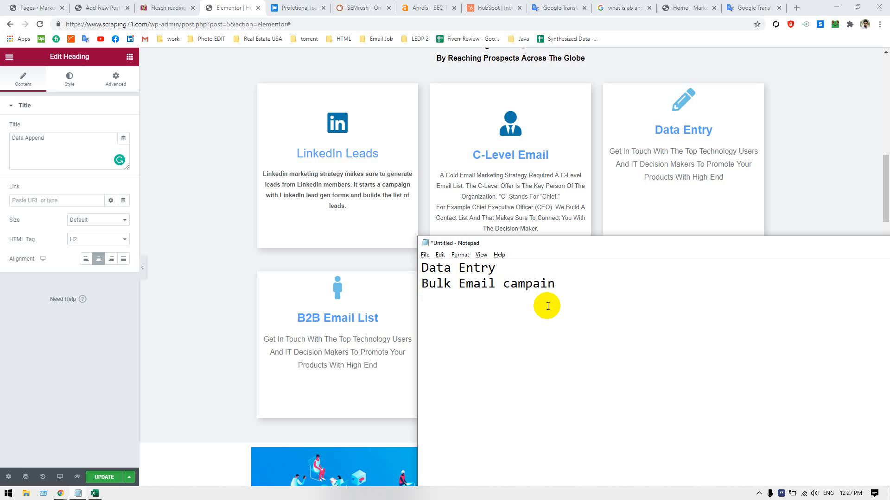
{"action": "type", "text": "Data S"}
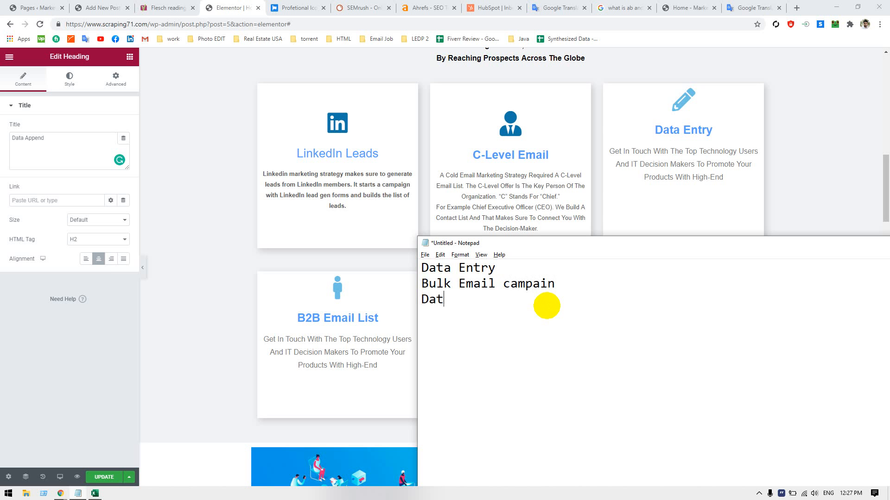
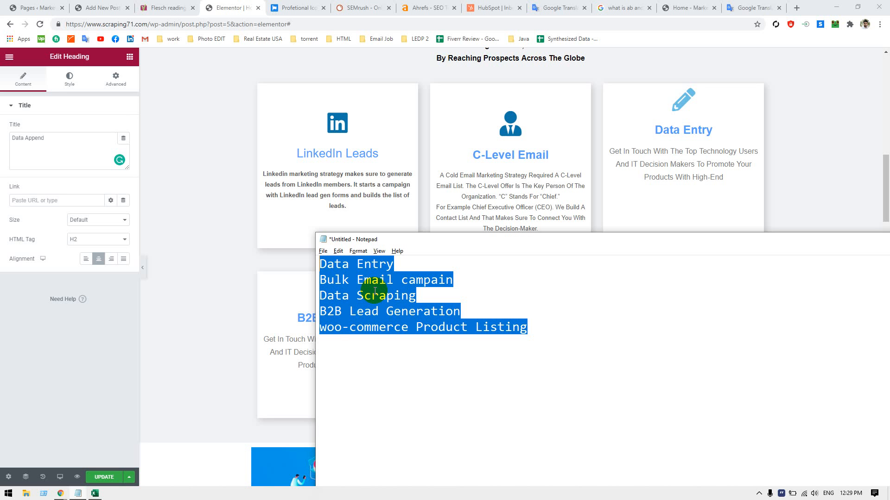
- Copy the whole list of five service names from Notepad and switch to another window
{"action": "right_click", "coordinate": [375, 291]}
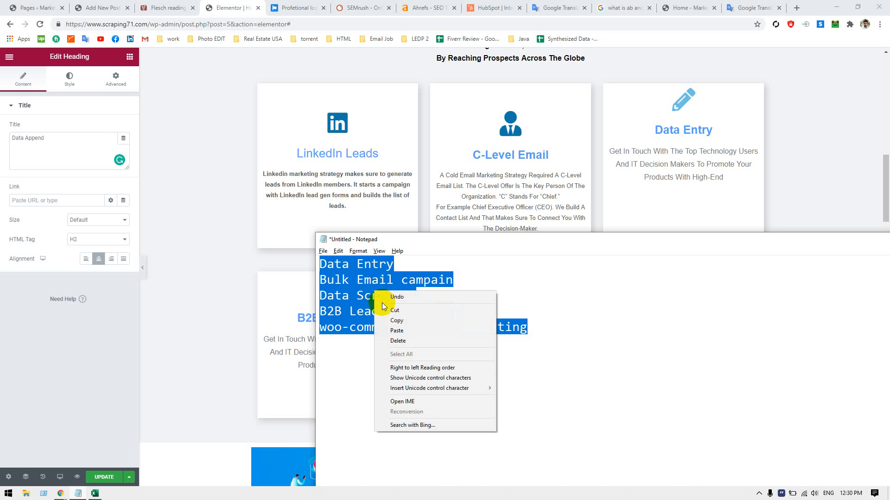
{"action": "left_click", "coordinate": [393, 321]}
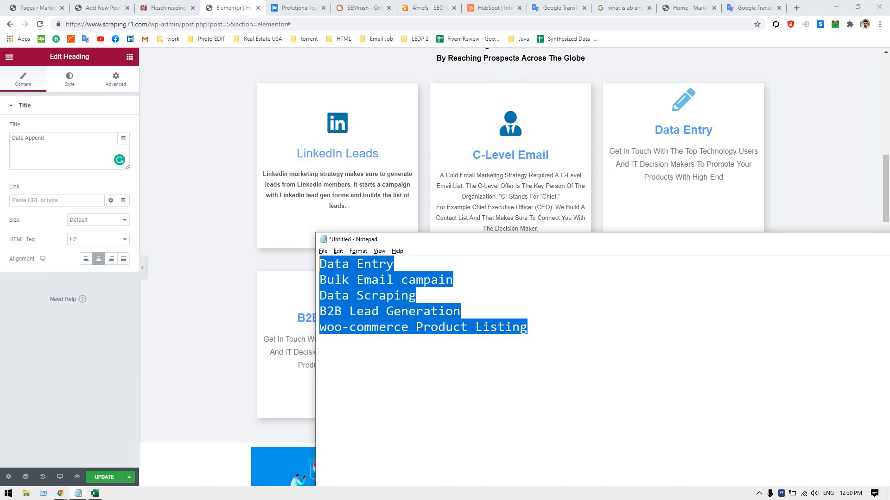
{"action": "key", "text": "alt+Tab"}
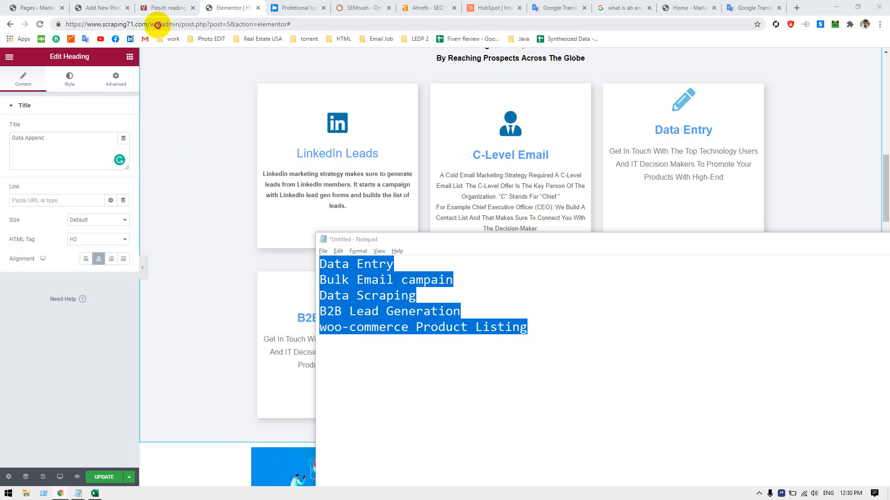
{"action": "left_click", "coordinate": [182, 24]}
{"action": "left_click_drag", "start_coordinate": [147, 24], "coordinate": [61, 24]}
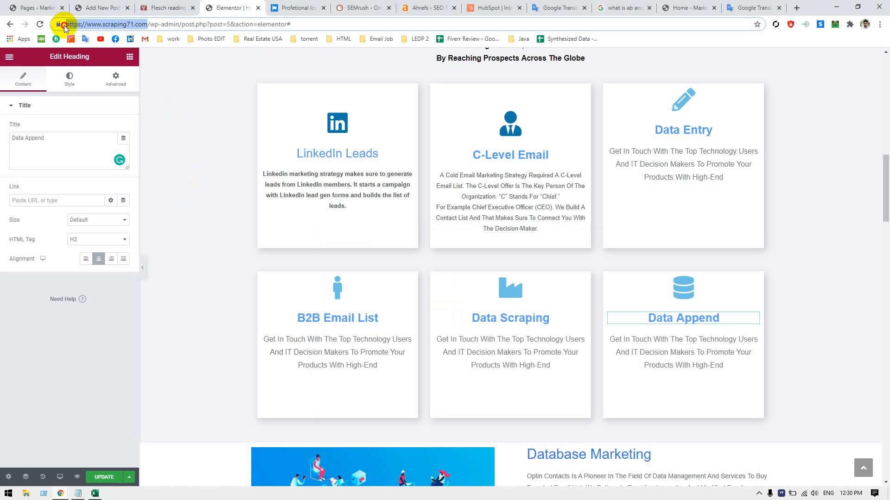
{"action": "key", "text": "alt+Tab"}
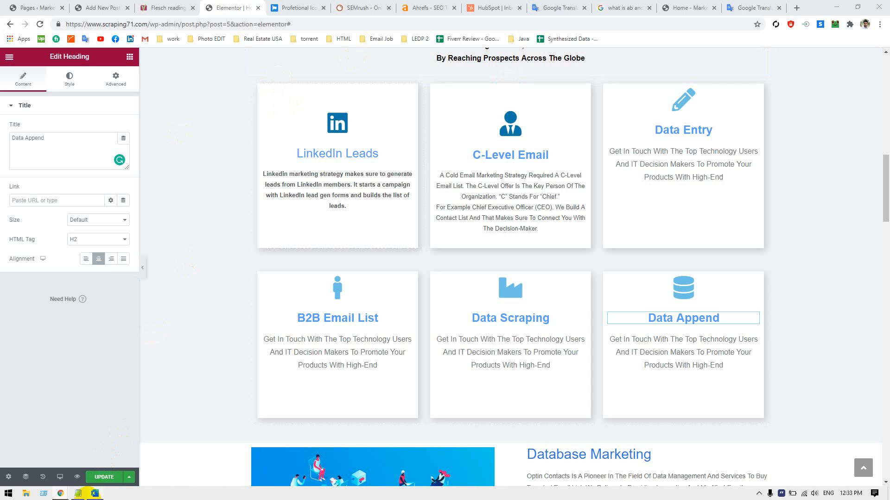
- Publish the updated home page in Elementor and look over its service cards
{"action": "left_click", "coordinate": [102, 479]}
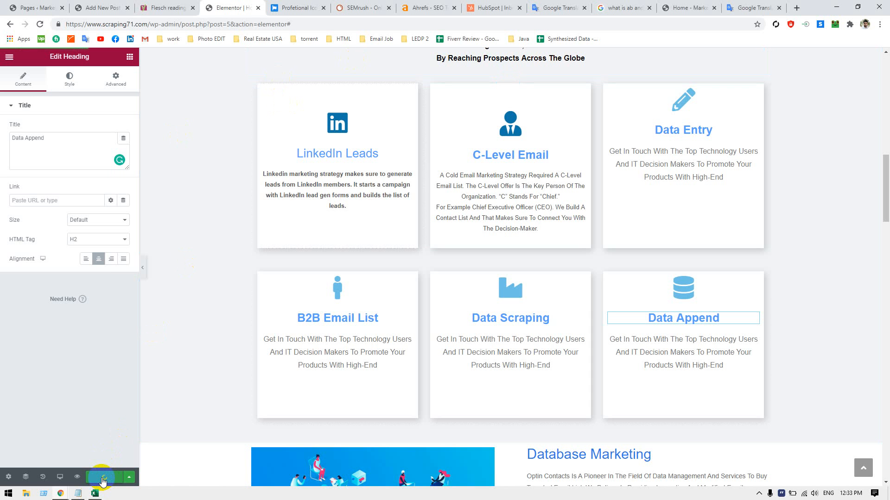
{"action": "scroll", "coordinate": [716, 291], "scroll_direction": "up", "scroll_amount": 3}
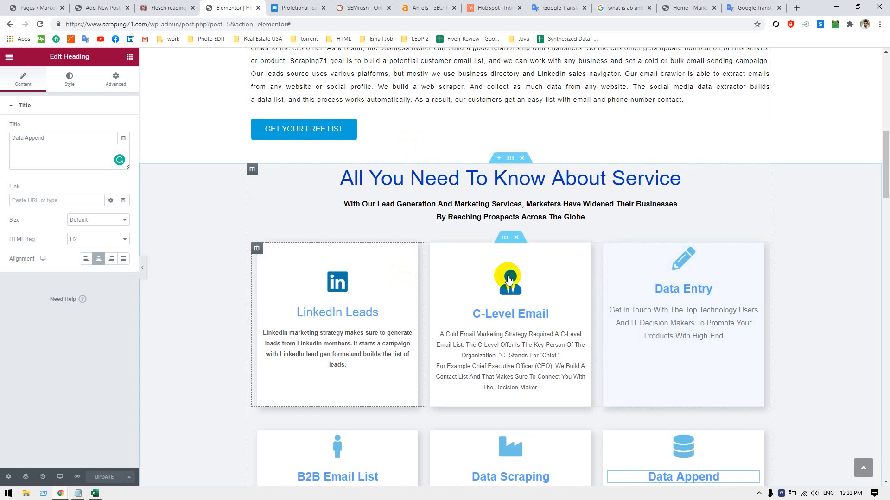
{"action": "scroll", "coordinate": [509, 280], "scroll_direction": "down", "scroll_amount": 2}
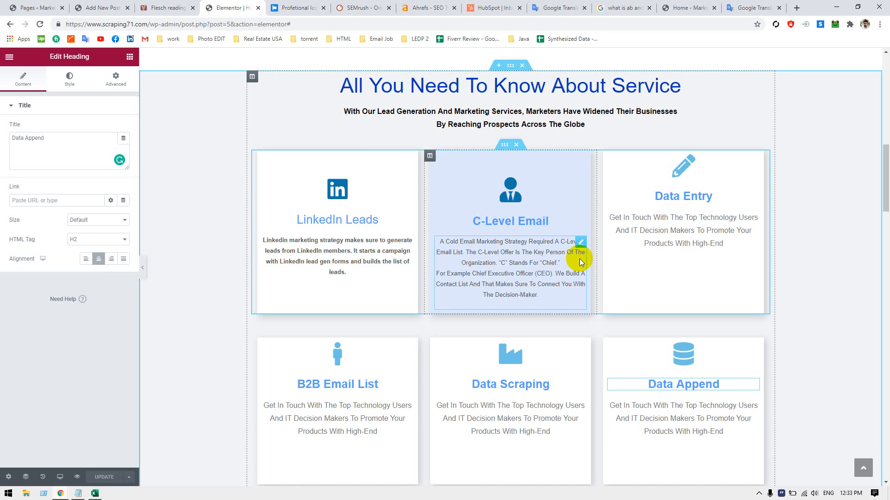
- Close the icon, SEMrush, Ahrefs, HubSpot, Google Translate, Google search and Home preview tabs, leaving the Elementor editor open
{"action": "left_click", "coordinate": [294, 14]}
{"action": "left_click", "coordinate": [323, 8]}
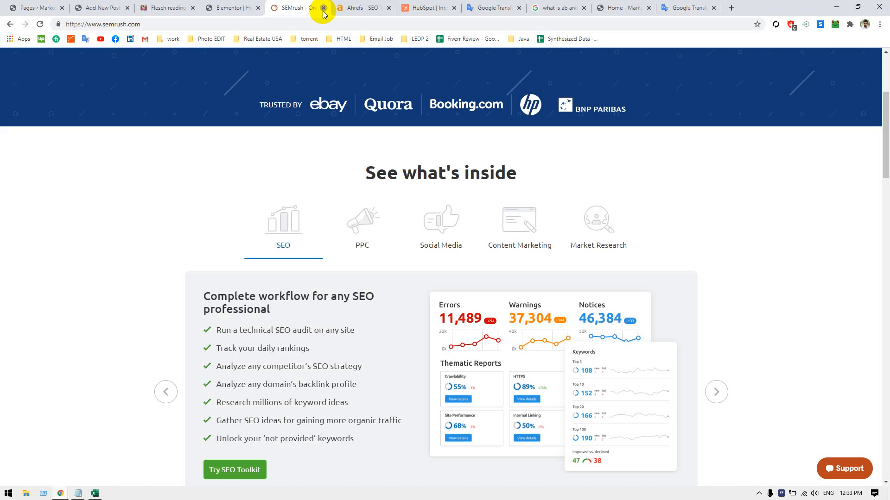
{"action": "left_click", "coordinate": [322, 8]}
{"action": "left_click", "coordinate": [323, 8]}
{"action": "left_click", "coordinate": [322, 8]}
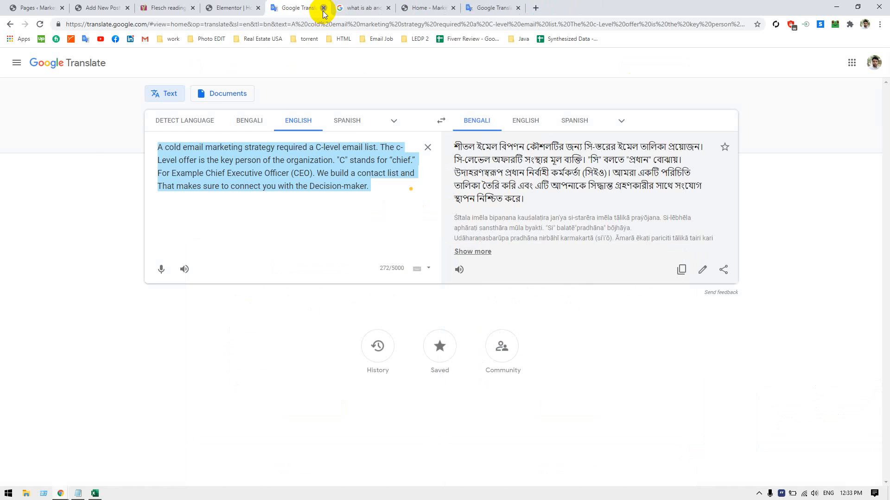
{"action": "left_click", "coordinate": [323, 8]}
{"action": "left_click", "coordinate": [323, 8]}
{"action": "left_click", "coordinate": [323, 8]}
{"action": "left_click", "coordinate": [322, 8]}
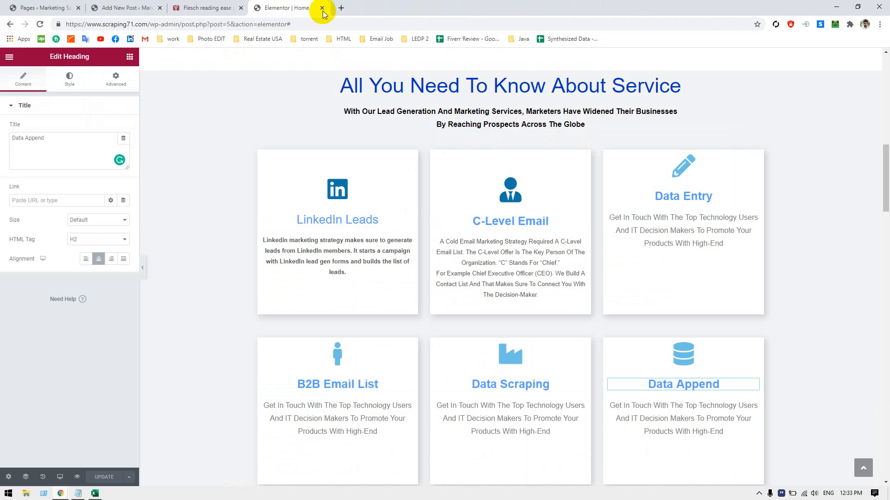
- Close the "Get a Targeted Email List!" post editor, discarding its unsaved changes
{"action": "left_click", "coordinate": [180, 14]}
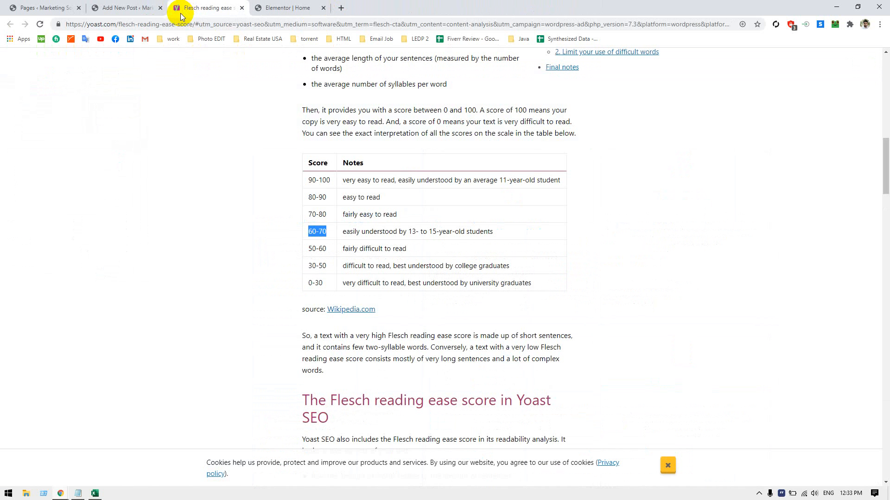
{"action": "left_click", "coordinate": [131, 8]}
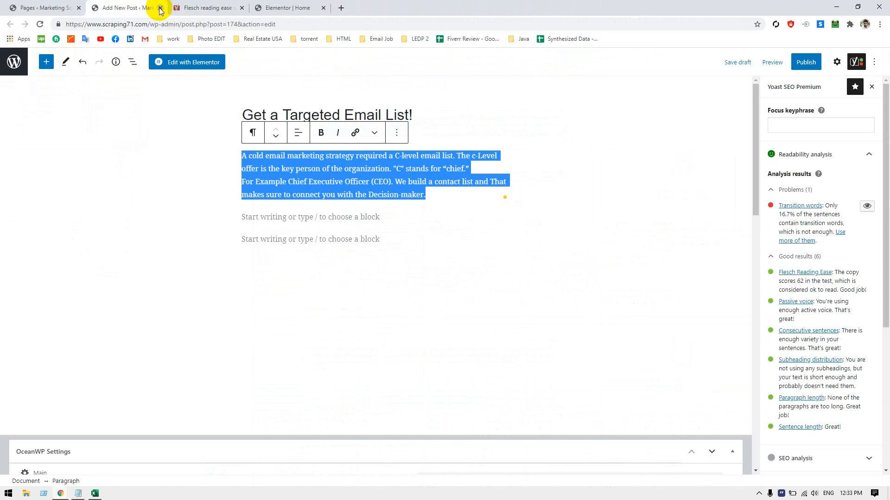
{"action": "left_click", "coordinate": [160, 8]}
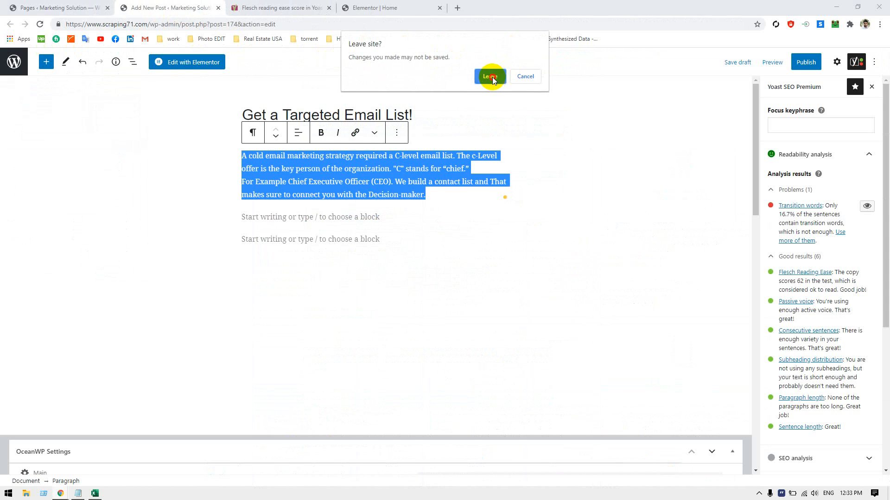
{"action": "left_click", "coordinate": [490, 77]}
- Check the remaining browser tabs and close the home page's Elementor editor
{"action": "left_click", "coordinate": [93, 10]}
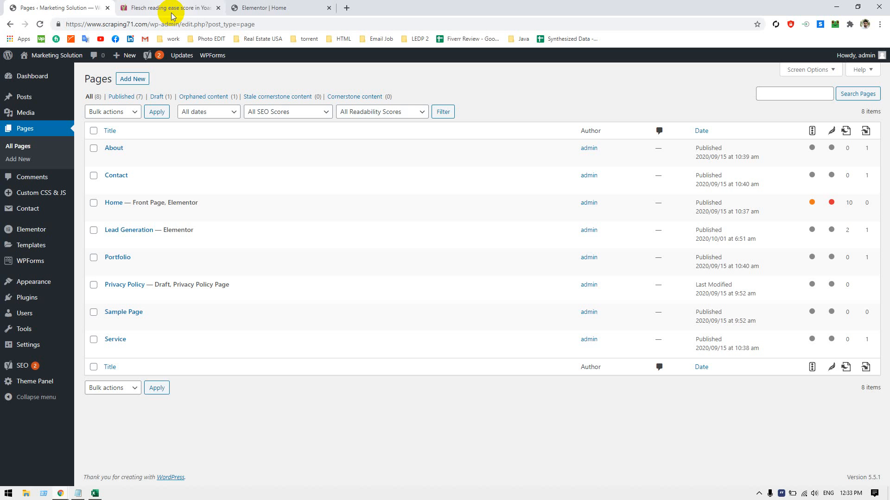
{"action": "left_click", "coordinate": [153, 8]}
{"action": "left_click", "coordinate": [254, 8]}
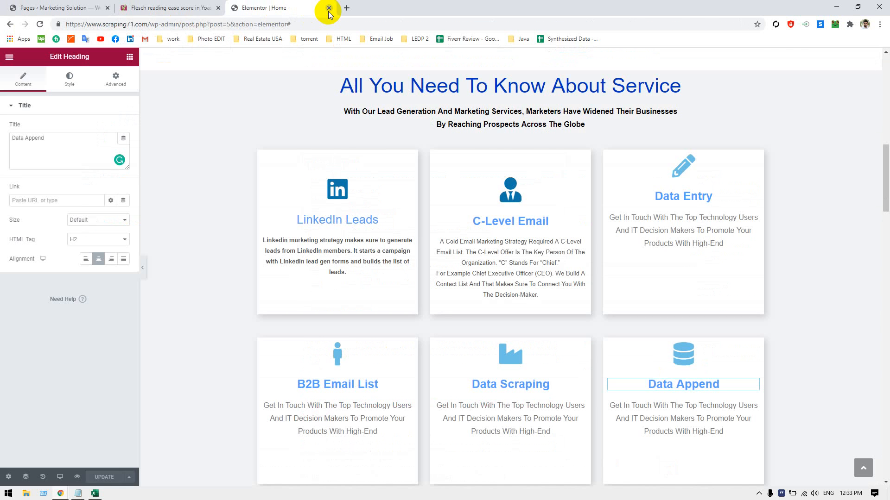
{"action": "left_click", "coordinate": [329, 9]}
- Search Google for "alexa rank" in a new tab and open Alexa's website traffic and competitive analysis page
{"action": "left_click", "coordinate": [232, 8]}
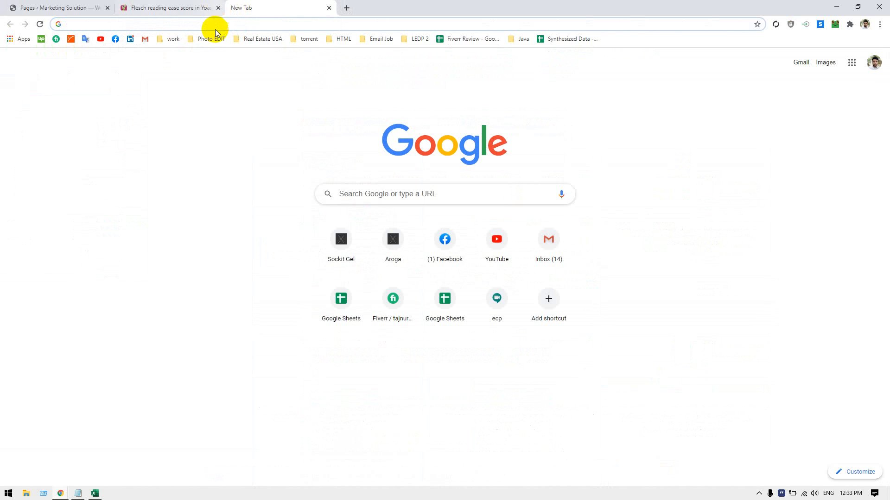
{"action": "left_click", "coordinate": [161, 22]}
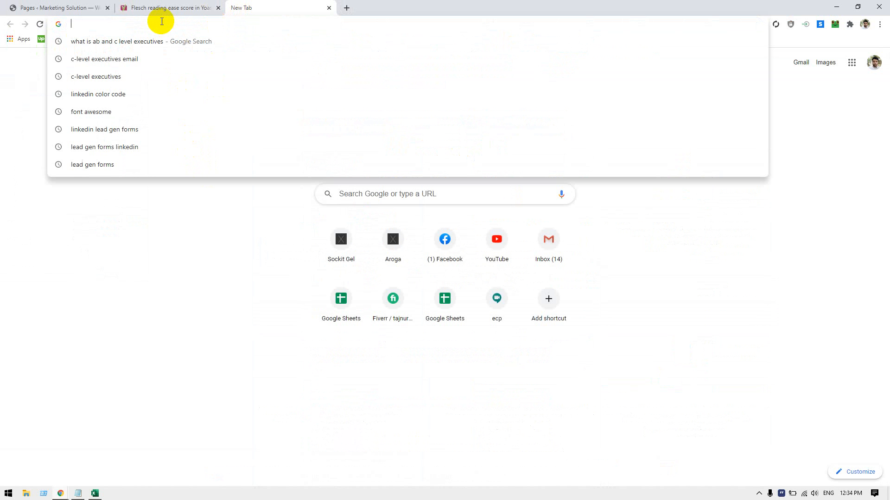
{"action": "type", "text": "alexa"}
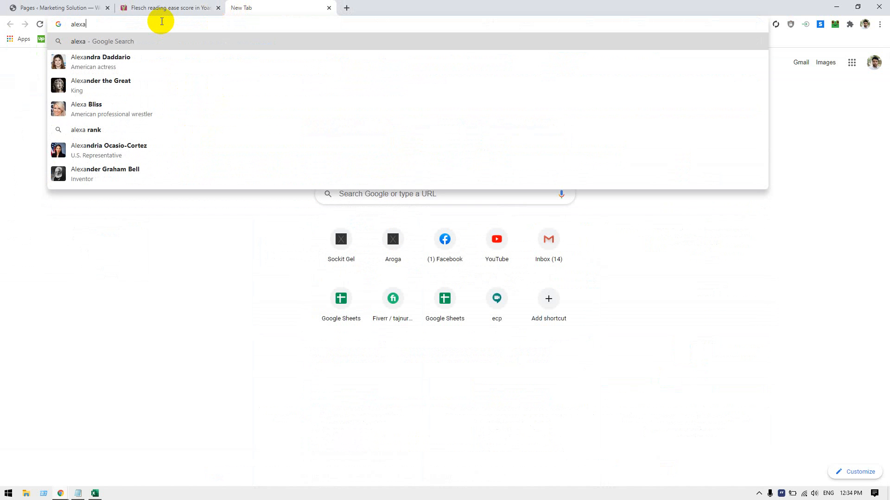
{"action": "type", "text": " rank"}
{"action": "key", "text": "Return"}
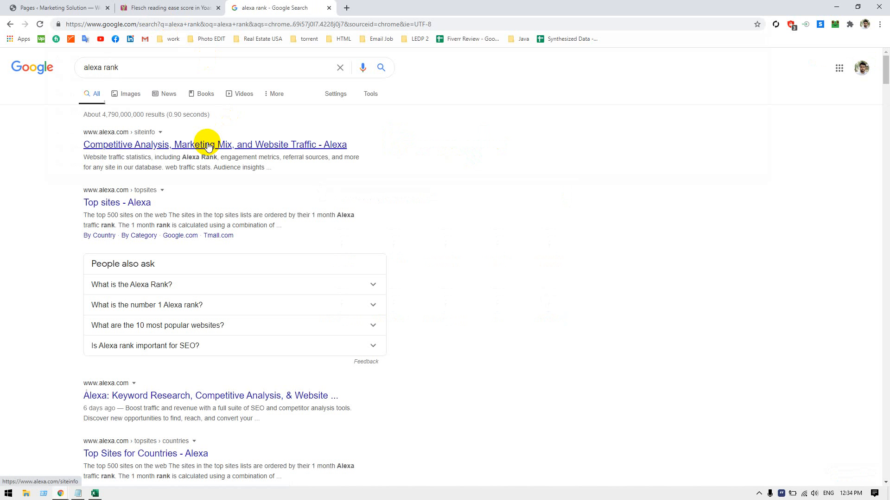
{"action": "left_click", "coordinate": [208, 146]}
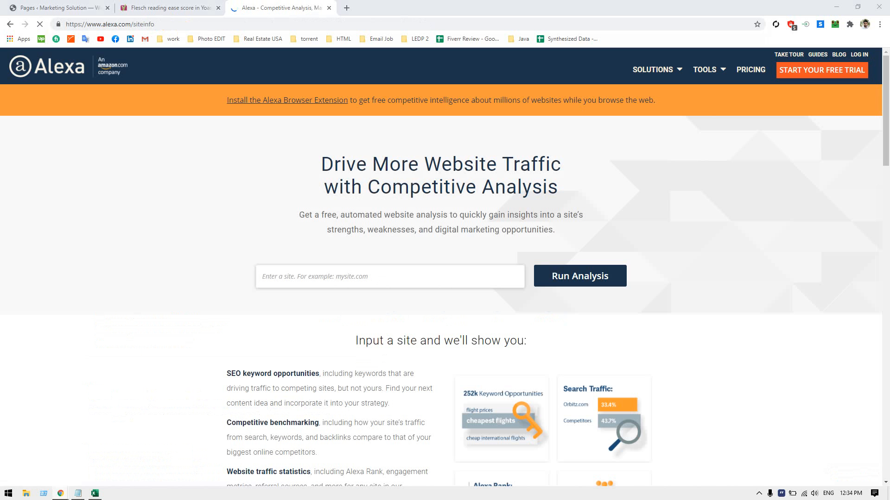
{"action": "left_click", "coordinate": [377, 274]}
{"action": "key", "text": "ctrl+v"}
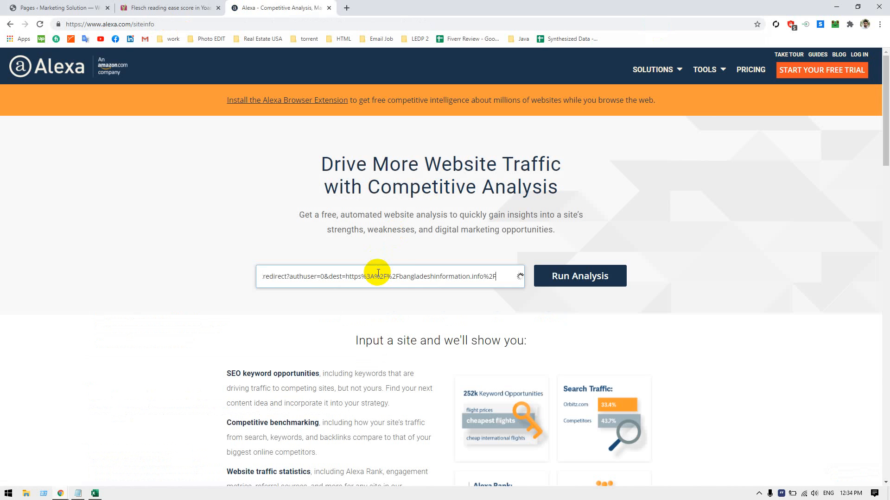
{"action": "key", "text": "ctrl+z"}
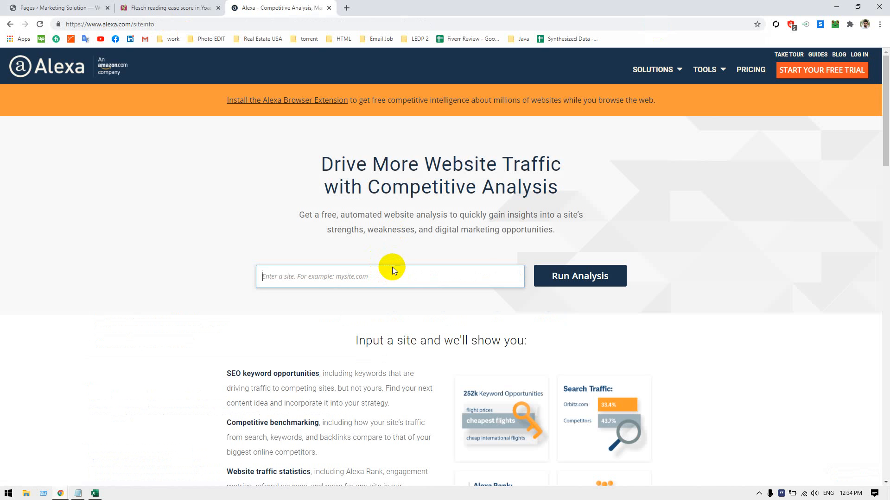
- Open the copied redirect link to bangladeshinformation.info in a new browser tab
{"action": "left_click", "coordinate": [347, 8]}
{"action": "key", "text": "ctrl+v"}
{"action": "key", "text": "Return"}
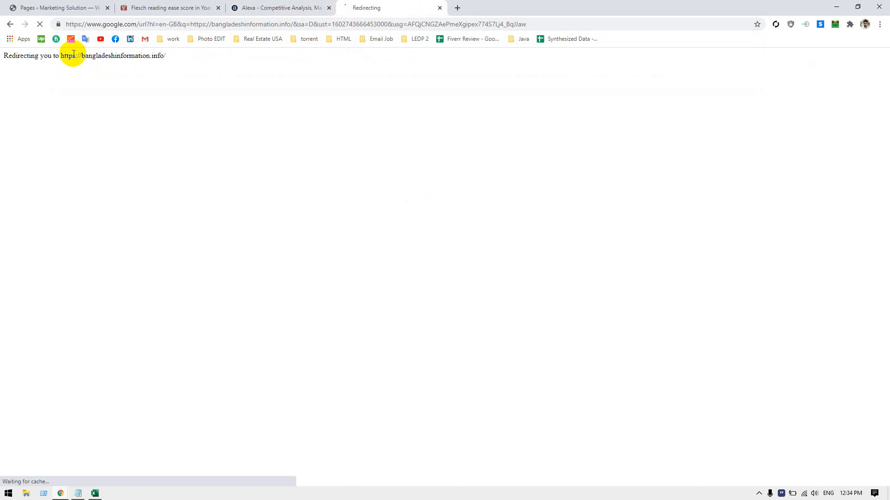
{"action": "left_click_drag", "start_coordinate": [65, 55], "coordinate": [161, 56]}
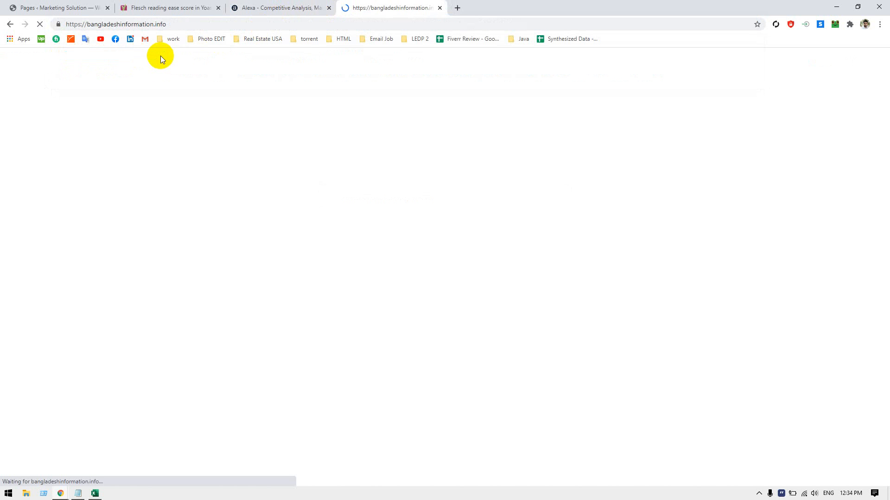
- Copy the address of the bangladeshinformation.info site and run an Alexa site analysis on it
{"action": "left_click", "coordinate": [183, 23]}
{"action": "key", "text": "ctrl+c"}
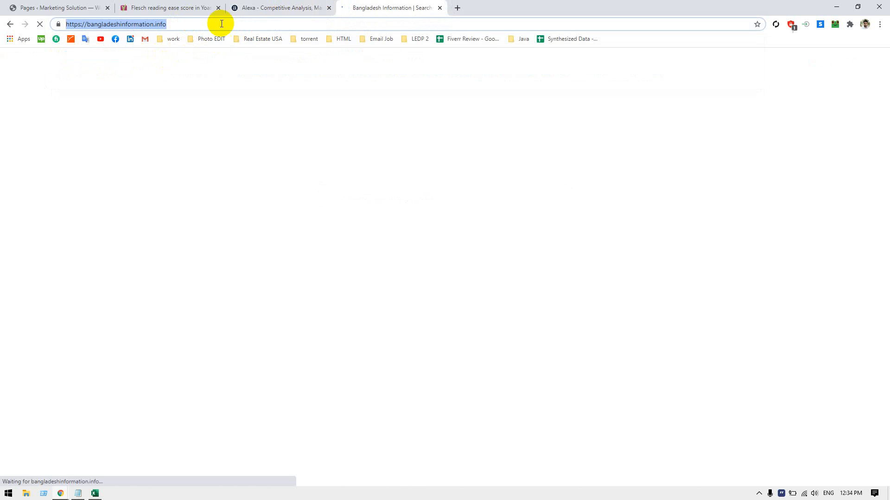
{"action": "left_click", "coordinate": [283, 8]}
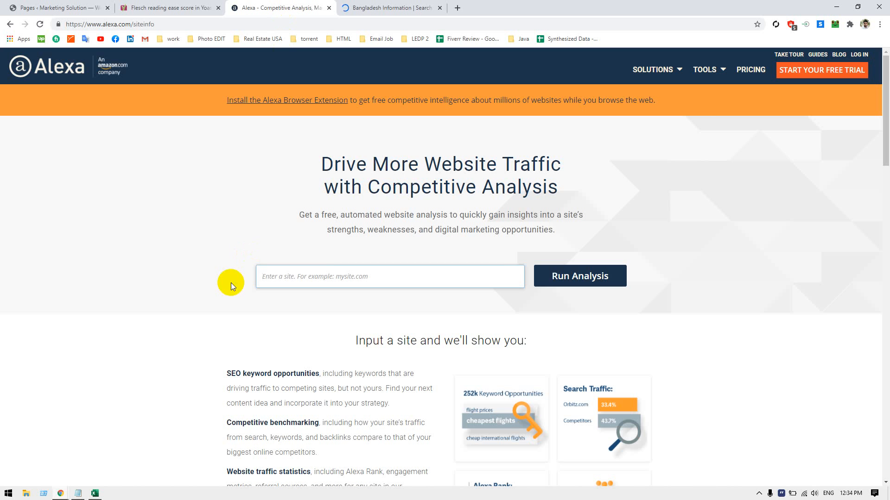
{"action": "key", "text": "ctrl+v"}
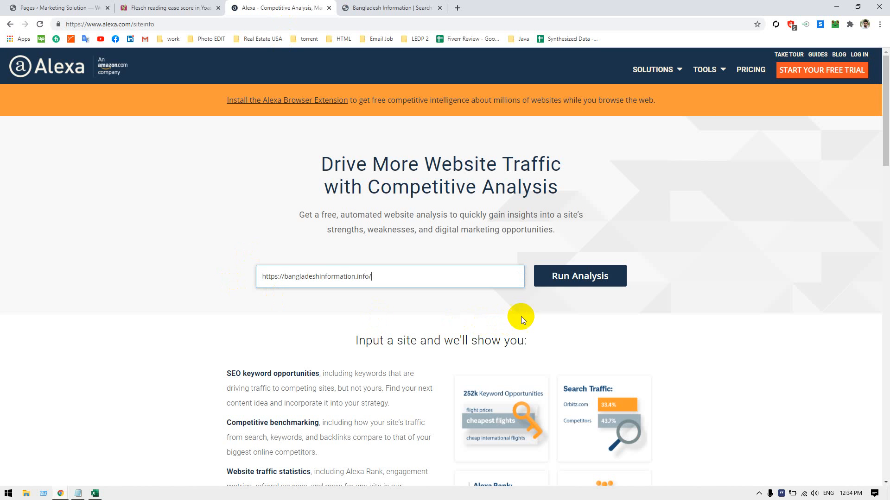
{"action": "left_click", "coordinate": [581, 276]}
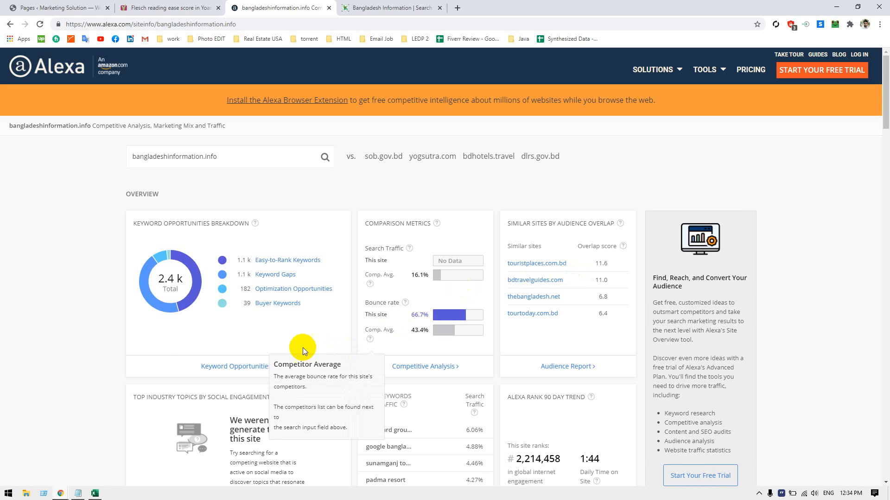
- Look through the entire Alexa report for bangladeshinformation.info, from the overview down to the site metrics and marketing tools
{"action": "scroll", "coordinate": [91, 346], "scroll_direction": "down", "scroll_amount": 4}
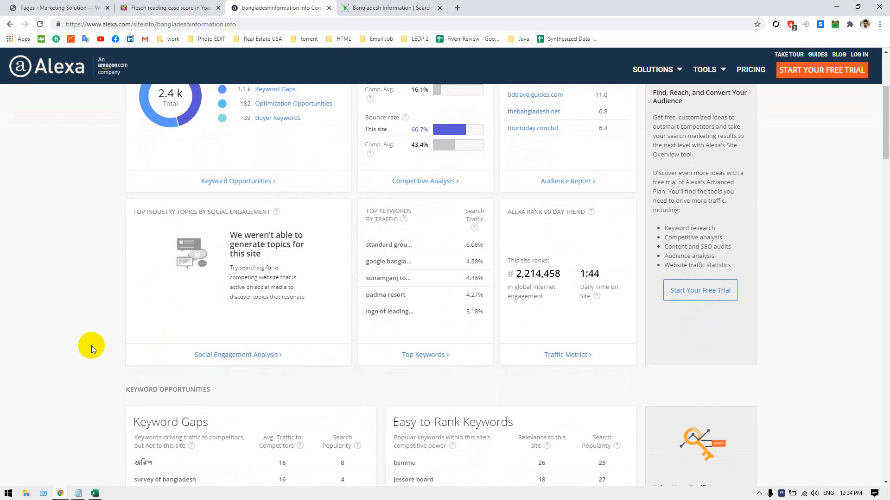
{"action": "scroll", "coordinate": [90, 345], "scroll_direction": "up", "scroll_amount": 4}
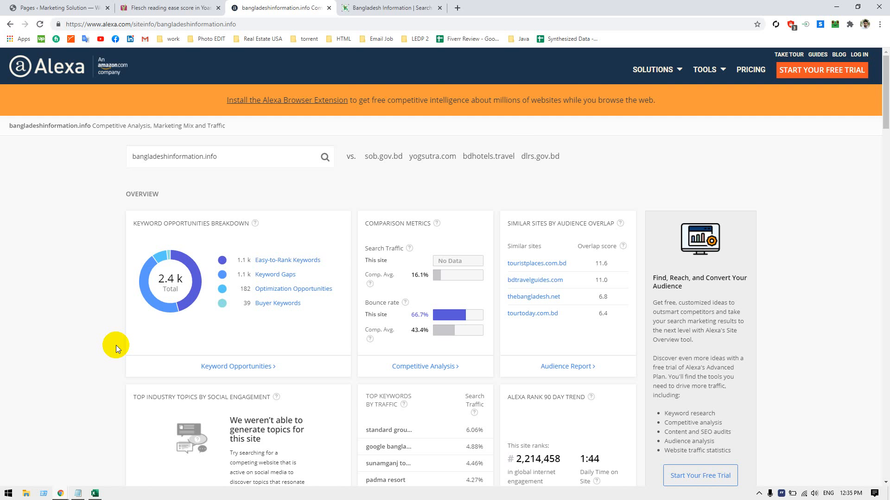
{"action": "scroll", "coordinate": [116, 345], "scroll_direction": "down", "scroll_amount": 6}
{"action": "scroll", "coordinate": [115, 346], "scroll_direction": "down", "scroll_amount": 6}
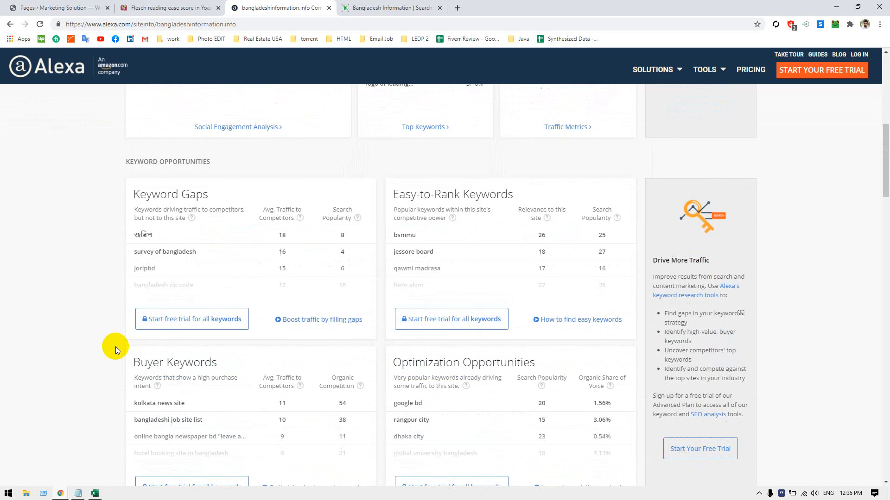
{"action": "scroll", "coordinate": [113, 349], "scroll_direction": "down", "scroll_amount": 17}
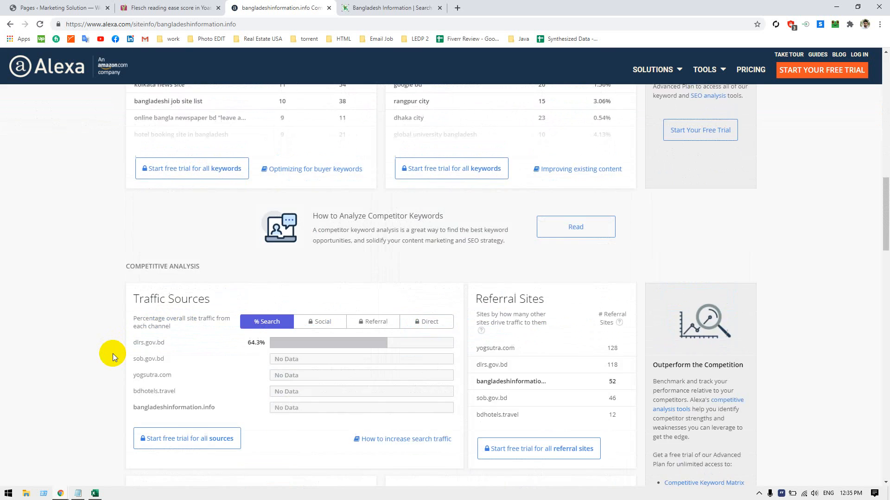
{"action": "scroll", "coordinate": [106, 360], "scroll_direction": "down", "scroll_amount": 15}
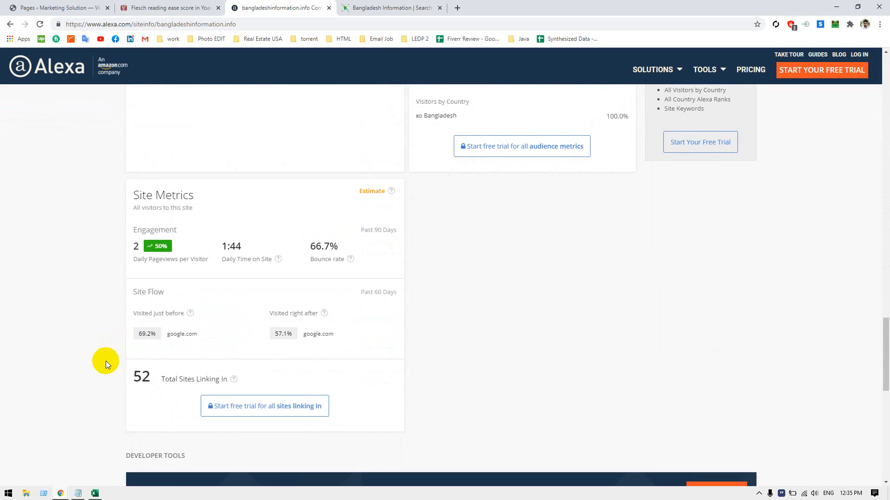
{"action": "scroll", "coordinate": [104, 362], "scroll_direction": "up", "scroll_amount": 2}
{"action": "scroll", "coordinate": [104, 363], "scroll_direction": "up", "scroll_amount": 13}
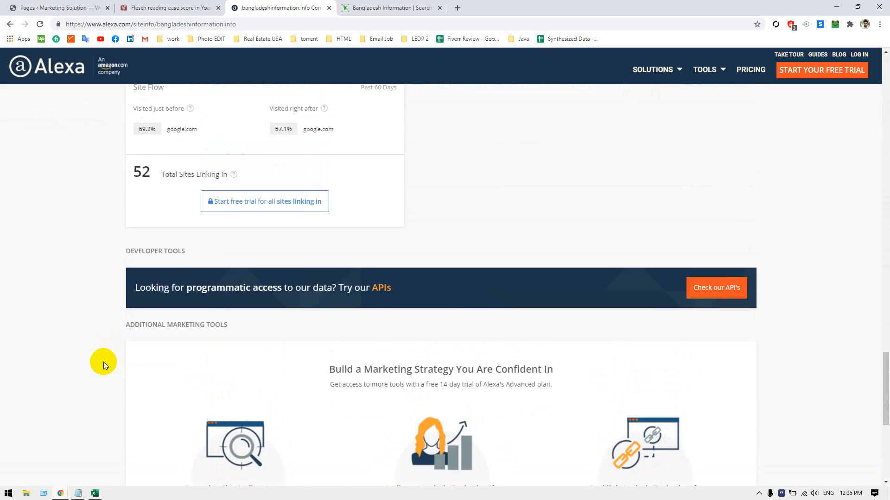
{"action": "scroll", "coordinate": [102, 357], "scroll_direction": "up", "scroll_amount": 15}
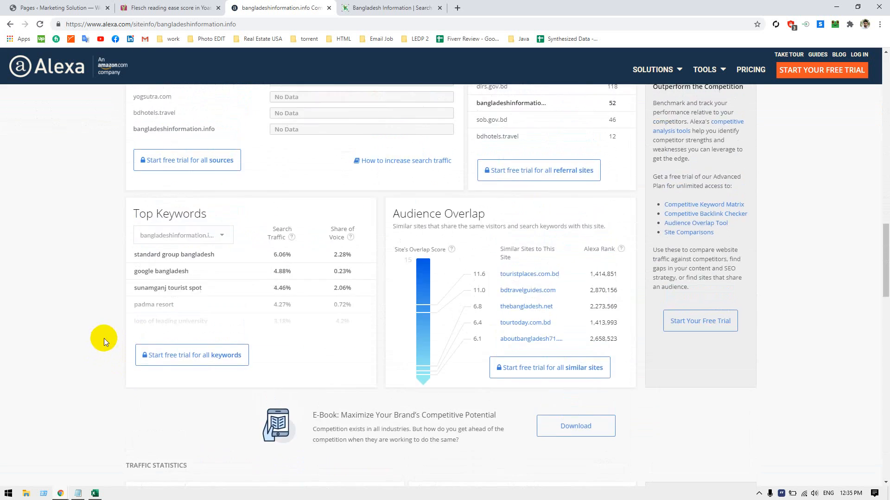
{"action": "scroll", "coordinate": [105, 315], "scroll_direction": "up", "scroll_amount": 3}
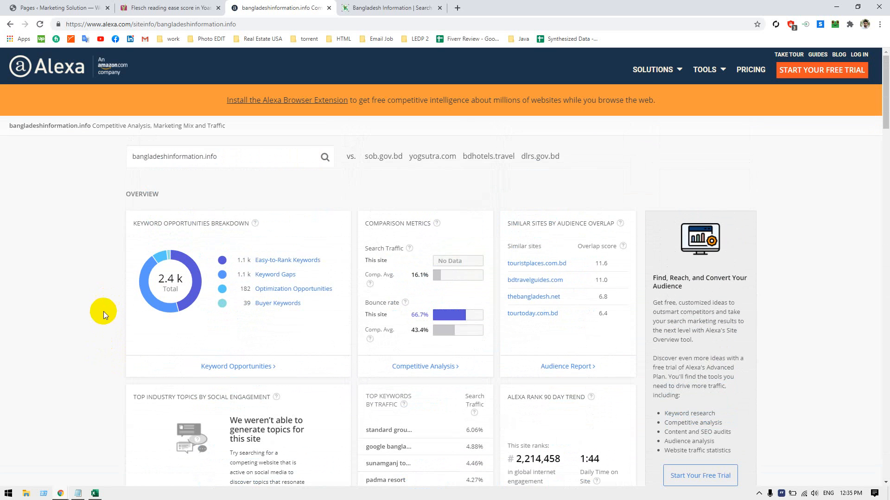
- Examine the report's overview cards and the Keyword Opportunities section, including keyword gaps, easy-to-rank, buyer and optimization keywords
{"action": "scroll", "coordinate": [104, 311], "scroll_direction": "down", "scroll_amount": 3}
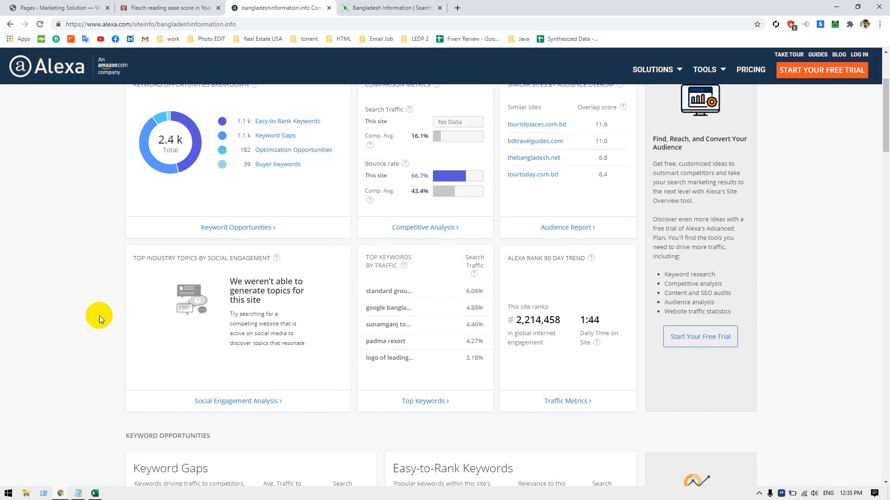
{"action": "scroll", "coordinate": [98, 312], "scroll_direction": "down", "scroll_amount": 1}
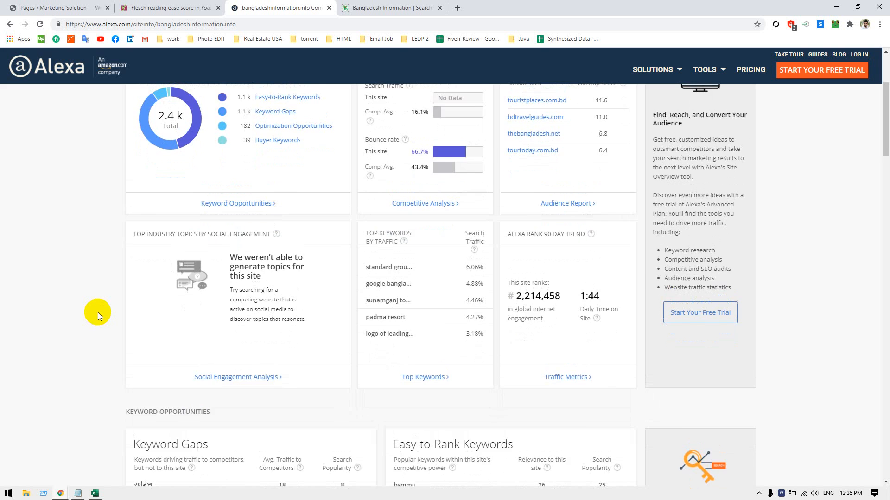
{"action": "scroll", "coordinate": [98, 312], "scroll_direction": "up", "scroll_amount": 4}
{"action": "scroll", "coordinate": [95, 315], "scroll_direction": "down", "scroll_amount": 1}
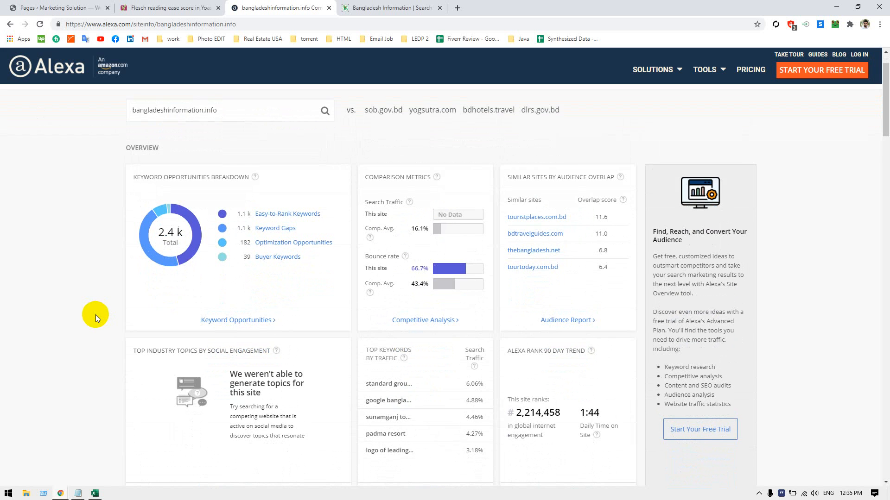
{"action": "scroll", "coordinate": [95, 315], "scroll_direction": "down", "scroll_amount": 6}
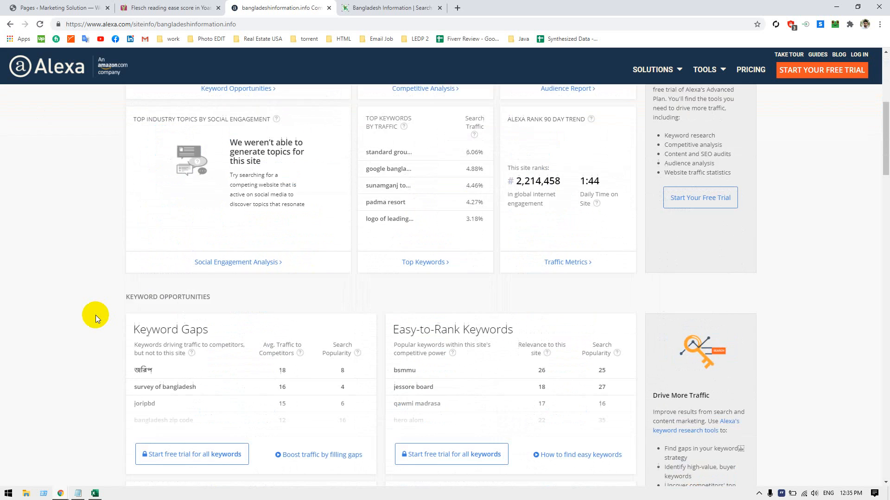
{"action": "scroll", "coordinate": [94, 315], "scroll_direction": "down", "scroll_amount": 4}
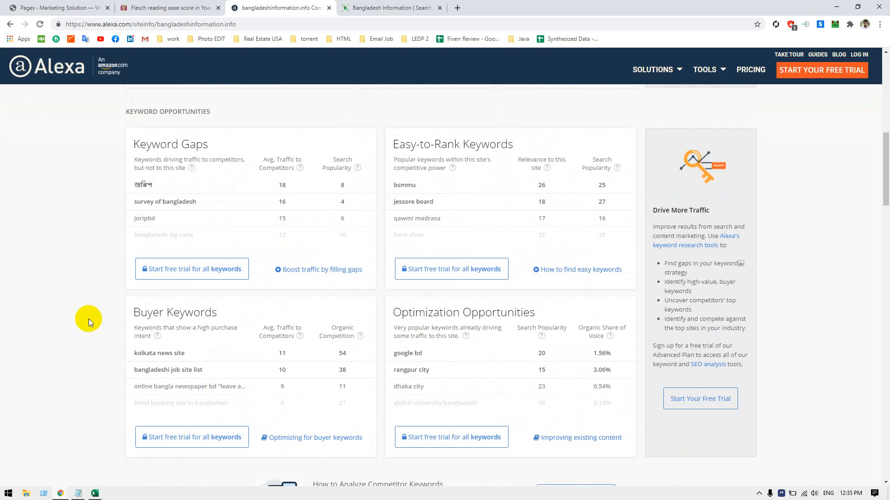
{"action": "scroll", "coordinate": [88, 318], "scroll_direction": "down", "scroll_amount": 3}
{"action": "scroll", "coordinate": [87, 316], "scroll_direction": "up", "scroll_amount": 4}
{"action": "scroll", "coordinate": [87, 316], "scroll_direction": "down", "scroll_amount": 1}
{"action": "scroll", "coordinate": [88, 317], "scroll_direction": "up", "scroll_amount": 6}
{"action": "scroll", "coordinate": [87, 317], "scroll_direction": "up", "scroll_amount": 3}
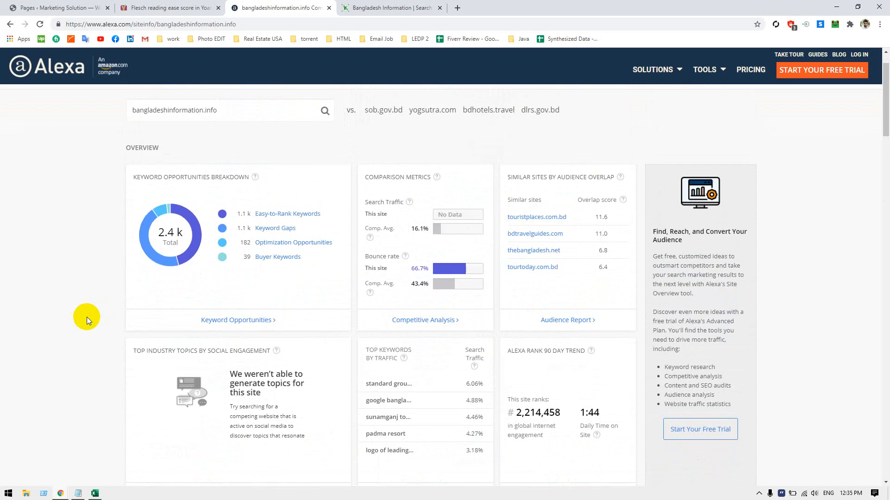
{"action": "scroll", "coordinate": [87, 317], "scroll_direction": "up", "scroll_amount": 1}
{"action": "scroll", "coordinate": [87, 317], "scroll_direction": "down", "scroll_amount": 3}
{"action": "scroll", "coordinate": [87, 317], "scroll_direction": "down", "scroll_amount": 4}
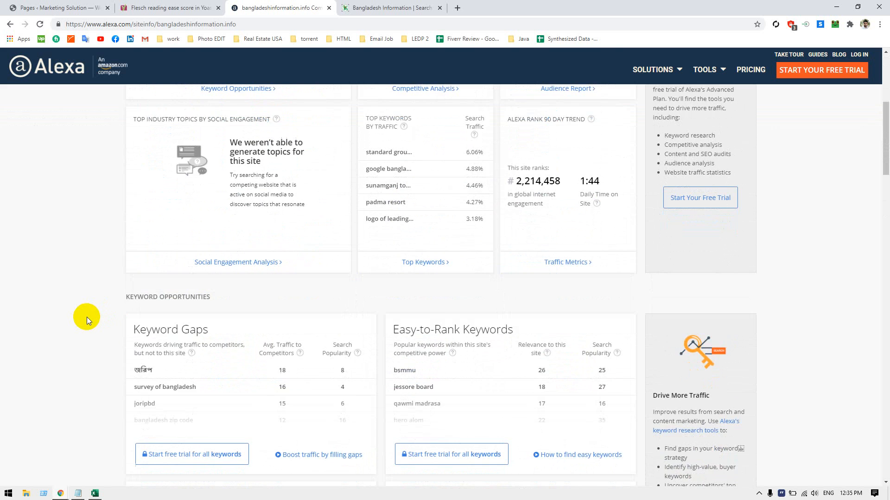
{"action": "scroll", "coordinate": [86, 318], "scroll_direction": "down", "scroll_amount": 1}
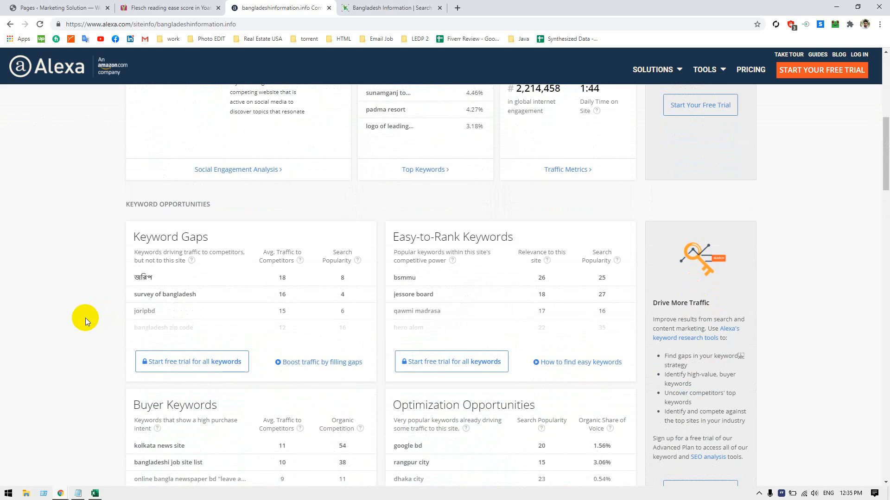
- Examine the Comparison Metrics card, comparing the site's search traffic and bounce rate with the competitor average
{"action": "scroll", "coordinate": [85, 318], "scroll_direction": "up", "scroll_amount": 7}
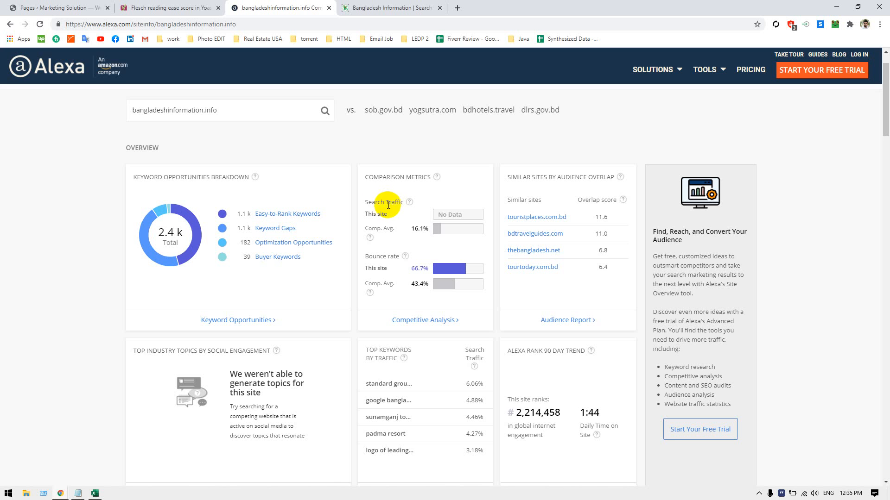
{"action": "double_click", "coordinate": [378, 176]}
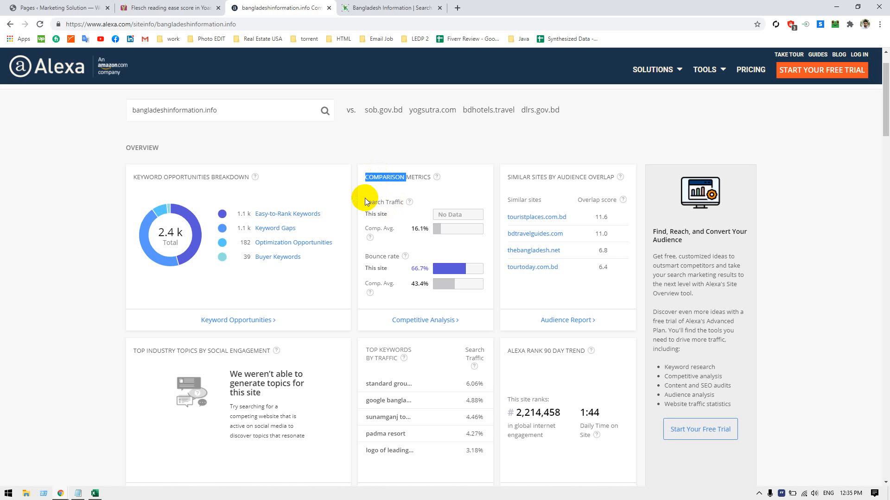
{"action": "left_click", "coordinate": [431, 133]}
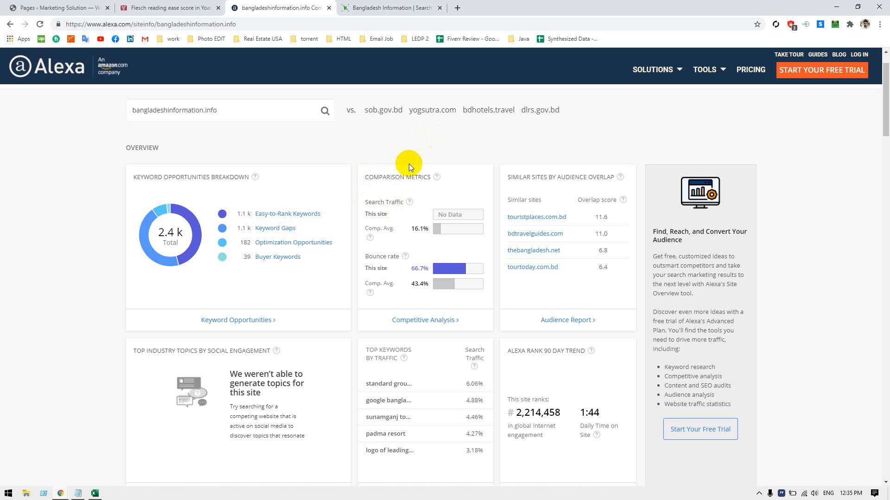
{"action": "double_click", "coordinate": [372, 214]}
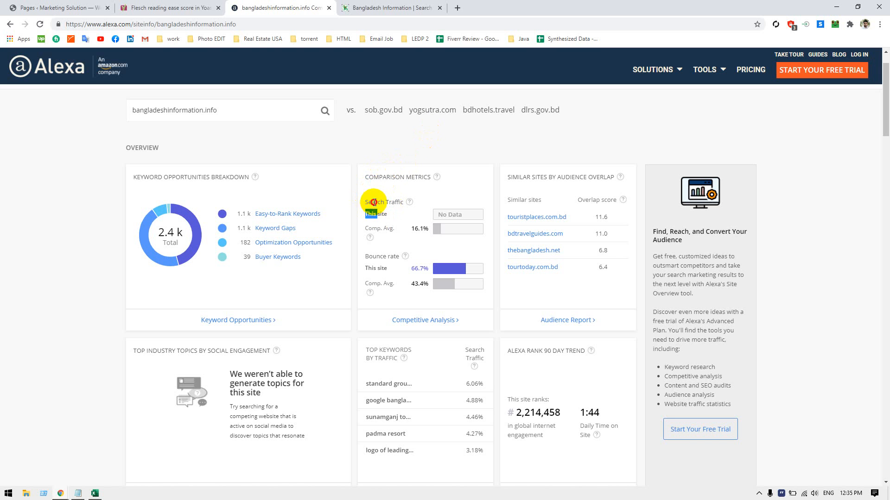
{"action": "triple_click", "coordinate": [393, 203]}
{"action": "left_click", "coordinate": [439, 212]}
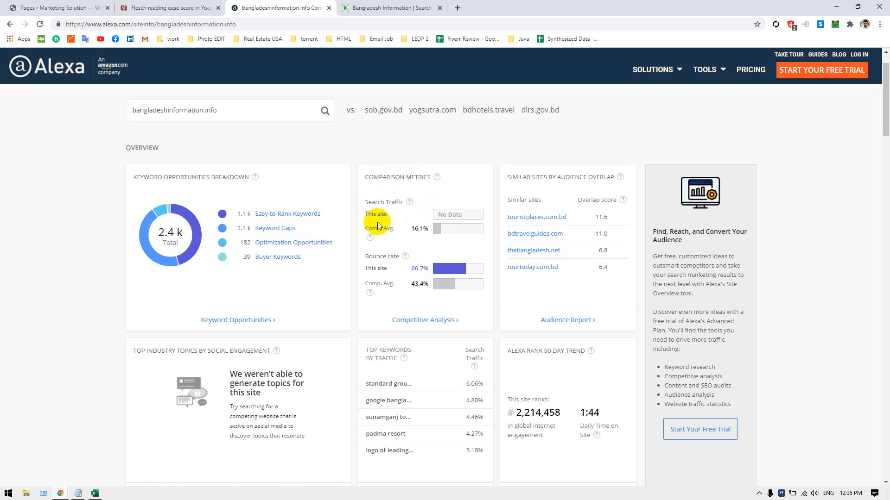
{"action": "left_click_drag", "start_coordinate": [366, 229], "coordinate": [393, 229]}
{"action": "left_click", "coordinate": [410, 229]}
{"action": "triple_click", "coordinate": [371, 256]}
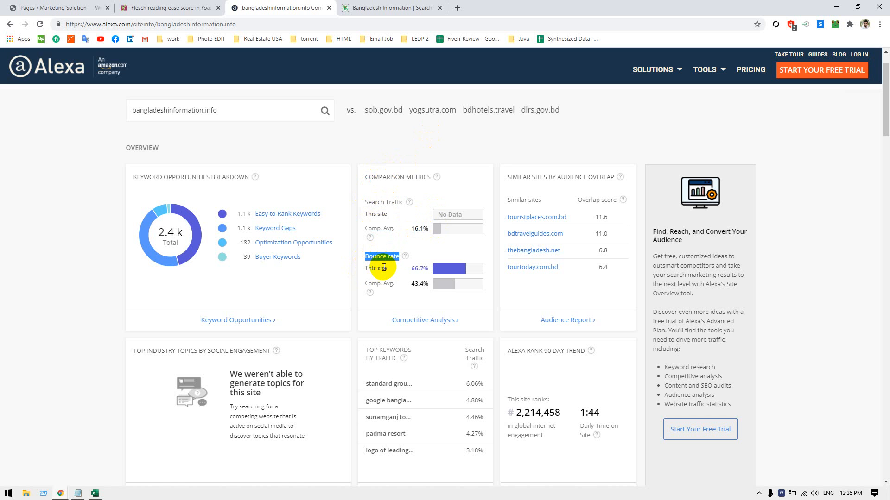
{"action": "triple_click", "coordinate": [415, 266]}
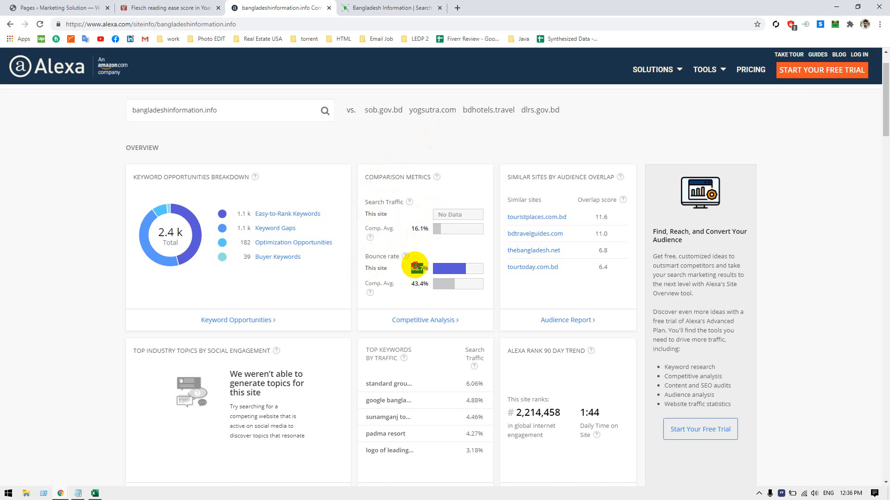
{"action": "left_click", "coordinate": [381, 264]}
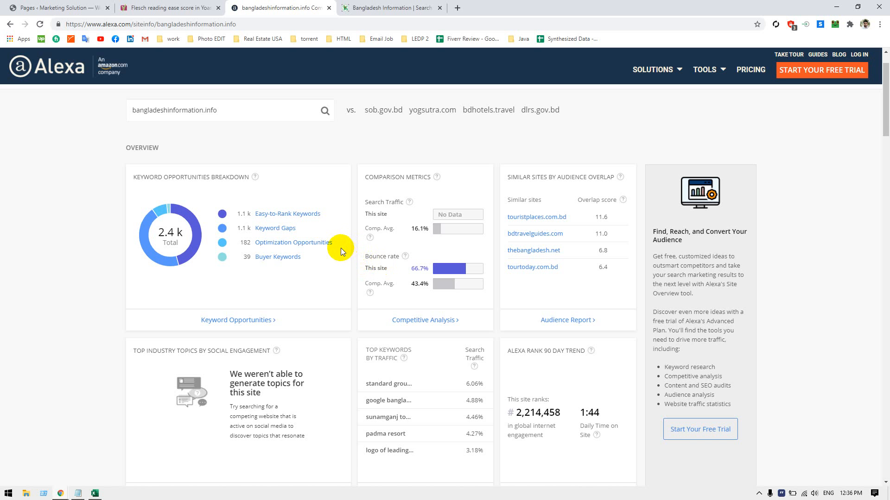
{"action": "scroll", "coordinate": [340, 252], "scroll_direction": "down", "scroll_amount": 1}
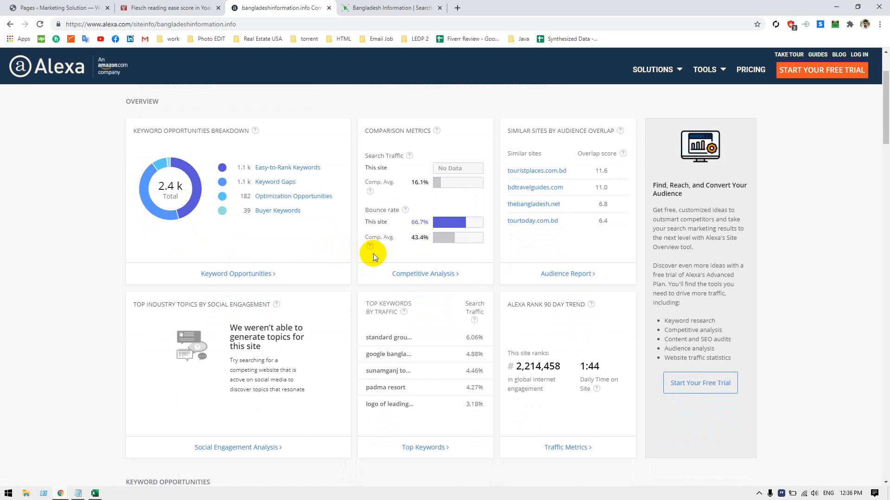
{"action": "mouse_move", "coordinate": [374, 250]}
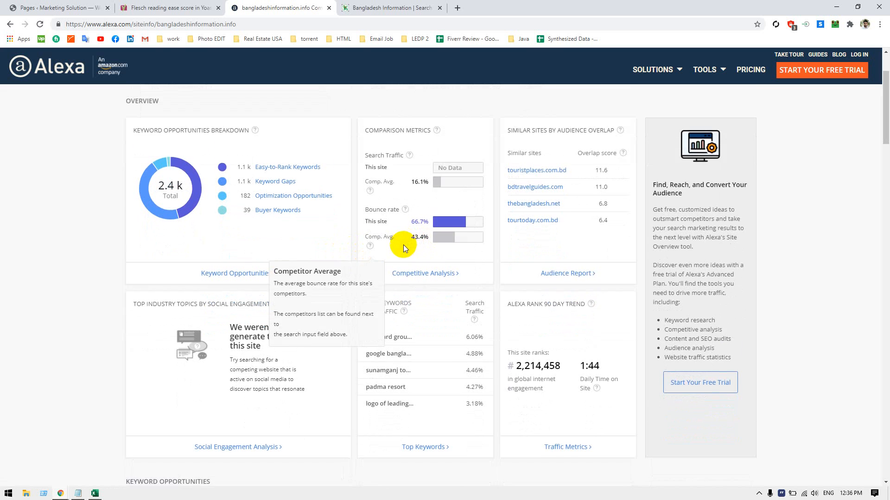
- Check the top keywords by traffic and the site's global rank in the Alexa Rank 90 Day Trend card
{"action": "scroll", "coordinate": [403, 245], "scroll_direction": "down", "scroll_amount": 2}
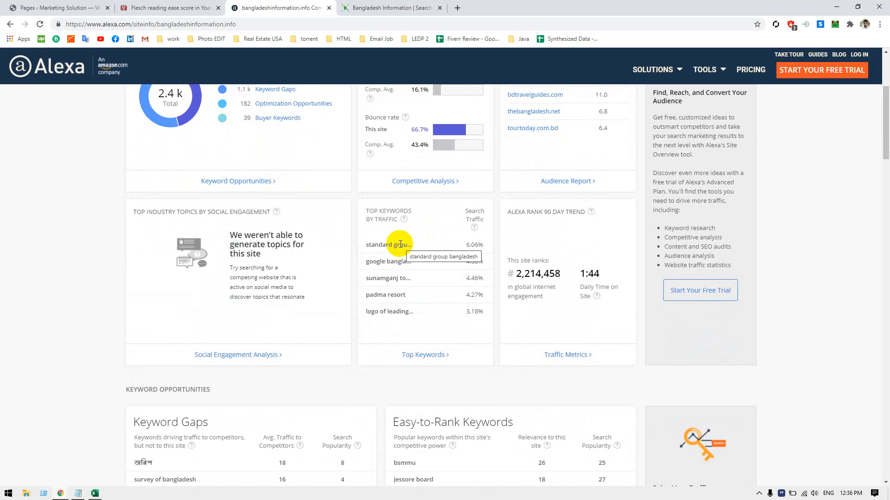
{"action": "triple_click", "coordinate": [532, 274]}
{"action": "left_click", "coordinate": [551, 311]}
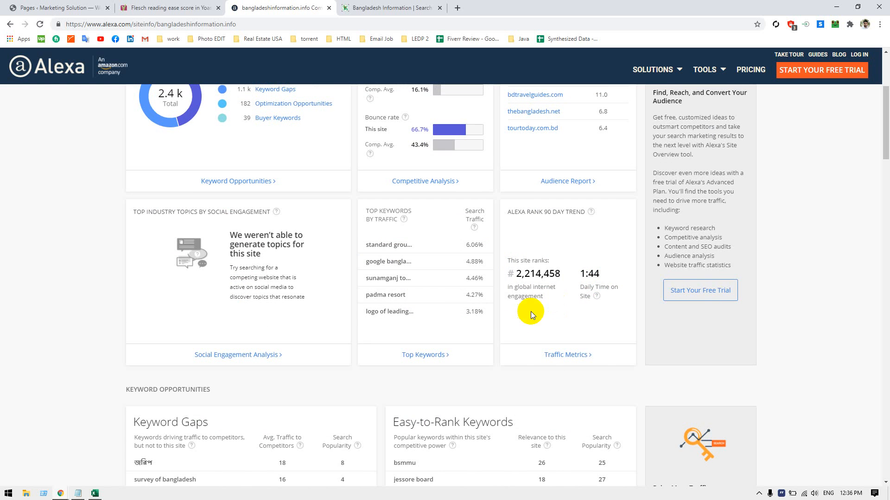
- Review the keyword opportunity tables and the Competitive Analysis section's traffic sources and referral sites
{"action": "scroll", "coordinate": [530, 311], "scroll_direction": "down", "scroll_amount": 2}
{"action": "scroll", "coordinate": [195, 327], "scroll_direction": "down", "scroll_amount": 5}
{"action": "scroll", "coordinate": [192, 329], "scroll_direction": "up", "scroll_amount": 7}
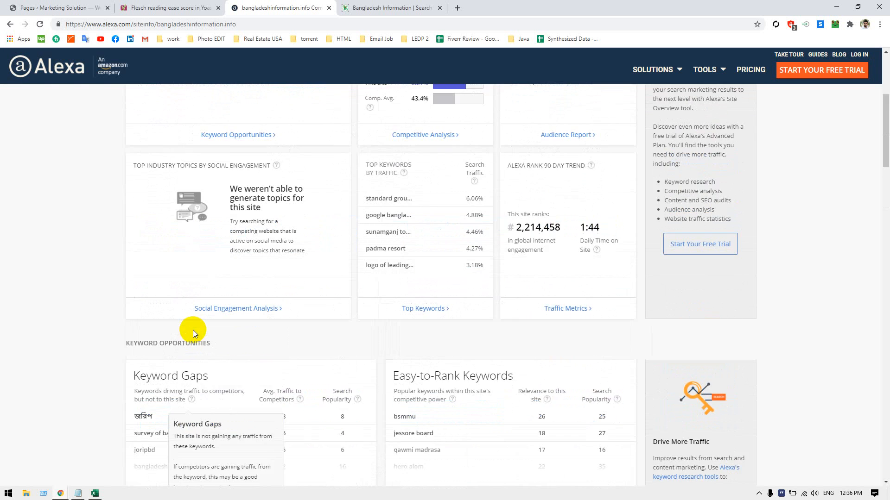
{"action": "scroll", "coordinate": [193, 330], "scroll_direction": "down", "scroll_amount": 3}
{"action": "scroll", "coordinate": [499, 333], "scroll_direction": "down", "scroll_amount": 4}
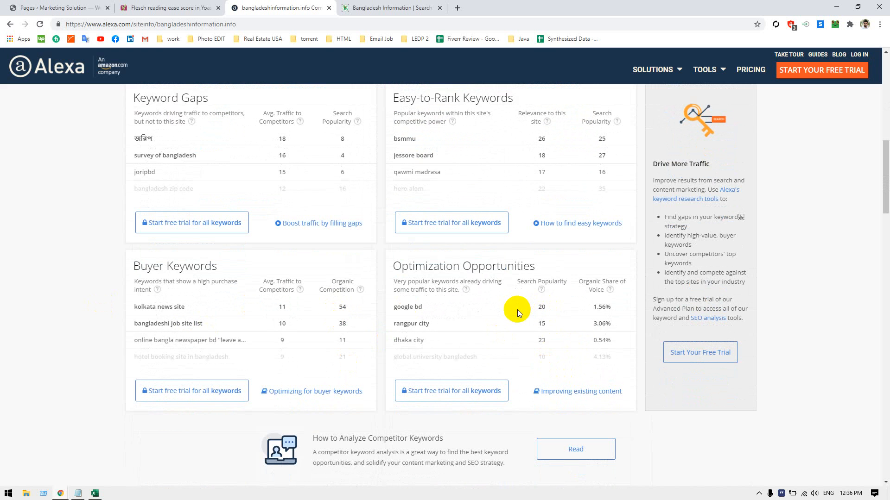
{"action": "scroll", "coordinate": [417, 356], "scroll_direction": "down", "scroll_amount": 7}
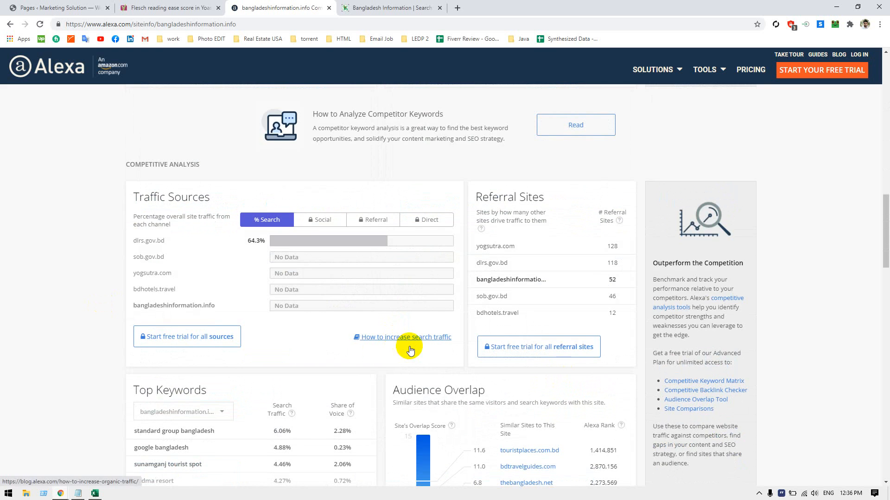
- Review the Top Keywords and Audience Overlap cards in the Competitive Analysis section
{"action": "scroll", "coordinate": [409, 350], "scroll_direction": "down", "scroll_amount": 8}
{"action": "scroll", "coordinate": [408, 351], "scroll_direction": "up", "scroll_amount": 4}
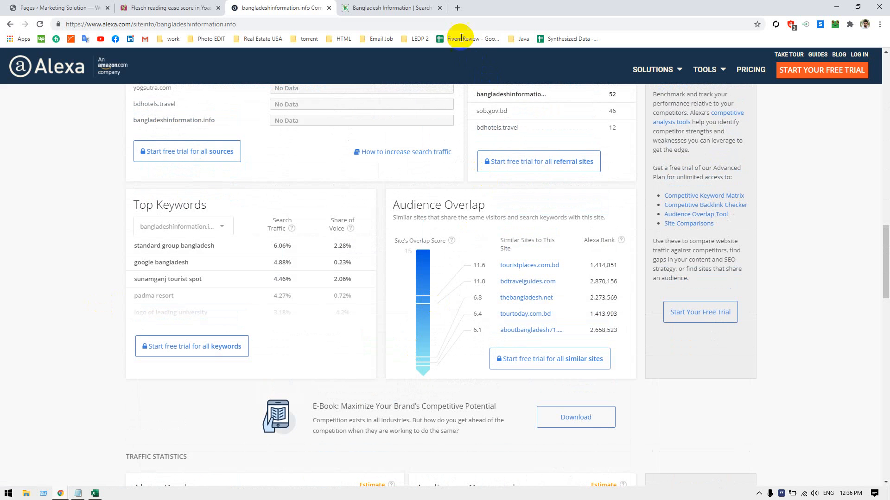
- Search Google for h-educate in a new browser tab and open the H-educate website
{"action": "left_click", "coordinate": [458, 7]}
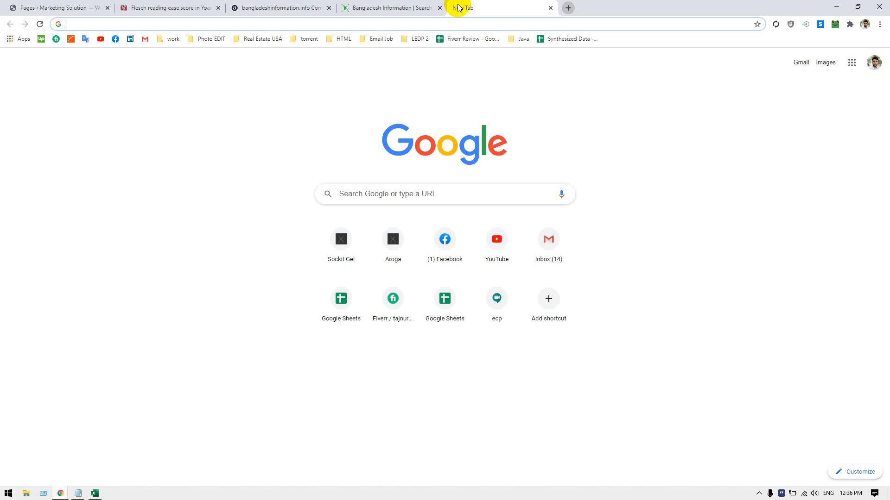
{"action": "type", "text": "s"}
{"action": "key", "text": "BackSpace"}
{"action": "key", "text": "BackSpace"}
{"action": "type", "text": "h-"}
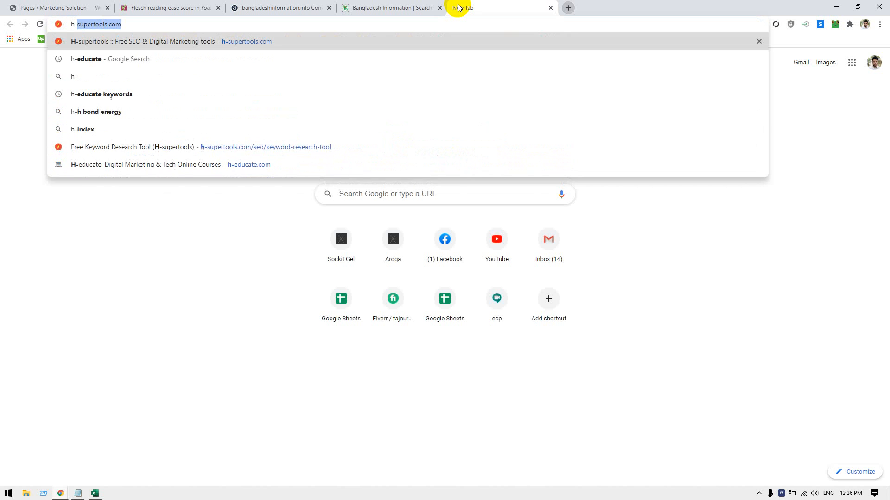
{"action": "type", "text": "e"}
{"action": "key", "text": "Return"}
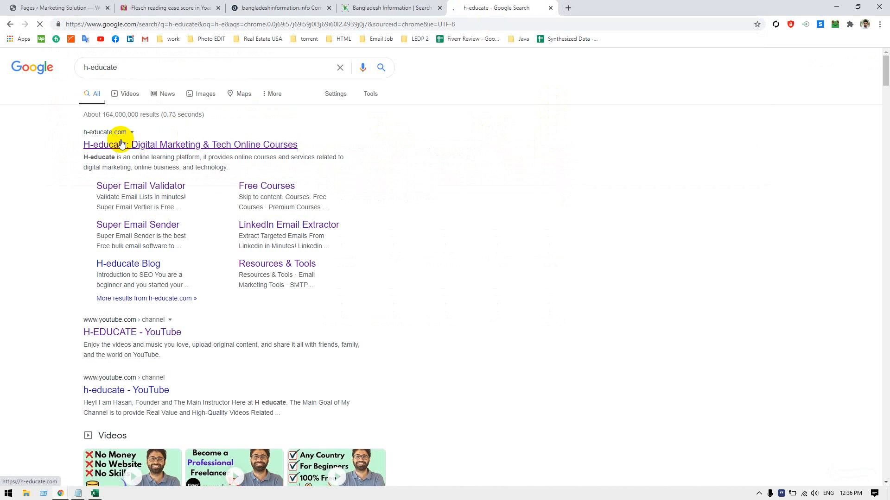
{"action": "left_click", "coordinate": [124, 145]}
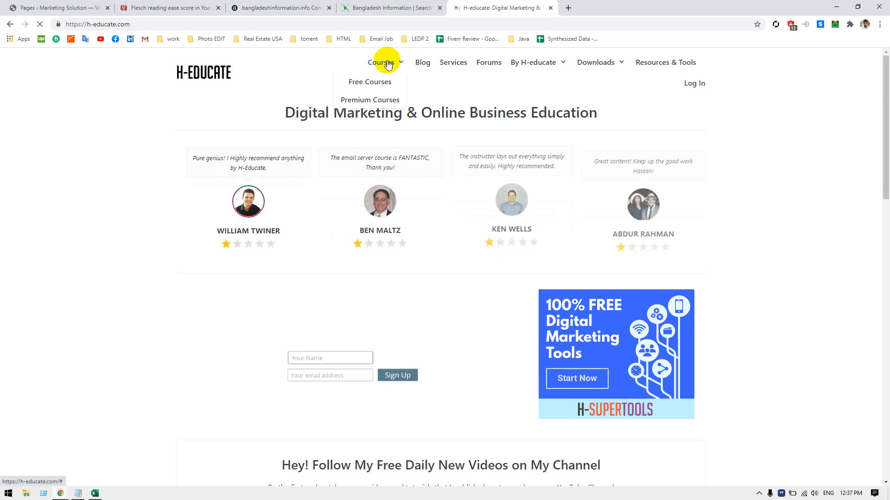
{"action": "mouse_move", "coordinate": [533, 62]}
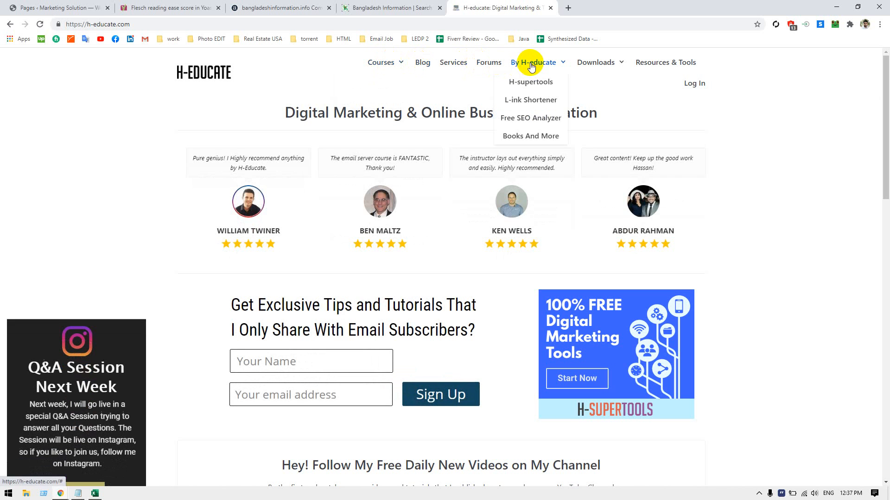
{"action": "left_click", "coordinate": [535, 120]}
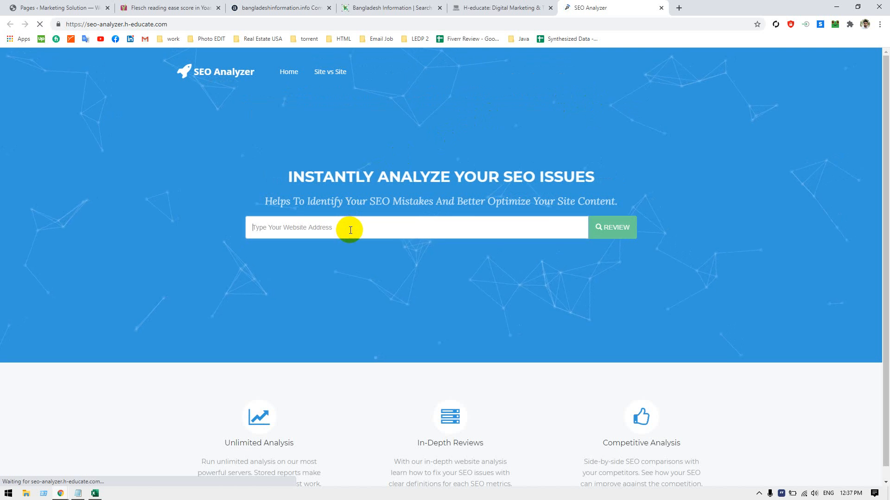
{"action": "type", "text": "https://bangladeshinformation.info/"}
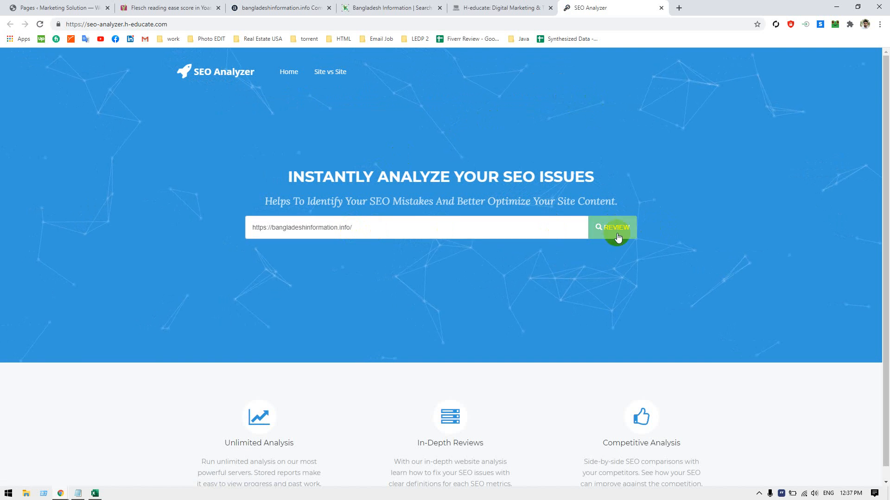
{"action": "left_click", "coordinate": [617, 237]}
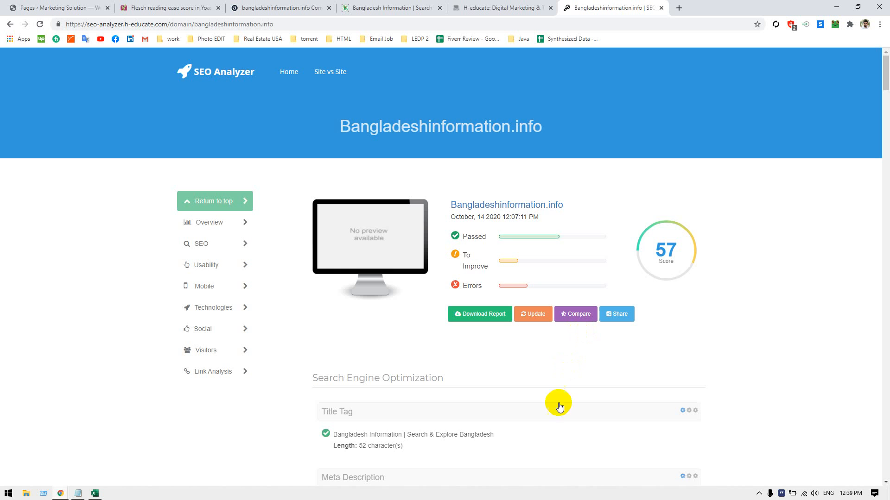
- Examine the Title Tag, Meta Description, Meta Keywords and Headings results in the report's Search Engine Optimization section
{"action": "scroll", "coordinate": [540, 357], "scroll_direction": "down", "scroll_amount": 6}
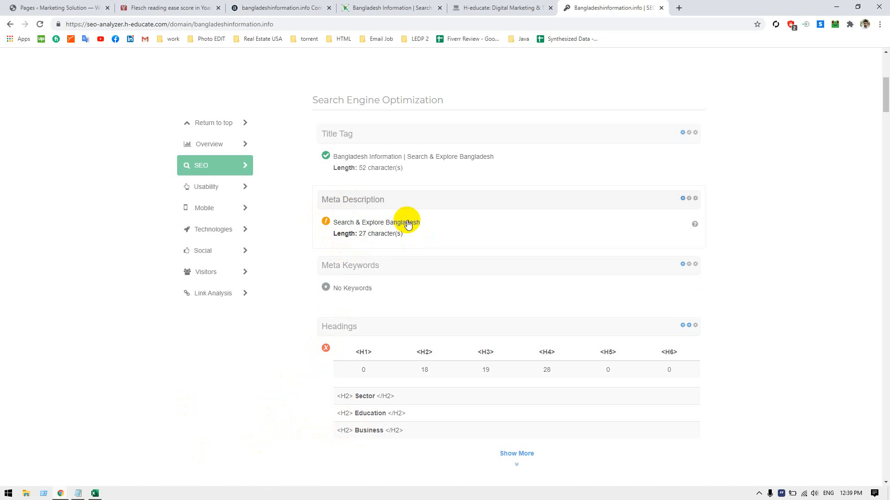
{"action": "scroll", "coordinate": [403, 232], "scroll_direction": "down", "scroll_amount": 5}
{"action": "scroll", "coordinate": [398, 227], "scroll_direction": "up", "scroll_amount": 2}
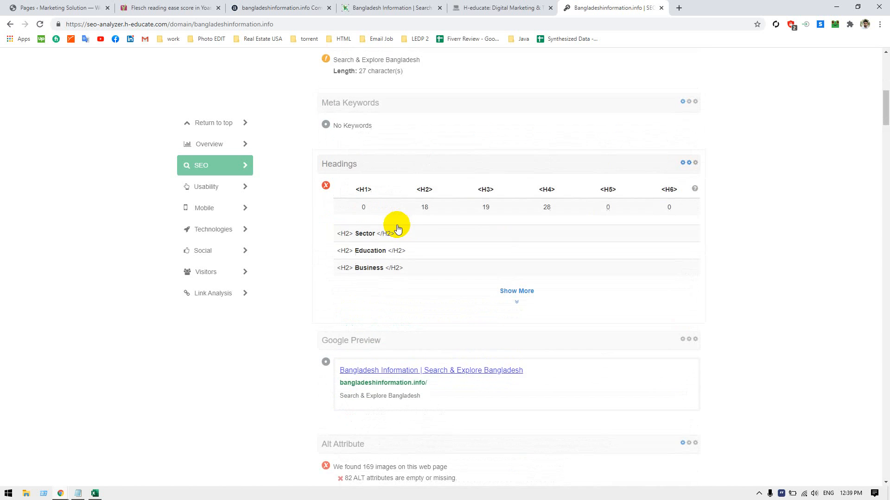
{"action": "scroll", "coordinate": [394, 223], "scroll_direction": "down", "scroll_amount": 1}
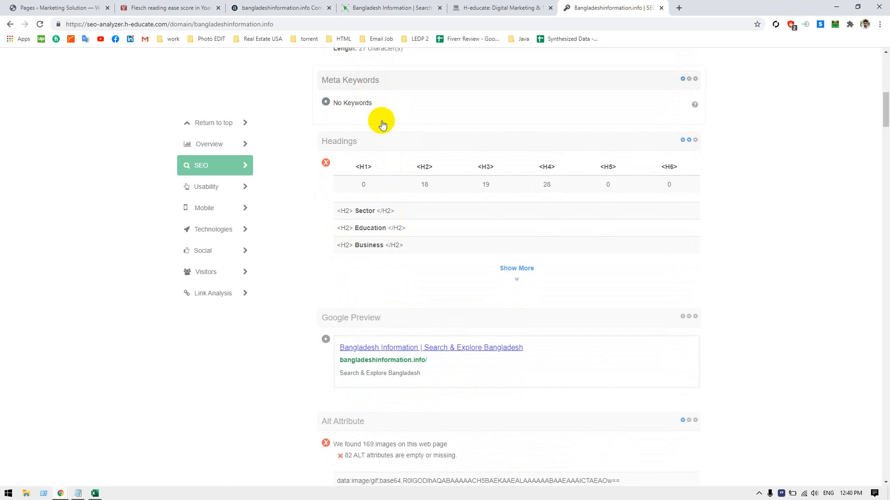
{"action": "scroll", "coordinate": [355, 244], "scroll_direction": "down", "scroll_amount": 1}
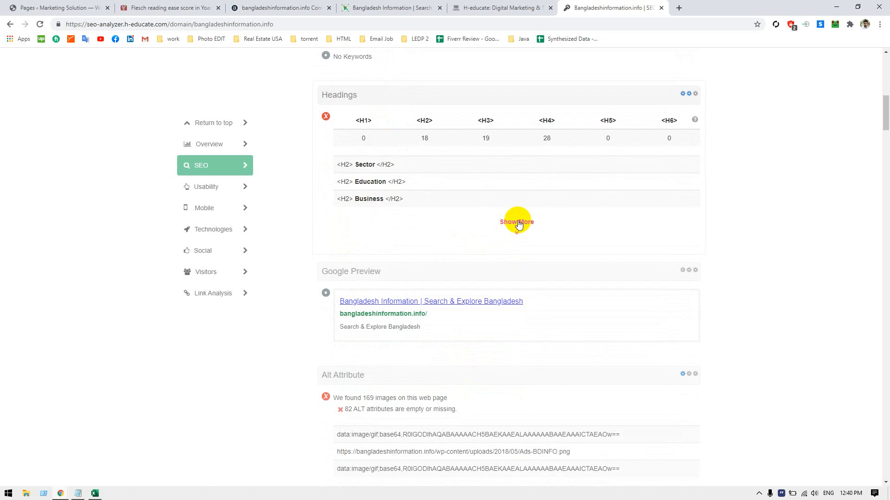
- Expand the full Headings list and examine the site's H1 to H4 tags
{"action": "left_click", "coordinate": [518, 224]}
{"action": "scroll", "coordinate": [332, 272], "scroll_direction": "down", "scroll_amount": 5}
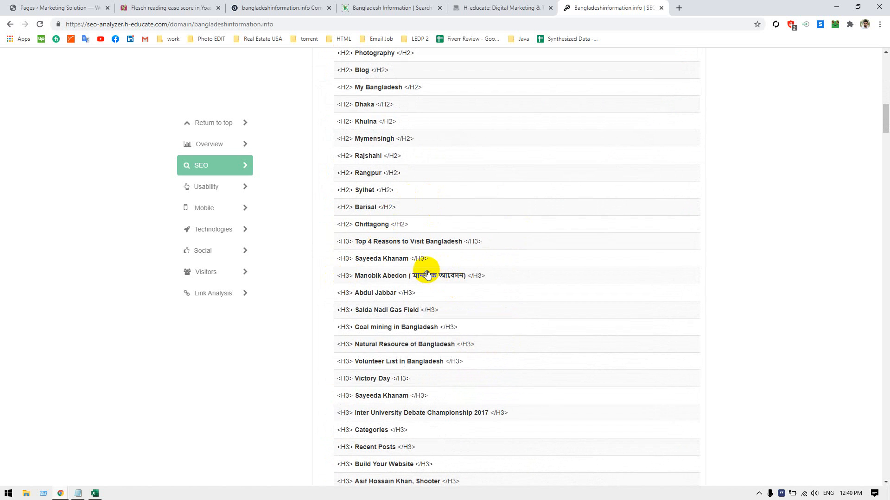
{"action": "scroll", "coordinate": [399, 278], "scroll_direction": "down", "scroll_amount": 4}
{"action": "scroll", "coordinate": [401, 284], "scroll_direction": "down", "scroll_amount": 14}
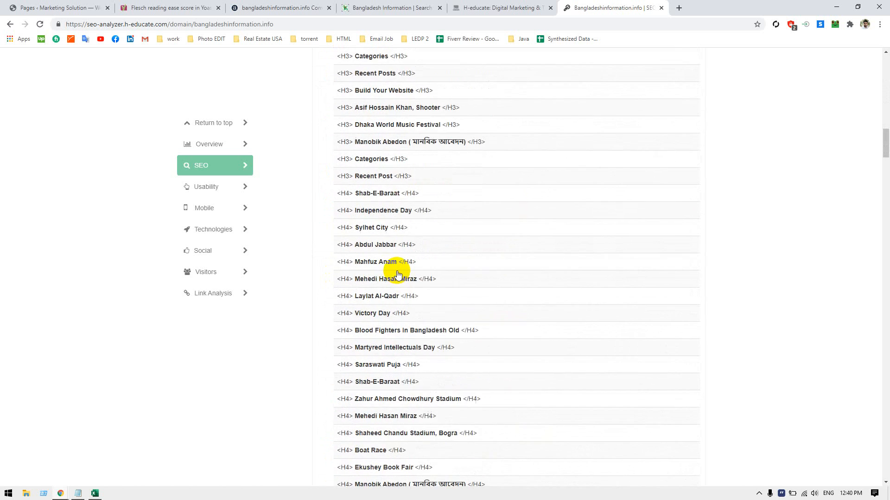
{"action": "scroll", "coordinate": [398, 244], "scroll_direction": "up", "scroll_amount": 8}
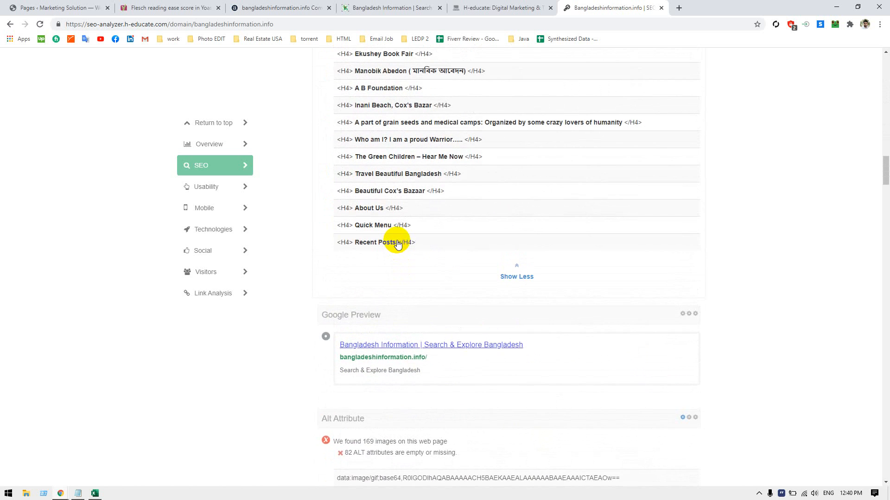
{"action": "scroll", "coordinate": [377, 260], "scroll_direction": "up", "scroll_amount": 20}
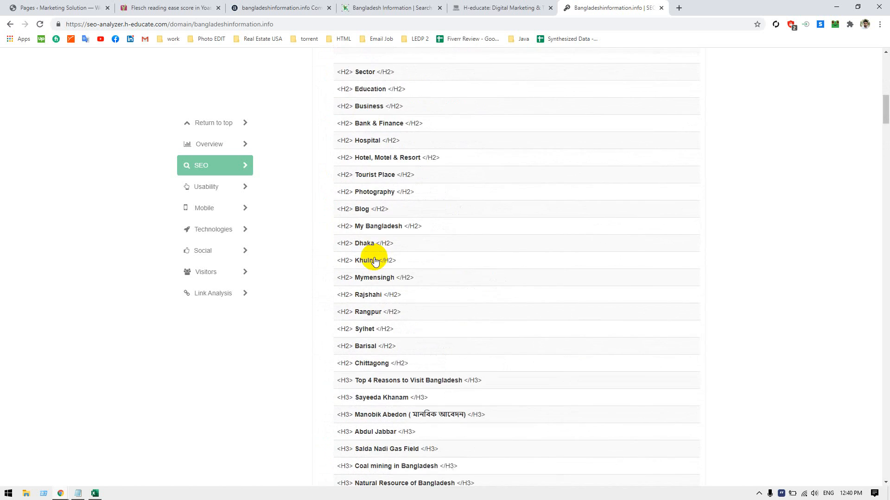
{"action": "scroll", "coordinate": [375, 262], "scroll_direction": "down", "scroll_amount": 3}
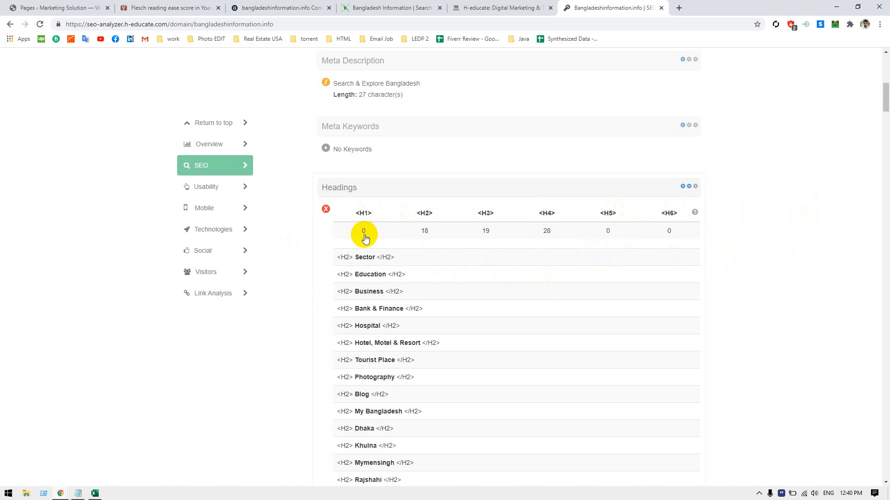
{"action": "scroll", "coordinate": [406, 315], "scroll_direction": "down", "scroll_amount": 12}
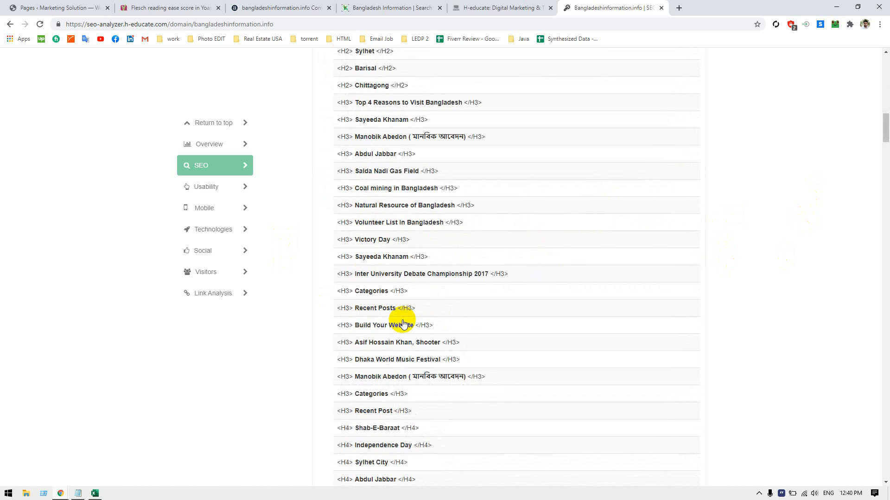
- Examine the Google Preview and the Alt Attribute results for the site's images
{"action": "scroll", "coordinate": [403, 323], "scroll_direction": "down", "scroll_amount": 15}
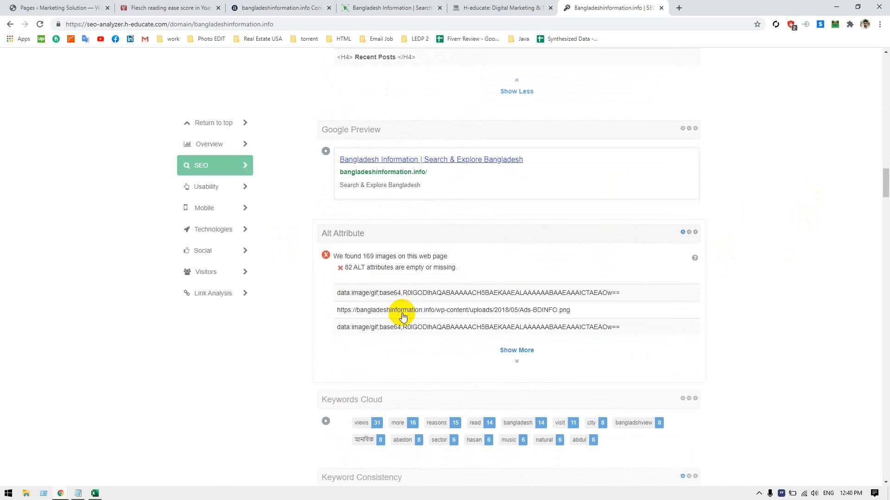
{"action": "scroll", "coordinate": [401, 315], "scroll_direction": "up", "scroll_amount": 2}
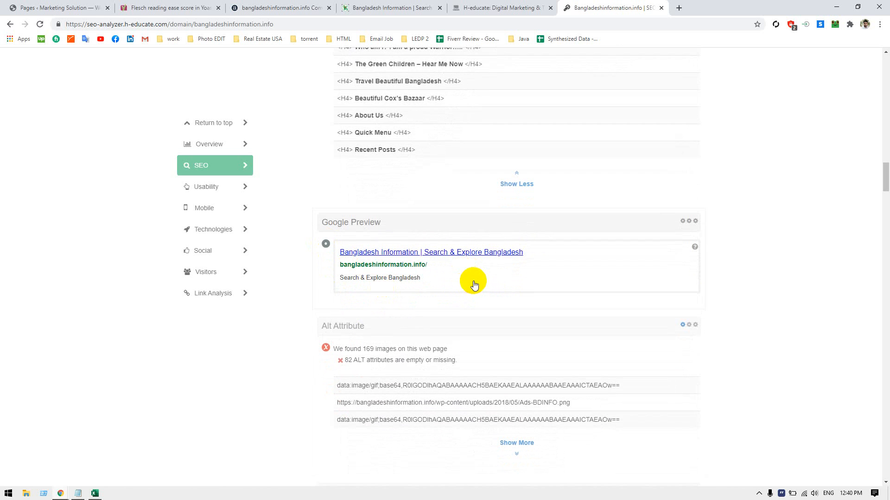
{"action": "mouse_move", "coordinate": [689, 223]}
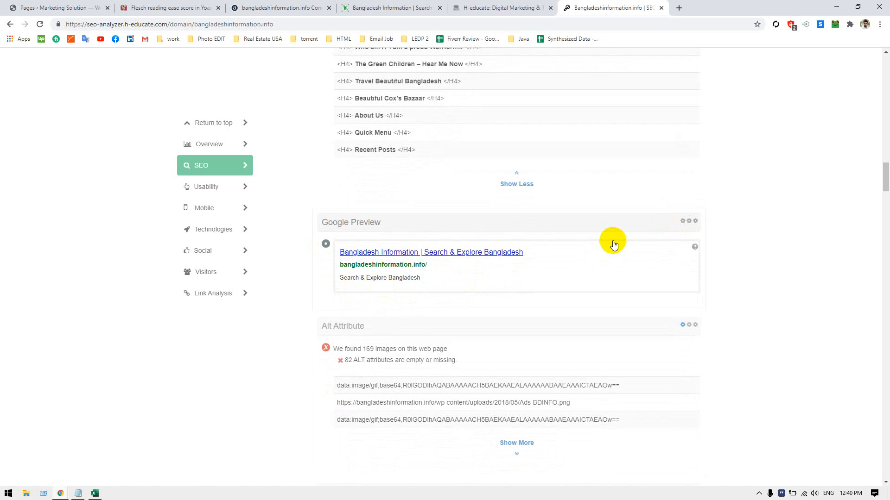
{"action": "scroll", "coordinate": [417, 336], "scroll_direction": "down", "scroll_amount": 2}
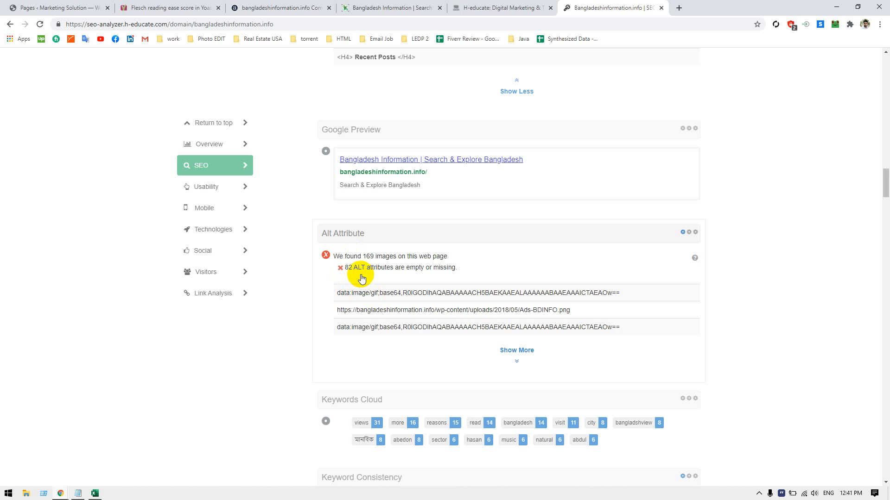
{"action": "scroll", "coordinate": [362, 277], "scroll_direction": "down", "scroll_amount": 3}
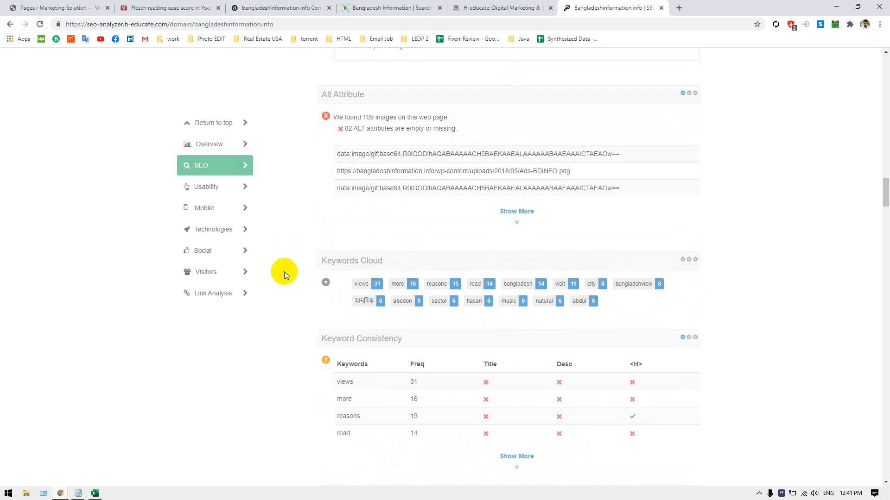
{"action": "scroll", "coordinate": [287, 281], "scroll_direction": "up", "scroll_amount": 1}
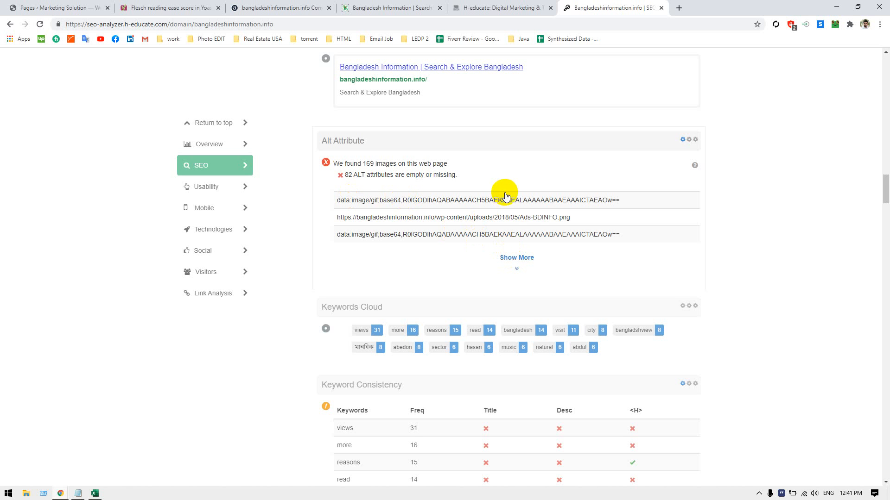
- Review the Keywords Cloud and expand the Keyword Consistency table to compare keyword use in title, description and headings
{"action": "scroll", "coordinate": [407, 201], "scroll_direction": "down", "scroll_amount": 2}
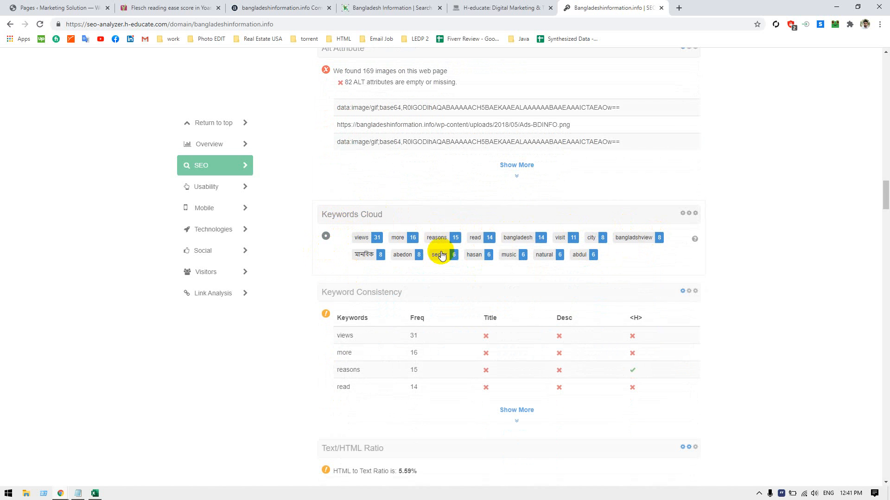
{"action": "scroll", "coordinate": [468, 234], "scroll_direction": "down", "scroll_amount": 2}
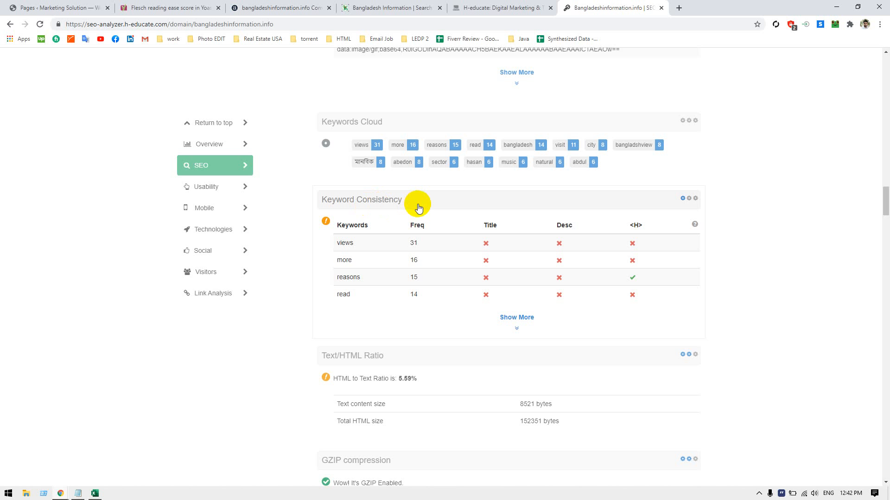
{"action": "left_click", "coordinate": [519, 319]}
{"action": "scroll", "coordinate": [521, 322], "scroll_direction": "down", "scroll_amount": 6}
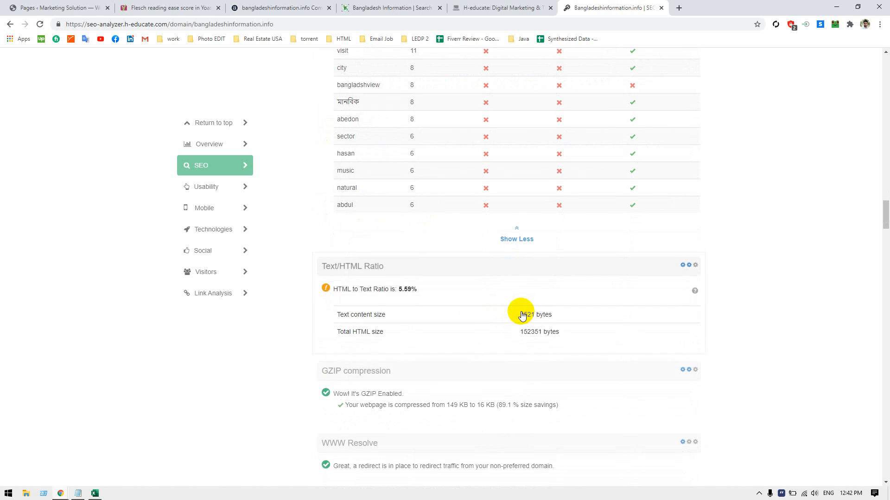
{"action": "scroll", "coordinate": [521, 315], "scroll_direction": "up", "scroll_amount": 4}
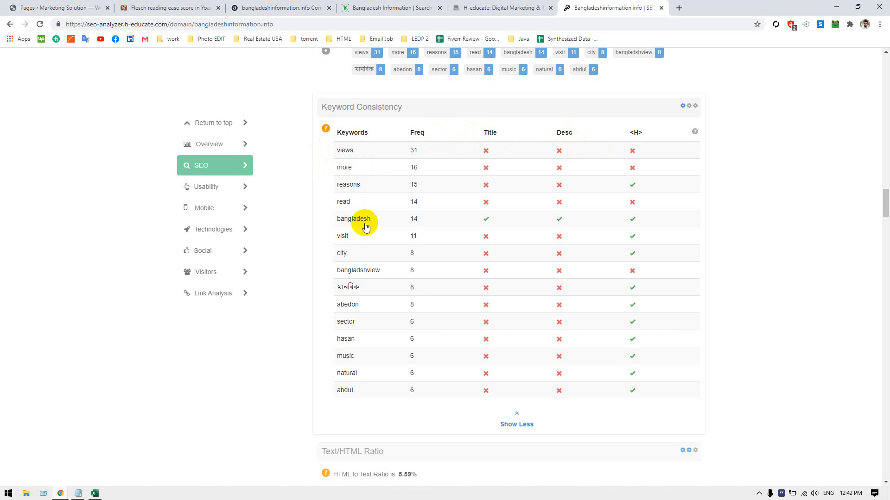
{"action": "scroll", "coordinate": [366, 222], "scroll_direction": "up", "scroll_amount": 3}
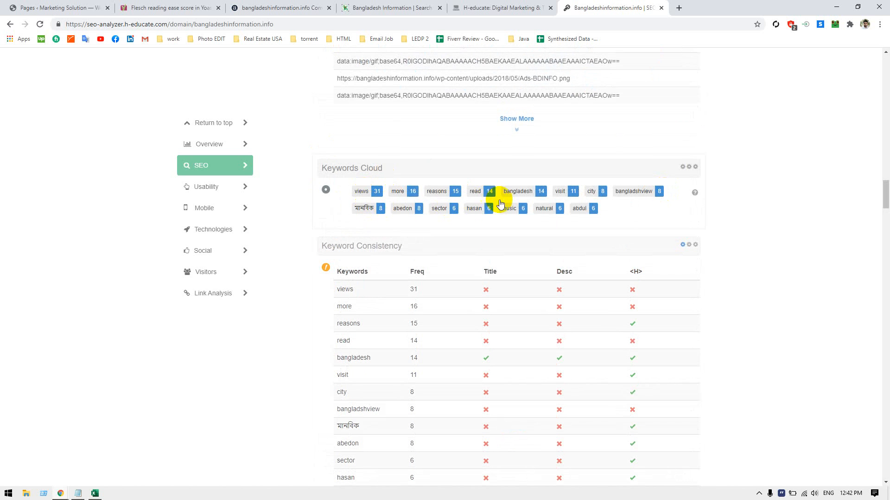
{"action": "scroll", "coordinate": [500, 204], "scroll_direction": "down", "scroll_amount": 2}
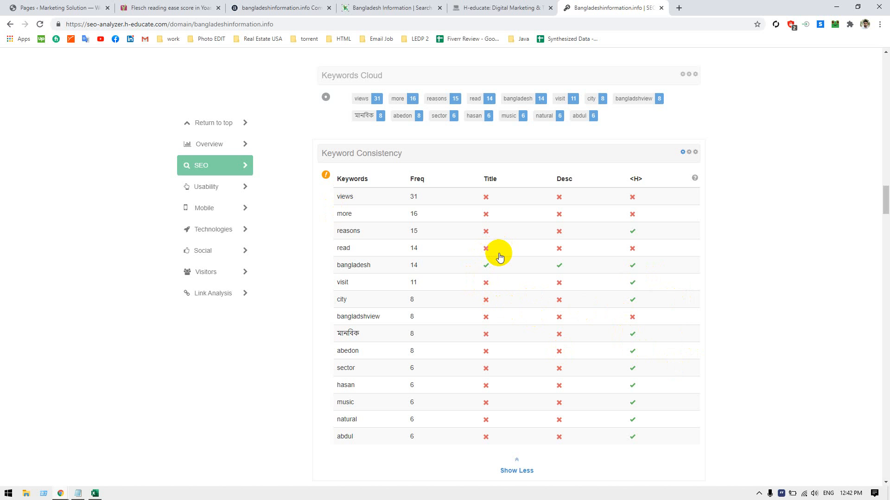
- Examine the Text/HTML Ratio section, show its explanation and highlight the text content size value
{"action": "scroll", "coordinate": [499, 257], "scroll_direction": "down", "scroll_amount": 5}
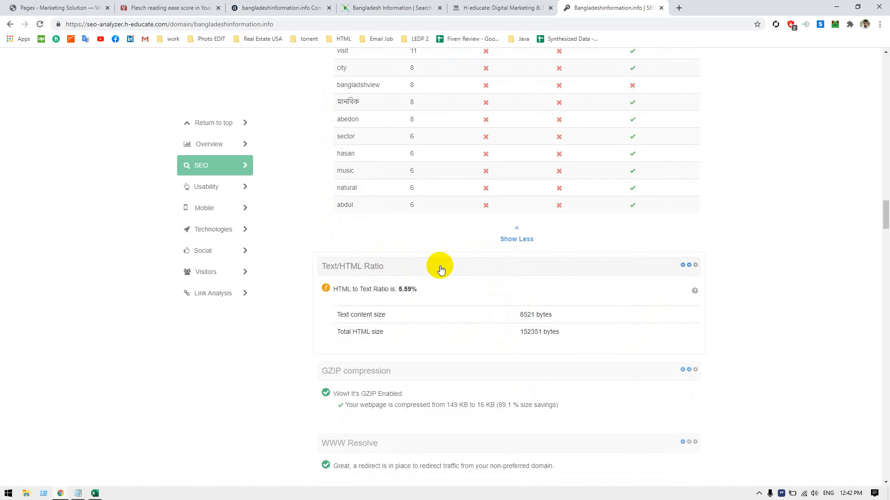
{"action": "scroll", "coordinate": [431, 271], "scroll_direction": "down", "scroll_amount": 1}
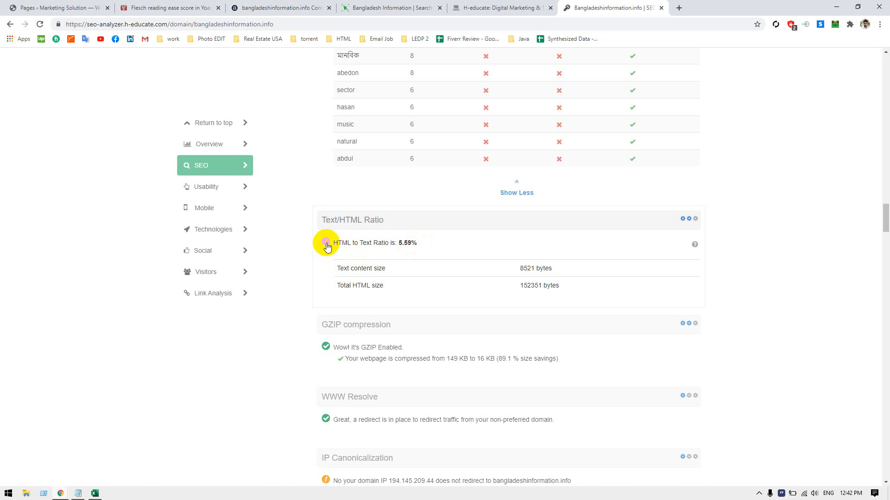
{"action": "mouse_move", "coordinate": [686, 221]}
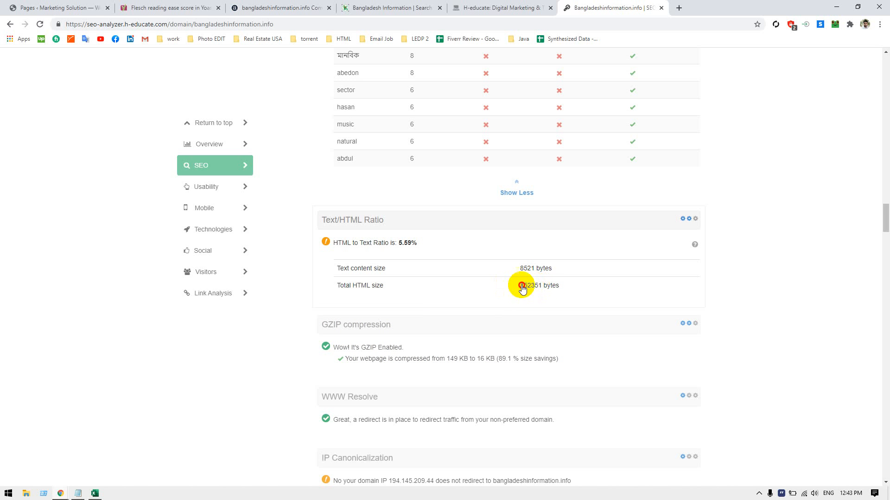
{"action": "left_click_drag", "start_coordinate": [519, 286], "coordinate": [552, 270]}
{"action": "left_click", "coordinate": [510, 270]}
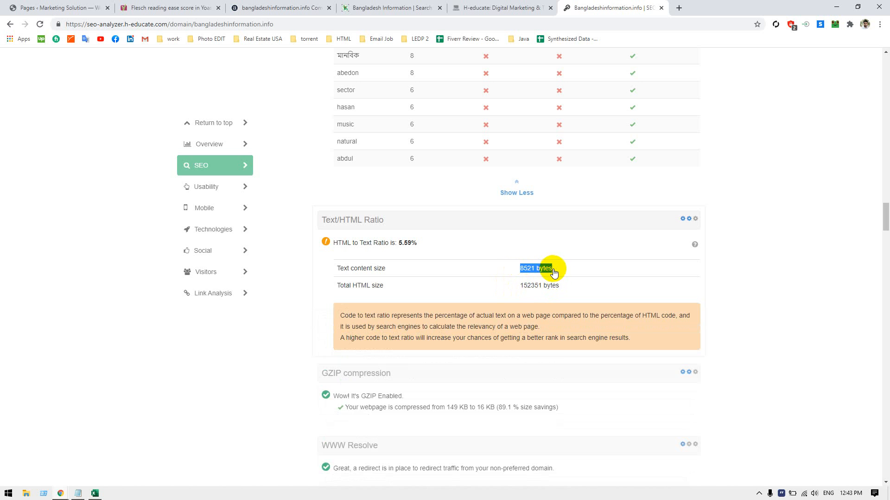
- Examine the analyzer's GZIP compression, WWW Resolve and IP Canonicalization results for the site
{"action": "left_click", "coordinate": [808, 301]}
{"action": "scroll", "coordinate": [755, 326], "scroll_direction": "down", "scroll_amount": 2}
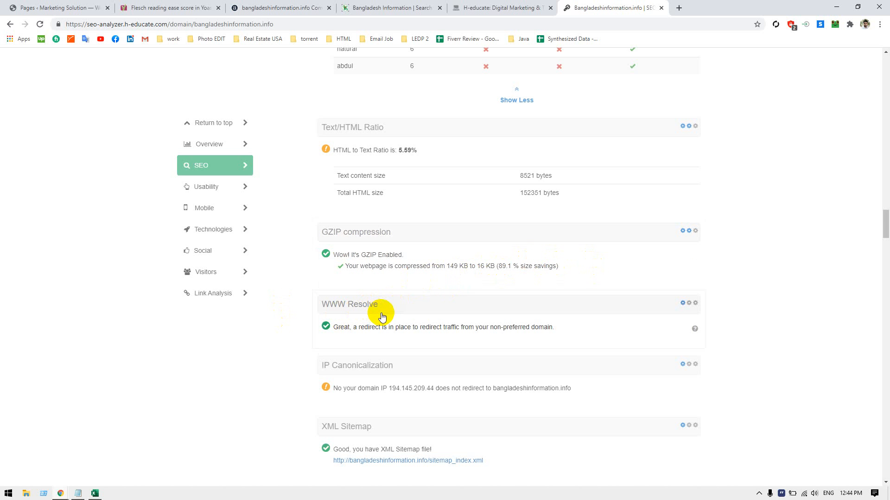
{"action": "scroll", "coordinate": [384, 312], "scroll_direction": "down", "scroll_amount": 2}
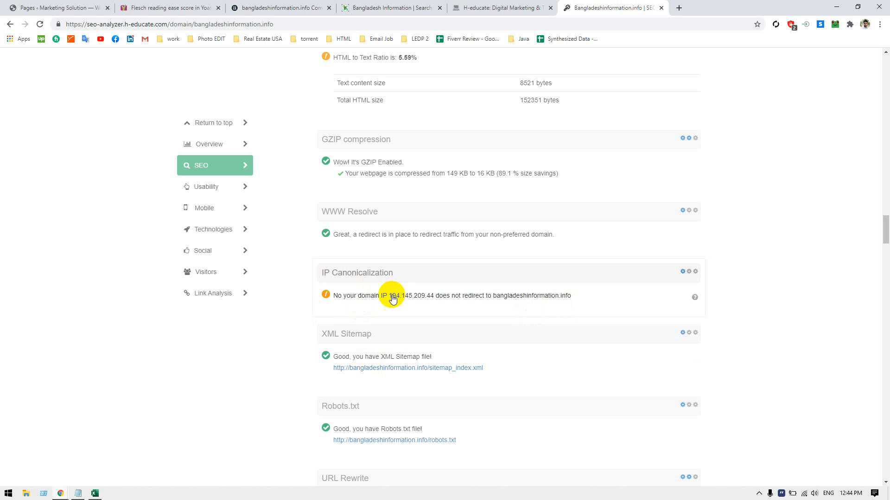
- Test the site's IP 194.145.209.44 in a separate tab, close that tab and review the IP Canonicalization explanation
{"action": "left_click_drag", "start_coordinate": [387, 297], "coordinate": [434, 302]}
{"action": "key", "text": "ctrl+c"}
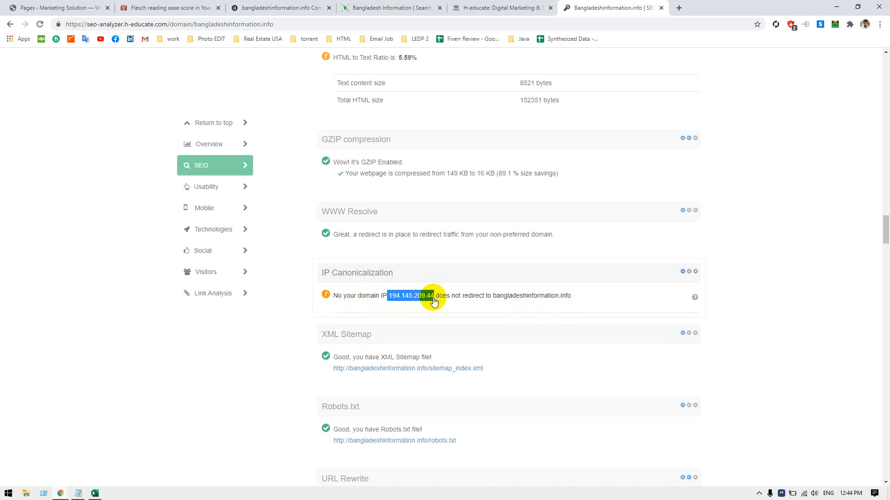
{"action": "left_click", "coordinate": [678, 8]}
{"action": "key", "text": "ctrl+v"}
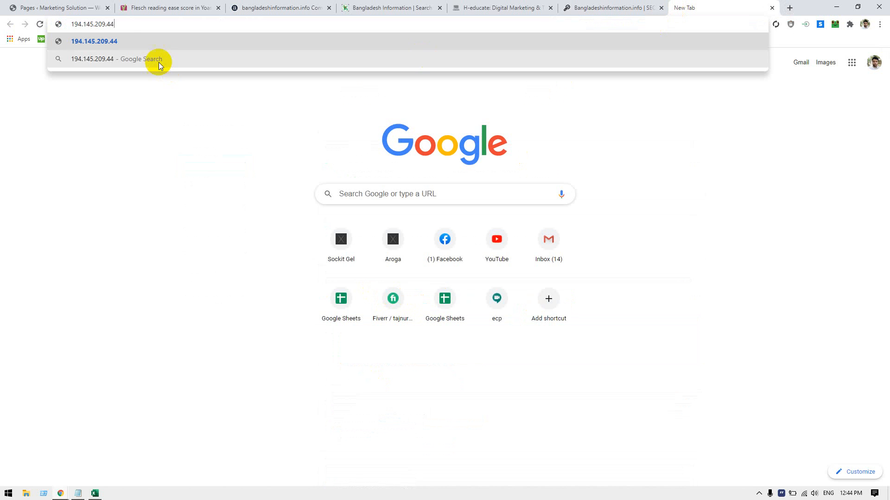
{"action": "left_click", "coordinate": [72, 24]}
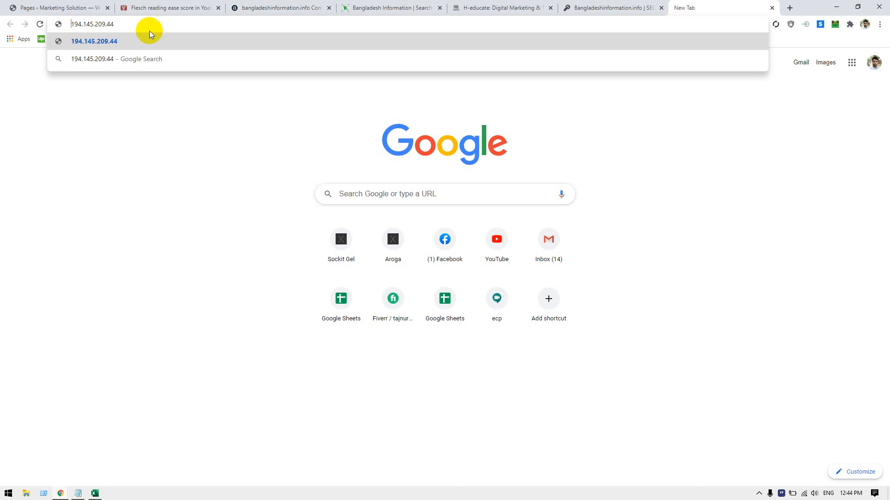
{"action": "left_click", "coordinate": [143, 40]}
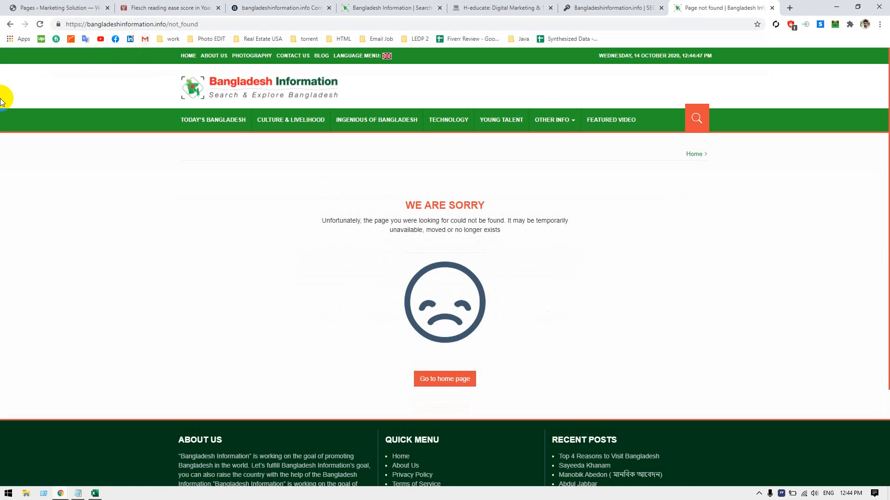
{"action": "left_click", "coordinate": [774, 8]}
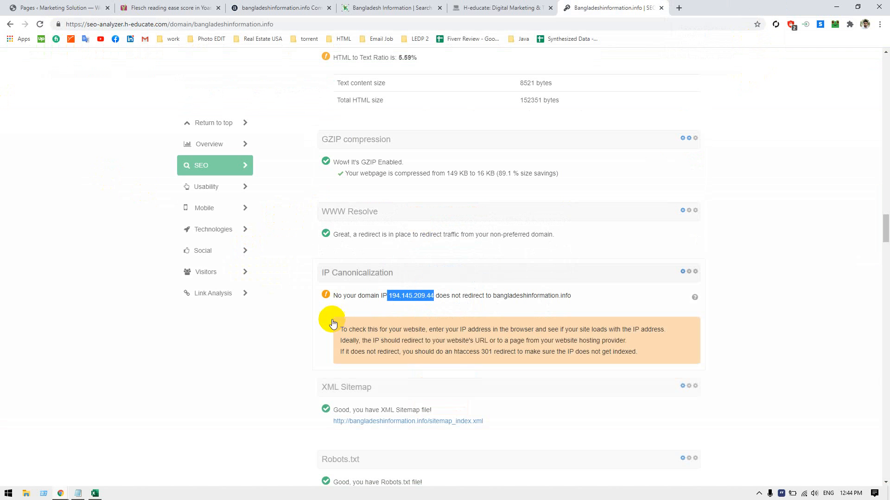
{"action": "left_click", "coordinate": [259, 338]}
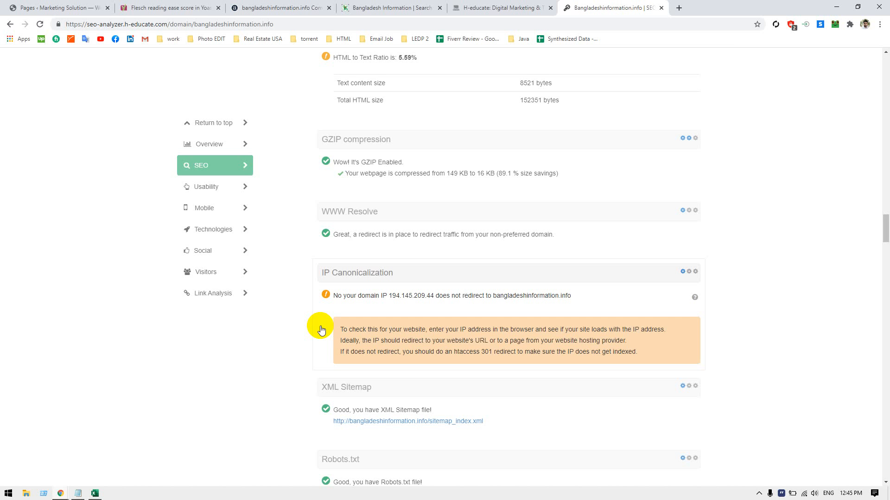
{"action": "left_click", "coordinate": [465, 277]}
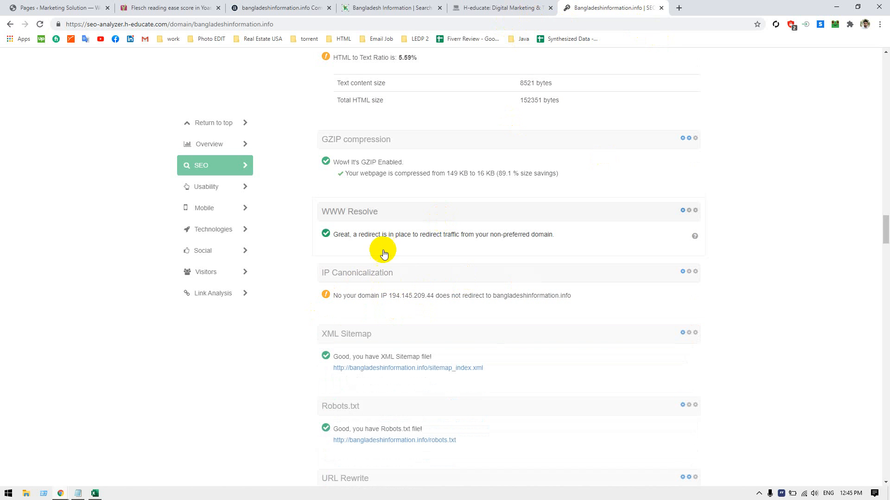
- Examine the XML Sitemap, Robots.txt, URL Rewrite, Underscores in the URLs, Embedded Objects and Iframe results
{"action": "scroll", "coordinate": [223, 296], "scroll_direction": "down", "scroll_amount": 2}
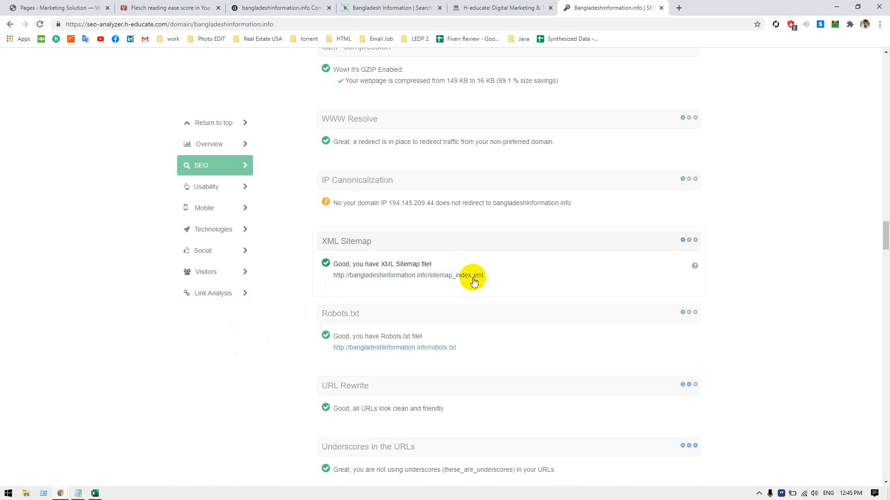
{"action": "scroll", "coordinate": [366, 285], "scroll_direction": "down", "scroll_amount": 2}
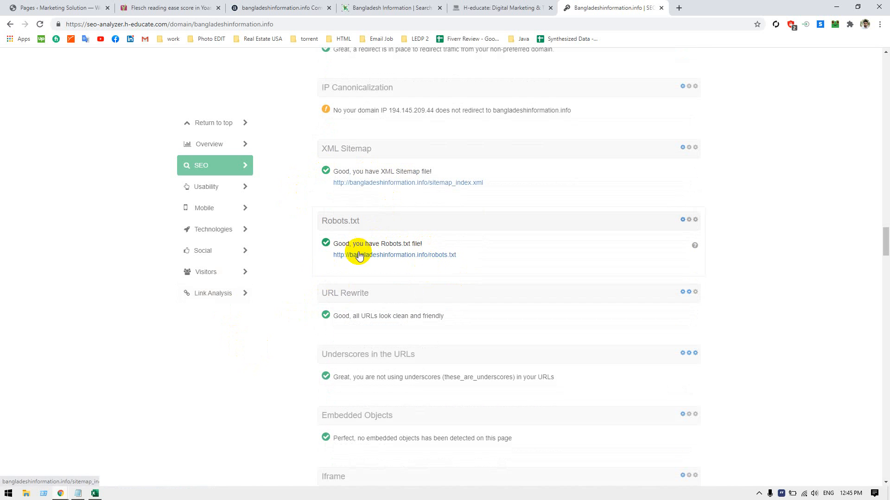
{"action": "scroll", "coordinate": [273, 290], "scroll_direction": "down", "scroll_amount": 1}
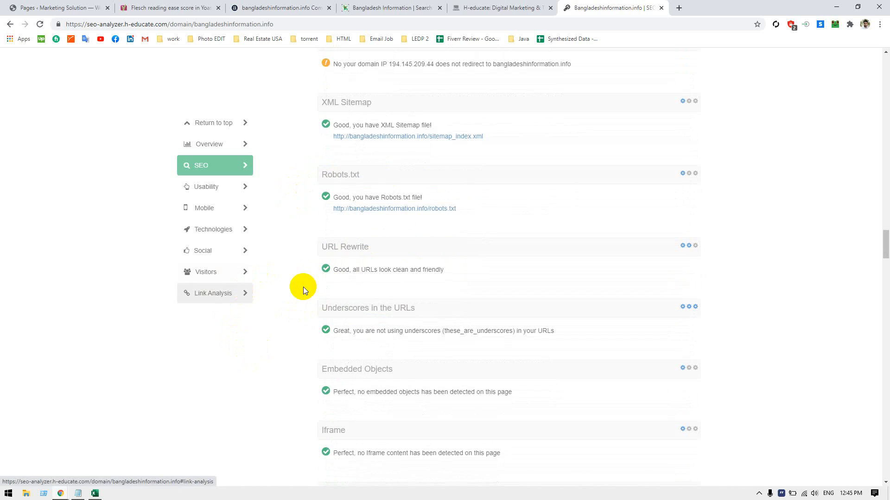
{"action": "scroll", "coordinate": [310, 288], "scroll_direction": "down", "scroll_amount": 4}
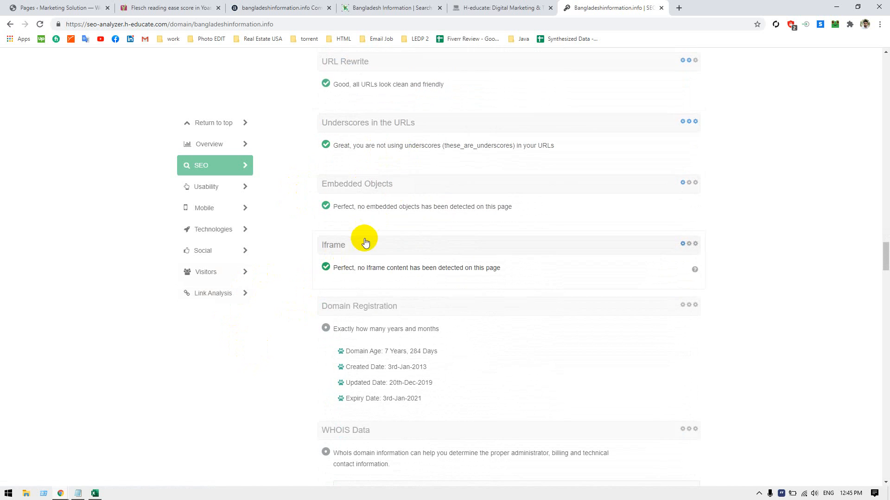
- Review the Domain Registration, WHOIS Data, Indexed Pages and Backlinks Counter sections
{"action": "scroll", "coordinate": [363, 238], "scroll_direction": "down", "scroll_amount": 5}
{"action": "scroll", "coordinate": [362, 245], "scroll_direction": "up", "scroll_amount": 2}
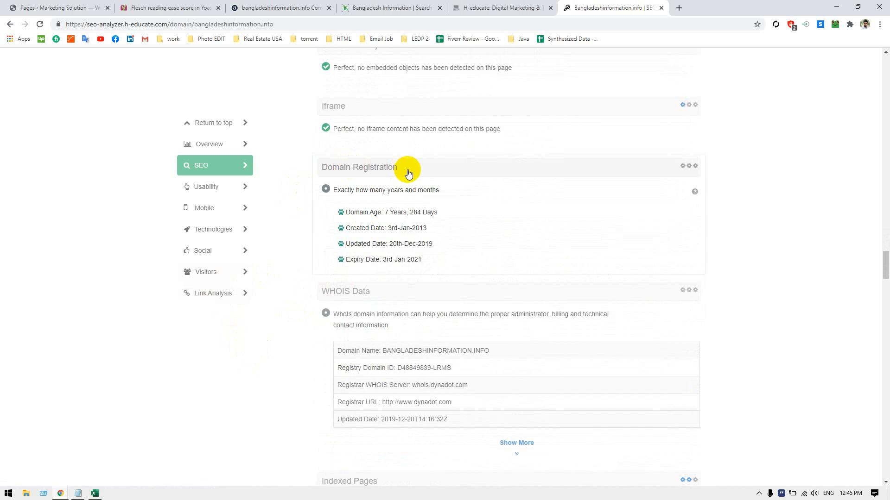
{"action": "scroll", "coordinate": [399, 181], "scroll_direction": "down", "scroll_amount": 3}
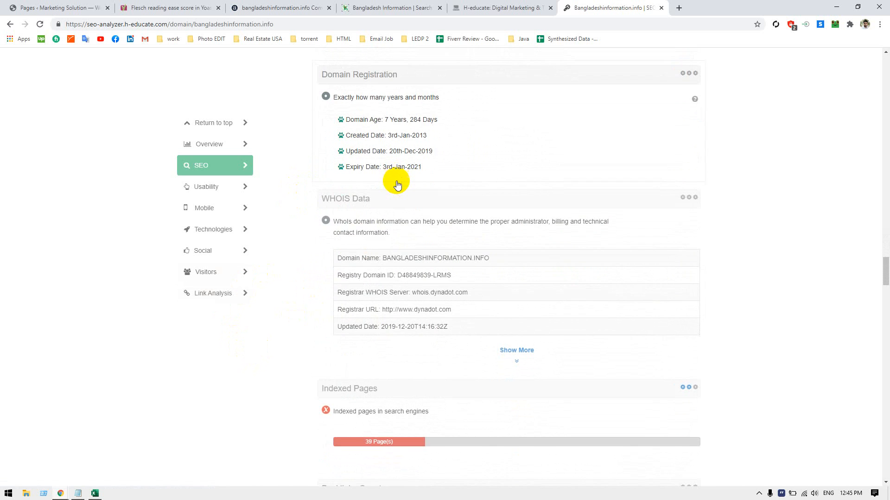
{"action": "scroll", "coordinate": [389, 213], "scroll_direction": "down", "scroll_amount": 3}
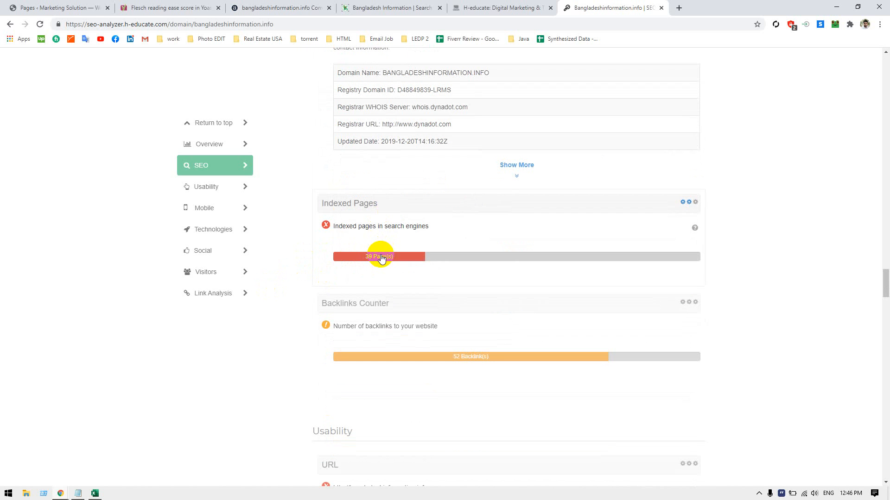
{"action": "scroll", "coordinate": [285, 347], "scroll_direction": "down", "scroll_amount": 1}
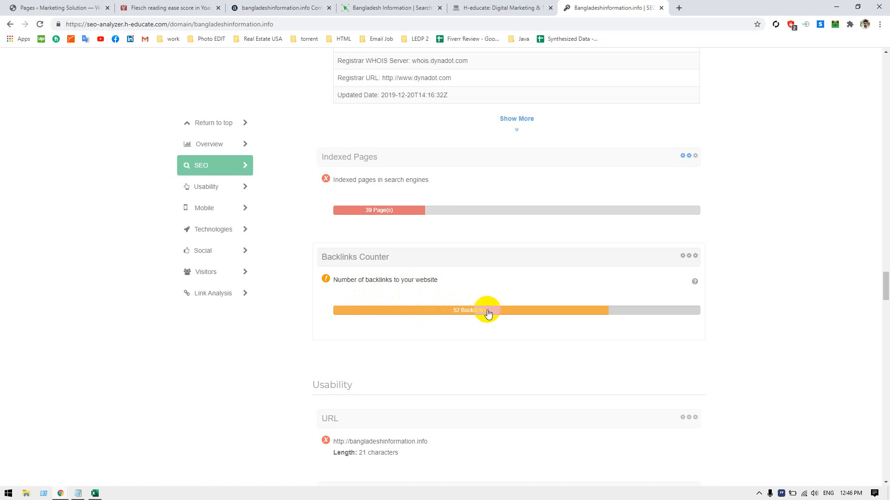
- Examine the Usability results, including URL, Page Size, Load Time, desktop PageSpeed Insights and Domain Availability
{"action": "scroll", "coordinate": [313, 313], "scroll_direction": "down", "scroll_amount": 3}
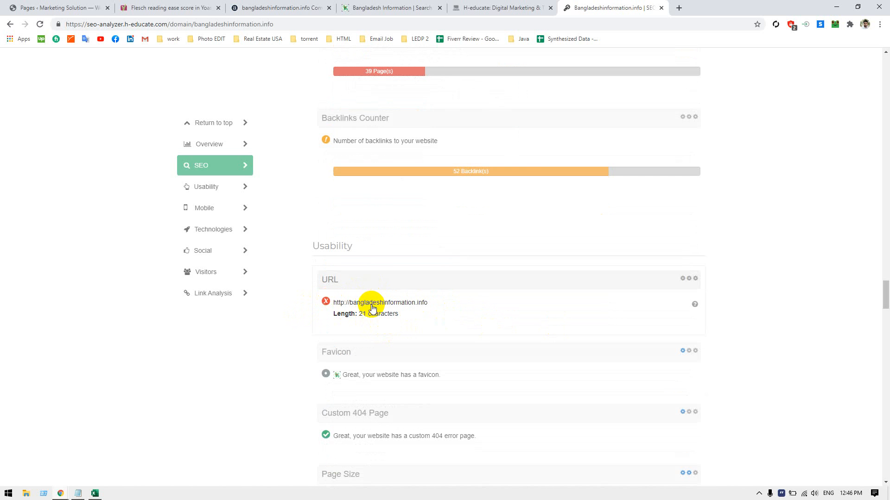
{"action": "scroll", "coordinate": [296, 315], "scroll_direction": "down", "scroll_amount": 3}
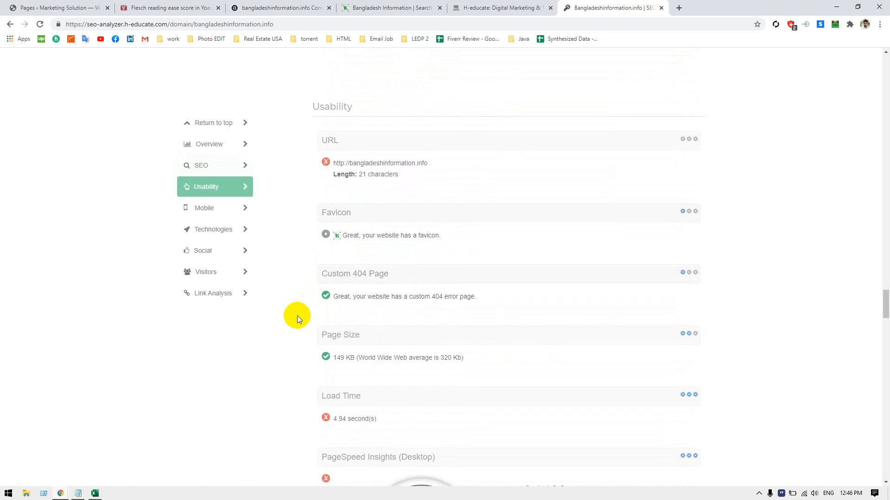
{"action": "scroll", "coordinate": [295, 316], "scroll_direction": "down", "scroll_amount": 4}
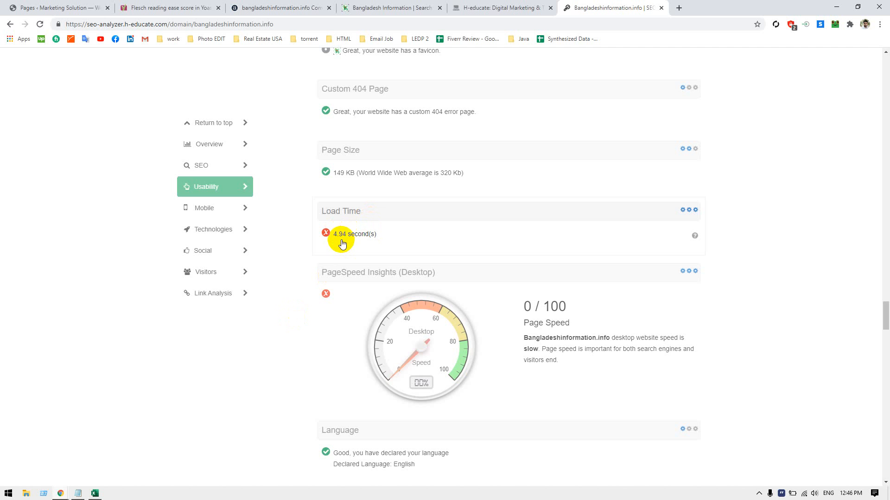
{"action": "scroll", "coordinate": [371, 298], "scroll_direction": "down", "scroll_amount": 5}
{"action": "scroll", "coordinate": [372, 299], "scroll_direction": "down", "scroll_amount": 4}
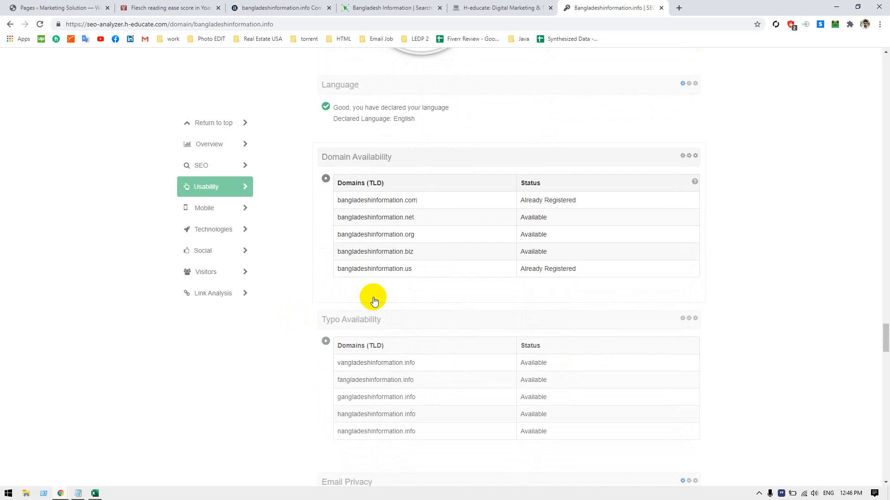
- Review the rest of the report: Mobile, Technologies, Visitors and Link Analysis
{"action": "scroll", "coordinate": [373, 301], "scroll_direction": "down", "scroll_amount": 8}
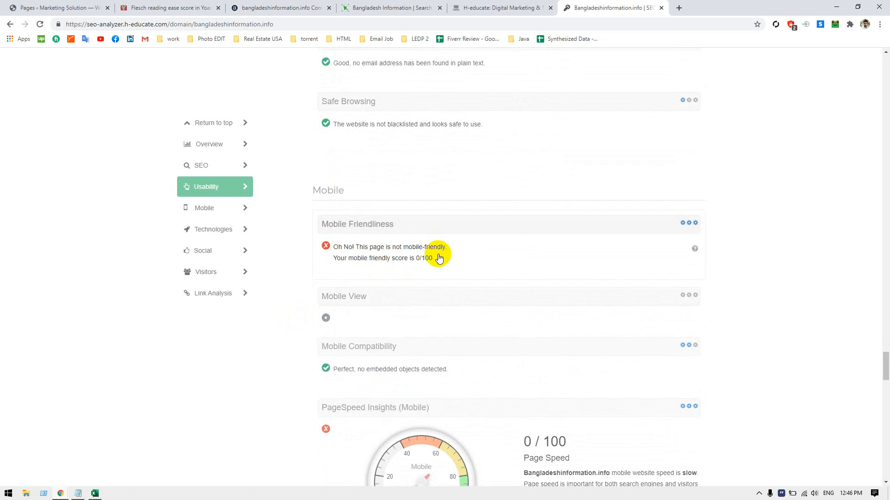
{"action": "scroll", "coordinate": [438, 259], "scroll_direction": "down", "scroll_amount": 3}
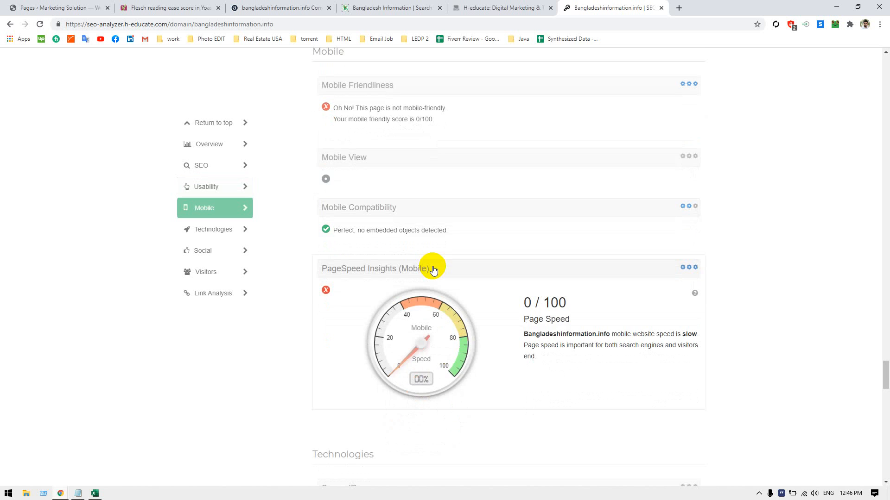
{"action": "scroll", "coordinate": [433, 270], "scroll_direction": "down", "scroll_amount": 6}
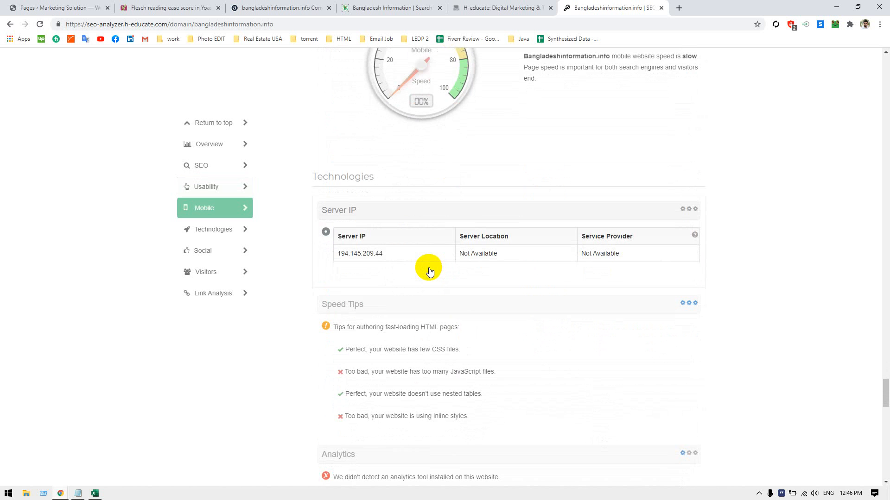
{"action": "scroll", "coordinate": [430, 272], "scroll_direction": "down", "scroll_amount": 3}
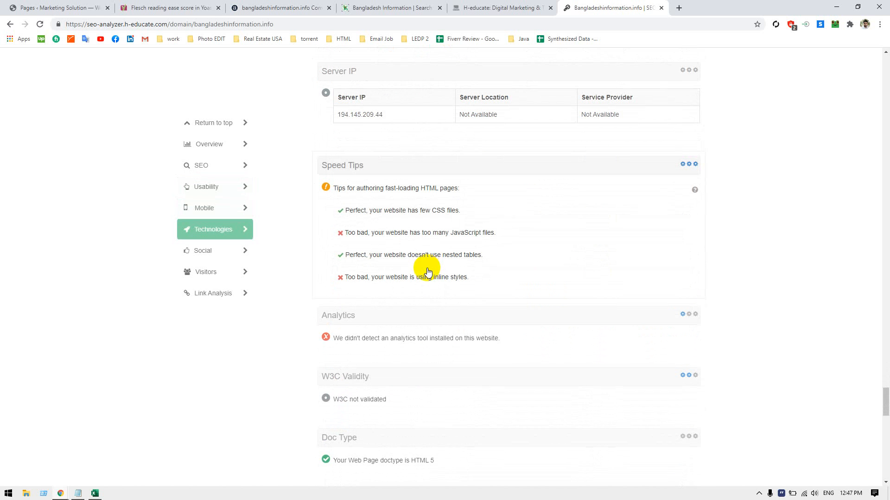
{"action": "scroll", "coordinate": [427, 272], "scroll_direction": "down", "scroll_amount": 14}
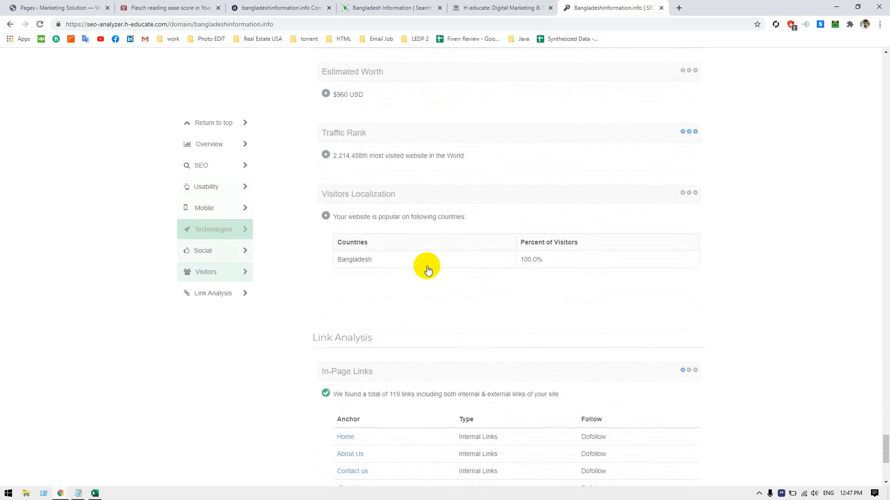
{"action": "scroll", "coordinate": [427, 272], "scroll_direction": "down", "scroll_amount": 5}
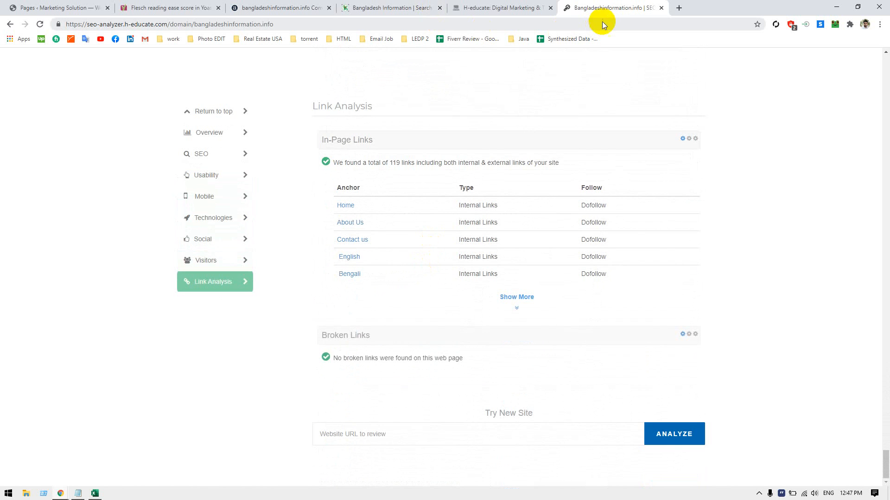
- Close the SEO analyzer, H-educate, Bangladesh Information, Alexa and Yoast tabs, leaving only the WordPress Pages list open
{"action": "left_click", "coordinate": [661, 7]}
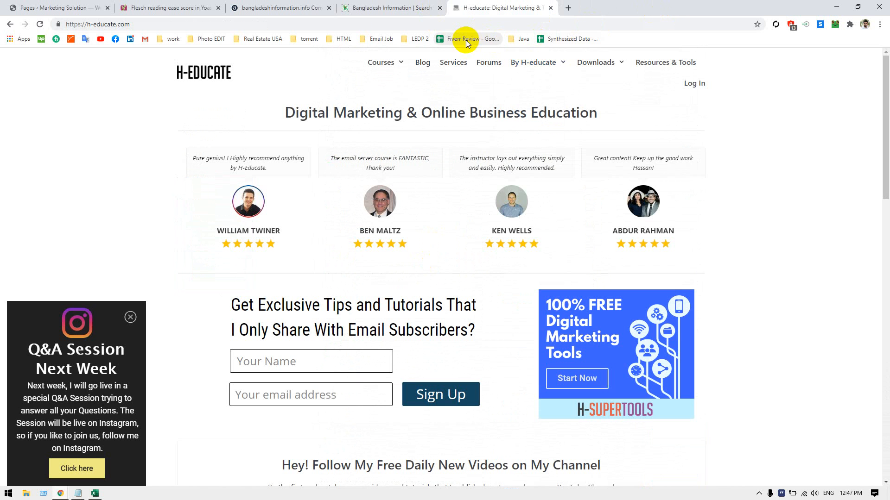
{"action": "right_click", "coordinate": [196, 234]}
{"action": "left_click", "coordinate": [129, 189]}
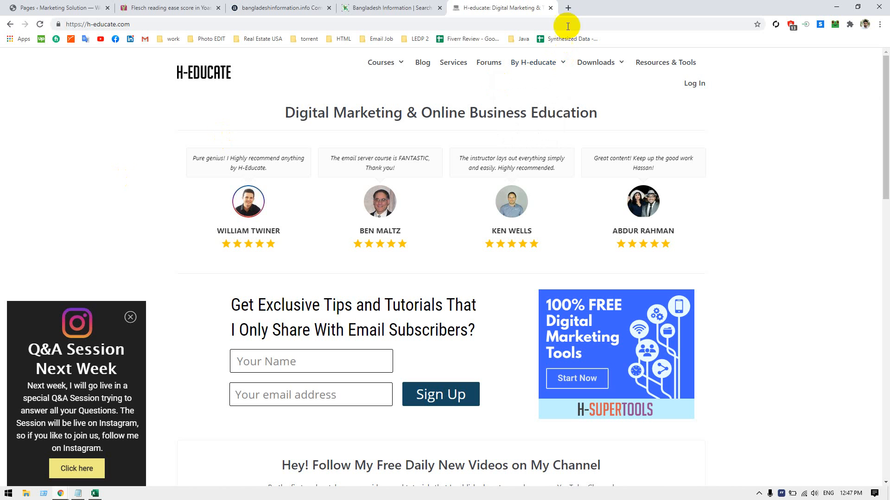
{"action": "left_click", "coordinate": [550, 9]}
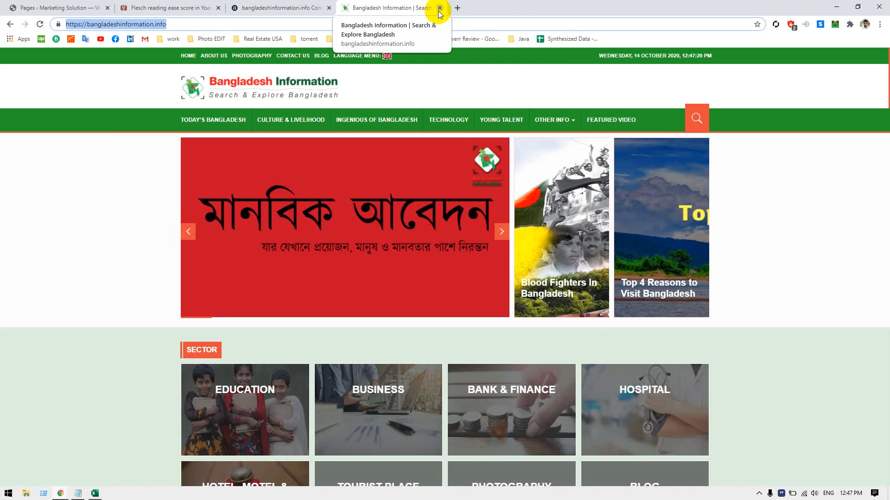
{"action": "left_click", "coordinate": [438, 10]}
{"action": "left_click", "coordinate": [330, 8]}
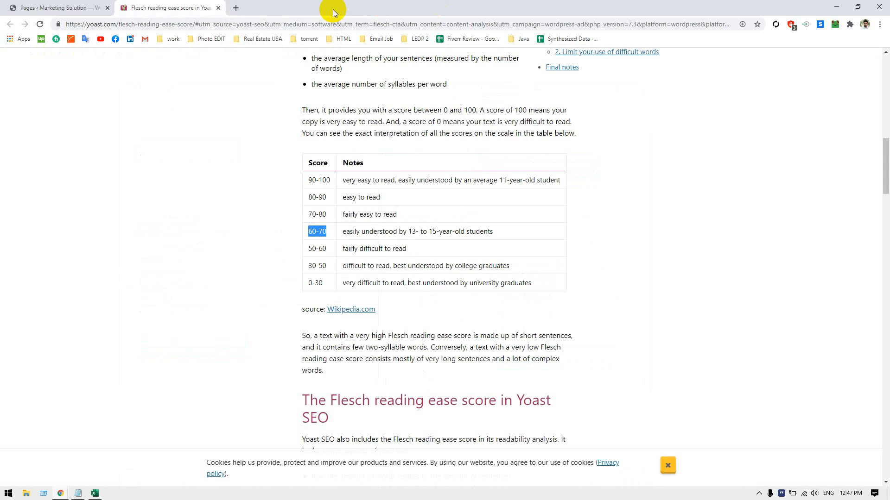
{"action": "left_click", "coordinate": [101, 8]}
{"action": "left_click", "coordinate": [195, 8]}
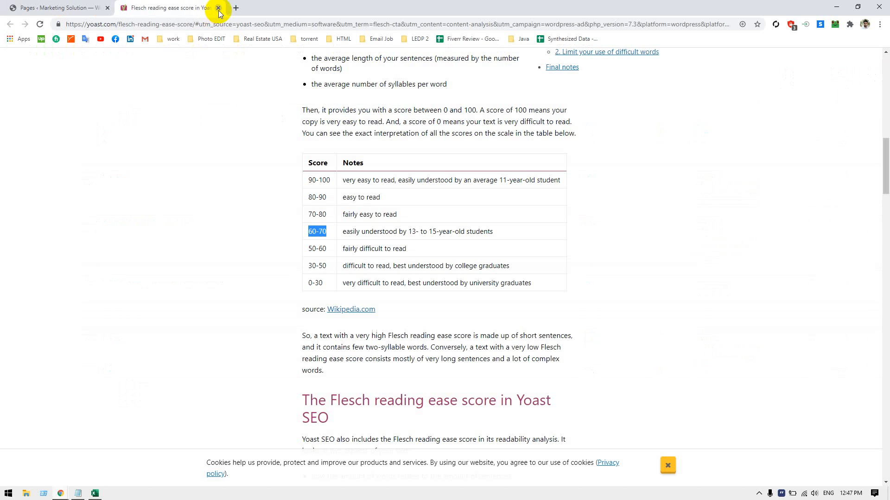
{"action": "left_click", "coordinate": [218, 8]}
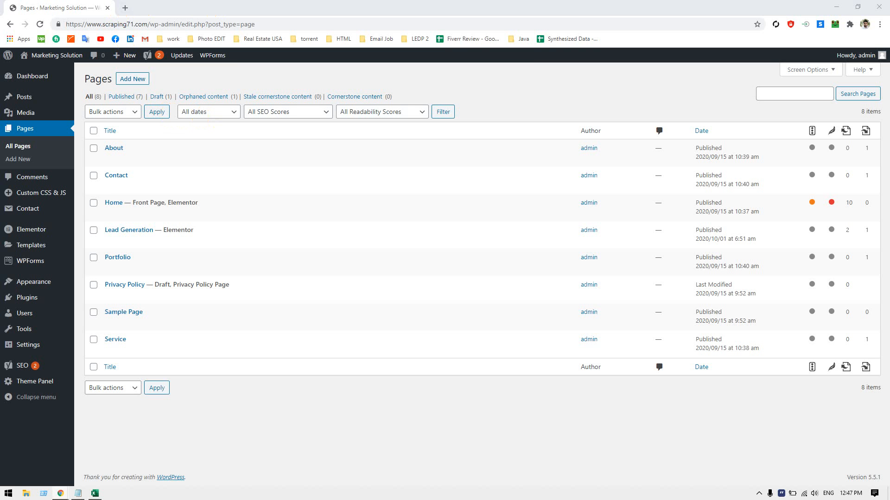
- Reload the WordPress Pages list of the Marketing Solution site
{"action": "left_click", "coordinate": [398, 14]}
{"action": "left_click", "coordinate": [399, 24]}
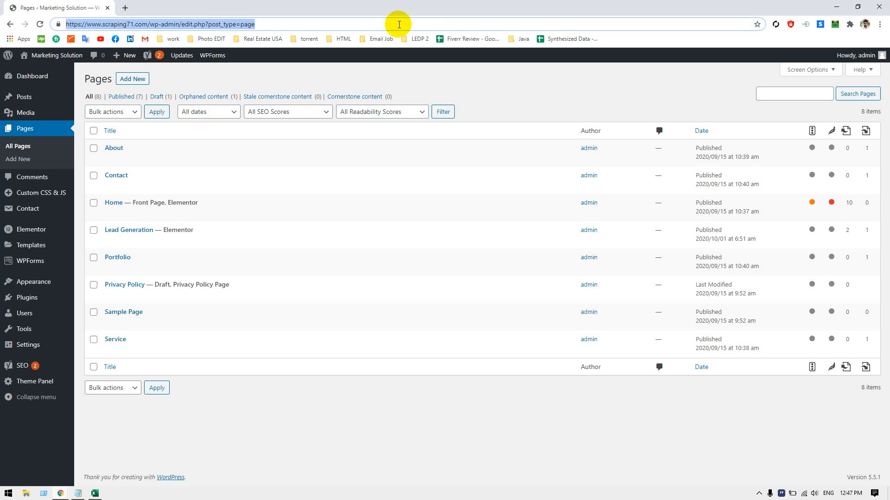
{"action": "key", "text": "Return"}
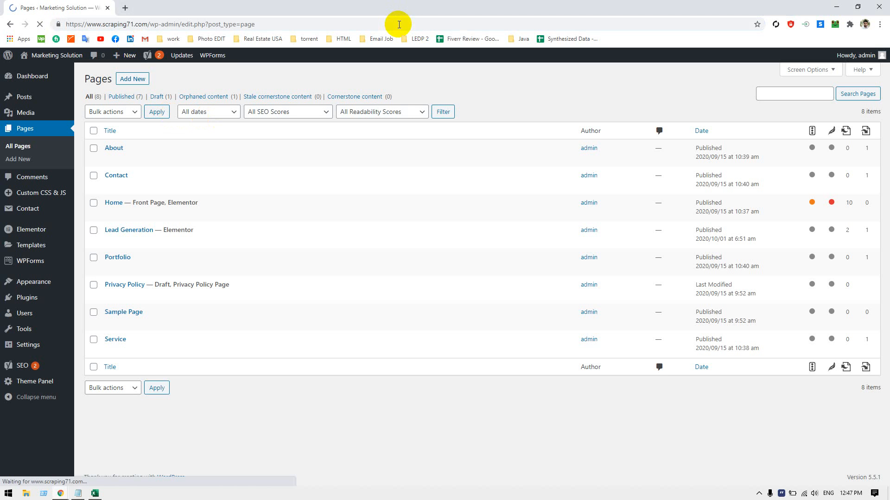